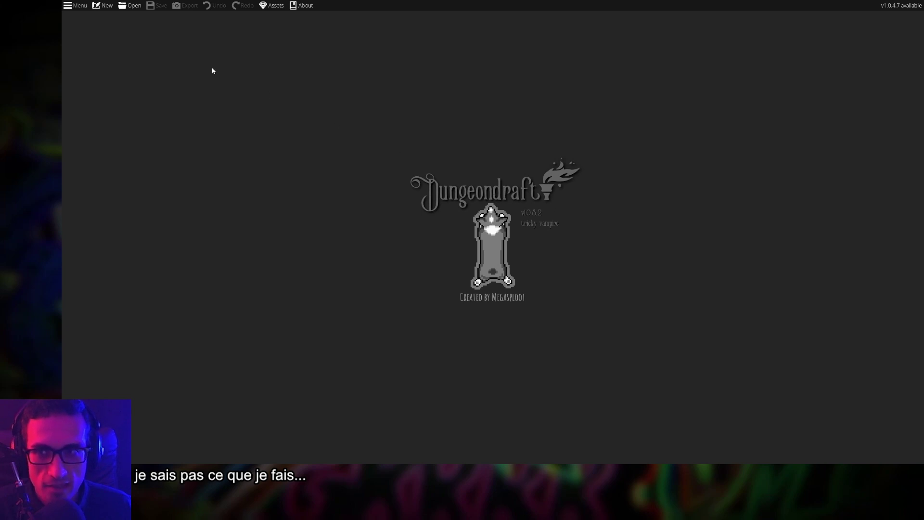
Create a new map from the A3 Paper template, 16 tiles wide and 11 tiles high
{"action": "left_click", "coordinate": [78, 8]}
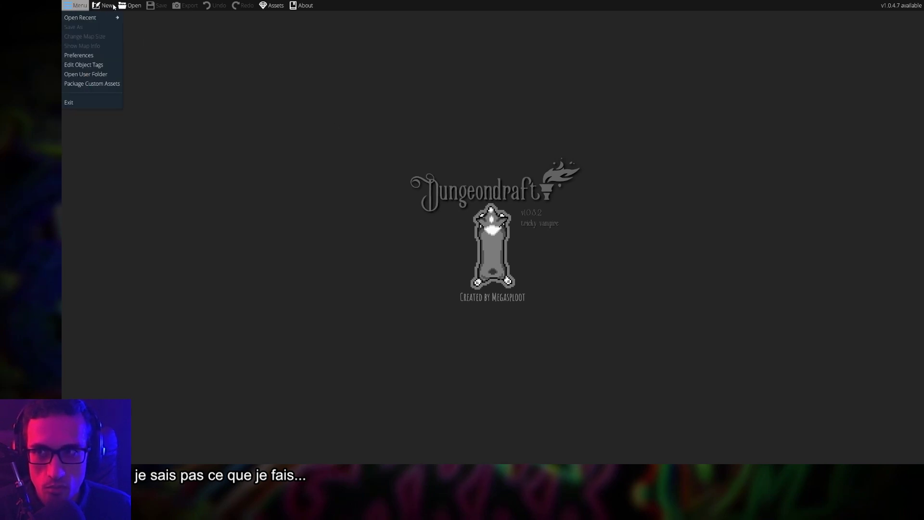
{"action": "left_click", "coordinate": [98, 7]}
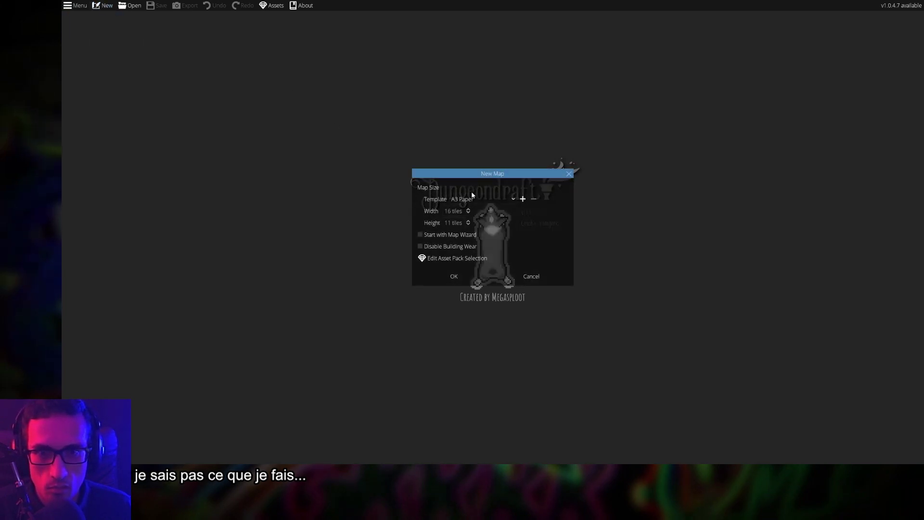
{"action": "left_click", "coordinate": [465, 277]}
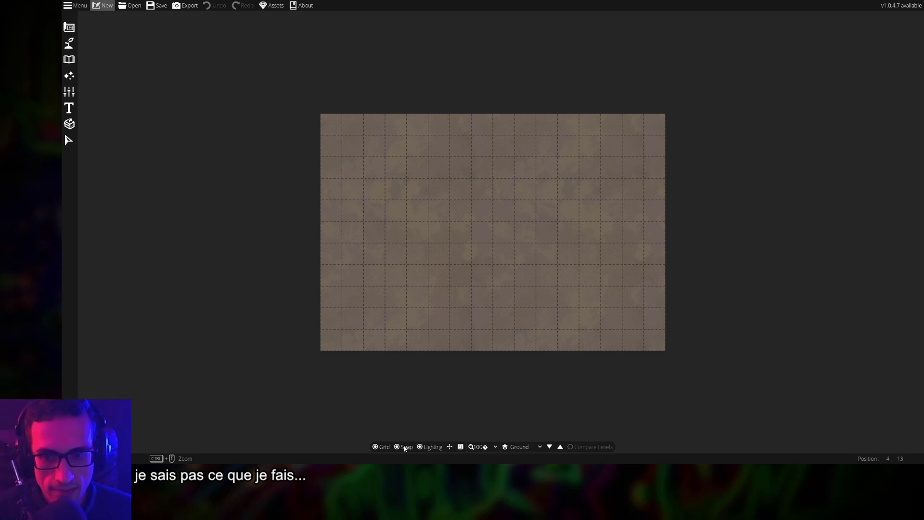
Turn off snapping and hide the grid on the empty map
{"action": "left_click", "coordinate": [403, 447]}
{"action": "left_click", "coordinate": [381, 447]}
{"action": "scroll", "coordinate": [443, 299], "scroll_direction": "up", "scroll_amount": 2}
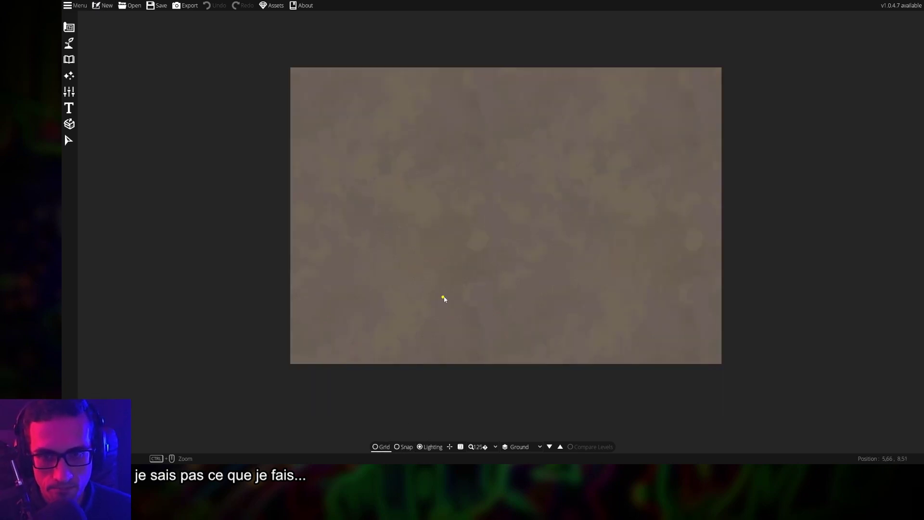
{"action": "left_click_drag", "start_coordinate": [507, 254], "coordinate": [465, 273]}
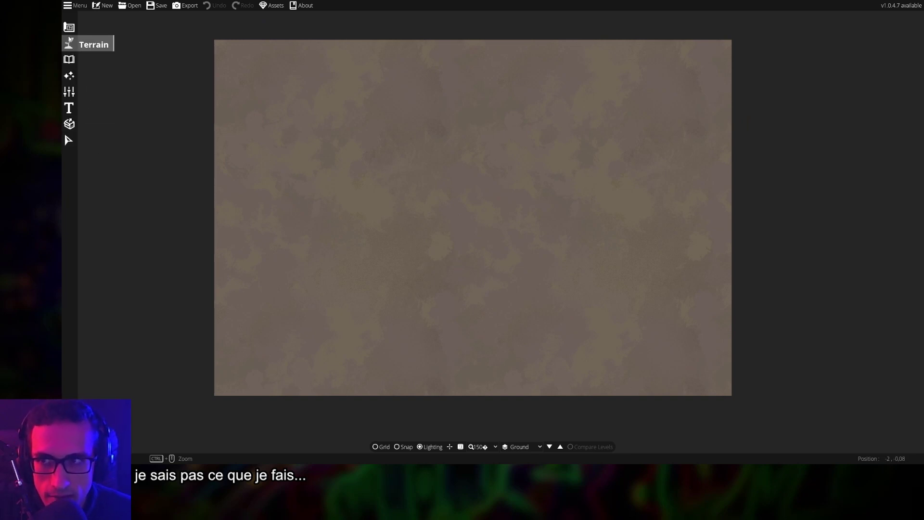
Dig three separate caves with the Cave Brush: an L-shaped one in the west, one in the northeast and a diagonal one in the southeast
{"action": "left_click", "coordinate": [69, 26]}
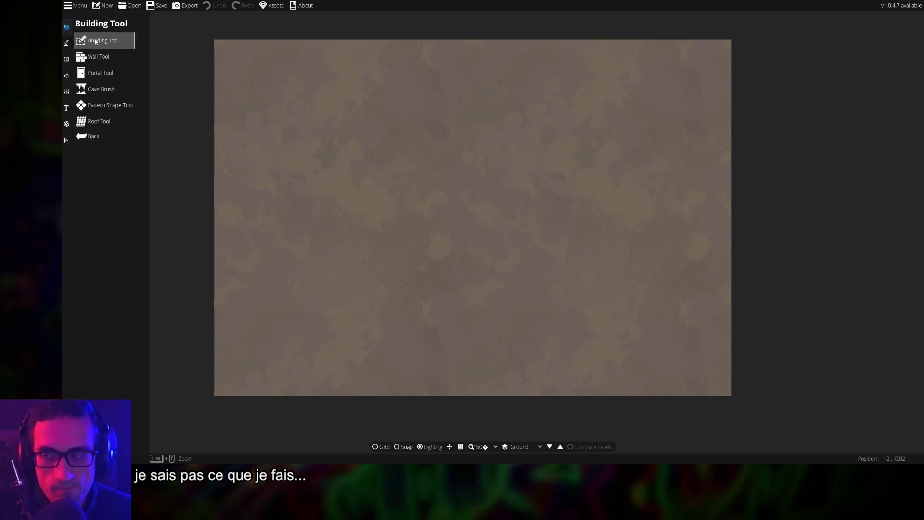
{"action": "left_click", "coordinate": [101, 88]}
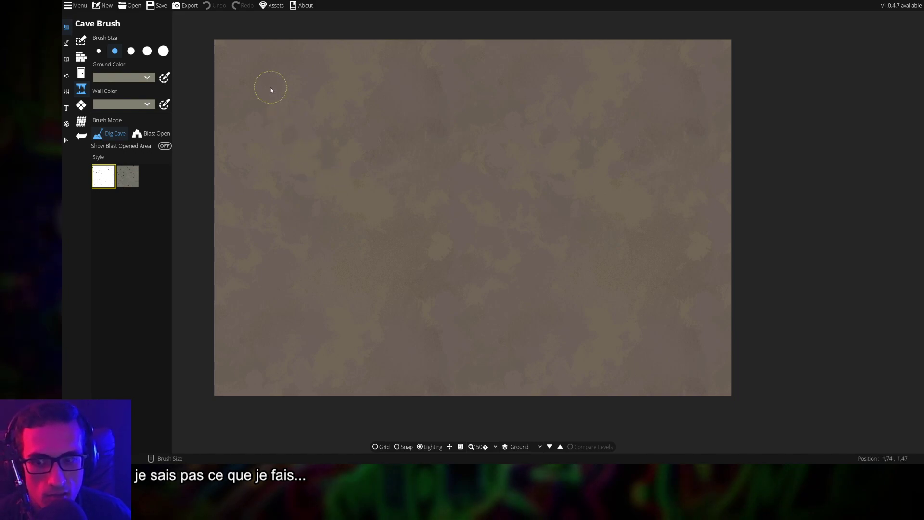
{"action": "mouse_move", "coordinate": [270, 88]}
{"action": "left_mouse_down"}
{"action": "mouse_move", "coordinate": [265, 284]}
{"action": "mouse_move", "coordinate": [301, 331]}
{"action": "mouse_move", "coordinate": [383, 341]}
{"action": "mouse_move", "coordinate": [339, 323]}
{"action": "mouse_move", "coordinate": [279, 249]}
{"action": "mouse_move", "coordinate": [288, 82]}
{"action": "mouse_move", "coordinate": [300, 105]}
{"action": "mouse_move", "coordinate": [305, 238]}
{"action": "mouse_move", "coordinate": [330, 316]}
{"action": "mouse_move", "coordinate": [383, 320]}
{"action": "left_mouse_up"}
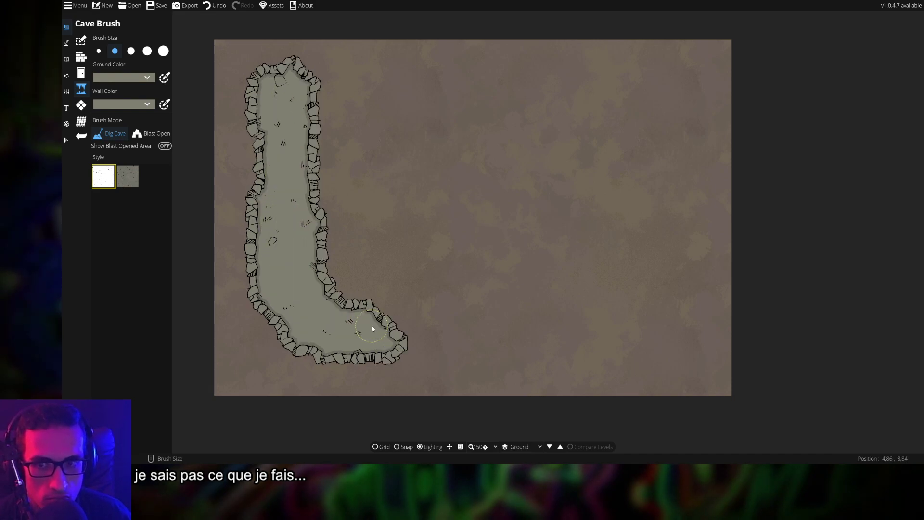
{"action": "mouse_move", "coordinate": [608, 130]}
{"action": "left_mouse_down"}
{"action": "mouse_move", "coordinate": [491, 125]}
{"action": "mouse_move", "coordinate": [701, 120]}
{"action": "mouse_move", "coordinate": [662, 125]}
{"action": "mouse_move", "coordinate": [486, 84]}
{"action": "left_mouse_up"}
{"action": "mouse_move", "coordinate": [652, 314]}
{"action": "left_mouse_down"}
{"action": "mouse_move", "coordinate": [625, 287]}
{"action": "mouse_move", "coordinate": [651, 289]}
{"action": "mouse_move", "coordinate": [575, 279]}
{"action": "mouse_move", "coordinate": [519, 218]}
{"action": "mouse_move", "coordinate": [614, 303]}
{"action": "mouse_move", "coordinate": [626, 338]}
{"action": "left_mouse_up"}
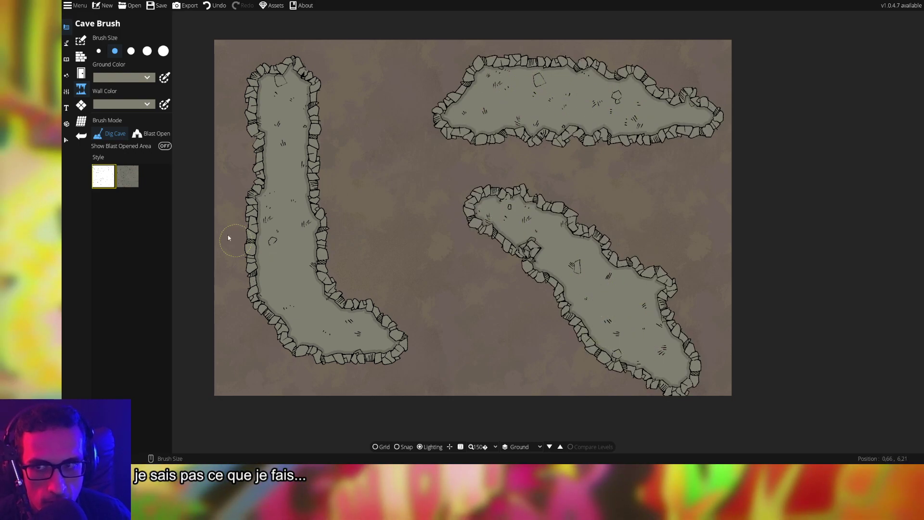
Draw a large rectangular building with a grey cobblestone floor that links the three caves
{"action": "left_click", "coordinate": [81, 57]}
{"action": "left_click", "coordinate": [81, 40]}
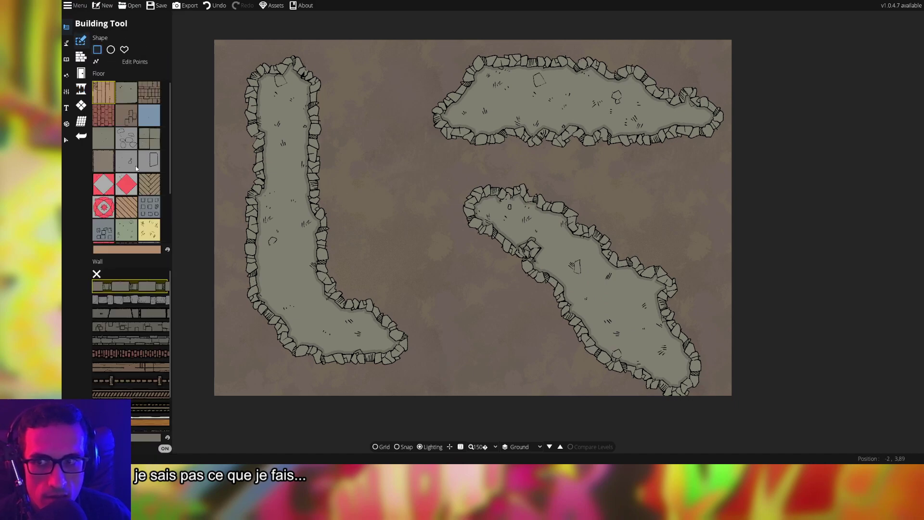
{"action": "left_click", "coordinate": [127, 141]}
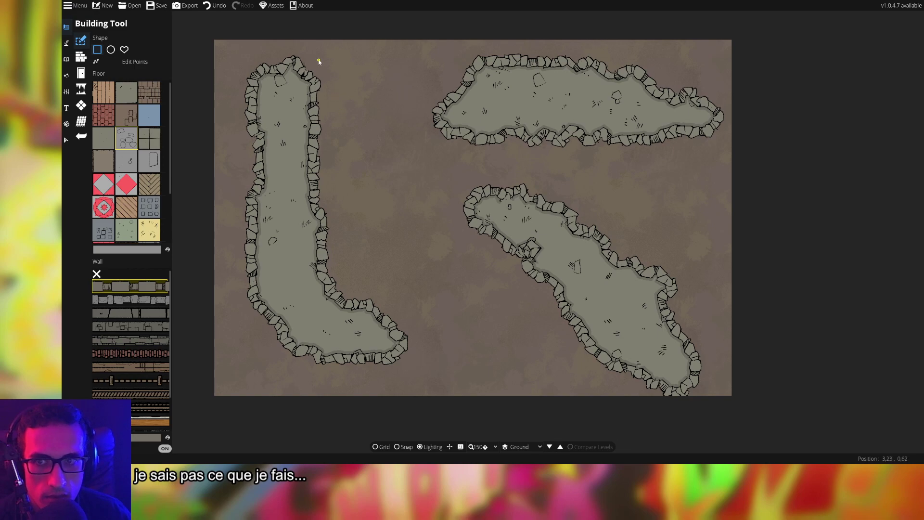
{"action": "left_click_drag", "start_coordinate": [316, 58], "coordinate": [499, 330]}
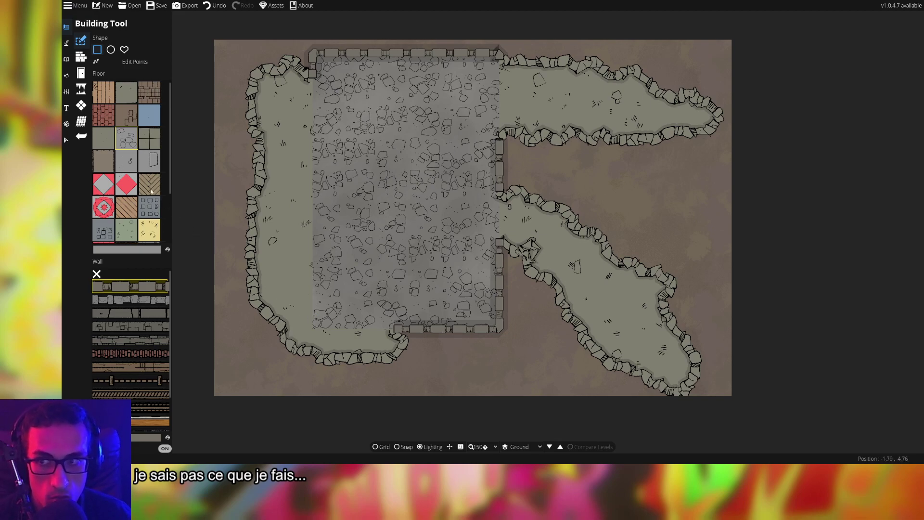
Try to dig with the Cave Brush along the border between the western cave and the cobblestone room
{"action": "left_click", "coordinate": [76, 73]}
{"action": "left_click", "coordinate": [80, 56]}
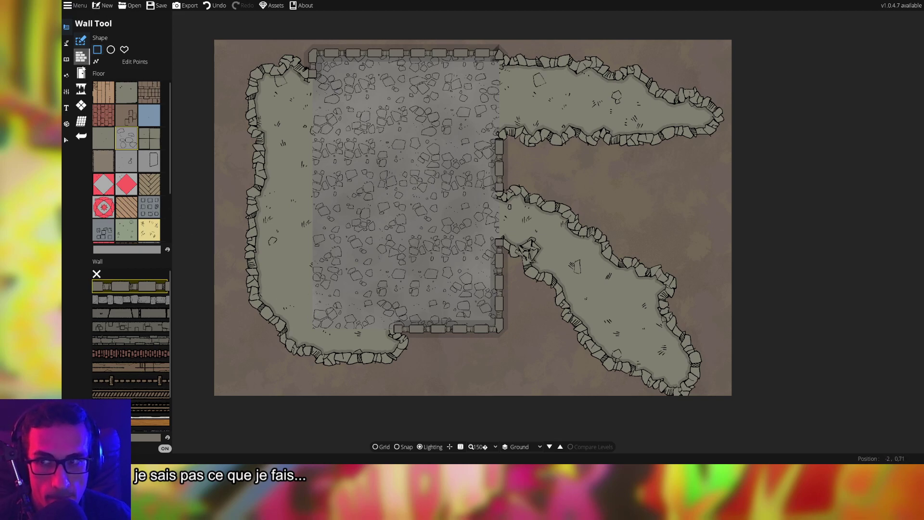
{"action": "left_click", "coordinate": [81, 88]}
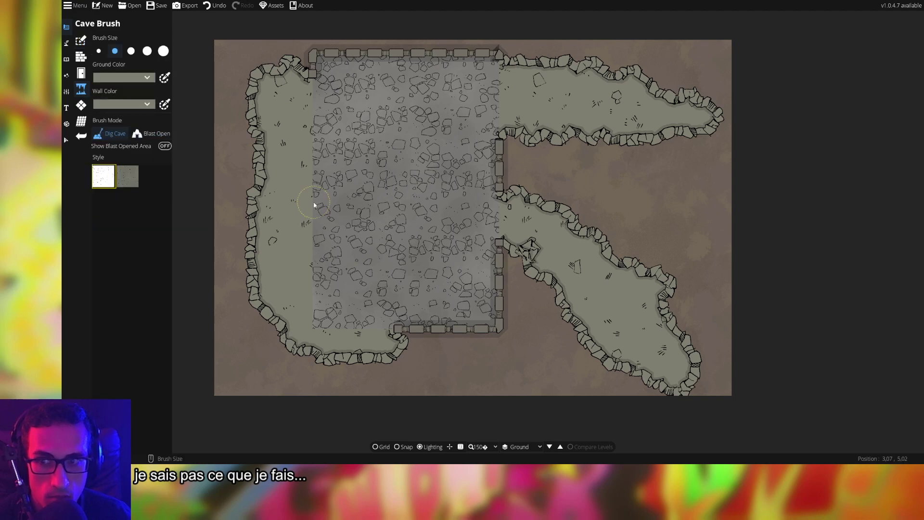
{"action": "mouse_move", "coordinate": [316, 129]}
{"action": "left_mouse_down"}
{"action": "mouse_move", "coordinate": [314, 93]}
{"action": "mouse_move", "coordinate": [318, 316]}
{"action": "left_mouse_up"}
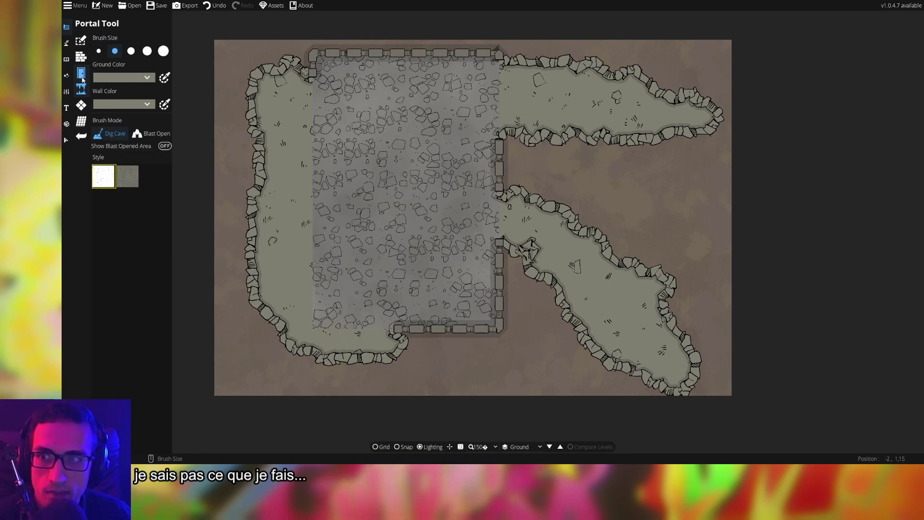
{"action": "left_click", "coordinate": [80, 56]}
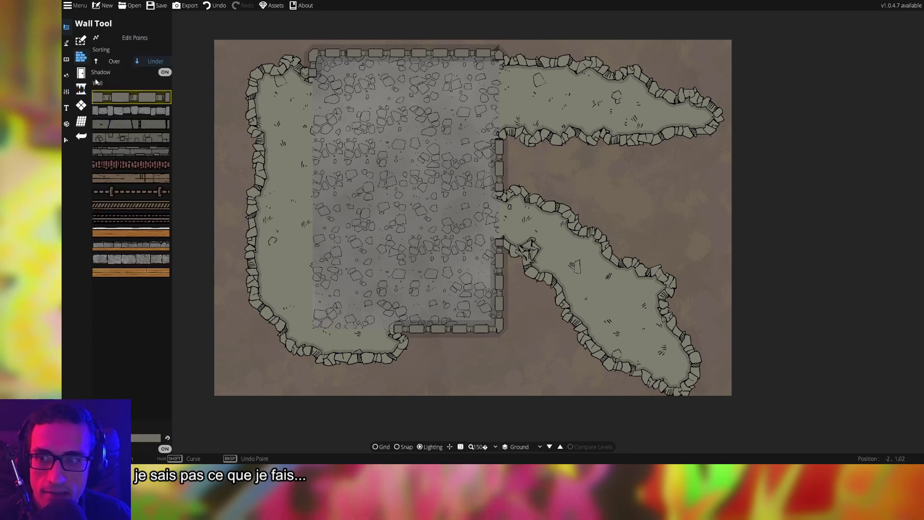
{"action": "left_click", "coordinate": [81, 40]}
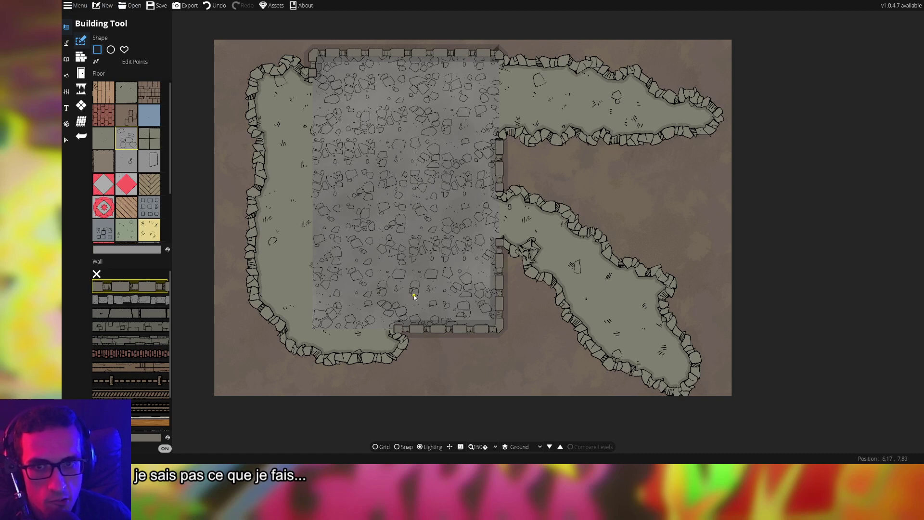
Undo the latest cave digging and the cobblestone room
{"action": "key", "text": "ctrl+z"}
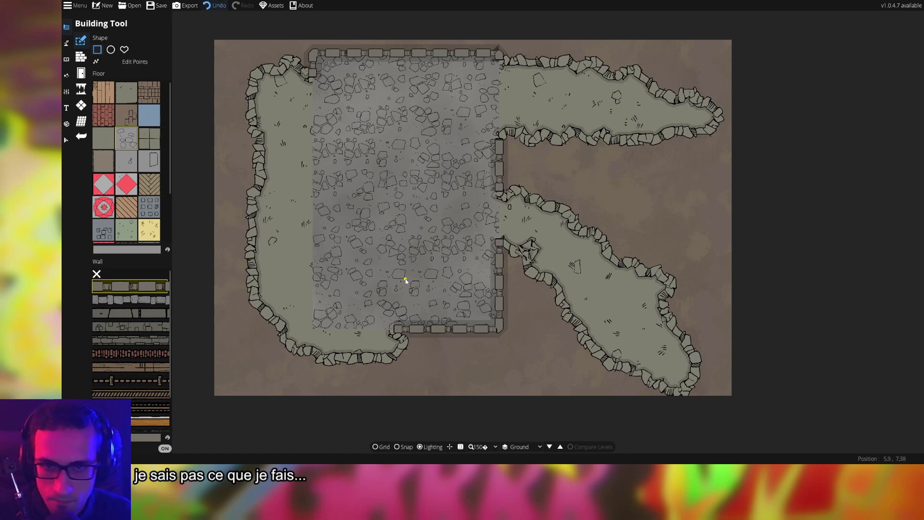
{"action": "key", "text": "ctrl+z"}
{"action": "key", "text": "ctrl+z"}
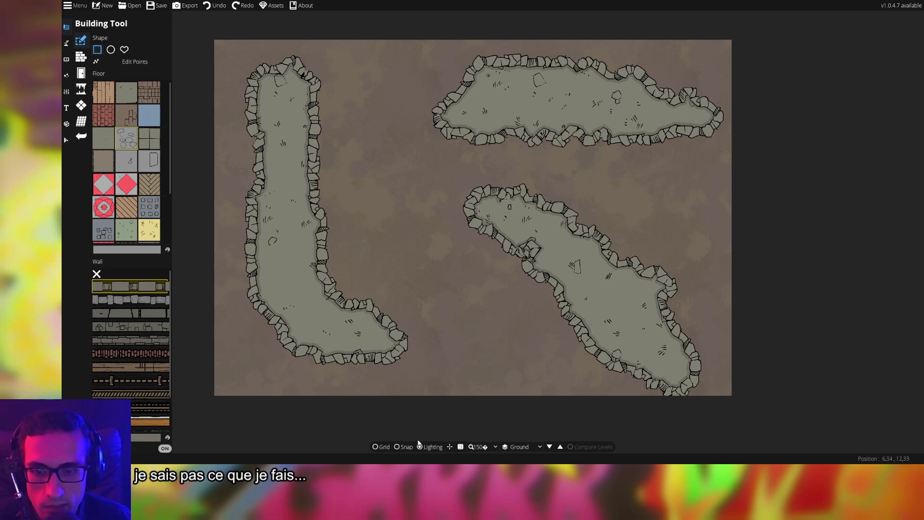
Turn snapping back on and choose the square stone tile floor for the Building Tool
{"action": "left_click", "coordinate": [402, 447]}
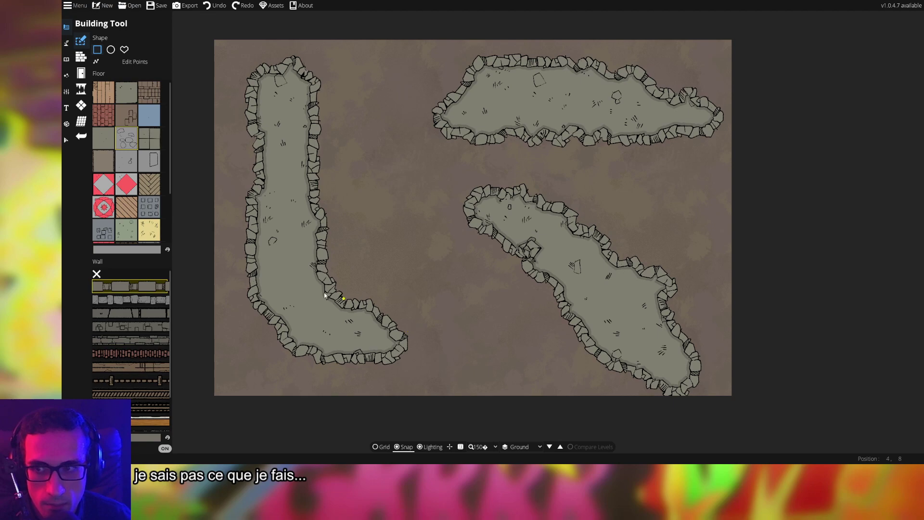
{"action": "left_click", "coordinate": [152, 146]}
Draw a chain of overlapping rectangular tiled rooms from the western cave down to the map's south edge, connecting the three caves
{"action": "left_click_drag", "start_coordinate": [308, 64], "coordinate": [440, 138]}
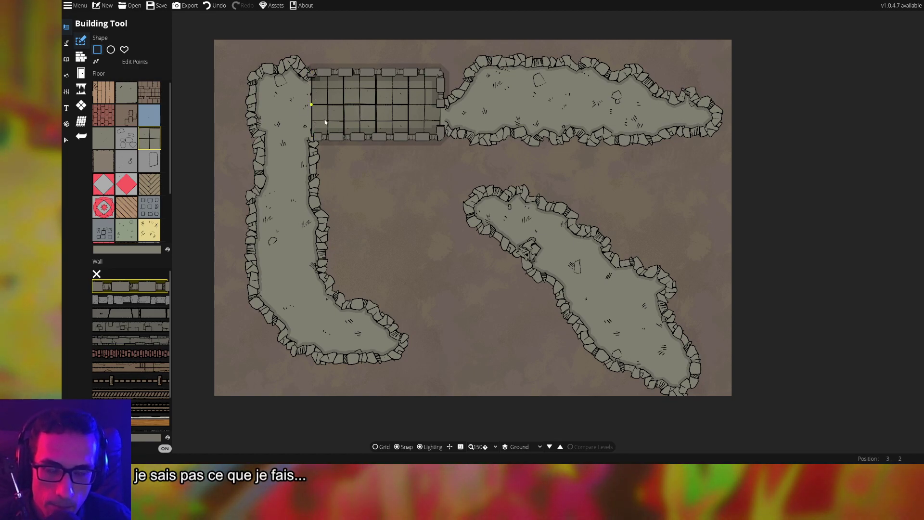
{"action": "left_click_drag", "start_coordinate": [346, 139], "coordinate": [414, 273]}
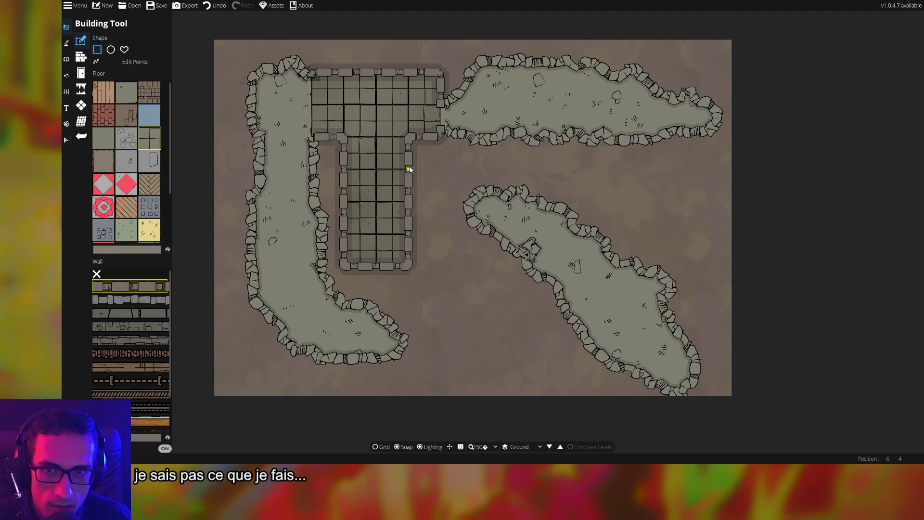
{"action": "mouse_move", "coordinate": [409, 169]}
{"action": "left_mouse_down"}
{"action": "mouse_move", "coordinate": [473, 267]}
{"action": "mouse_move", "coordinate": [442, 303]}
{"action": "mouse_move", "coordinate": [515, 384]}
{"action": "mouse_move", "coordinate": [517, 376]}
{"action": "left_mouse_up"}
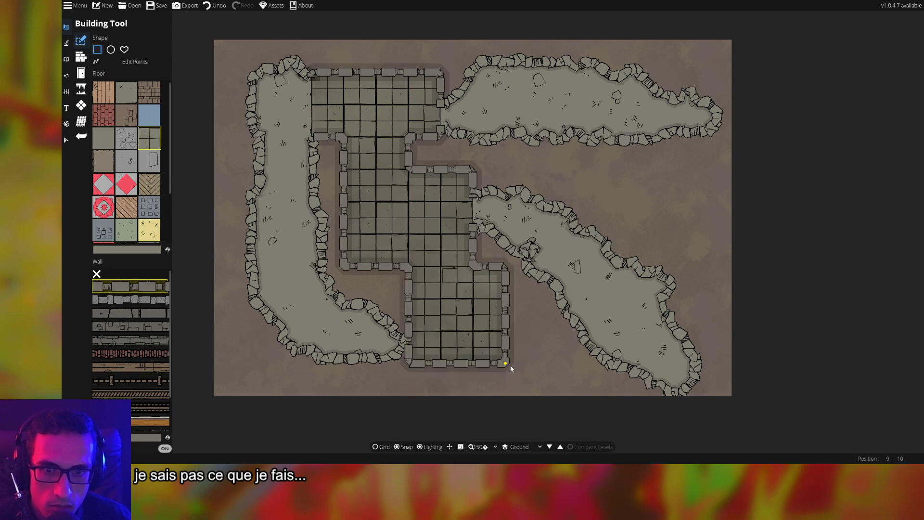
{"action": "left_click_drag", "start_coordinate": [508, 309], "coordinate": [566, 389]}
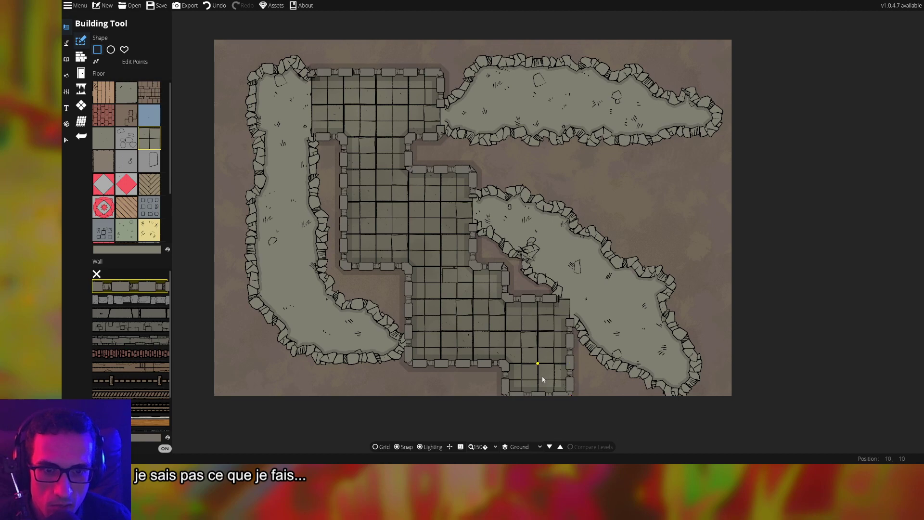
{"action": "left_click_drag", "start_coordinate": [503, 366], "coordinate": [375, 393]}
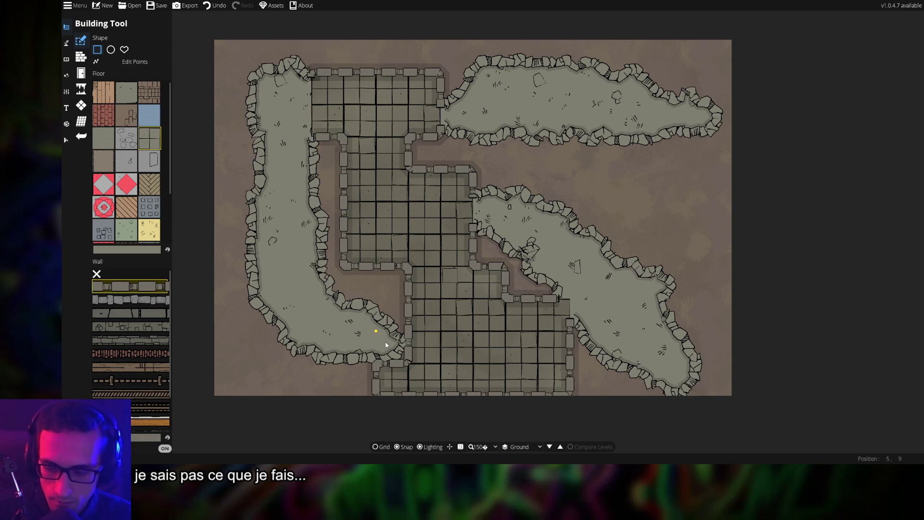
Undo all the tiled rooms and the three caves back to the empty map
{"action": "key", "text": "ctrl+z"}
{"action": "key", "text": "ctrl+z"}
{"action": "key", "text": "ctrl+z"}
{"action": "key", "text": "ctrl+z"}
{"action": "key", "text": "ctrl+z"}
{"action": "key", "text": "ctrl+z"}
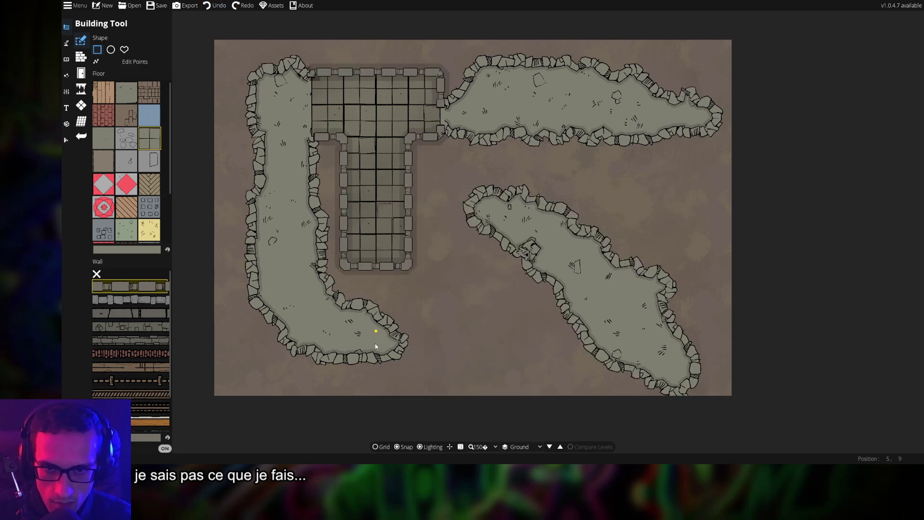
{"action": "key", "text": "ctrl+z"}
{"action": "key", "text": "ctrl+z"}
{"action": "key", "text": "ctrl+z"}
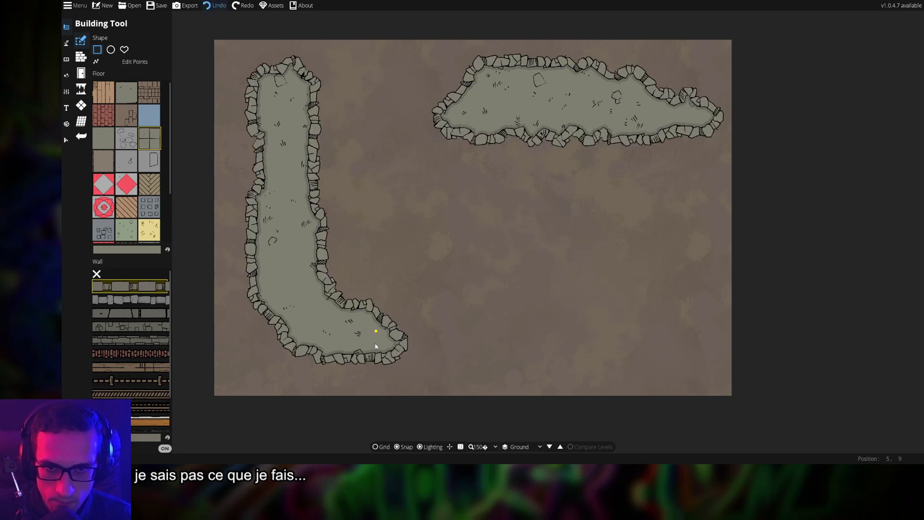
{"action": "key", "text": "ctrl+z"}
{"action": "key", "text": "ctrl+z"}
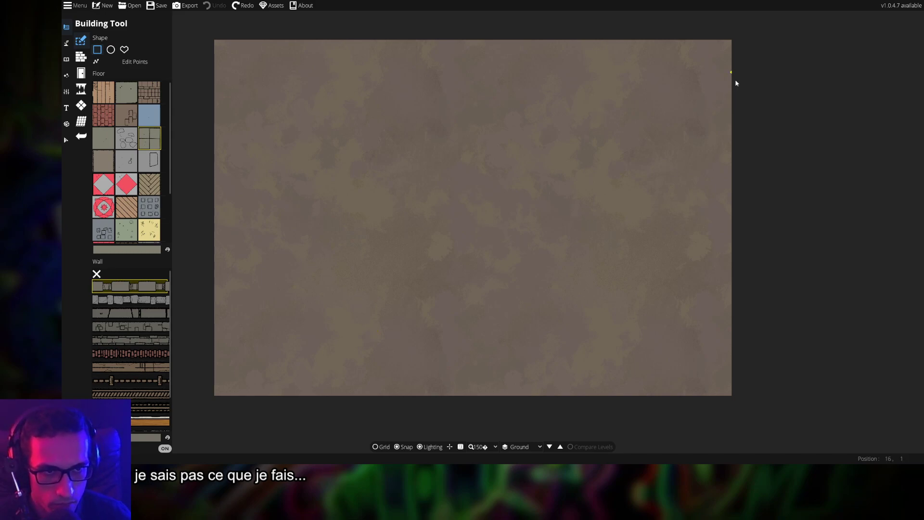
Draw a rectangular walled room with the tiled floor, about 7 by 9 tiles, against the map's east edge
{"action": "mouse_move", "coordinate": [736, 80]}
{"action": "left_mouse_down"}
{"action": "mouse_move", "coordinate": [571, 336]}
{"action": "mouse_move", "coordinate": [513, 364]}
{"action": "left_mouse_up"}
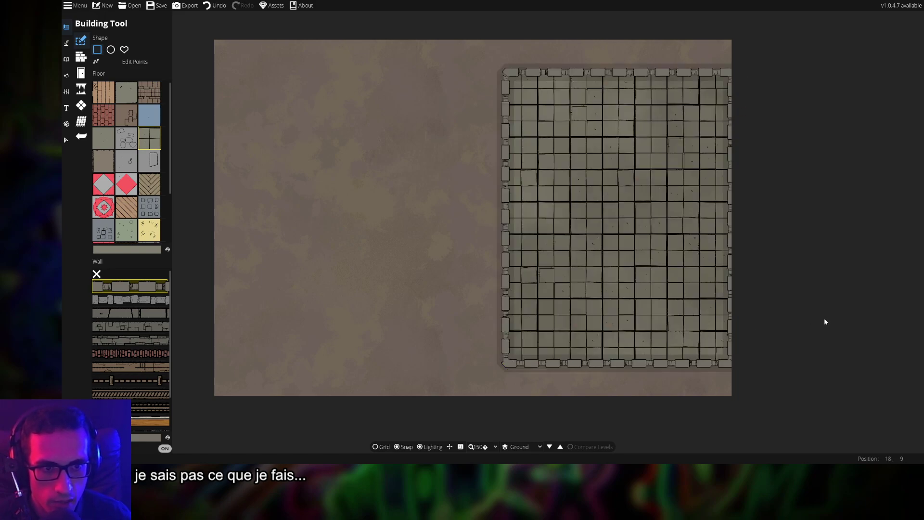
Place a wide double door with the Portal Tool in the middle of the room's east wall
{"action": "left_click", "coordinate": [81, 73]}
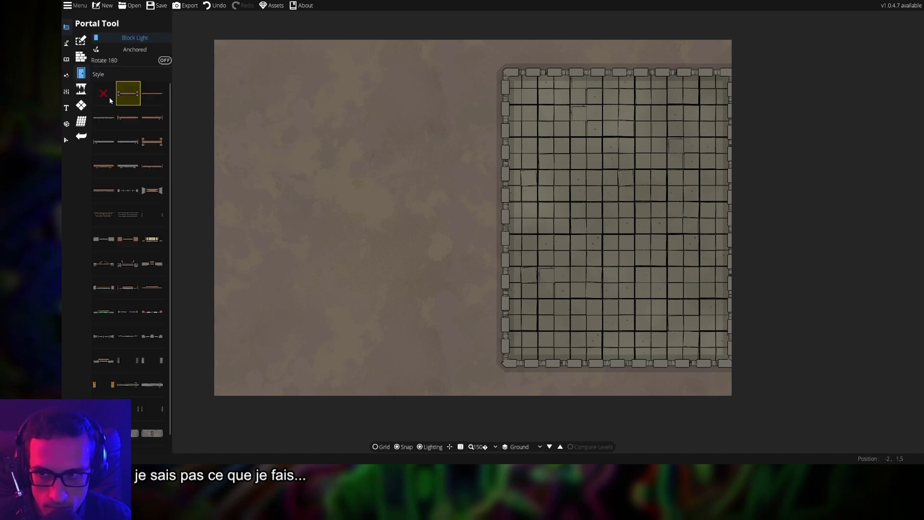
{"action": "left_click", "coordinate": [128, 119]}
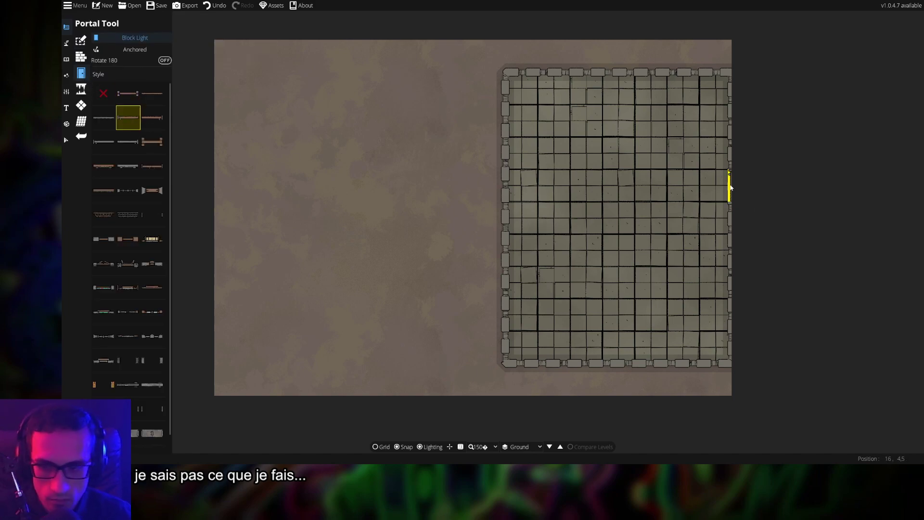
{"action": "scroll", "coordinate": [730, 188], "scroll_direction": "up", "scroll_amount": 5}
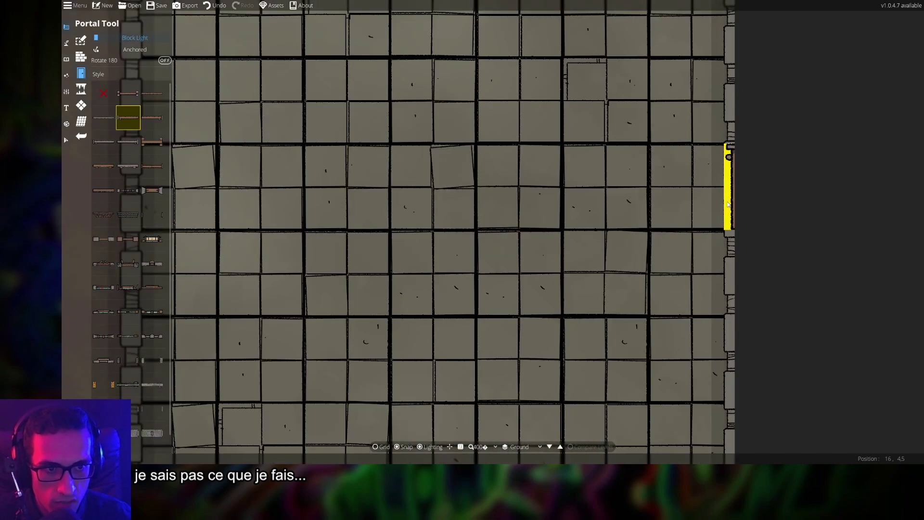
{"action": "left_click", "coordinate": [152, 117]}
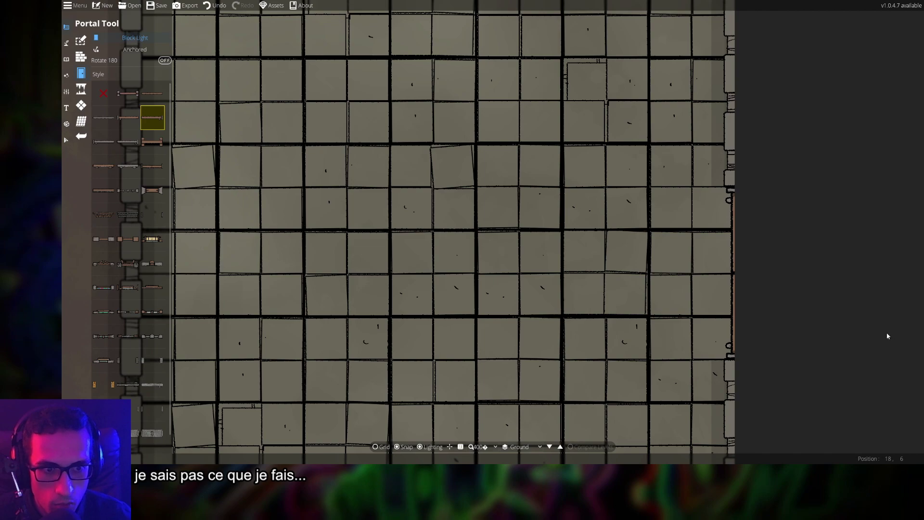
{"action": "scroll", "coordinate": [833, 329], "scroll_direction": "down", "scroll_amount": 10}
{"action": "left_click_drag", "start_coordinate": [784, 322], "coordinate": [631, 259]}
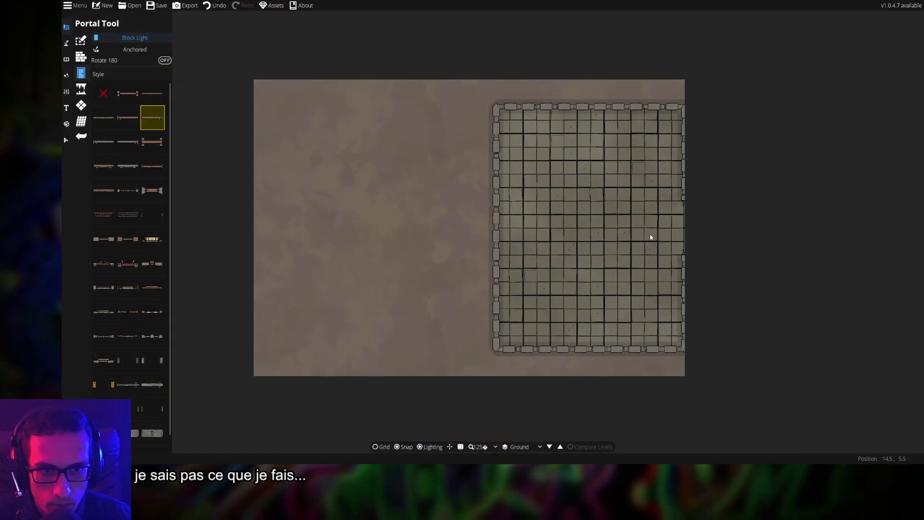
{"action": "scroll", "coordinate": [581, 245], "scroll_direction": "up", "scroll_amount": 1}
{"action": "left_click_drag", "start_coordinate": [580, 245], "coordinate": [628, 243]}
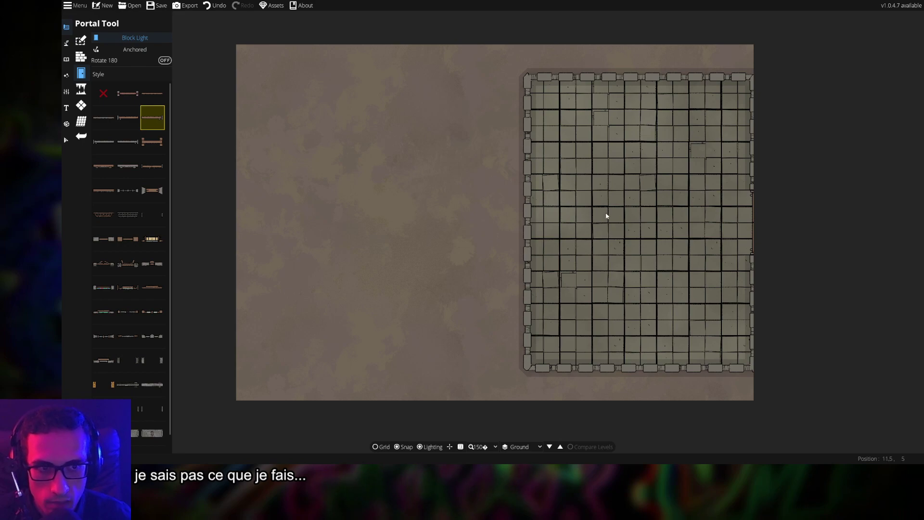
Try to box-select the upper part of the tiled room with the Select tool
{"action": "left_click", "coordinate": [66, 139]}
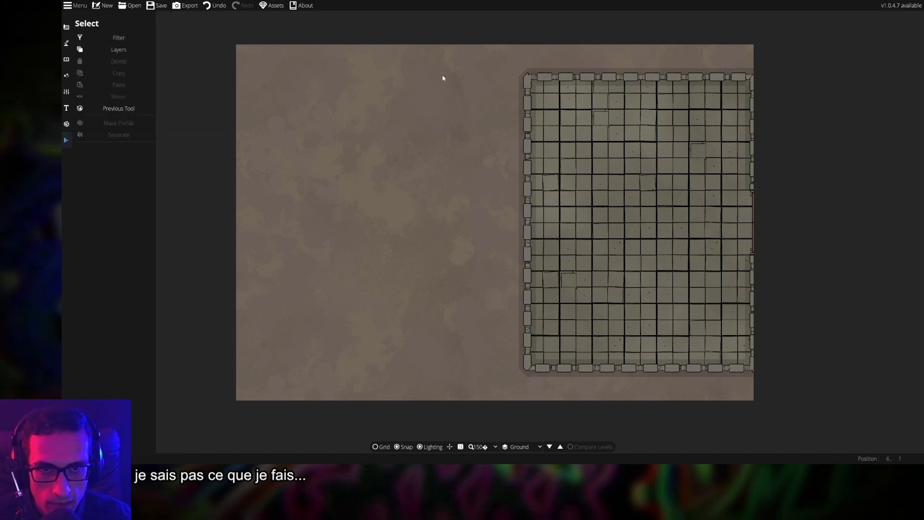
{"action": "left_click_drag", "start_coordinate": [445, 65], "coordinate": [677, 227]}
{"action": "left_click", "coordinate": [65, 30]}
{"action": "left_click", "coordinate": [67, 43]}
Undo the east wall's double door and the tiled room back to the empty map
{"action": "left_click", "coordinate": [67, 27]}
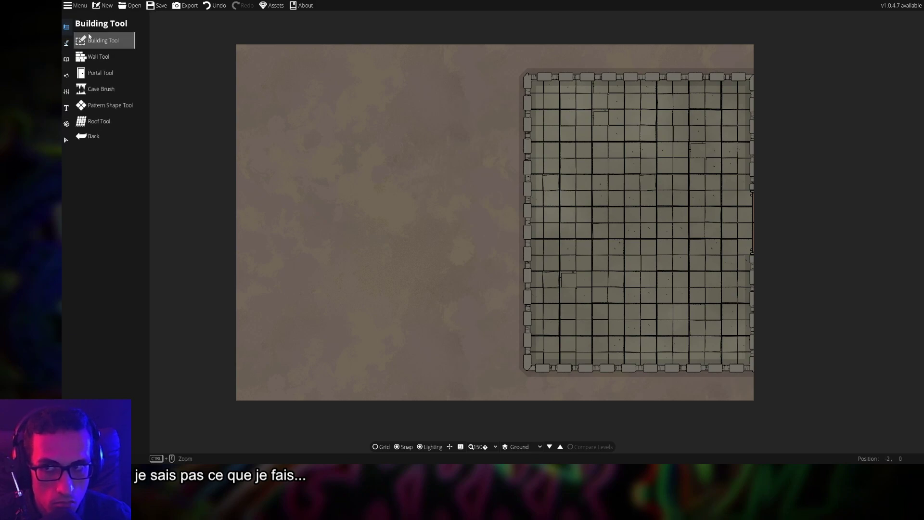
{"action": "left_click", "coordinate": [89, 38]}
{"action": "key", "text": "ctrl+z"}
{"action": "key", "text": "ctrl+z"}
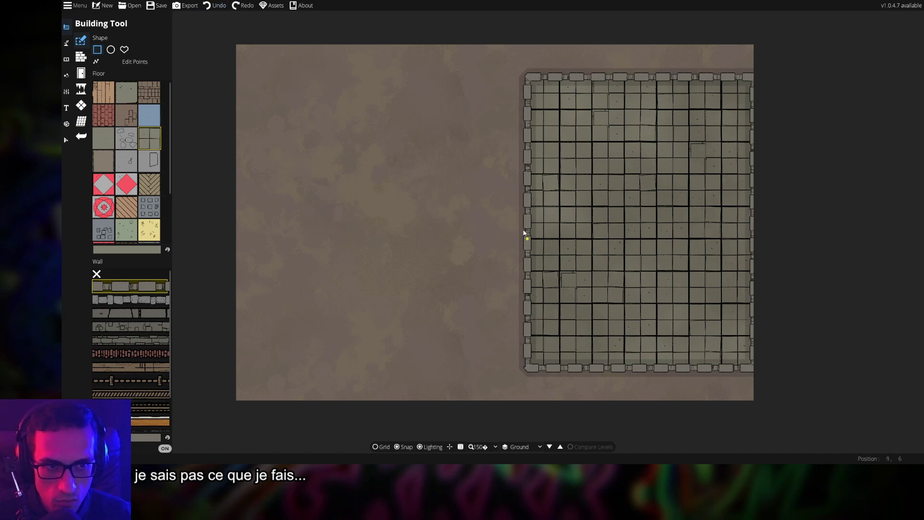
{"action": "key", "text": "ctrl+z"}
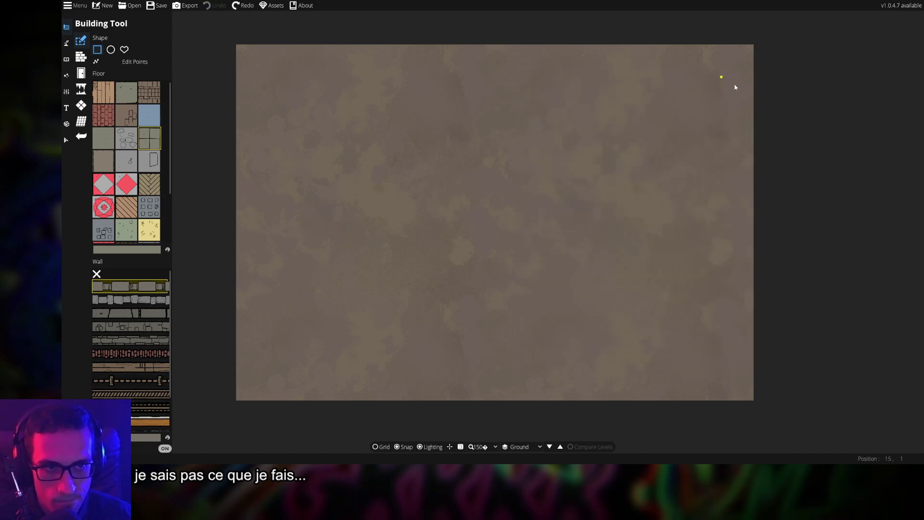
Draw a tiled room about 7 by 9 tiles, one tile from the east edge, and move both east corner points out to the map's edge
{"action": "left_click_drag", "start_coordinate": [727, 80], "coordinate": [496, 367]}
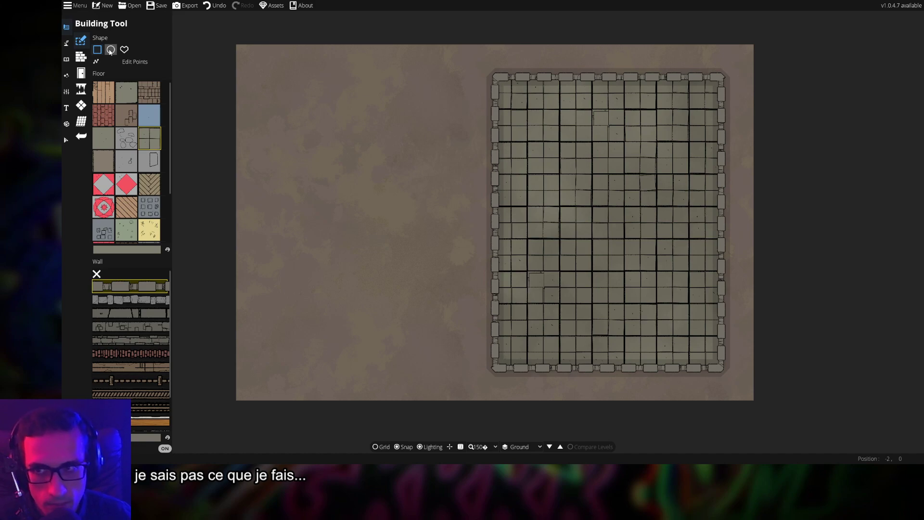
{"action": "left_click", "coordinate": [125, 62]}
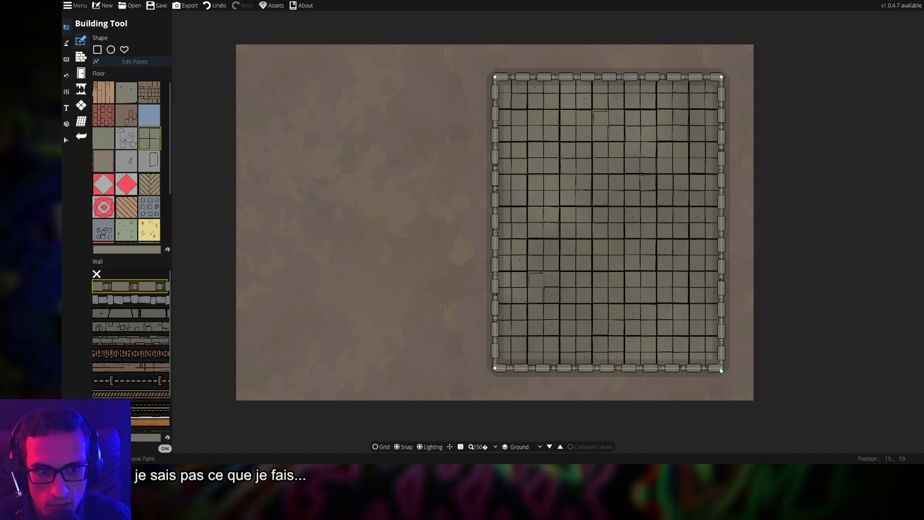
{"action": "left_click_drag", "start_coordinate": [722, 369], "coordinate": [747, 371]}
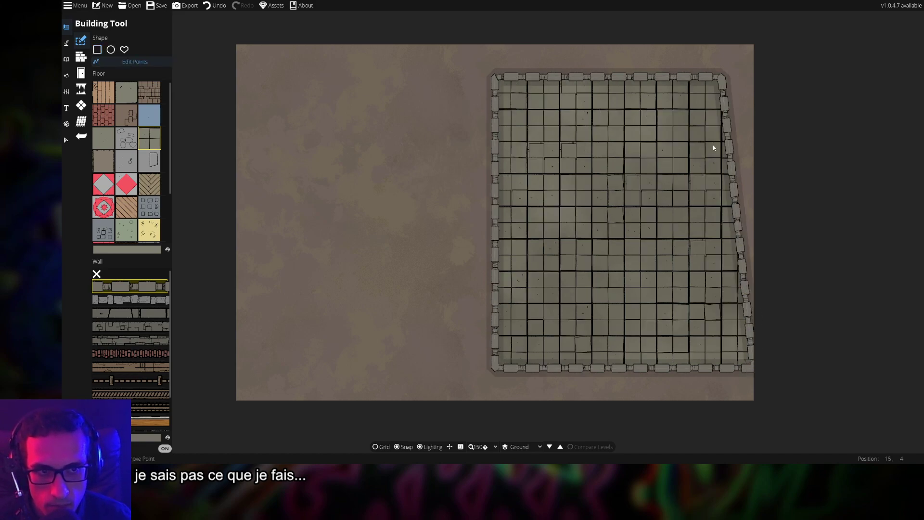
{"action": "left_click_drag", "start_coordinate": [722, 80], "coordinate": [748, 82]}
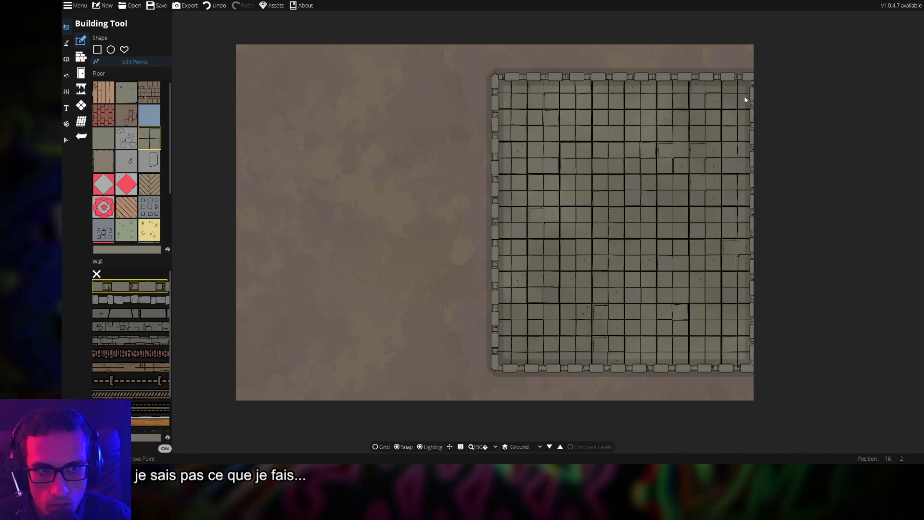
Turn off snapping and nudge the room's two east corner points slightly inward so the wall sits within the map
{"action": "left_click", "coordinate": [405, 448]}
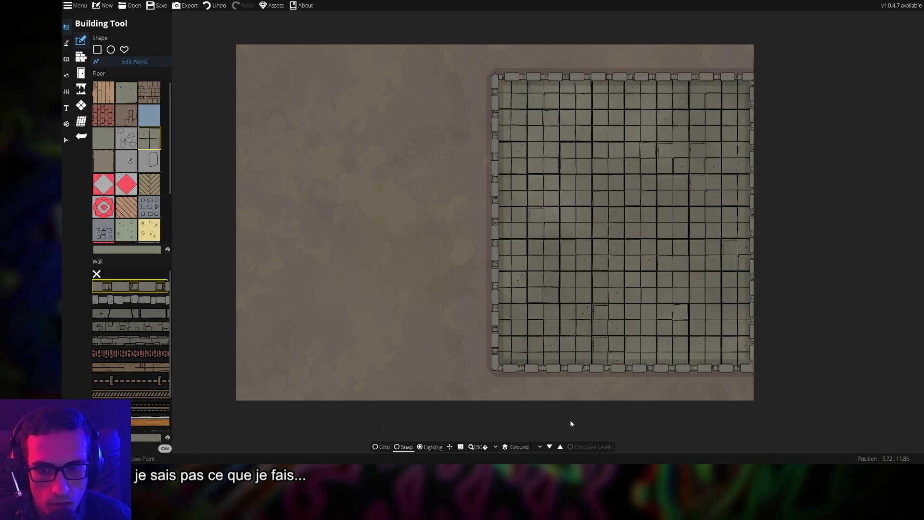
{"action": "left_click_drag", "start_coordinate": [752, 368], "coordinate": [749, 369]}
{"action": "left_click_drag", "start_coordinate": [754, 78], "coordinate": [750, 75]}
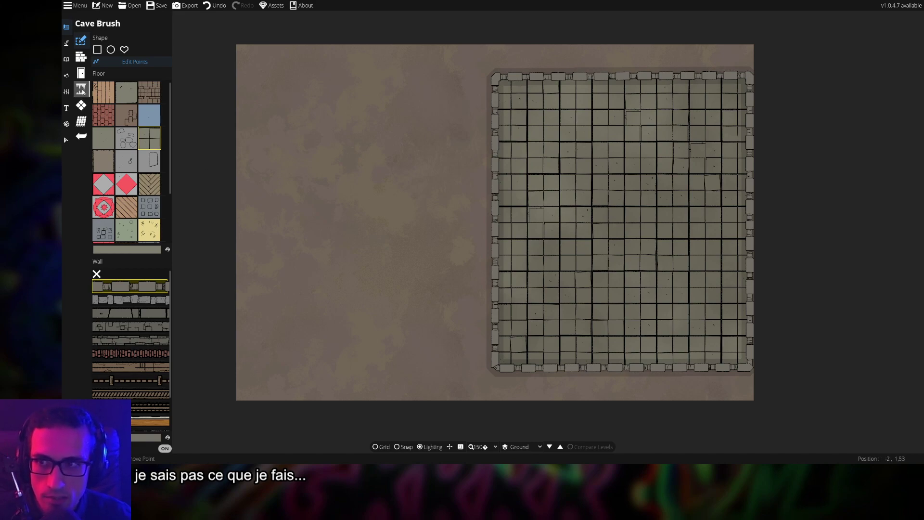
Turn snapping back on and place Door 04 in the middle of the room's east wall with the Portal Tool
{"action": "left_click", "coordinate": [81, 73]}
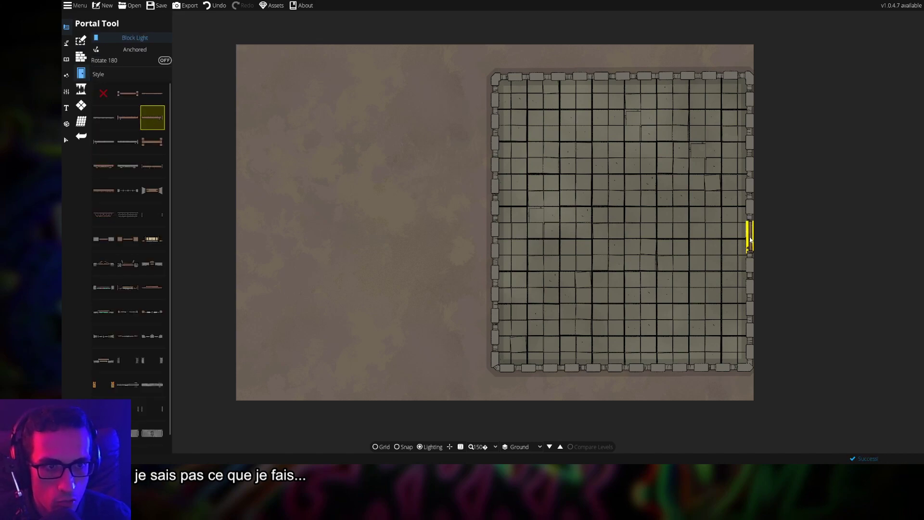
{"action": "left_click", "coordinate": [406, 446]}
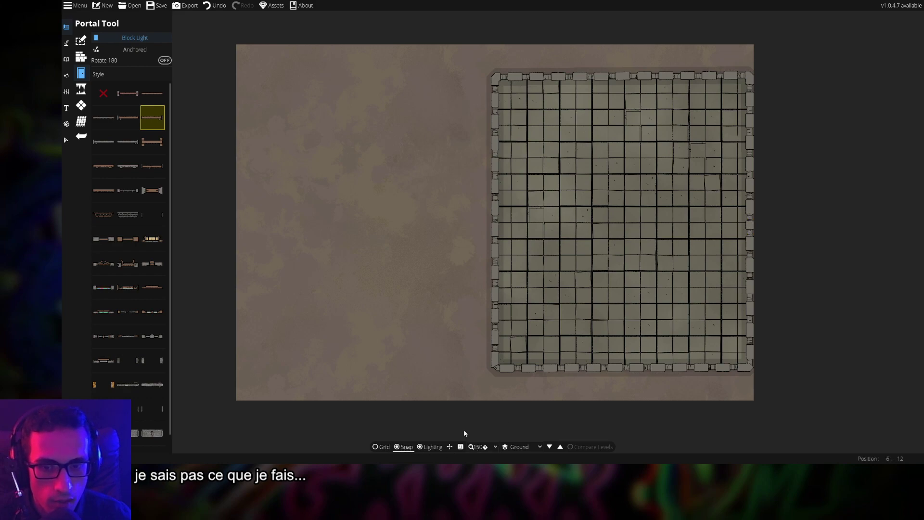
{"action": "left_click", "coordinate": [749, 221]}
Try Door 03 directly north of Door 04 on the east wall, inspect the joint up close, and undo it
{"action": "left_click", "coordinate": [121, 124]}
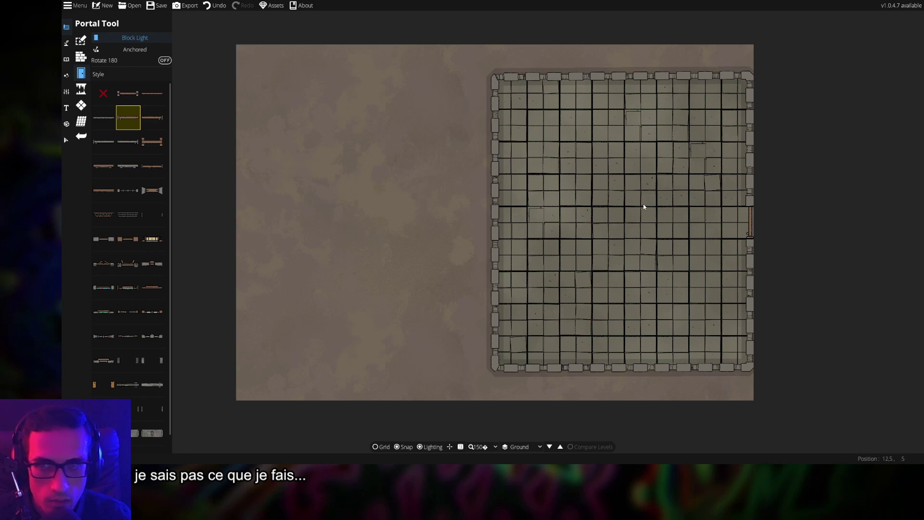
{"action": "left_click", "coordinate": [749, 192]}
{"action": "scroll", "coordinate": [757, 218], "scroll_direction": "up", "scroll_amount": 8}
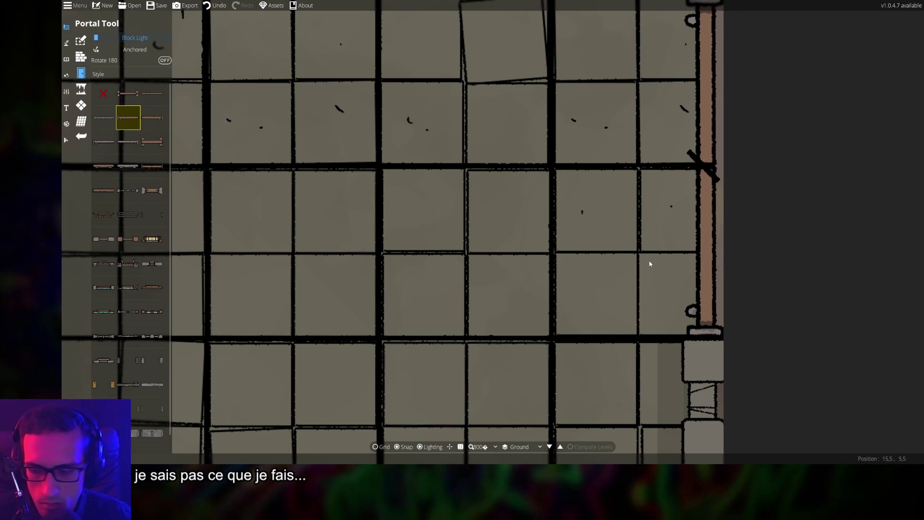
{"action": "key", "text": "ctrl+z"}
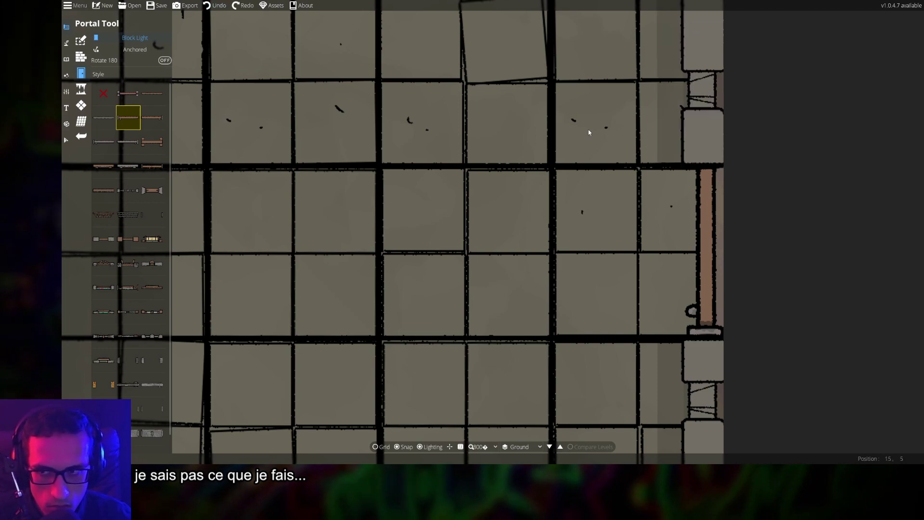
Place Door 03 directly north of the existing Door 04 on the east wall to form a double door
{"action": "left_click_drag", "start_coordinate": [530, 103], "coordinate": [441, 262]}
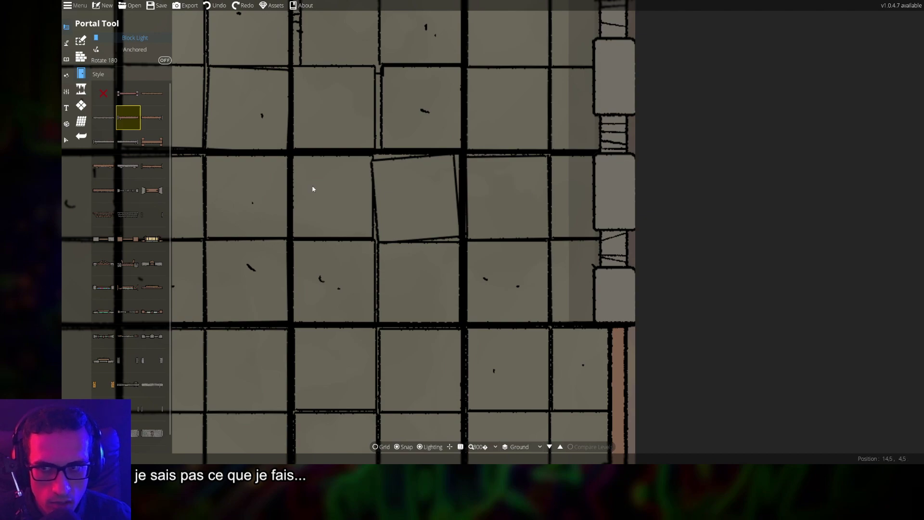
{"action": "left_click", "coordinate": [152, 118]}
{"action": "scroll", "coordinate": [597, 178], "scroll_direction": "down", "scroll_amount": 5}
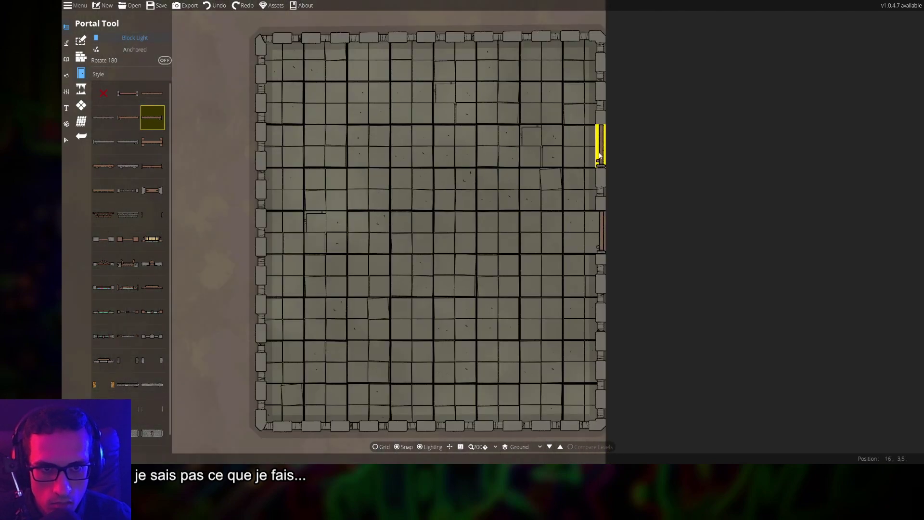
{"action": "left_click", "coordinate": [128, 117]}
{"action": "left_click", "coordinate": [599, 188]}
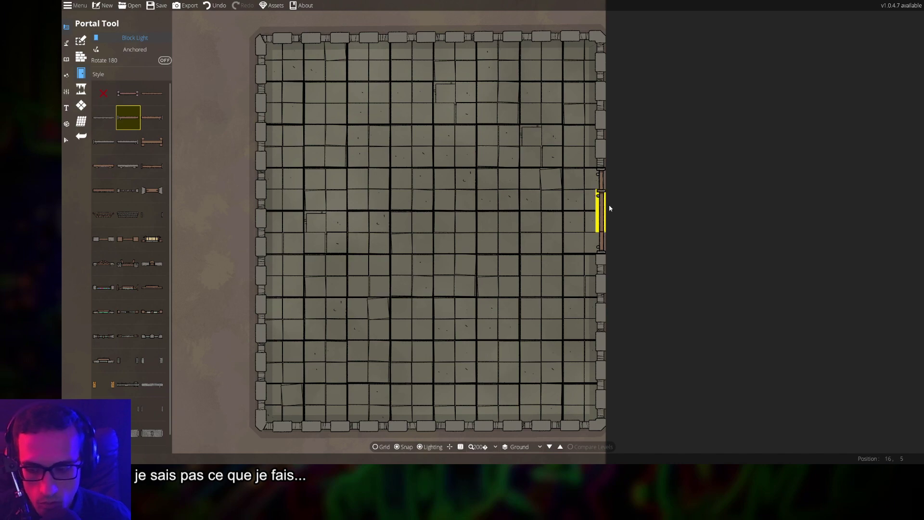
Place Door 03 on the room's west wall with Door 04 directly north of it as a second double door
{"action": "left_click", "coordinate": [248, 205]}
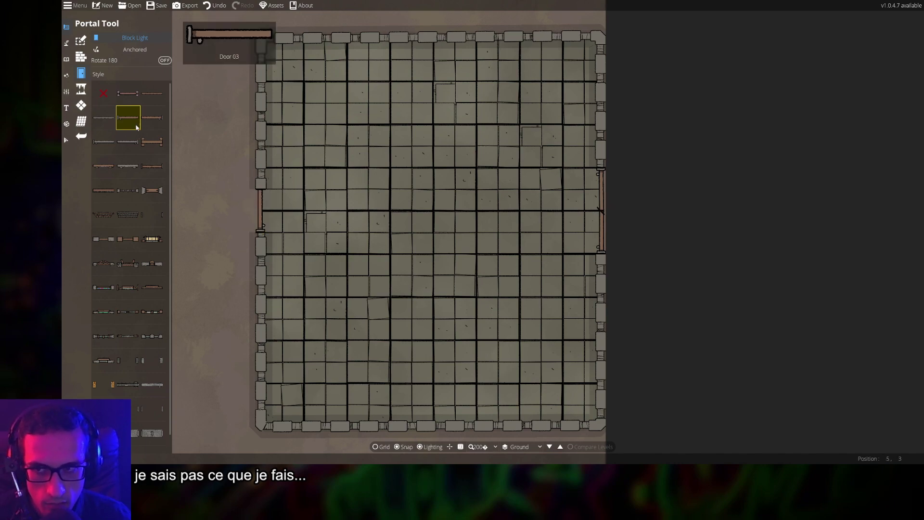
{"action": "left_click", "coordinate": [152, 118]}
{"action": "left_click", "coordinate": [260, 168]}
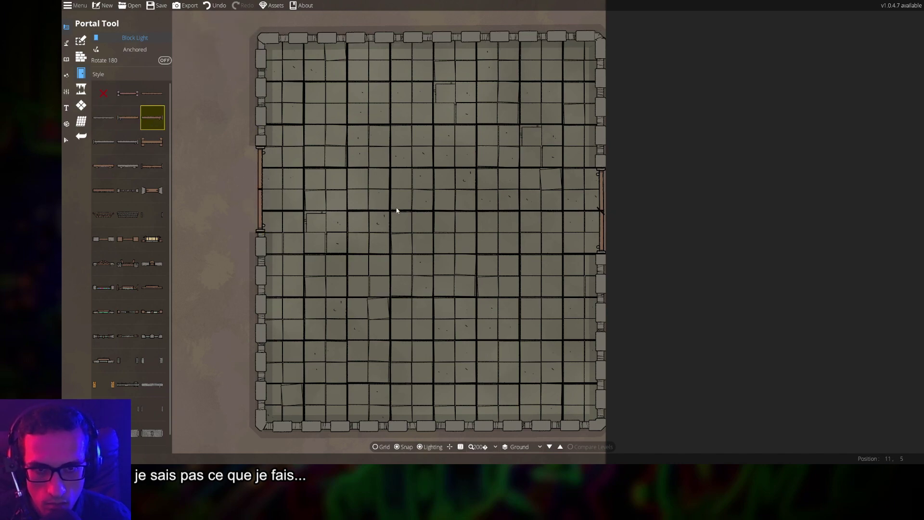
Undo all the doors on the room's west and east walls
{"action": "key", "text": "ctrl+z"}
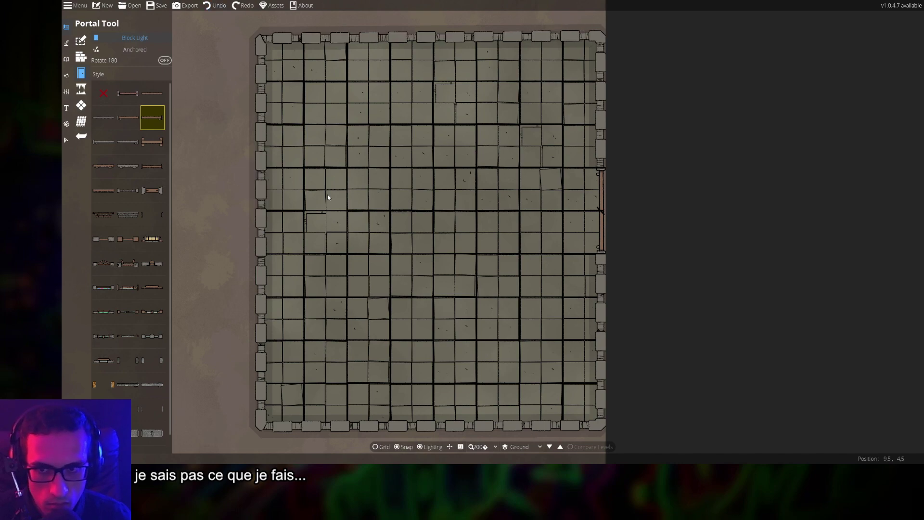
{"action": "key", "text": "ctrl+z"}
{"action": "key", "text": "ctrl+z"}
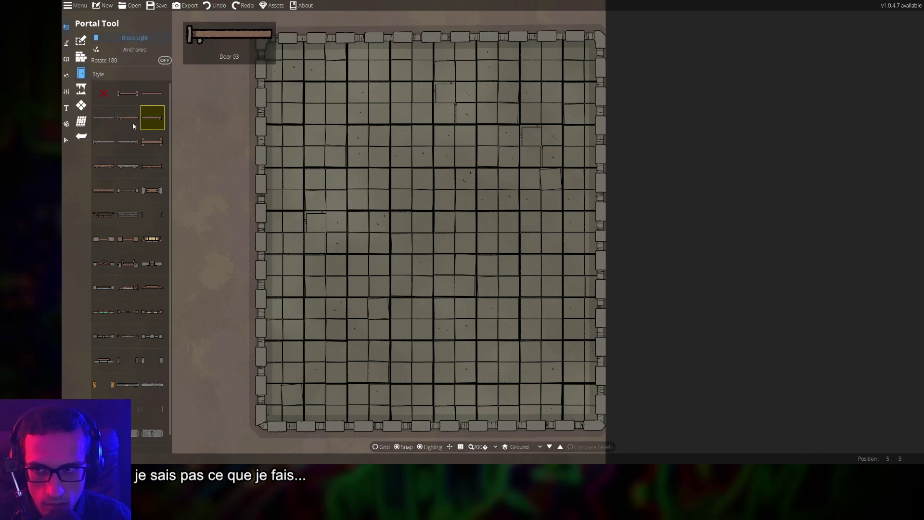
Try Door 04 with Door 03 directly north of it slightly higher on the east wall, inspect the pair, and undo it
{"action": "left_click", "coordinate": [603, 210]}
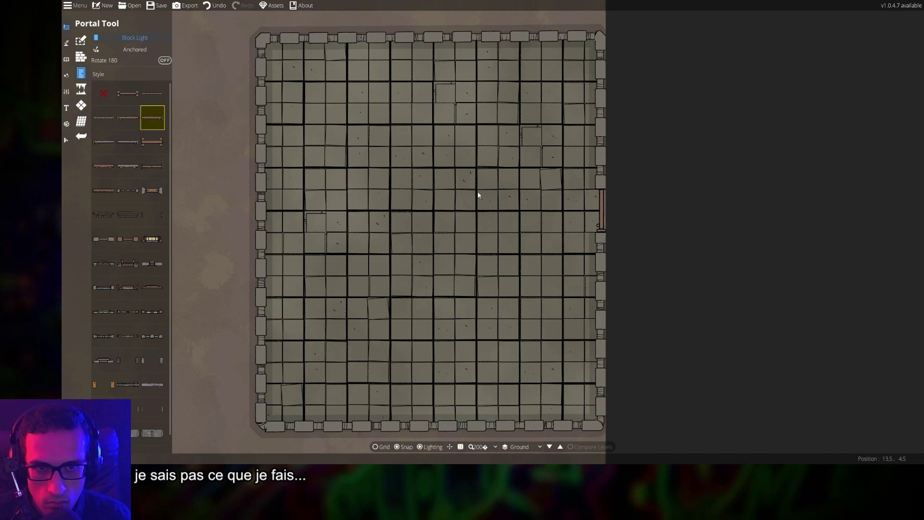
{"action": "left_click", "coordinate": [128, 117]}
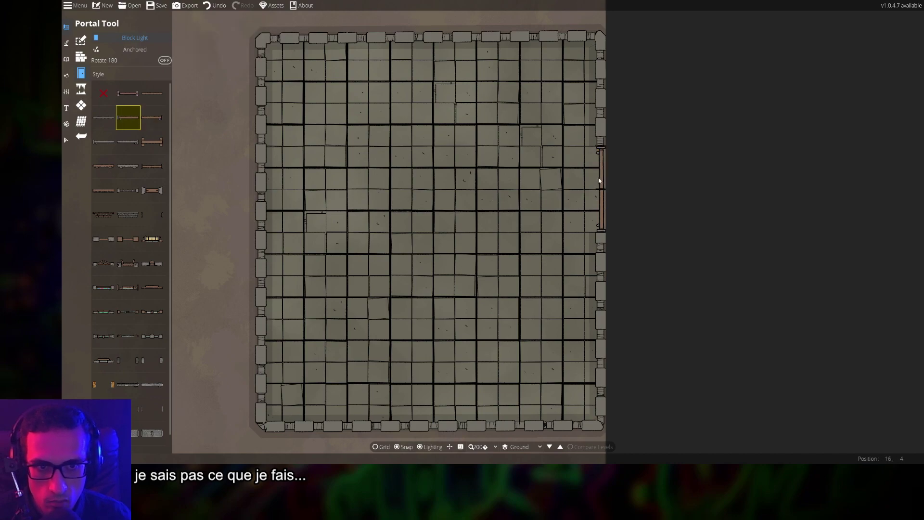
{"action": "scroll", "coordinate": [619, 202], "scroll_direction": "up", "scroll_amount": 3}
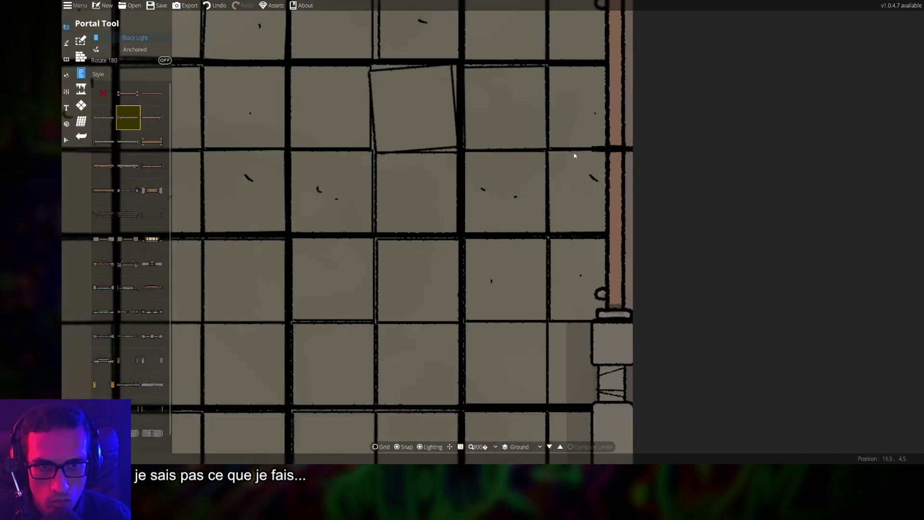
{"action": "scroll", "coordinate": [633, 241], "scroll_direction": "down", "scroll_amount": 3}
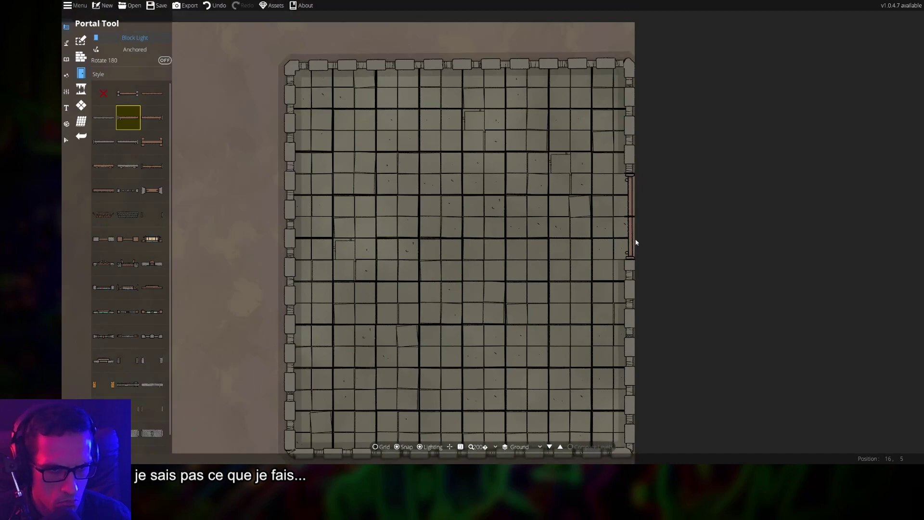
{"action": "scroll", "coordinate": [635, 243], "scroll_direction": "down", "scroll_amount": 1}
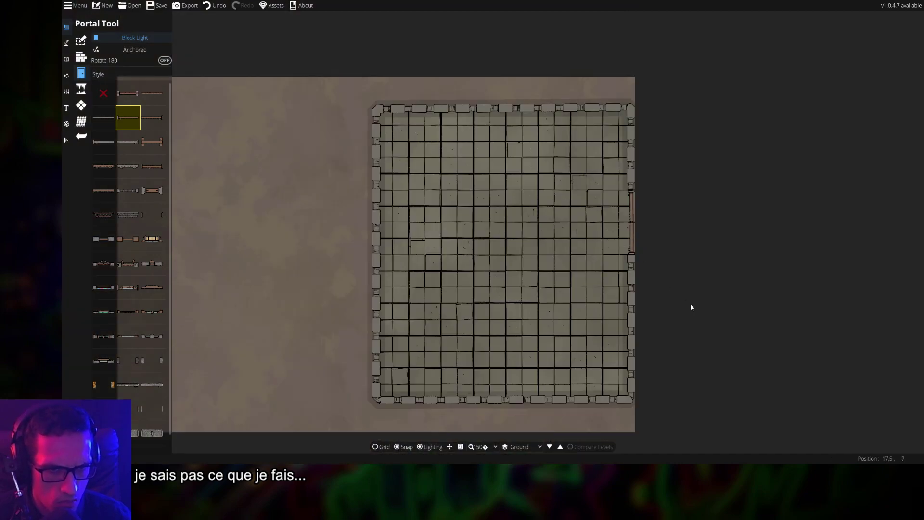
{"action": "left_click_drag", "start_coordinate": [691, 307], "coordinate": [739, 291]}
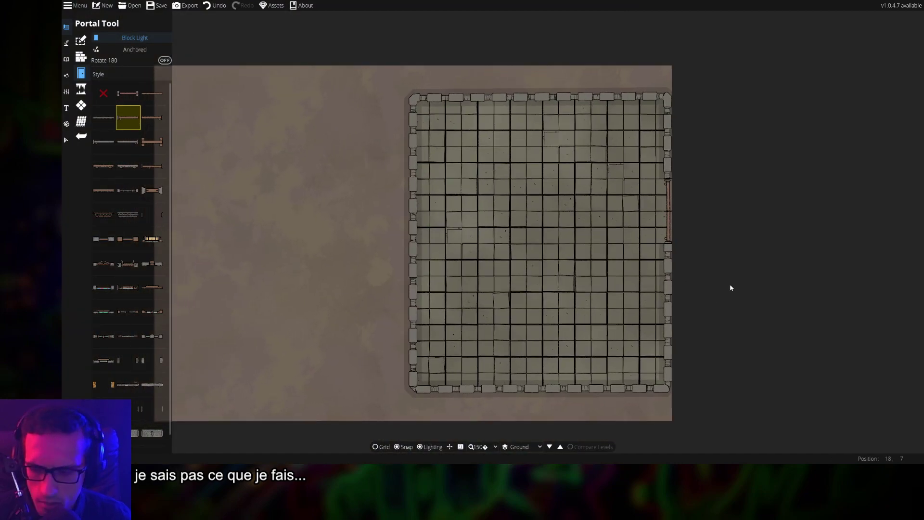
{"action": "key", "text": "ctrl+z"}
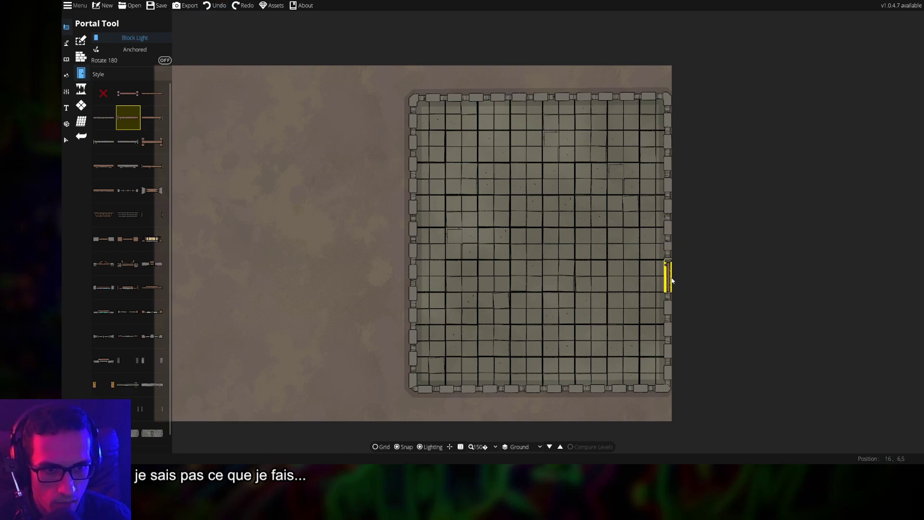
Try Door 03 with Door 04 directly south of it in the middle of the east wall, and undo the pair
{"action": "left_click", "coordinate": [670, 231]}
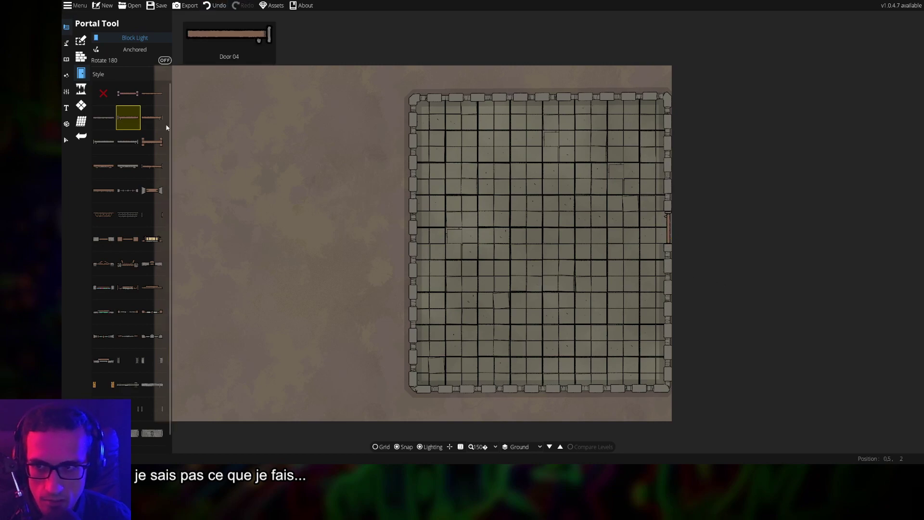
{"action": "left_click", "coordinate": [152, 117]}
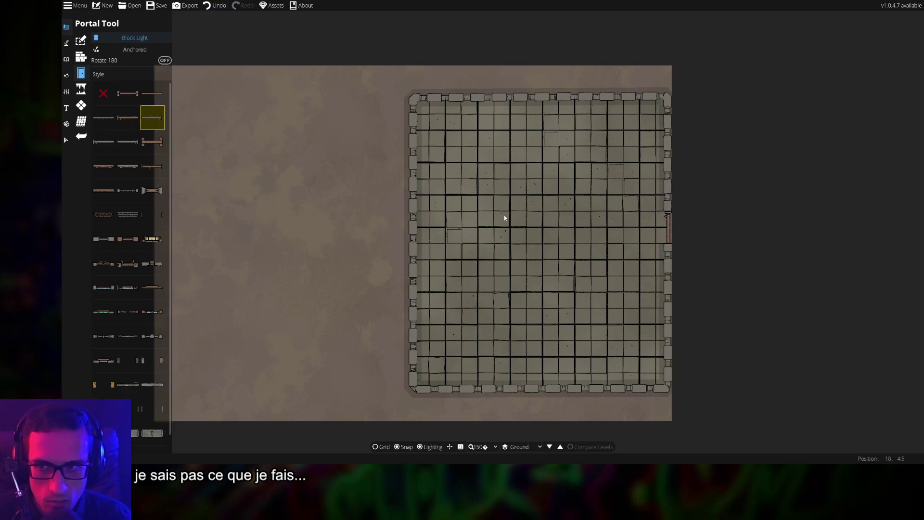
{"action": "left_click", "coordinate": [665, 269]}
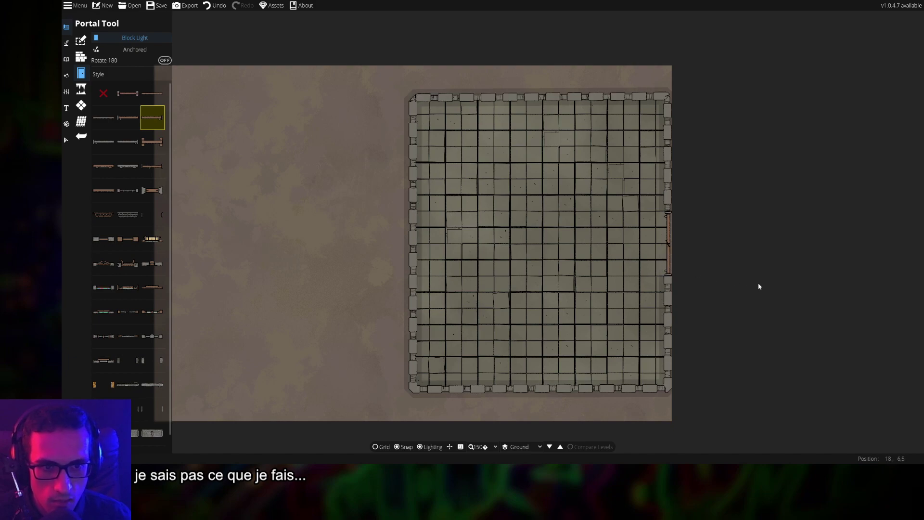
{"action": "key", "text": "ctrl+z"}
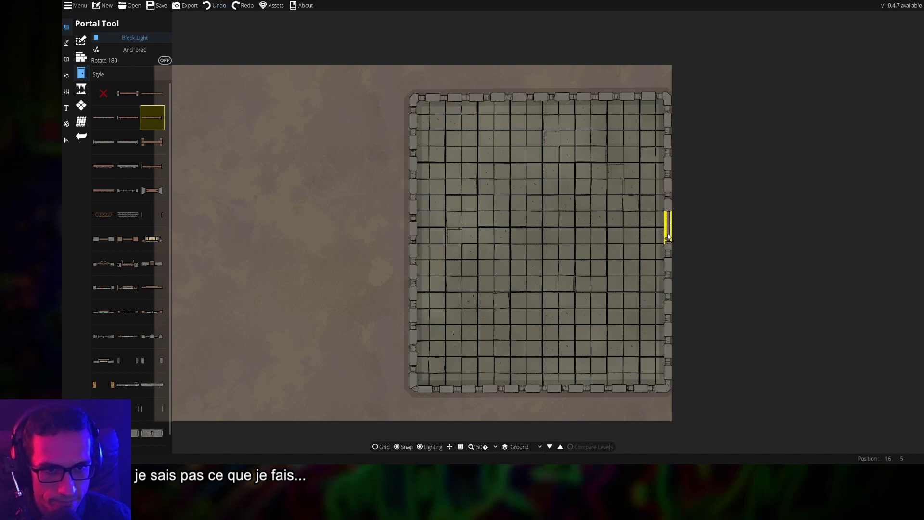
Place Door 04 just north of the east wall's midpoint and Door 03 directly north of it to form a double door
{"action": "left_click", "coordinate": [668, 237]}
{"action": "left_click", "coordinate": [128, 117]}
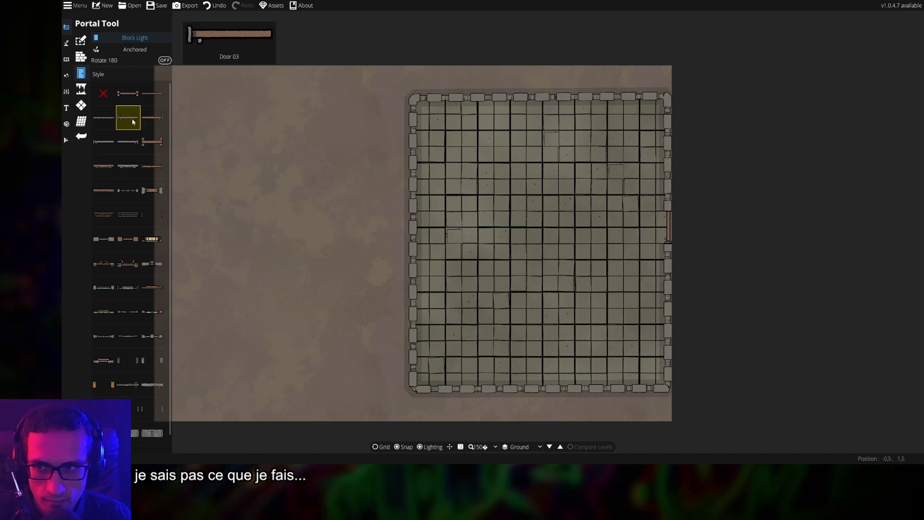
{"action": "left_click", "coordinate": [663, 197]}
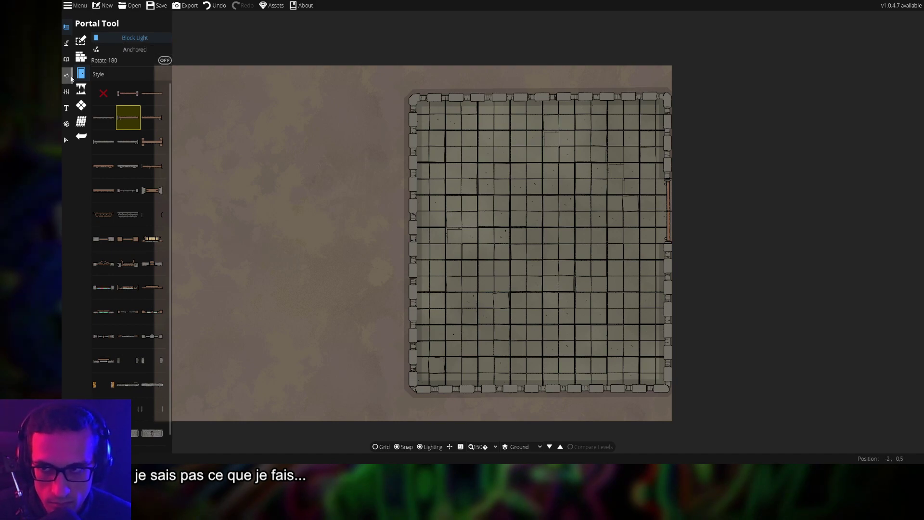
Examine the Building Tool's floor and wall styles, its no-wall option, its wall shadow setting and its rectangle shape
{"action": "left_click", "coordinate": [81, 56]}
{"action": "left_click", "coordinate": [81, 41]}
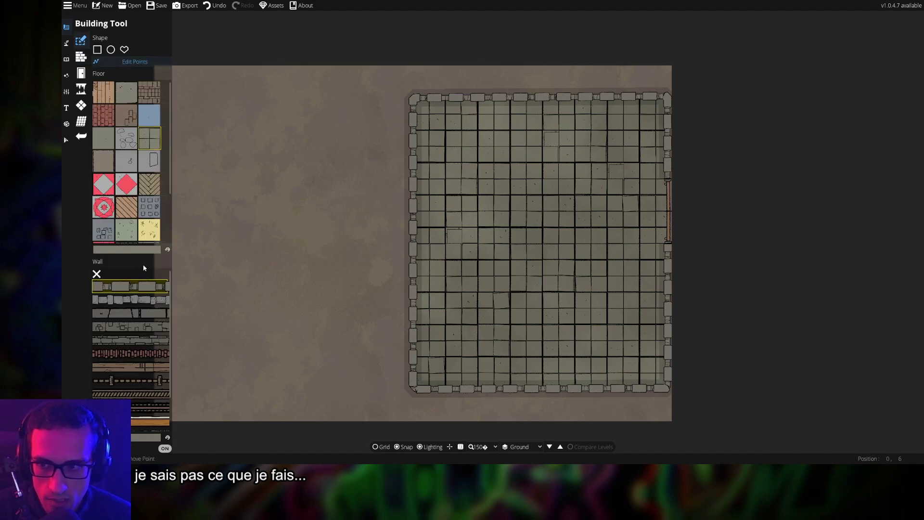
{"action": "left_click", "coordinate": [97, 274]}
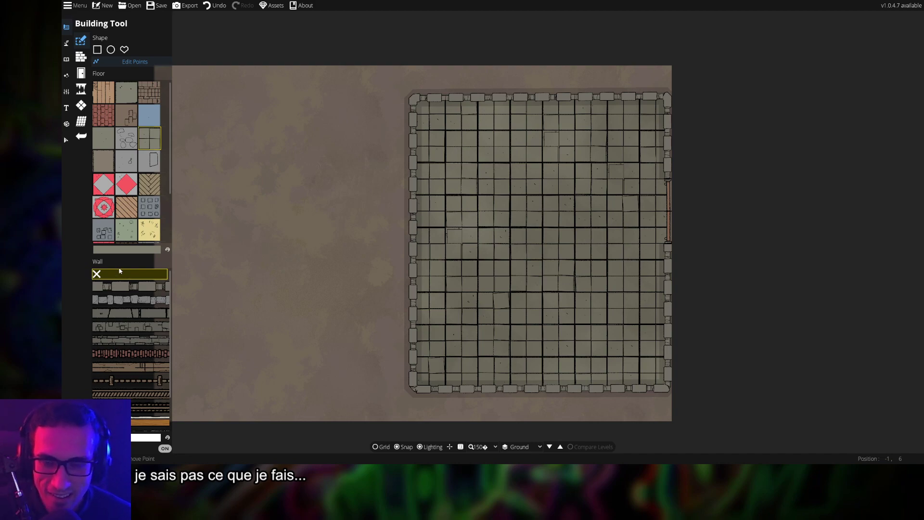
{"action": "mouse_move", "coordinate": [157, 369]}
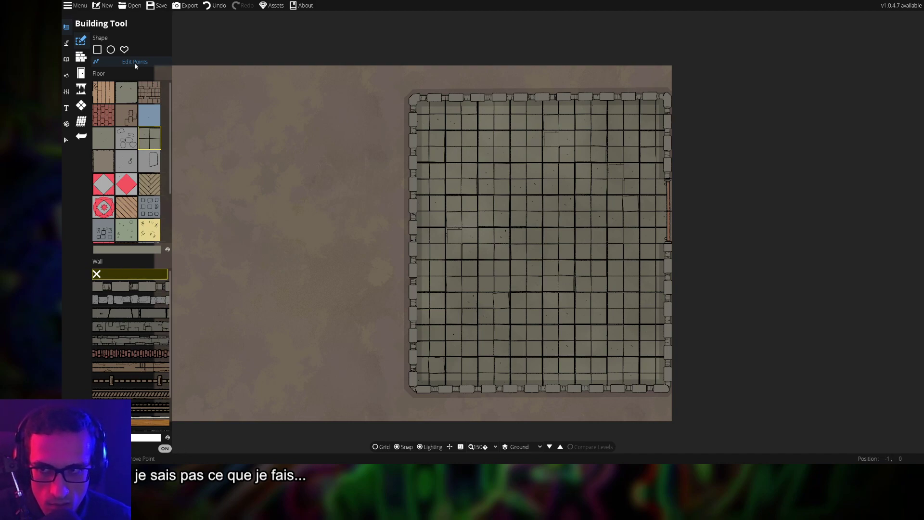
{"action": "scroll", "coordinate": [141, 344], "scroll_direction": "down", "scroll_amount": 2}
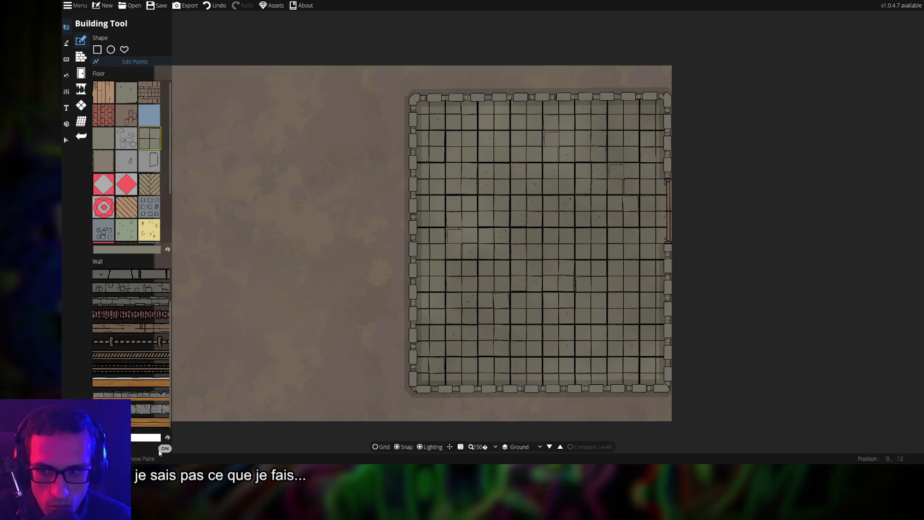
{"action": "scroll", "coordinate": [144, 366], "scroll_direction": "up", "scroll_amount": 2}
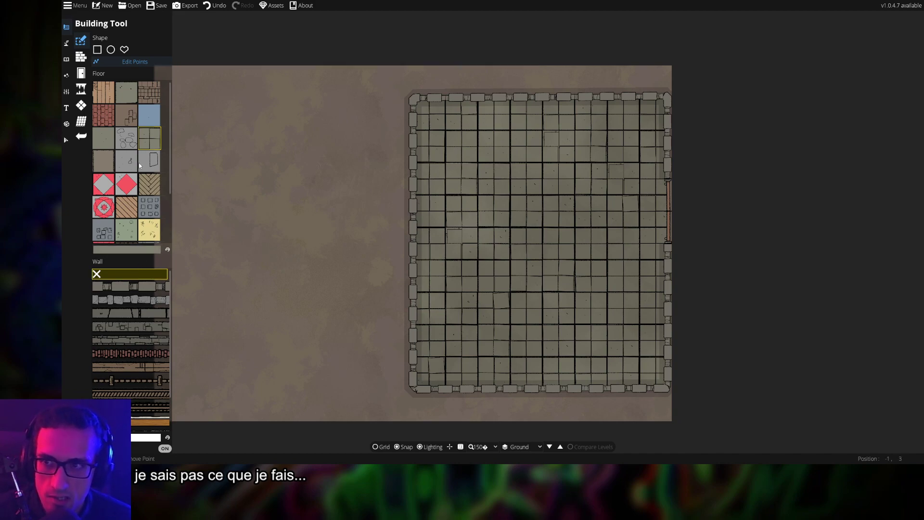
{"action": "scroll", "coordinate": [133, 215], "scroll_direction": "down", "scroll_amount": 2}
{"action": "scroll", "coordinate": [128, 291], "scroll_direction": "down", "scroll_amount": 2}
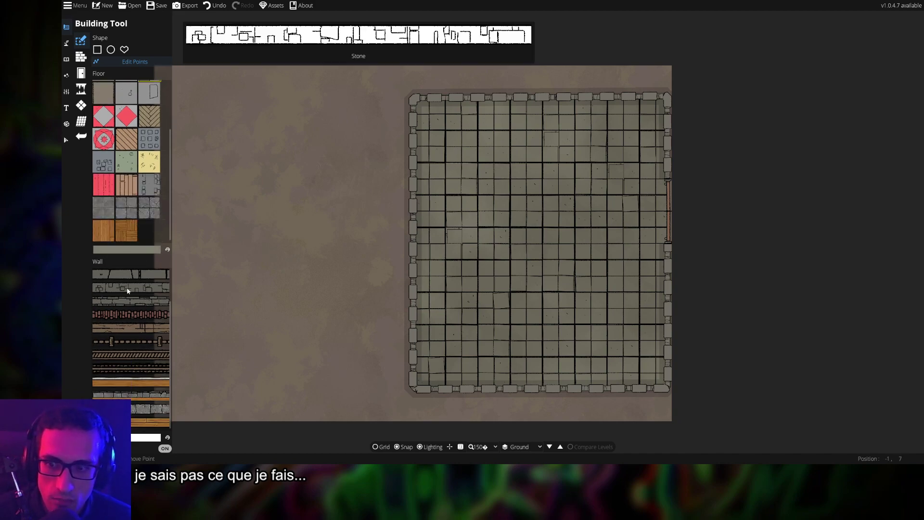
{"action": "scroll", "coordinate": [128, 291], "scroll_direction": "up", "scroll_amount": 3}
{"action": "scroll", "coordinate": [146, 202], "scroll_direction": "up", "scroll_amount": 3}
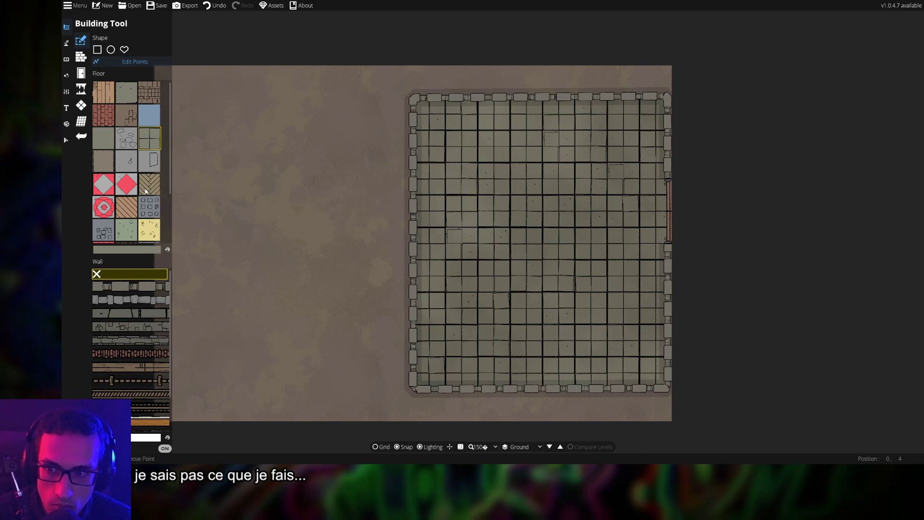
{"action": "scroll", "coordinate": [122, 376], "scroll_direction": "down", "scroll_amount": 3}
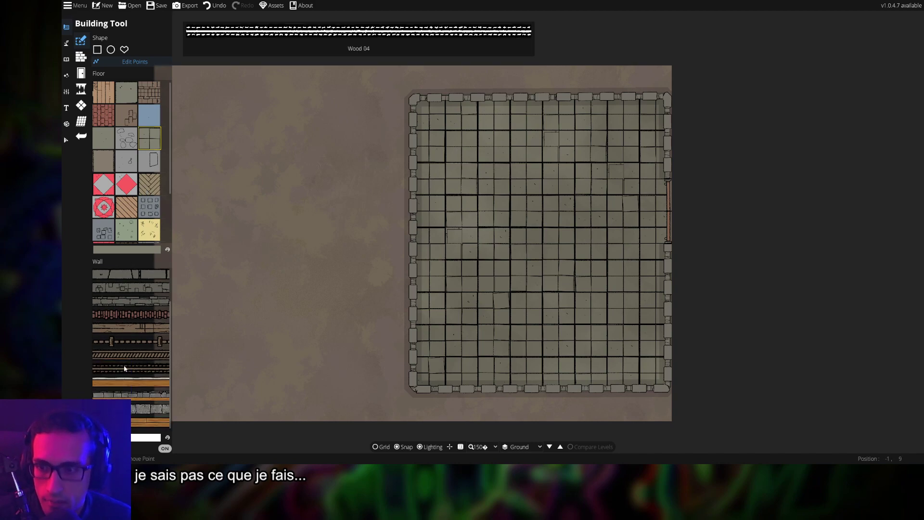
{"action": "left_click", "coordinate": [165, 448]}
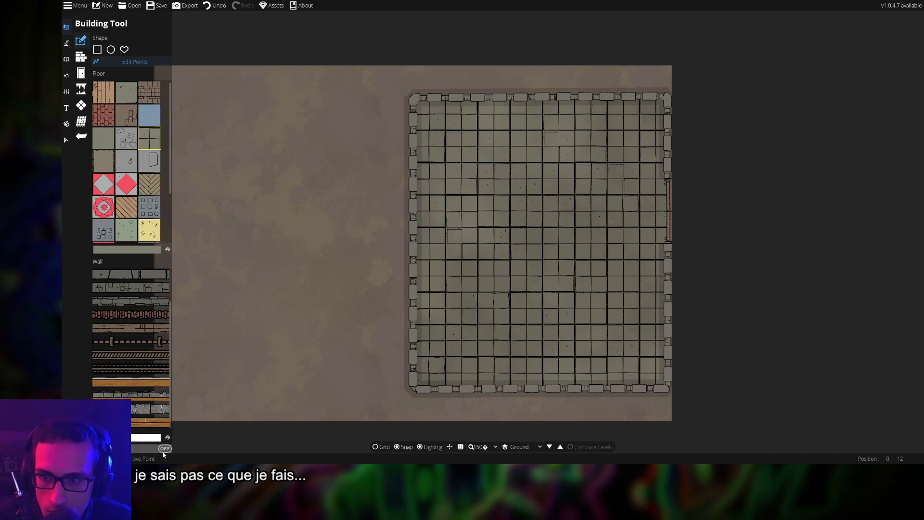
{"action": "left_click", "coordinate": [165, 448]}
{"action": "scroll", "coordinate": [145, 308], "scroll_direction": "up", "scroll_amount": 3}
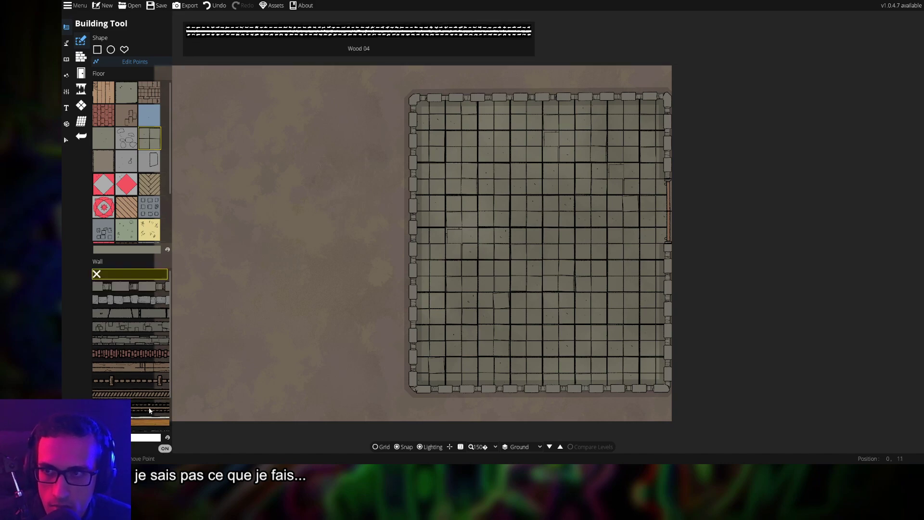
{"action": "left_click", "coordinate": [97, 49]}
{"action": "scroll", "coordinate": [143, 359], "scroll_direction": "down", "scroll_amount": 2}
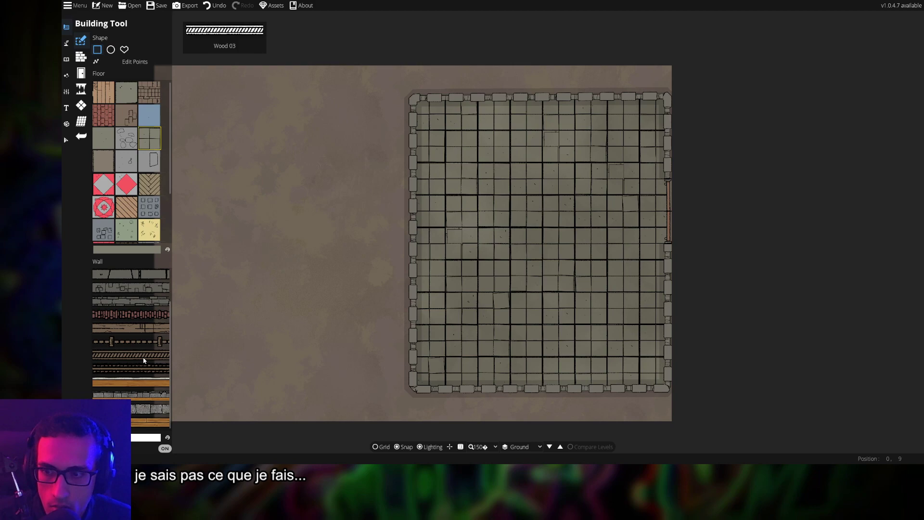
{"action": "scroll", "coordinate": [143, 359], "scroll_direction": "up", "scroll_amount": 2}
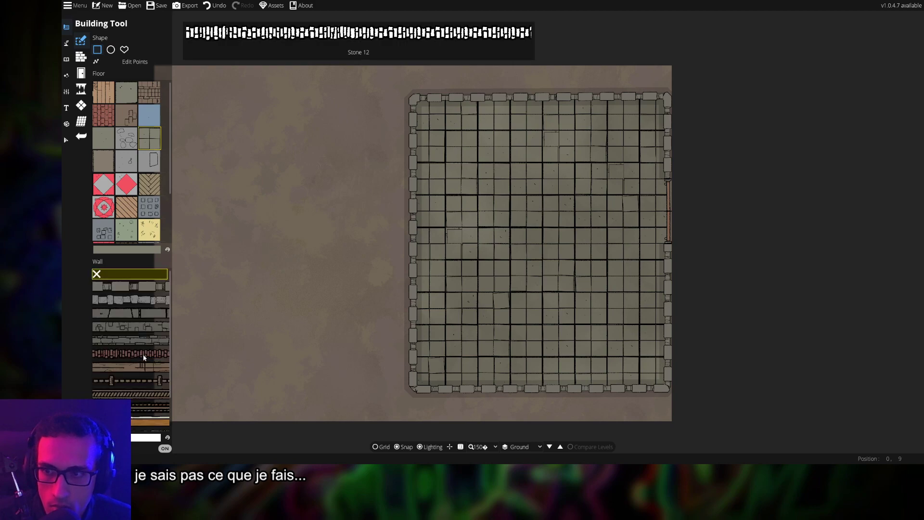
Turn off the shadow of the tiled room's surrounding stone wall
{"action": "left_click", "coordinate": [66, 139]}
{"action": "left_click", "coordinate": [417, 150]}
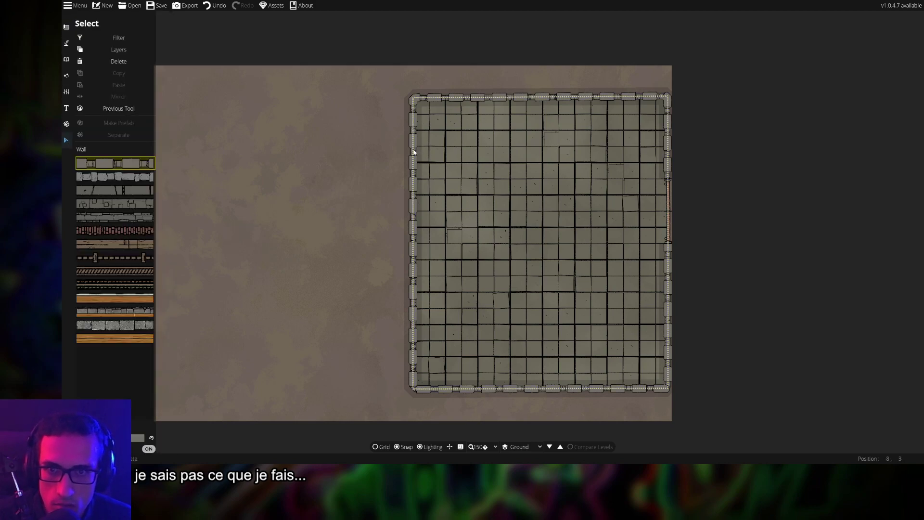
{"action": "left_click", "coordinate": [148, 448]}
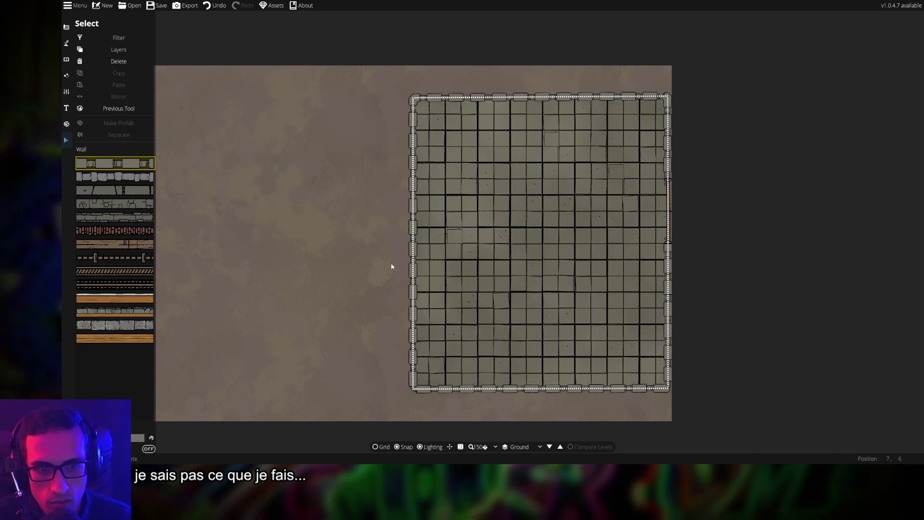
{"action": "left_click", "coordinate": [340, 252]}
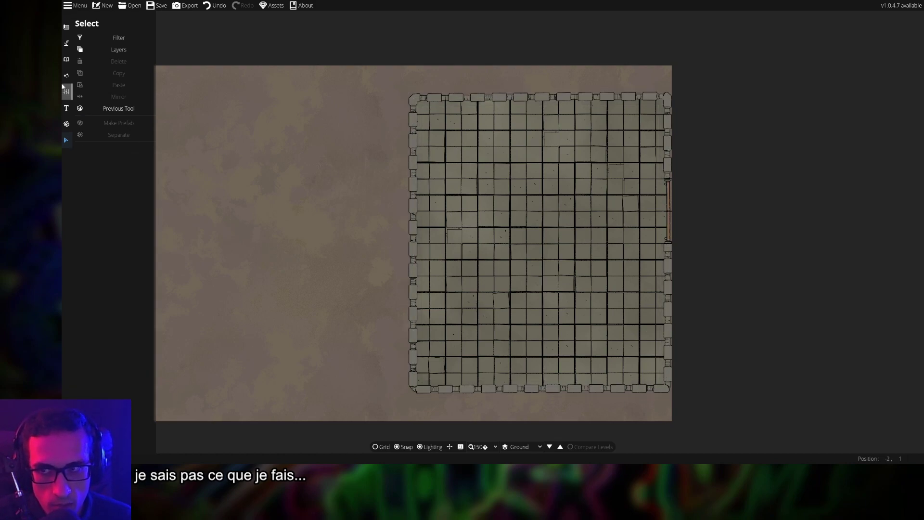
Save the dungeon map
{"action": "left_click", "coordinate": [66, 28]}
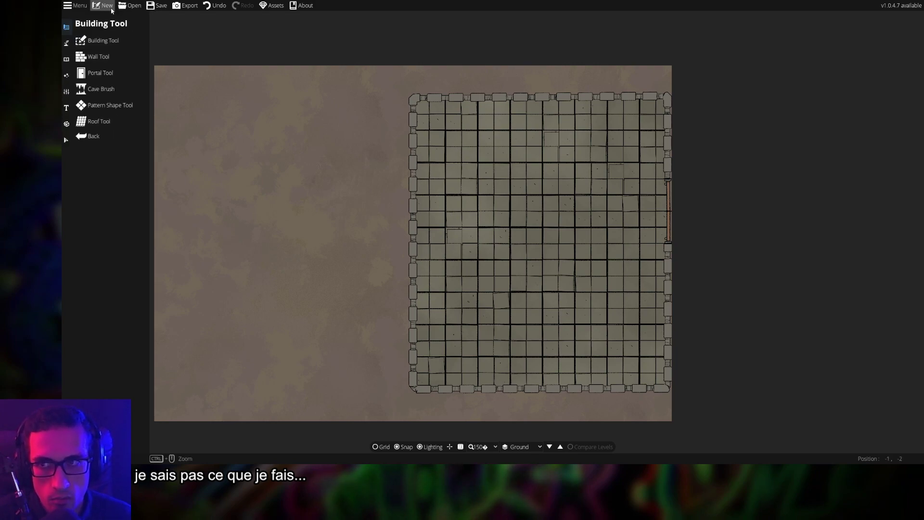
{"action": "left_click", "coordinate": [159, 9]}
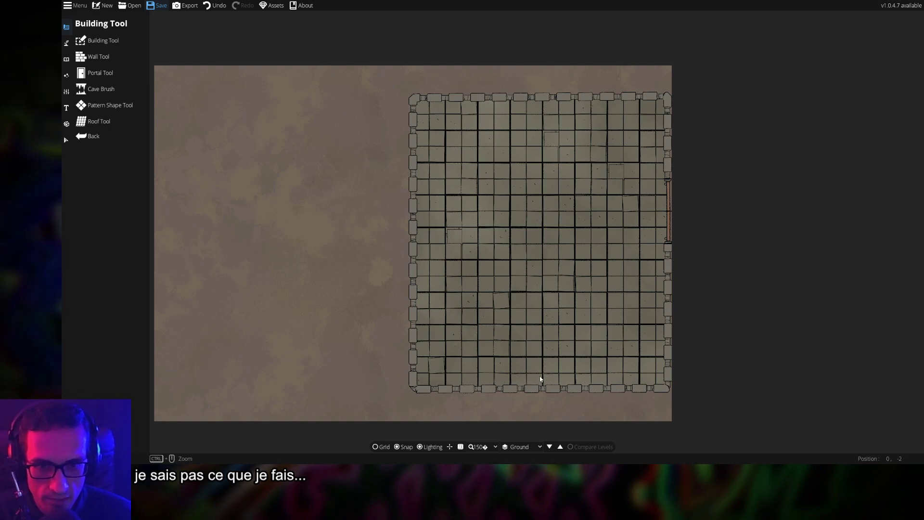
{"action": "key", "text": "ctrl+s"}
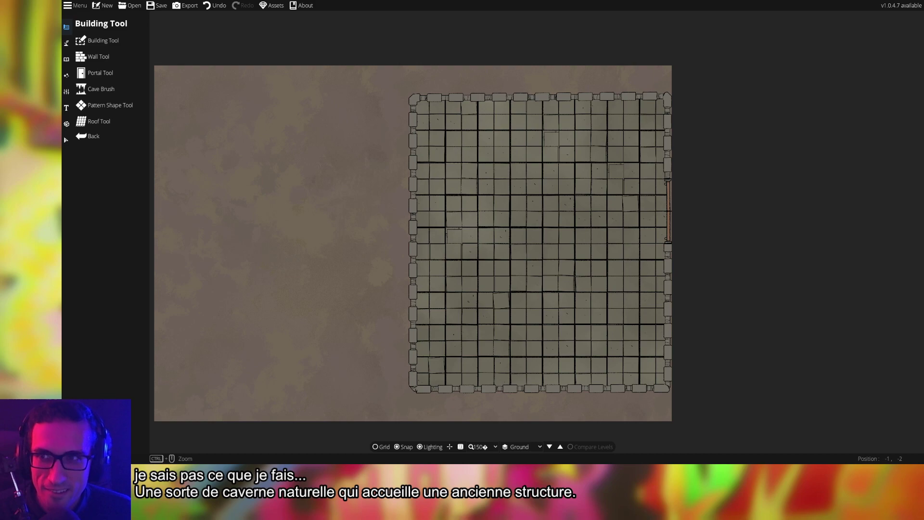
{"action": "left_click", "coordinate": [156, 5]}
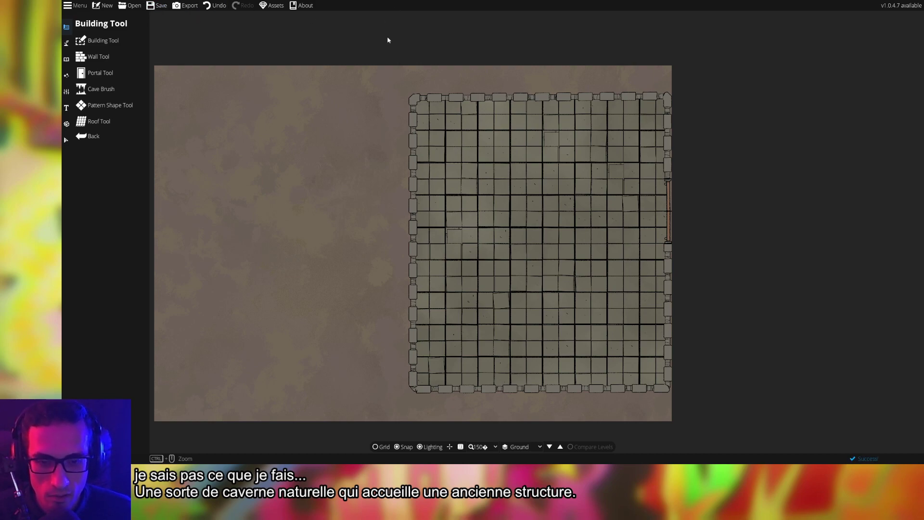
Try to dig a winding cave passage with the Cave Brush from the map's southwest to the room's west wall, and undo it
{"action": "scroll", "coordinate": [404, 244], "scroll_direction": "up", "scroll_amount": 4}
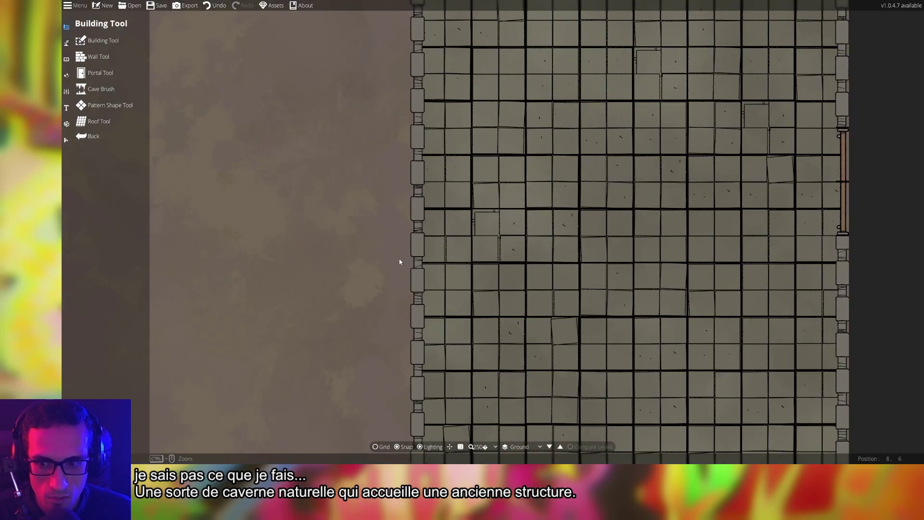
{"action": "scroll", "coordinate": [411, 253], "scroll_direction": "down", "scroll_amount": 2}
{"action": "scroll", "coordinate": [414, 219], "scroll_direction": "down", "scroll_amount": 2}
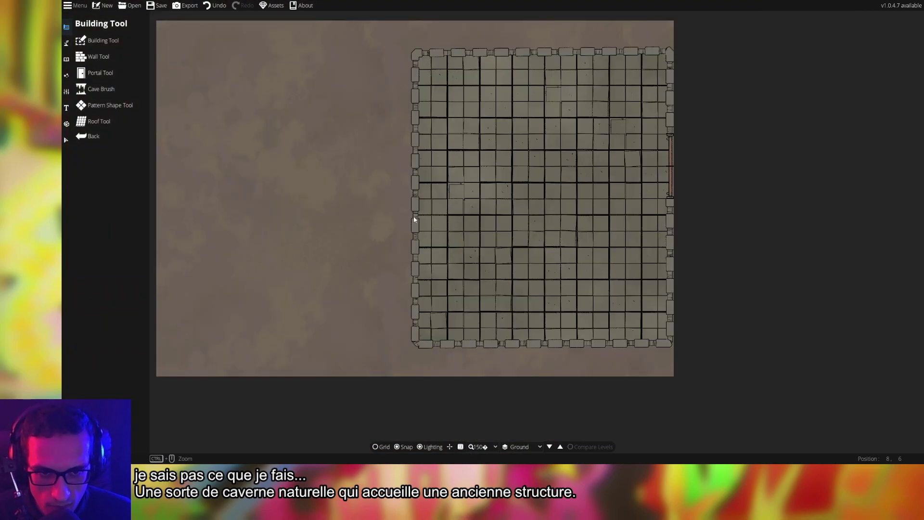
{"action": "left_click", "coordinate": [101, 89]}
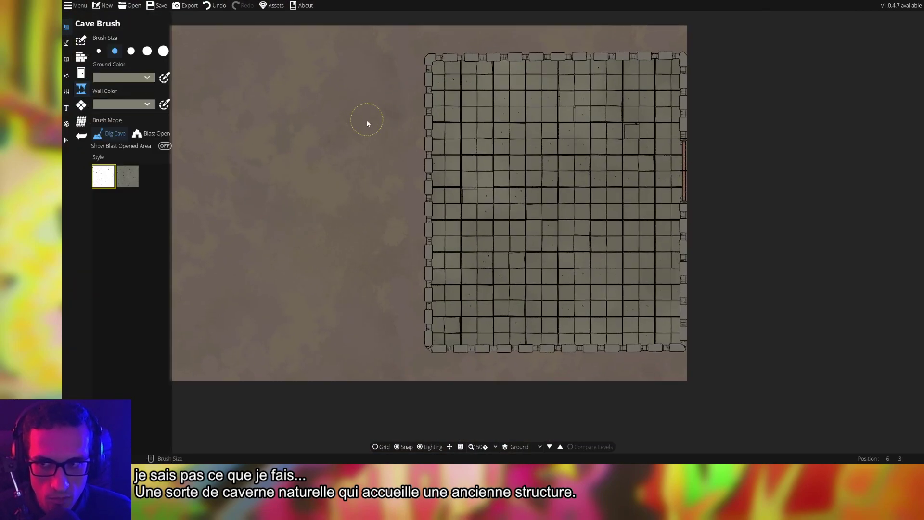
{"action": "mouse_move", "coordinate": [316, 142]}
{"action": "left_mouse_down"}
{"action": "mouse_move", "coordinate": [324, 172]}
{"action": "mouse_move", "coordinate": [244, 310]}
{"action": "left_mouse_up"}
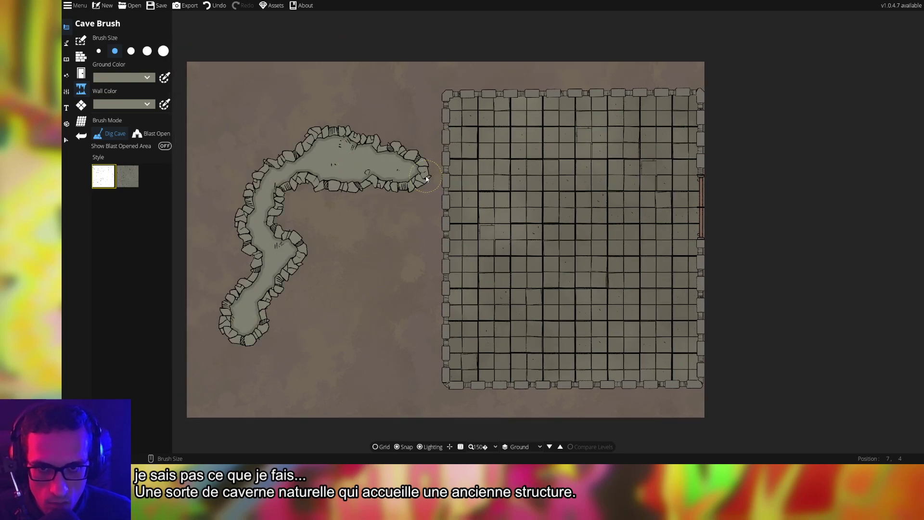
{"action": "left_click_drag", "start_coordinate": [426, 179], "coordinate": [439, 181]}
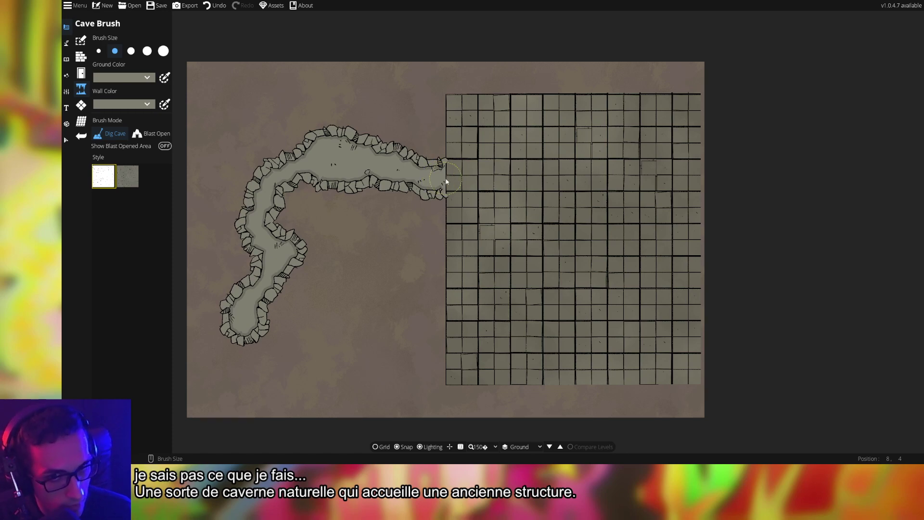
{"action": "left_click", "coordinate": [445, 179]}
{"action": "key", "text": "ctrl+z"}
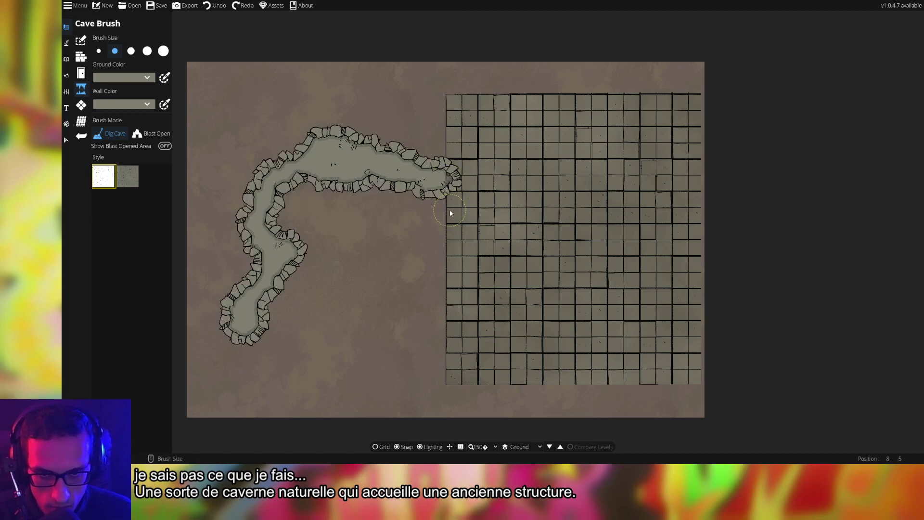
{"action": "key", "text": "ctrl+z"}
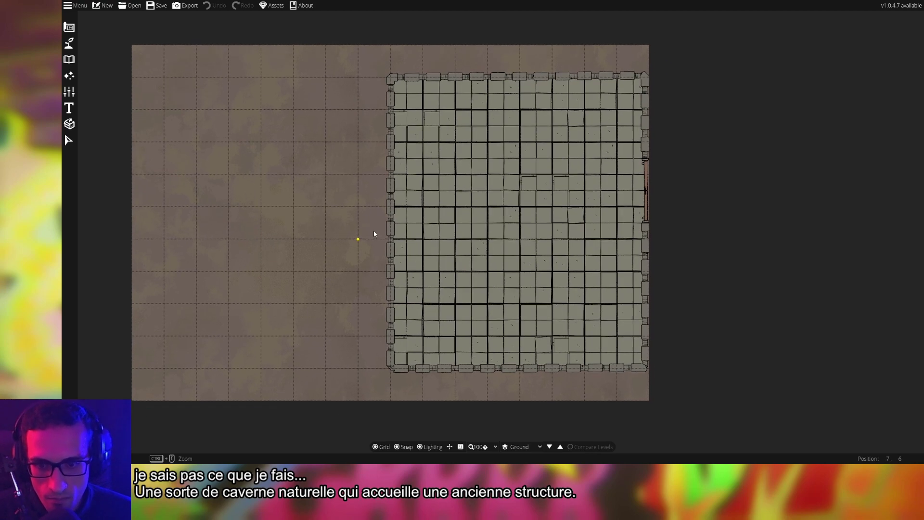
Disable snapping and hide the grid on the map
{"action": "left_click", "coordinate": [399, 447]}
{"action": "left_click", "coordinate": [376, 447]}
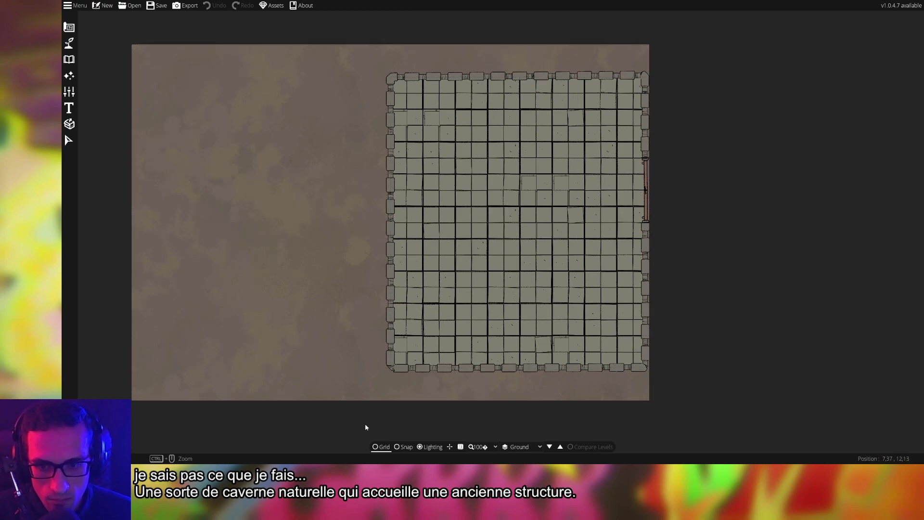
{"action": "scroll", "coordinate": [377, 305], "scroll_direction": "down", "scroll_amount": 2}
{"action": "scroll", "coordinate": [391, 273], "scroll_direction": "up", "scroll_amount": 1}
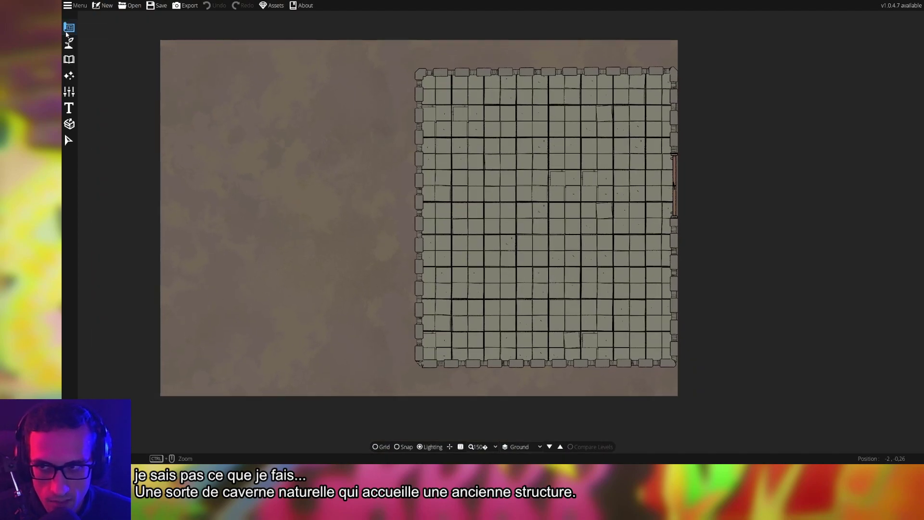
Set the Cave Brush to Blast Open mode and blast a spot just outside the middle of the room's west wall
{"action": "left_click", "coordinate": [69, 27]}
{"action": "left_click", "coordinate": [102, 89]}
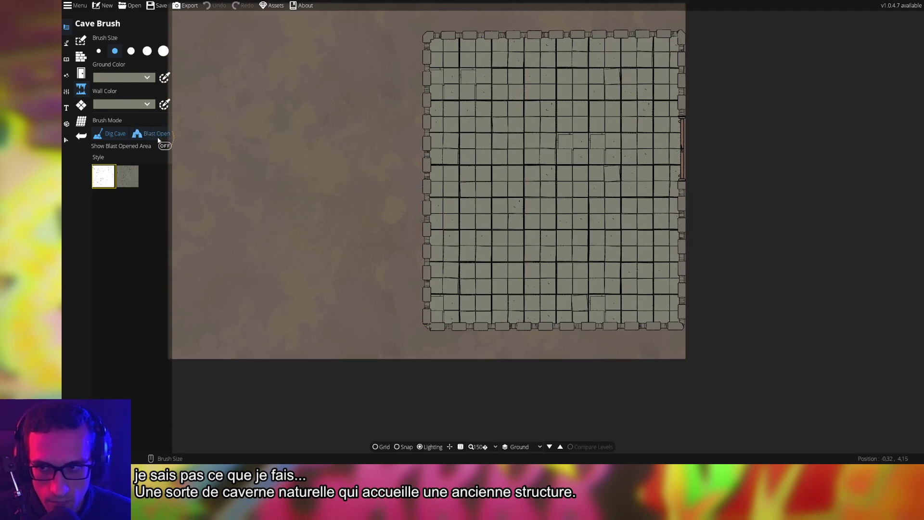
{"action": "left_click", "coordinate": [153, 134]}
{"action": "scroll", "coordinate": [316, 189], "scroll_direction": "up", "scroll_amount": 2}
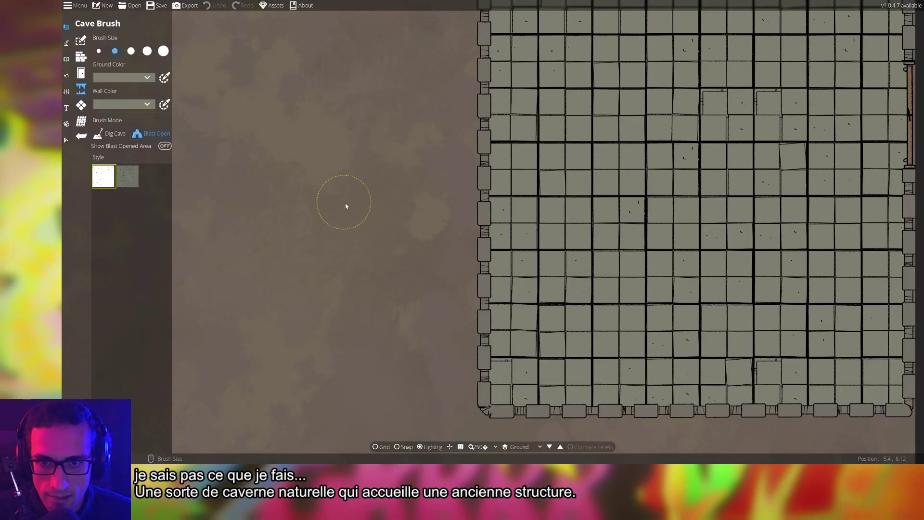
{"action": "left_click", "coordinate": [465, 207]}
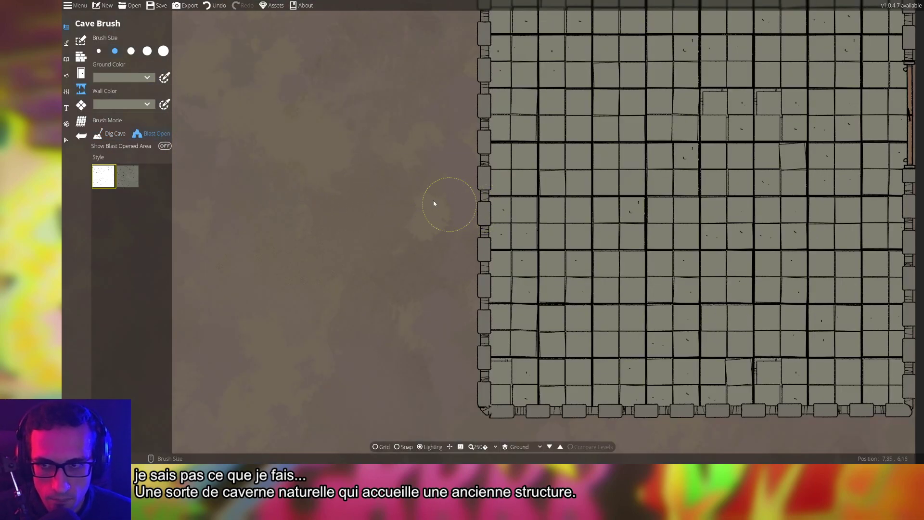
Try to dig cave pockets north and south of the blasted spot along the west wall in Dig Cave mode, and undo them
{"action": "left_click", "coordinate": [110, 134]}
{"action": "mouse_move", "coordinate": [426, 211]}
{"action": "left_mouse_down"}
{"action": "mouse_move", "coordinate": [446, 210]}
{"action": "mouse_move", "coordinate": [463, 122]}
{"action": "left_mouse_up"}
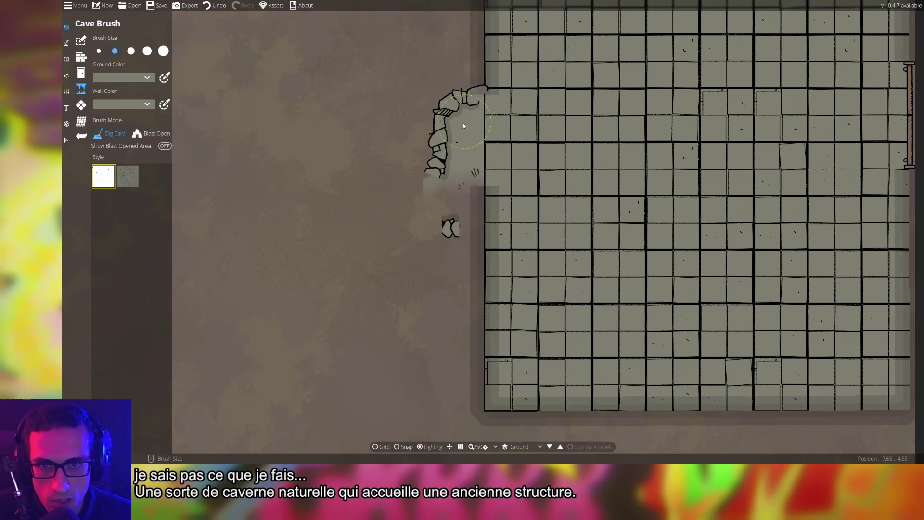
{"action": "mouse_move", "coordinate": [442, 168]}
{"action": "left_mouse_down"}
{"action": "mouse_move", "coordinate": [455, 198]}
{"action": "mouse_move", "coordinate": [454, 256]}
{"action": "left_mouse_up"}
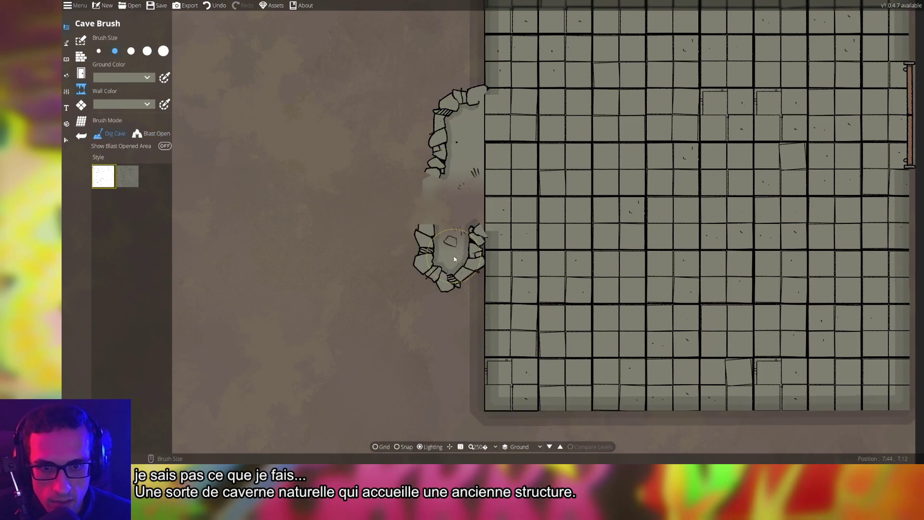
{"action": "key", "text": "ctrl+z"}
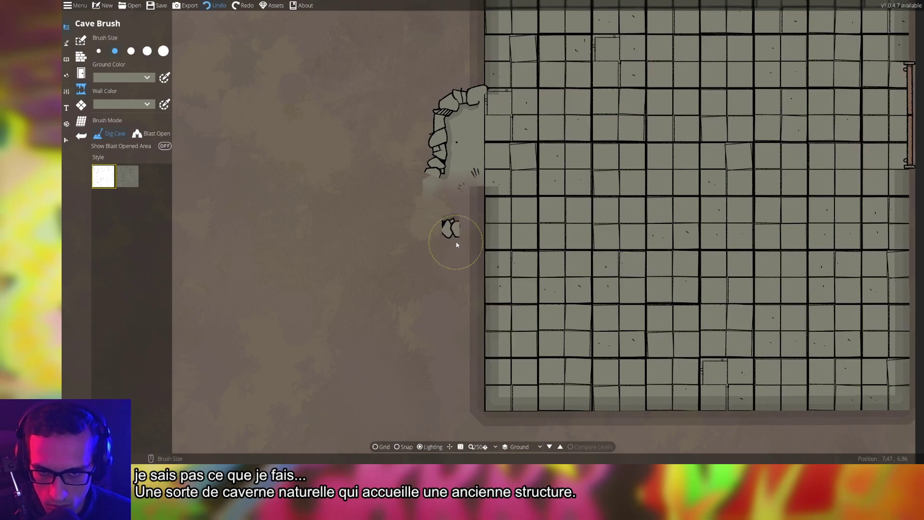
{"action": "key", "text": "ctrl+z"}
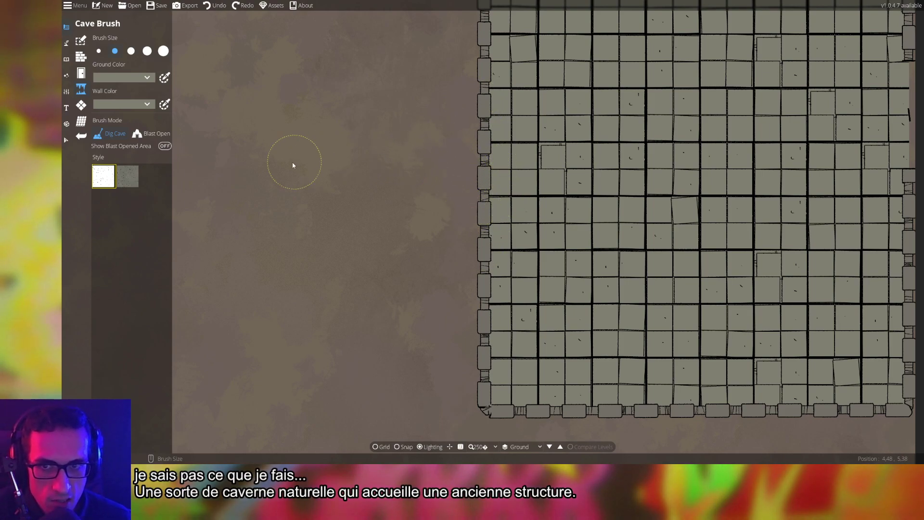
Try to dig a straight cave passage from the open ground west of the room to its west wall, and undo it
{"action": "left_click_drag", "start_coordinate": [293, 165], "coordinate": [476, 169]}
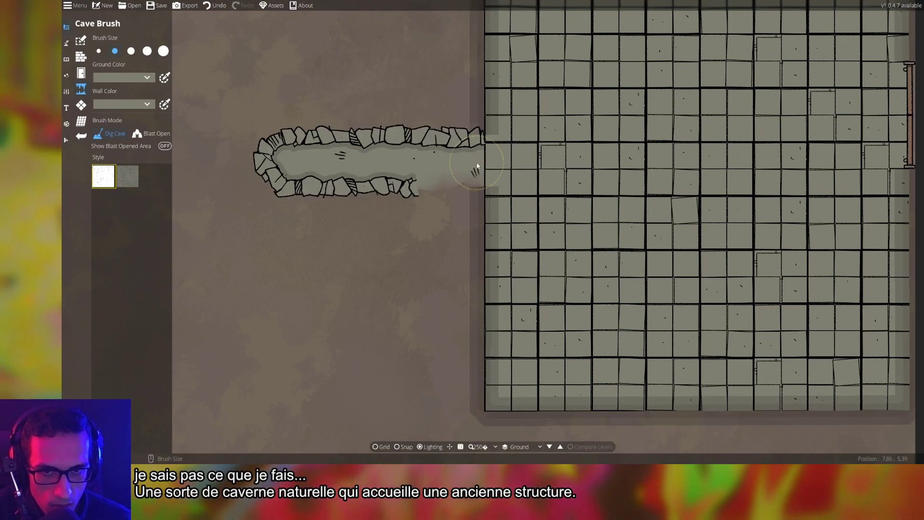
{"action": "left_click_drag", "start_coordinate": [662, 205], "coordinate": [602, 336]}
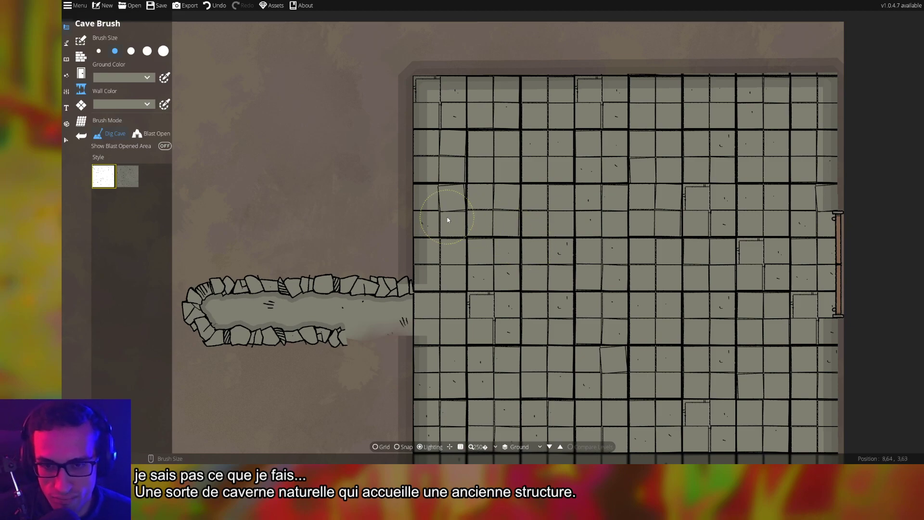
{"action": "key", "text": "ctrl+z"}
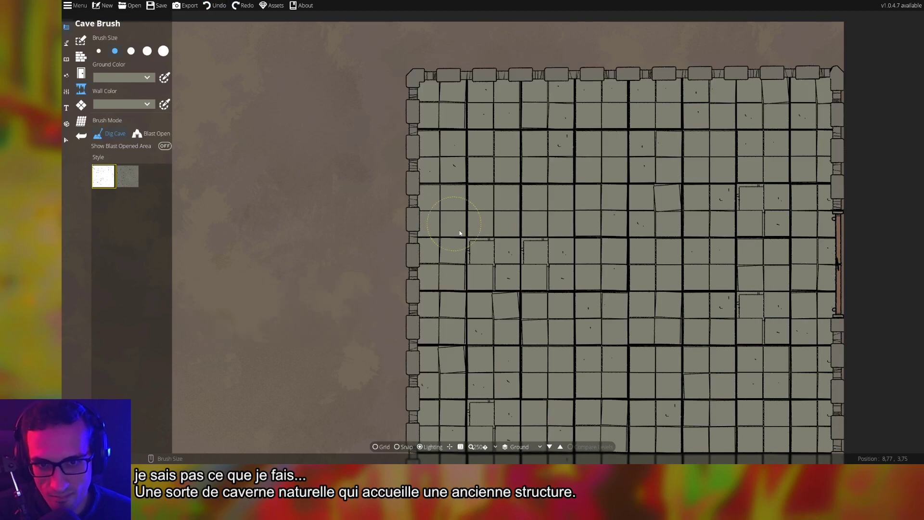
Choose the diamond-tile floor for the Building Tool and set its color to dark blue, hex 000e58
{"action": "key", "text": "Left"}
{"action": "left_click", "coordinate": [81, 73]}
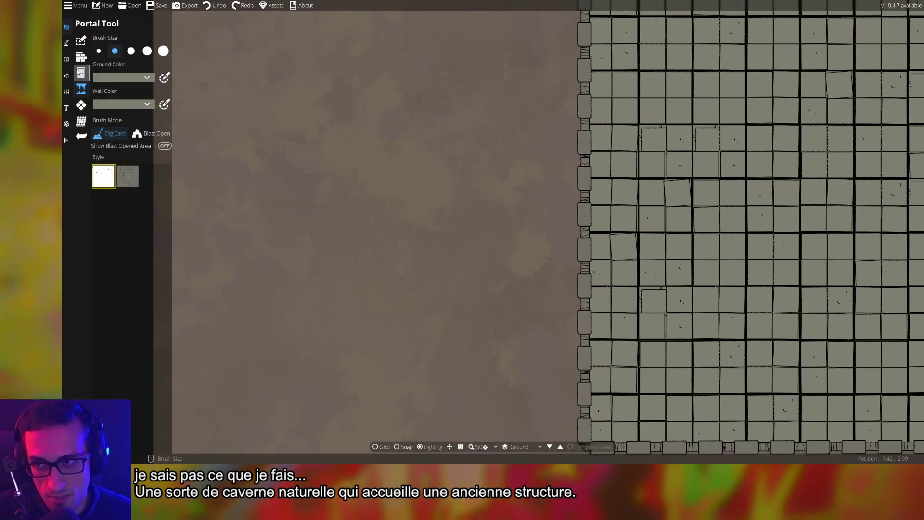
{"action": "left_click", "coordinate": [81, 56]}
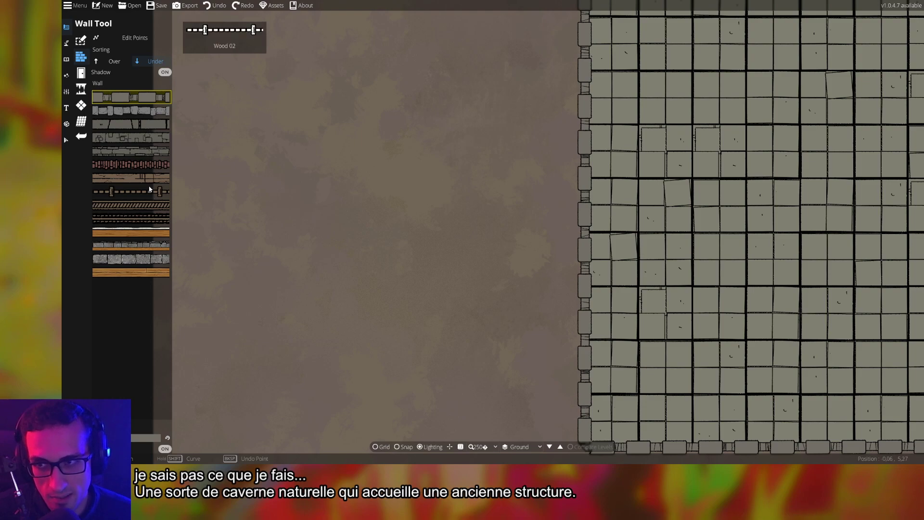
{"action": "left_click", "coordinate": [81, 40]}
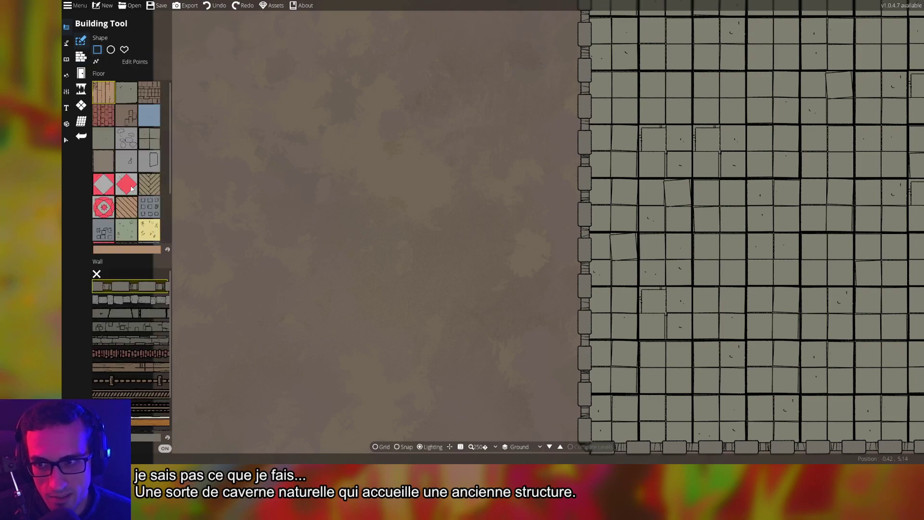
{"action": "left_click", "coordinate": [130, 187]}
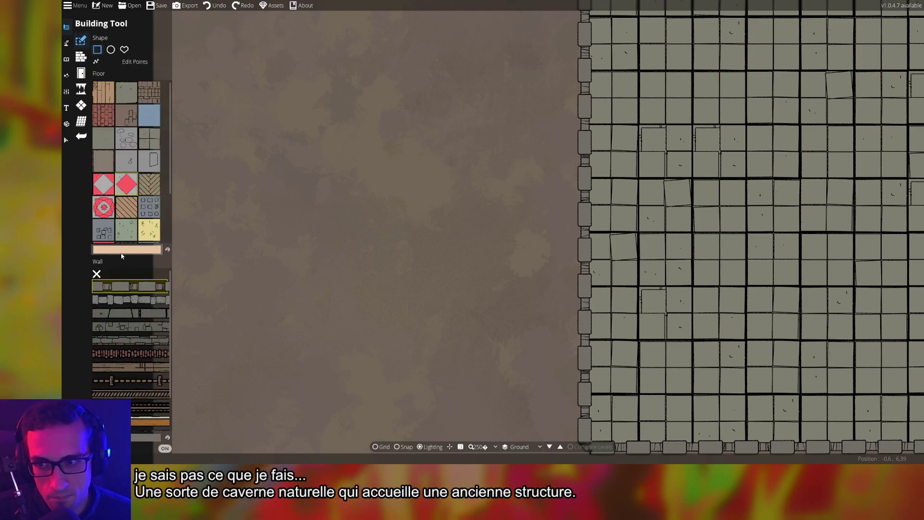
{"action": "left_click", "coordinate": [146, 251]}
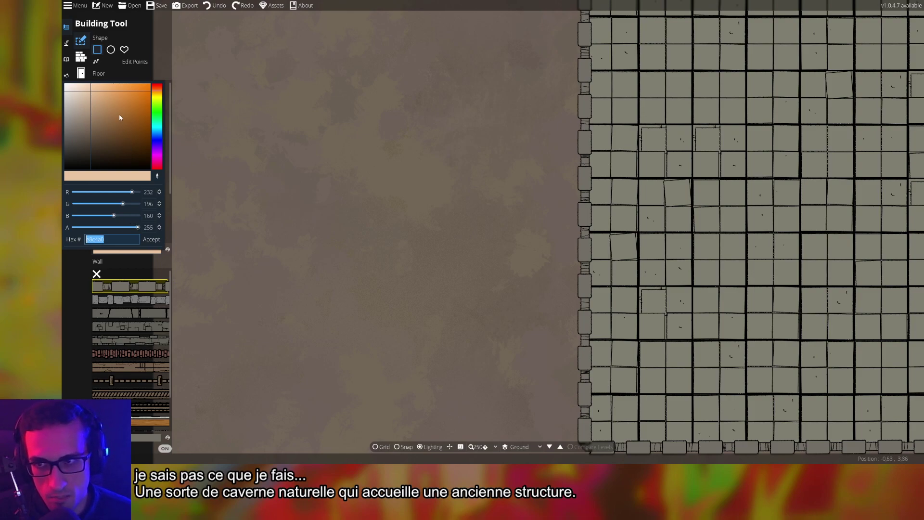
{"action": "left_click", "coordinate": [161, 138]}
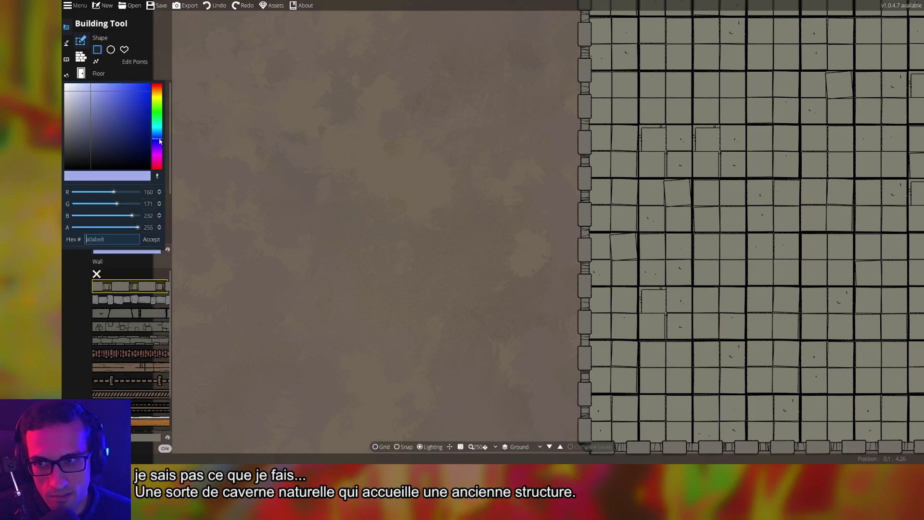
{"action": "left_click_drag", "start_coordinate": [140, 135], "coordinate": [188, 145]}
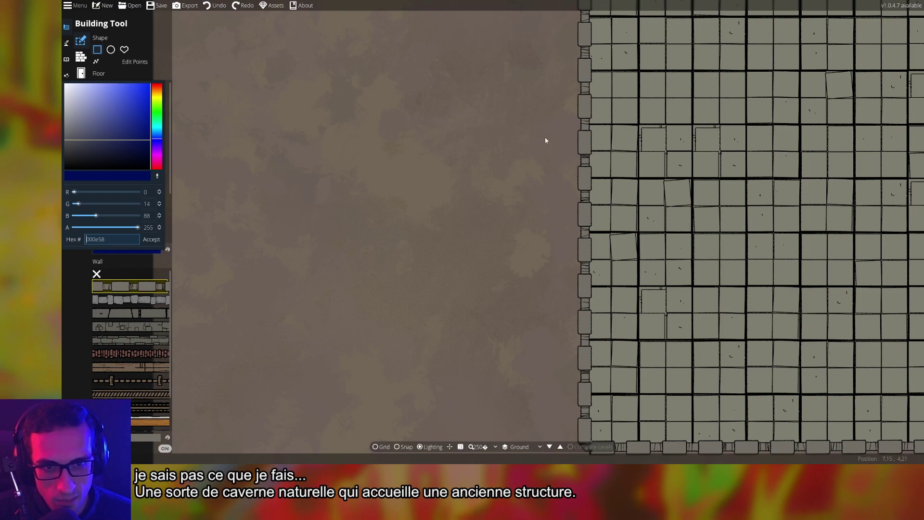
{"action": "left_click", "coordinate": [607, 211]}
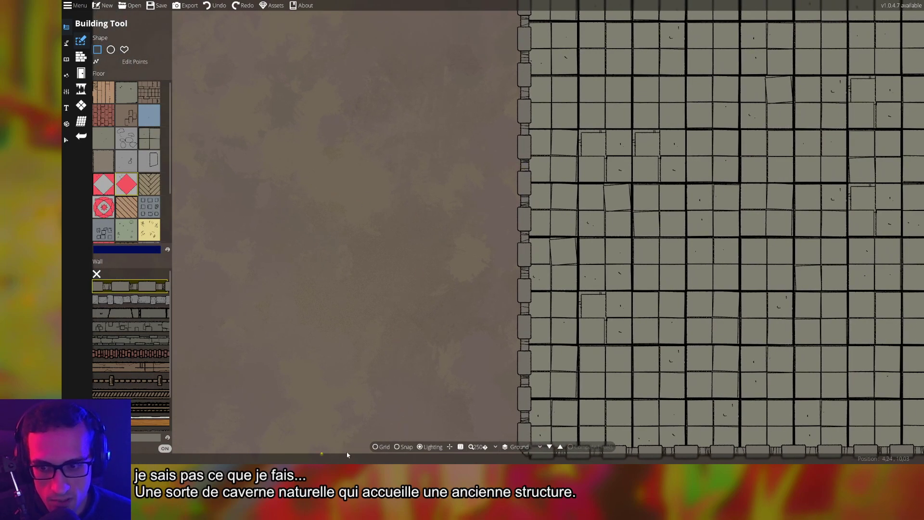
Enable snapping and build a walled 3 by 2 tile corridor with the blue diamond floor, attached to the southern part of the room's west wall
{"action": "left_click", "coordinate": [396, 447]}
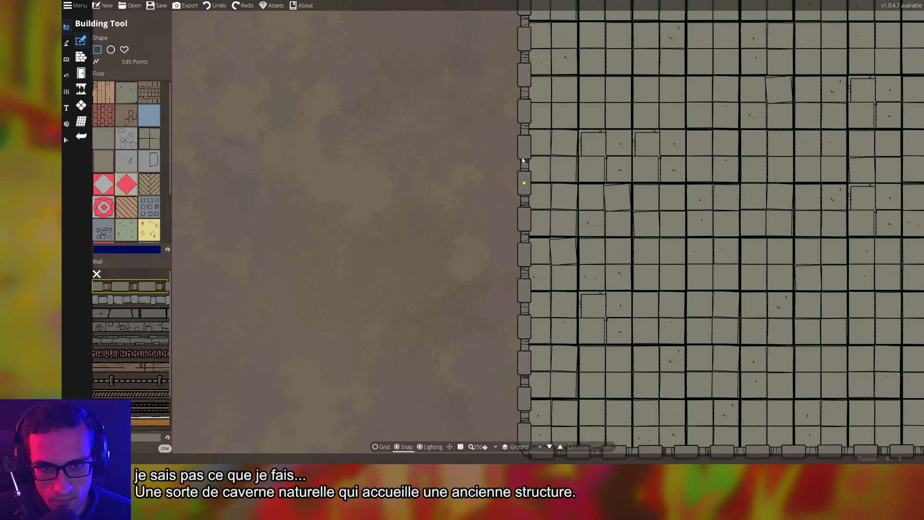
{"action": "scroll", "coordinate": [526, 214], "scroll_direction": "down", "scroll_amount": 2}
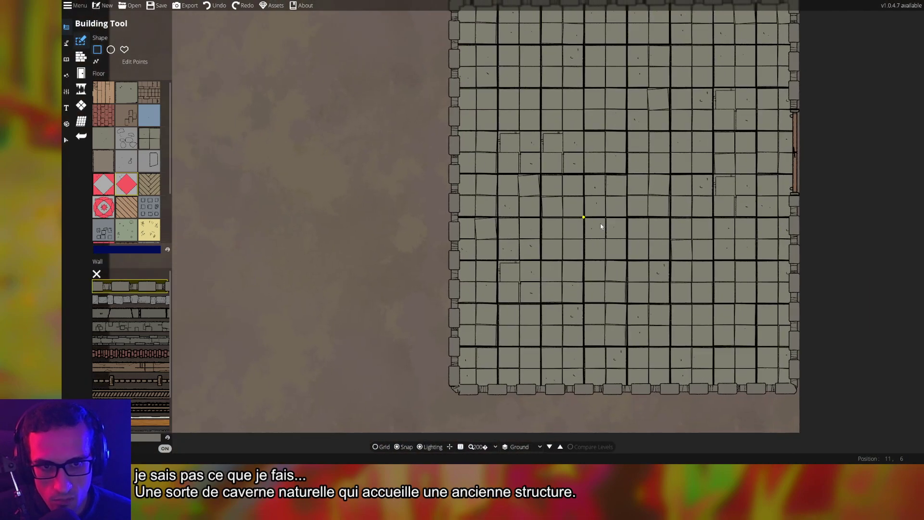
{"action": "mouse_move", "coordinate": [494, 357]}
{"action": "left_mouse_down"}
{"action": "mouse_move", "coordinate": [404, 357]}
{"action": "mouse_move", "coordinate": [377, 338]}
{"action": "mouse_move", "coordinate": [383, 314]}
{"action": "left_mouse_up"}
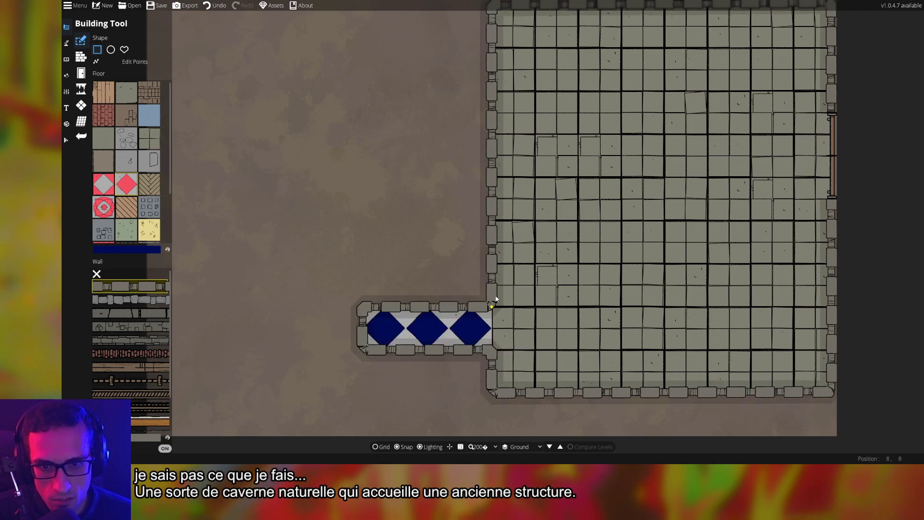
{"action": "left_click_drag", "start_coordinate": [492, 308], "coordinate": [362, 263]}
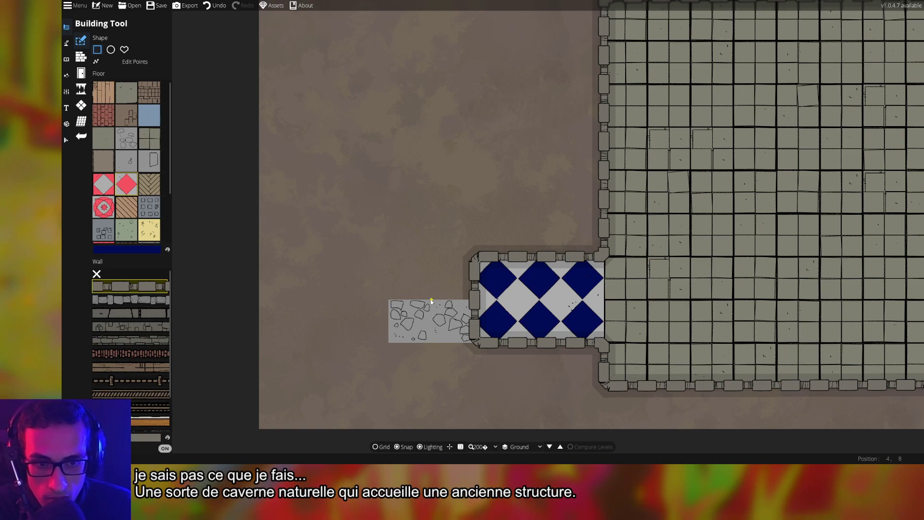
{"action": "key", "text": "ctrl+z"}
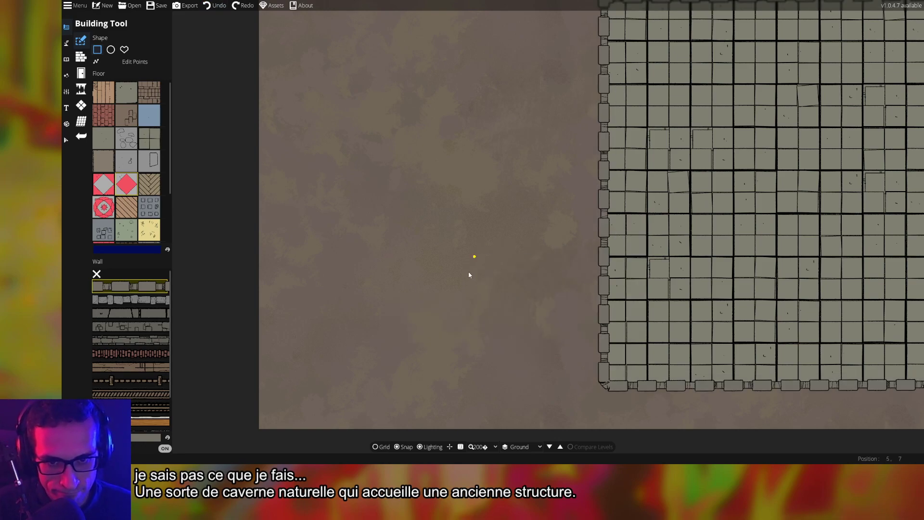
{"action": "left_click_drag", "start_coordinate": [473, 257], "coordinate": [600, 353]}
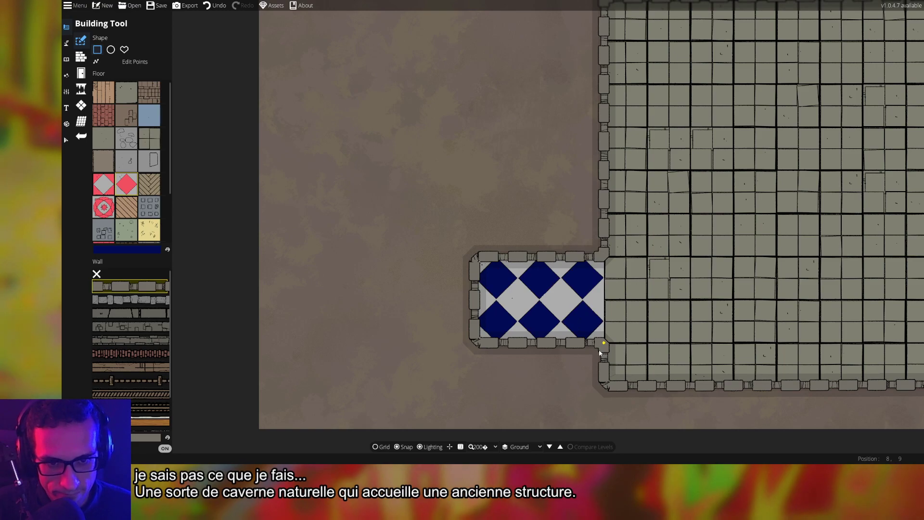
{"action": "left_click_drag", "start_coordinate": [741, 268], "coordinate": [521, 304]}
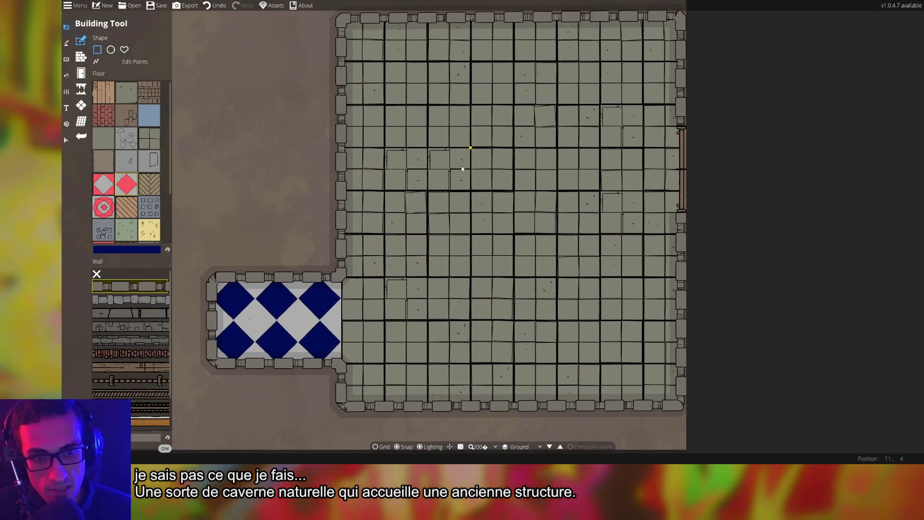
Dig a wide cave chamber with the Cave Brush in Dig Cave mode, opening onto the corridor's west end
{"action": "key", "text": "Left"}
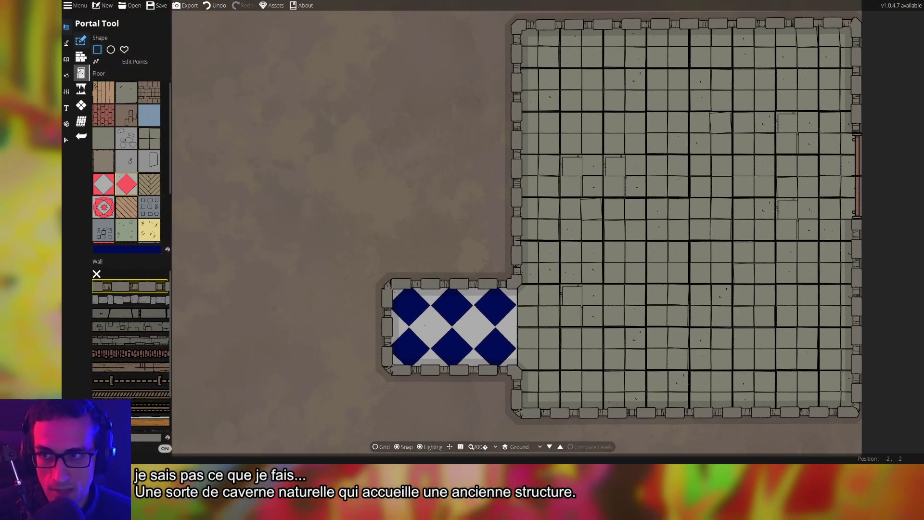
{"action": "left_click", "coordinate": [81, 88]}
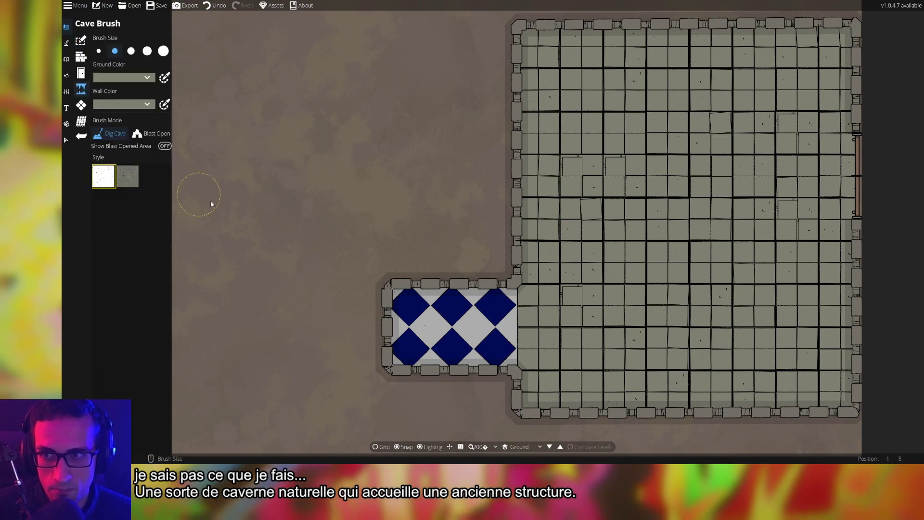
{"action": "key", "text": "Left"}
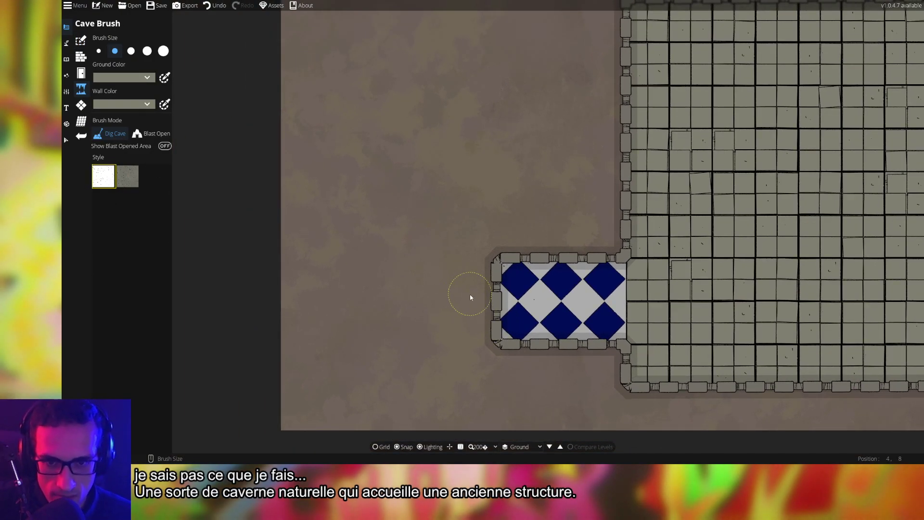
{"action": "left_click", "coordinate": [470, 298]}
{"action": "left_click", "coordinate": [474, 324]}
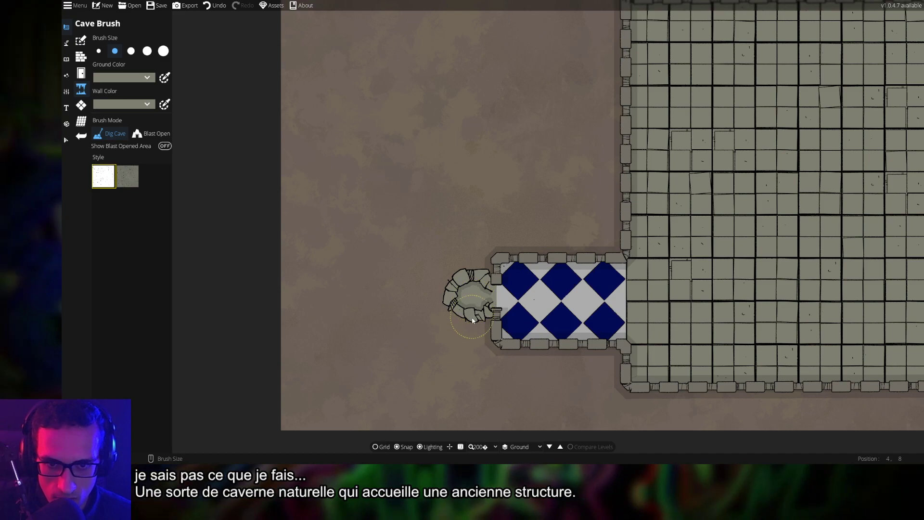
{"action": "left_click", "coordinate": [478, 326]}
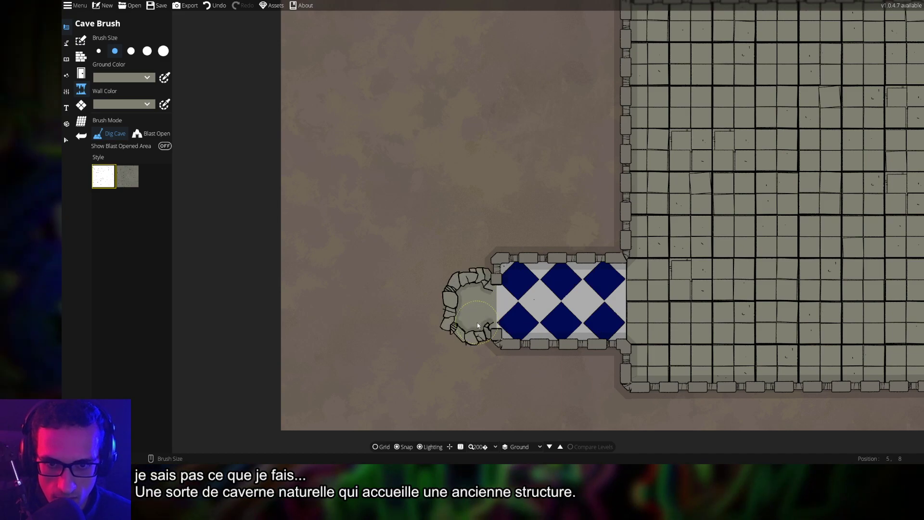
{"action": "left_click", "coordinate": [479, 283]}
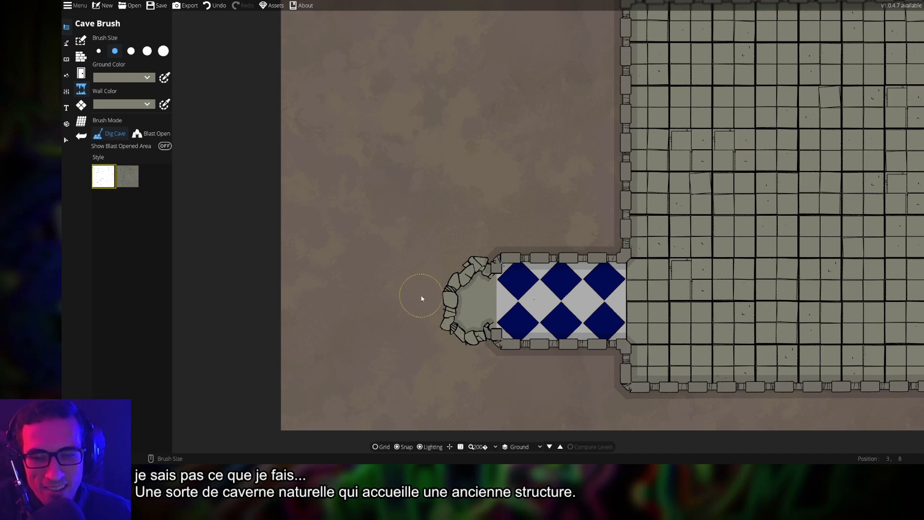
{"action": "mouse_move", "coordinate": [421, 298]}
{"action": "left_mouse_down"}
{"action": "mouse_move", "coordinate": [434, 344]}
{"action": "mouse_move", "coordinate": [372, 362]}
{"action": "mouse_move", "coordinate": [326, 283]}
{"action": "mouse_move", "coordinate": [323, 245]}
{"action": "mouse_move", "coordinate": [396, 341]}
{"action": "mouse_move", "coordinate": [354, 307]}
{"action": "mouse_move", "coordinate": [339, 237]}
{"action": "mouse_move", "coordinate": [426, 332]}
{"action": "mouse_move", "coordinate": [373, 304]}
{"action": "mouse_move", "coordinate": [353, 233]}
{"action": "mouse_move", "coordinate": [364, 226]}
{"action": "mouse_move", "coordinate": [434, 315]}
{"action": "mouse_move", "coordinate": [370, 254]}
{"action": "mouse_move", "coordinate": [363, 205]}
{"action": "mouse_move", "coordinate": [416, 293]}
{"action": "mouse_move", "coordinate": [454, 291]}
{"action": "mouse_move", "coordinate": [403, 281]}
{"action": "mouse_move", "coordinate": [353, 225]}
{"action": "mouse_move", "coordinate": [415, 279]}
{"action": "mouse_move", "coordinate": [450, 289]}
{"action": "mouse_move", "coordinate": [394, 248]}
{"action": "mouse_move", "coordinate": [383, 223]}
{"action": "mouse_move", "coordinate": [443, 277]}
{"action": "left_mouse_up"}
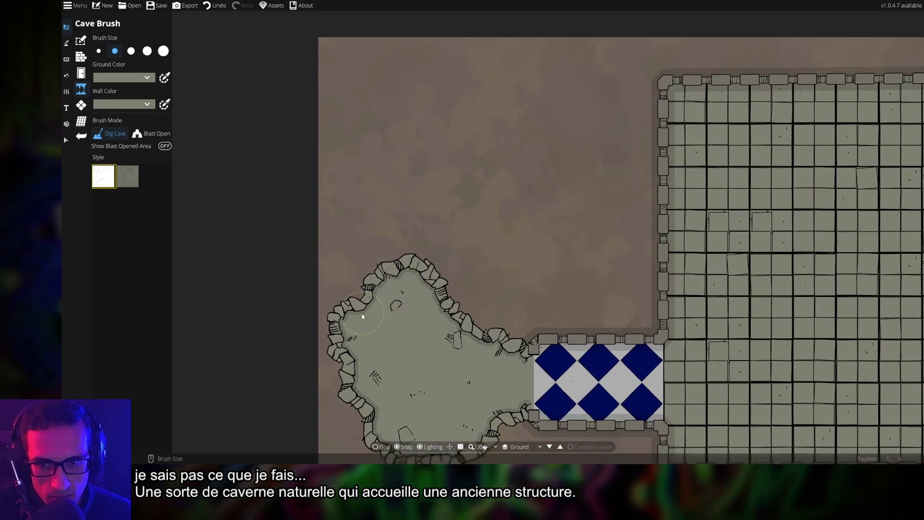
Extend the cave north along the map's west and north edges, back down beside the room, and across the enclosed ground
{"action": "mouse_move", "coordinate": [359, 291]}
{"action": "left_mouse_down"}
{"action": "mouse_move", "coordinate": [369, 88]}
{"action": "mouse_move", "coordinate": [424, 72]}
{"action": "mouse_move", "coordinate": [593, 79]}
{"action": "left_mouse_up"}
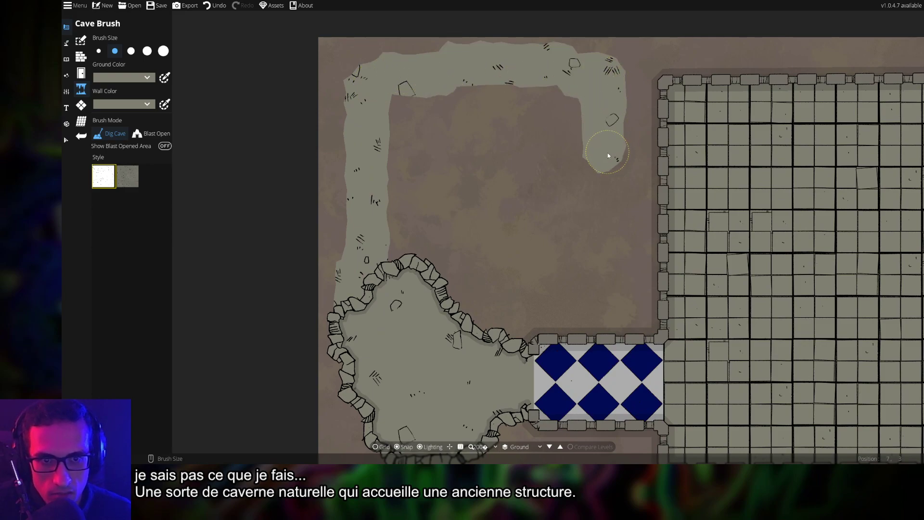
{"action": "left_click_drag", "start_coordinate": [607, 152], "coordinate": [604, 282]}
{"action": "mouse_move", "coordinate": [525, 255]}
{"action": "left_mouse_down"}
{"action": "mouse_move", "coordinate": [435, 198]}
{"action": "mouse_move", "coordinate": [405, 220]}
{"action": "mouse_move", "coordinate": [392, 255]}
{"action": "left_mouse_up"}
{"action": "mouse_move", "coordinate": [421, 144]}
{"action": "left_mouse_down"}
{"action": "mouse_move", "coordinate": [403, 182]}
{"action": "mouse_move", "coordinate": [464, 152]}
{"action": "mouse_move", "coordinate": [506, 151]}
{"action": "mouse_move", "coordinate": [568, 252]}
{"action": "mouse_move", "coordinate": [573, 239]}
{"action": "mouse_move", "coordinate": [473, 176]}
{"action": "left_mouse_up"}
{"action": "mouse_move", "coordinate": [528, 200]}
{"action": "left_mouse_down"}
{"action": "mouse_move", "coordinate": [565, 181]}
{"action": "mouse_move", "coordinate": [584, 151]}
{"action": "mouse_move", "coordinate": [571, 107]}
{"action": "mouse_move", "coordinate": [501, 111]}
{"action": "left_mouse_up"}
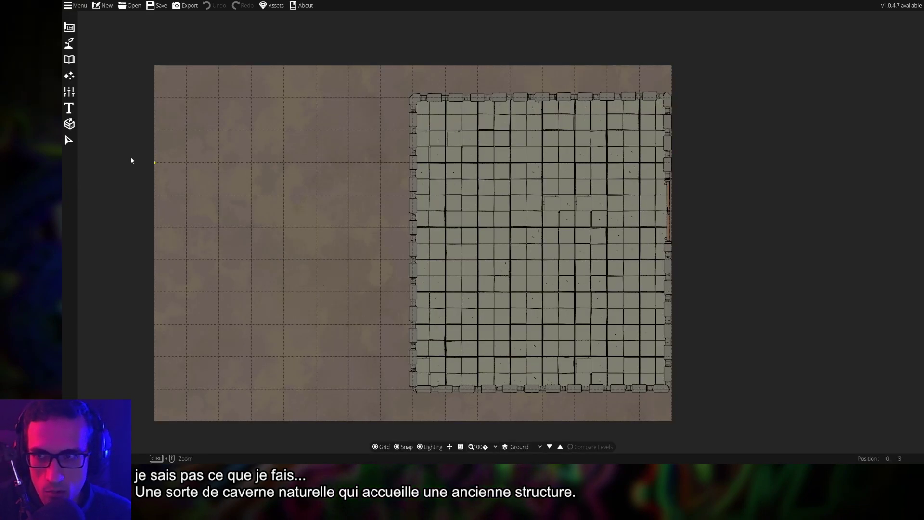
Try to lay a 3 by 2 tile patch of dark blue diamond pattern against the room's west wall with the Pattern Shape Tool, and undo it
{"action": "left_click", "coordinate": [69, 27]}
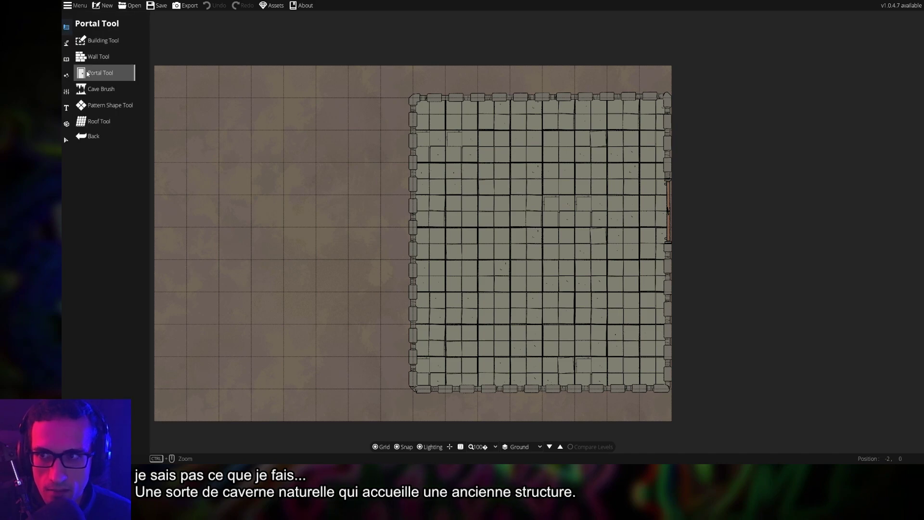
{"action": "left_click", "coordinate": [101, 106]}
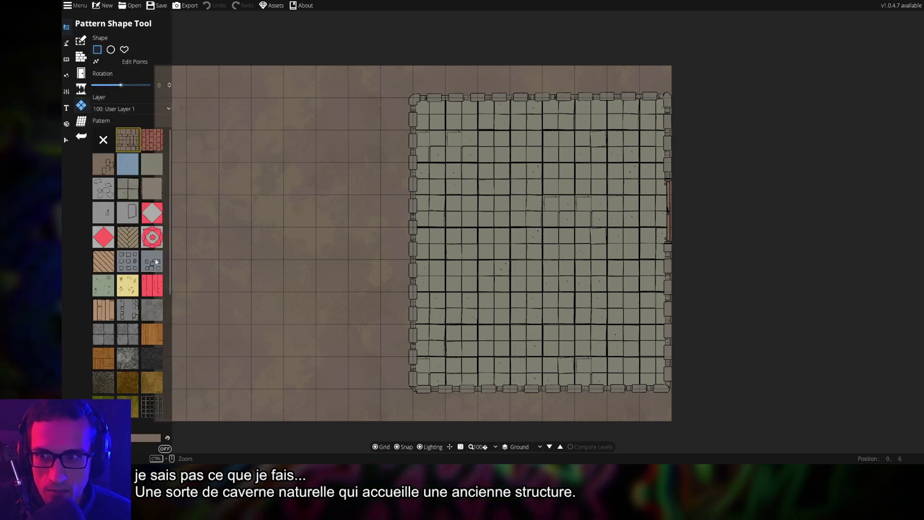
{"action": "left_click", "coordinate": [104, 237]}
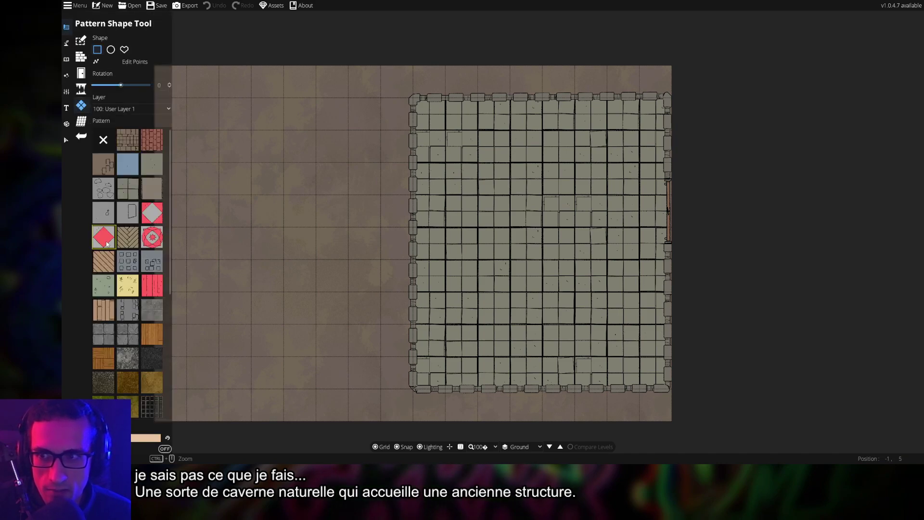
{"action": "left_click", "coordinate": [145, 438]}
{"action": "left_click", "coordinate": [157, 332]}
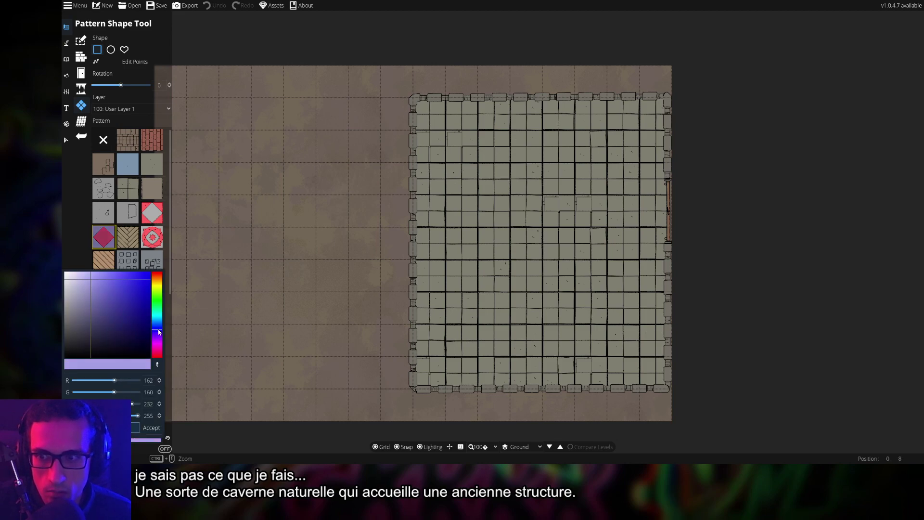
{"action": "left_click_drag", "start_coordinate": [150, 328], "coordinate": [153, 329]}
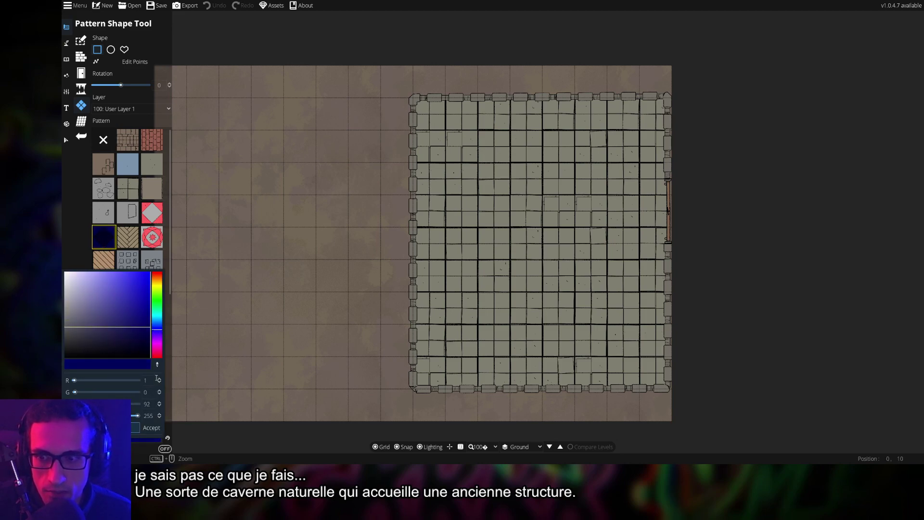
{"action": "left_click", "coordinate": [151, 427]}
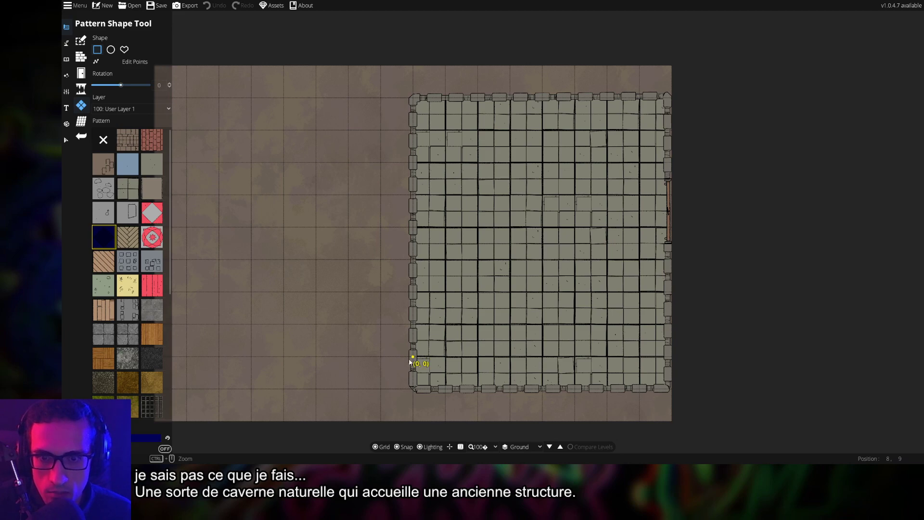
{"action": "mouse_move", "coordinate": [412, 360]}
{"action": "left_mouse_down"}
{"action": "mouse_move", "coordinate": [316, 326]}
{"action": "mouse_move", "coordinate": [313, 297]}
{"action": "left_mouse_up"}
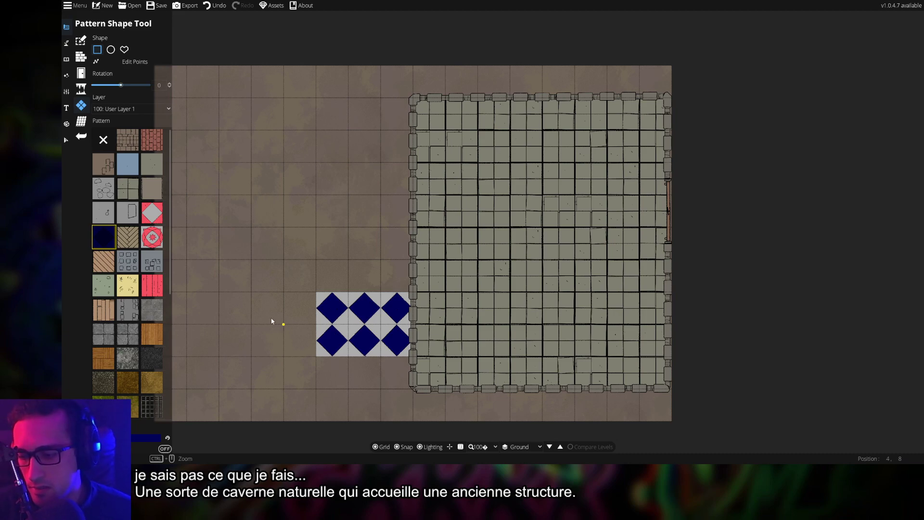
{"action": "key", "text": "ctrl+z"}
Try to draw a three-sided, 3 by 2 tile wall outline against the southern part of the room's west wall, and undo it
{"action": "left_click", "coordinate": [81, 57]}
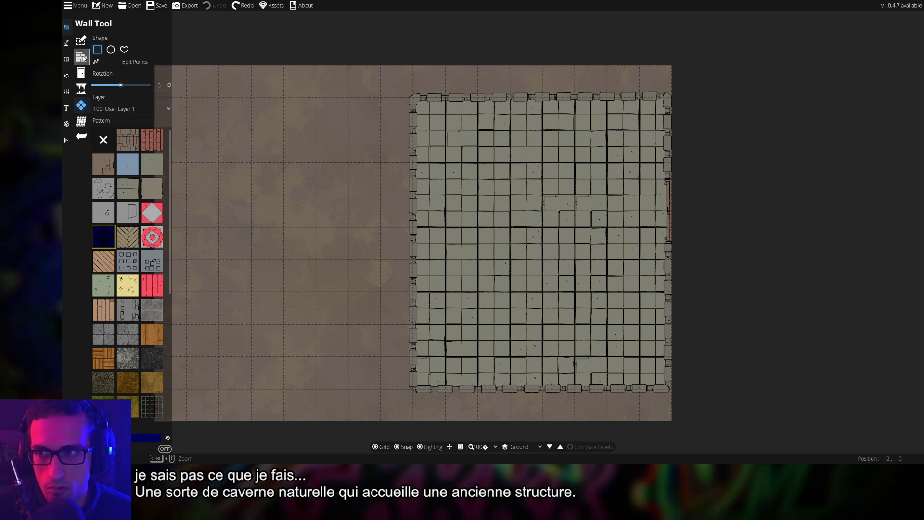
{"action": "left_click", "coordinate": [413, 359]}
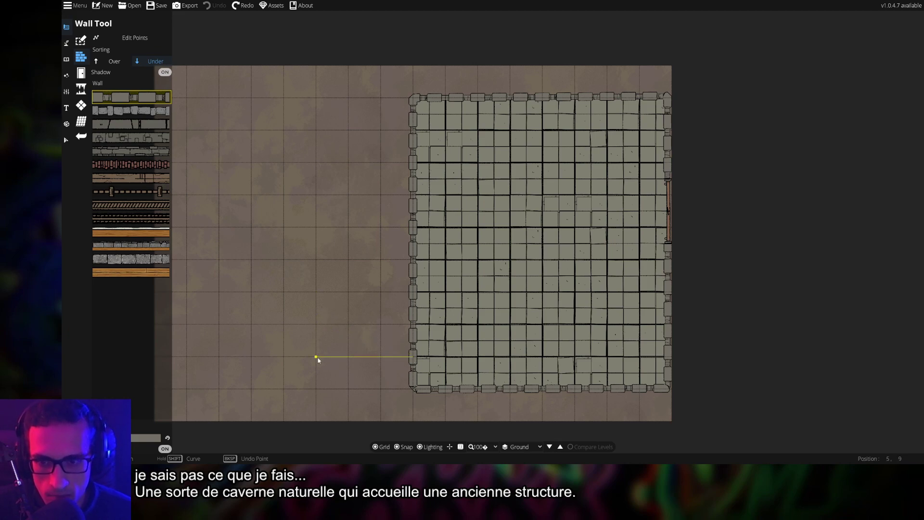
{"action": "left_click", "coordinate": [316, 292]}
{"action": "double_click", "coordinate": [407, 299]}
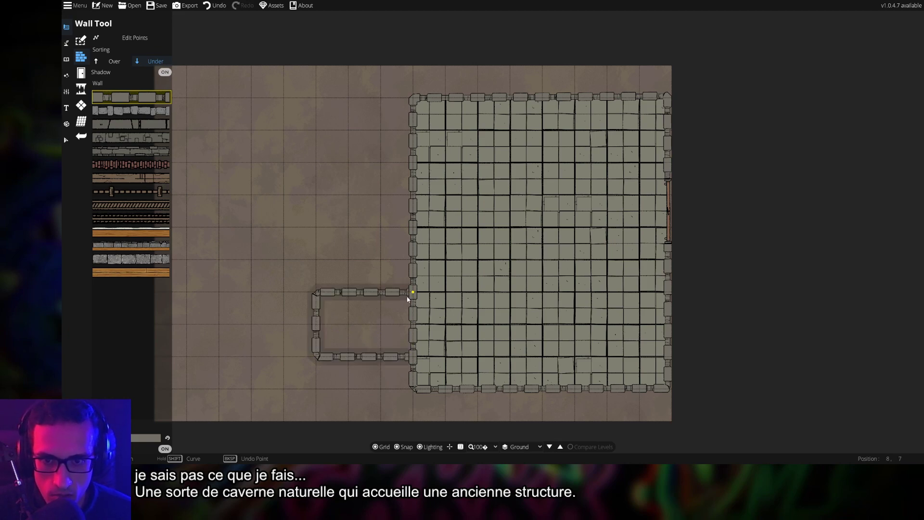
{"action": "key", "text": "ctrl+z"}
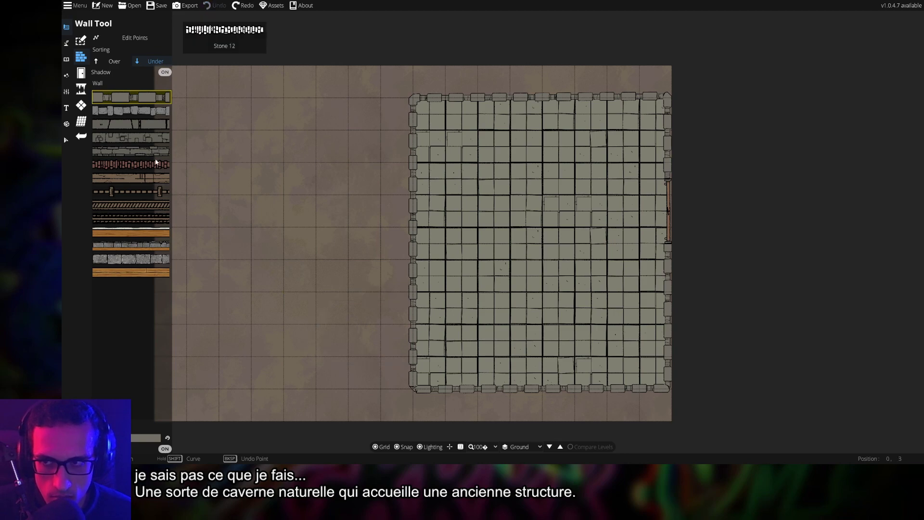
Build a walled 3 by 2 tile corridor off the room's west wall with the Building Tool, using the diamond floor coloured dark blue
{"action": "left_click", "coordinate": [80, 73]}
{"action": "left_click", "coordinate": [81, 40]}
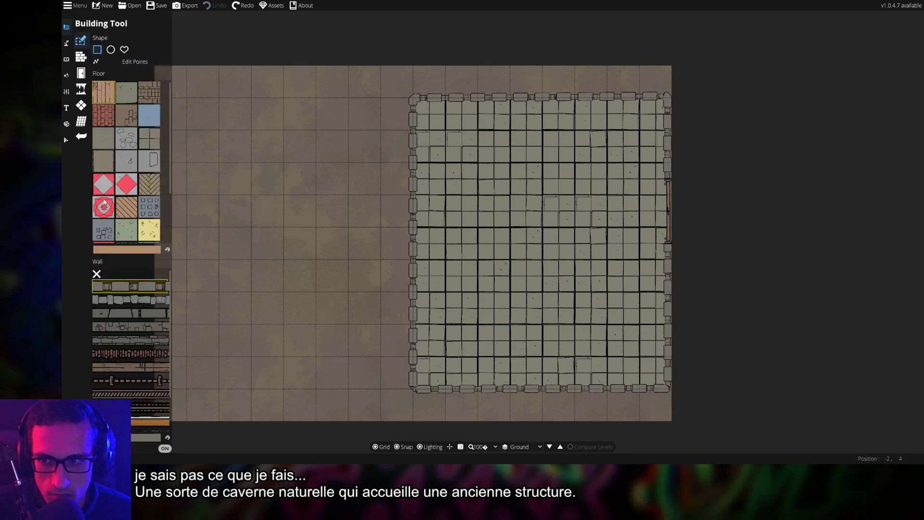
{"action": "left_click", "coordinate": [126, 184]}
{"action": "left_click", "coordinate": [124, 250]}
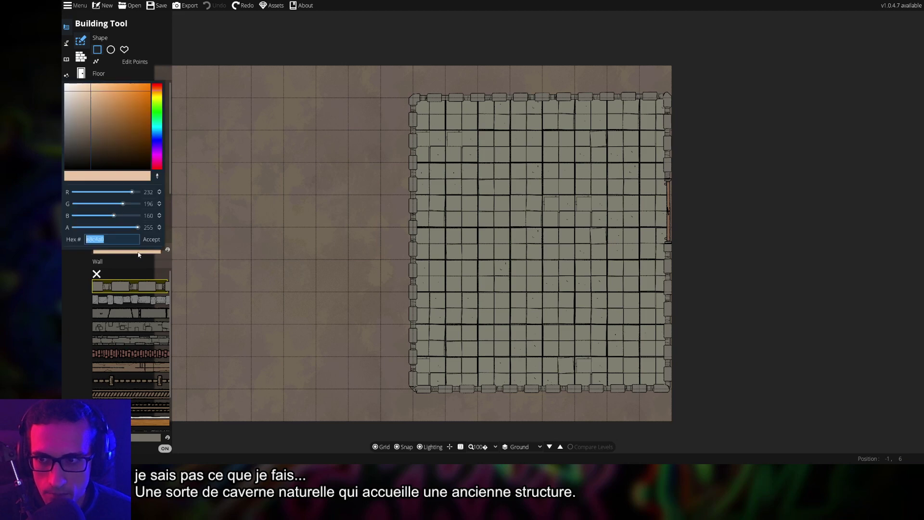
{"action": "mouse_move", "coordinate": [157, 149]}
{"action": "left_mouse_down"}
{"action": "mouse_move", "coordinate": [157, 142]}
{"action": "mouse_move", "coordinate": [113, 143]}
{"action": "mouse_move", "coordinate": [151, 144]}
{"action": "left_mouse_up"}
{"action": "left_click", "coordinate": [152, 240]}
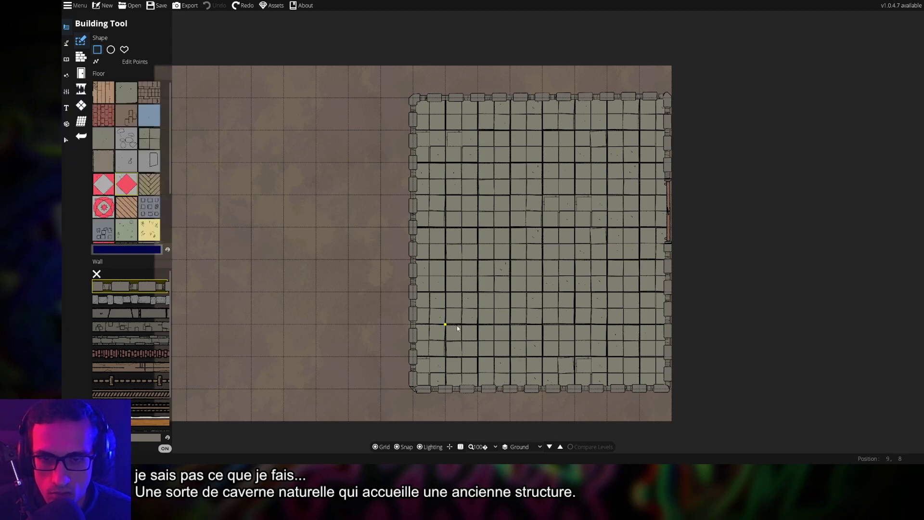
{"action": "left_click_drag", "start_coordinate": [411, 360], "coordinate": [304, 299]}
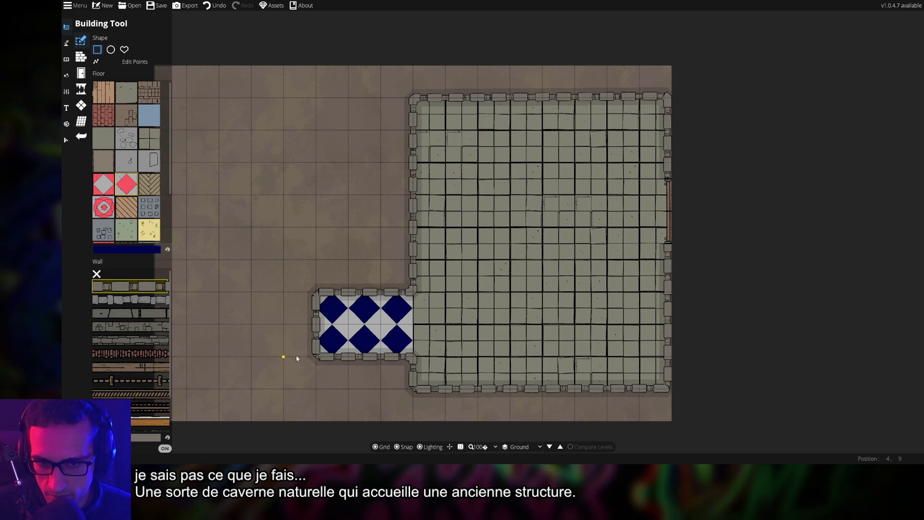
Turn off the shadow on the joined room and corridor walls, and save the map
{"action": "left_click", "coordinate": [66, 141]}
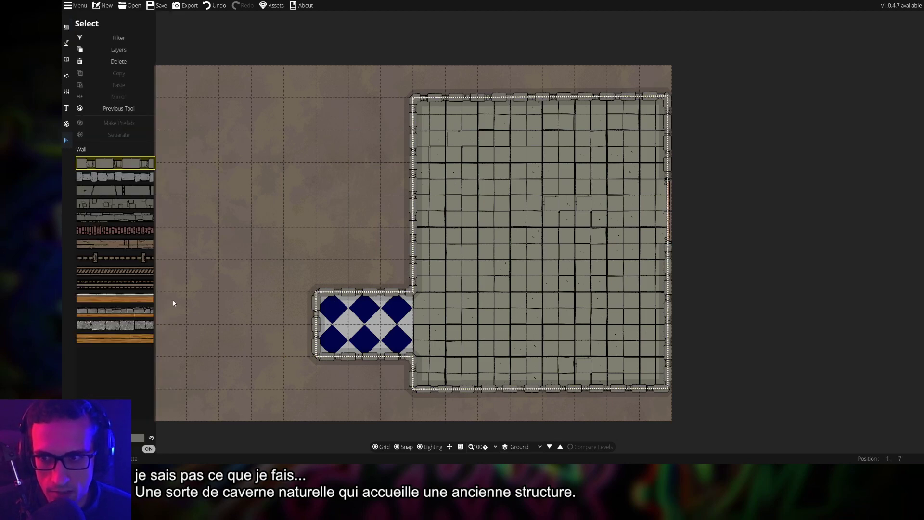
{"action": "left_click", "coordinate": [149, 449]}
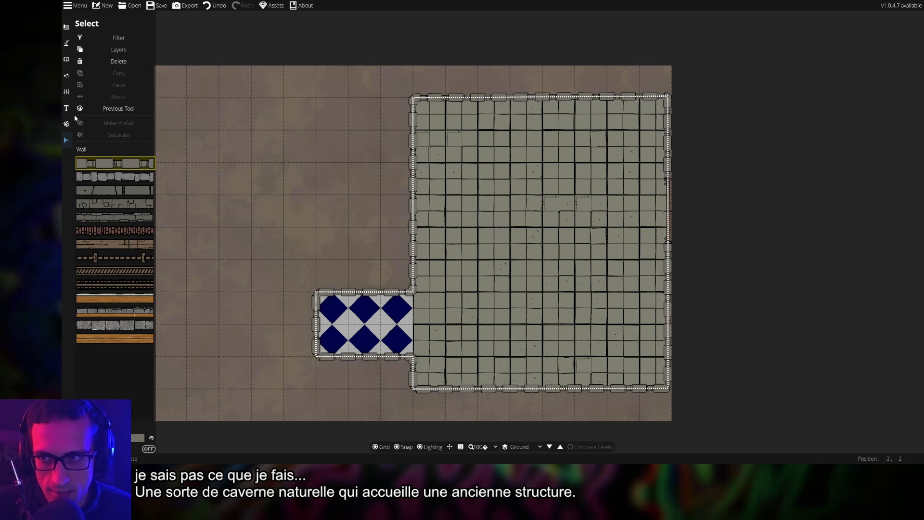
{"action": "left_click", "coordinate": [64, 29]}
{"action": "left_click", "coordinate": [99, 56]}
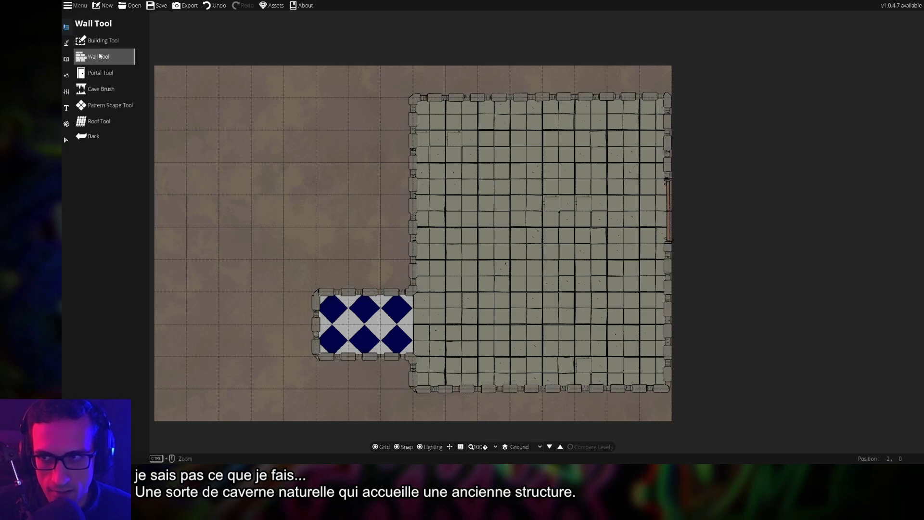
{"action": "key", "text": "ctrl+s"}
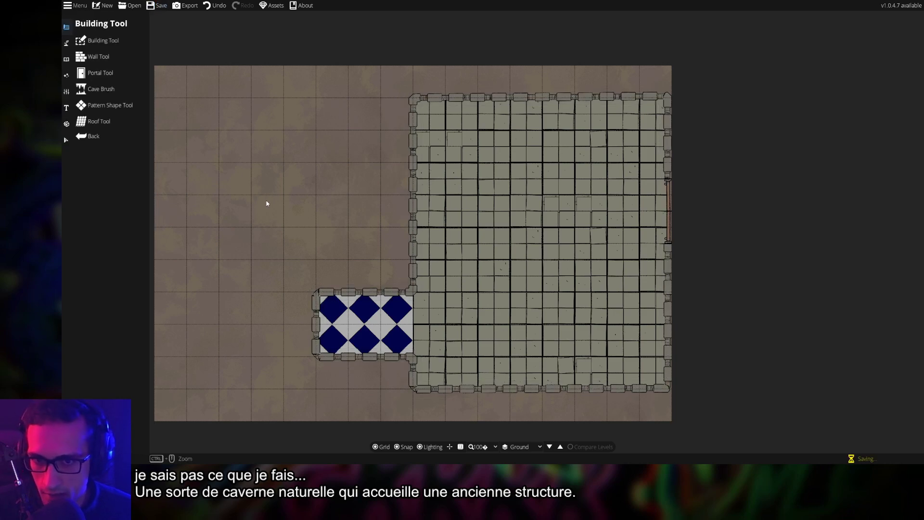
Dig a cave from the corridor's west end toward the southwest with the Cave Brush in Dig Cave mode
{"action": "left_click", "coordinate": [120, 89]}
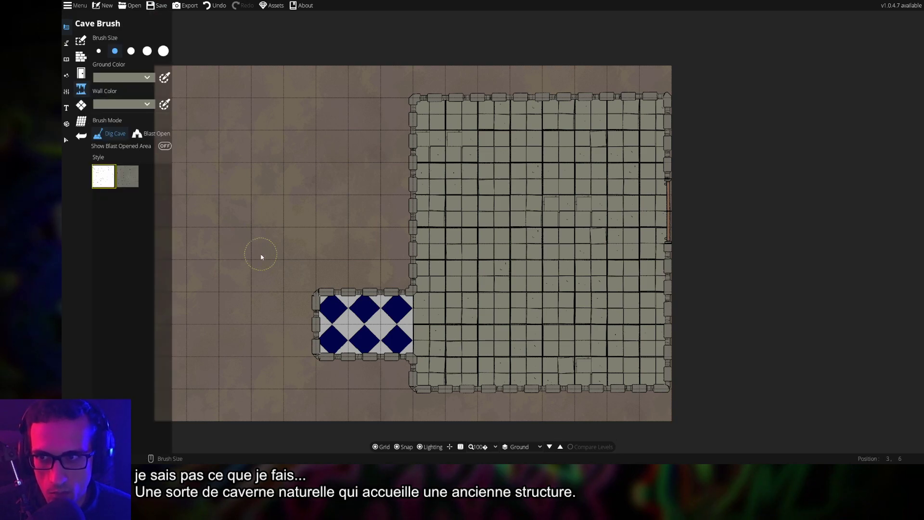
{"action": "scroll", "coordinate": [360, 270], "scroll_direction": "down", "scroll_amount": 1}
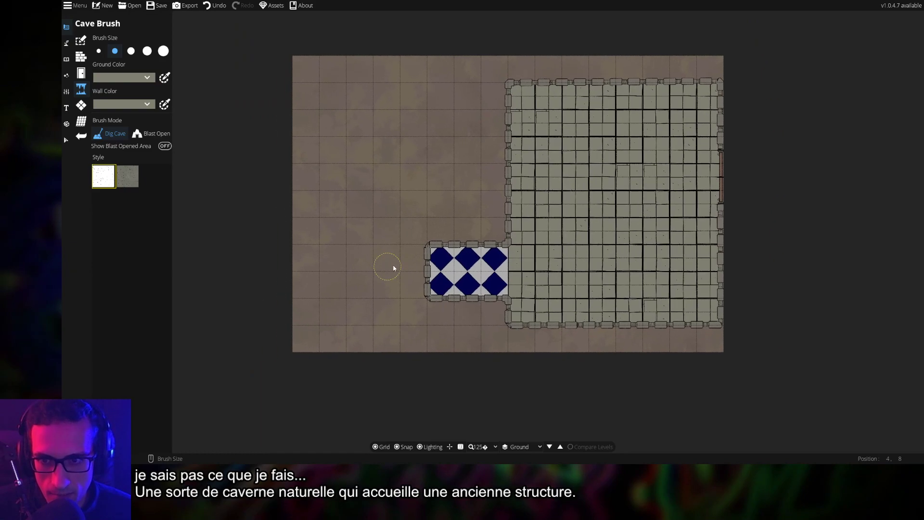
{"action": "scroll", "coordinate": [392, 267], "scroll_direction": "up", "scroll_amount": 1}
{"action": "scroll", "coordinate": [390, 268], "scroll_direction": "up", "scroll_amount": 1}
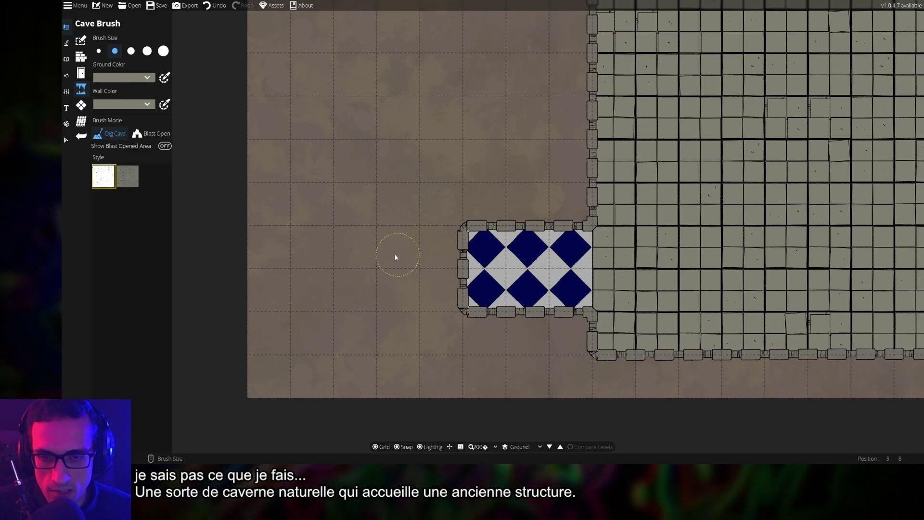
{"action": "left_click", "coordinate": [412, 282]}
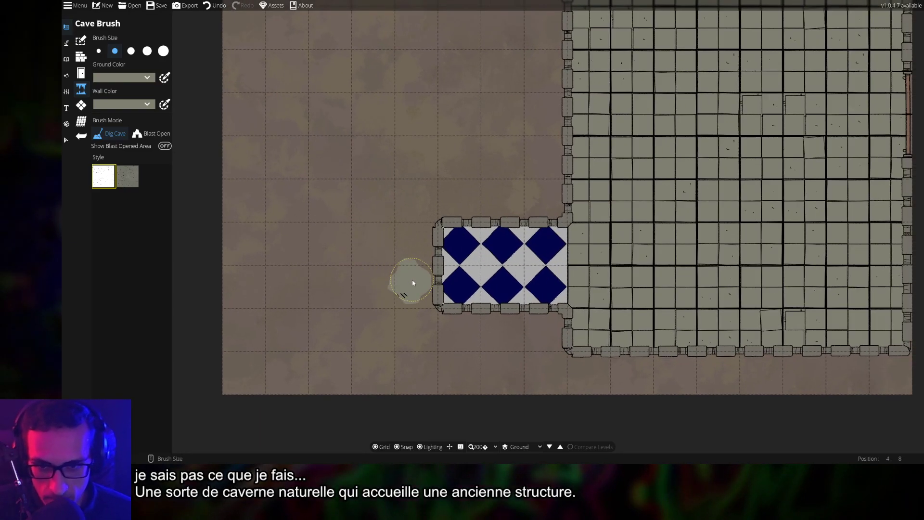
{"action": "mouse_move", "coordinate": [413, 282]}
{"action": "left_mouse_down"}
{"action": "mouse_move", "coordinate": [420, 284]}
{"action": "mouse_move", "coordinate": [424, 260]}
{"action": "mouse_move", "coordinate": [414, 243]}
{"action": "mouse_move", "coordinate": [426, 257]}
{"action": "left_mouse_up"}
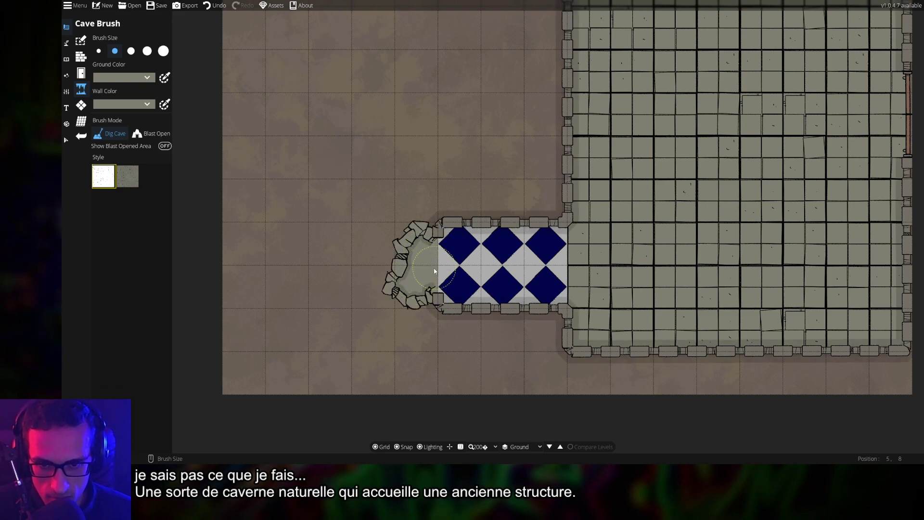
{"action": "left_click_drag", "start_coordinate": [413, 288], "coordinate": [373, 315]}
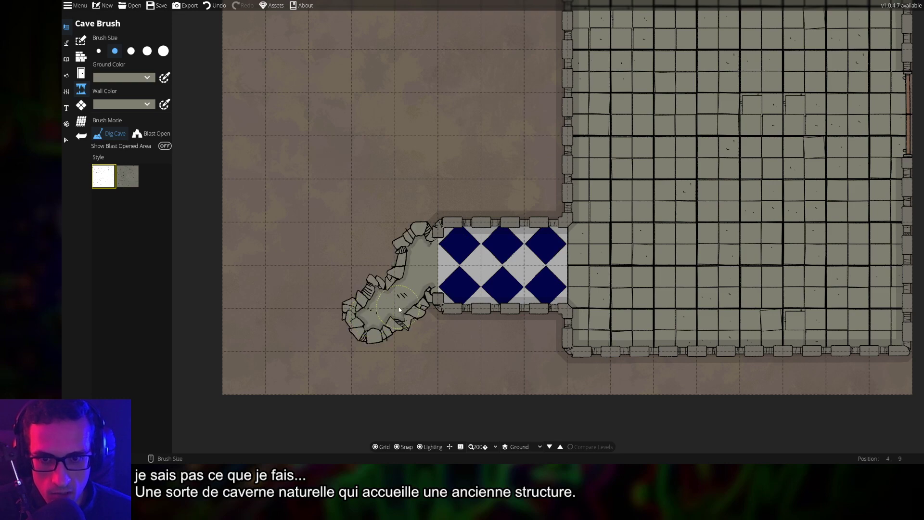
{"action": "left_click_drag", "start_coordinate": [394, 263], "coordinate": [354, 304]}
Extend the cave along the map's west and north edges, down beside the room, and diagonally across the enclosed ground
{"action": "mouse_move", "coordinate": [397, 262]}
{"action": "left_mouse_down"}
{"action": "mouse_move", "coordinate": [361, 268]}
{"action": "mouse_move", "coordinate": [353, 337]}
{"action": "mouse_move", "coordinate": [253, 317]}
{"action": "mouse_move", "coordinate": [263, 205]}
{"action": "mouse_move", "coordinate": [256, 33]}
{"action": "left_mouse_up"}
{"action": "mouse_move", "coordinate": [342, 334]}
{"action": "left_mouse_down"}
{"action": "mouse_move", "coordinate": [310, 289]}
{"action": "mouse_move", "coordinate": [277, 147]}
{"action": "left_mouse_up"}
{"action": "mouse_move", "coordinate": [328, 294]}
{"action": "left_mouse_down"}
{"action": "mouse_move", "coordinate": [310, 268]}
{"action": "mouse_move", "coordinate": [292, 194]}
{"action": "mouse_move", "coordinate": [296, 207]}
{"action": "mouse_move", "coordinate": [323, 179]}
{"action": "mouse_move", "coordinate": [353, 208]}
{"action": "mouse_move", "coordinate": [385, 312]}
{"action": "mouse_move", "coordinate": [338, 324]}
{"action": "mouse_move", "coordinate": [333, 188]}
{"action": "mouse_move", "coordinate": [324, 189]}
{"action": "mouse_move", "coordinate": [318, 167]}
{"action": "mouse_move", "coordinate": [327, 114]}
{"action": "mouse_move", "coordinate": [319, 169]}
{"action": "mouse_move", "coordinate": [320, 133]}
{"action": "mouse_move", "coordinate": [348, 108]}
{"action": "mouse_move", "coordinate": [514, 107]}
{"action": "mouse_move", "coordinate": [543, 114]}
{"action": "mouse_move", "coordinate": [552, 141]}
{"action": "mouse_move", "coordinate": [575, 261]}
{"action": "mouse_move", "coordinate": [572, 316]}
{"action": "mouse_move", "coordinate": [494, 327]}
{"action": "mouse_move", "coordinate": [510, 320]}
{"action": "mouse_move", "coordinate": [479, 263]}
{"action": "mouse_move", "coordinate": [347, 230]}
{"action": "mouse_move", "coordinate": [368, 226]}
{"action": "left_mouse_up"}
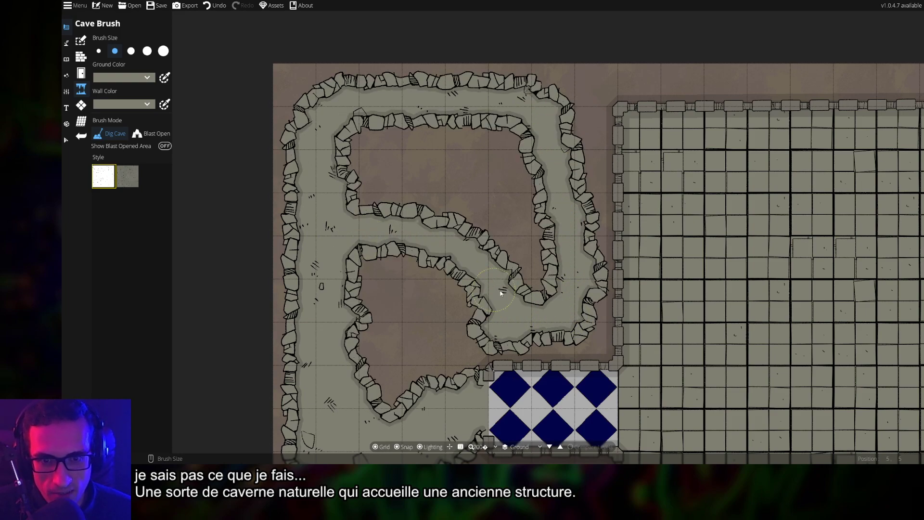
Widen the cave passages around the northern rock island, trimming it to a narrow strip with smooth ends
{"action": "mouse_move", "coordinate": [537, 283]}
{"action": "left_mouse_down"}
{"action": "mouse_move", "coordinate": [454, 221]}
{"action": "mouse_move", "coordinate": [366, 180]}
{"action": "left_mouse_up"}
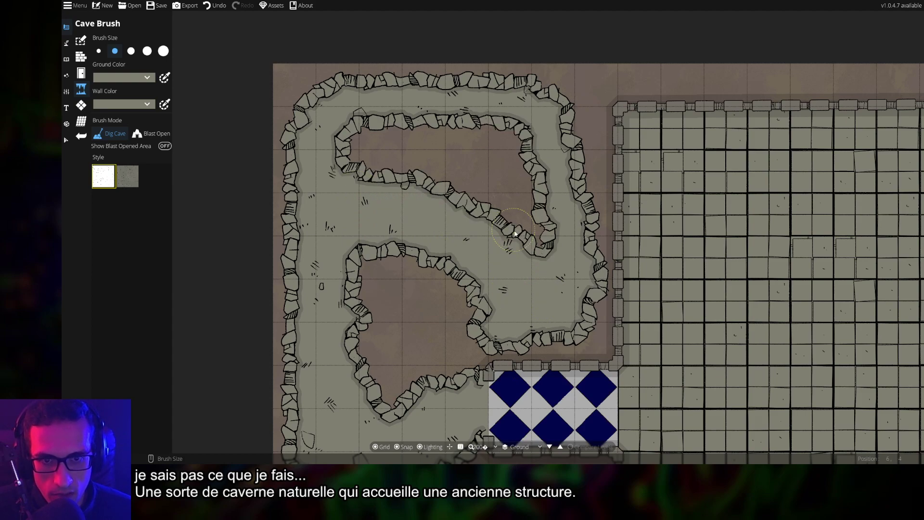
{"action": "mouse_move", "coordinate": [515, 233]}
{"action": "left_mouse_down"}
{"action": "mouse_move", "coordinate": [542, 242]}
{"action": "mouse_move", "coordinate": [511, 144]}
{"action": "mouse_move", "coordinate": [460, 124]}
{"action": "mouse_move", "coordinate": [466, 129]}
{"action": "mouse_move", "coordinate": [375, 130]}
{"action": "left_mouse_up"}
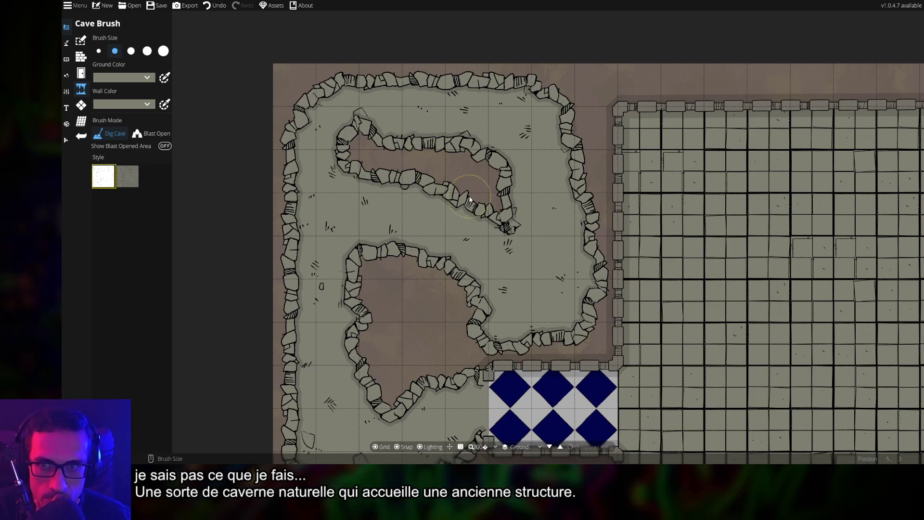
{"action": "left_click", "coordinate": [361, 118]}
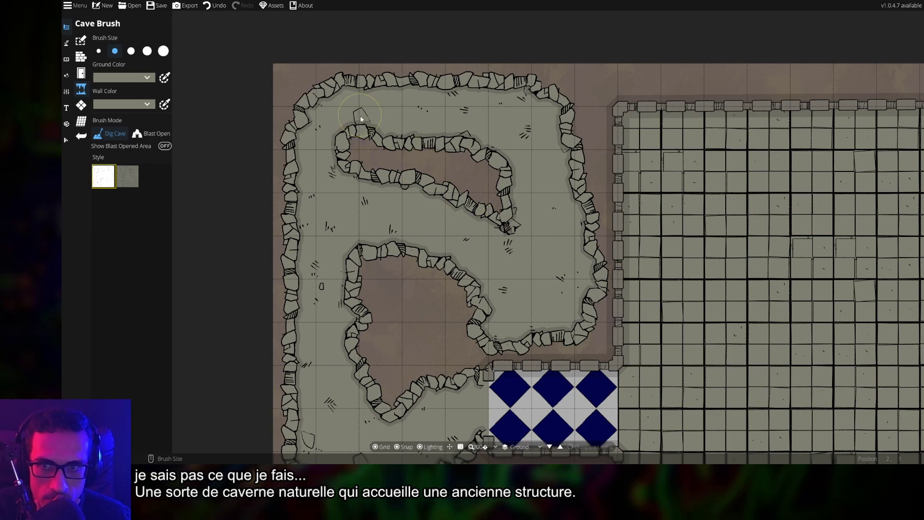
{"action": "left_click", "coordinate": [516, 233]}
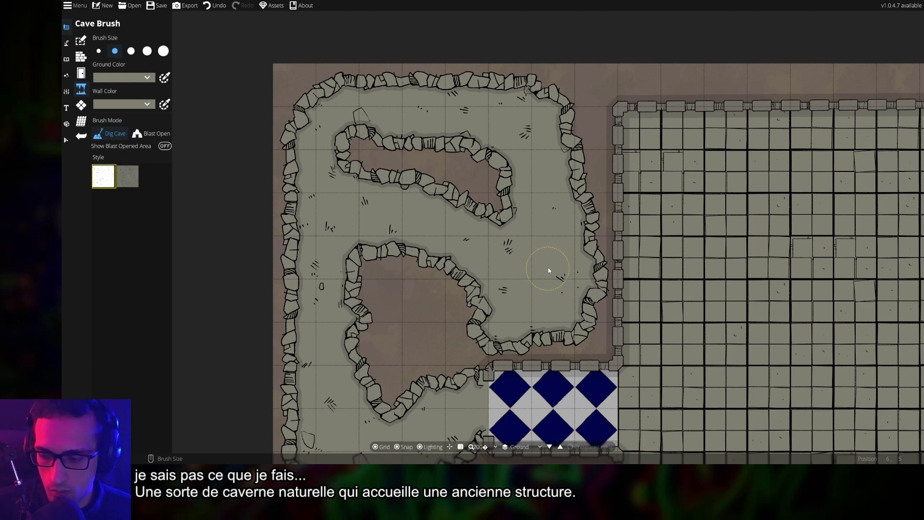
{"action": "left_click_drag", "start_coordinate": [547, 271], "coordinate": [530, 165]}
Set the cave's wall colour to dark grey 3c3c3a
{"action": "left_click", "coordinate": [143, 77]}
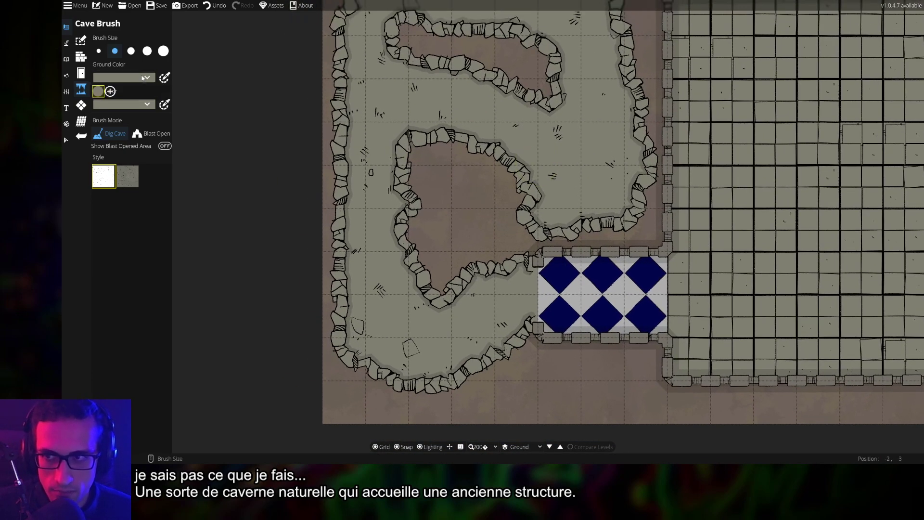
{"action": "left_click", "coordinate": [143, 78]}
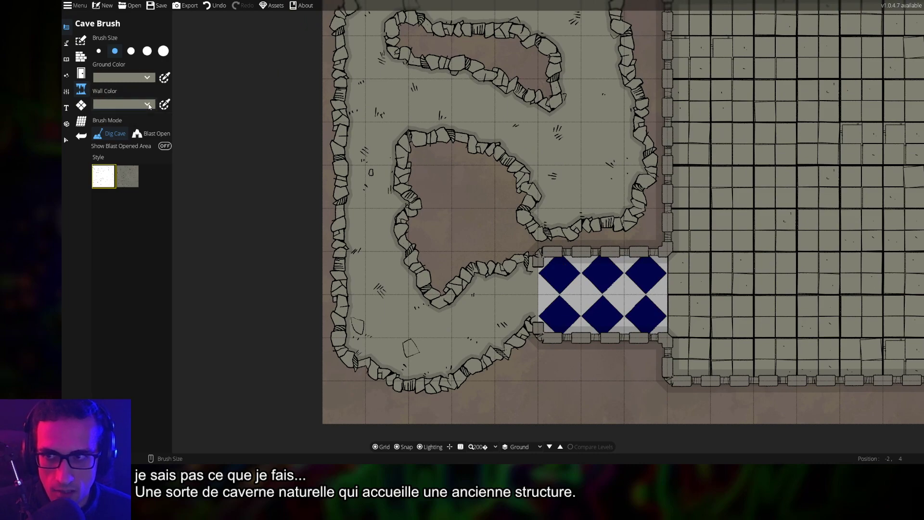
{"action": "left_click", "coordinate": [149, 105]}
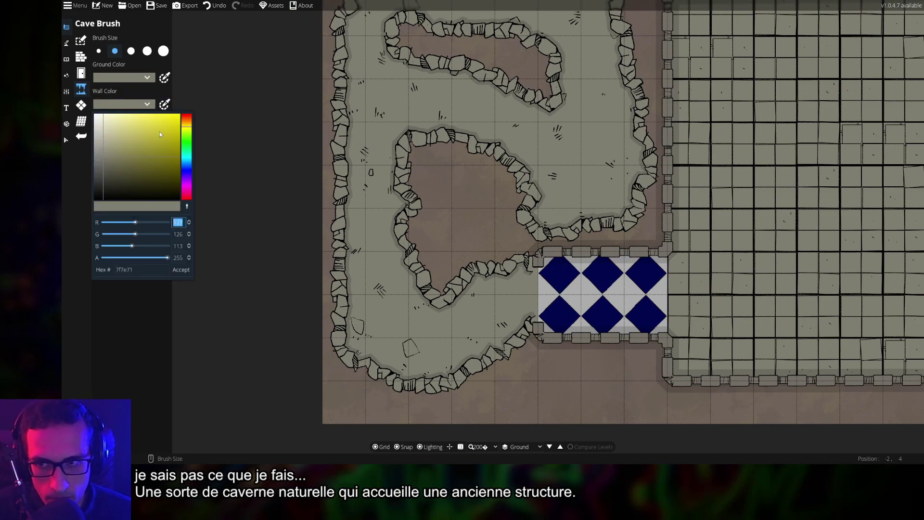
{"action": "left_click_drag", "start_coordinate": [105, 161], "coordinate": [74, 213]}
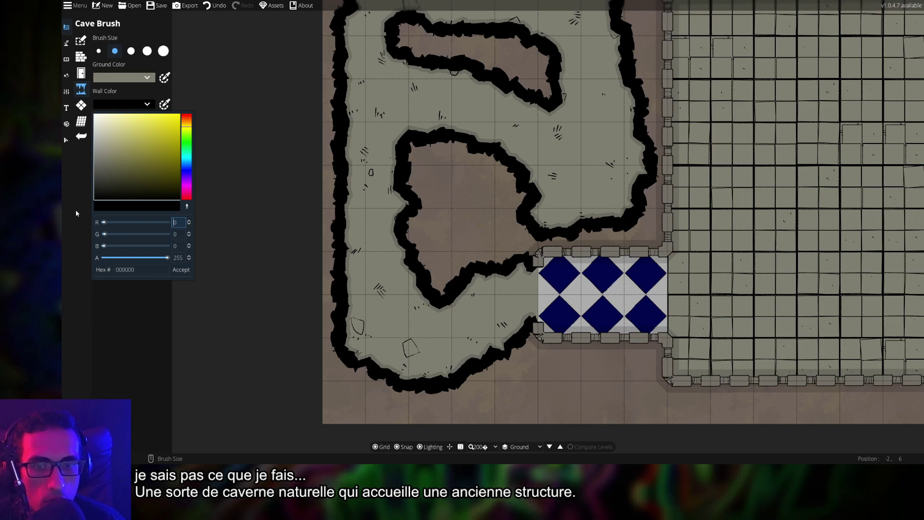
{"action": "mouse_move", "coordinate": [95, 198]}
{"action": "left_mouse_down"}
{"action": "mouse_move", "coordinate": [65, 191]}
{"action": "mouse_move", "coordinate": [69, 163]}
{"action": "mouse_move", "coordinate": [67, 197]}
{"action": "mouse_move", "coordinate": [67, 181]}
{"action": "mouse_move", "coordinate": [97, 182]}
{"action": "left_mouse_up"}
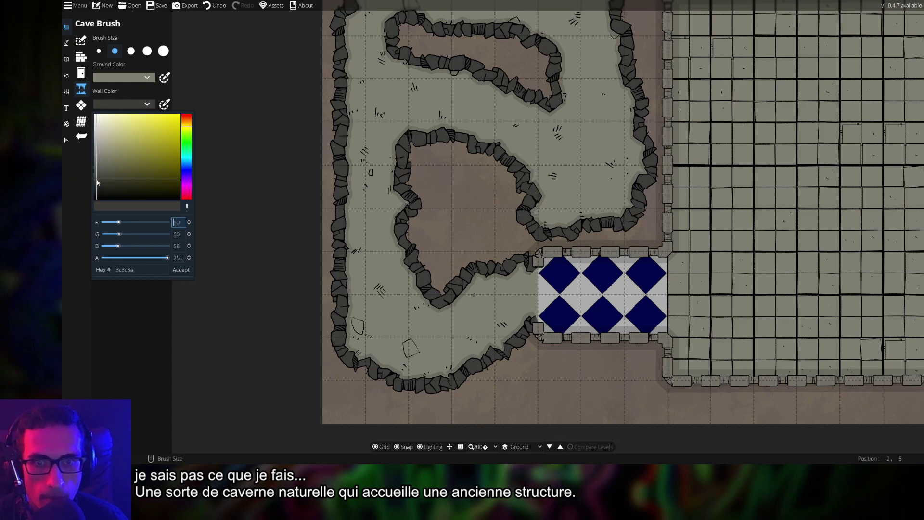
{"action": "left_click", "coordinate": [174, 270]}
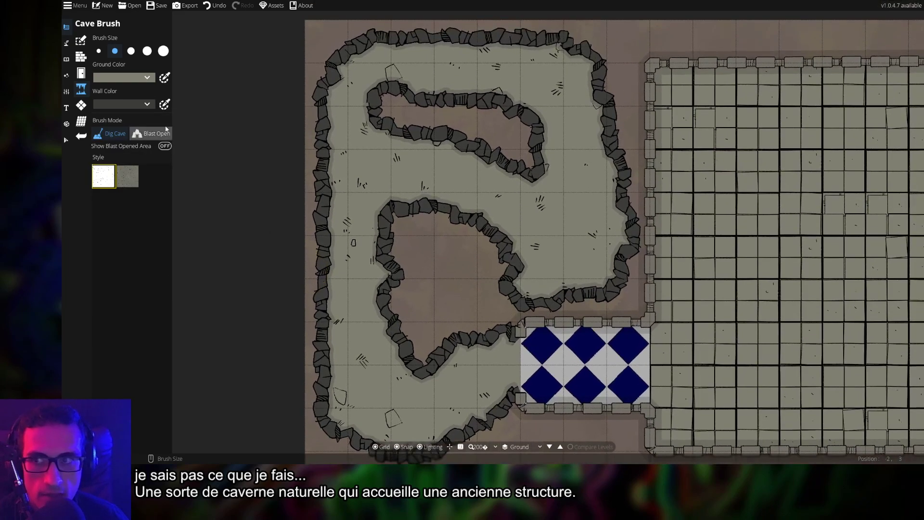
Add a new ground colour swatch for the cave and set it to dark brown 2d2419
{"action": "left_click", "coordinate": [136, 80]}
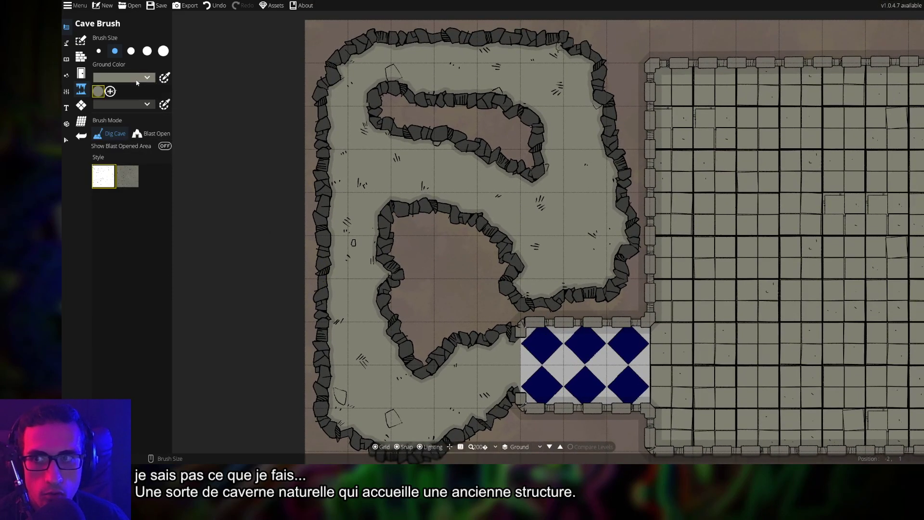
{"action": "left_click", "coordinate": [114, 93]}
{"action": "left_click", "coordinate": [281, 239]}
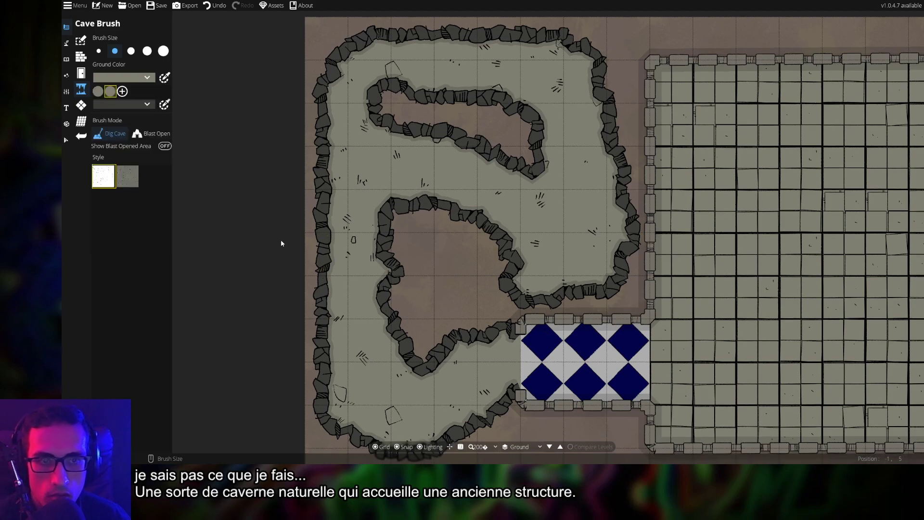
{"action": "left_click", "coordinate": [122, 91]}
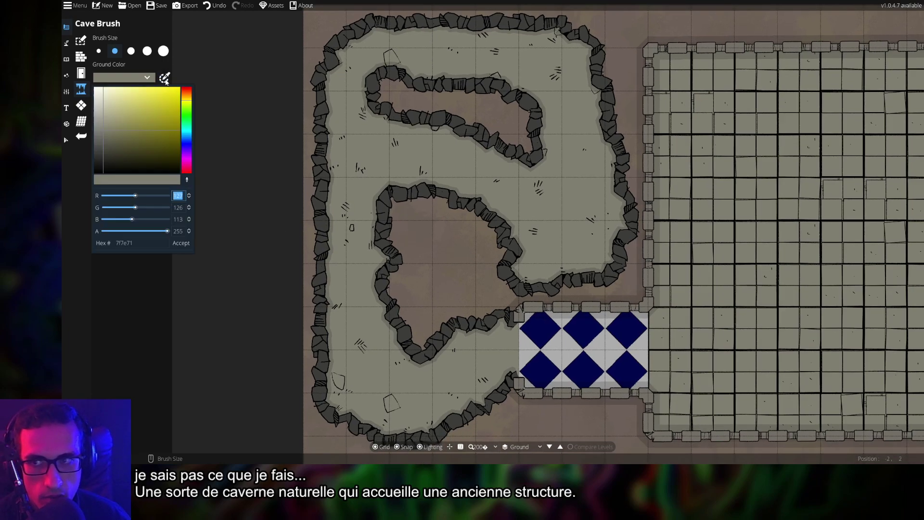
{"action": "mouse_move", "coordinate": [106, 143]}
{"action": "left_mouse_down"}
{"action": "mouse_move", "coordinate": [97, 156]}
{"action": "mouse_move", "coordinate": [101, 143]}
{"action": "mouse_move", "coordinate": [129, 147]}
{"action": "mouse_move", "coordinate": [127, 140]}
{"action": "mouse_move", "coordinate": [132, 161]}
{"action": "mouse_move", "coordinate": [134, 149]}
{"action": "mouse_move", "coordinate": [153, 164]}
{"action": "mouse_move", "coordinate": [134, 166]}
{"action": "mouse_move", "coordinate": [140, 146]}
{"action": "mouse_move", "coordinate": [141, 162]}
{"action": "mouse_move", "coordinate": [132, 160]}
{"action": "left_mouse_up"}
{"action": "left_click", "coordinate": [188, 97]}
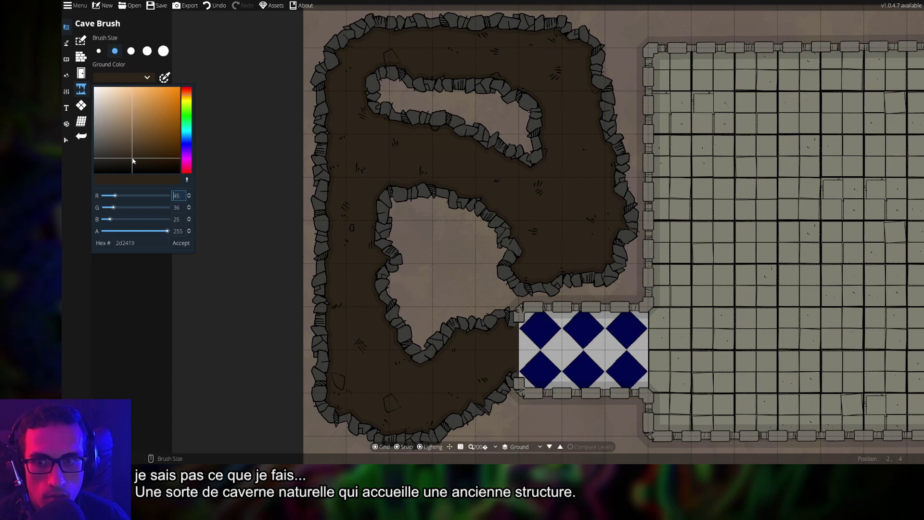
Turn off the map's grid display and bring the corridor and southern cave into view
{"action": "left_click", "coordinate": [380, 446]}
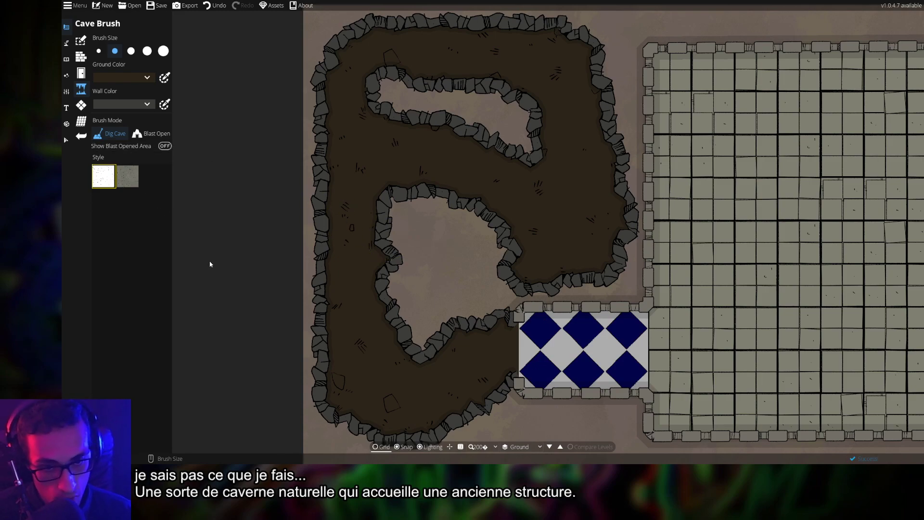
{"action": "key", "text": "Down"}
{"action": "key", "text": "Right"}
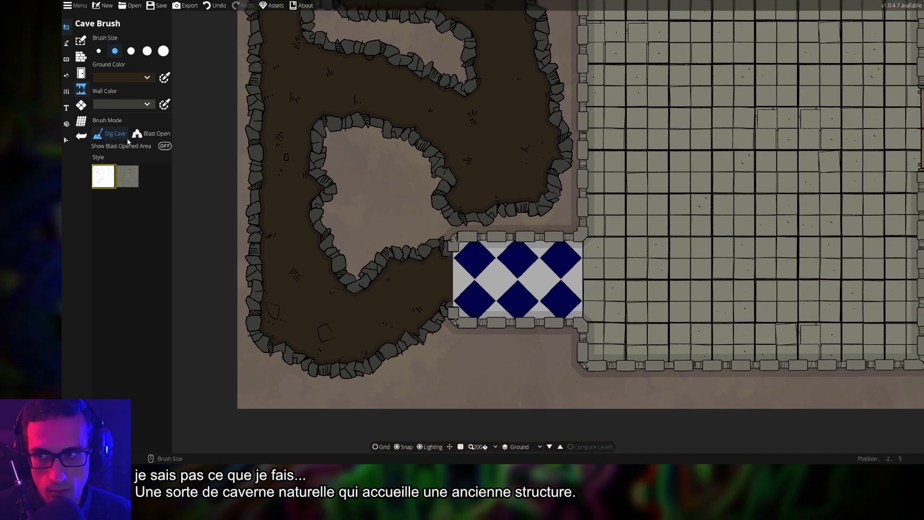
Select the stone wall around the room and corridor and recolour it deep blue with RGB 0, 0, 49
{"action": "left_click", "coordinate": [81, 110]}
{"action": "left_click", "coordinate": [66, 140]}
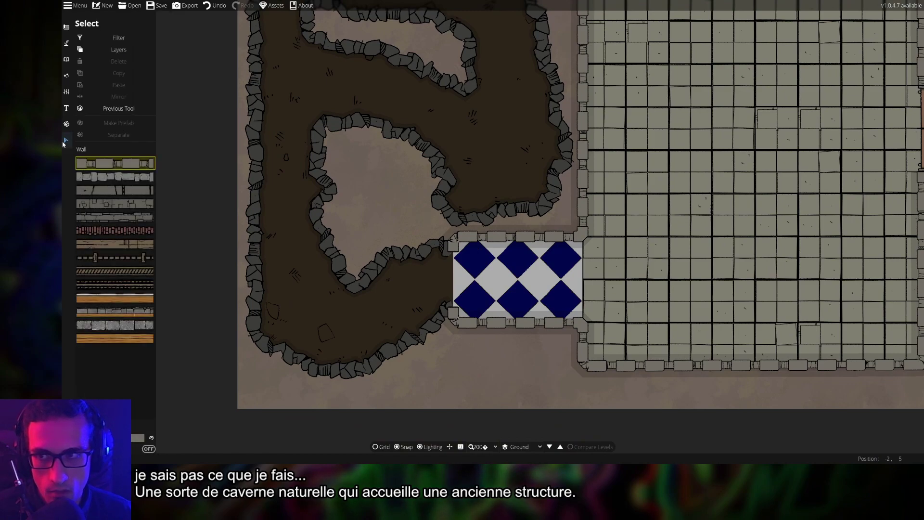
{"action": "left_click", "coordinate": [621, 340]}
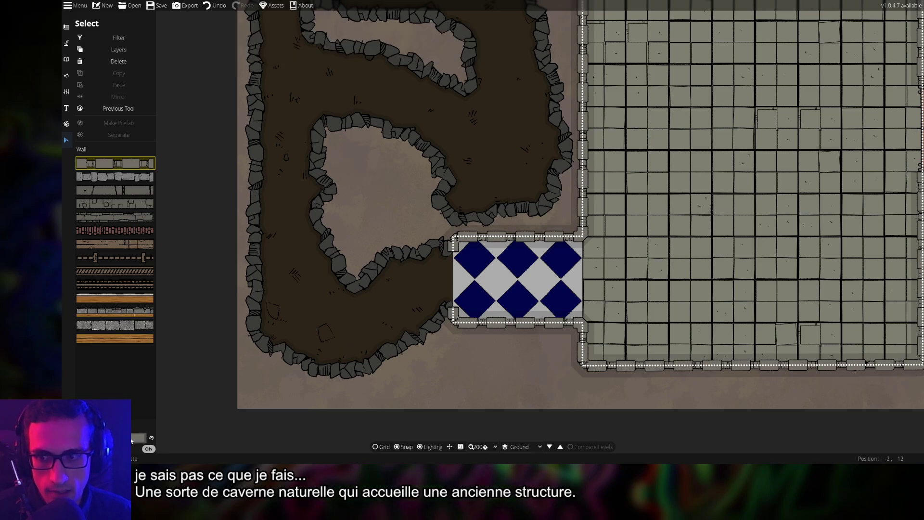
{"action": "left_click", "coordinate": [137, 437]}
{"action": "key", "text": "Right"}
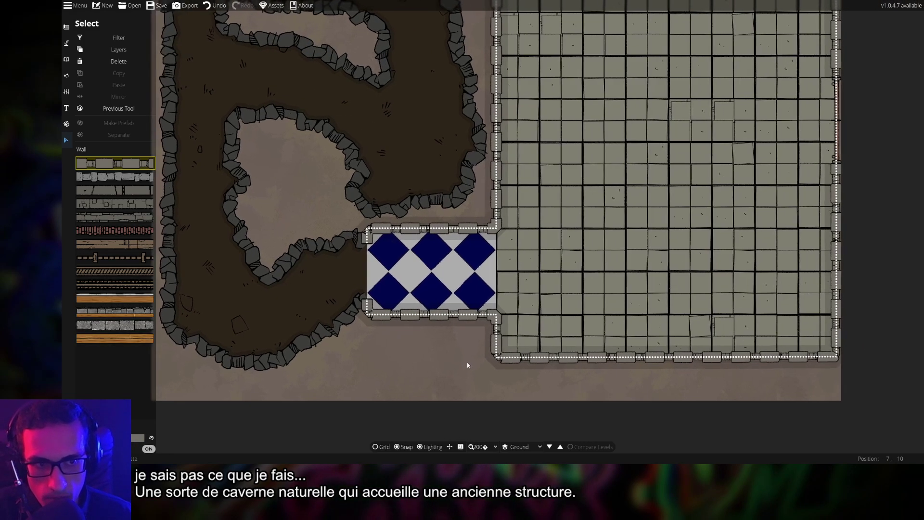
{"action": "key", "text": "Up"}
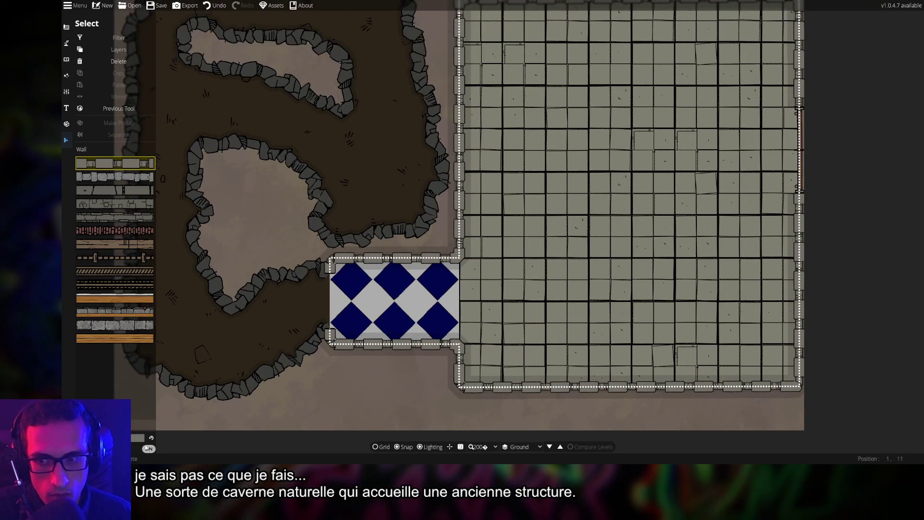
{"action": "left_click", "coordinate": [137, 440]}
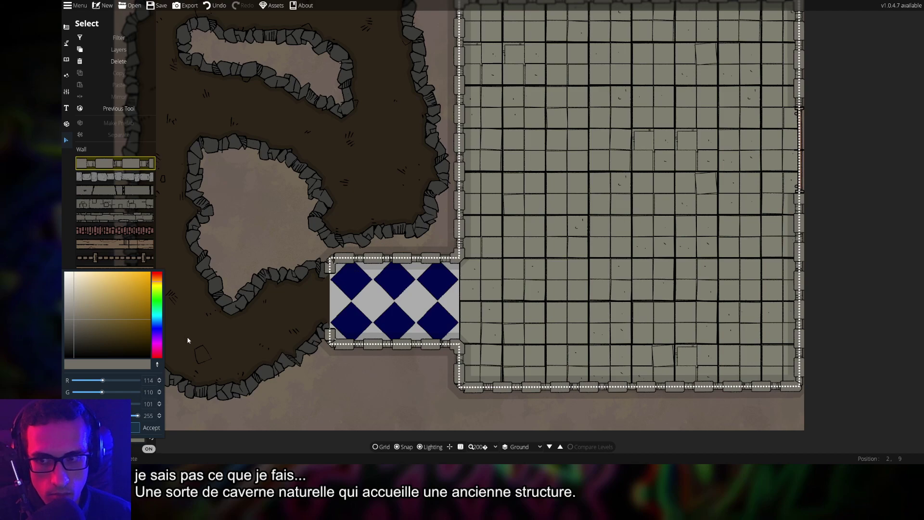
{"action": "left_click", "coordinate": [158, 331]}
{"action": "left_click_drag", "start_coordinate": [97, 307], "coordinate": [157, 344]}
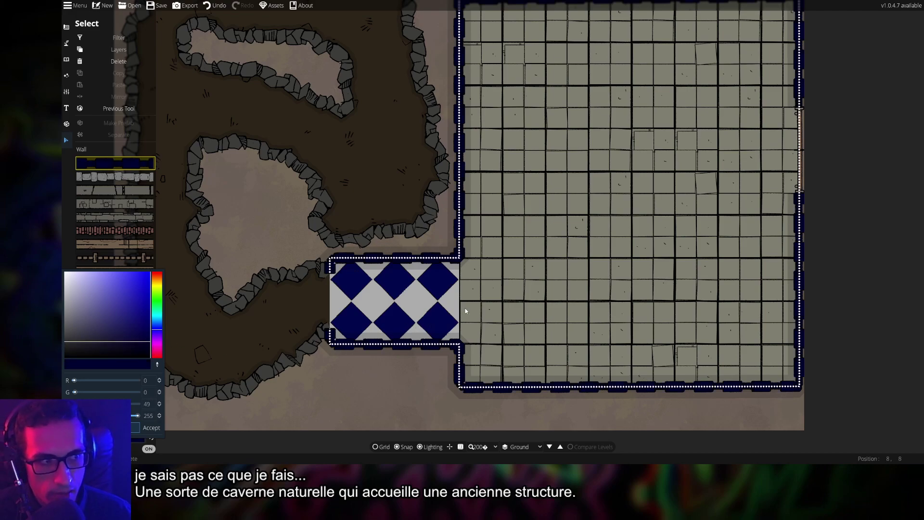
Desaturate the room and corridor wall colour to a dark grey-blue with RGB 36, 36, 50, and deselect the wall
{"action": "left_click_drag", "start_coordinate": [533, 302], "coordinate": [449, 278]}
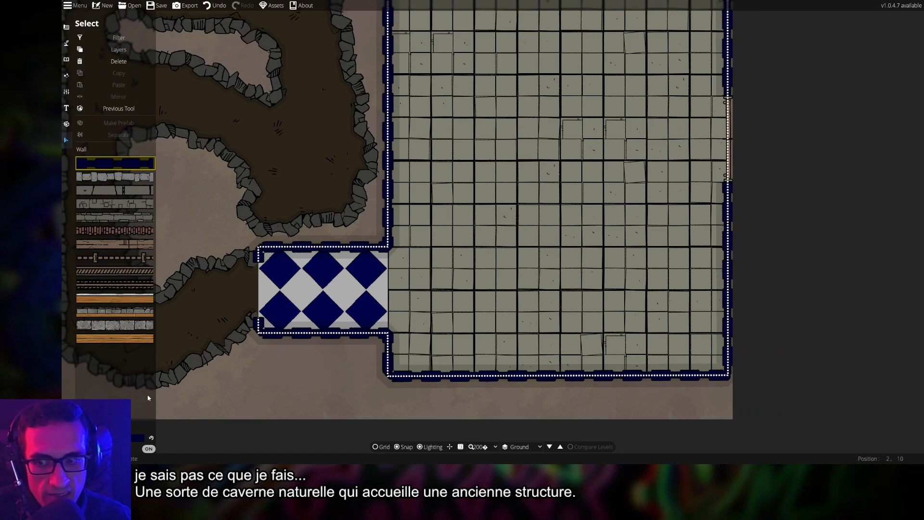
{"action": "left_click", "coordinate": [138, 438]}
{"action": "left_click_drag", "start_coordinate": [131, 339], "coordinate": [89, 344]}
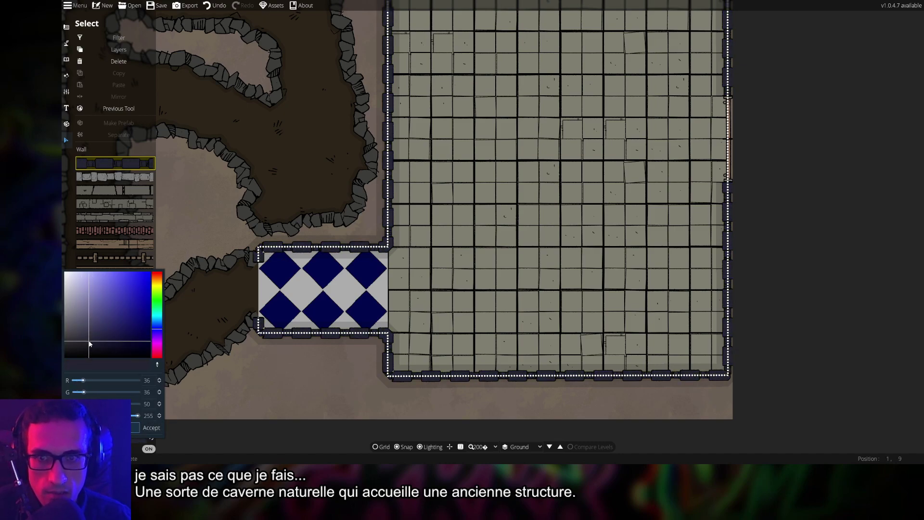
{"action": "left_click", "coordinate": [151, 448]}
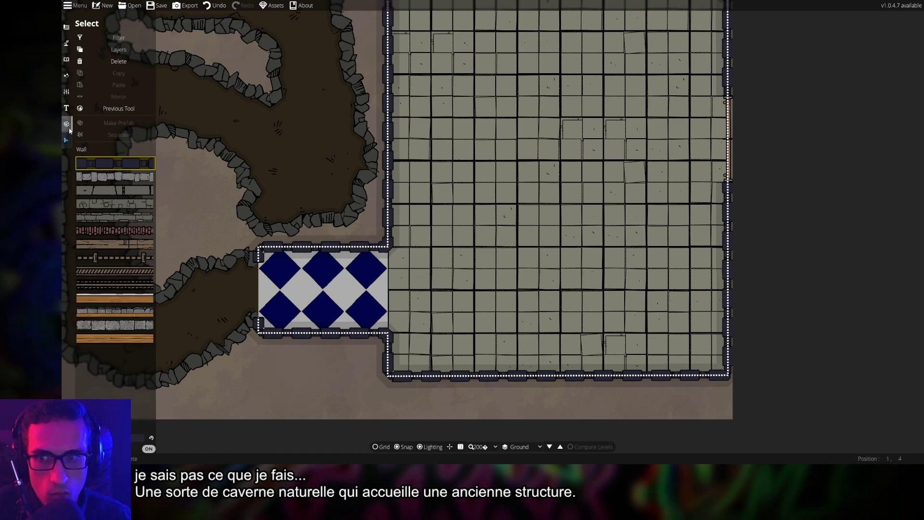
{"action": "left_click", "coordinate": [308, 388]}
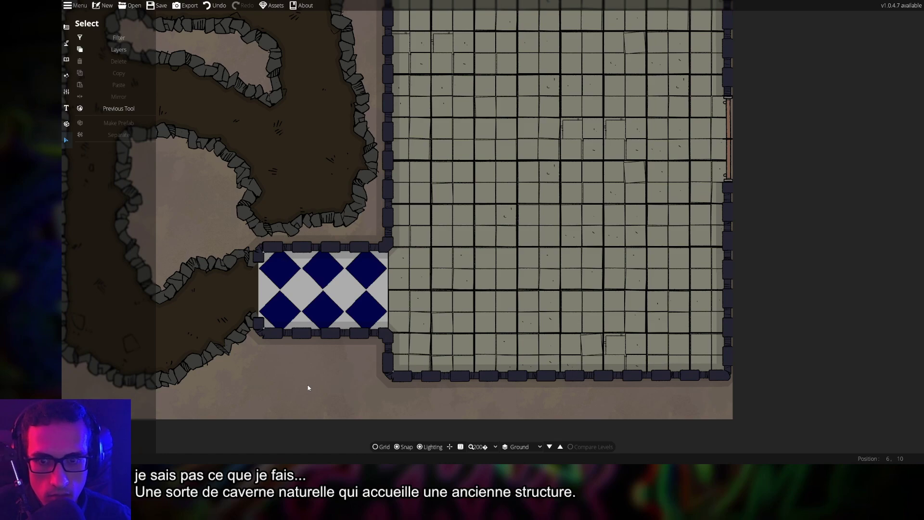
{"action": "left_click_drag", "start_coordinate": [558, 318], "coordinate": [501, 357]}
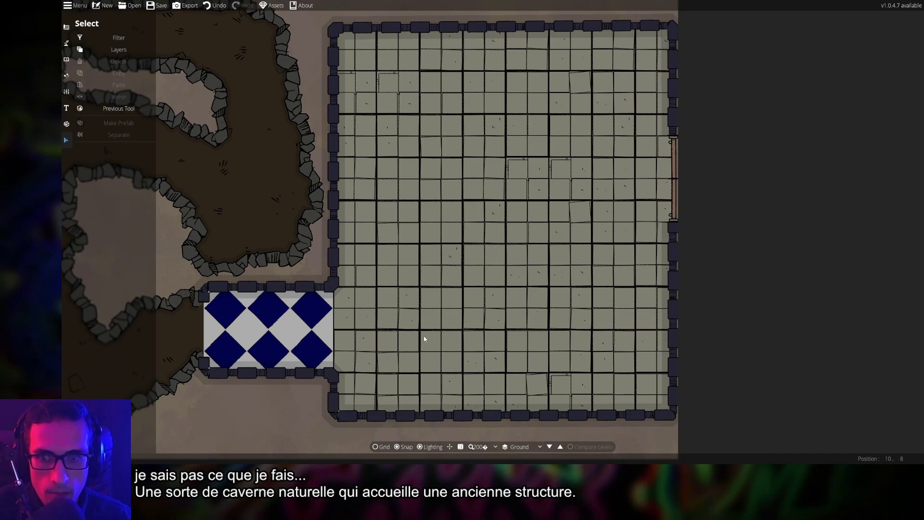
{"action": "left_click", "coordinate": [423, 412]}
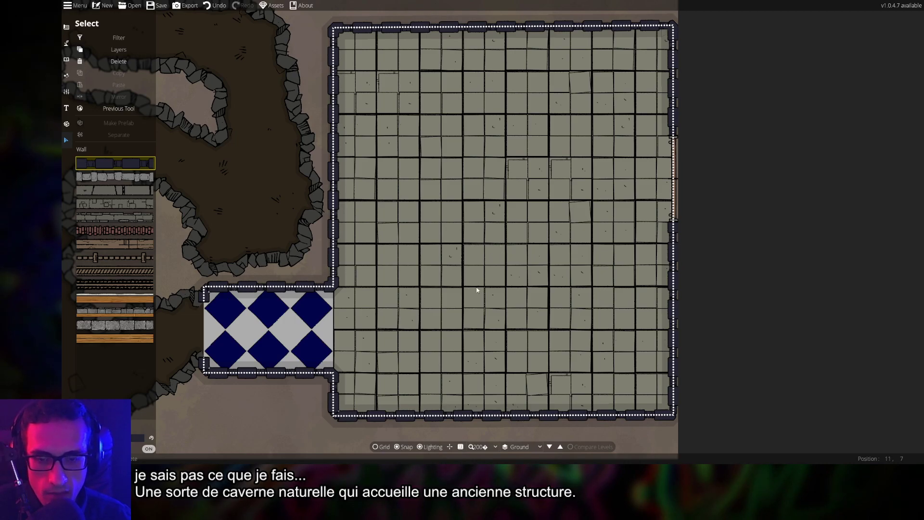
{"action": "left_click_drag", "start_coordinate": [435, 337], "coordinate": [546, 325]}
{"action": "left_click_drag", "start_coordinate": [538, 274], "coordinate": [555, 295]}
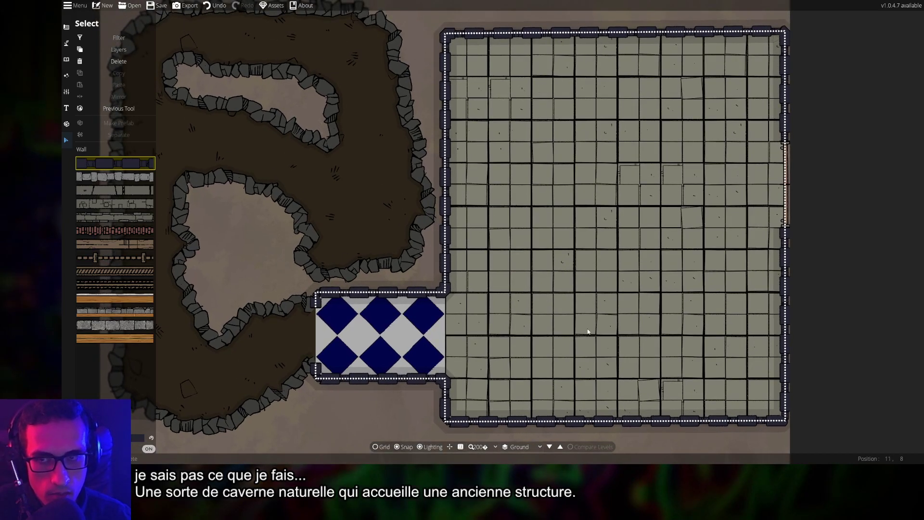
{"action": "left_click_drag", "start_coordinate": [588, 331], "coordinate": [629, 330]}
{"action": "left_click_drag", "start_coordinate": [583, 301], "coordinate": [610, 301]}
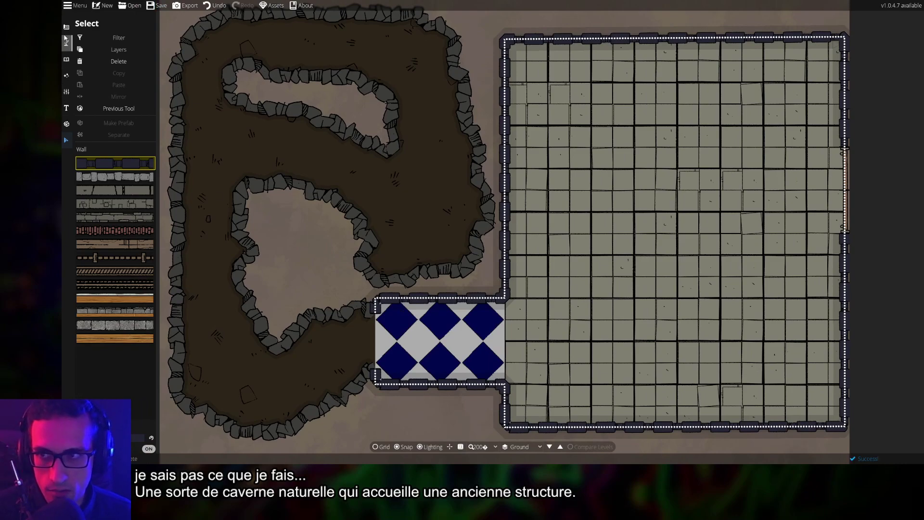
{"action": "left_click", "coordinate": [67, 43]}
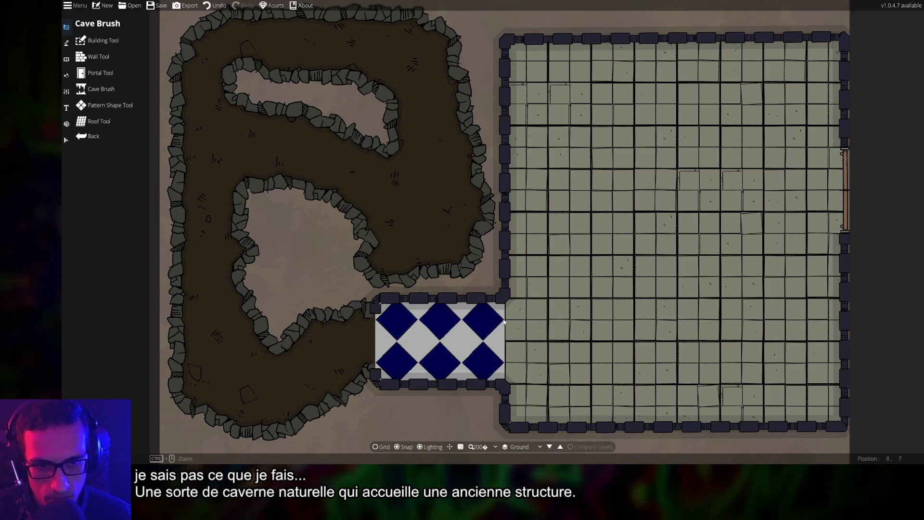
{"action": "key", "text": "Right"}
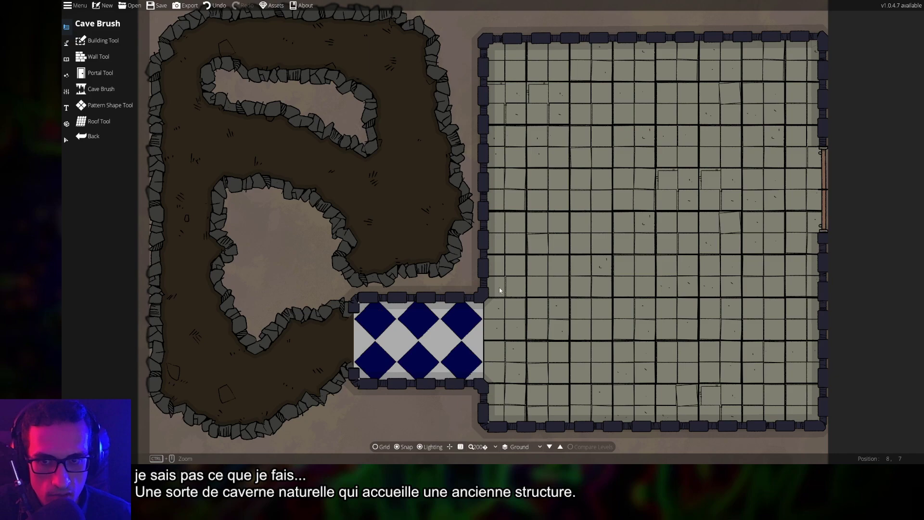
{"action": "key", "text": "Left"}
{"action": "key", "text": "Up"}
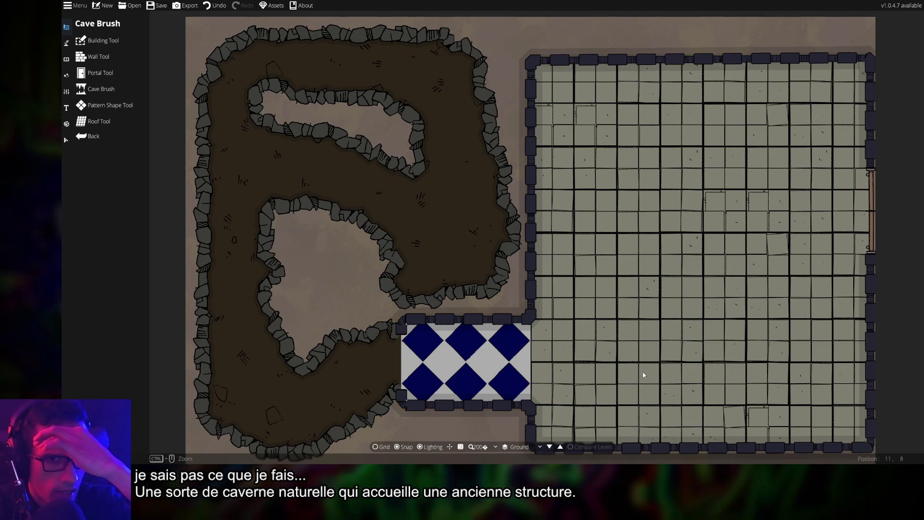
{"action": "left_click_drag", "start_coordinate": [587, 350], "coordinate": [593, 305]}
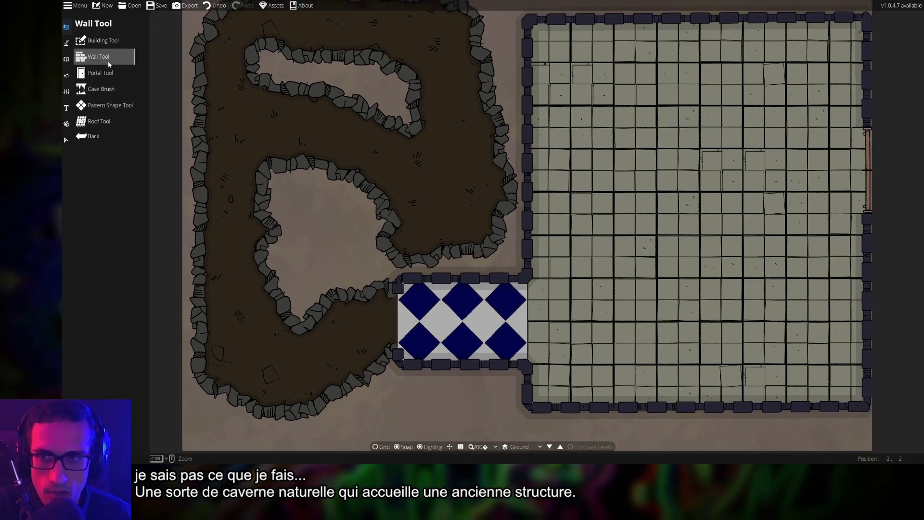
{"action": "left_click", "coordinate": [101, 88]}
{"action": "key", "text": "Right"}
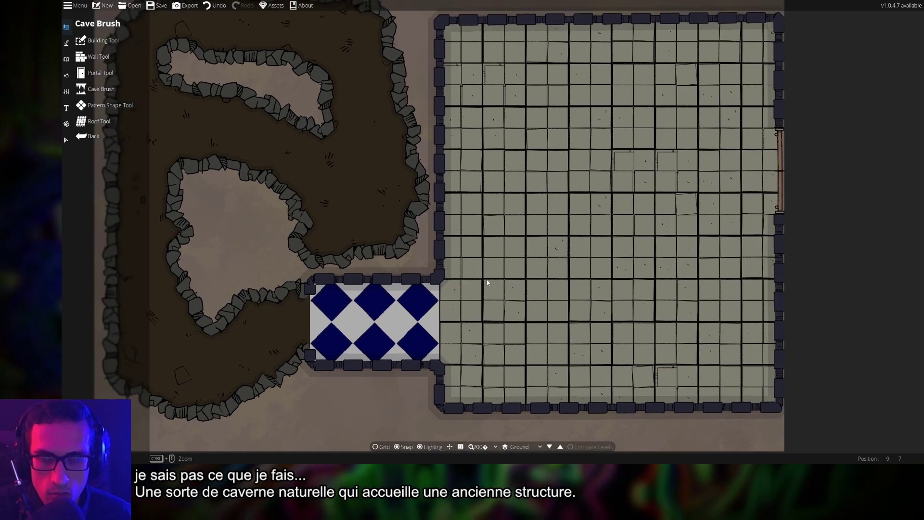
{"action": "left_click_drag", "start_coordinate": [501, 265], "coordinate": [505, 278]}
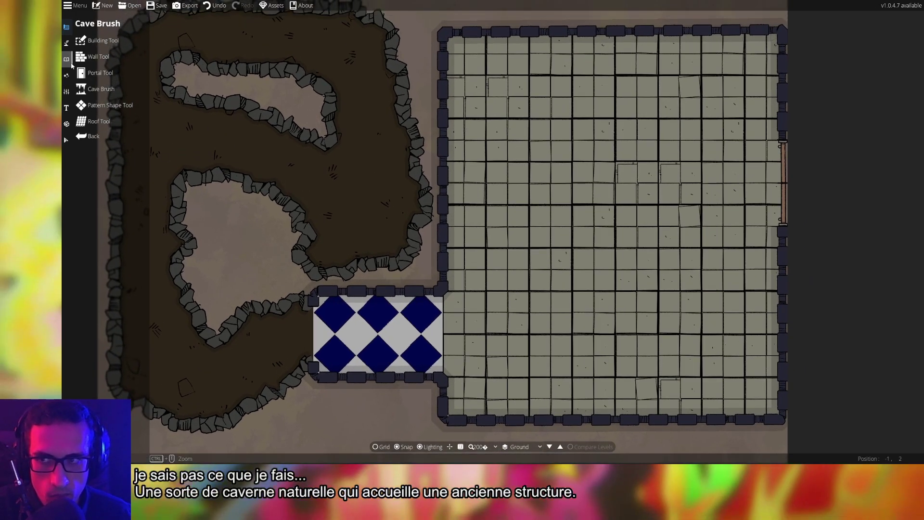
{"action": "left_click", "coordinate": [81, 41]}
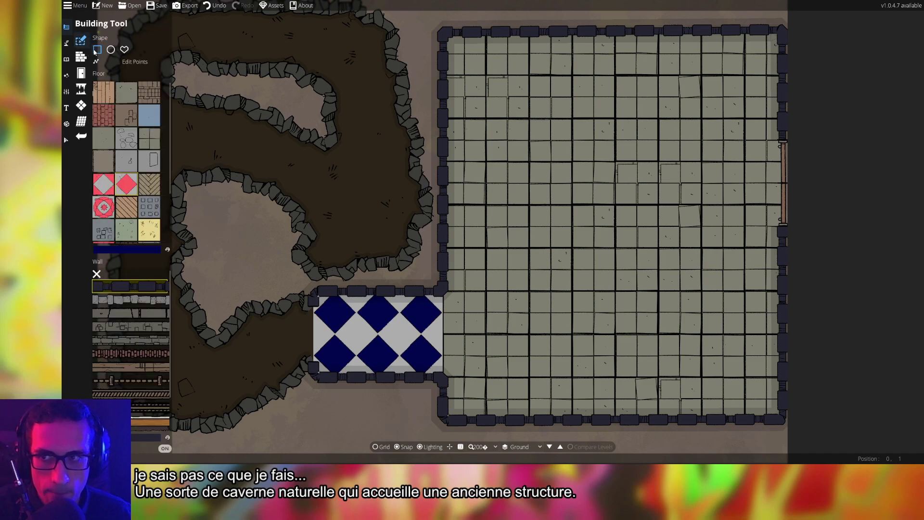
{"action": "left_click", "coordinate": [80, 58]}
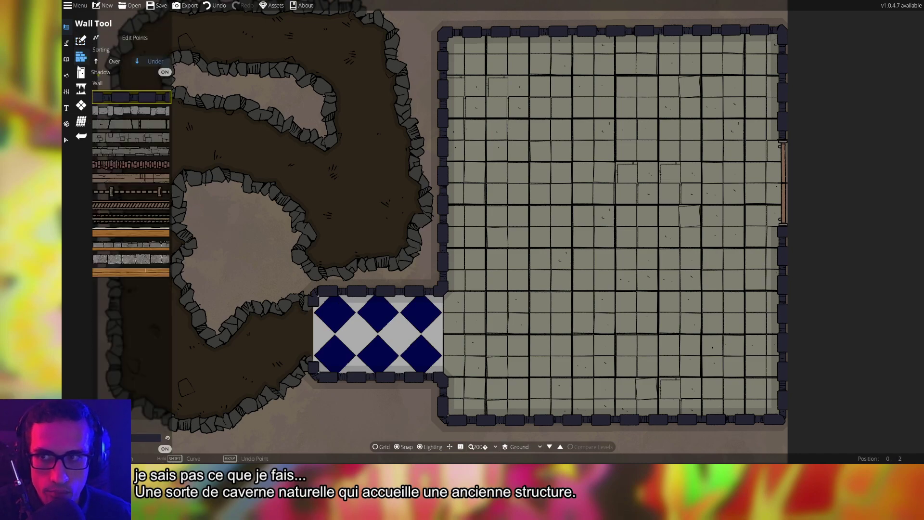
{"action": "left_click", "coordinate": [81, 73]}
{"action": "left_click", "coordinate": [81, 89]}
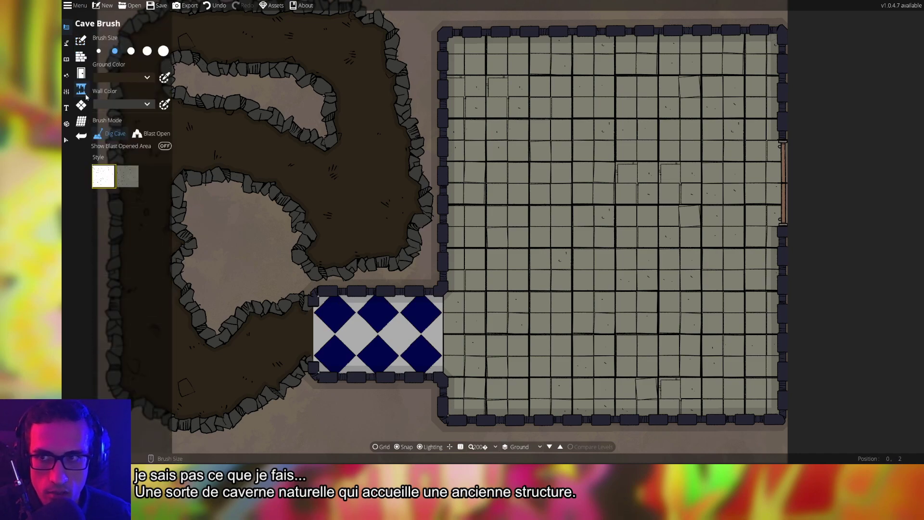
{"action": "left_click", "coordinate": [81, 73]}
{"action": "left_click", "coordinate": [81, 89]}
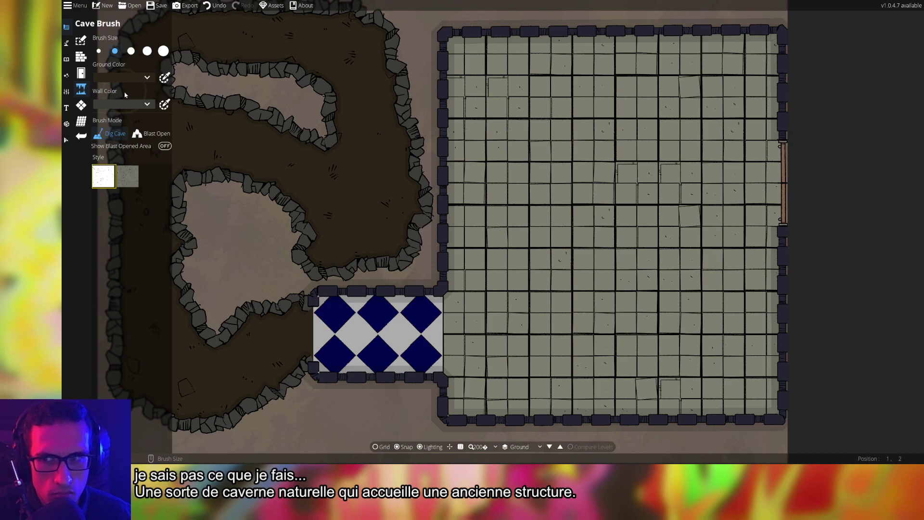
{"action": "left_click", "coordinate": [81, 106]}
{"action": "left_click", "coordinate": [81, 122]}
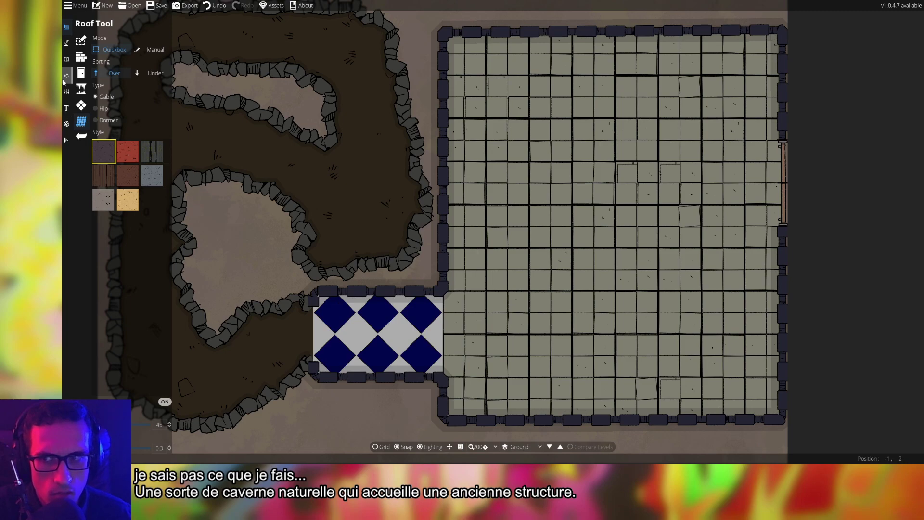
Switch to the Terrain Brush and make the Terrain Dirt slot active
{"action": "left_click", "coordinate": [72, 44]}
{"action": "left_click", "coordinate": [83, 41]}
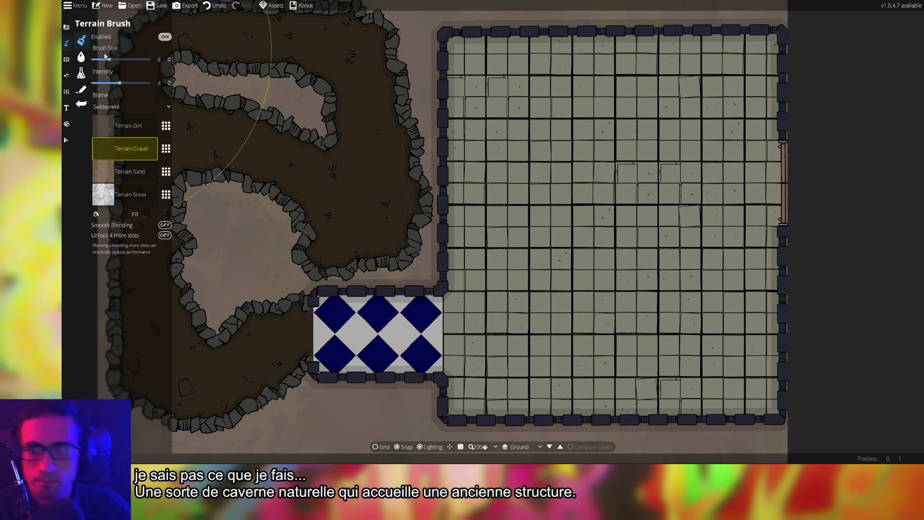
{"action": "left_click", "coordinate": [123, 127]}
{"action": "left_click_drag", "start_coordinate": [372, 264], "coordinate": [481, 243]}
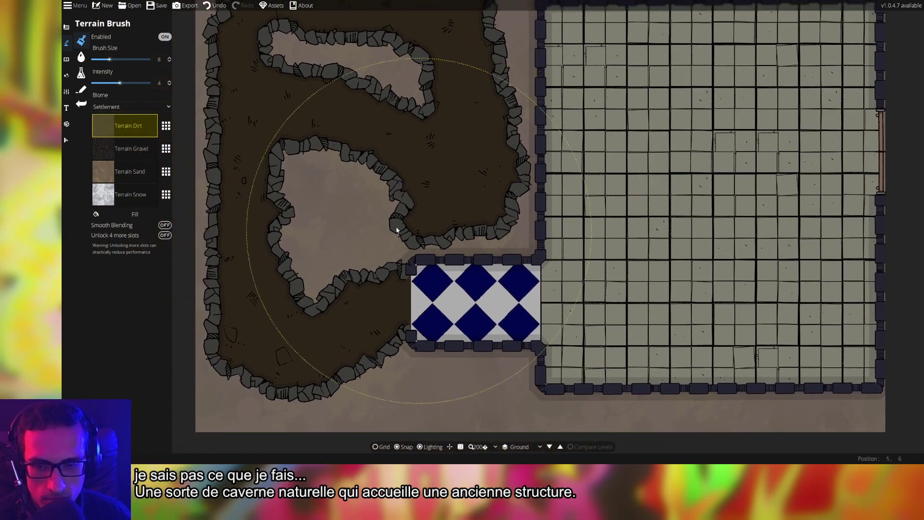
Try Terrain Gravel, Terrain Swamp and Terrain Rocky as the map's base terrain in place of the dirt
{"action": "left_click", "coordinate": [164, 127]}
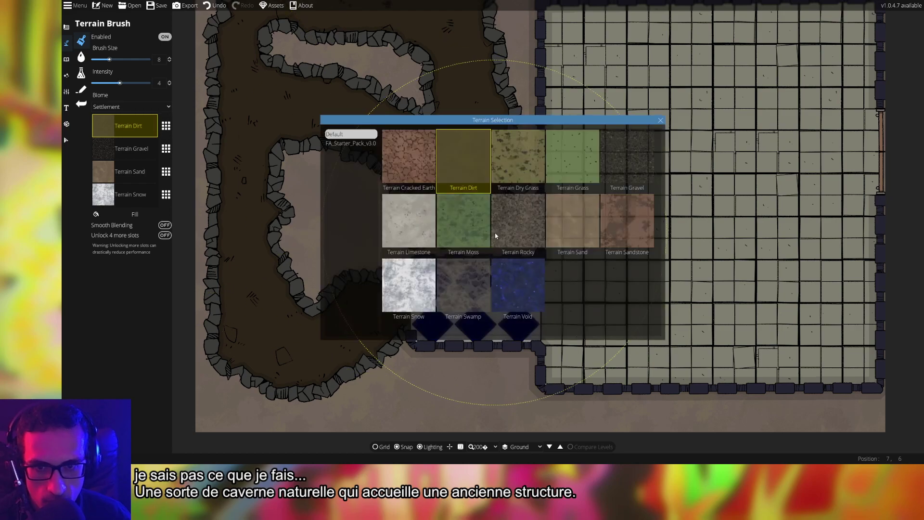
{"action": "left_click", "coordinate": [602, 215]}
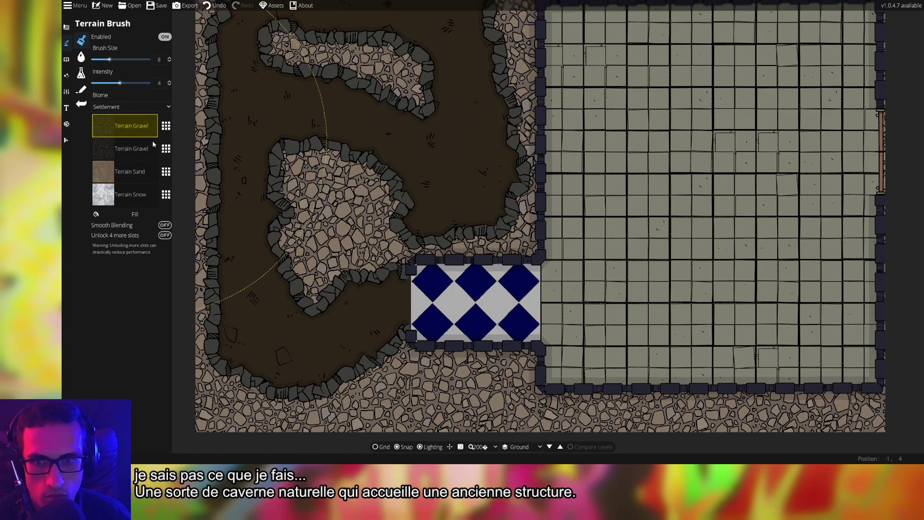
{"action": "left_click", "coordinate": [165, 126]}
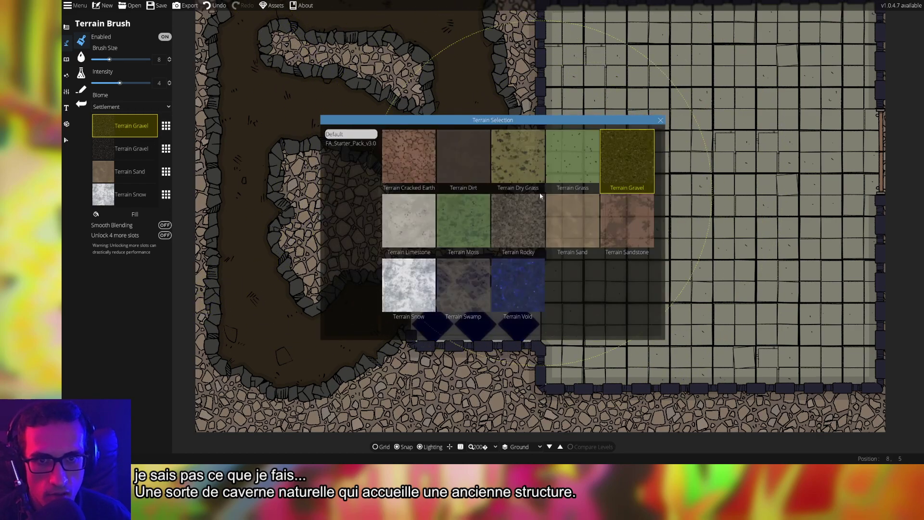
{"action": "left_click", "coordinate": [453, 299]}
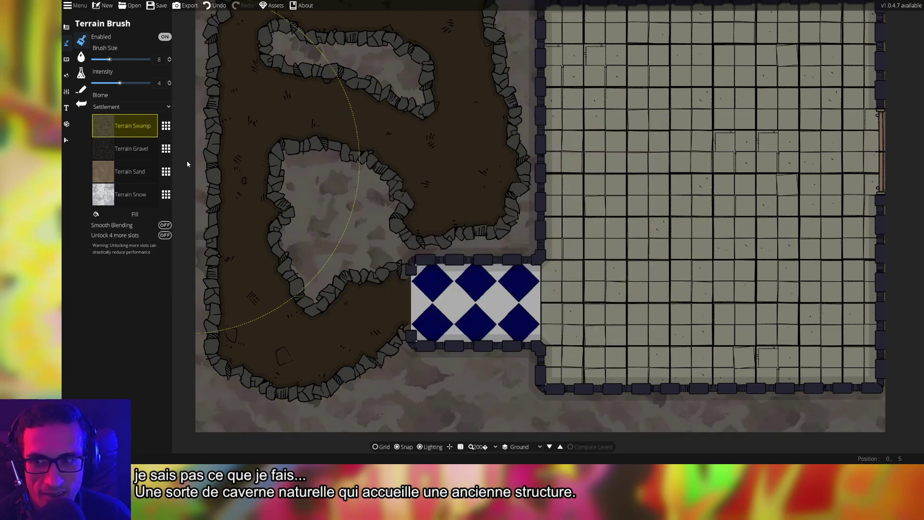
{"action": "left_click", "coordinate": [165, 125]}
{"action": "left_click", "coordinate": [529, 222]}
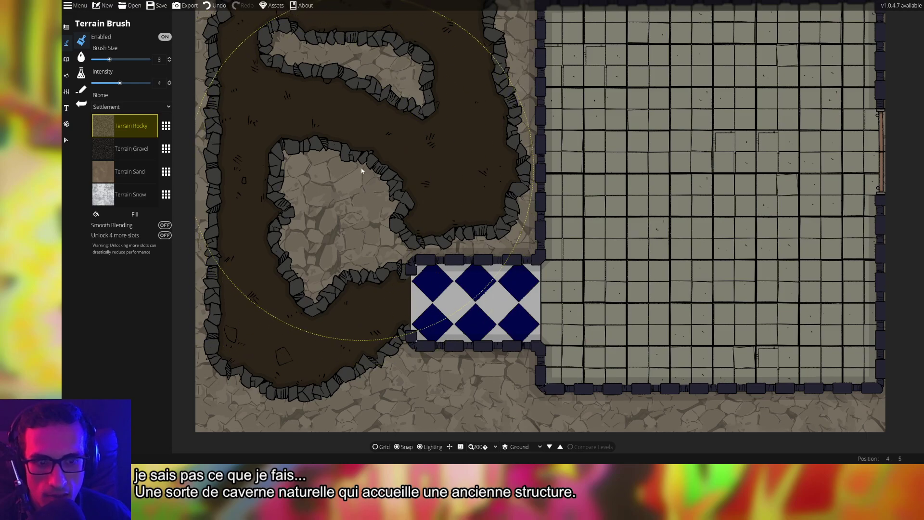
{"action": "left_click_drag", "start_coordinate": [376, 163], "coordinate": [406, 247]}
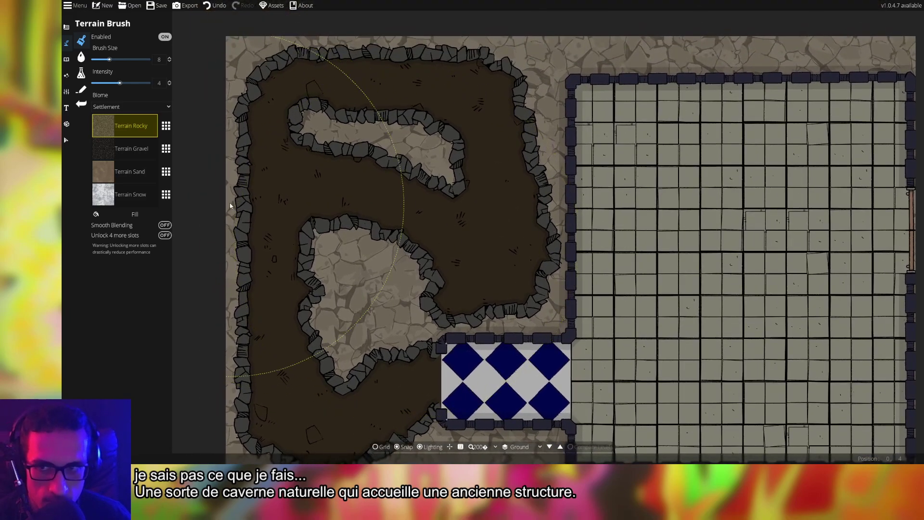
Set the map's base terrain to the Rock Ground 02 A texture from FA_Starter_Pack_v3.0
{"action": "left_click", "coordinate": [166, 126]}
{"action": "left_click", "coordinate": [351, 143]}
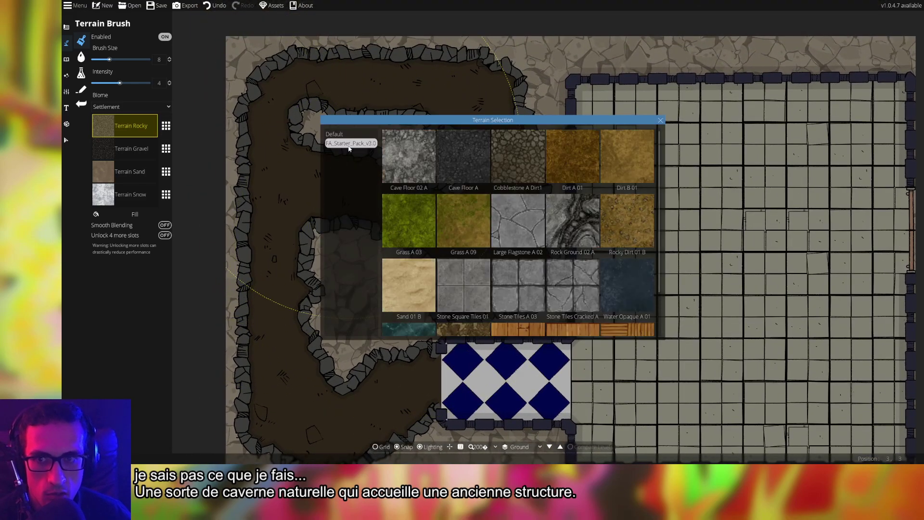
{"action": "left_click", "coordinate": [574, 226]}
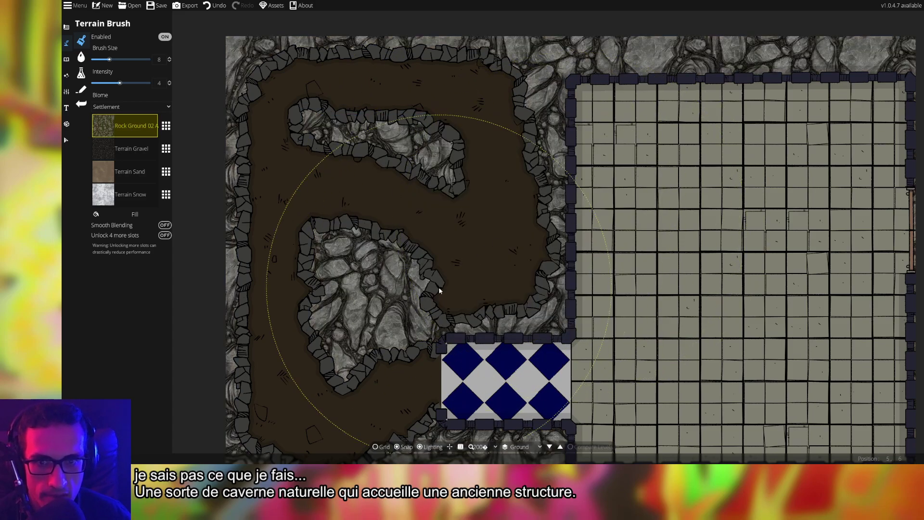
Set the map's base terrain to the Cave Floor A texture from FA_Starter_Pack_v3.0
{"action": "left_click_drag", "start_coordinate": [437, 287], "coordinate": [426, 199]}
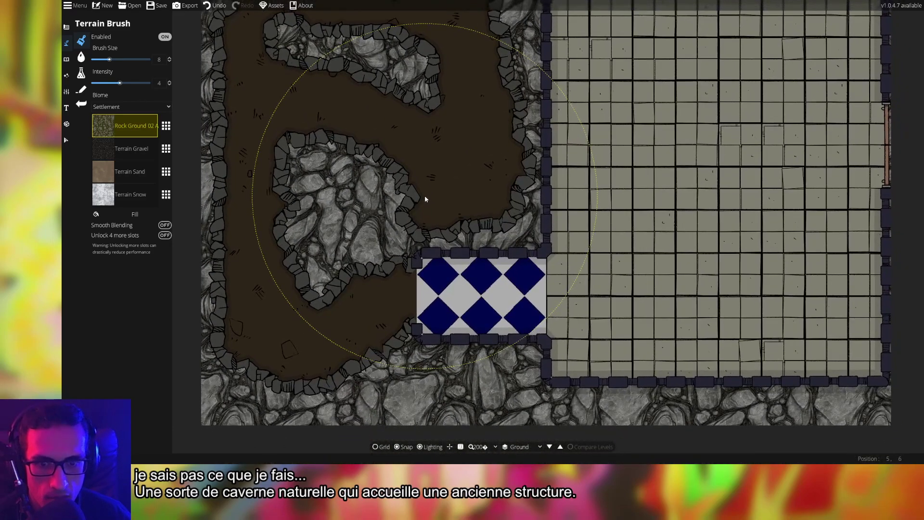
{"action": "left_click_drag", "start_coordinate": [466, 140], "coordinate": [460, 223]}
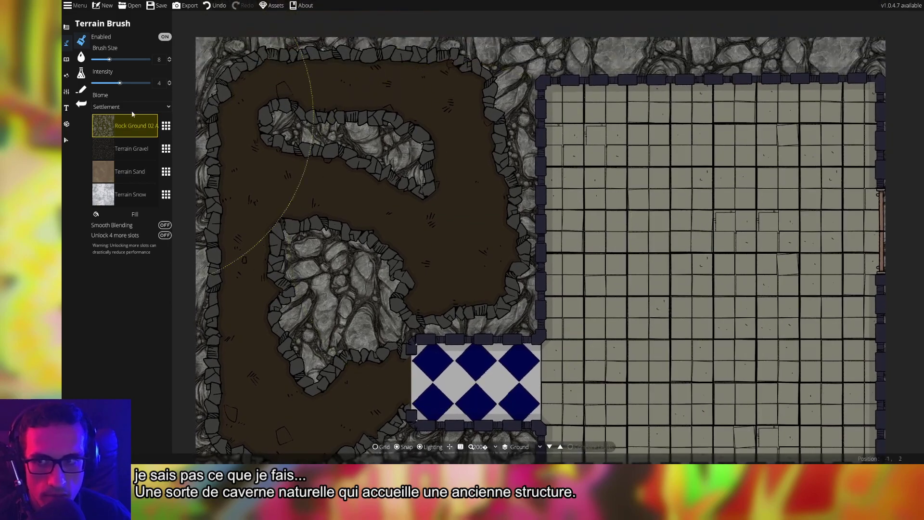
{"action": "left_click", "coordinate": [166, 126]}
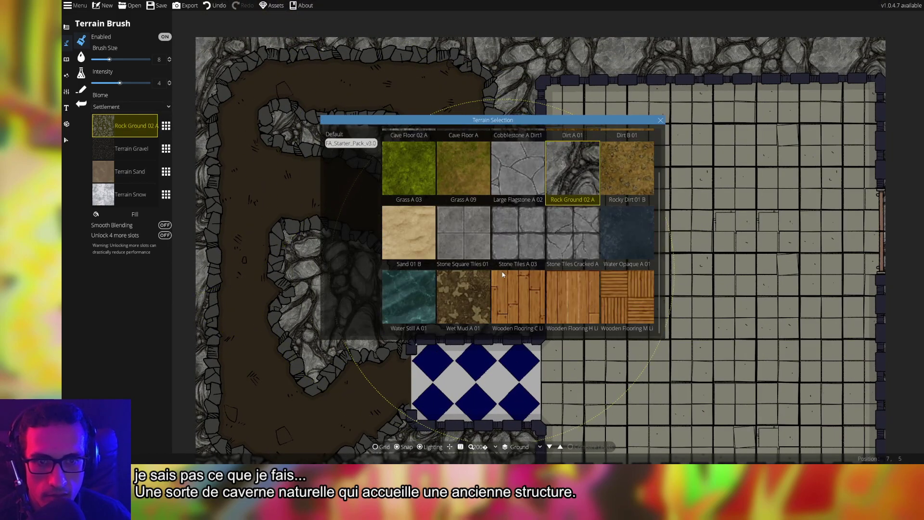
{"action": "scroll", "coordinate": [502, 274], "scroll_direction": "up", "scroll_amount": 2}
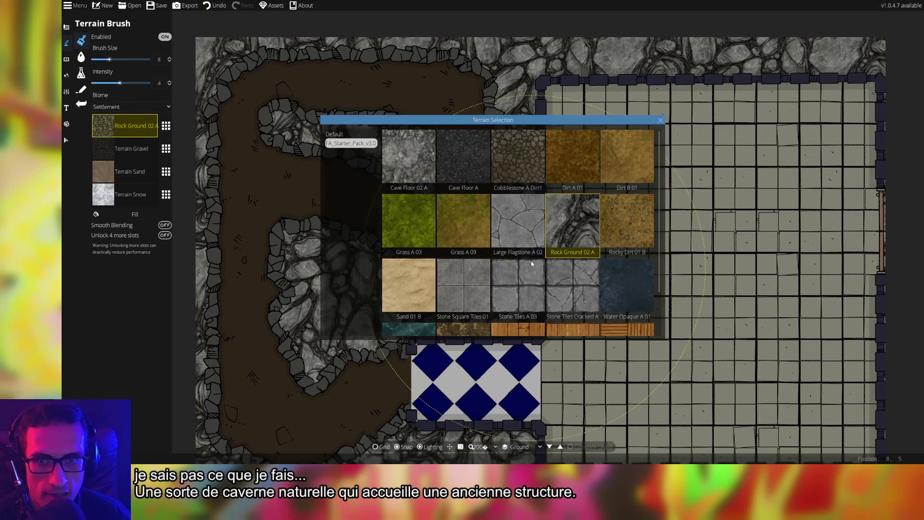
{"action": "left_click", "coordinate": [452, 178]}
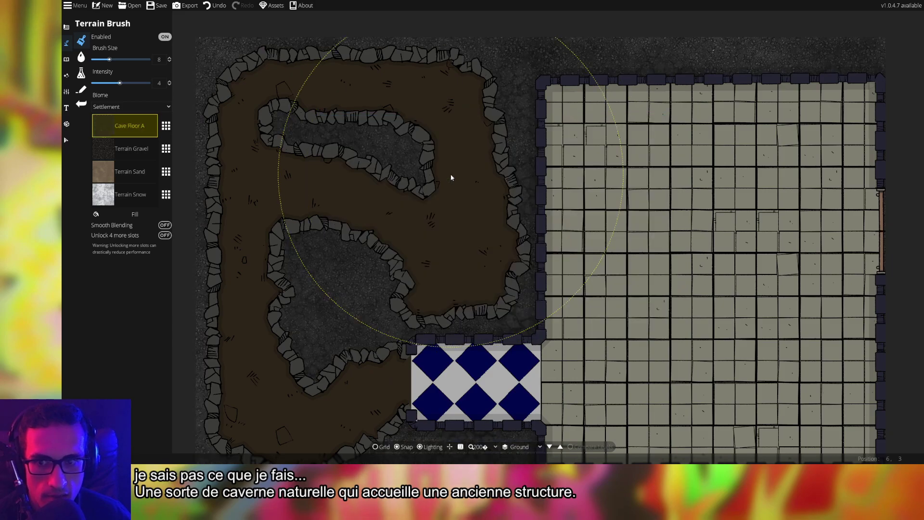
{"action": "mouse_move", "coordinate": [499, 331]}
{"action": "left_mouse_down"}
{"action": "mouse_move", "coordinate": [467, 196]}
{"action": "mouse_move", "coordinate": [564, 296]}
{"action": "left_mouse_up"}
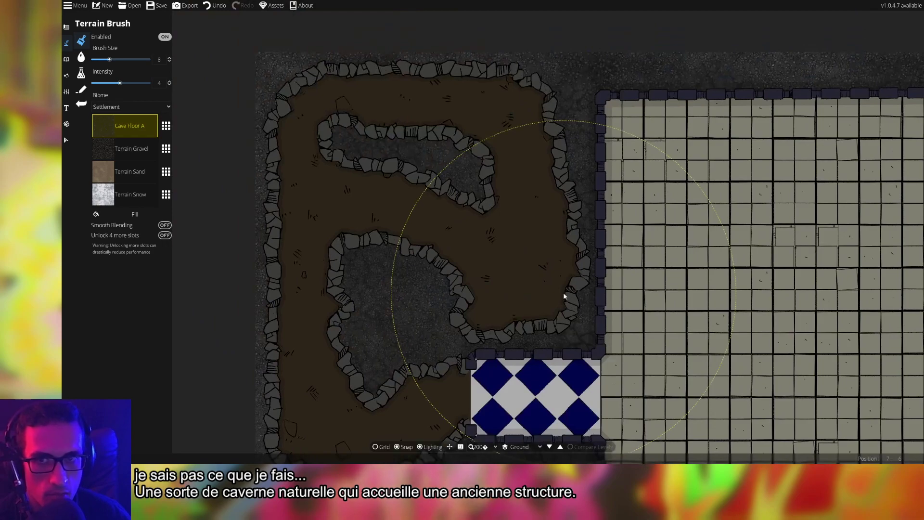
Assign Cave Floor 02 A to the second terrain slot and try the same texture as the map's base terrain
{"action": "left_click", "coordinate": [166, 149]}
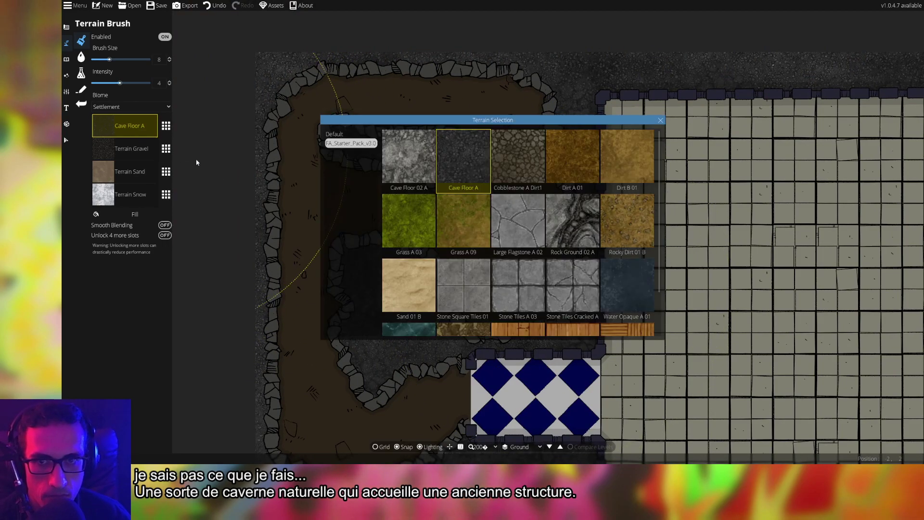
{"action": "left_click", "coordinate": [401, 166]}
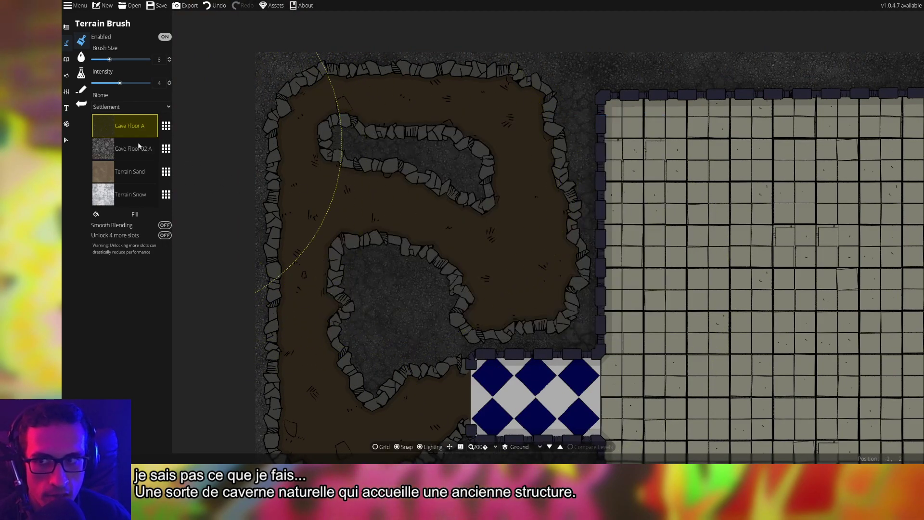
{"action": "left_click", "coordinate": [166, 125]}
{"action": "left_click", "coordinate": [402, 166]}
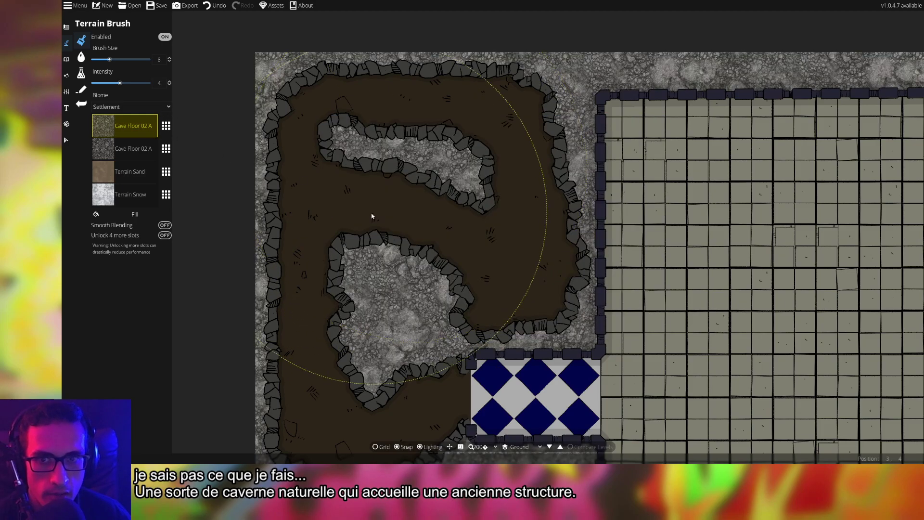
{"action": "left_click_drag", "start_coordinate": [348, 238], "coordinate": [376, 139]}
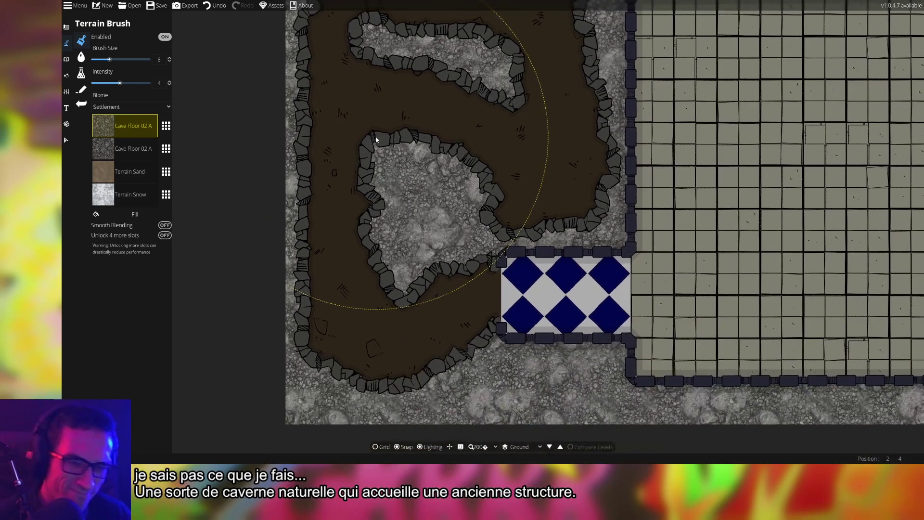
Return the map's base terrain to Cave Floor A
{"action": "left_click", "coordinate": [166, 126]}
{"action": "left_click", "coordinate": [457, 152]}
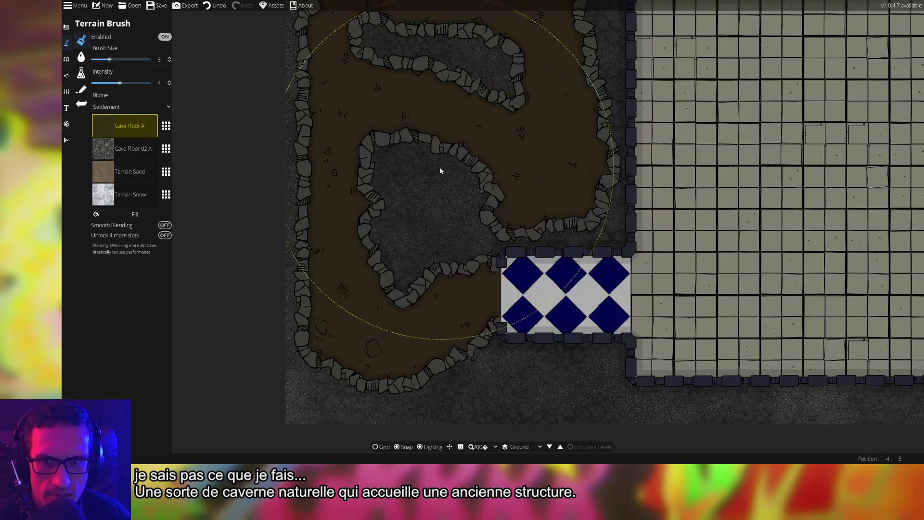
{"action": "left_click_drag", "start_coordinate": [458, 219], "coordinate": [316, 226]}
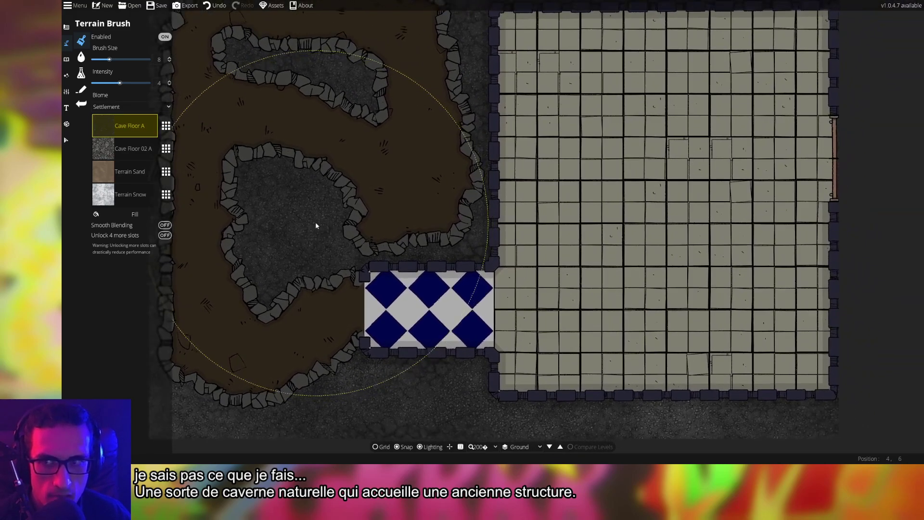
{"action": "left_click_drag", "start_coordinate": [332, 170], "coordinate": [392, 268]}
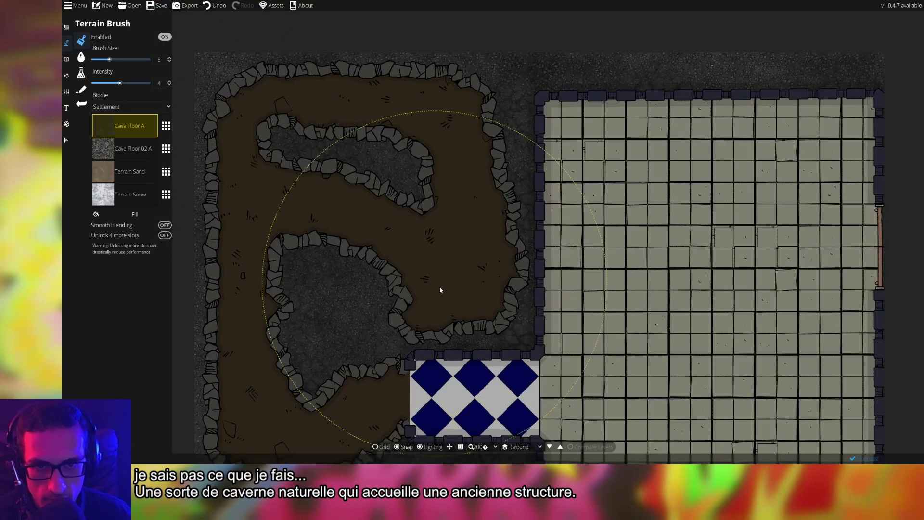
{"action": "left_click_drag", "start_coordinate": [440, 290], "coordinate": [437, 235]}
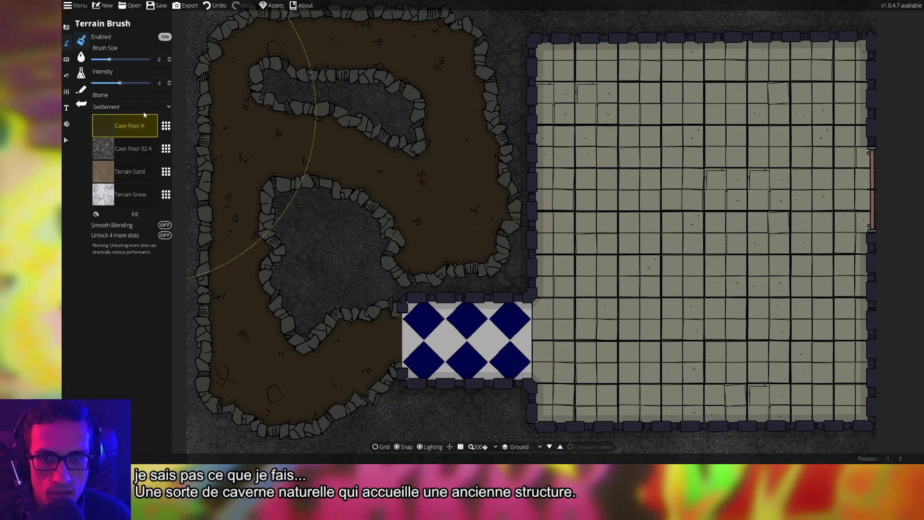
Reduce the terrain brush size to 3, try a Terrain Snow stroke beside the room's west wall, and undo it
{"action": "left_click", "coordinate": [129, 149]}
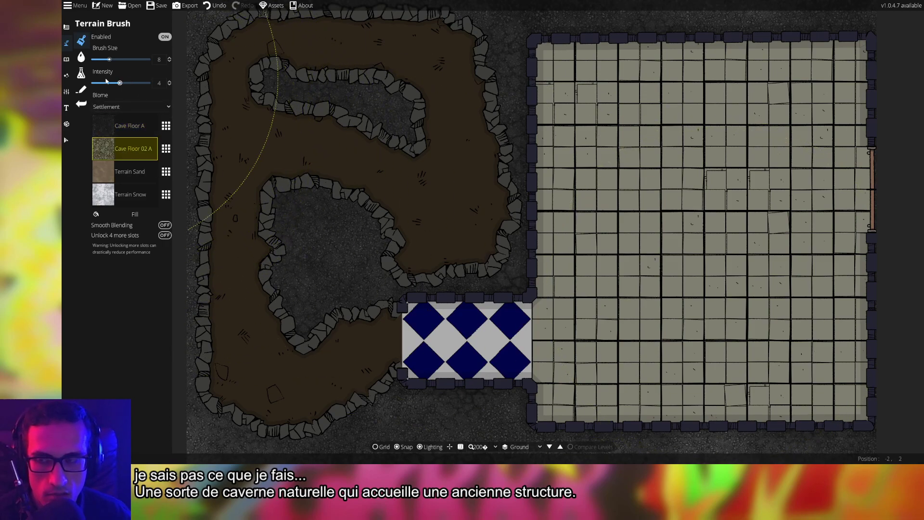
{"action": "left_click_drag", "start_coordinate": [109, 59], "coordinate": [98, 59]}
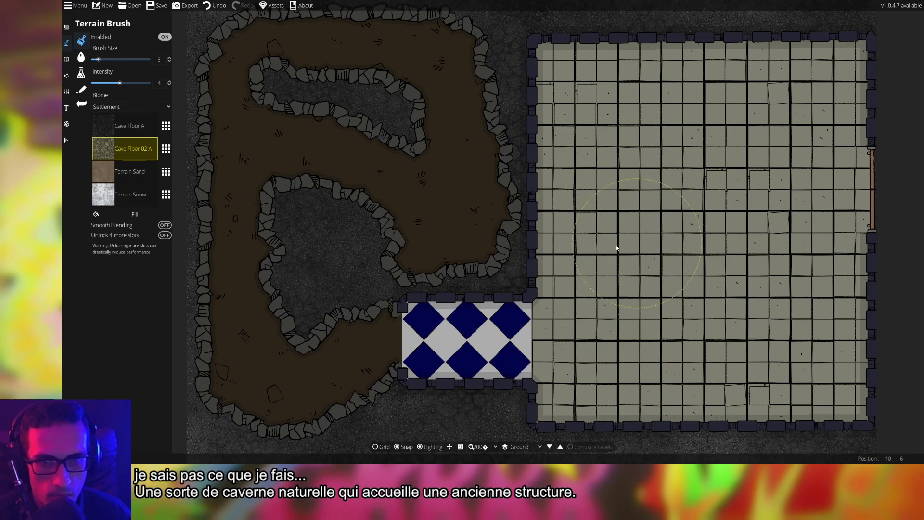
{"action": "left_click", "coordinate": [123, 190]}
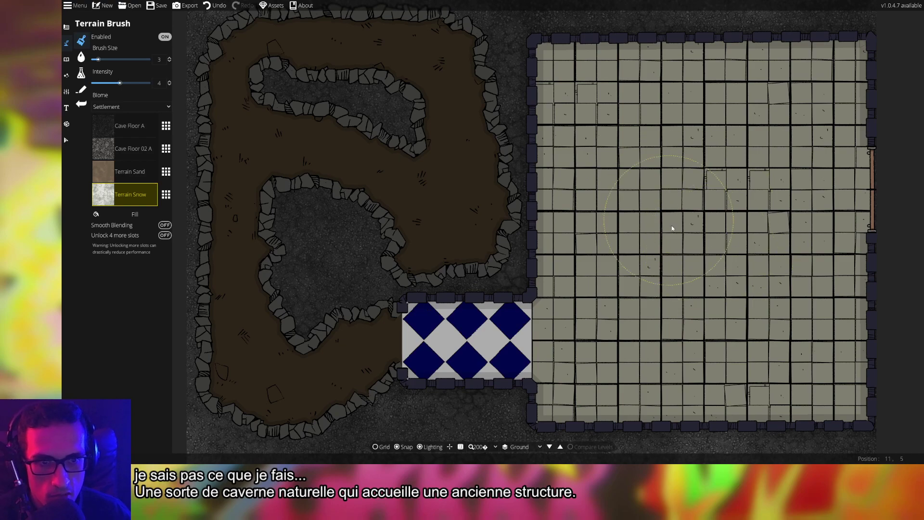
{"action": "mouse_move", "coordinate": [700, 225]}
{"action": "left_mouse_down"}
{"action": "mouse_move", "coordinate": [499, 239]}
{"action": "mouse_move", "coordinate": [478, 228]}
{"action": "mouse_move", "coordinate": [637, 262]}
{"action": "left_mouse_up"}
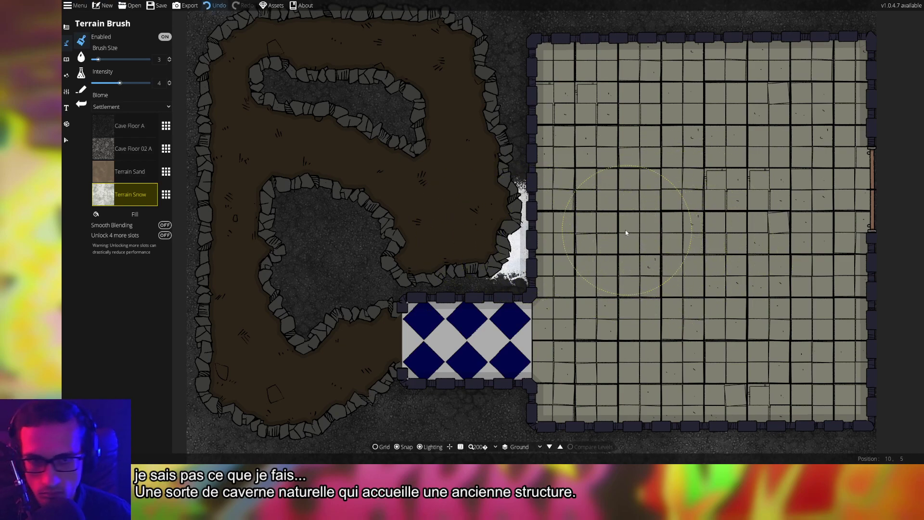
{"action": "key", "text": "ctrl+z"}
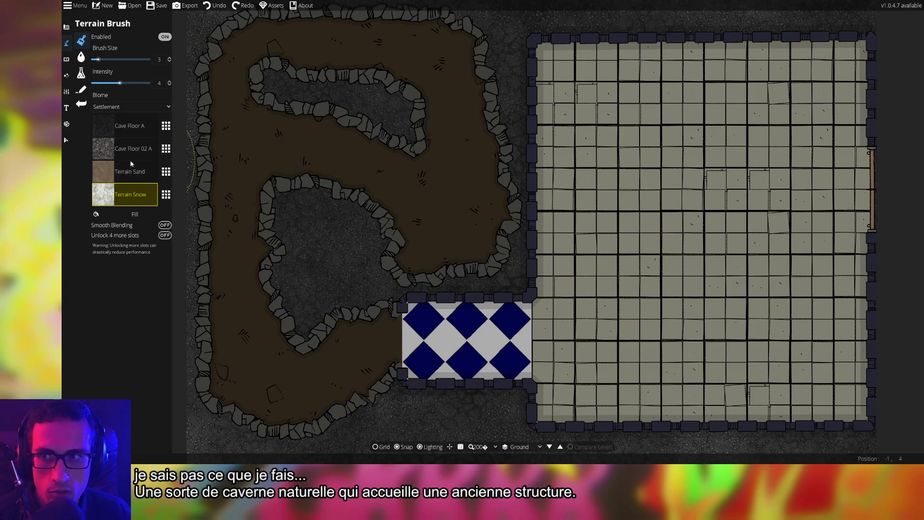
Switch to the Water Brush and place a small water patch in the cave's eastern chamber, using the smallest brush
{"action": "left_click", "coordinate": [81, 56]}
{"action": "left_click", "coordinate": [81, 56]}
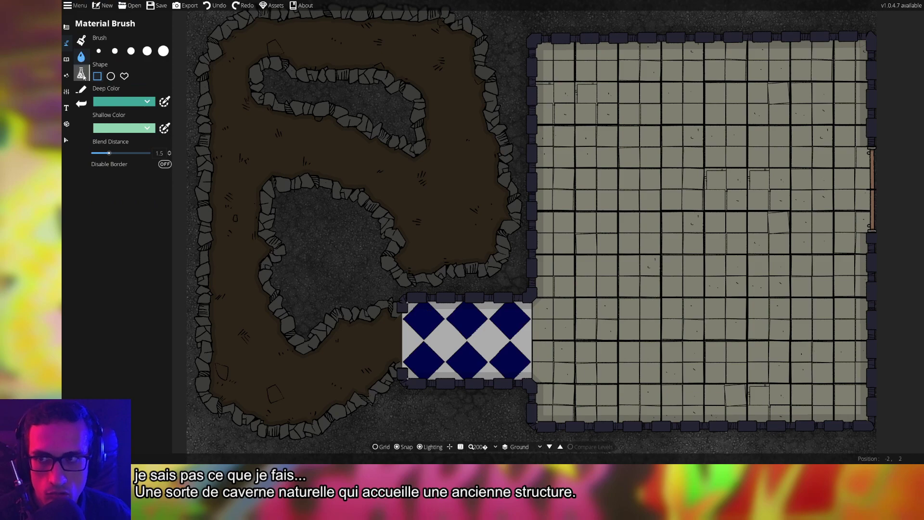
{"action": "left_click", "coordinate": [450, 216]}
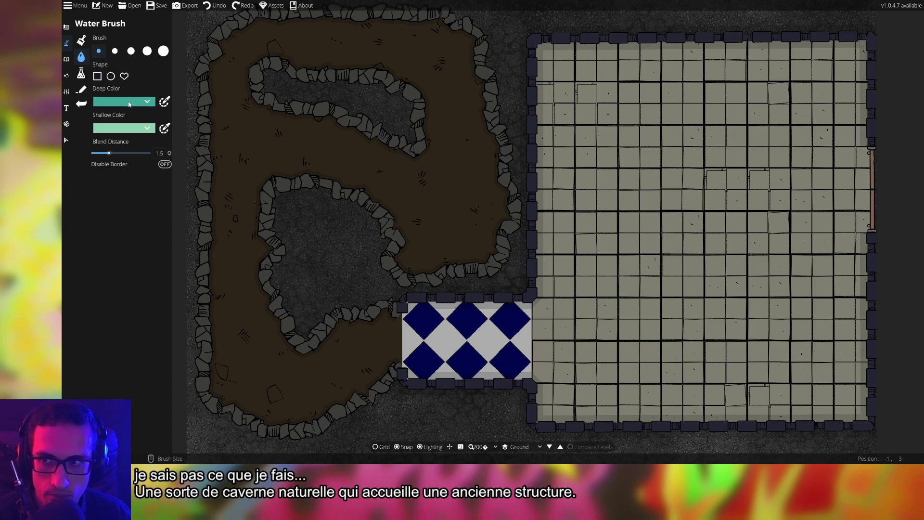
{"action": "left_click", "coordinate": [450, 210]}
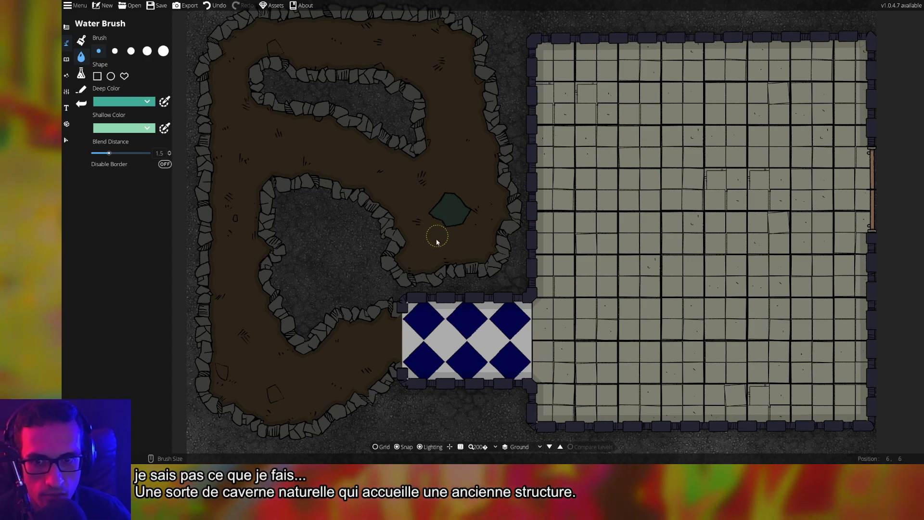
Paint water around the small patch until the cave's eastern chamber is filled from wall to wall
{"action": "mouse_move", "coordinate": [413, 257]}
{"action": "left_mouse_down"}
{"action": "mouse_move", "coordinate": [407, 226]}
{"action": "mouse_move", "coordinate": [388, 203]}
{"action": "mouse_move", "coordinate": [420, 171]}
{"action": "left_mouse_up"}
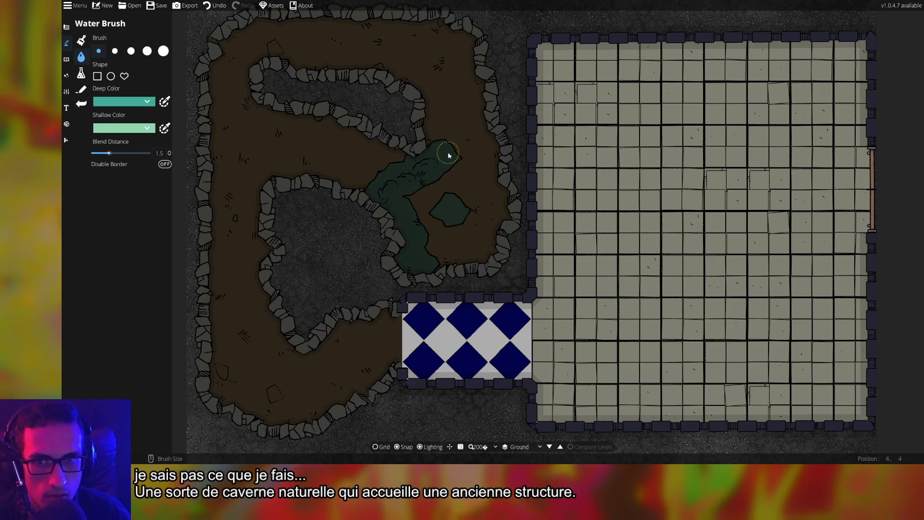
{"action": "mouse_move", "coordinate": [474, 151]}
{"action": "left_mouse_down"}
{"action": "mouse_move", "coordinate": [487, 149]}
{"action": "mouse_move", "coordinate": [503, 166]}
{"action": "mouse_move", "coordinate": [496, 178]}
{"action": "mouse_move", "coordinate": [491, 154]}
{"action": "mouse_move", "coordinate": [493, 185]}
{"action": "left_mouse_up"}
{"action": "key", "text": "ctrl+z"}
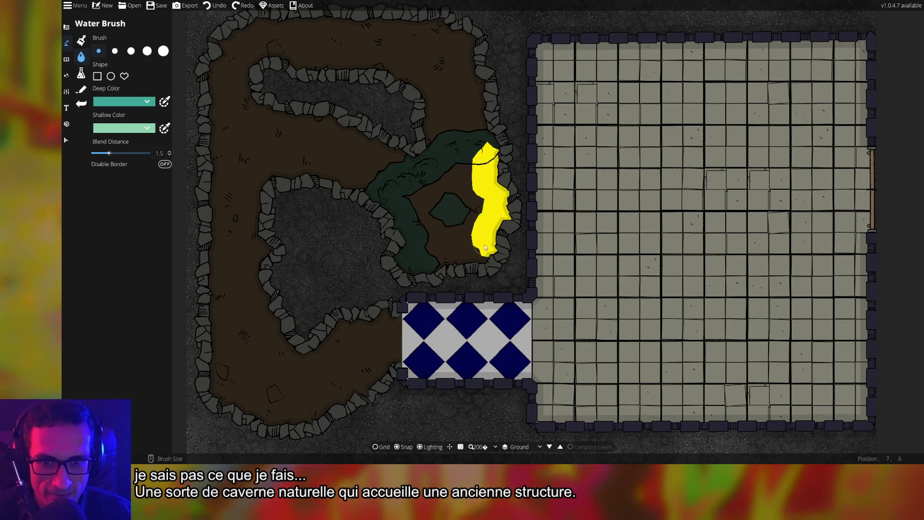
{"action": "mouse_move", "coordinate": [485, 248]}
{"action": "left_mouse_down"}
{"action": "mouse_move", "coordinate": [431, 264]}
{"action": "mouse_move", "coordinate": [435, 240]}
{"action": "mouse_move", "coordinate": [415, 200]}
{"action": "mouse_move", "coordinate": [466, 179]}
{"action": "mouse_move", "coordinate": [476, 206]}
{"action": "mouse_move", "coordinate": [450, 247]}
{"action": "left_mouse_up"}
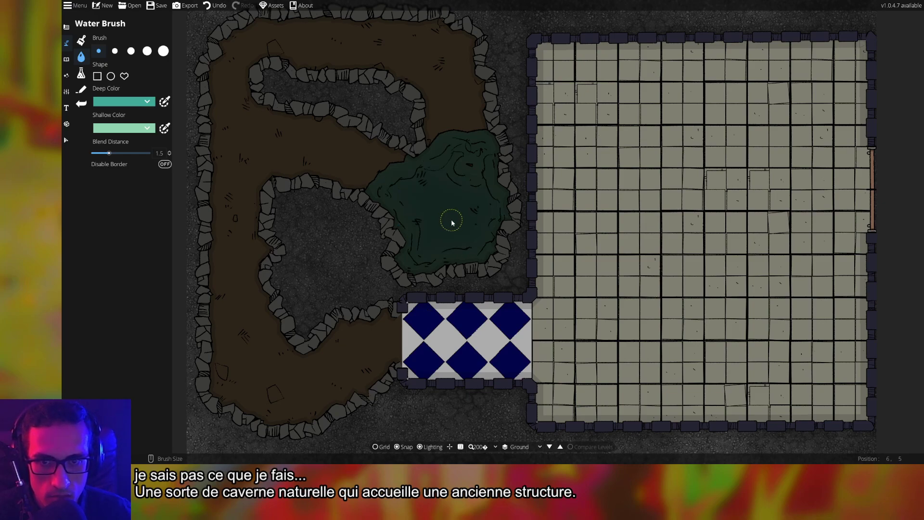
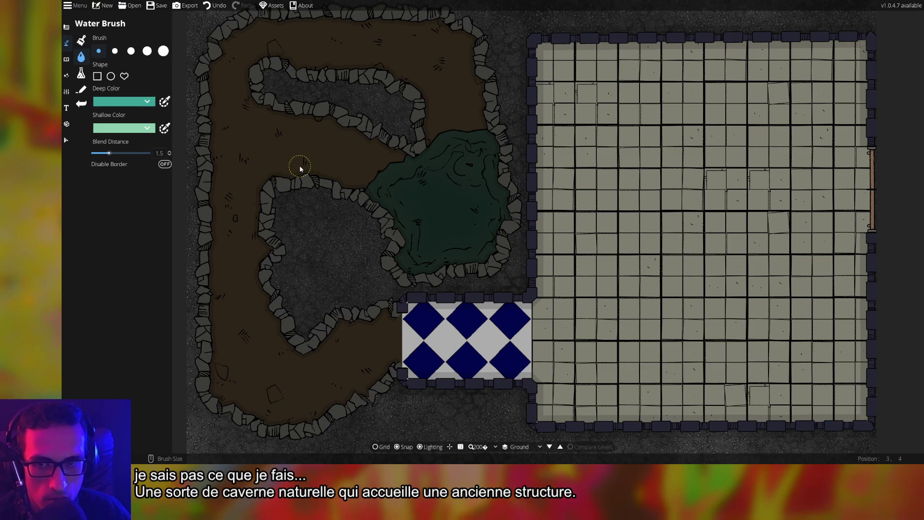
Extend the water west from the pool in two arms along the passage between the two inner rock masses
{"action": "left_click_drag", "start_coordinate": [386, 187], "coordinate": [257, 166]}
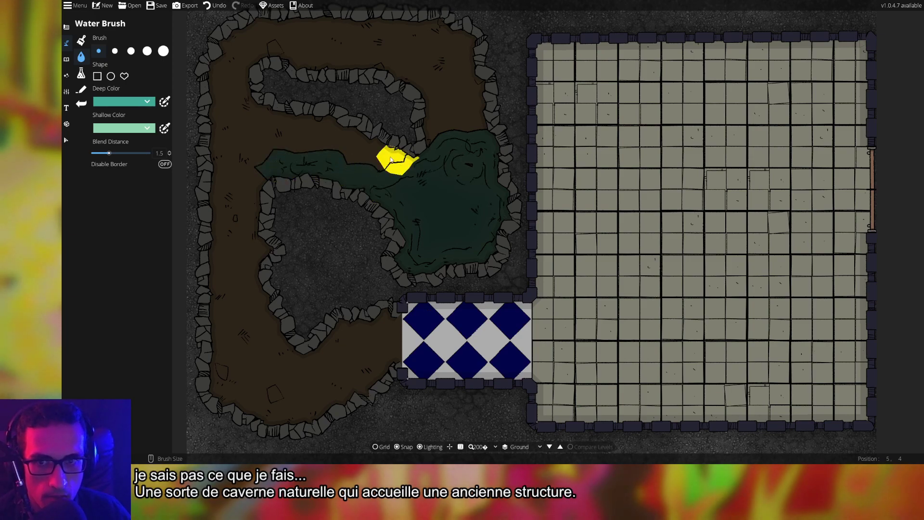
{"action": "left_click_drag", "start_coordinate": [391, 160], "coordinate": [370, 148]}
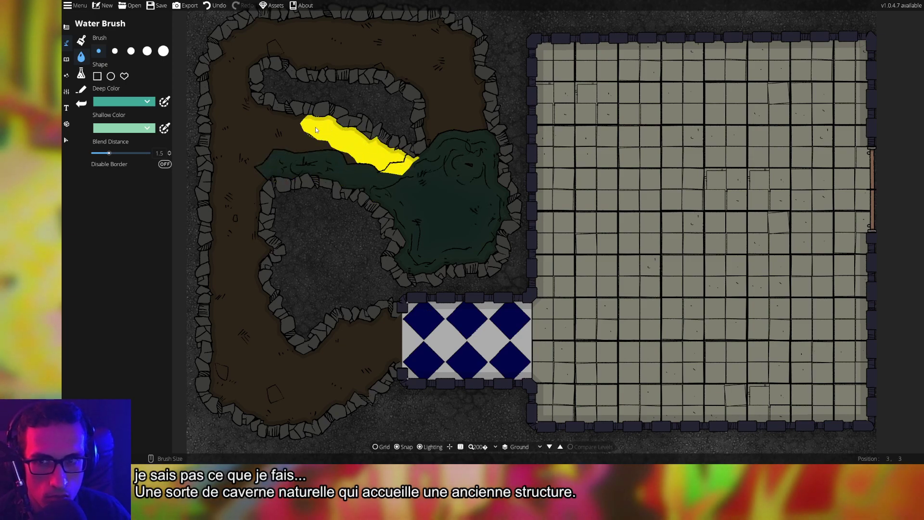
{"action": "left_click_drag", "start_coordinate": [291, 126], "coordinate": [251, 111]}
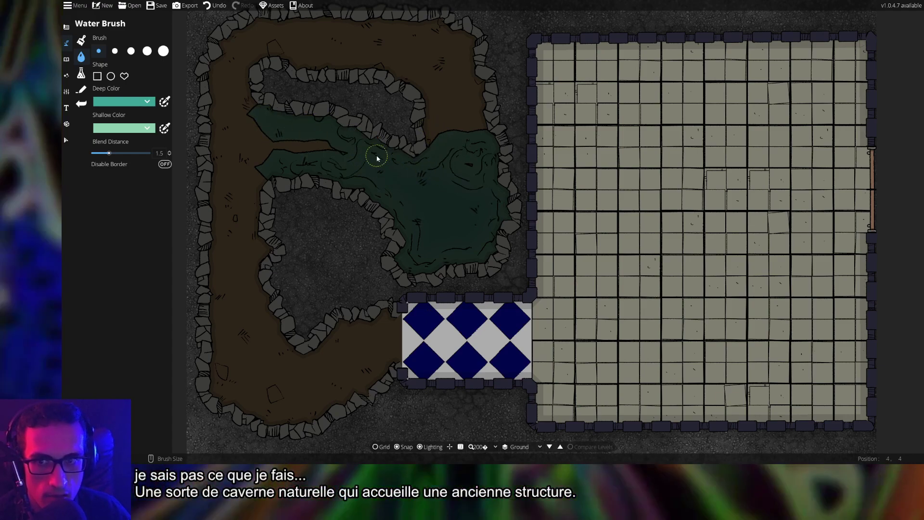
{"action": "left_click_drag", "start_coordinate": [359, 159], "coordinate": [336, 153]}
Extend the water north around the upper rock mass and along the cave's north wall to the northwest corner, leaving dirt patches between
{"action": "left_click_drag", "start_coordinate": [445, 144], "coordinate": [431, 124]}
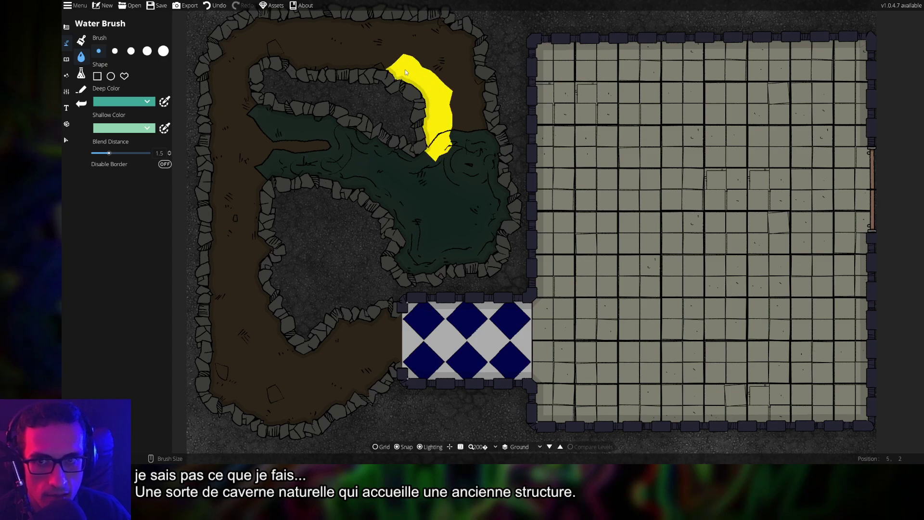
{"action": "left_click_drag", "start_coordinate": [386, 69], "coordinate": [376, 67]}
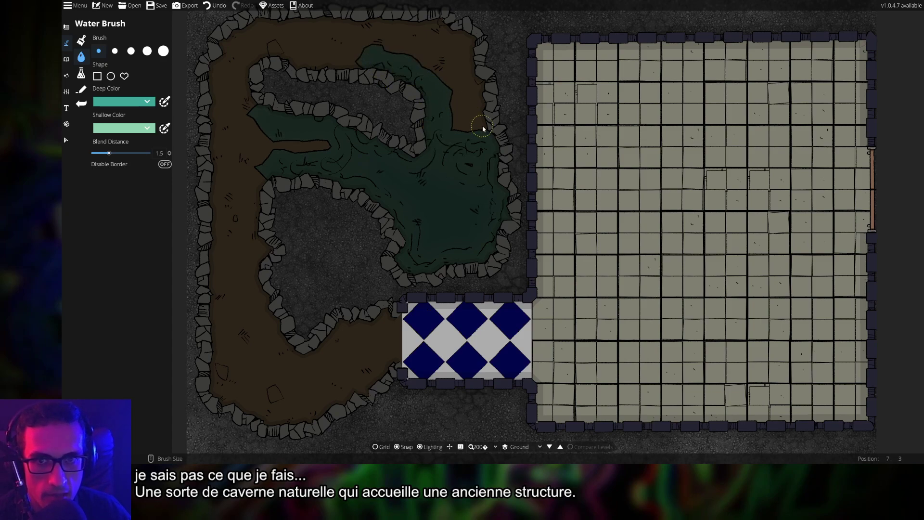
{"action": "left_click_drag", "start_coordinate": [483, 128], "coordinate": [467, 83]}
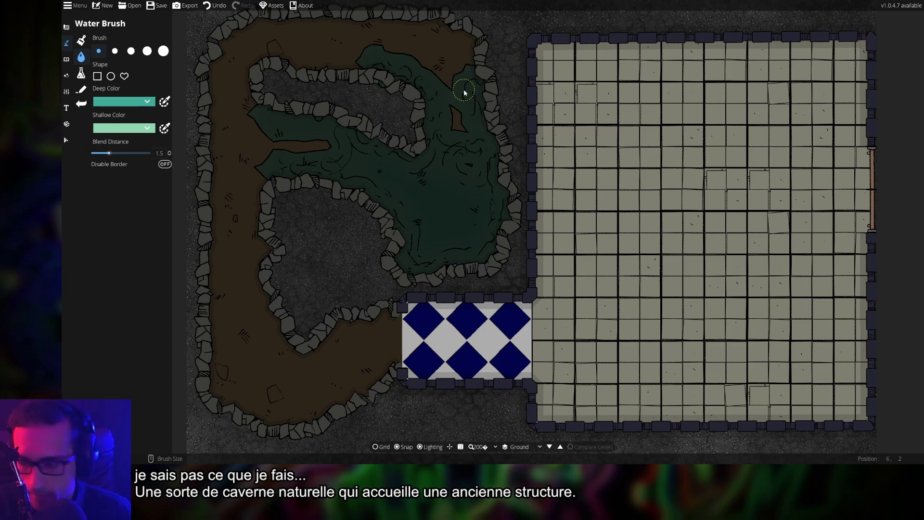
{"action": "mouse_move", "coordinate": [461, 121]}
{"action": "left_mouse_down"}
{"action": "mouse_move", "coordinate": [455, 81]}
{"action": "mouse_move", "coordinate": [428, 67]}
{"action": "mouse_move", "coordinate": [464, 62]}
{"action": "mouse_move", "coordinate": [467, 51]}
{"action": "mouse_move", "coordinate": [446, 32]}
{"action": "mouse_move", "coordinate": [407, 28]}
{"action": "left_mouse_up"}
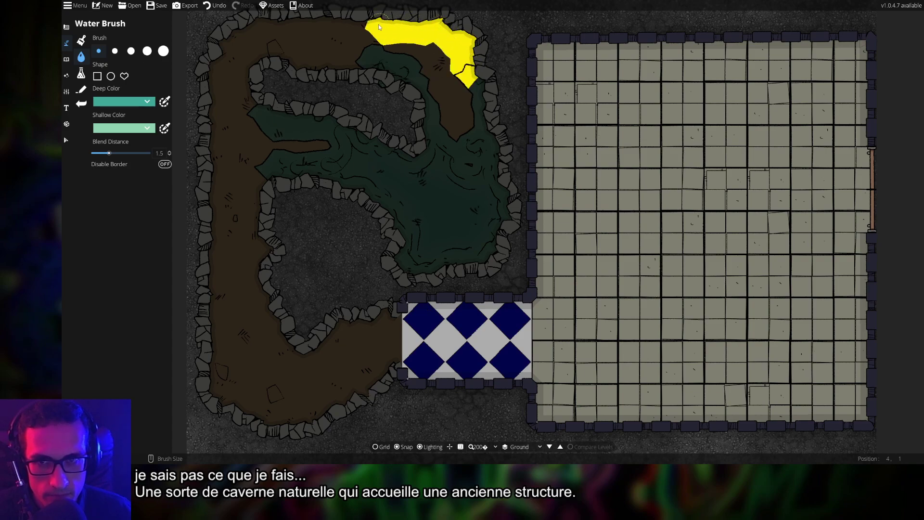
{"action": "mouse_move", "coordinate": [298, 28]}
{"action": "left_mouse_down"}
{"action": "mouse_move", "coordinate": [257, 31]}
{"action": "mouse_move", "coordinate": [226, 50]}
{"action": "left_mouse_up"}
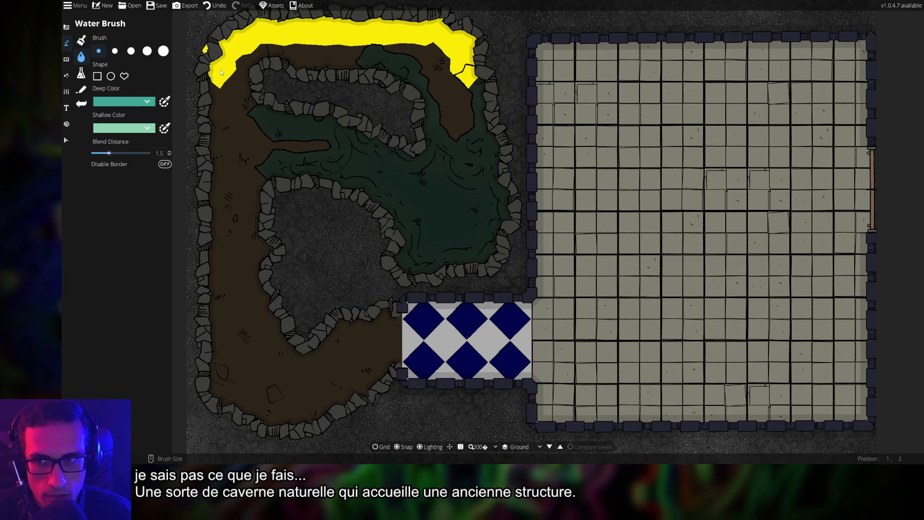
{"action": "left_click_drag", "start_coordinate": [219, 125], "coordinate": [219, 126]}
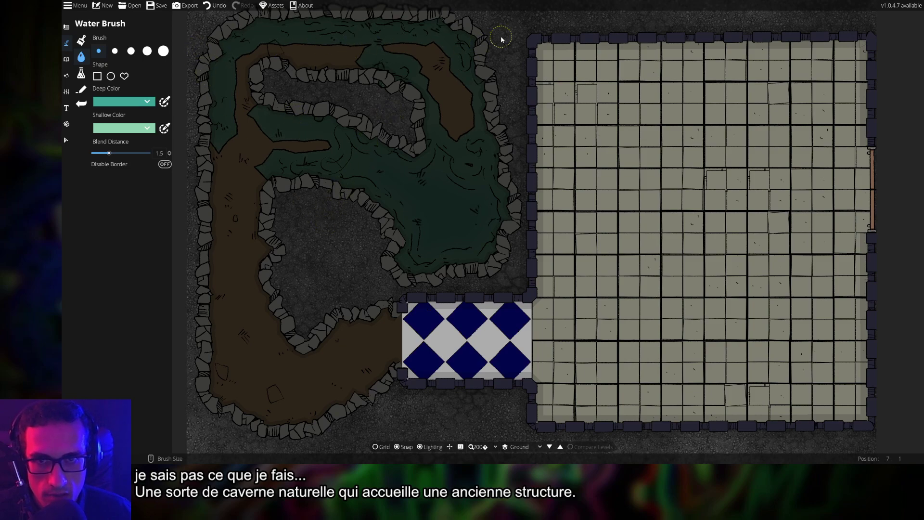
Erase water along the cave's north passage and the passage between the inner rock masses, leaving continuous dirt paths with water edges
{"action": "left_click_drag", "start_coordinate": [508, 80], "coordinate": [522, 112]}
{"action": "mouse_move", "coordinate": [447, 105]}
{"action": "left_mouse_down"}
{"action": "mouse_move", "coordinate": [414, 76]}
{"action": "mouse_move", "coordinate": [366, 63]}
{"action": "mouse_move", "coordinate": [284, 82]}
{"action": "left_mouse_up"}
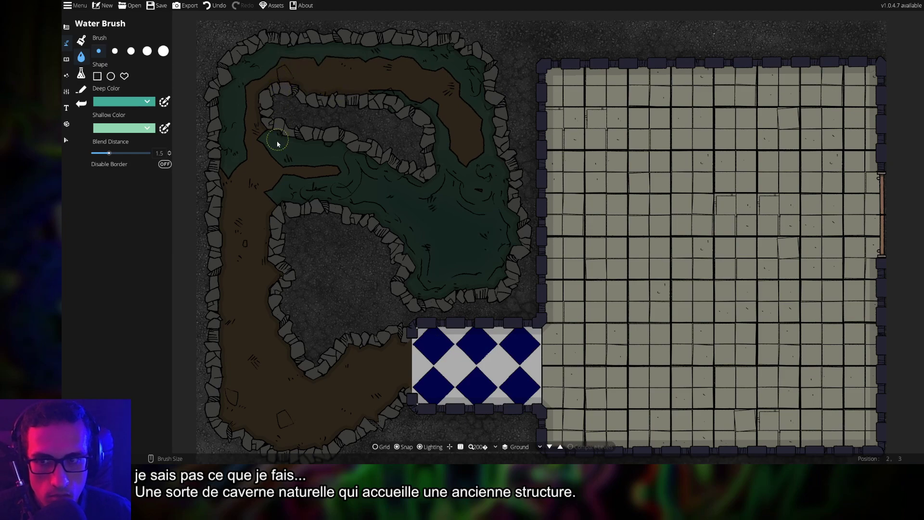
{"action": "mouse_move", "coordinate": [270, 169]}
{"action": "left_mouse_down"}
{"action": "mouse_move", "coordinate": [326, 174]}
{"action": "mouse_move", "coordinate": [387, 202]}
{"action": "left_mouse_up"}
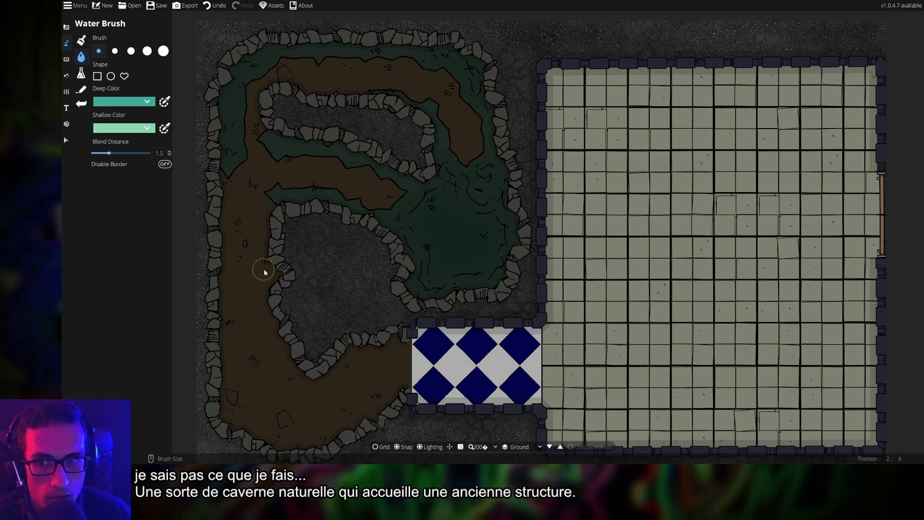
Paint small puddles against the lower rock mass's west side and along the cave's southwest corner
{"action": "left_click_drag", "start_coordinate": [264, 269], "coordinate": [272, 283]}
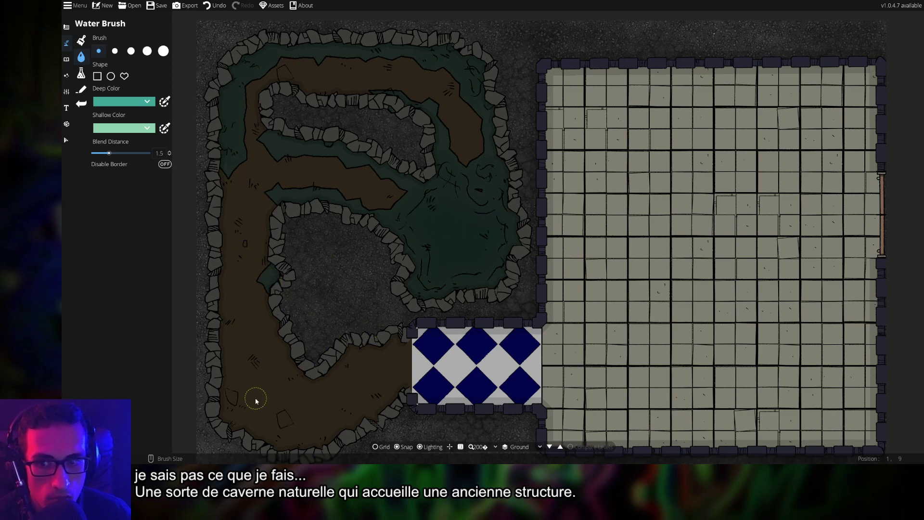
{"action": "mouse_move", "coordinate": [227, 418]}
{"action": "left_mouse_down"}
{"action": "mouse_move", "coordinate": [284, 440]}
{"action": "mouse_move", "coordinate": [273, 443]}
{"action": "mouse_move", "coordinate": [293, 441]}
{"action": "left_mouse_up"}
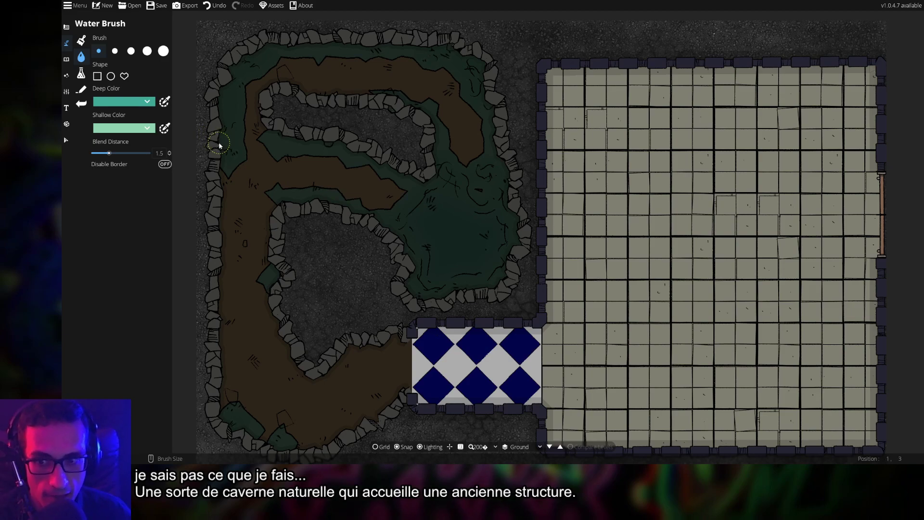
Try the lava material on the tiled room's floor with the Material Brush, and undo it
{"action": "left_click", "coordinate": [143, 102]}
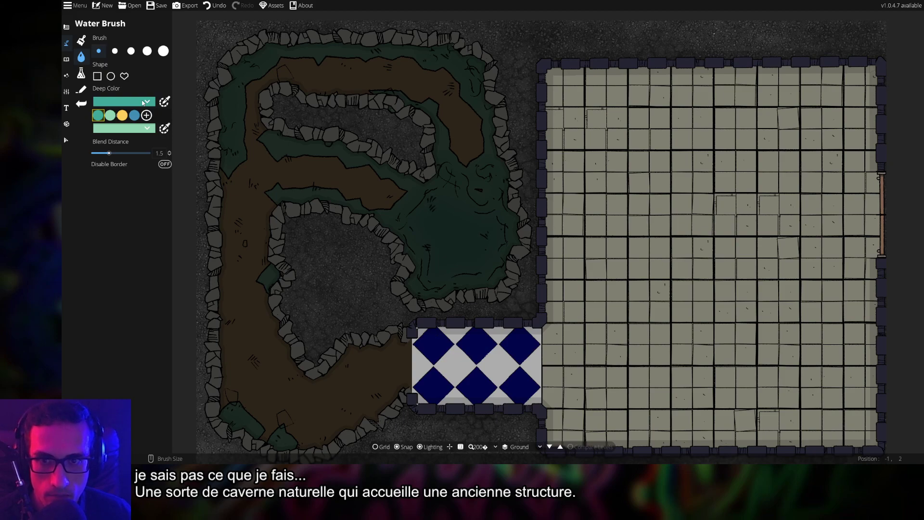
{"action": "left_click", "coordinate": [143, 102]}
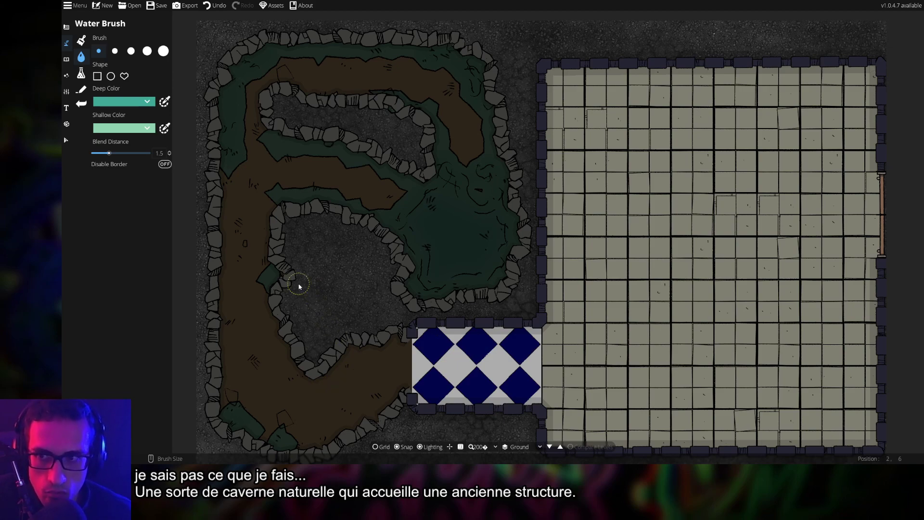
{"action": "left_click", "coordinate": [81, 89]}
{"action": "left_click", "coordinate": [80, 75]}
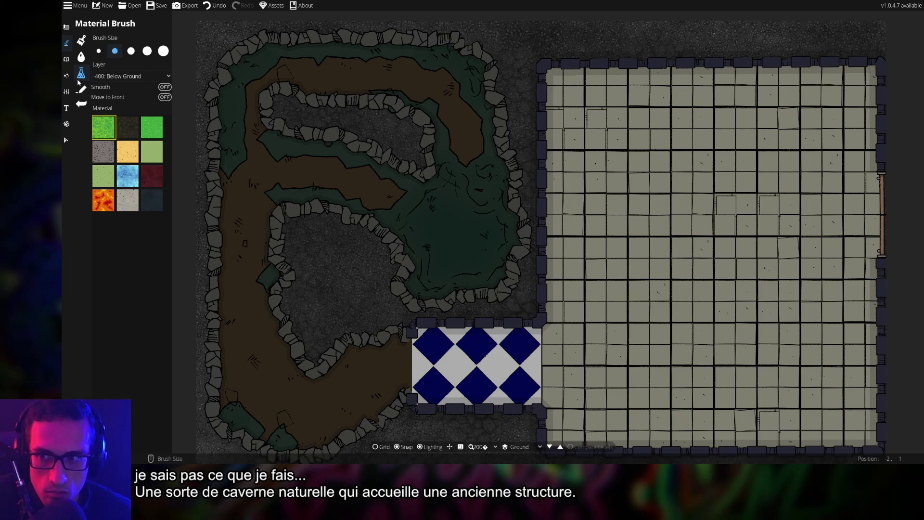
{"action": "left_click", "coordinate": [104, 208]}
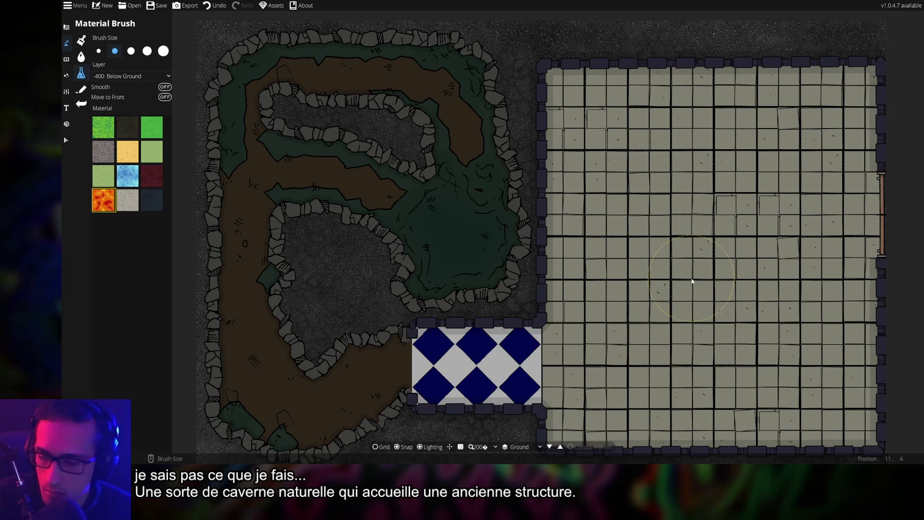
{"action": "key", "text": "ctrl+z"}
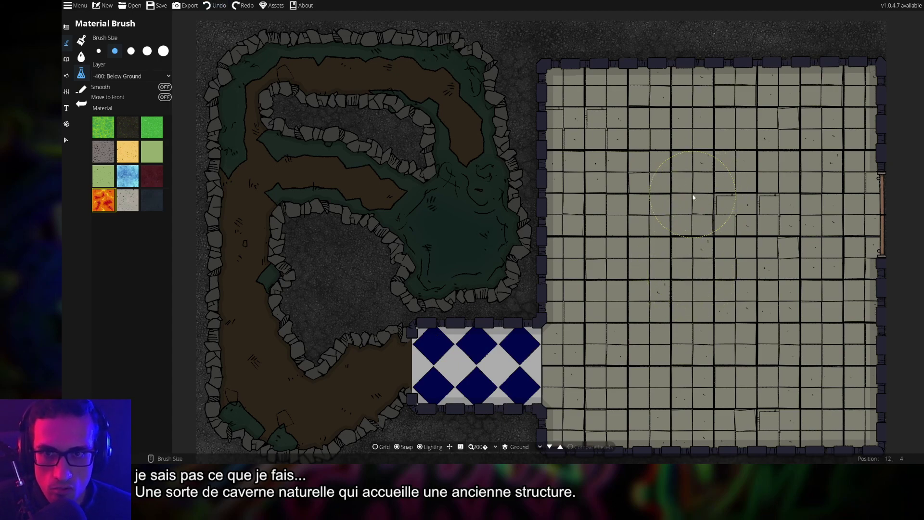
Return to the Water Brush, add a small water patch on the north side of the upper rock mass, and save the map
{"action": "left_click", "coordinate": [81, 57]}
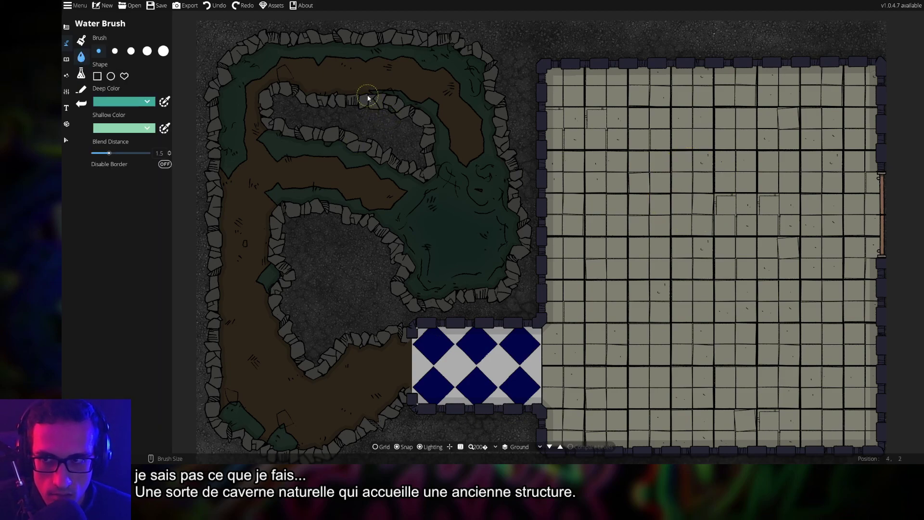
{"action": "mouse_move", "coordinate": [368, 97]}
{"action": "left_mouse_down"}
{"action": "mouse_move", "coordinate": [361, 88]}
{"action": "mouse_move", "coordinate": [355, 96]}
{"action": "left_mouse_up"}
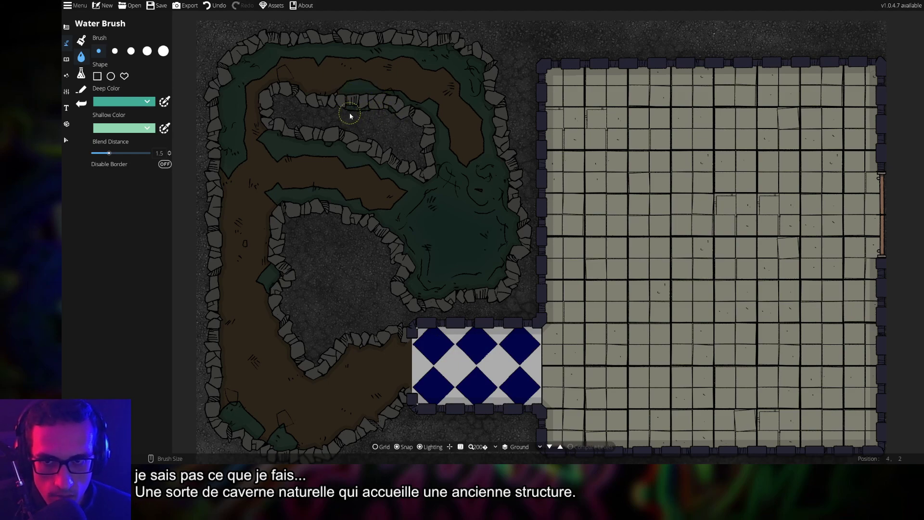
{"action": "left_click_drag", "start_coordinate": [354, 118], "coordinate": [382, 122]}
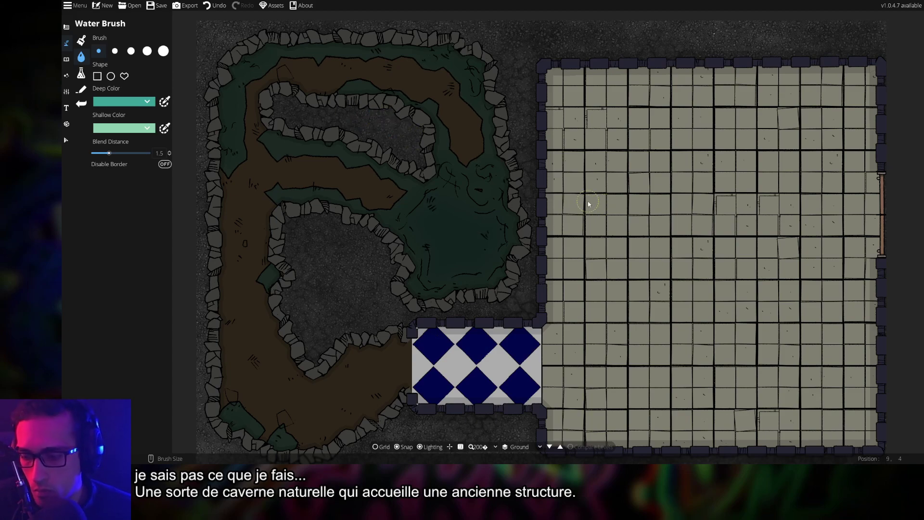
{"action": "key", "text": "ctrl+s"}
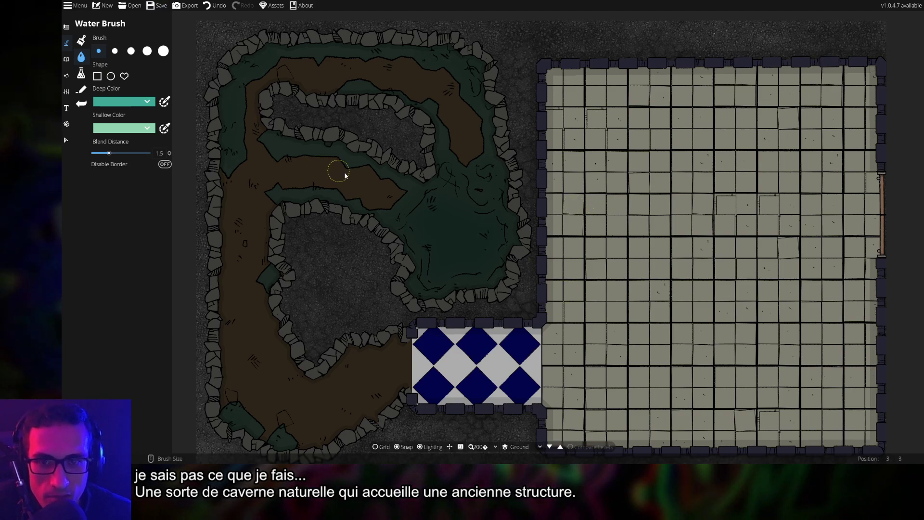
Switch to the Path Tool
{"action": "left_click", "coordinate": [83, 84]}
{"action": "left_click", "coordinate": [81, 75]}
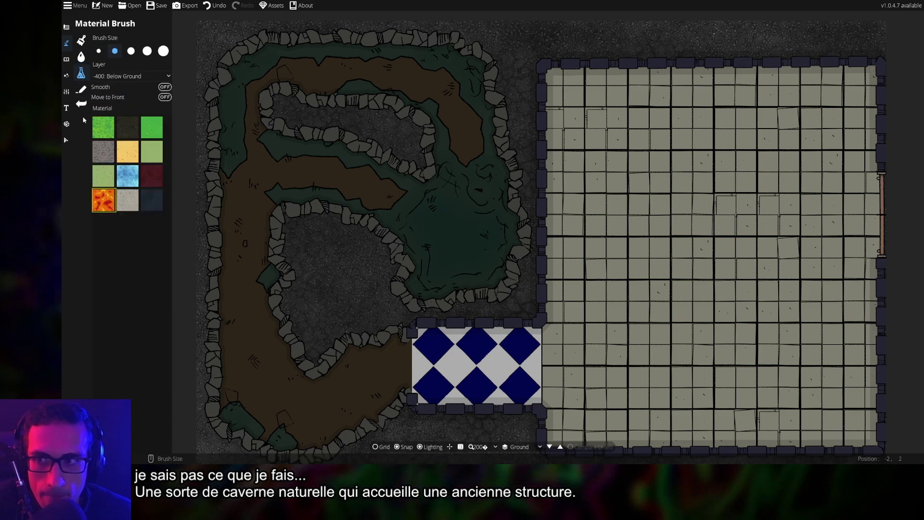
{"action": "left_click", "coordinate": [84, 90]}
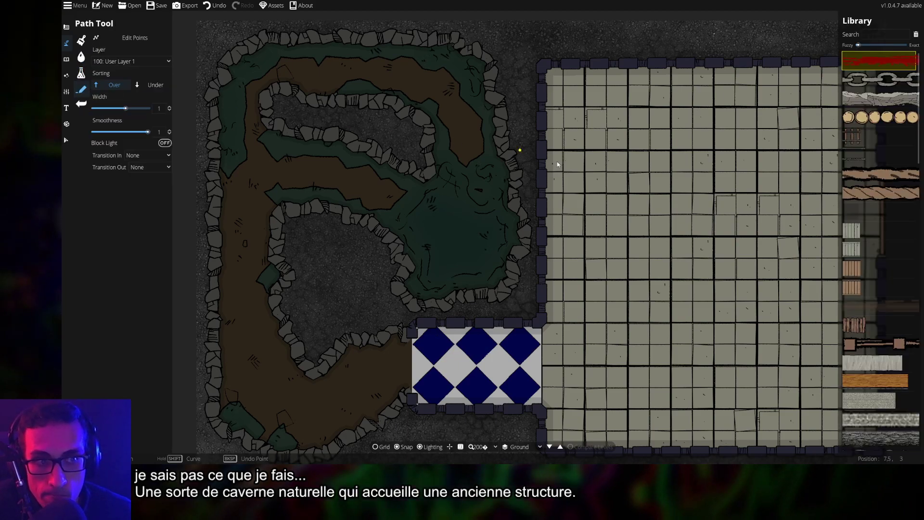
Try the borderless grey stair path at width 1, at the corridor's northeast corner and centred on its room opening, undoing both
{"action": "left_click", "coordinate": [861, 230]}
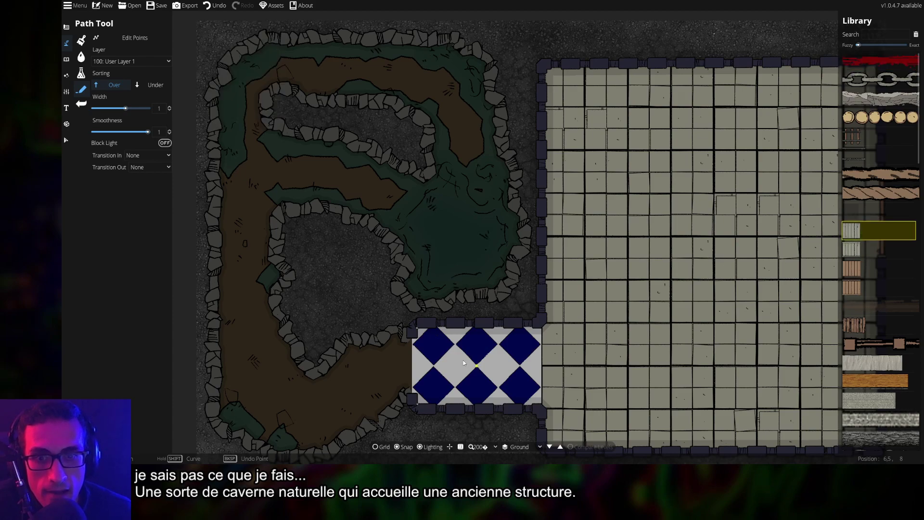
{"action": "left_click", "coordinate": [549, 323]}
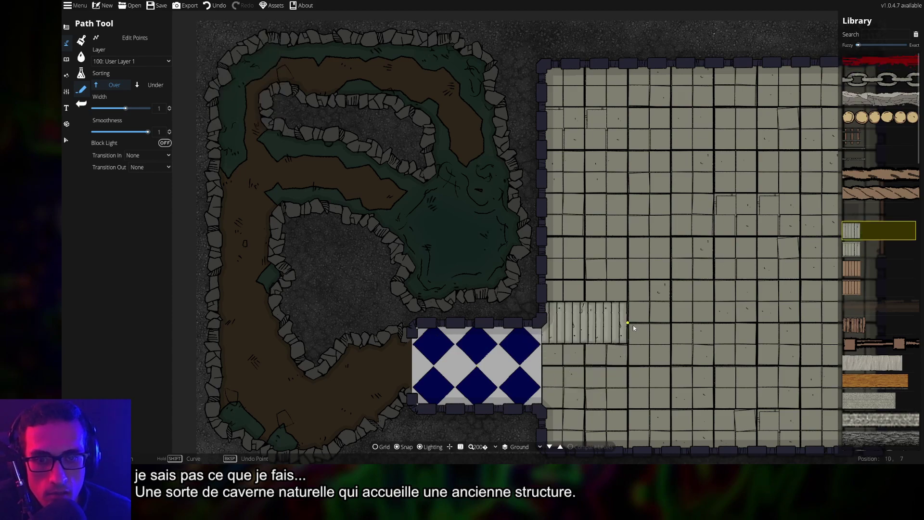
{"action": "key", "text": "ctrl+z"}
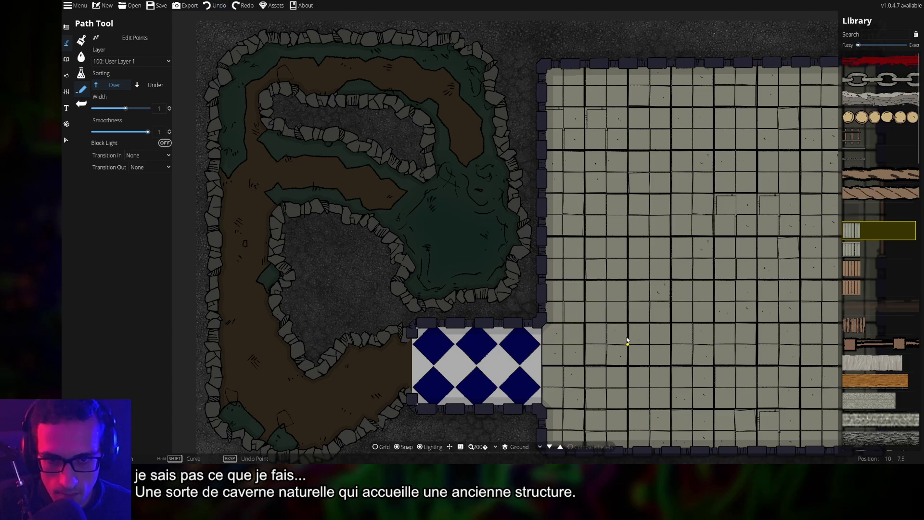
{"action": "scroll", "coordinate": [638, 336], "scroll_direction": "up", "scroll_amount": 5}
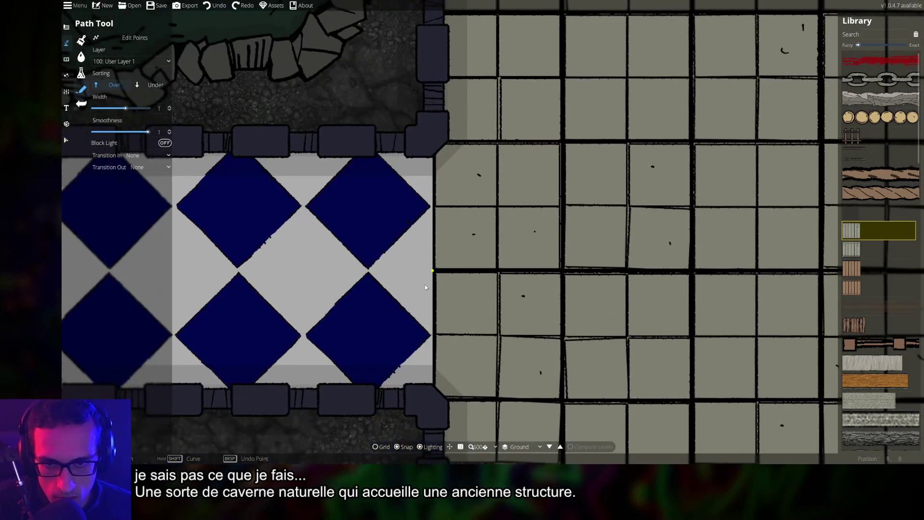
{"action": "left_click", "coordinate": [425, 287]}
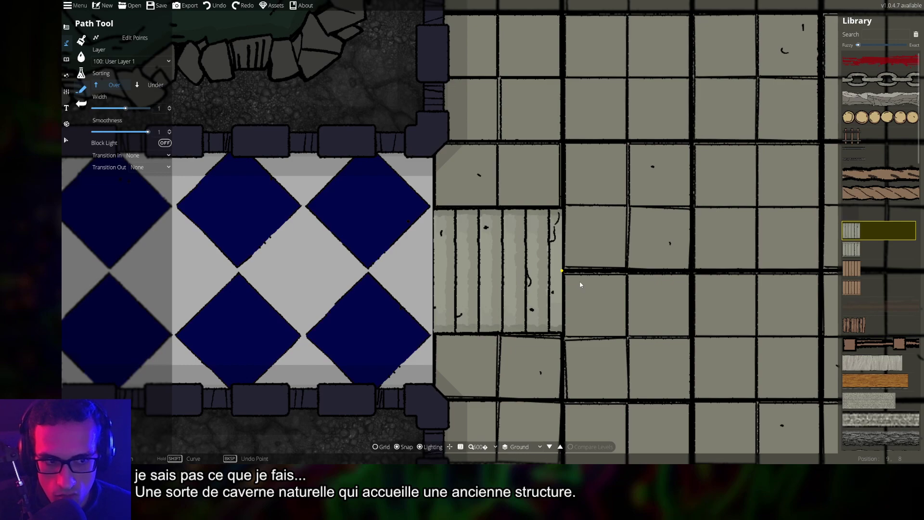
{"action": "scroll", "coordinate": [617, 290], "scroll_direction": "down", "scroll_amount": 5}
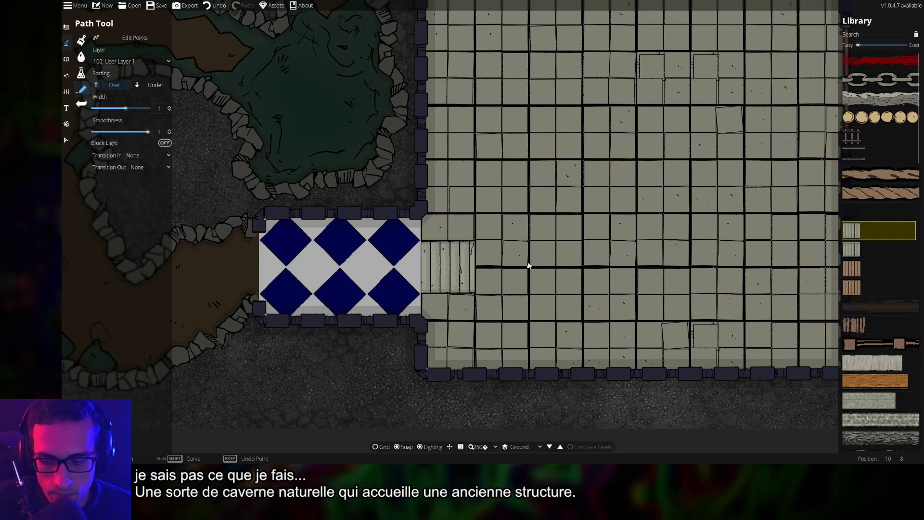
{"action": "key", "text": "ctrl+z"}
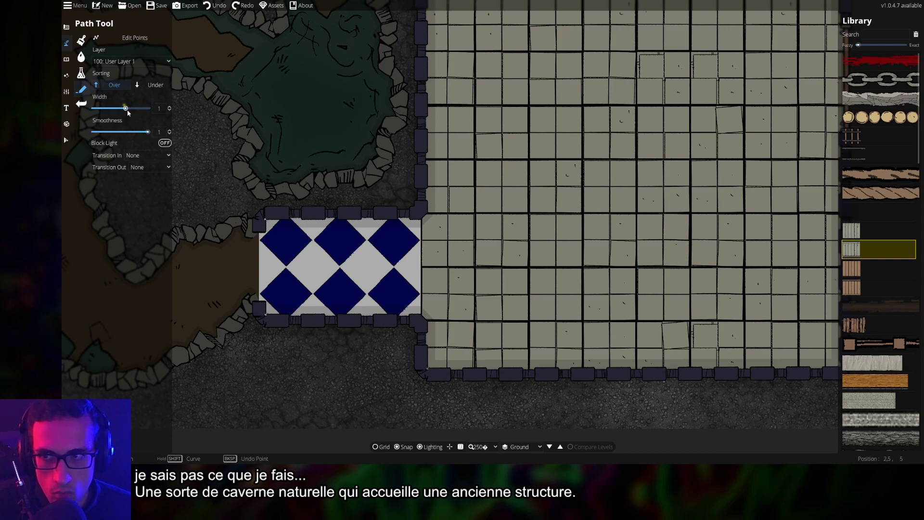
Set the path width to 2 and lay the bordered grey stairs one tile into the room, centred on the corridor's opening
{"action": "left_click_drag", "start_coordinate": [125, 108], "coordinate": [132, 108]}
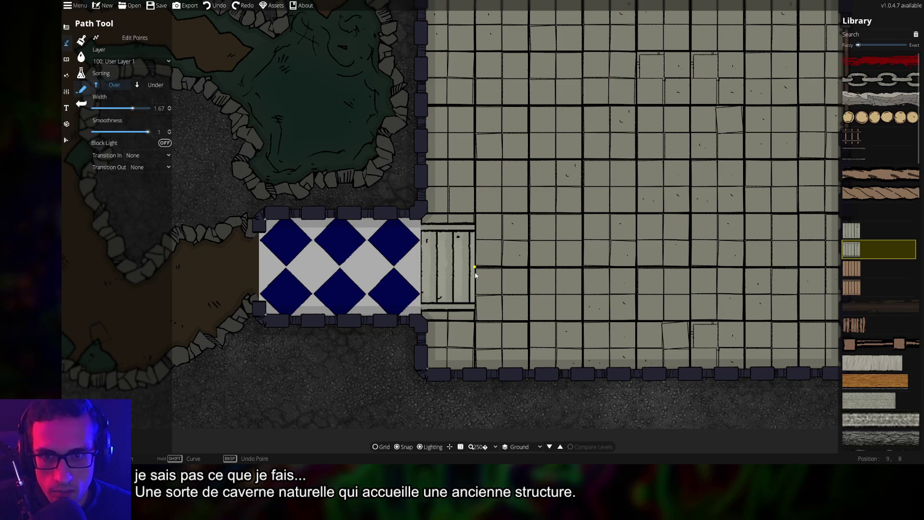
{"action": "double_click", "coordinate": [161, 108]}
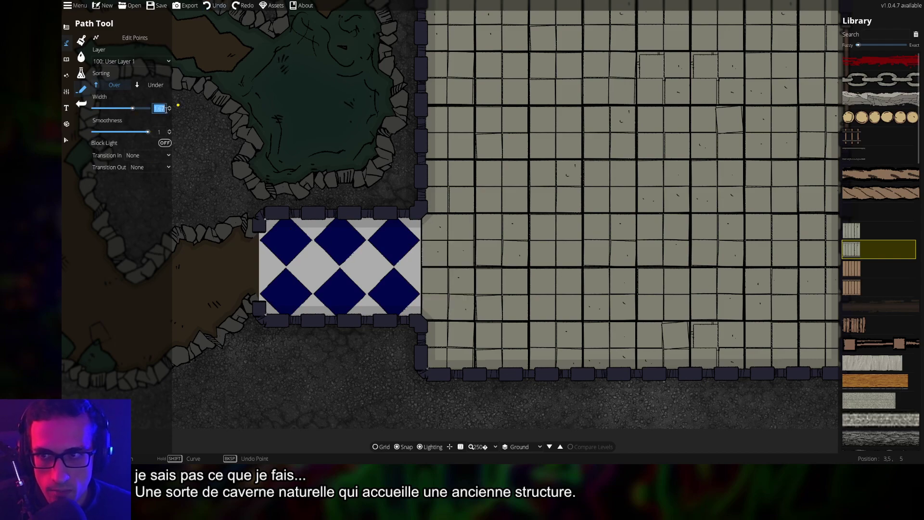
{"action": "type", "text": "2"}
{"action": "key", "text": "Return"}
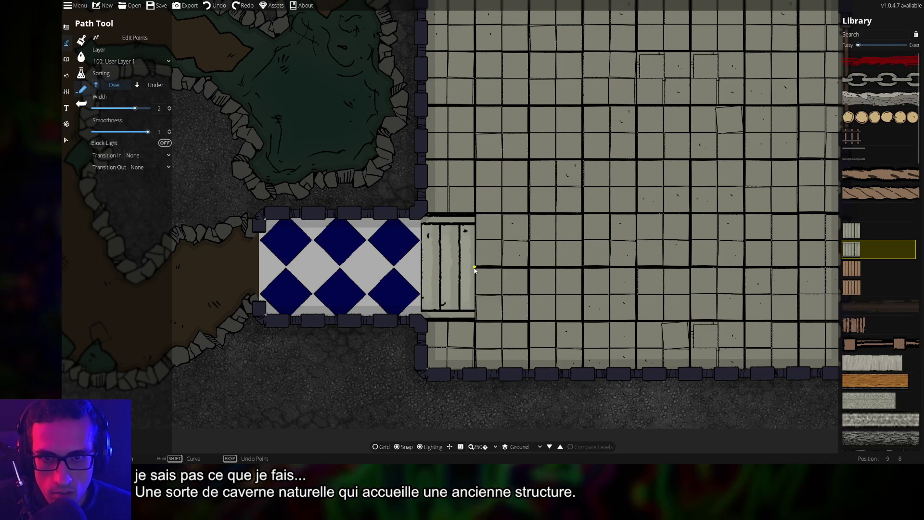
{"action": "left_click", "coordinate": [474, 267]}
{"action": "left_click_drag", "start_coordinate": [591, 299], "coordinate": [606, 256]}
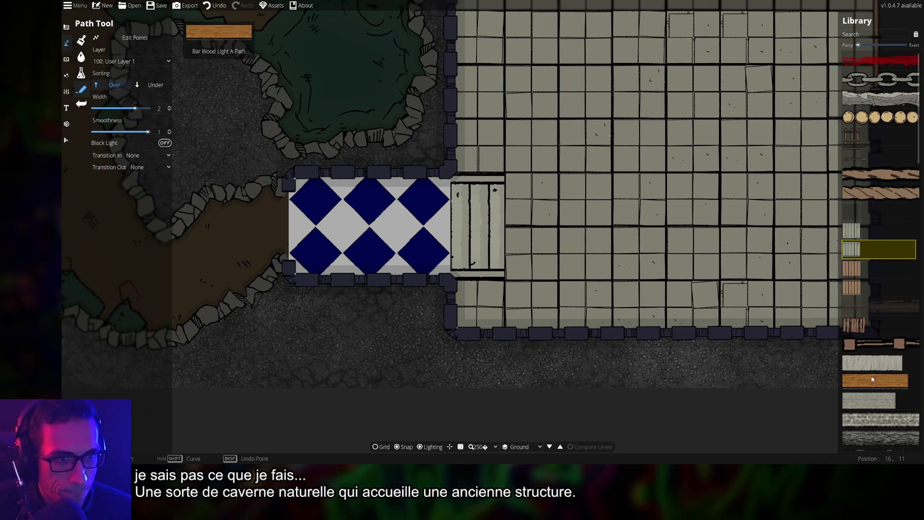
Browse the path library and try the round beige path and the chain path on the room's tiled floor, undoing each
{"action": "scroll", "coordinate": [872, 369], "scroll_direction": "down", "scroll_amount": 5}
{"action": "scroll", "coordinate": [880, 316], "scroll_direction": "down", "scroll_amount": 1}
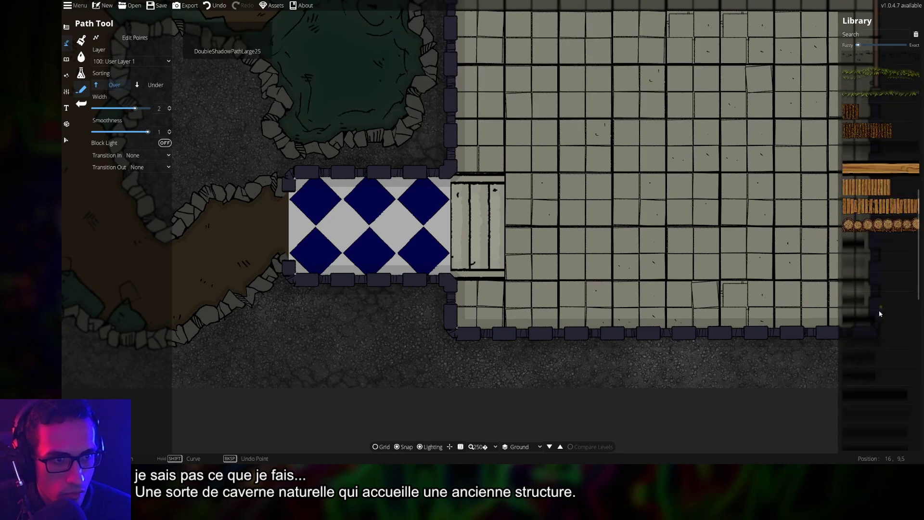
{"action": "scroll", "coordinate": [882, 312], "scroll_direction": "up", "scroll_amount": 6}
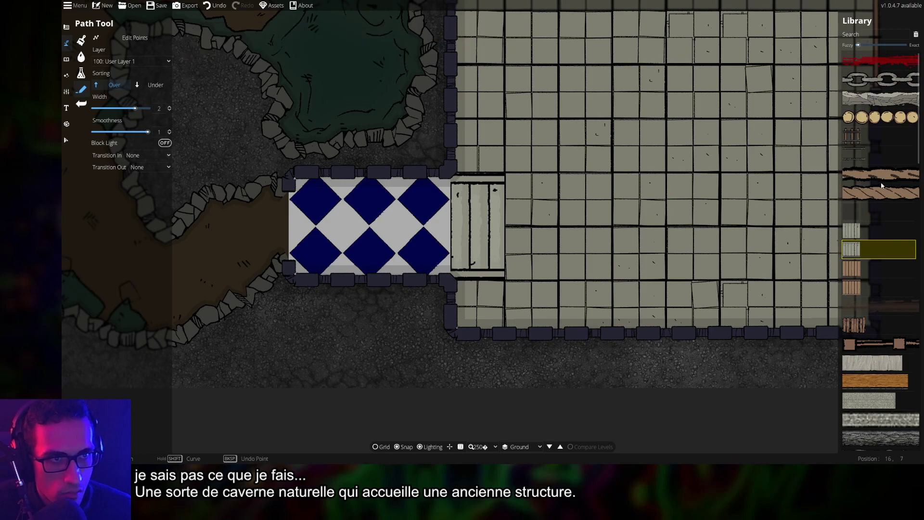
{"action": "left_click", "coordinate": [590, 189]}
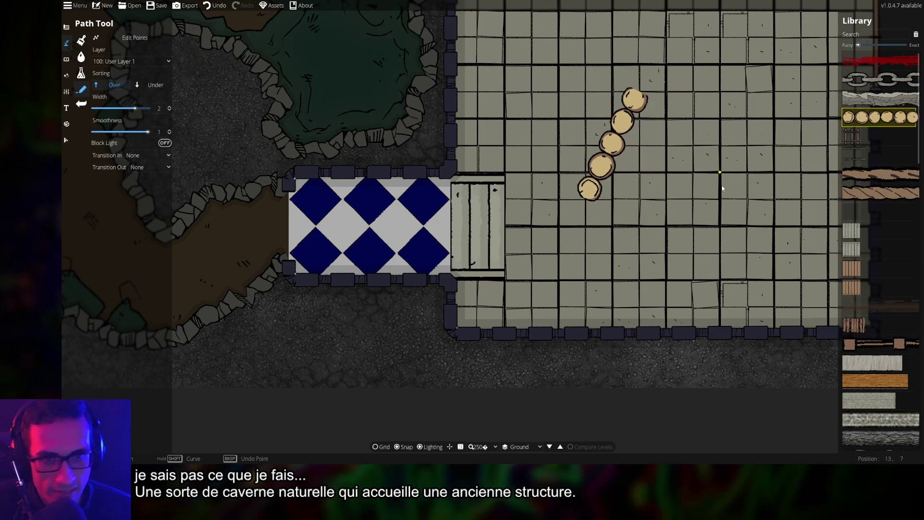
{"action": "key", "text": "ctrl+z"}
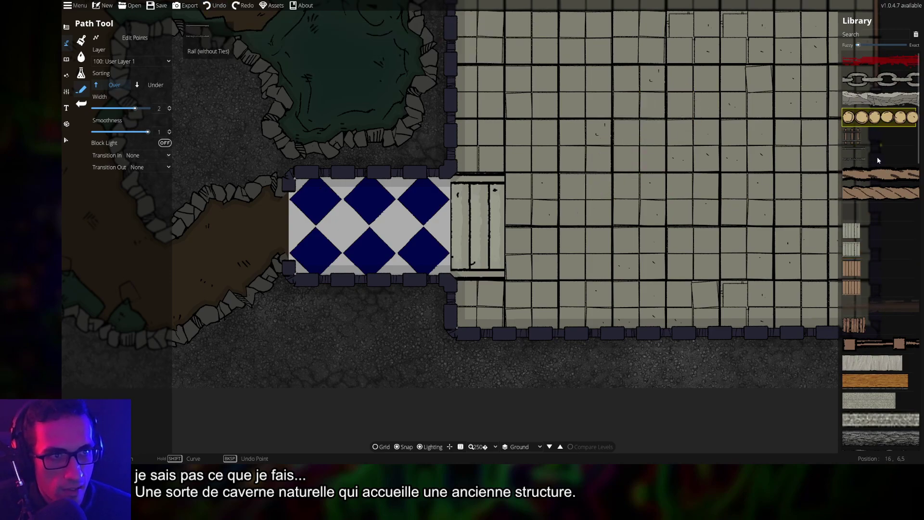
{"action": "left_click", "coordinate": [879, 80]}
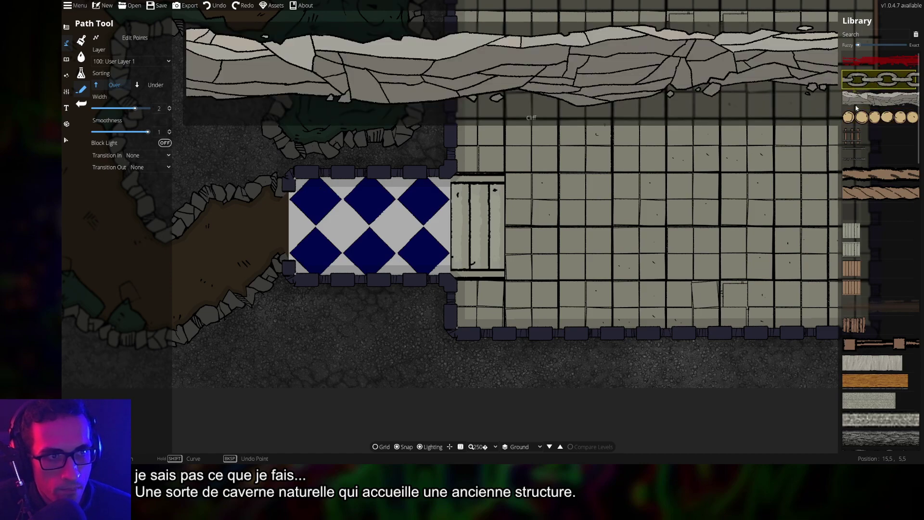
{"action": "left_click", "coordinate": [612, 172]}
{"action": "key", "text": "ctrl+z"}
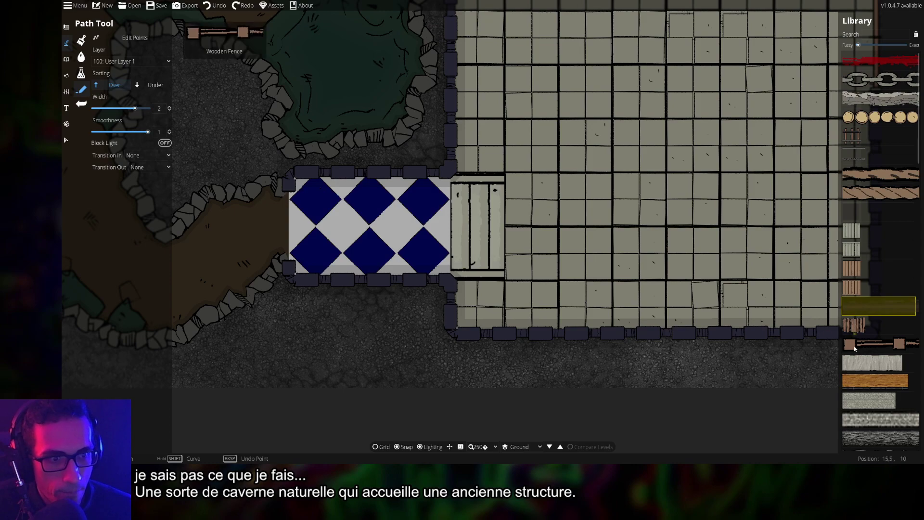
Try the speckled grey stone path at width 2 across the tiled room's floor, then undo it
{"action": "left_click", "coordinate": [854, 325]}
{"action": "left_click_drag", "start_coordinate": [508, 224], "coordinate": [667, 243]}
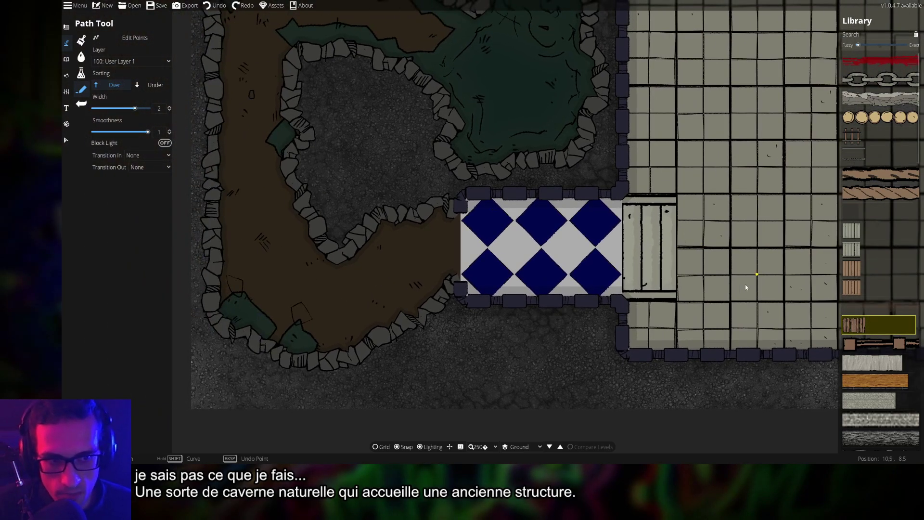
{"action": "scroll", "coordinate": [866, 183], "scroll_direction": "down", "scroll_amount": 4}
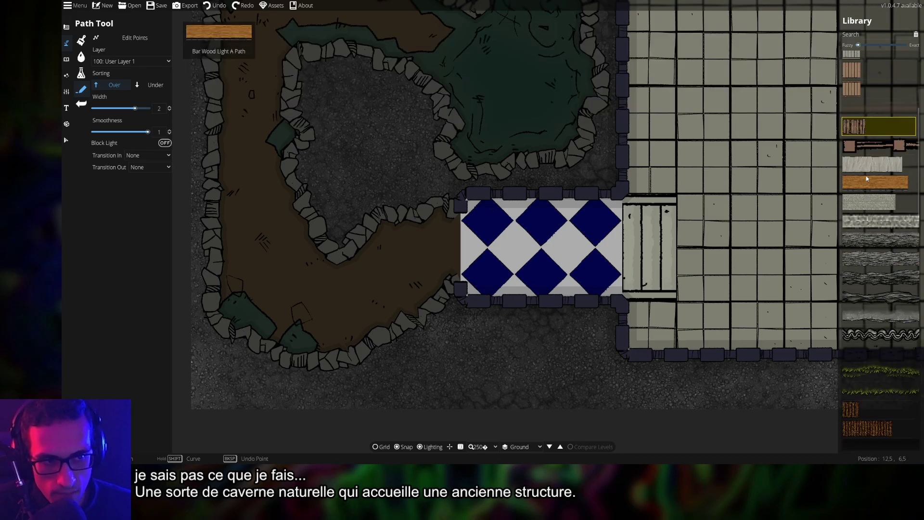
{"action": "left_click", "coordinate": [880, 221]}
{"action": "left_click", "coordinate": [758, 271]}
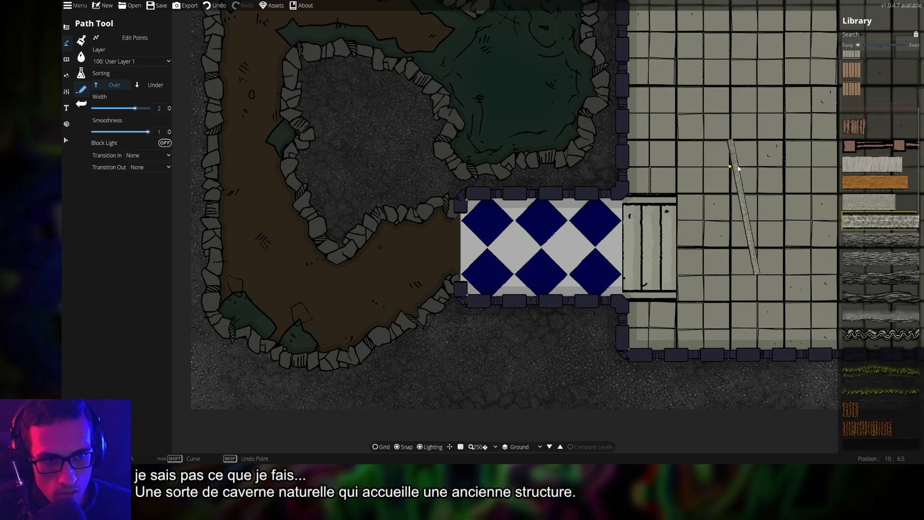
{"action": "scroll", "coordinate": [622, 240], "scroll_direction": "up", "scroll_amount": 5}
{"action": "key", "text": "ctrl+z"}
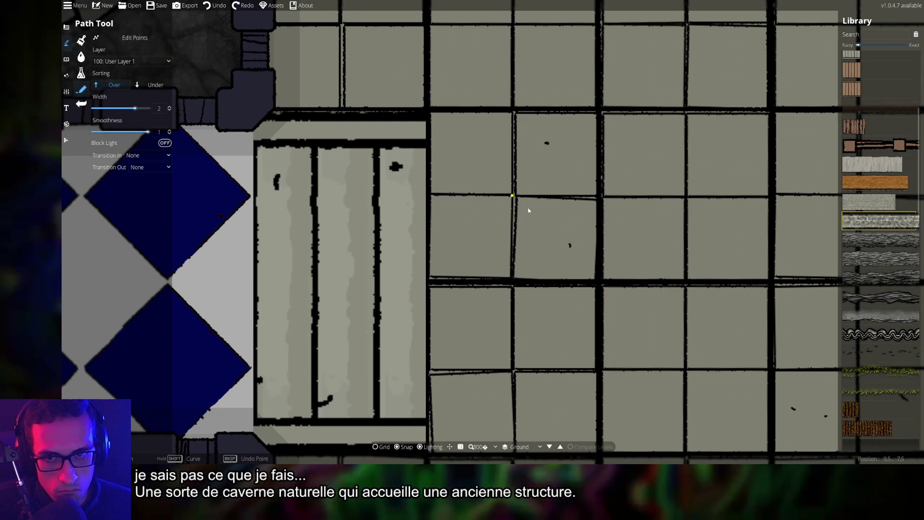
Try edging the stairs' north and south sides with one-tile strips of the speckled grey stone path
{"action": "left_click", "coordinate": [479, 271]}
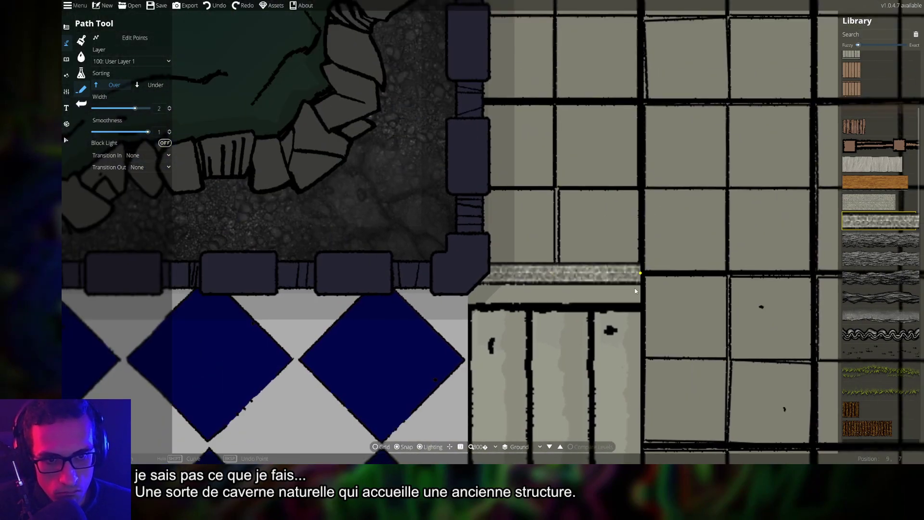
{"action": "scroll", "coordinate": [648, 297], "scroll_direction": "down", "scroll_amount": 3}
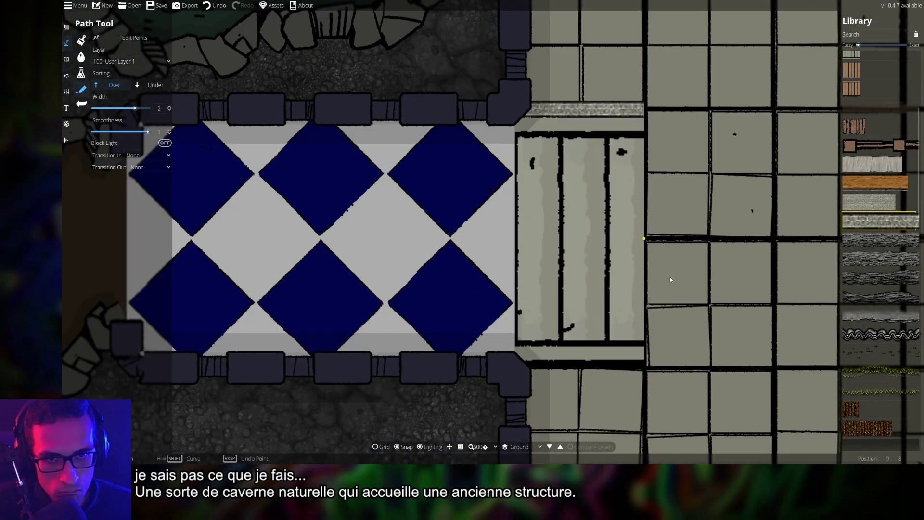
{"action": "scroll", "coordinate": [658, 214], "scroll_direction": "up", "scroll_amount": 1}
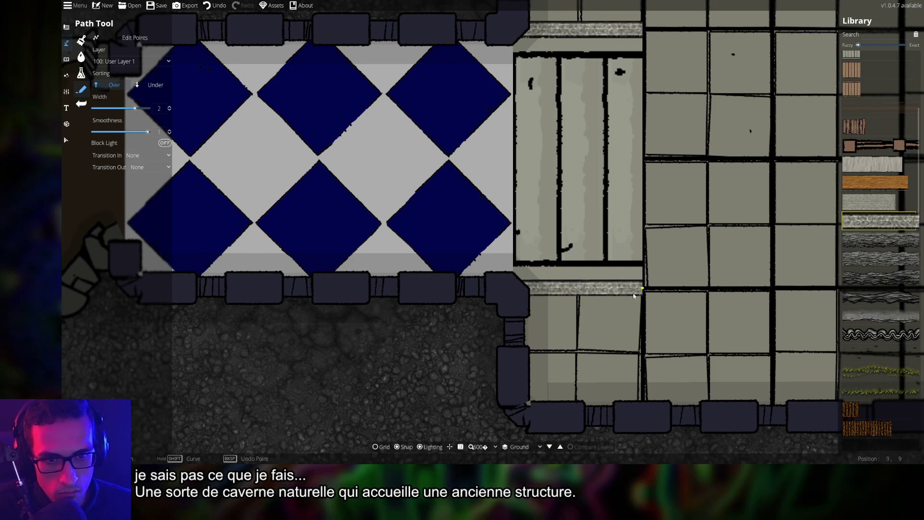
{"action": "key", "text": "Up"}
{"action": "key", "text": "Right"}
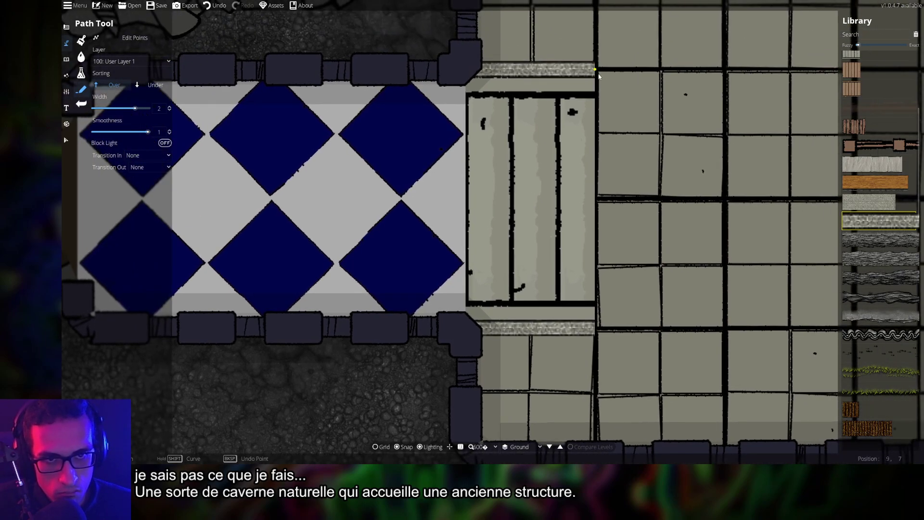
{"action": "left_click", "coordinate": [599, 76]}
{"action": "key", "text": "ctrl+z"}
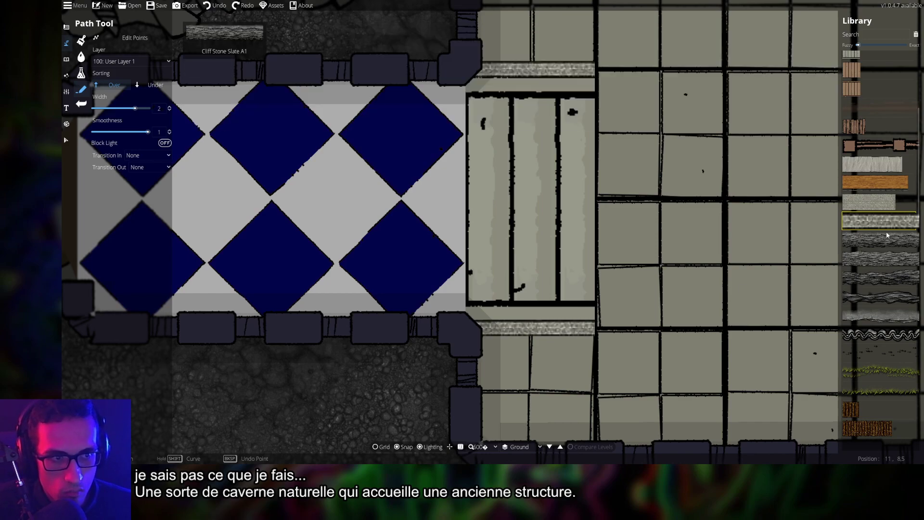
Try the wrinkled cloth path three tiles east from the stairs, then undo it and both stone strips
{"action": "left_click", "coordinate": [872, 164]}
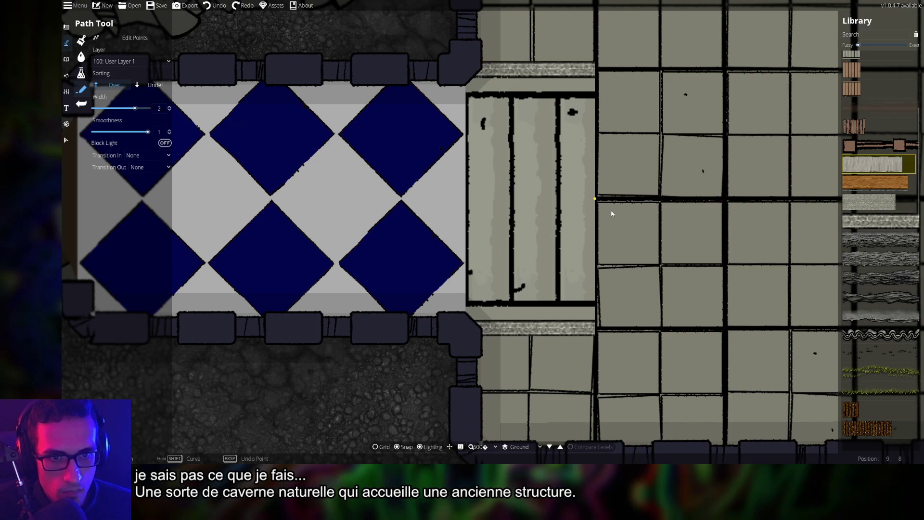
{"action": "key", "text": "Right"}
{"action": "key", "text": "Right"}
{"action": "key", "text": "Right"}
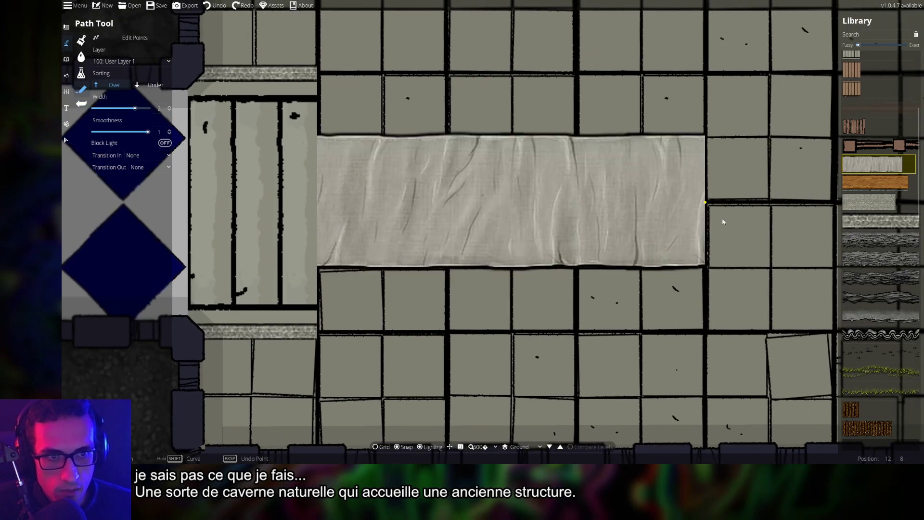
{"action": "right_click", "coordinate": [723, 221]}
{"action": "scroll", "coordinate": [553, 339], "scroll_direction": "down", "scroll_amount": 5}
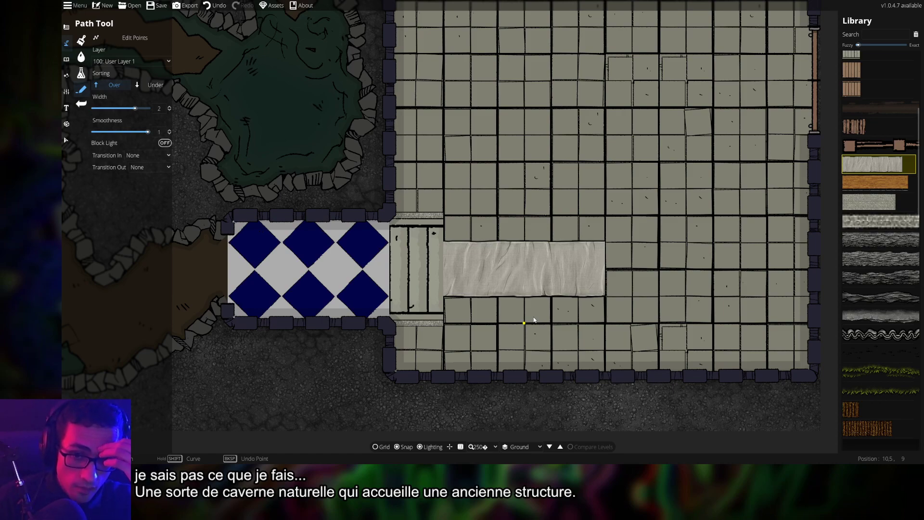
{"action": "key", "text": "ctrl+z"}
{"action": "key", "text": "ctrl+z"}
{"action": "key", "text": "ctrl+z"}
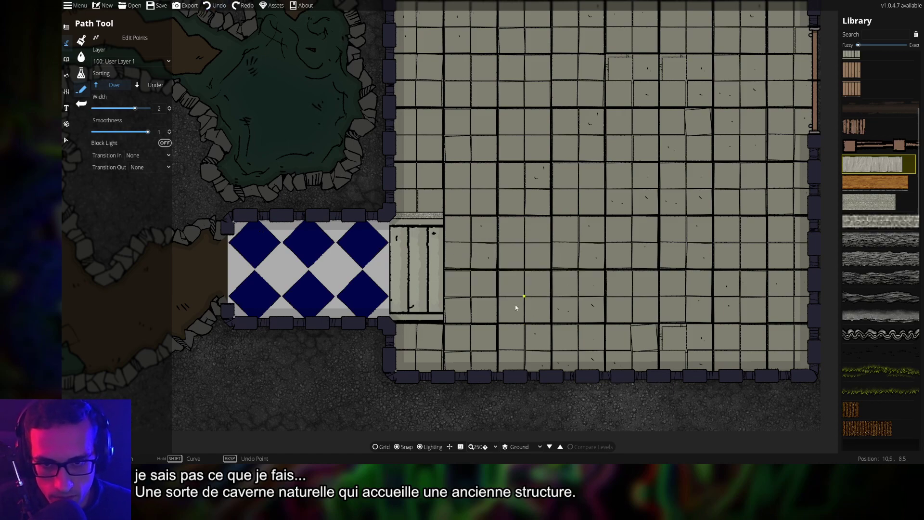
Choose the ShadowPathSmall50 path and try it at width 2 along the stairs' east edge, undoing that shadow
{"action": "key", "text": "Left"}
{"action": "key", "text": "Down"}
{"action": "scroll", "coordinate": [529, 263], "scroll_direction": "up", "scroll_amount": 5}
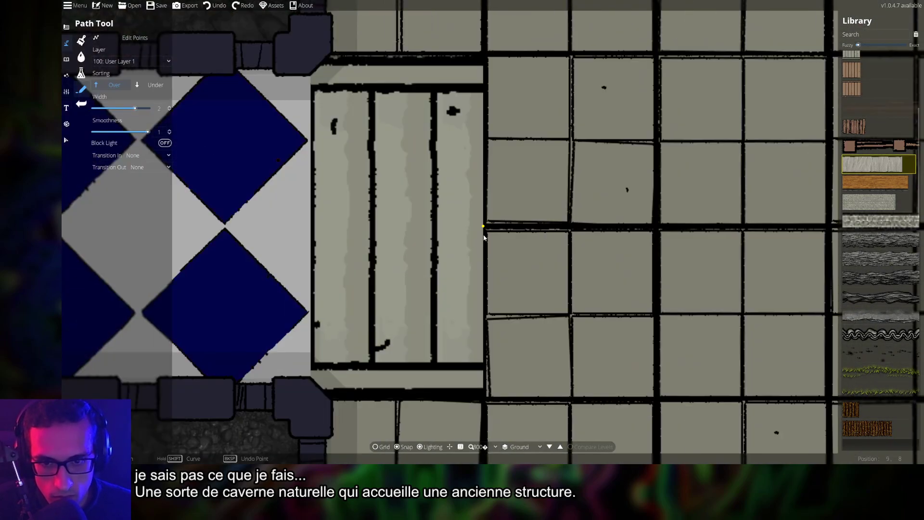
{"action": "scroll", "coordinate": [905, 222], "scroll_direction": "down", "scroll_amount": 5}
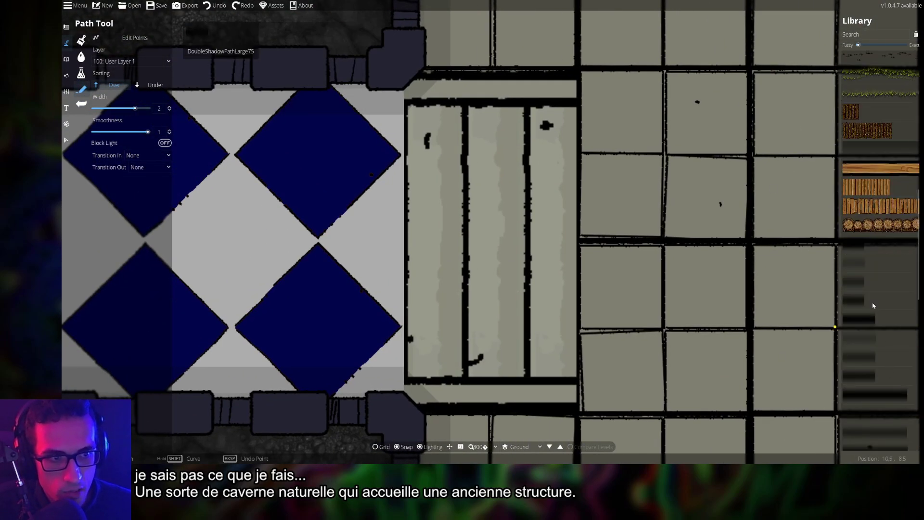
{"action": "left_click", "coordinate": [878, 262]}
{"action": "scroll", "coordinate": [885, 371], "scroll_direction": "down", "scroll_amount": 4}
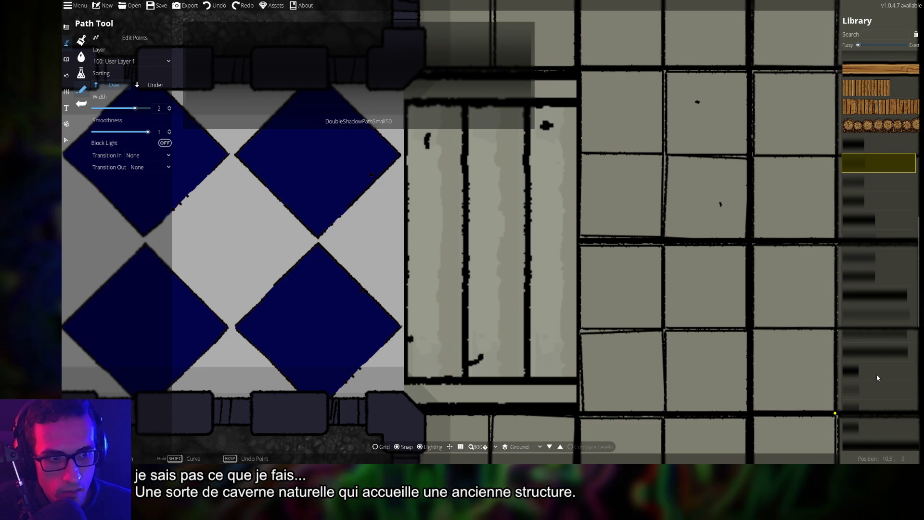
{"action": "scroll", "coordinate": [878, 337], "scroll_direction": "down", "scroll_amount": 5}
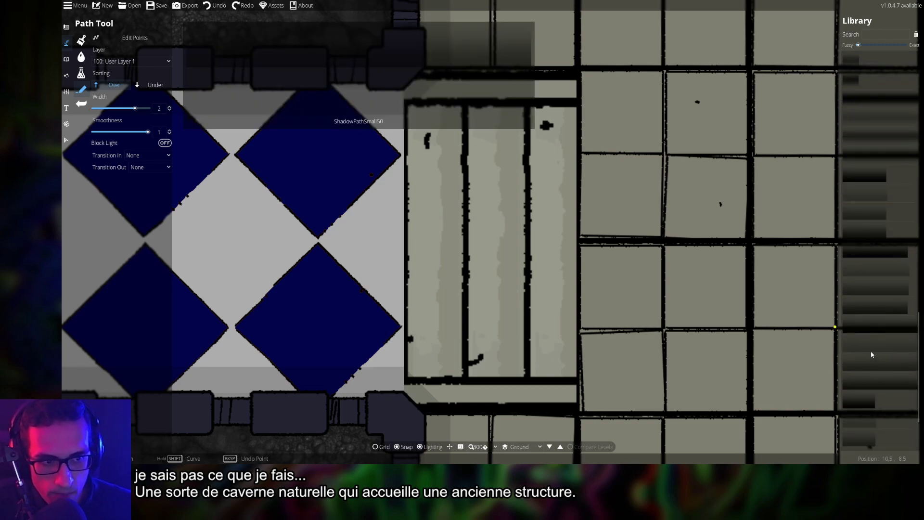
{"action": "left_click", "coordinate": [872, 356]}
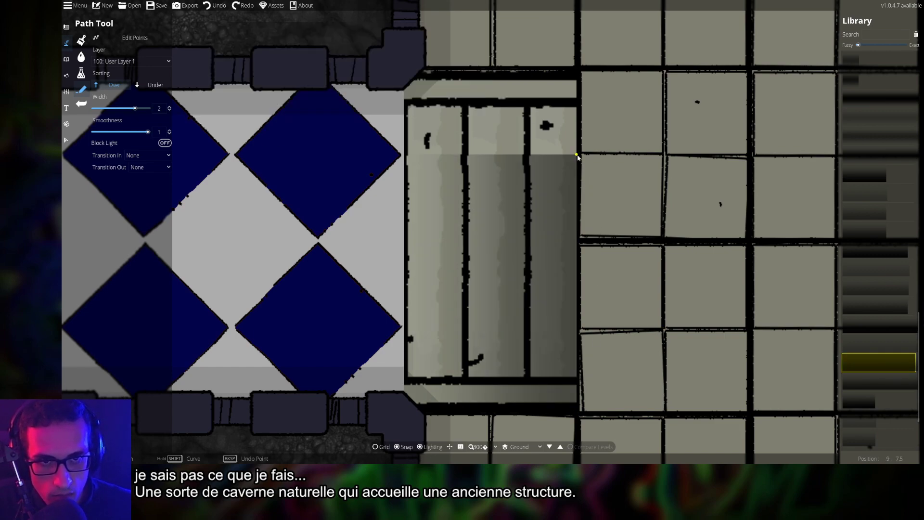
{"action": "left_click", "coordinate": [585, 88]}
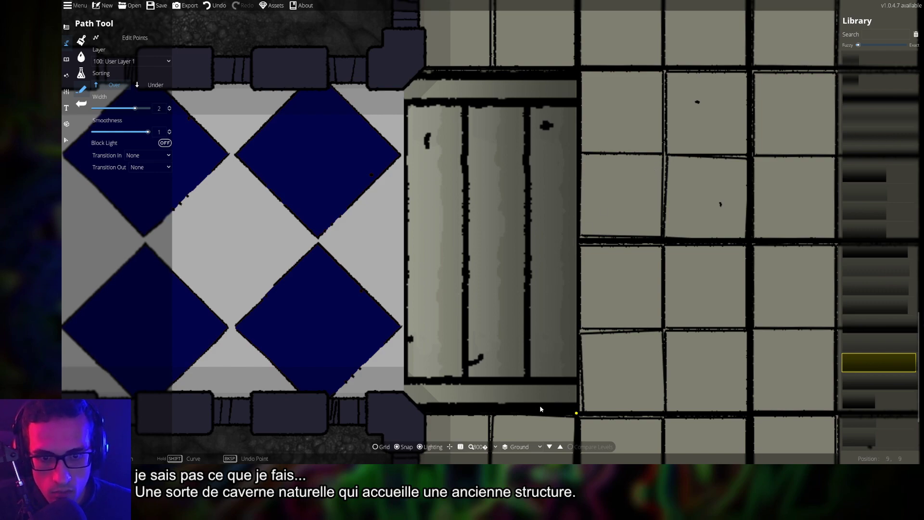
{"action": "key", "text": "ctrl+z"}
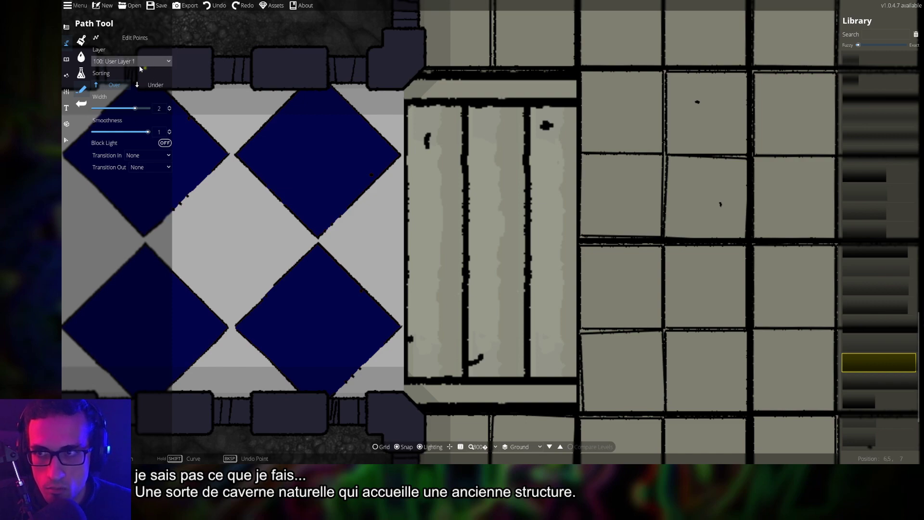
Set the path width to 0.38, turn off snapping and draw a shadow along the stairs' westernmost inner step line
{"action": "left_click_drag", "start_coordinate": [134, 109], "coordinate": [112, 108]}
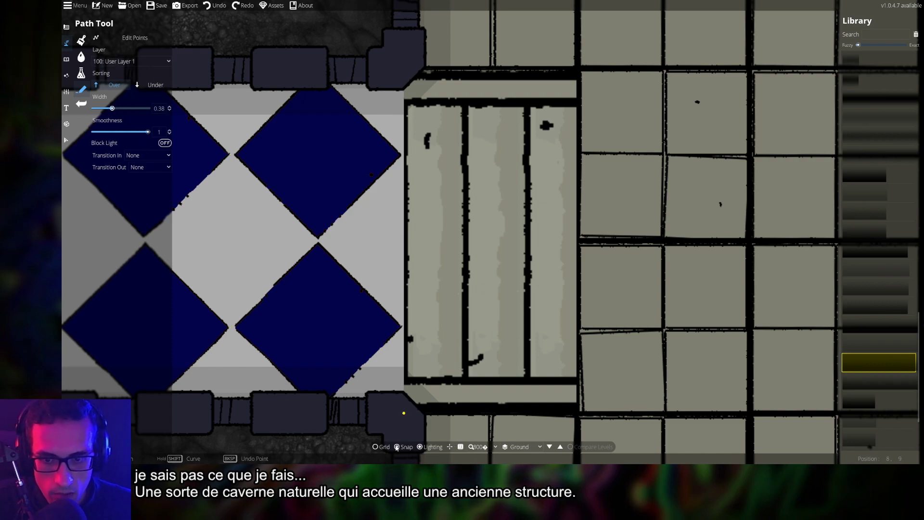
{"action": "key", "text": "Down"}
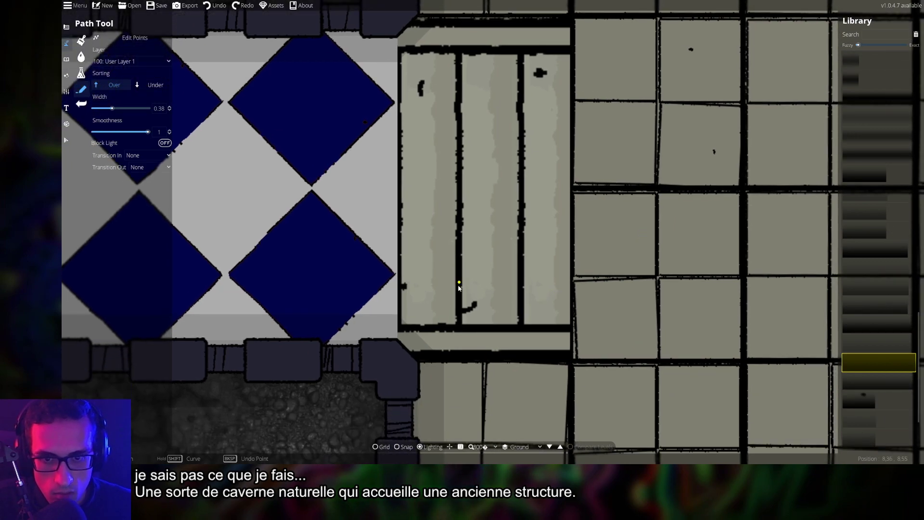
{"action": "left_click", "coordinate": [459, 330]}
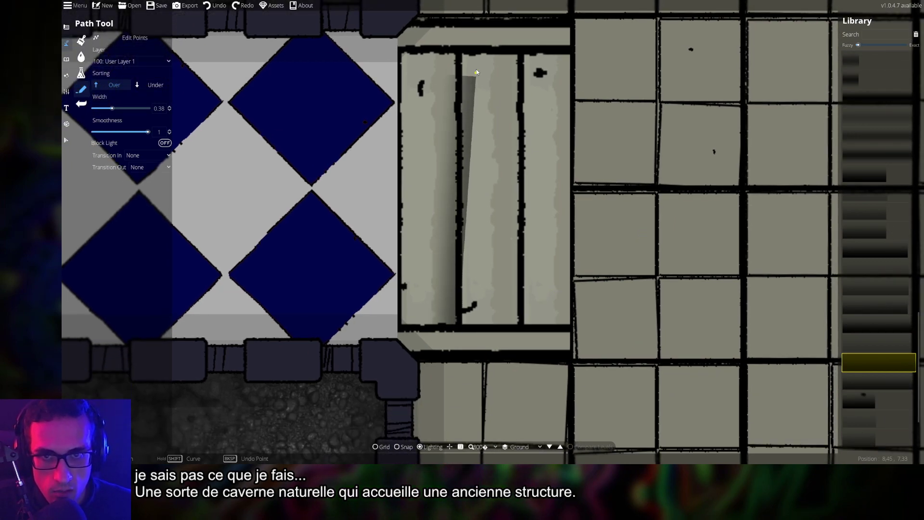
{"action": "left_click", "coordinate": [457, 50]}
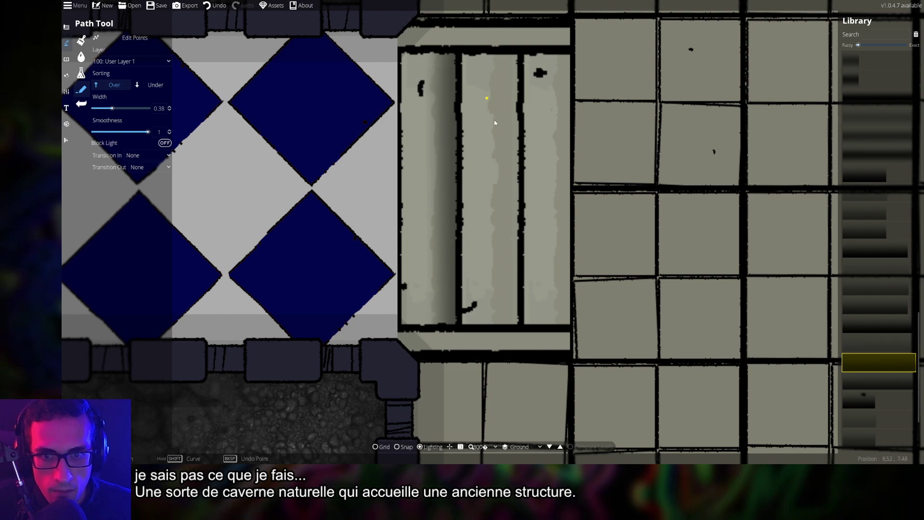
Draw matching 0.38-wide shadows along the stairs' second inner step line and their east edge
{"action": "left_click", "coordinate": [522, 332]}
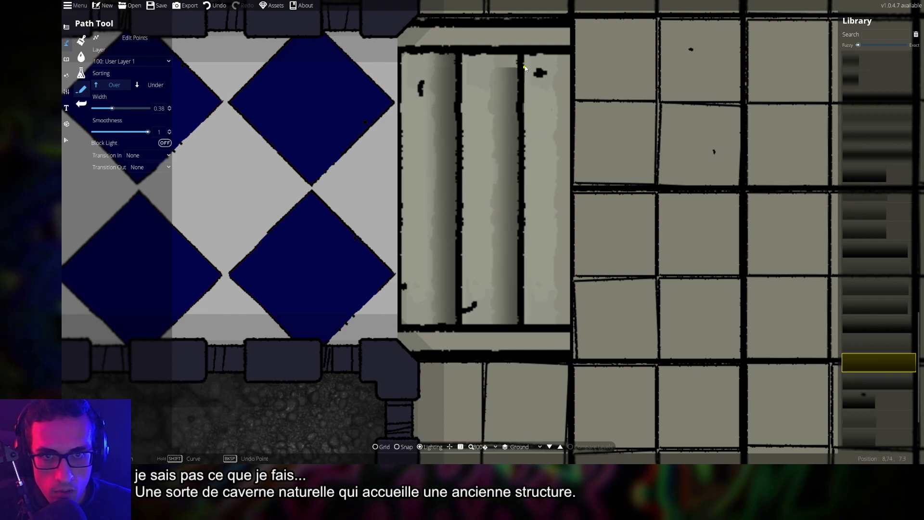
{"action": "left_click", "coordinate": [521, 51]}
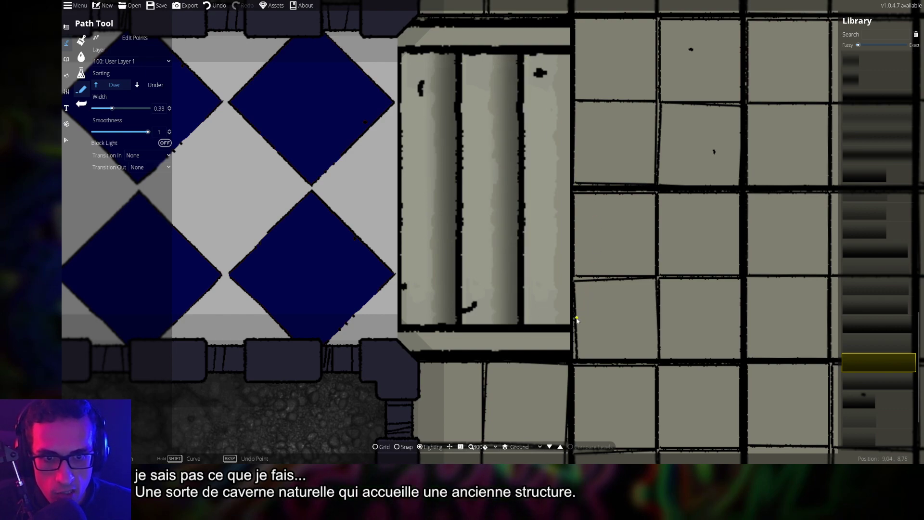
{"action": "left_click", "coordinate": [572, 331]}
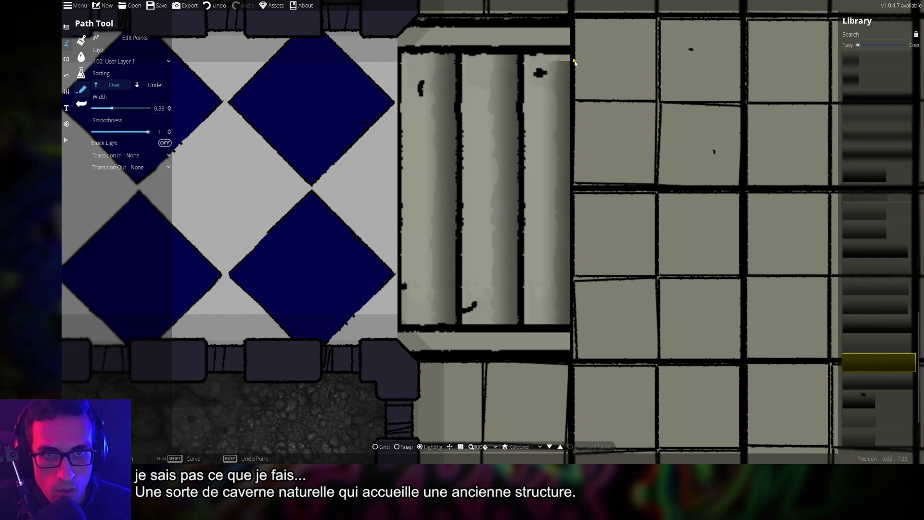
{"action": "scroll", "coordinate": [640, 130], "scroll_direction": "down", "scroll_amount": 5}
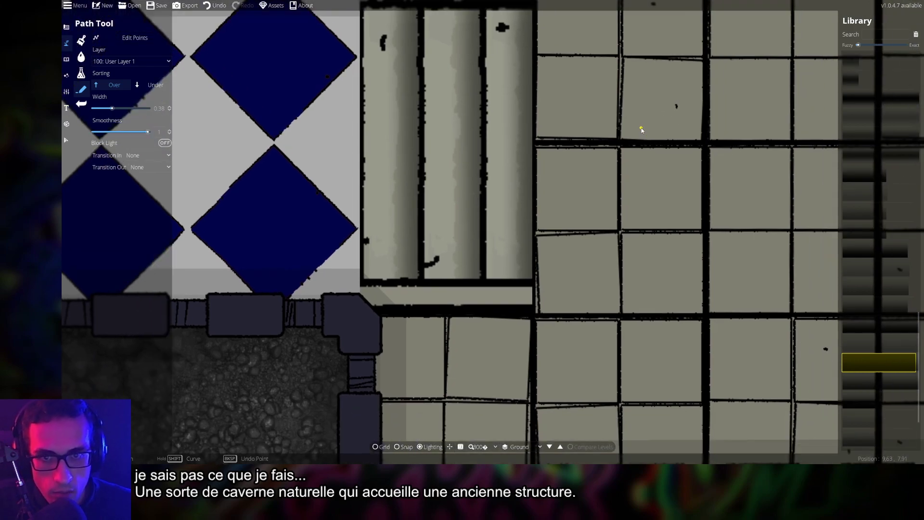
{"action": "left_click_drag", "start_coordinate": [632, 168], "coordinate": [618, 240]}
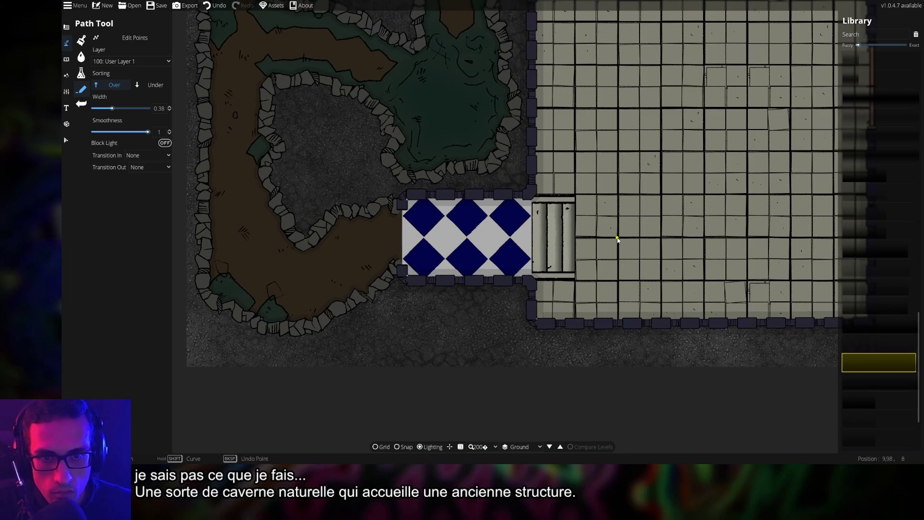
{"action": "scroll", "coordinate": [617, 239], "scroll_direction": "up", "scroll_amount": 5}
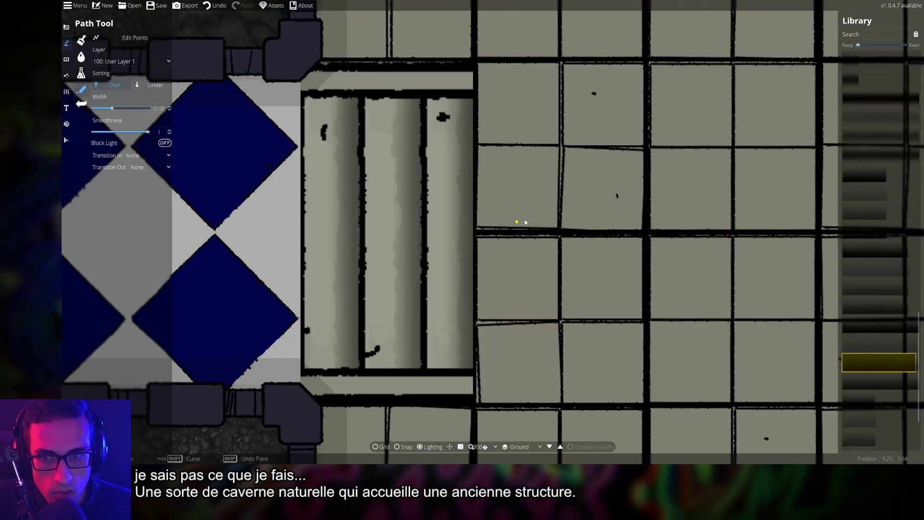
Draw a shadow path along the edge of the stairs where they meet the blue-and-white tiled corridor
{"action": "key", "text": "Left"}
{"action": "key", "text": "Up"}
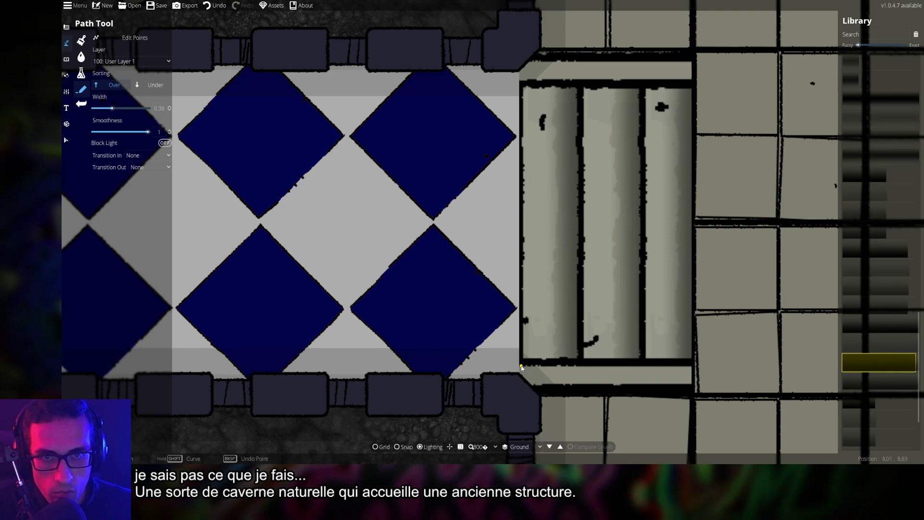
{"action": "left_click", "coordinate": [522, 367]}
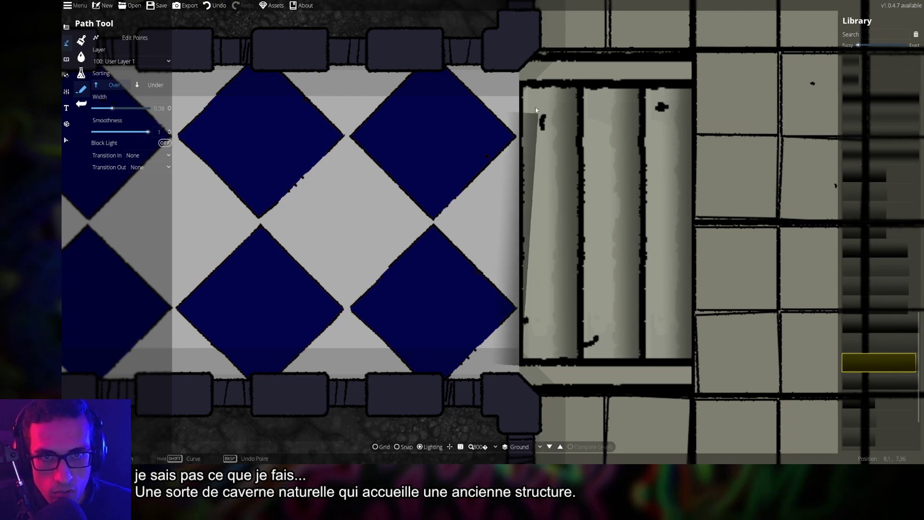
{"action": "left_click", "coordinate": [522, 85]}
{"action": "key", "text": "Left"}
{"action": "key", "text": "Down"}
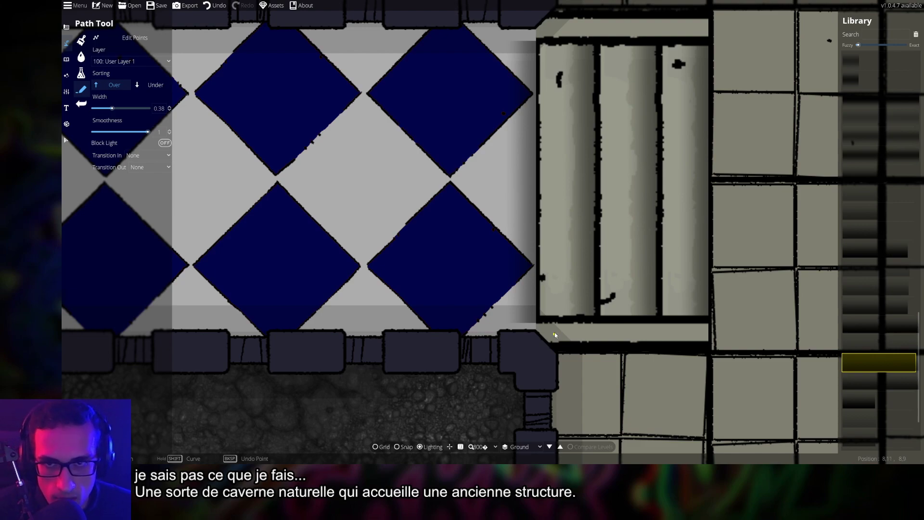
{"action": "scroll", "coordinate": [554, 334], "scroll_direction": "down", "scroll_amount": 5}
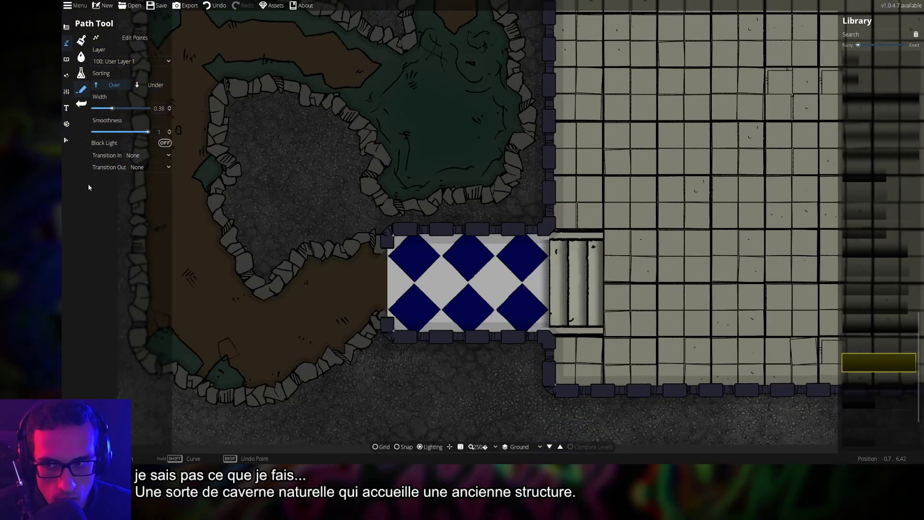
Turn off the shadow of the dark block wall surrounding the tiled corridor and the large room
{"action": "key", "text": "Return"}
{"action": "left_click", "coordinate": [547, 358]}
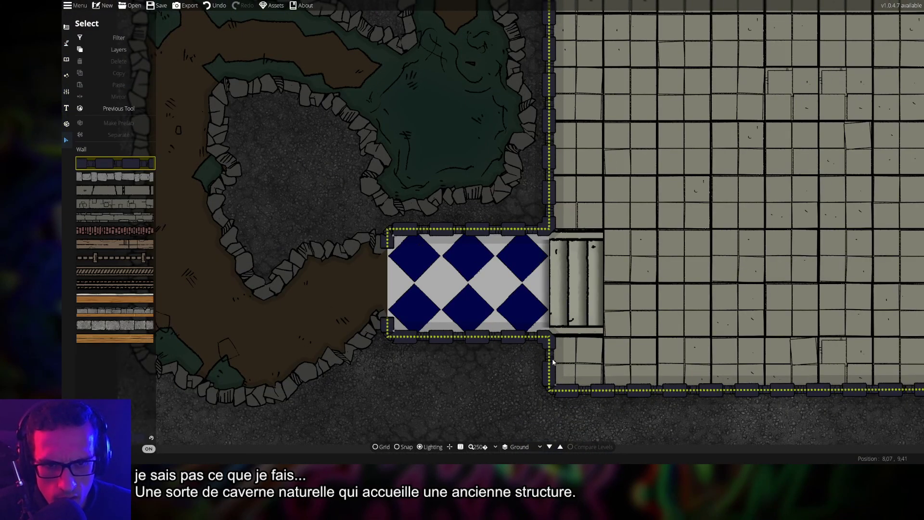
{"action": "left_click", "coordinate": [149, 450]}
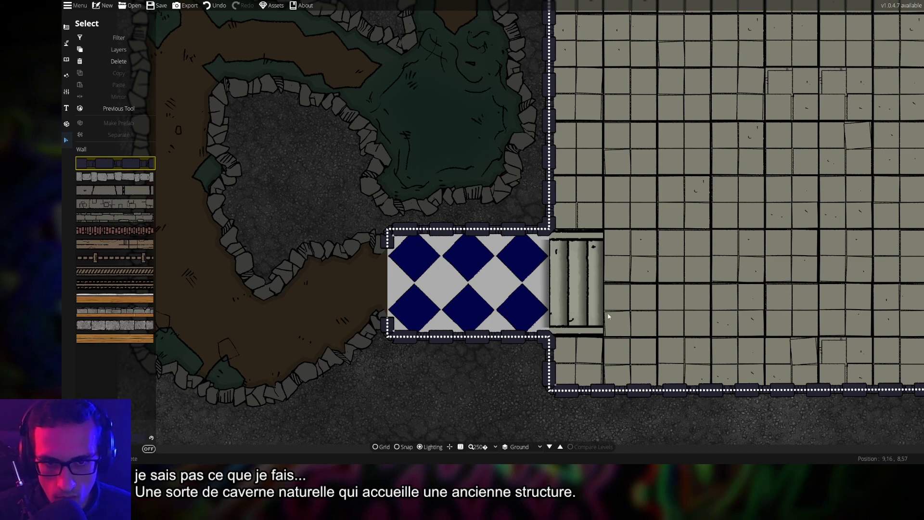
Undo the shadow path beside the stairs, keep the wall shadow turned off and save the map
{"action": "scroll", "coordinate": [569, 308], "scroll_direction": "up", "scroll_amount": 5}
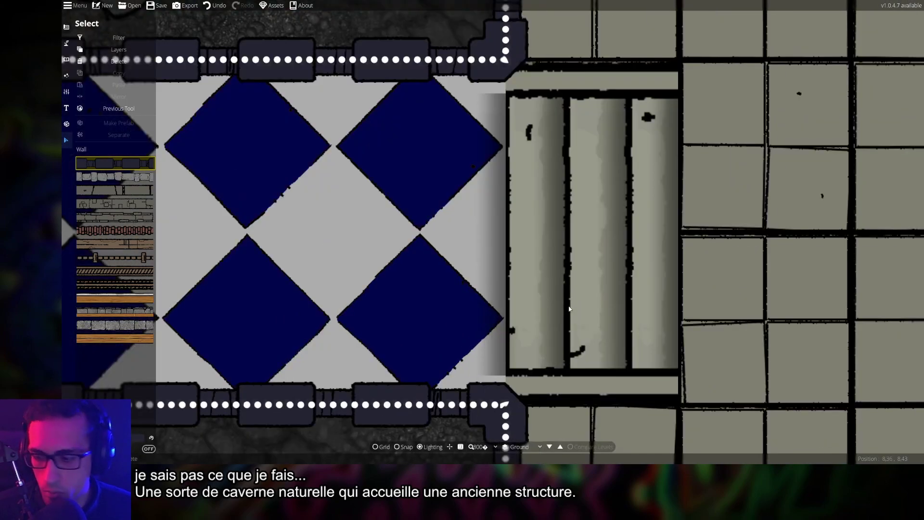
{"action": "key", "text": "ctrl+z"}
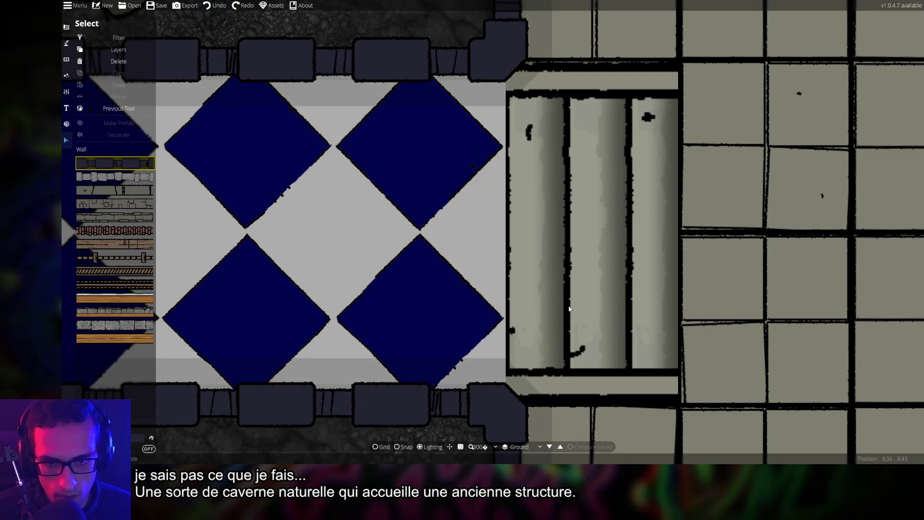
{"action": "key", "text": "ctrl+y"}
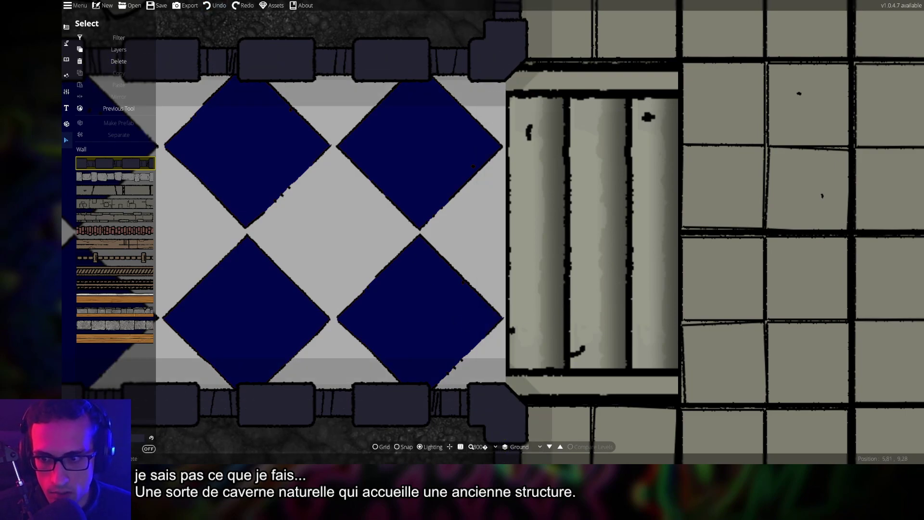
{"action": "key", "text": "ctrl+y"}
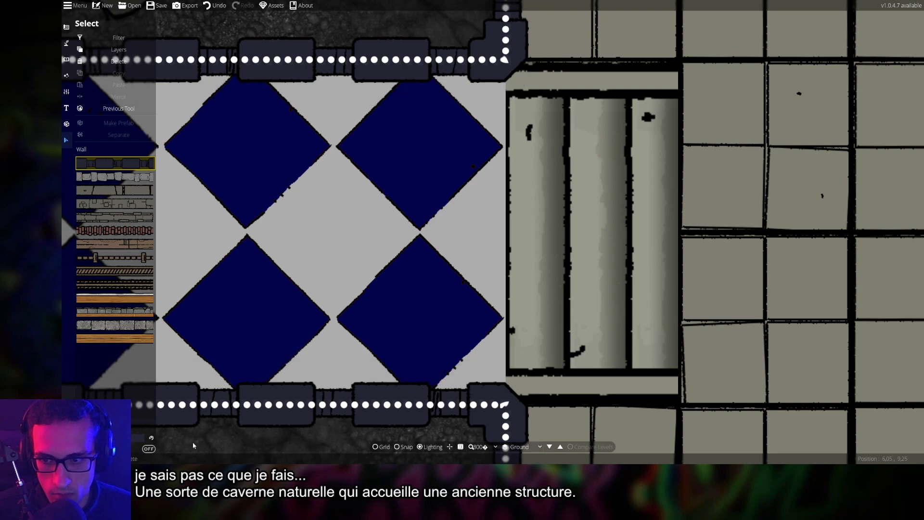
{"action": "key", "text": "ctrl+s"}
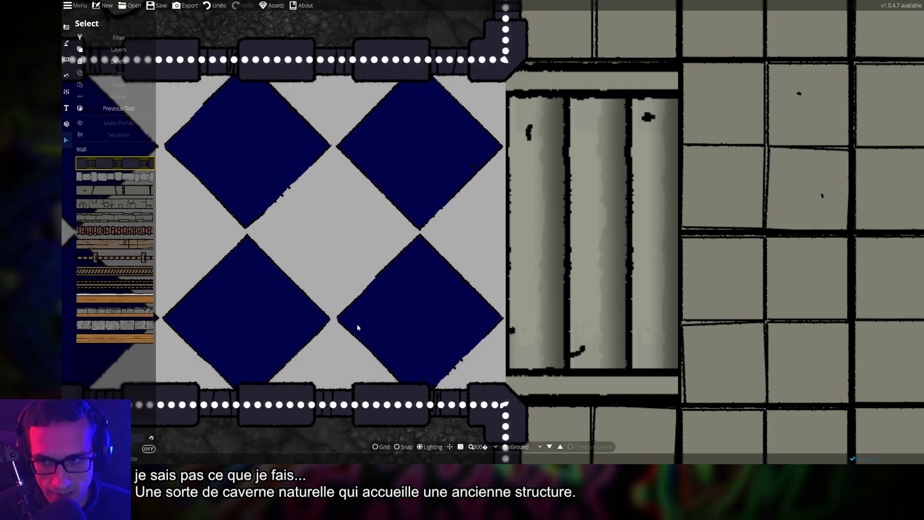
Try a shadow path with the Path Tool from the lower wall corner up the corridor's end, then undo it
{"action": "left_click", "coordinate": [67, 43]}
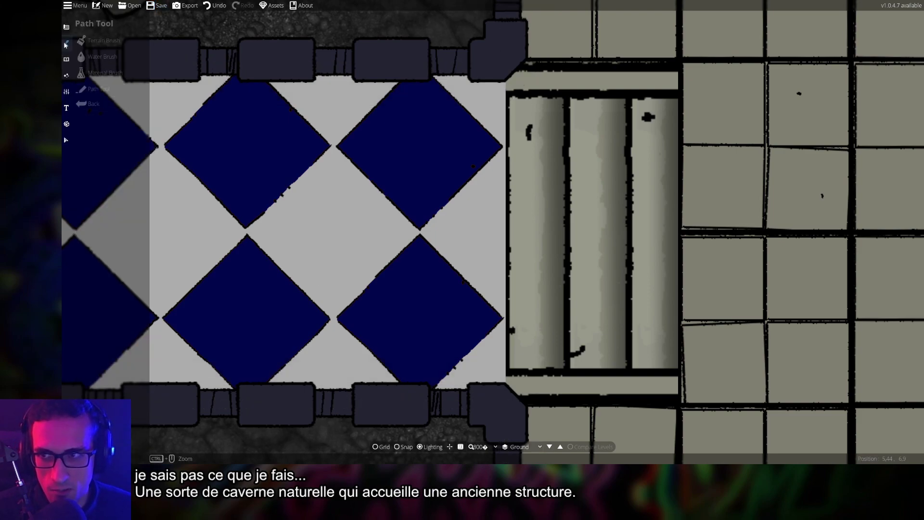
{"action": "left_click", "coordinate": [96, 73]}
{"action": "left_click", "coordinate": [99, 89]}
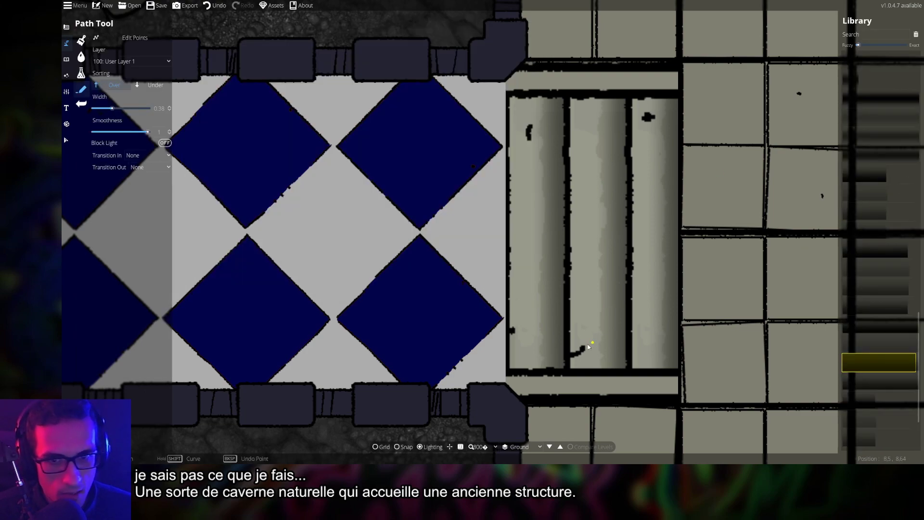
{"action": "left_click", "coordinate": [506, 385]}
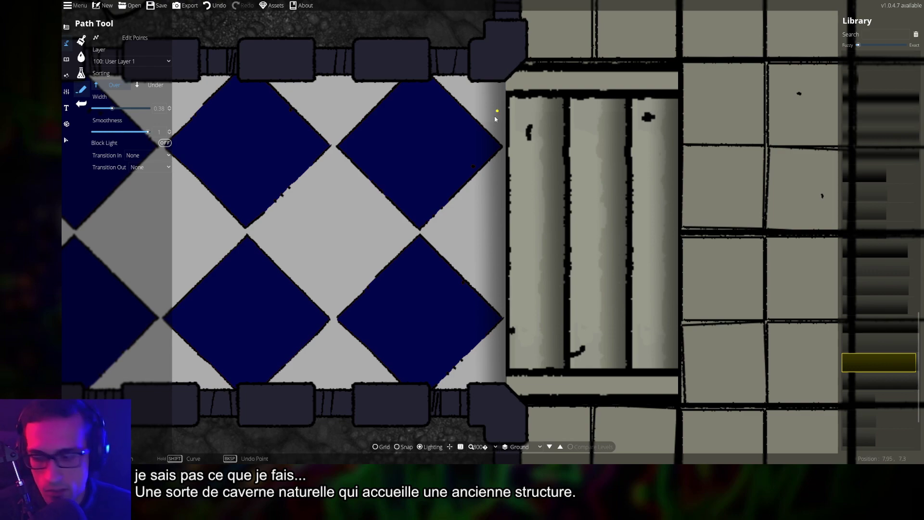
{"action": "key", "text": "ctrl+z"}
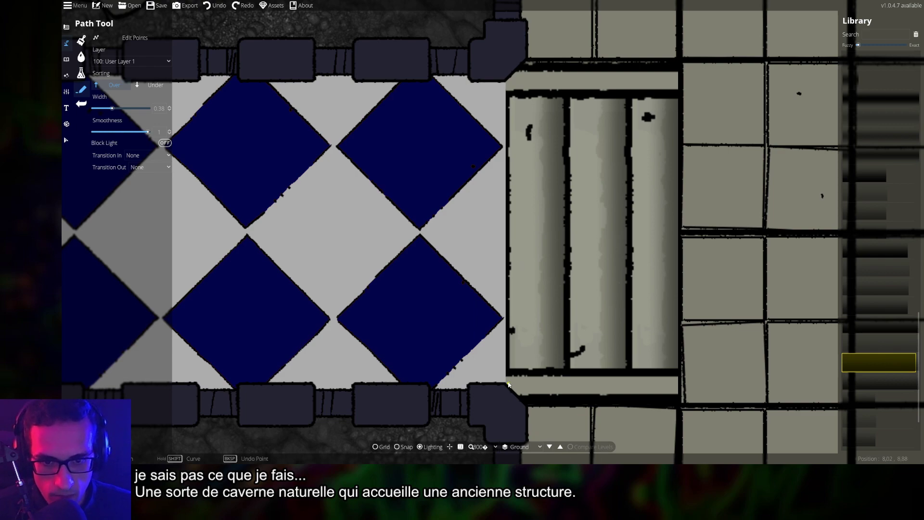
Try a shadow path matching the stairs' height plus a short piece at their upper corner, then undo them
{"action": "left_click", "coordinate": [506, 378]}
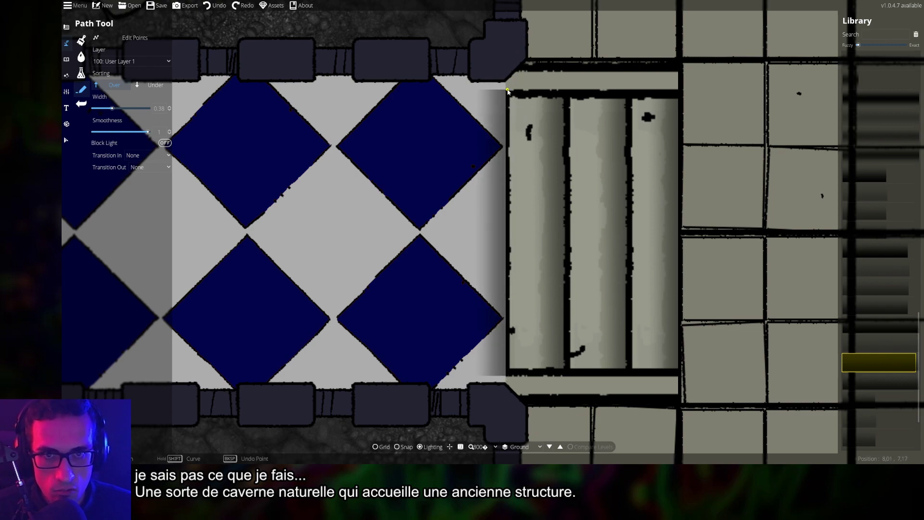
{"action": "left_click", "coordinate": [507, 91]}
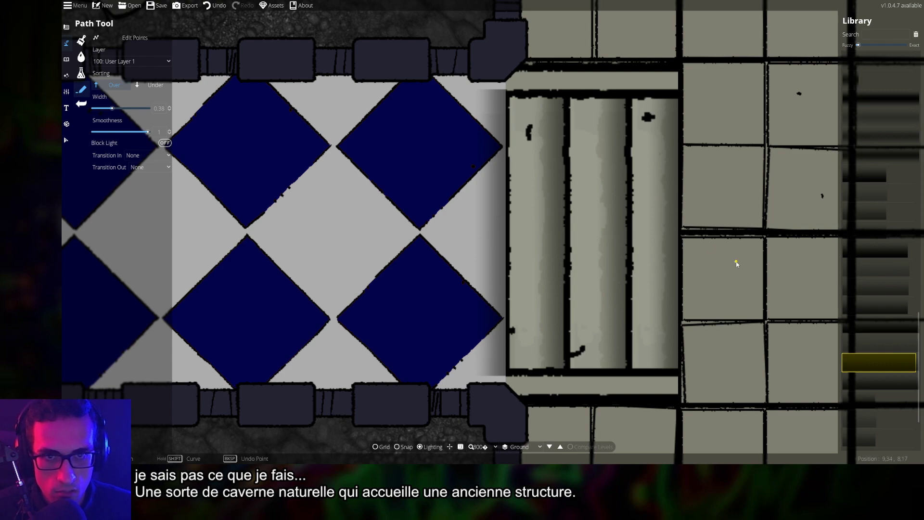
{"action": "left_click", "coordinate": [516, 91]}
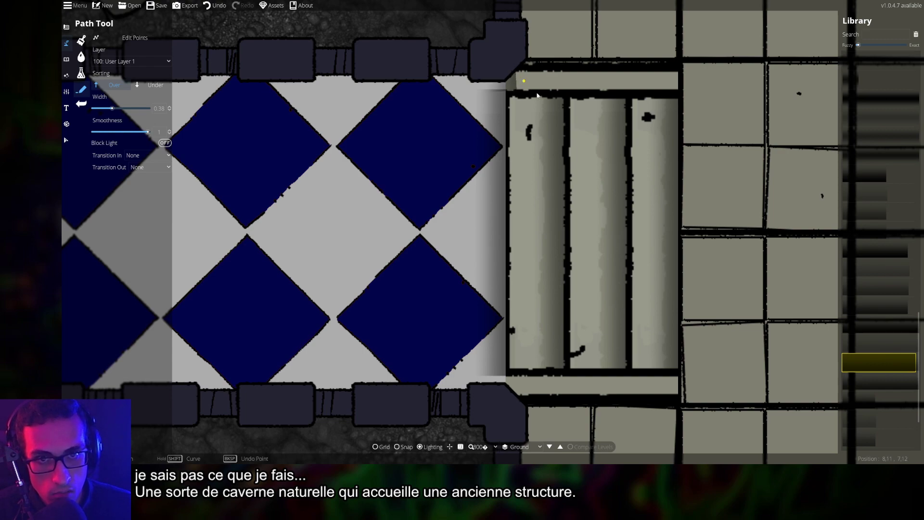
{"action": "key", "text": "ctrl+z"}
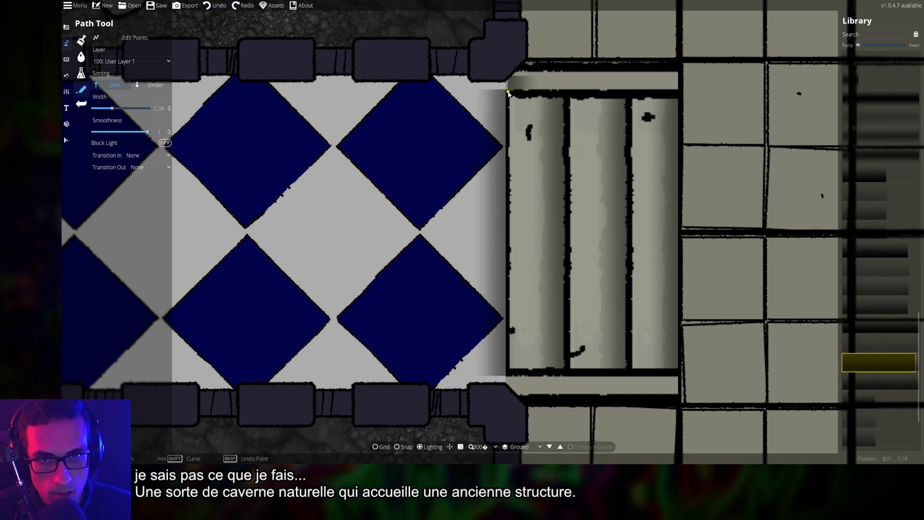
{"action": "left_click", "coordinate": [505, 76]}
{"action": "key", "text": "ctrl+z"}
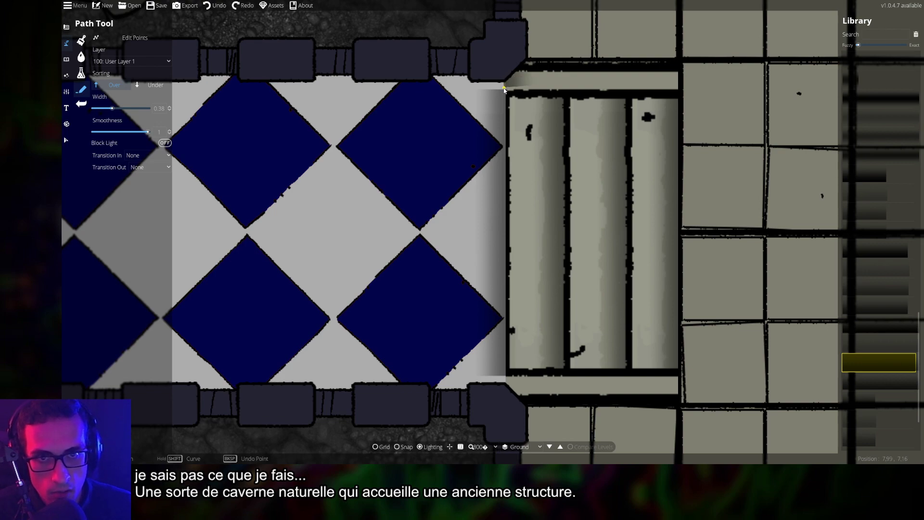
{"action": "left_click", "coordinate": [505, 92]}
{"action": "key", "text": "ctrl+z"}
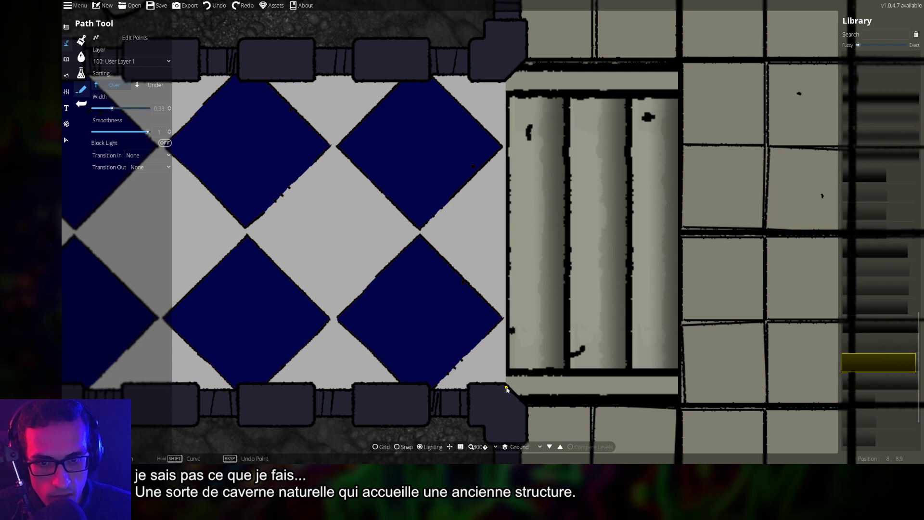
Try redrawing the shadow path between the lower and upper wall corners at the end of the corridor
{"action": "left_click", "coordinate": [504, 382]}
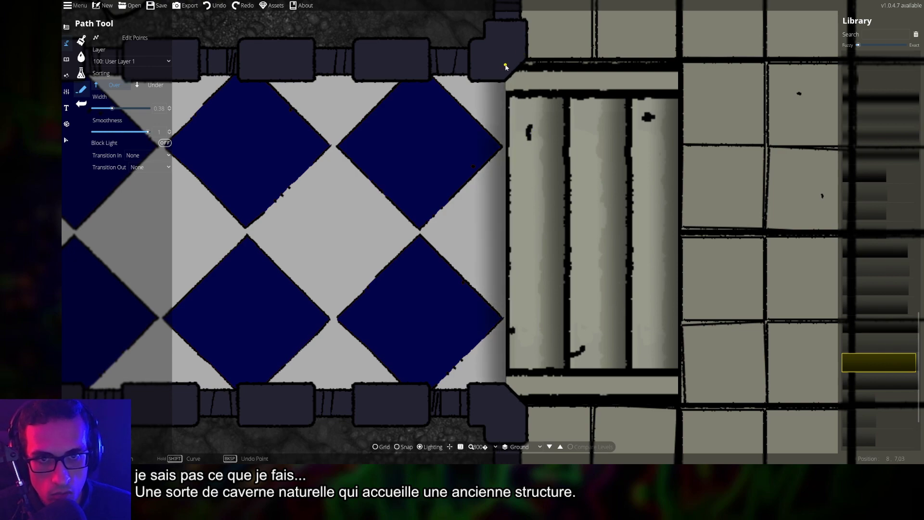
{"action": "left_click", "coordinate": [505, 66]}
{"action": "right_click", "coordinate": [512, 337]}
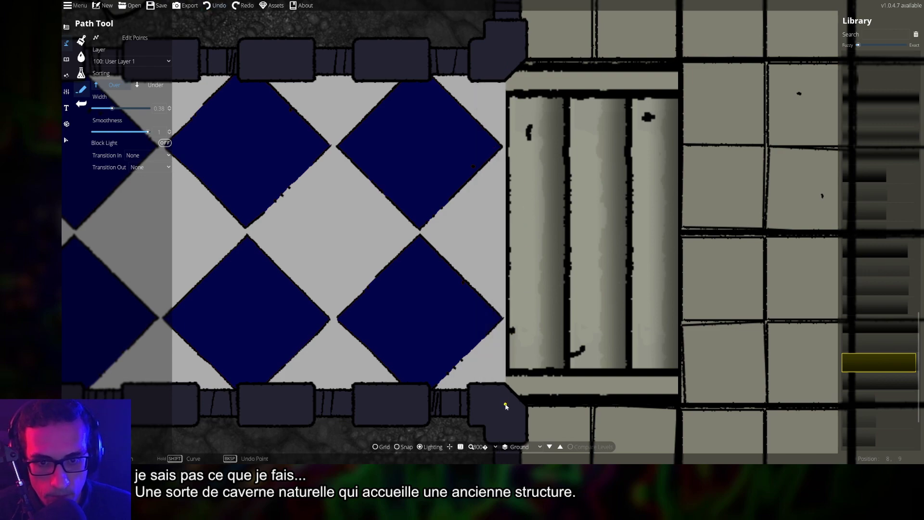
{"action": "left_click", "coordinate": [506, 388]}
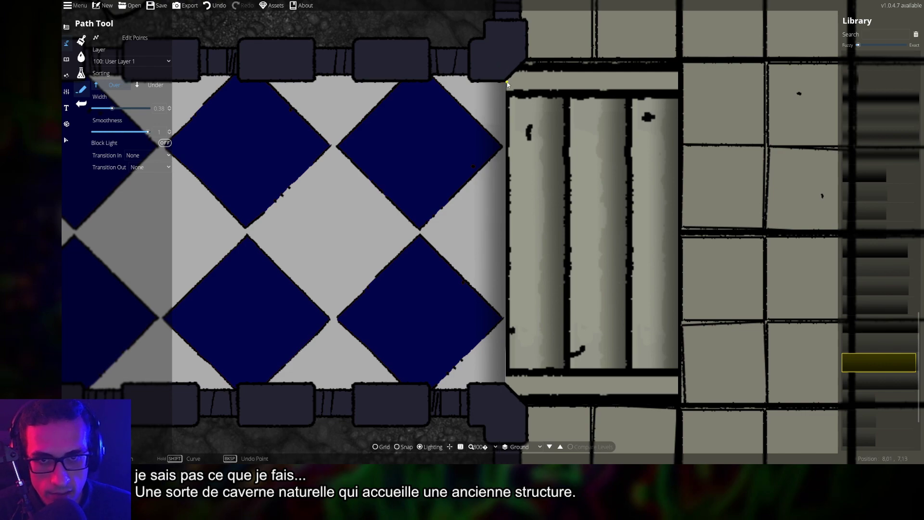
{"action": "right_click", "coordinate": [507, 70]}
Draw a straight shadow path from wall to wall where the tiled corridor meets the stairs, then save the map
{"action": "left_click", "coordinate": [506, 393]}
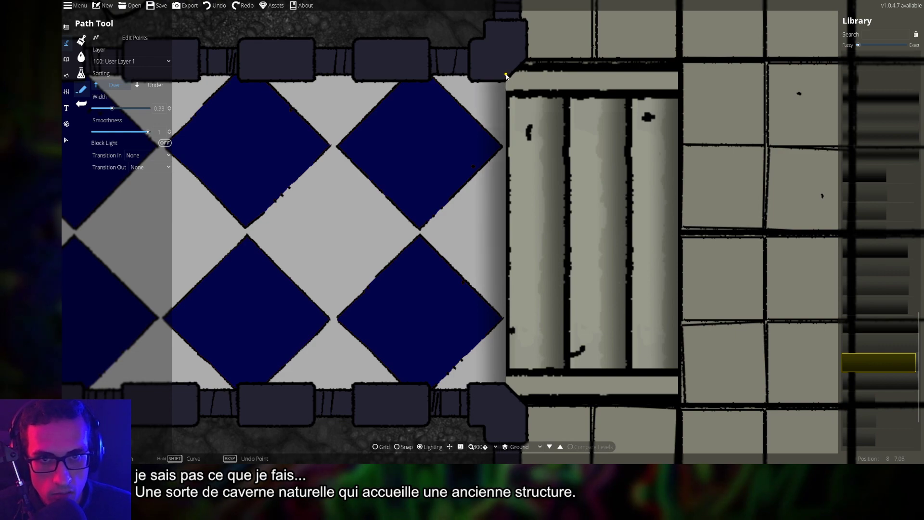
{"action": "left_click", "coordinate": [506, 75]}
{"action": "key", "text": "s"}
{"action": "key", "text": "d"}
{"action": "scroll", "coordinate": [557, 212], "scroll_direction": "down", "scroll_amount": 5}
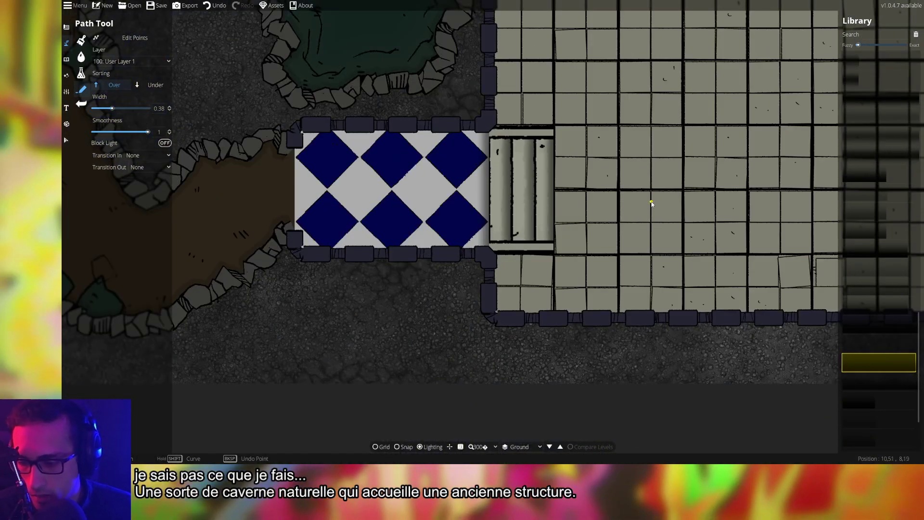
{"action": "key", "text": "s"}
{"action": "key", "text": "d"}
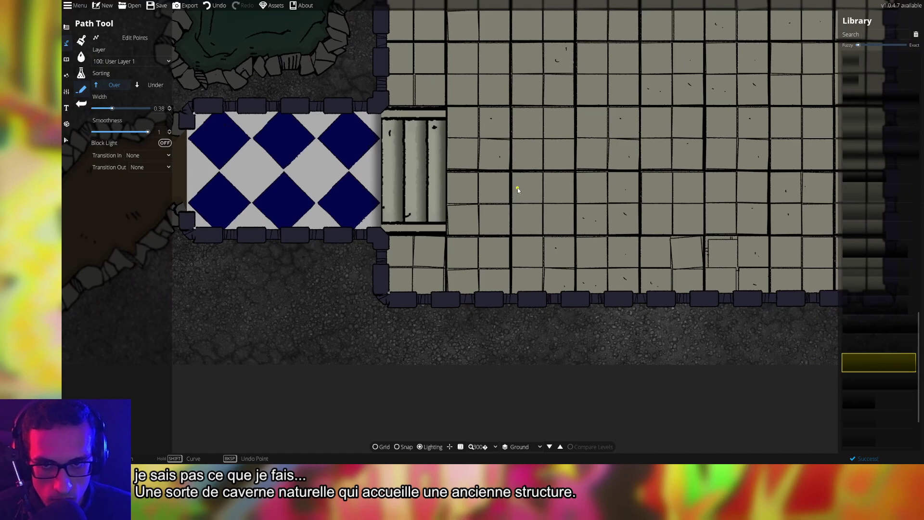
{"action": "key", "text": "w"}
{"action": "key", "text": "a"}
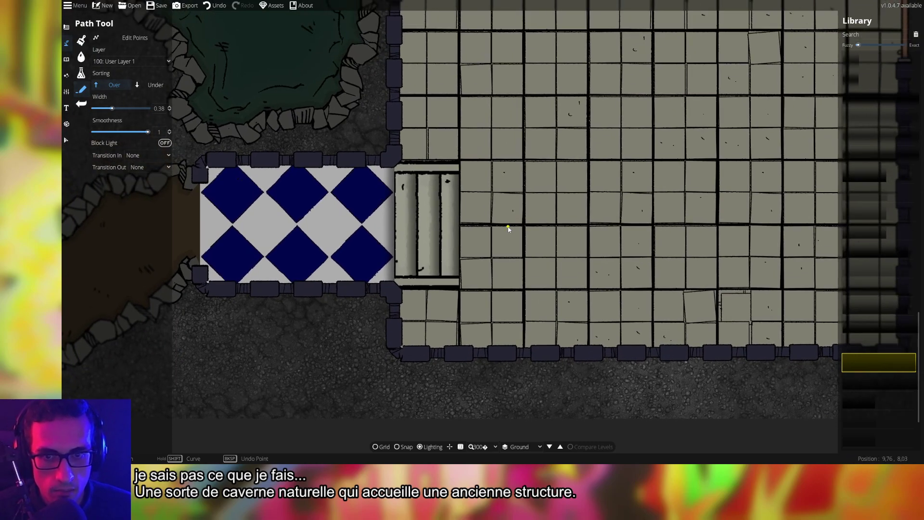
{"action": "scroll", "coordinate": [602, 204], "scroll_direction": "down", "scroll_amount": 4}
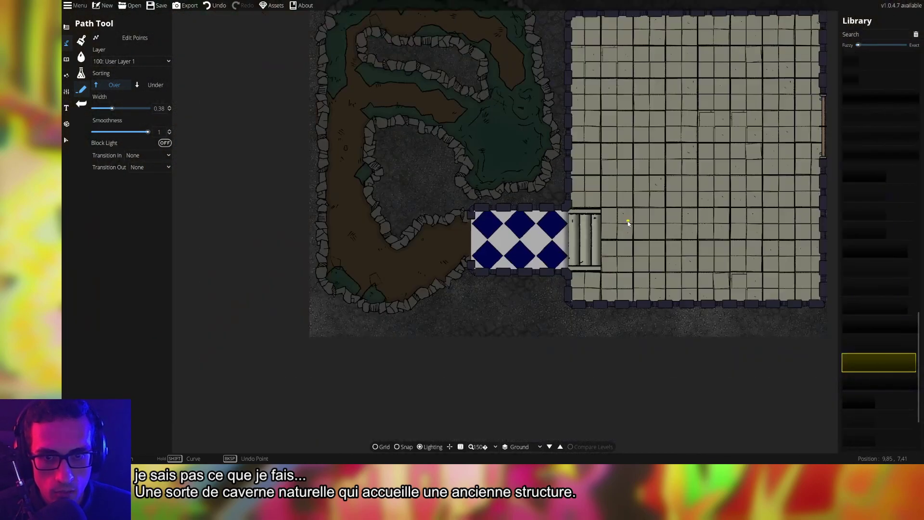
{"action": "key", "text": "w"}
{"action": "key", "text": "d"}
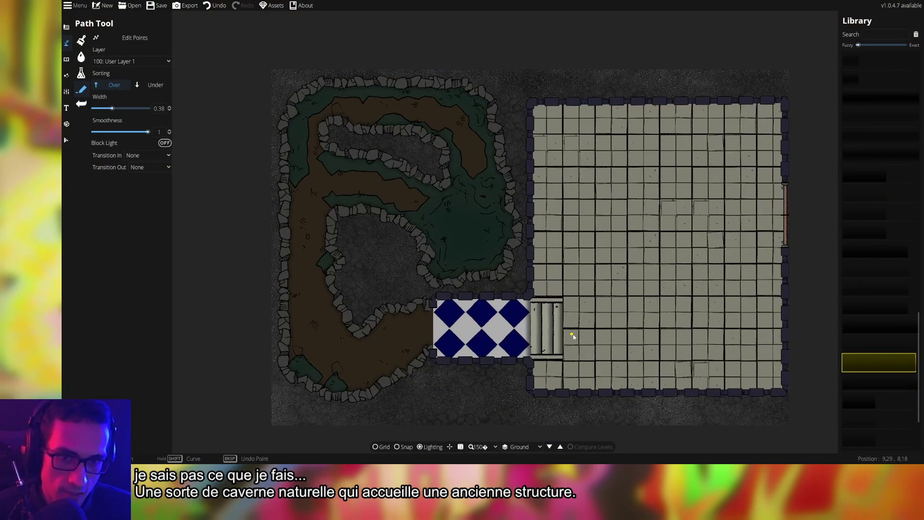
{"action": "key", "text": "d"}
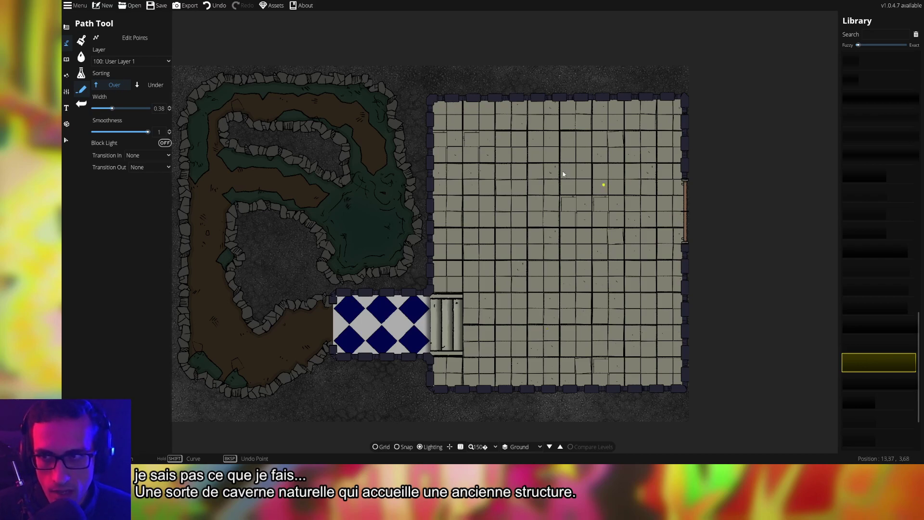
Try a straight wall with the Wall Tool along the stairs' upper side, then undo it
{"action": "left_click", "coordinate": [67, 27]}
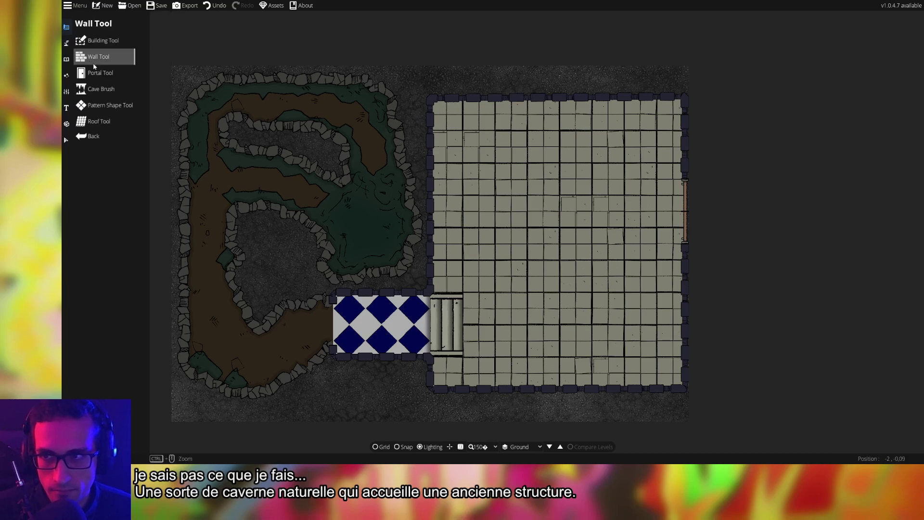
{"action": "left_click", "coordinate": [98, 57]}
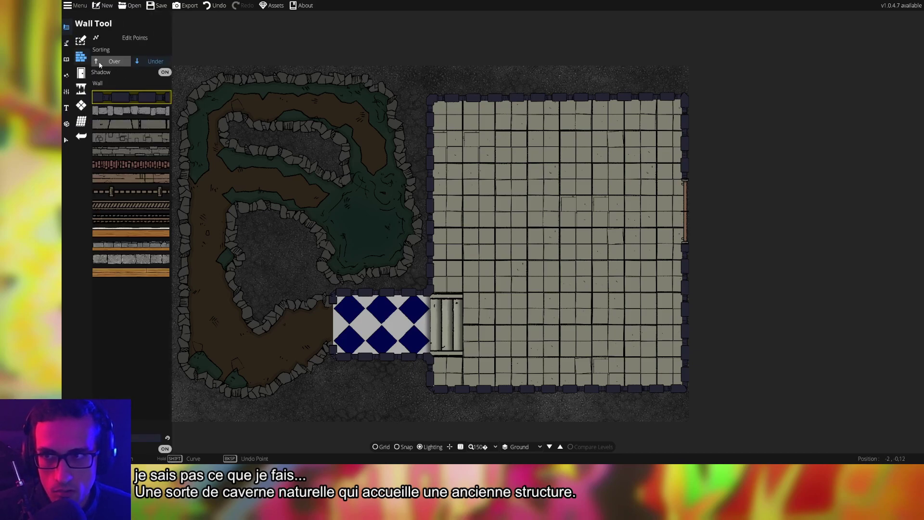
{"action": "scroll", "coordinate": [621, 313], "scroll_direction": "up", "scroll_amount": 5}
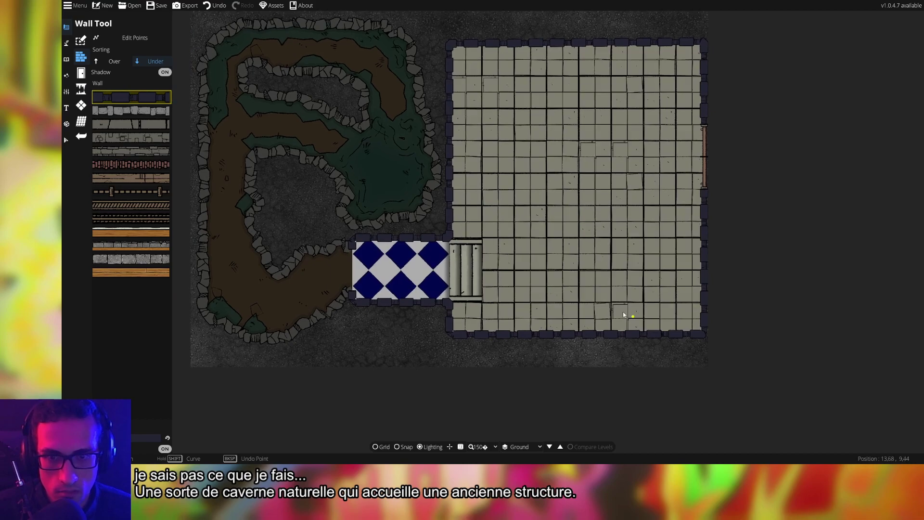
{"action": "left_click", "coordinate": [468, 168]}
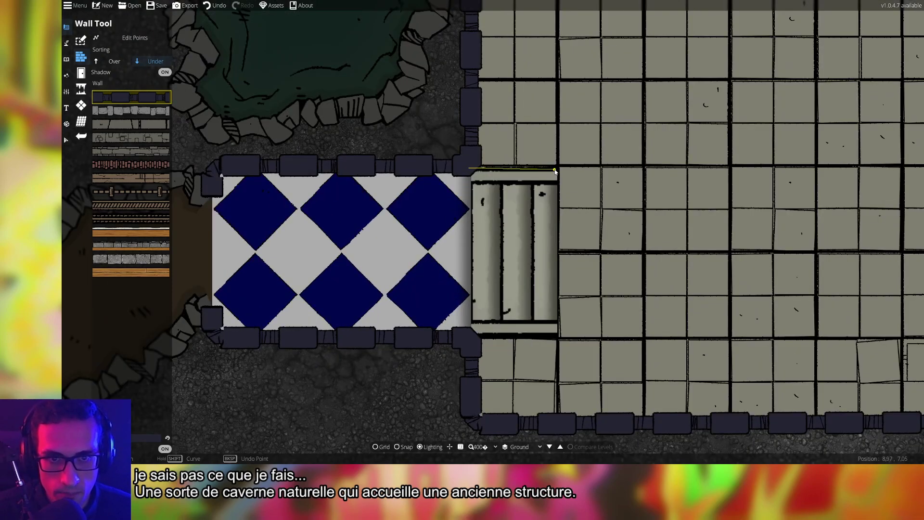
{"action": "double_click", "coordinate": [554, 171]}
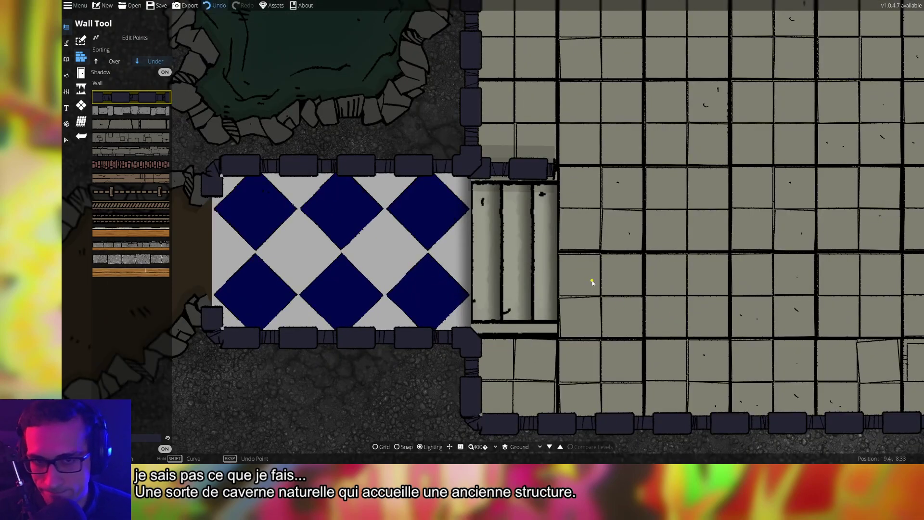
{"action": "key", "text": "ctrl+z"}
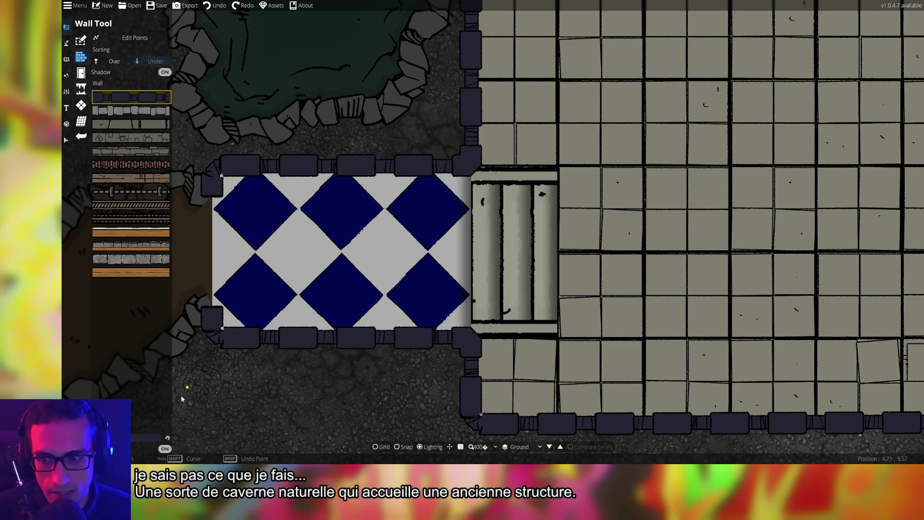
Enable Snap and try a grid-aligned wall along the stairs' upper side, then undo the wall
{"action": "left_click", "coordinate": [151, 453]}
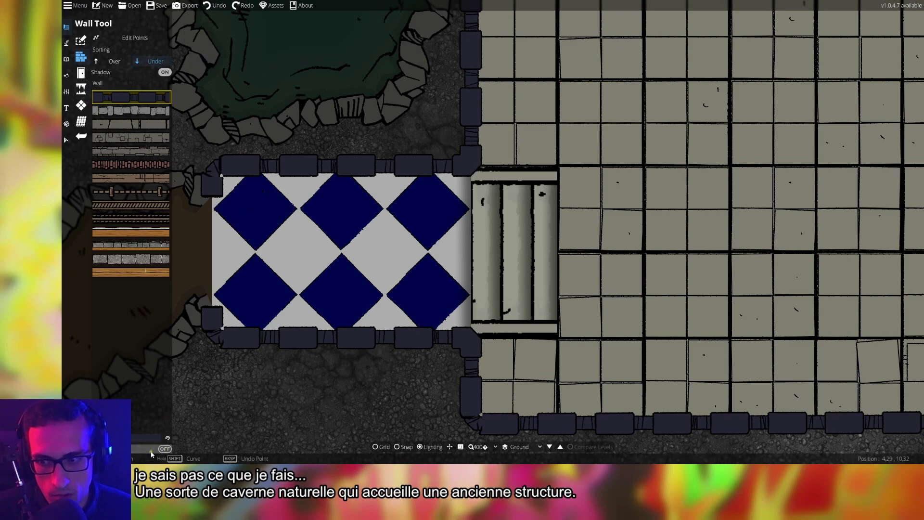
{"action": "left_click", "coordinate": [405, 447]}
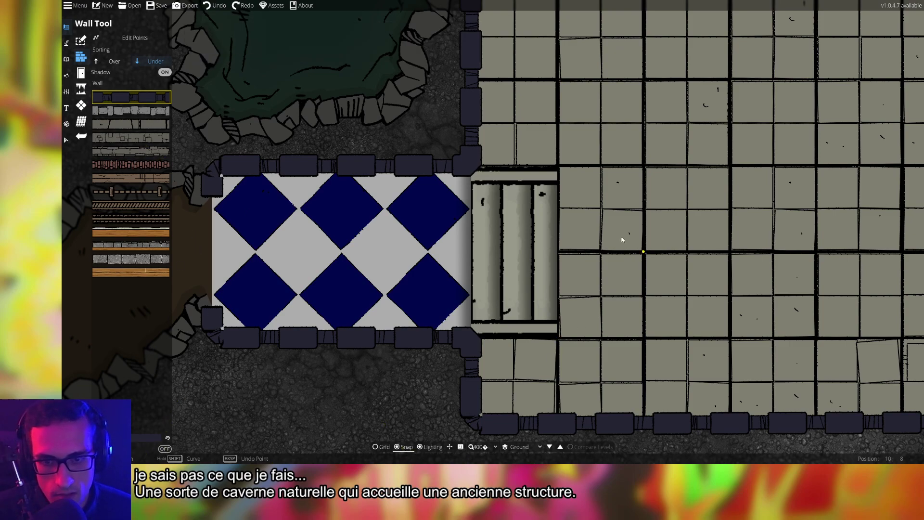
{"action": "left_click", "coordinate": [557, 163]}
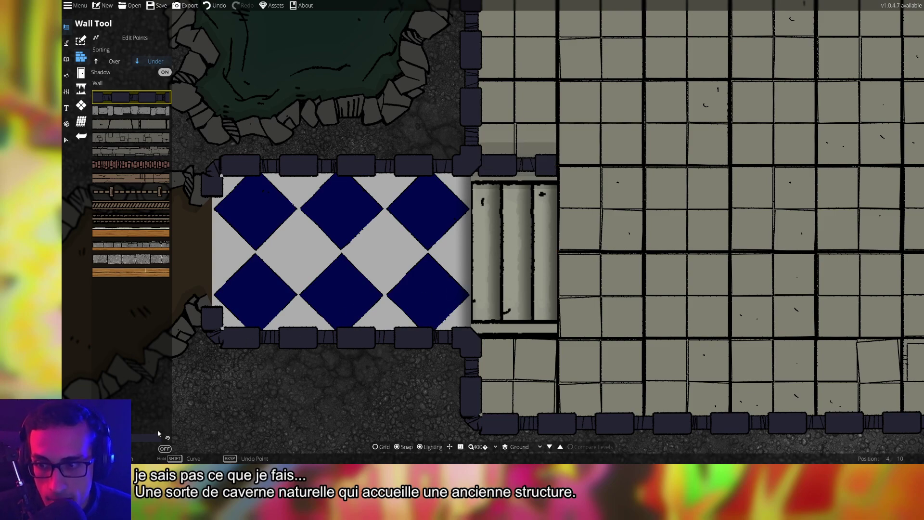
{"action": "key", "text": "ctrl+z"}
{"action": "left_click", "coordinate": [165, 448]}
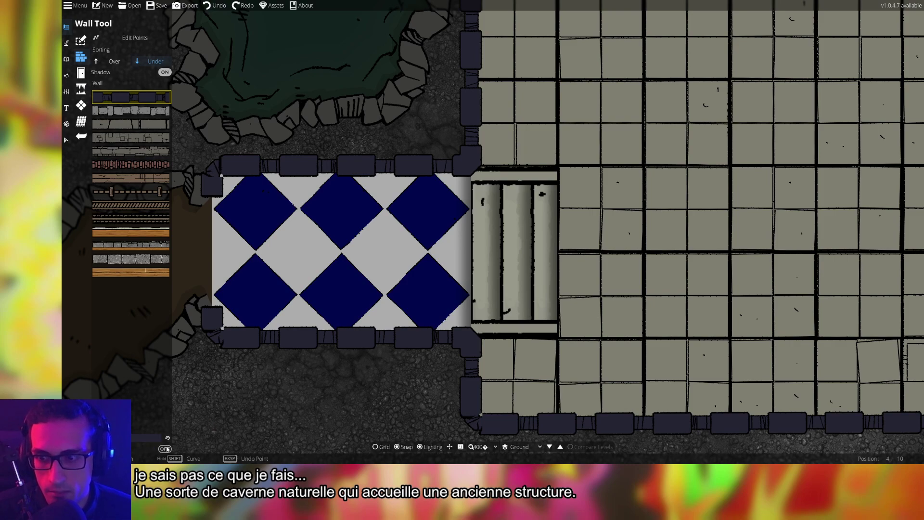
Disable the wall shadow and draw straight walls along the upper and lower sides of the stairs
{"action": "left_click", "coordinate": [164, 72]}
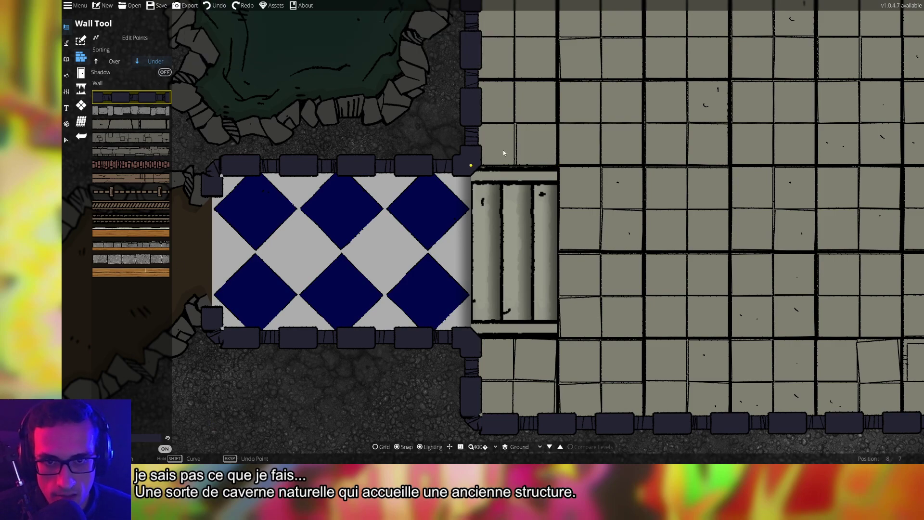
{"action": "left_click_drag", "start_coordinate": [487, 166], "coordinate": [555, 170]}
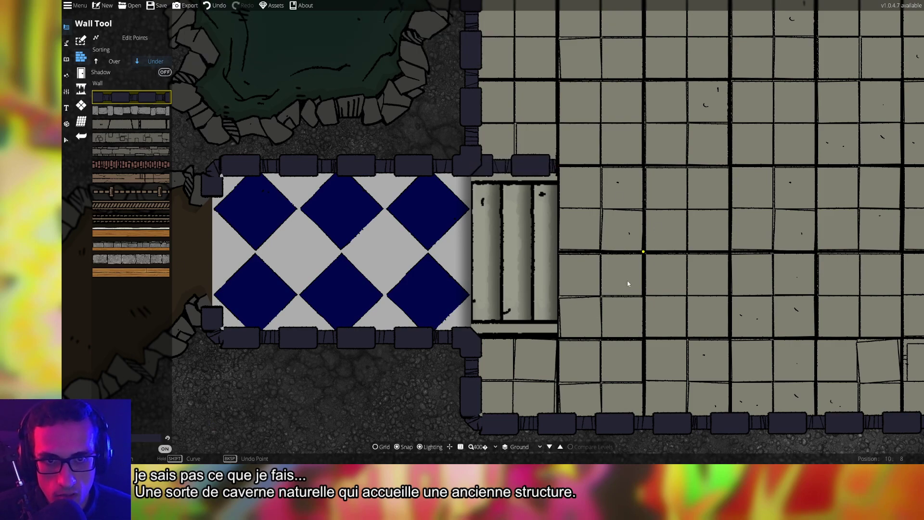
{"action": "scroll", "coordinate": [628, 284], "scroll_direction": "down", "scroll_amount": 3}
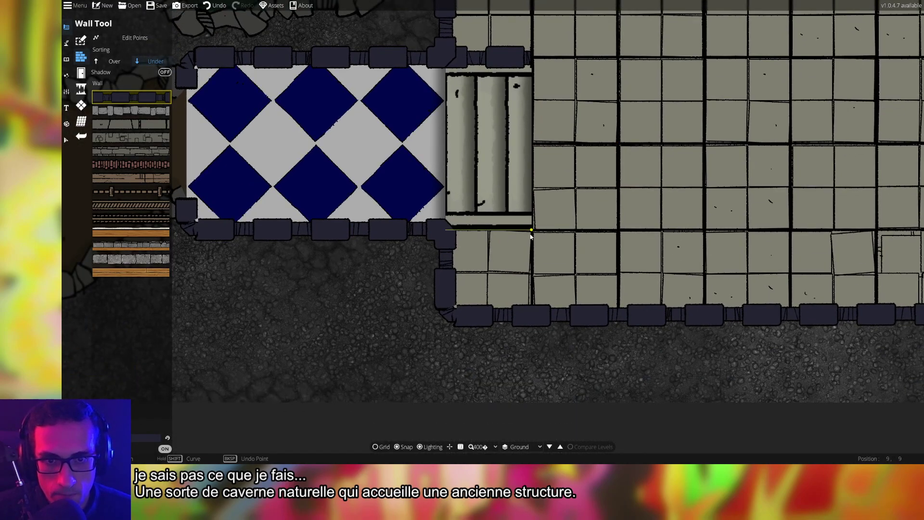
{"action": "scroll", "coordinate": [596, 294], "scroll_direction": "down", "scroll_amount": 3}
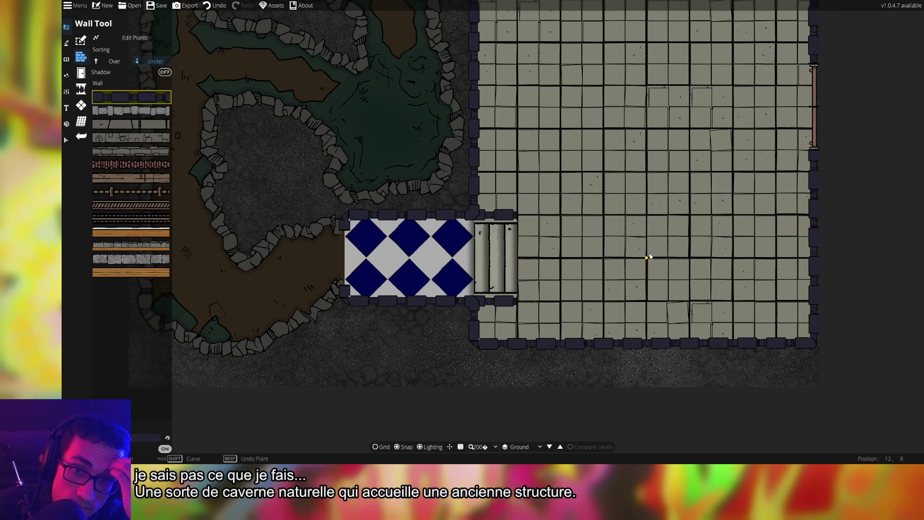
Try a closed square wall in the tiled room at the outer end of the stairs' upper wall, then undo it
{"action": "scroll", "coordinate": [592, 162], "scroll_direction": "up", "scroll_amount": 4}
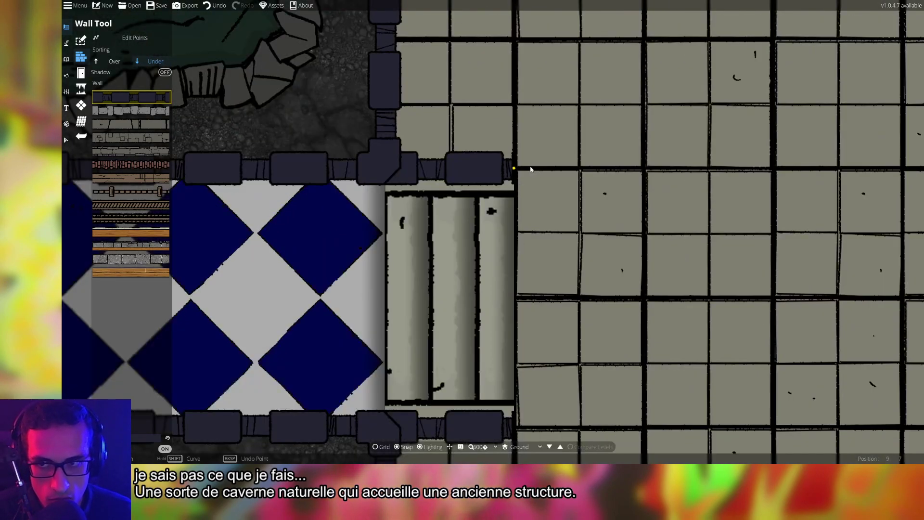
{"action": "left_click", "coordinate": [525, 170]}
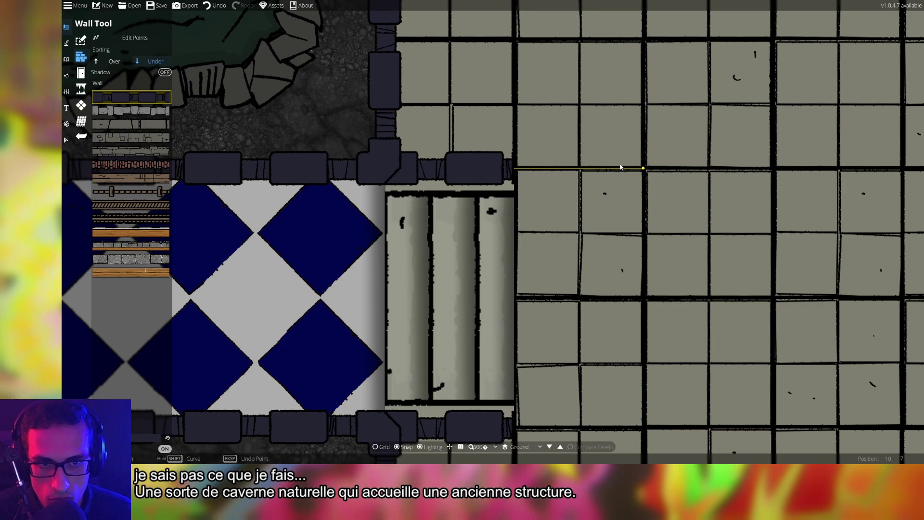
{"action": "left_click", "coordinate": [643, 169]}
{"action": "left_click", "coordinate": [643, 38]}
{"action": "left_click", "coordinate": [513, 38]}
{"action": "left_click", "coordinate": [514, 169]}
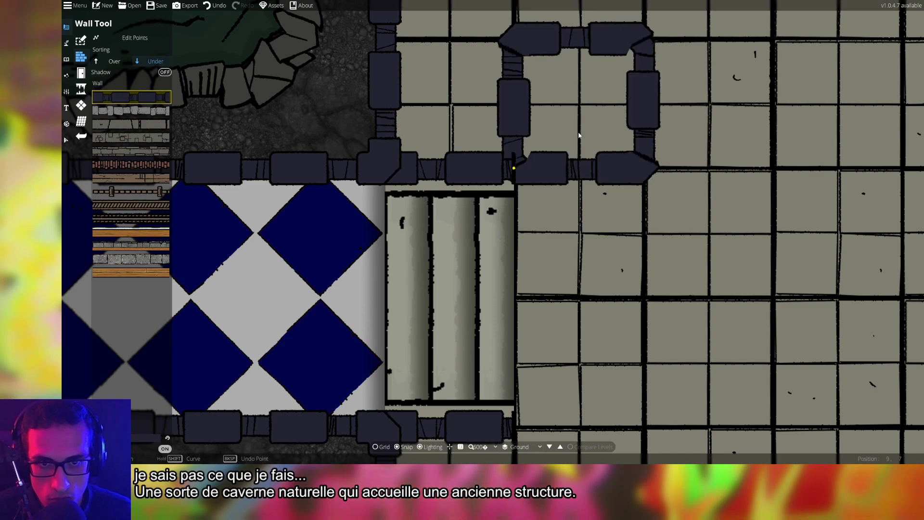
{"action": "scroll", "coordinate": [626, 197], "scroll_direction": "down", "scroll_amount": 5}
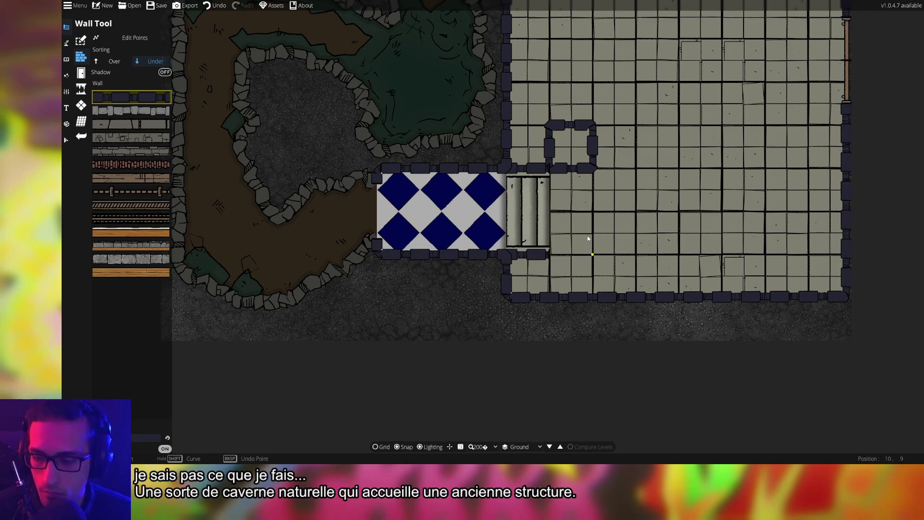
{"action": "key", "text": "ctrl+z"}
Try a diagonal wall from the room's side wall down to the end of the stairs' upper wall, then undo it
{"action": "scroll", "coordinate": [565, 190], "scroll_direction": "up", "scroll_amount": 2}
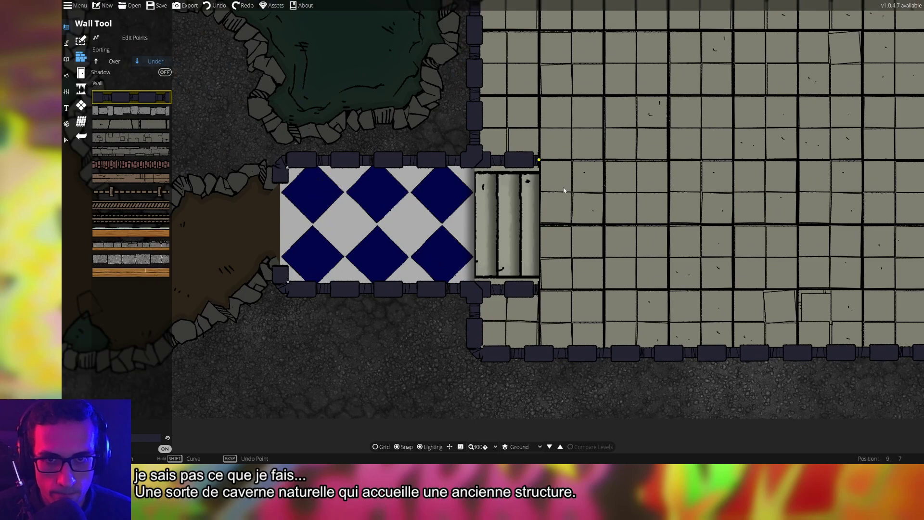
{"action": "left_click", "coordinate": [513, 147]}
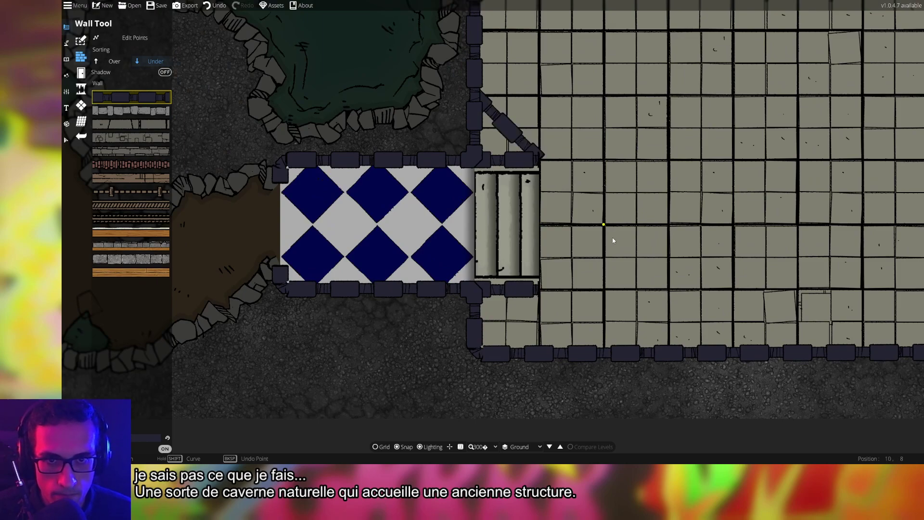
{"action": "key", "text": "ctrl+z"}
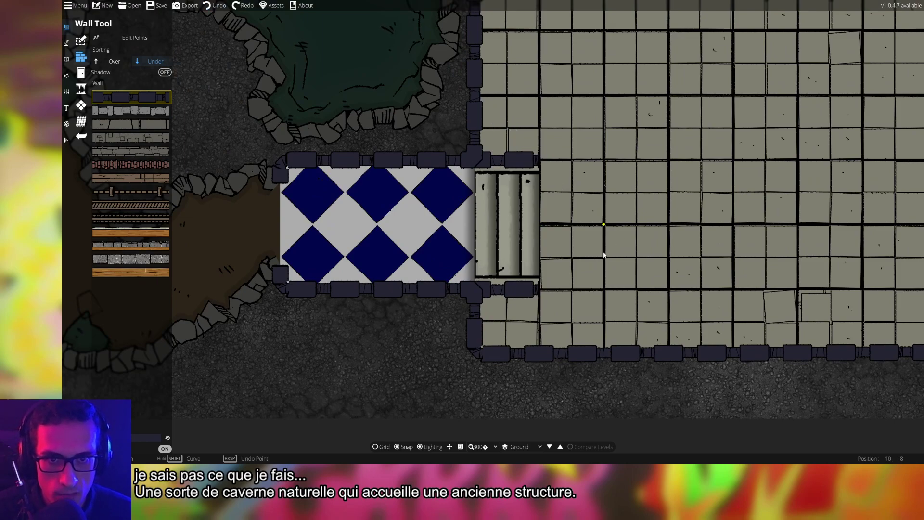
Try walls enclosing a small square above and below the stairs, then undo them along with the stairs' two straight side walls
{"action": "left_click", "coordinate": [474, 89]}
{"action": "left_click", "coordinate": [539, 288]}
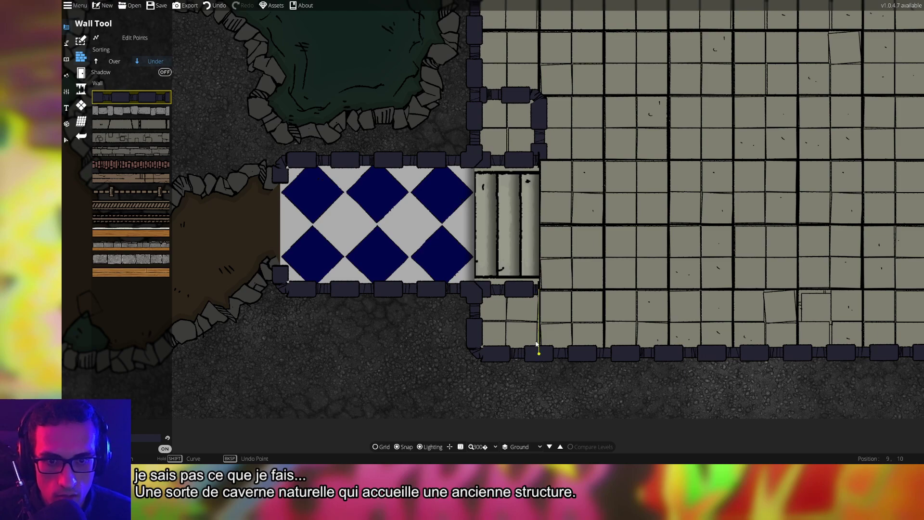
{"action": "left_click", "coordinate": [538, 353]}
{"action": "left_click", "coordinate": [603, 354]}
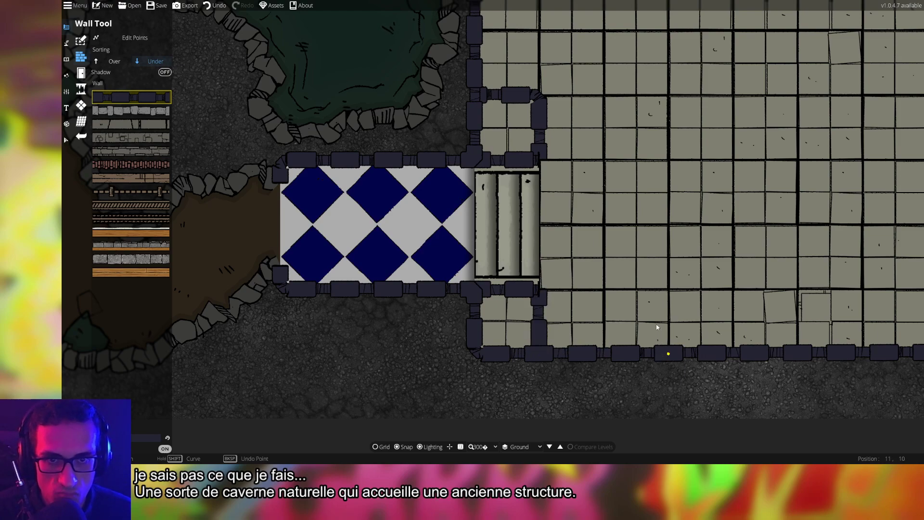
{"action": "key", "text": "ctrl+z"}
{"action": "key", "text": "ctrl+z"}
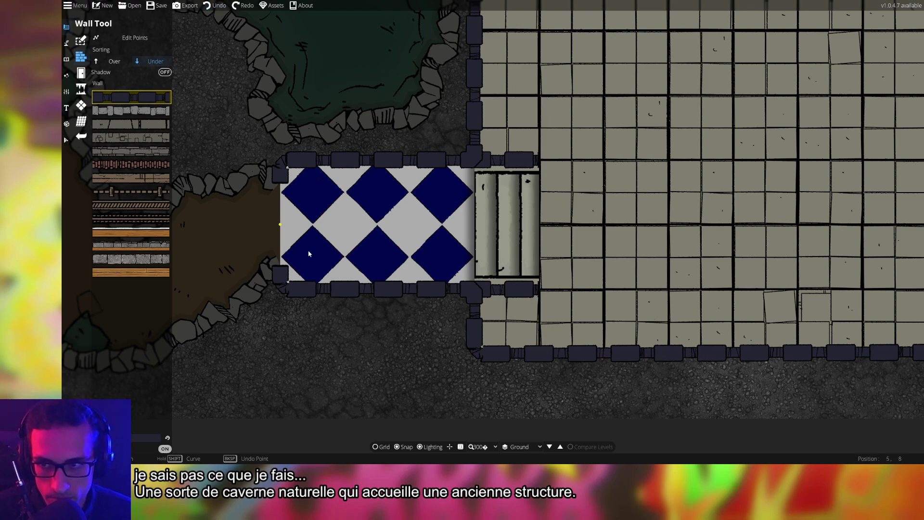
{"action": "left_click", "coordinate": [216, 5]}
{"action": "left_click", "coordinate": [216, 5]}
Try a straight wall with a curved section above it at the stairs' upper side, then undo it
{"action": "left_click", "coordinate": [476, 159]}
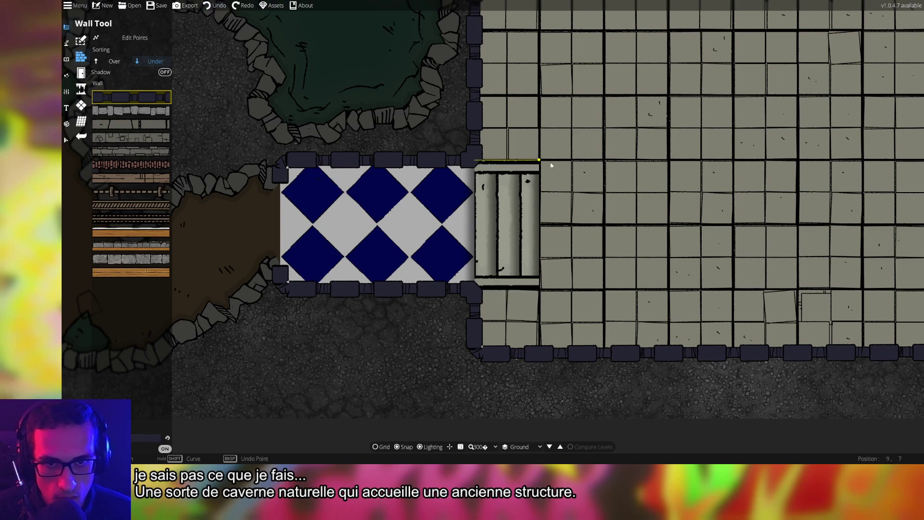
{"action": "left_click", "coordinate": [538, 164]}
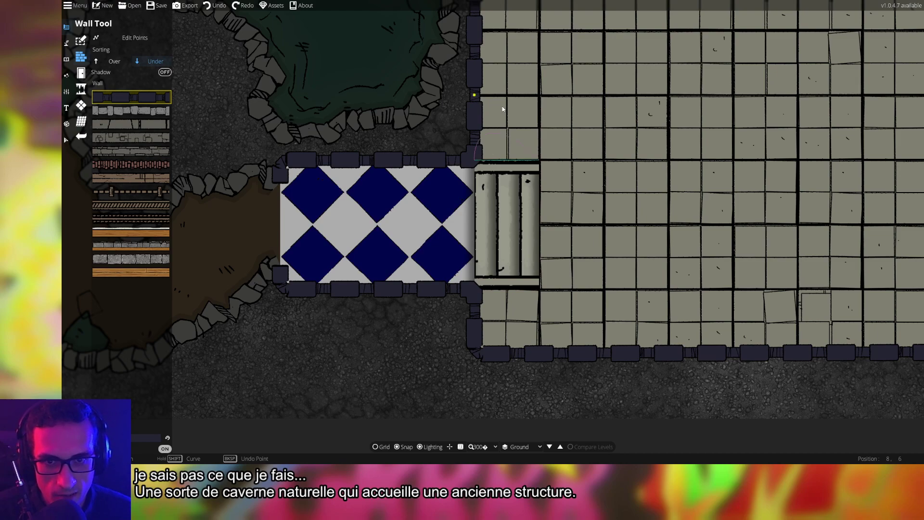
{"action": "key", "text": "Return"}
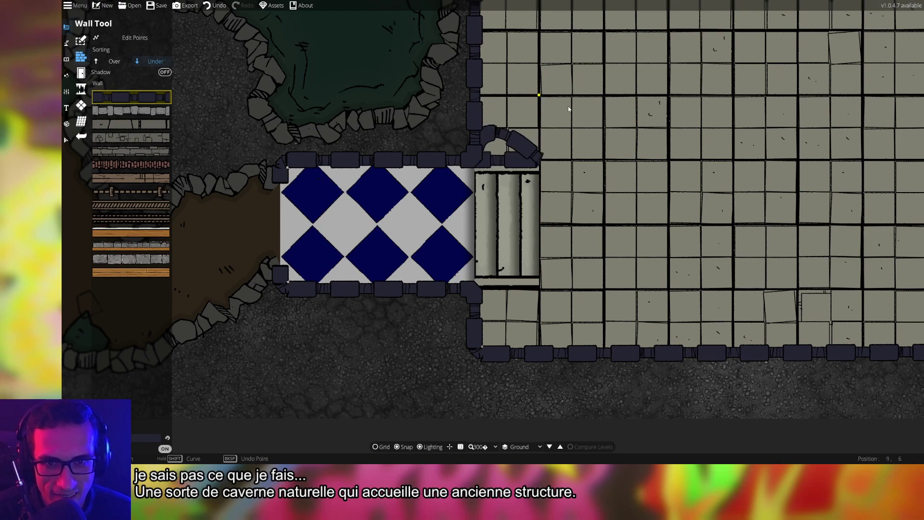
{"action": "key", "text": "ctrl+z"}
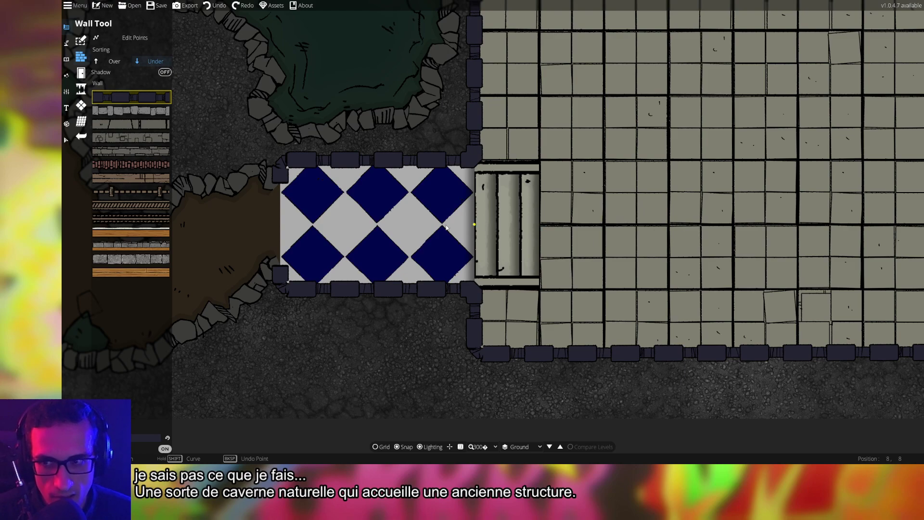
Choose the Concrete wall style and draw a straight wall along the lower side of the stairs
{"action": "mouse_move", "coordinate": [139, 189]}
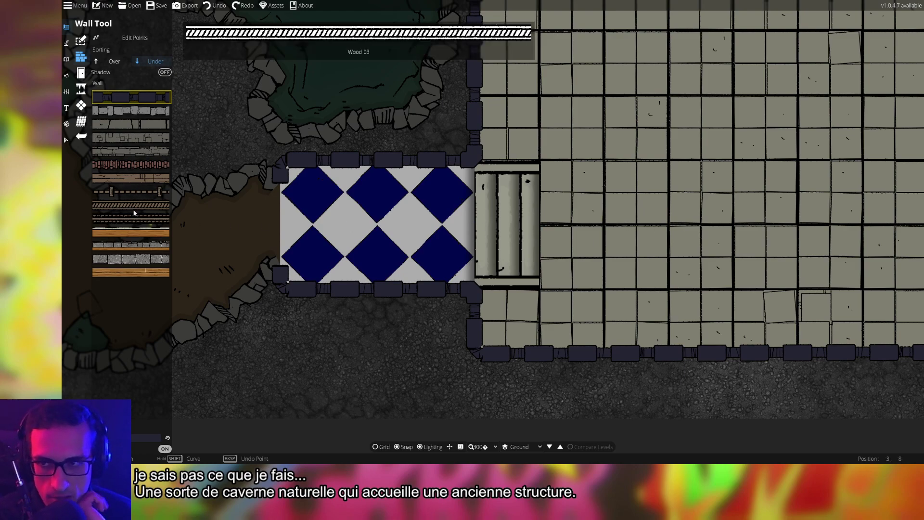
{"action": "left_click", "coordinate": [142, 126]}
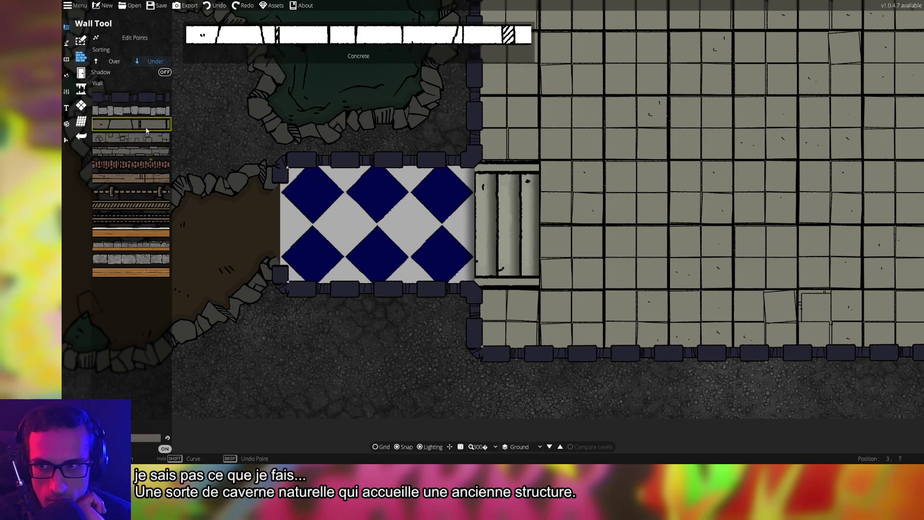
{"action": "left_click", "coordinate": [483, 290]}
{"action": "left_click", "coordinate": [544, 296]}
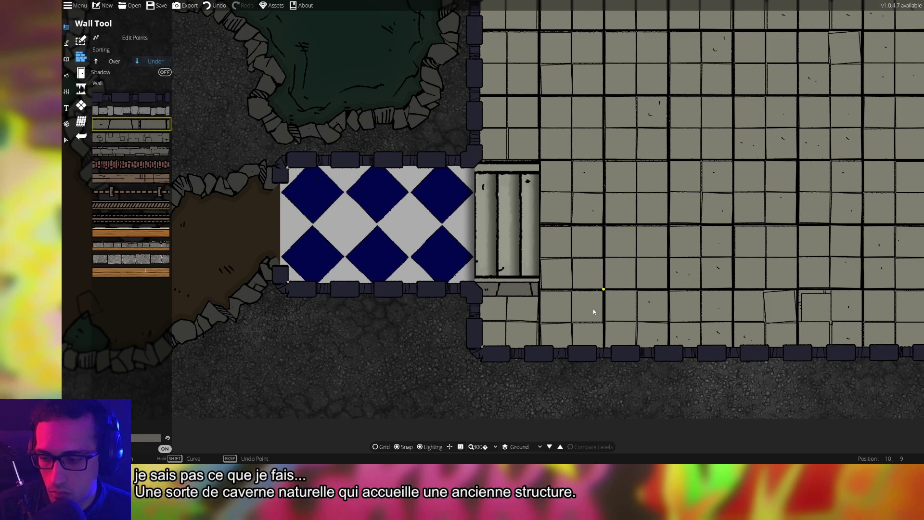
Undo the Concrete wall beside the stairs, try a stone-brick wall along both their upper and lower sides, and undo both
{"action": "left_click", "coordinate": [214, 6]}
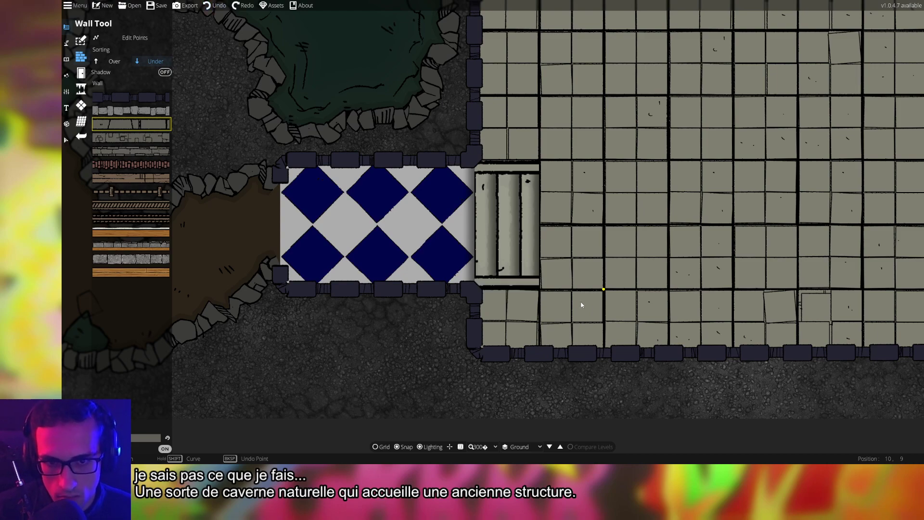
{"action": "left_click", "coordinate": [139, 159]}
{"action": "left_click_drag", "start_coordinate": [478, 293], "coordinate": [540, 290]}
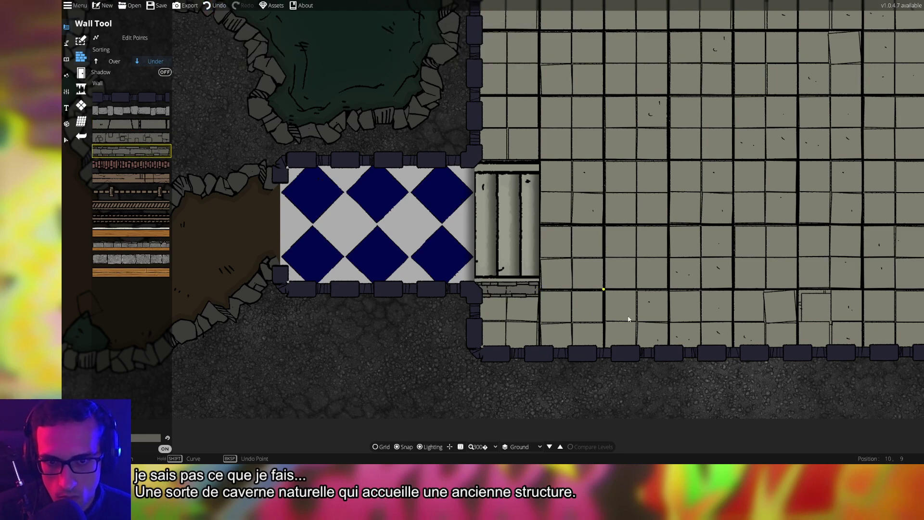
{"action": "left_click_drag", "start_coordinate": [486, 164], "coordinate": [540, 161]}
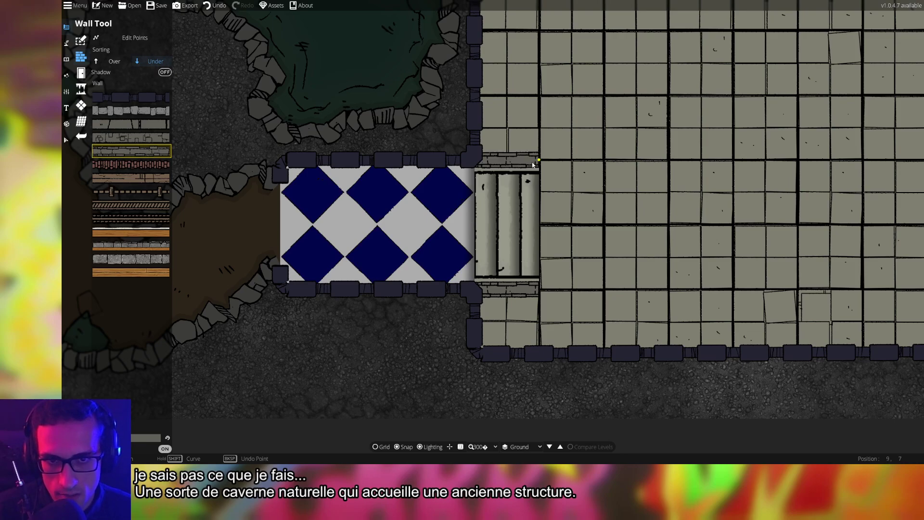
{"action": "left_click_drag", "start_coordinate": [619, 253], "coordinate": [558, 294]}
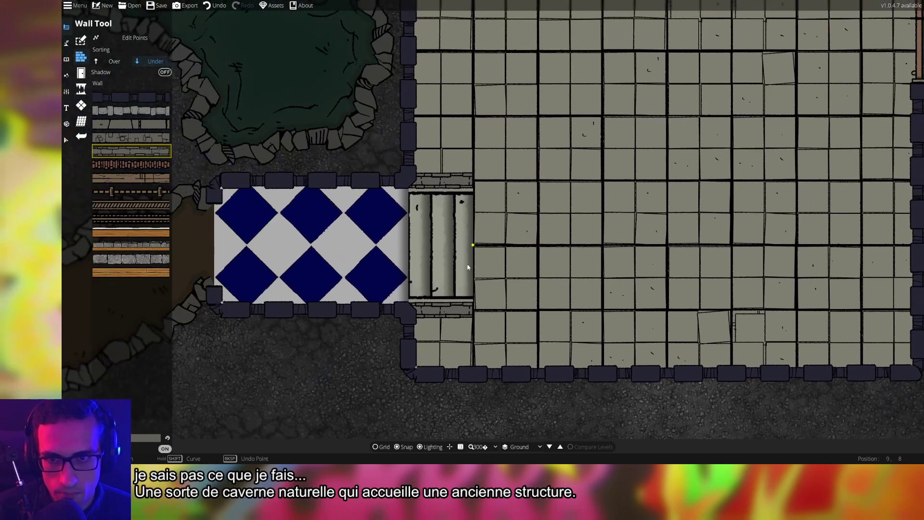
{"action": "scroll", "coordinate": [457, 262], "scroll_direction": "up", "scroll_amount": 3}
{"action": "key", "text": "ctrl+z"}
{"action": "key", "text": "ctrl+z"}
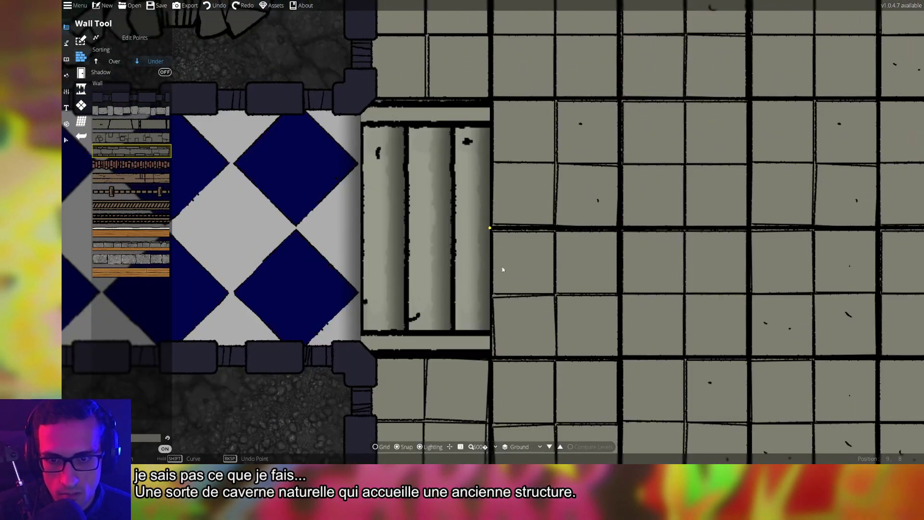
{"action": "left_click_drag", "start_coordinate": [502, 267], "coordinate": [708, 290]}
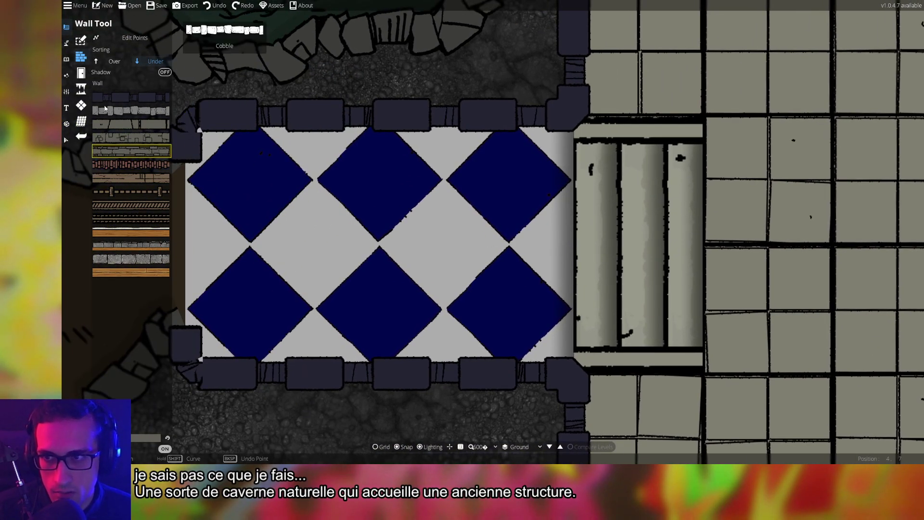
{"action": "left_click", "coordinate": [81, 75]}
{"action": "left_click", "coordinate": [80, 89]}
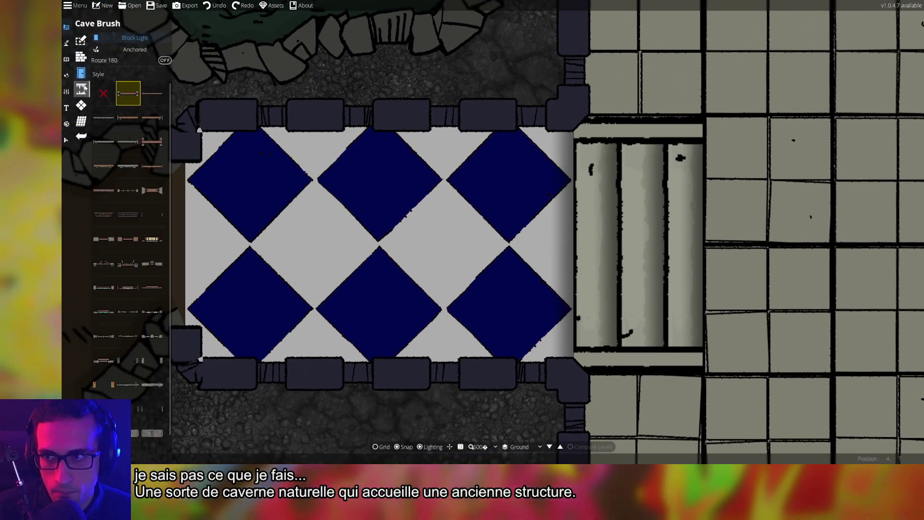
{"action": "left_click", "coordinate": [82, 105]}
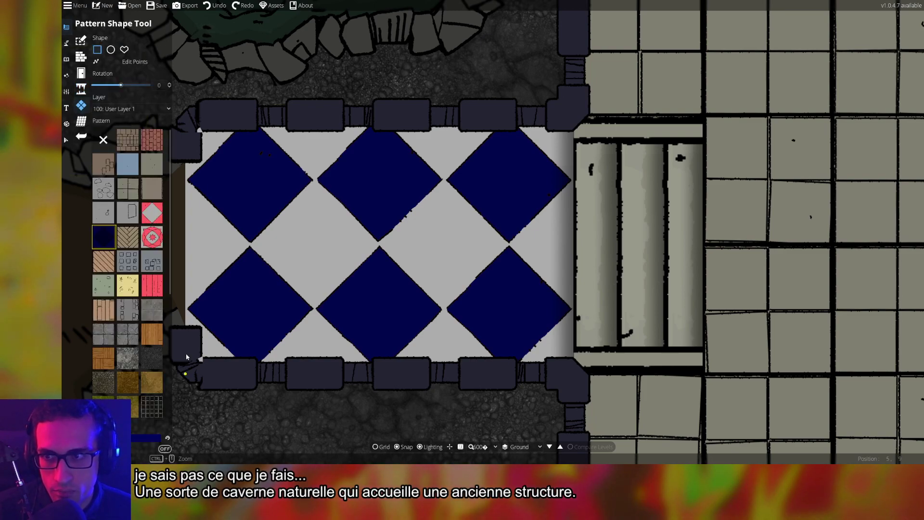
{"action": "left_click", "coordinate": [151, 410]}
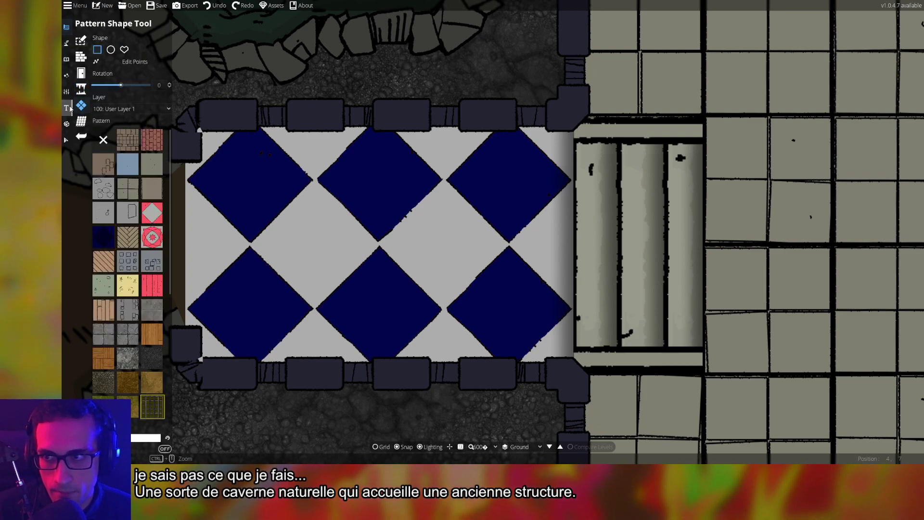
{"action": "left_click", "coordinate": [64, 135]}
Switch to the Path tool and look through the textures in the path library
{"action": "left_click", "coordinate": [67, 42]}
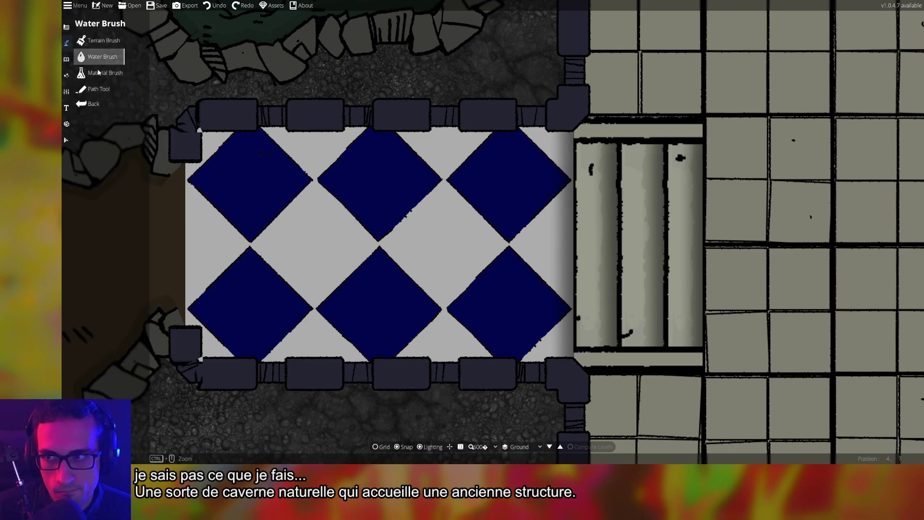
{"action": "left_click", "coordinate": [102, 90]}
{"action": "key", "text": "d"}
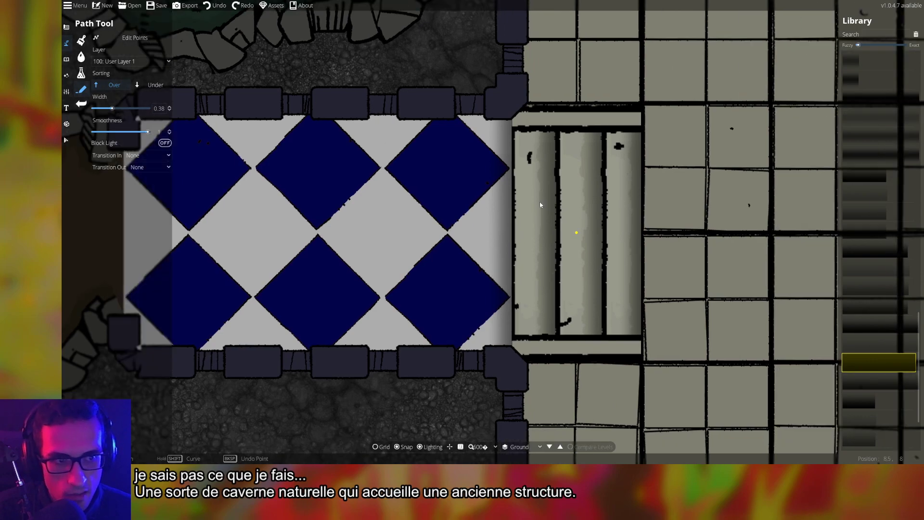
{"action": "mouse_move", "coordinate": [913, 308]}
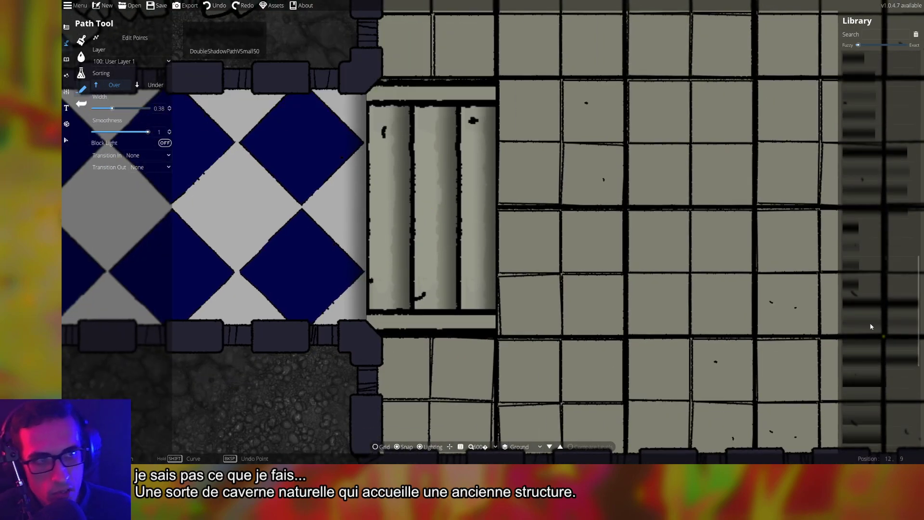
{"action": "scroll", "coordinate": [913, 308], "scroll_direction": "up", "scroll_amount": 3}
{"action": "mouse_move", "coordinate": [896, 266]}
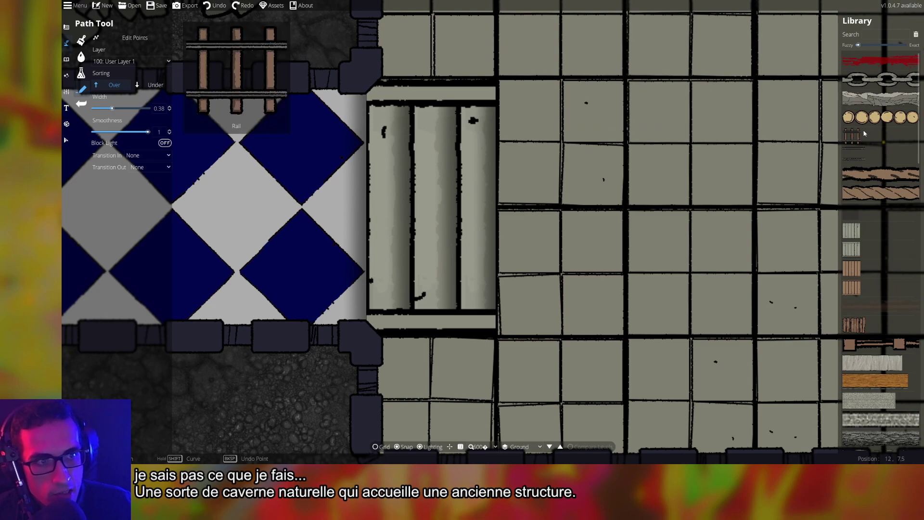
{"action": "left_click", "coordinate": [865, 157]}
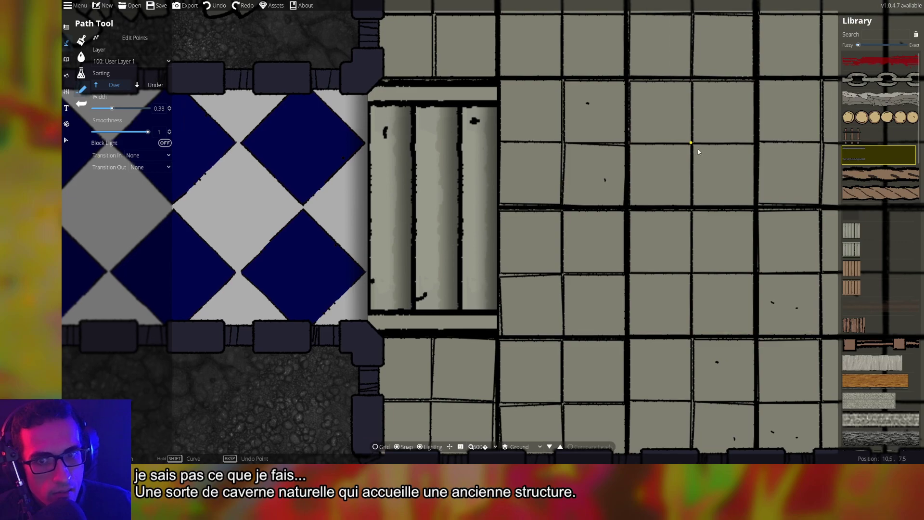
{"action": "left_click", "coordinate": [747, 154]}
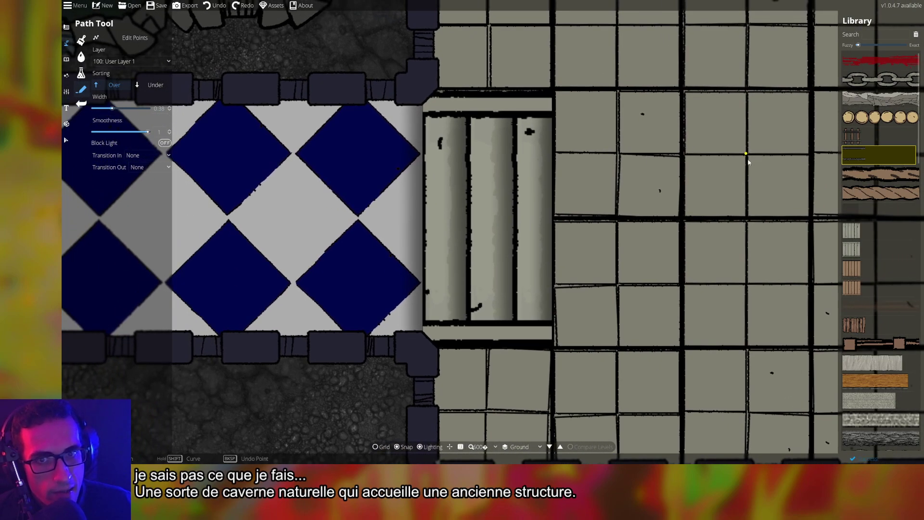
{"action": "left_click_drag", "start_coordinate": [751, 159], "coordinate": [682, 148]}
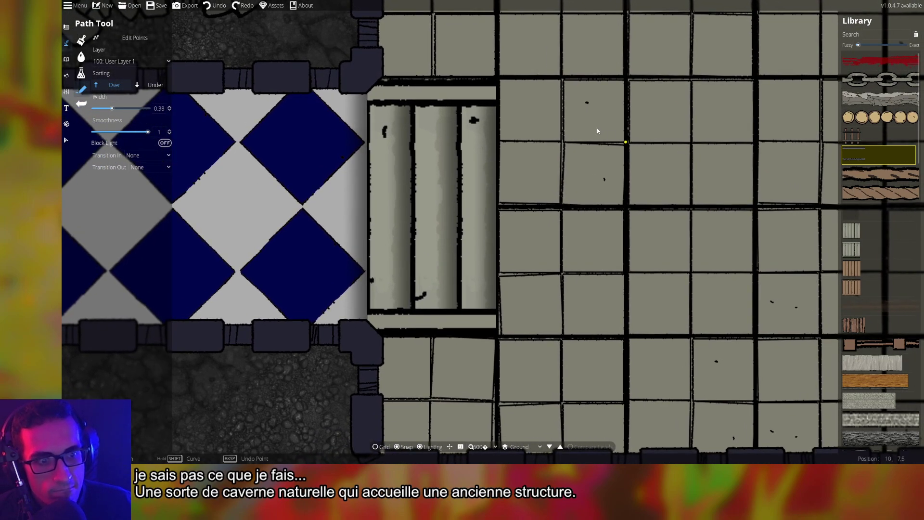
{"action": "left_click_drag", "start_coordinate": [596, 128], "coordinate": [576, 102]}
Choose the ShadowPathVSmall100 path texture and turn off snapping
{"action": "mouse_move", "coordinate": [879, 289]}
{"action": "scroll", "coordinate": [883, 303], "scroll_direction": "down", "scroll_amount": 10}
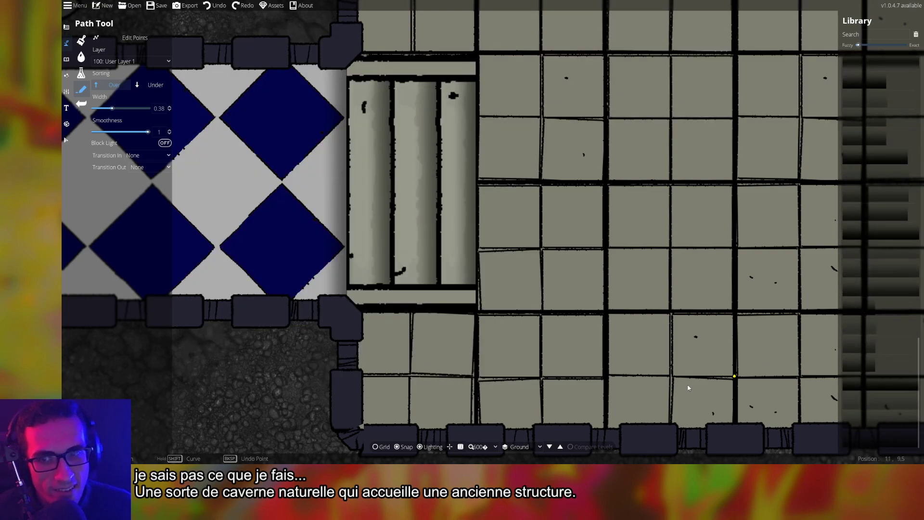
{"action": "left_click_drag", "start_coordinate": [298, 252], "coordinate": [530, 258]}
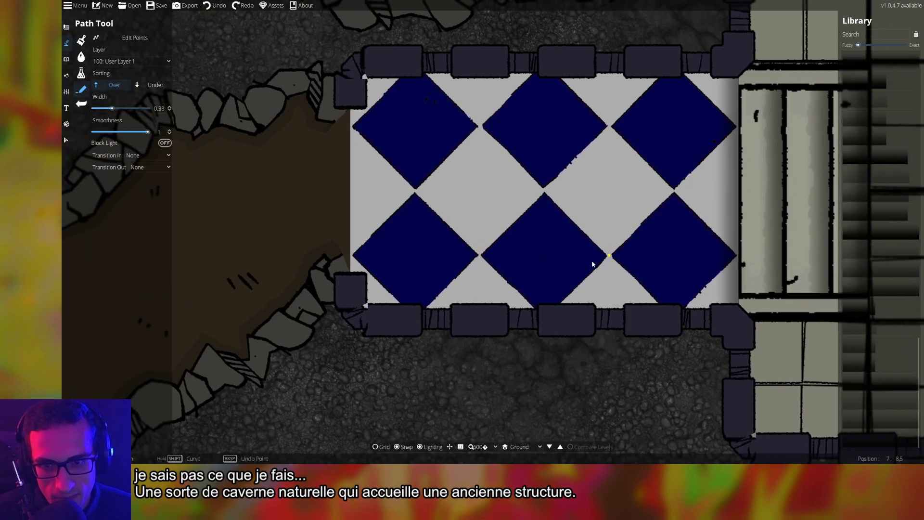
{"action": "mouse_move", "coordinate": [860, 387]}
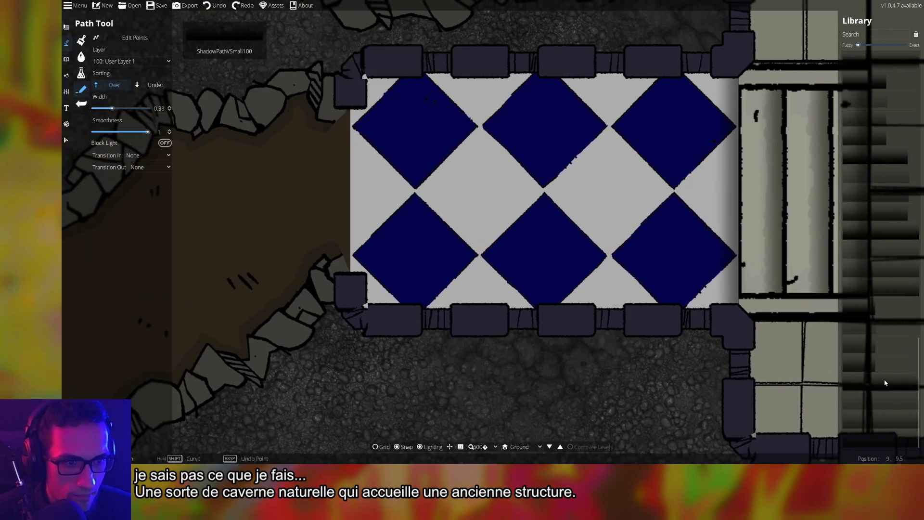
{"action": "left_click", "coordinate": [860, 385]}
{"action": "left_click_drag", "start_coordinate": [610, 274], "coordinate": [558, 272]}
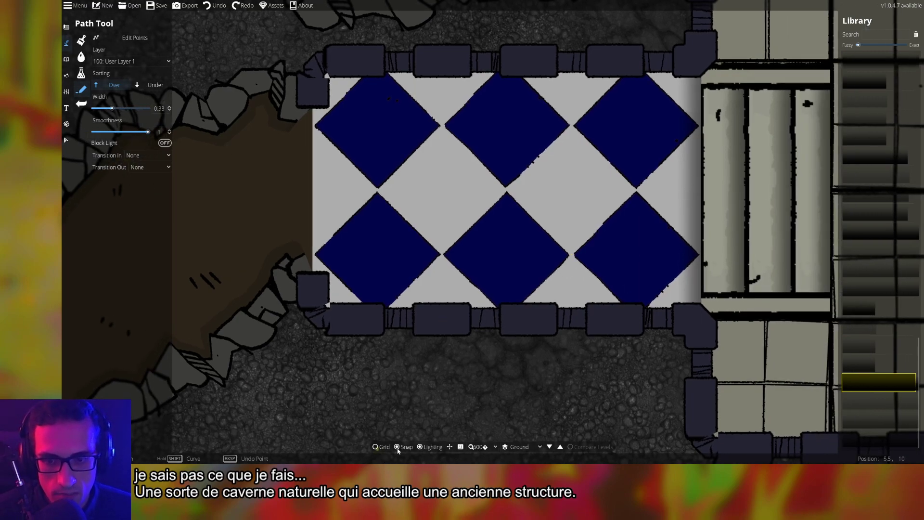
{"action": "left_click", "coordinate": [397, 448]}
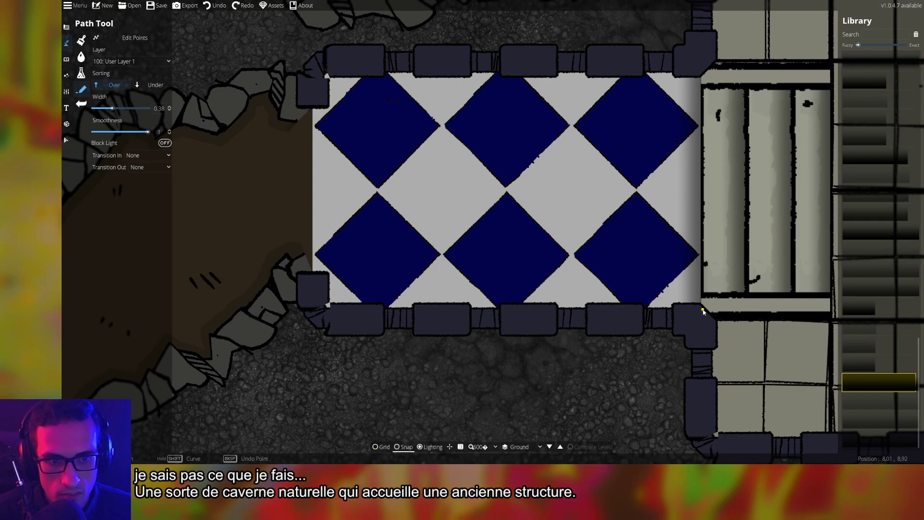
Try a thin shadow path along the corridor's lower wall, cancel it, and set the path width to 0.87
{"action": "left_click", "coordinate": [461, 310]}
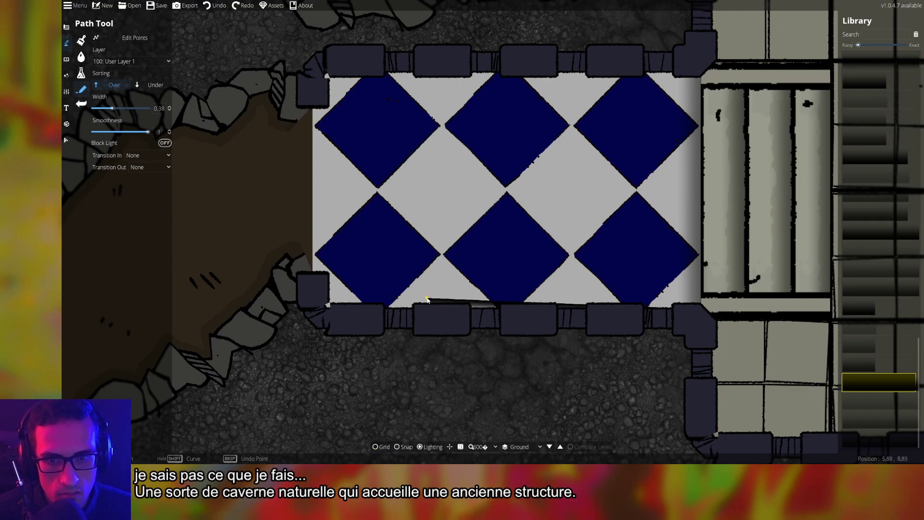
{"action": "key", "text": "Escape"}
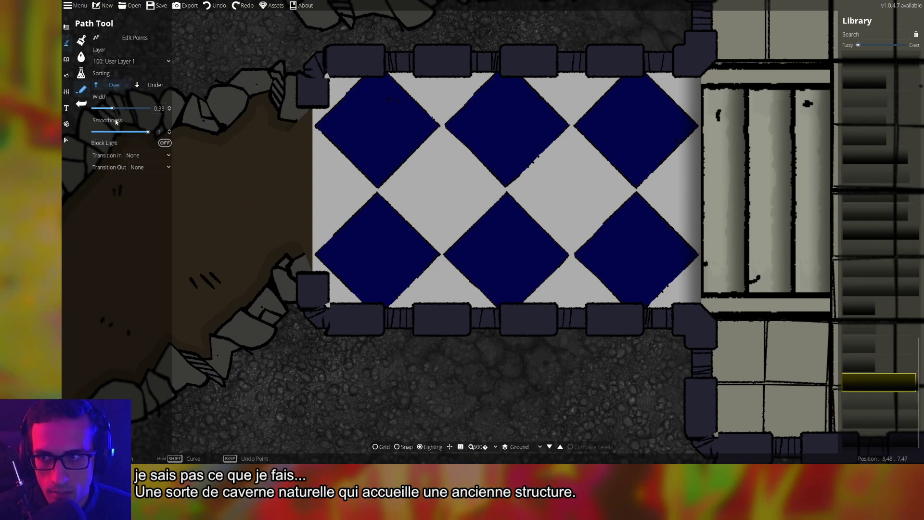
{"action": "left_click_drag", "start_coordinate": [112, 109], "coordinate": [124, 109]}
Draw a straight shadow path along the full length of the corridor's lower wall, then undo it
{"action": "left_click", "coordinate": [318, 310]}
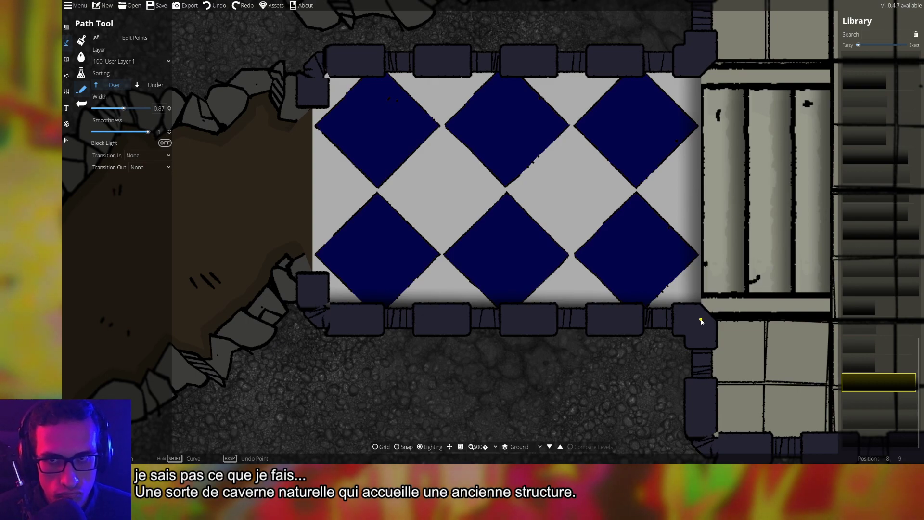
{"action": "left_click", "coordinate": [701, 320]}
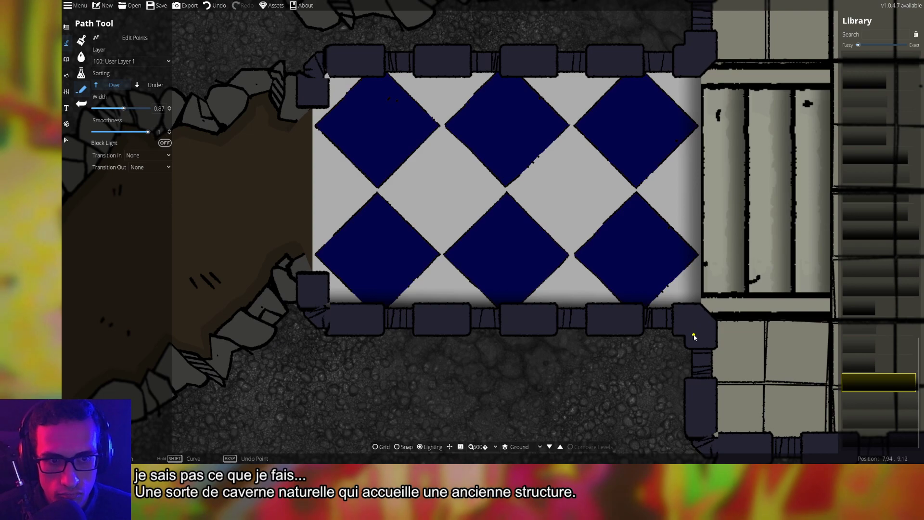
{"action": "left_click_drag", "start_coordinate": [702, 320], "coordinate": [427, 297]}
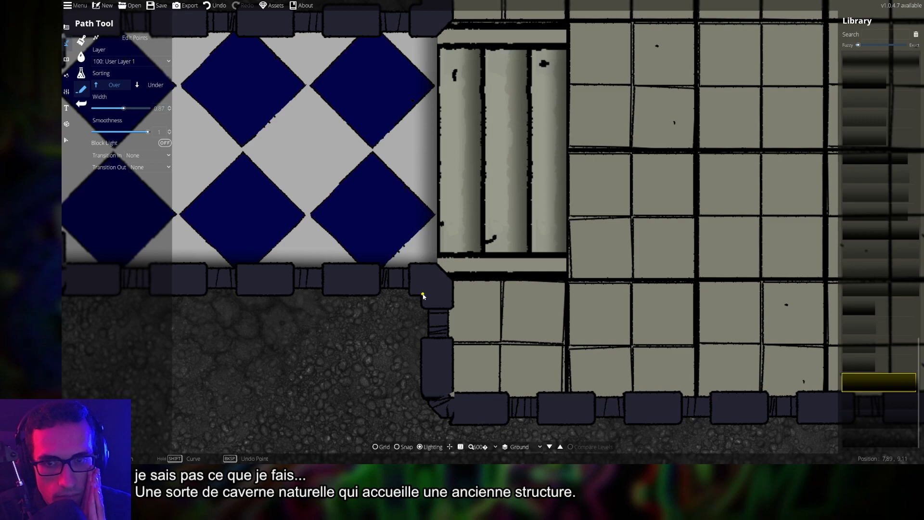
{"action": "key", "text": "ctrl+z"}
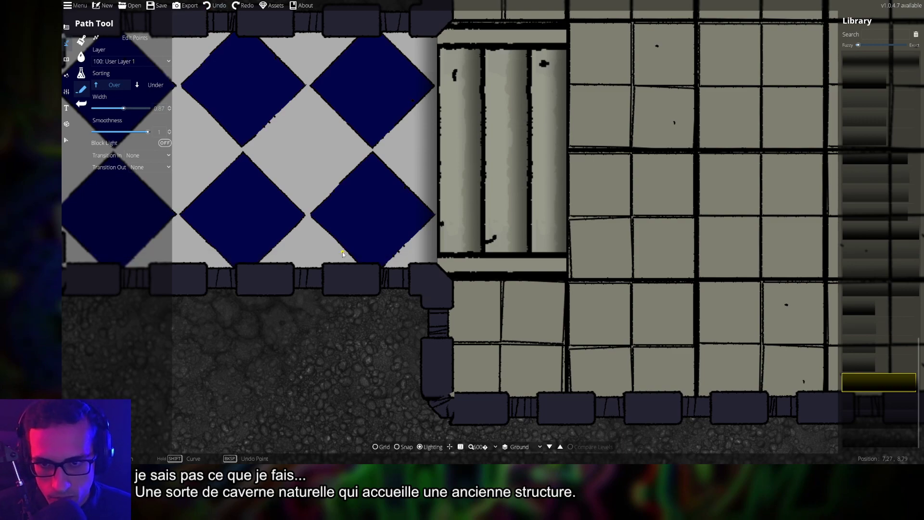
Draw a shadow path from the pillar at the corridor's cave end along its lower wall and down the tiled room's near side wall
{"action": "key", "text": "Left"}
{"action": "key", "text": "Up"}
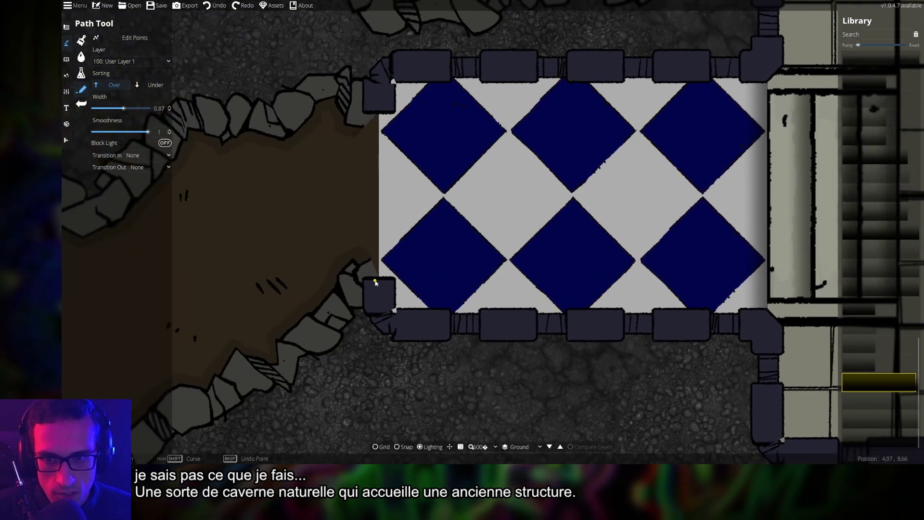
{"action": "left_click", "coordinate": [391, 284]}
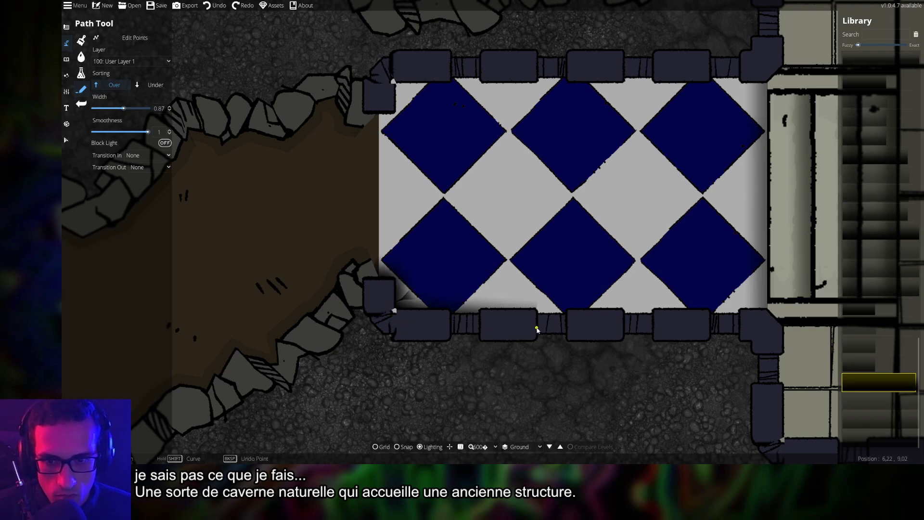
{"action": "left_click", "coordinate": [393, 321]}
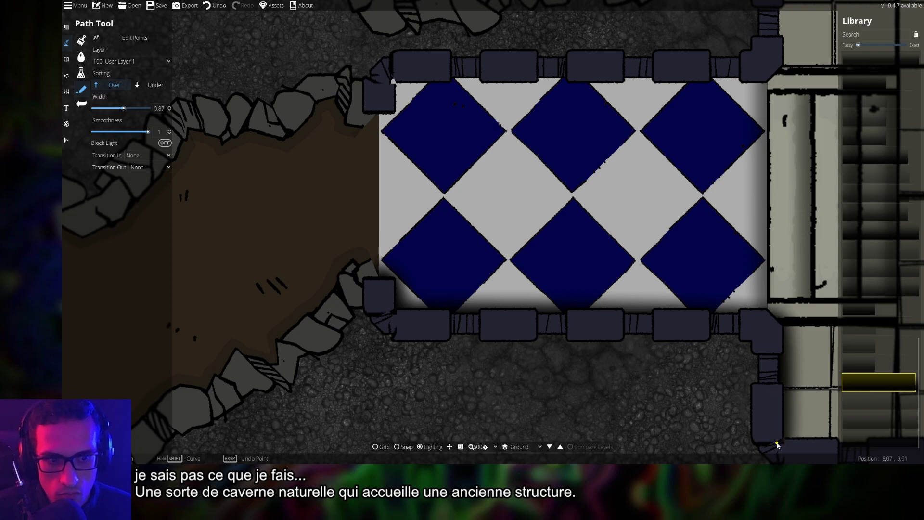
{"action": "left_click_drag", "start_coordinate": [778, 448], "coordinate": [350, 343]}
Continue the shadow path along the tiled room's lower wall to its far corner
{"action": "left_click", "coordinate": [547, 341]}
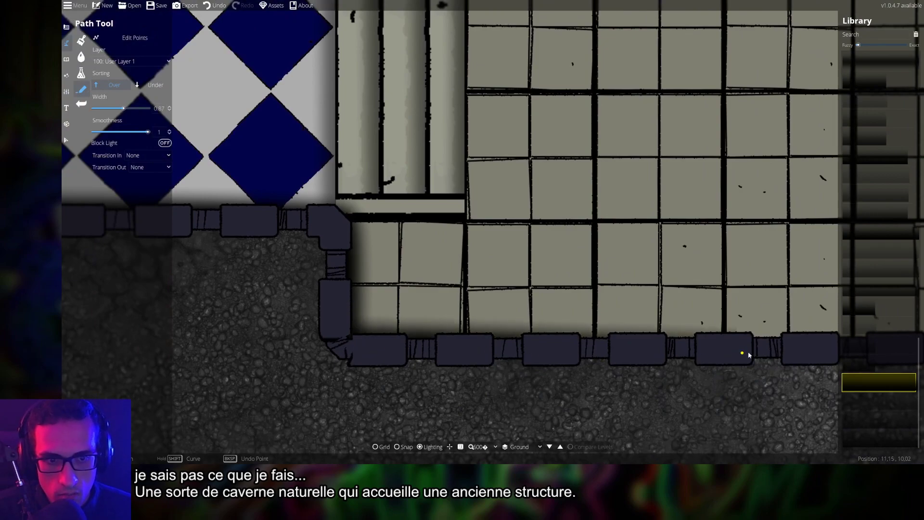
{"action": "left_click_drag", "start_coordinate": [583, 344], "coordinate": [461, 319]}
{"action": "left_click_drag", "start_coordinate": [686, 324], "coordinate": [314, 306]}
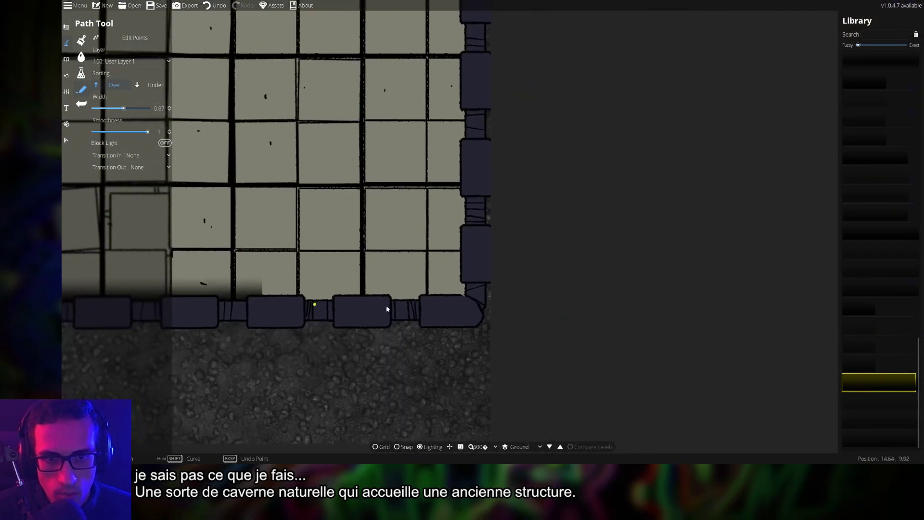
{"action": "left_click", "coordinate": [473, 306]}
{"action": "left_click_drag", "start_coordinate": [474, 307], "coordinate": [563, 324]}
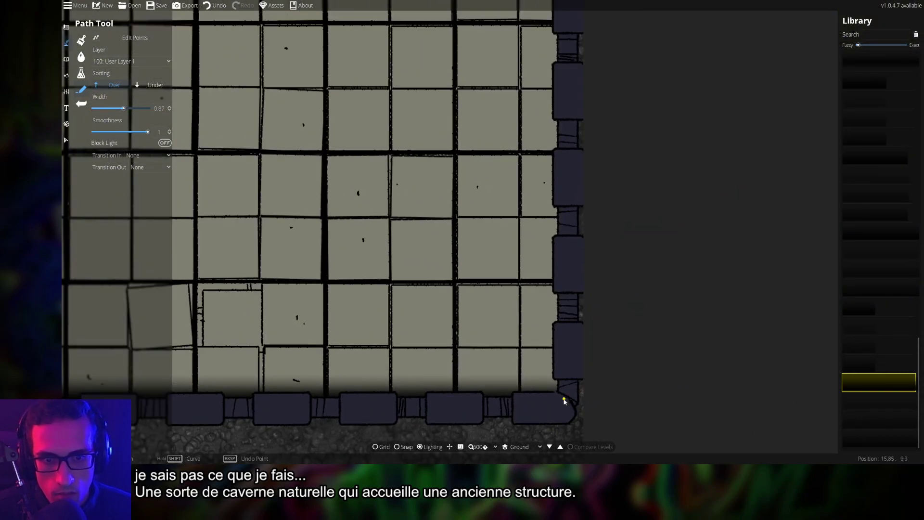
Continue the shadow path up the tiled room's far side wall to the lower end of the wooden door
{"action": "left_click_drag", "start_coordinate": [579, 140], "coordinate": [547, 229]}
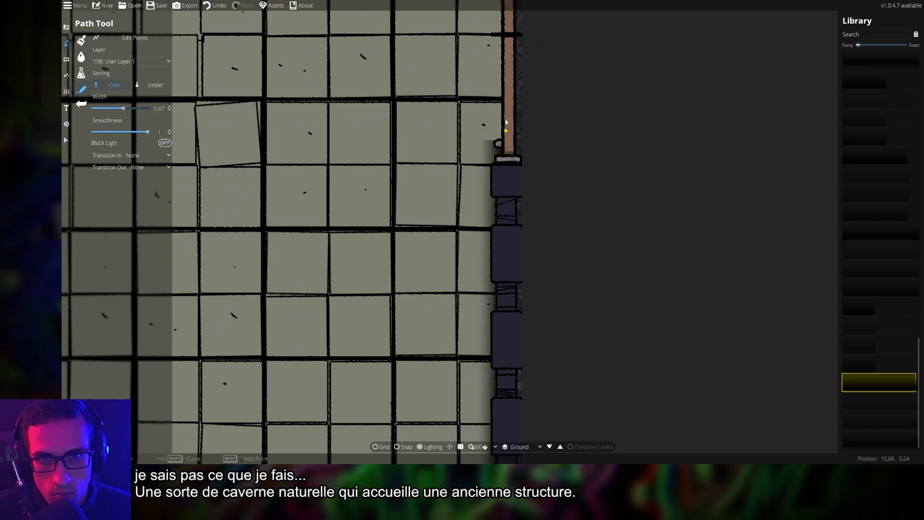
{"action": "left_click_drag", "start_coordinate": [509, 88], "coordinate": [470, 458]}
{"action": "left_click_drag", "start_coordinate": [476, 268], "coordinate": [516, 143]}
{"action": "left_click", "coordinate": [516, 143]}
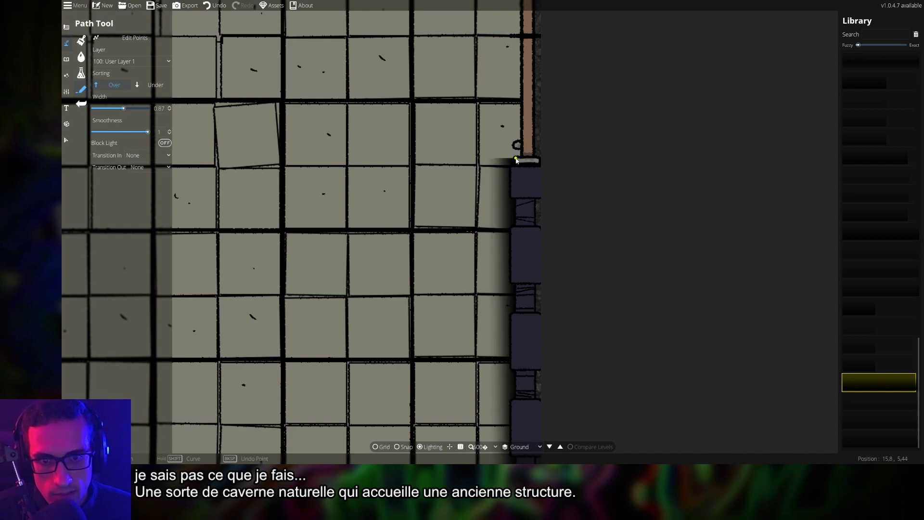
Continue the shadow path up the tiled room's far side wall, past the wooden door, to the upper corner
{"action": "key", "text": "w"}
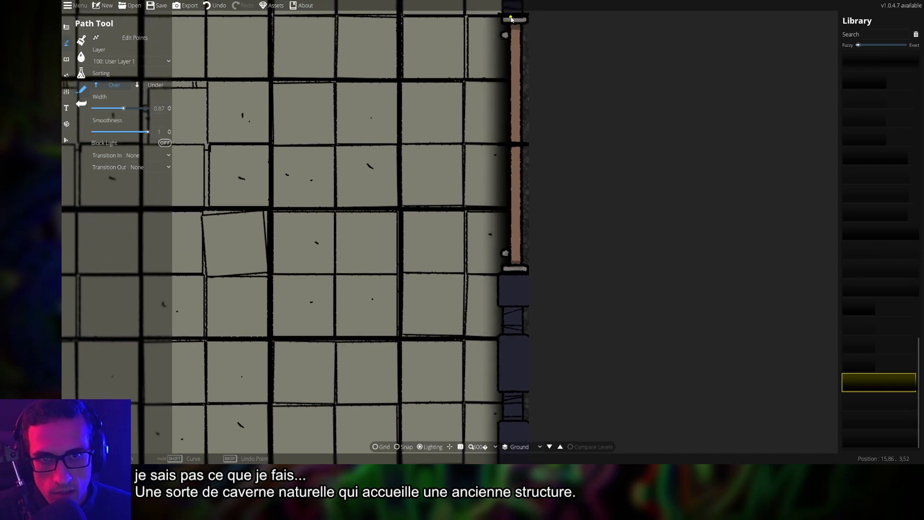
{"action": "key", "text": "w"}
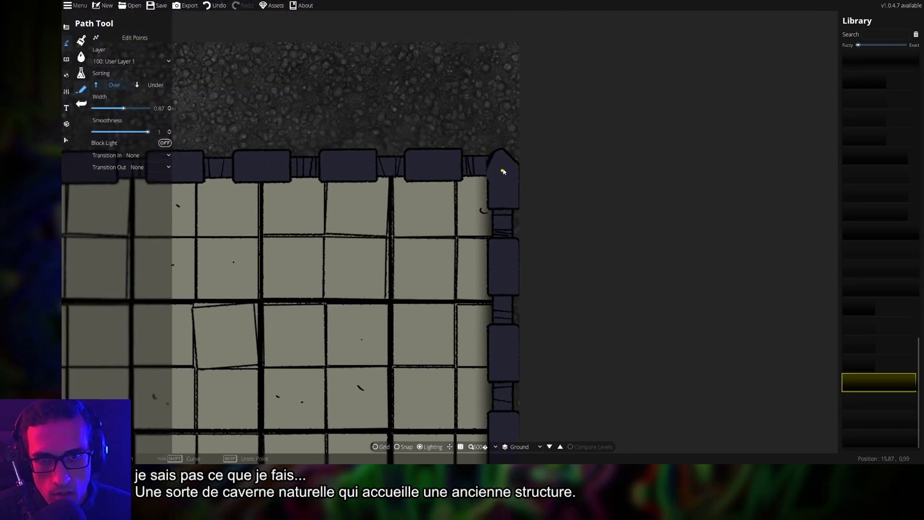
{"action": "key", "text": "s"}
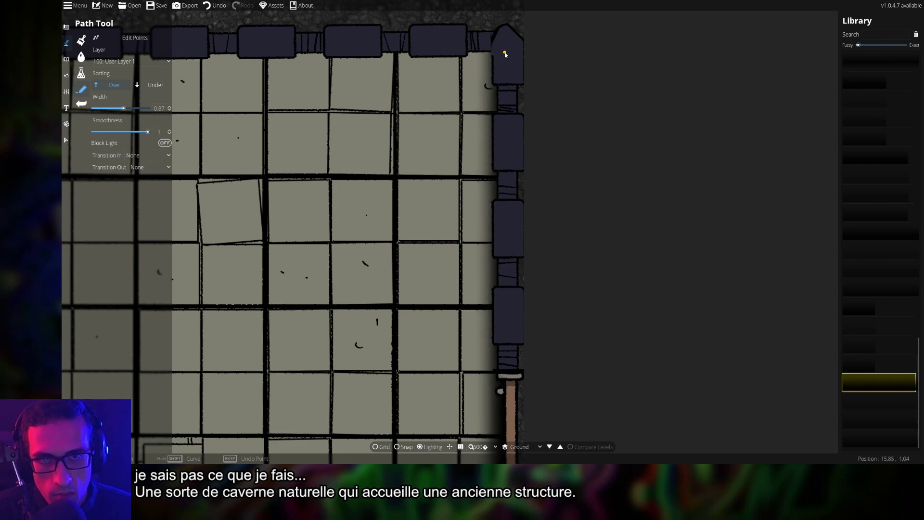
{"action": "scroll", "coordinate": [548, 72], "scroll_direction": "down", "scroll_amount": 8}
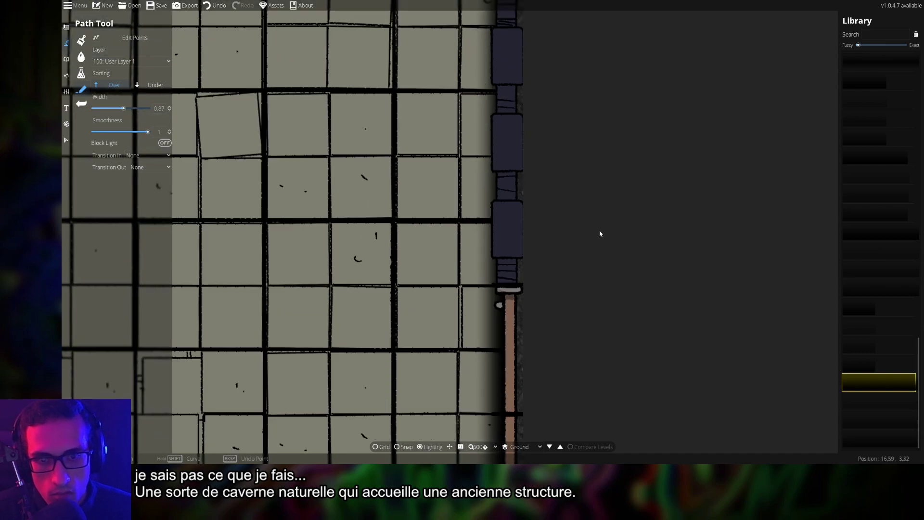
{"action": "key", "text": "w"}
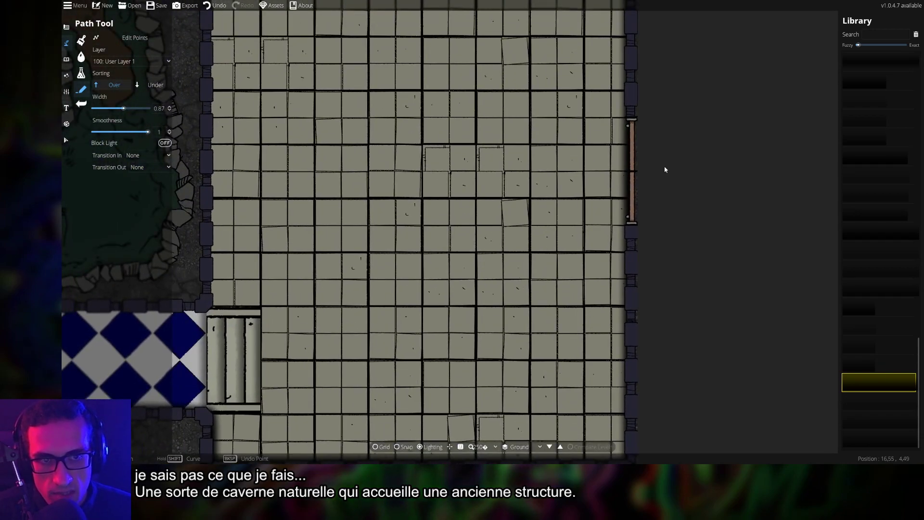
{"action": "scroll", "coordinate": [490, 147], "scroll_direction": "up", "scroll_amount": 8}
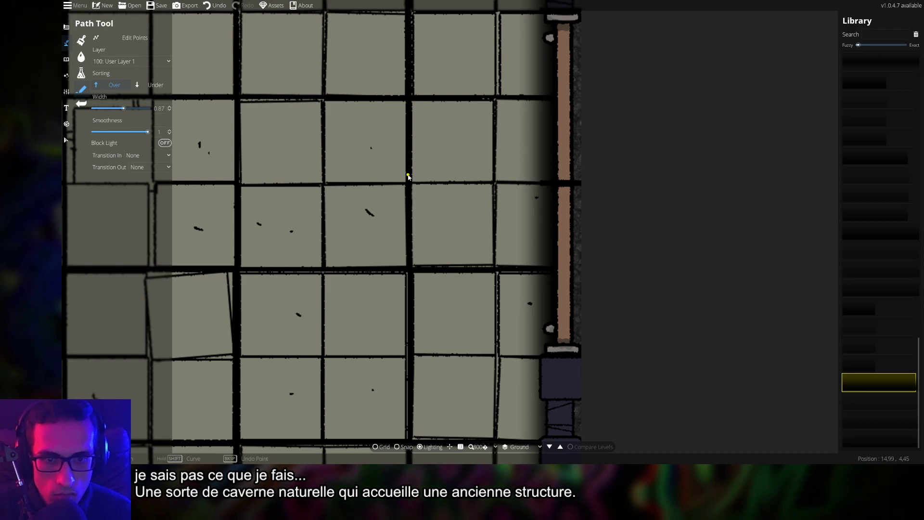
{"action": "scroll", "coordinate": [500, 134], "scroll_direction": "down", "scroll_amount": 5}
{"action": "scroll", "coordinate": [615, 251], "scroll_direction": "up", "scroll_amount": 5}
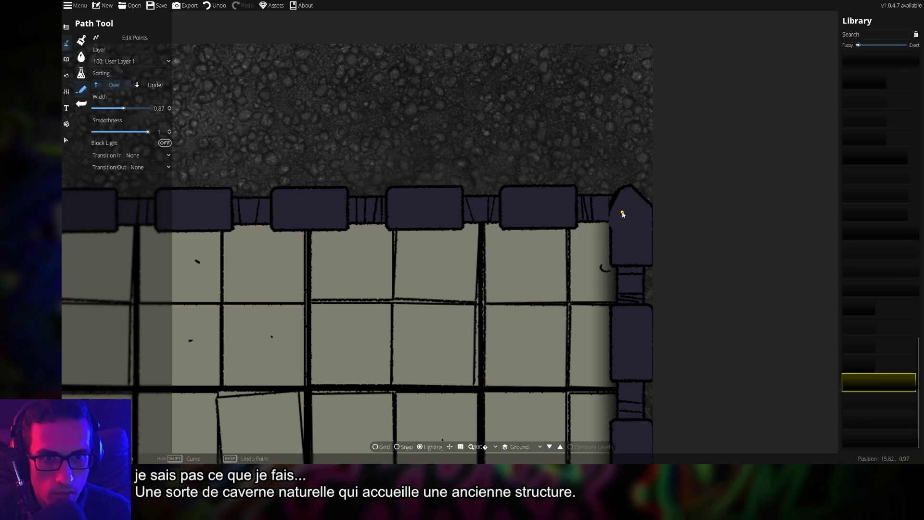
Continue the shadow path along the tiled room's upper wall and down its near side wall to the corridor
{"action": "key", "text": "Left"}
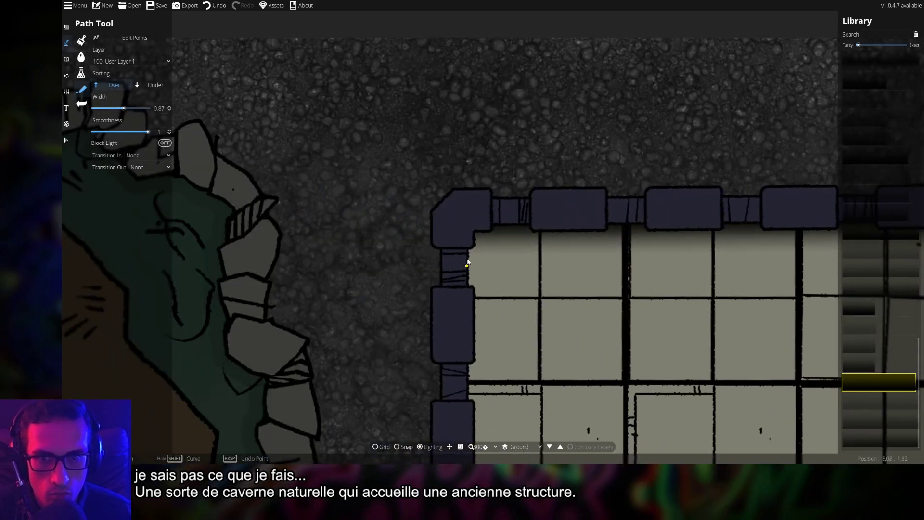
{"action": "key", "text": "Down"}
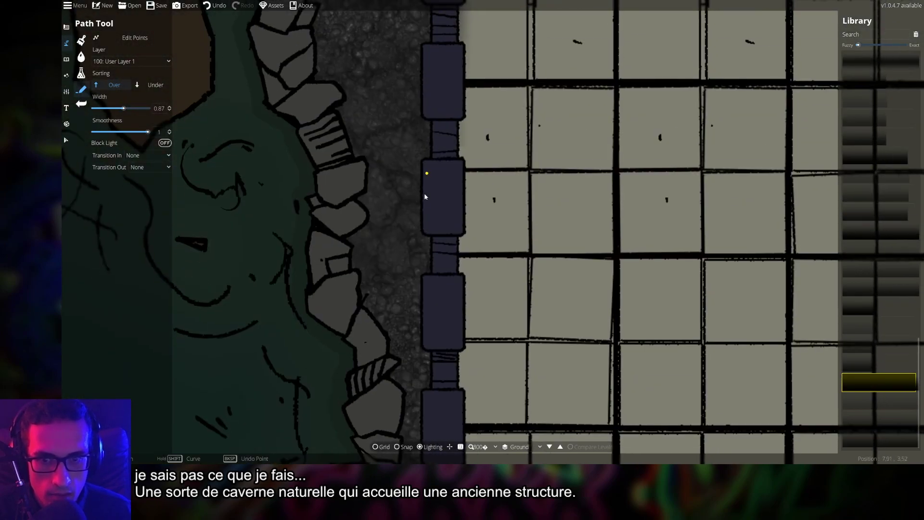
{"action": "key", "text": "Down"}
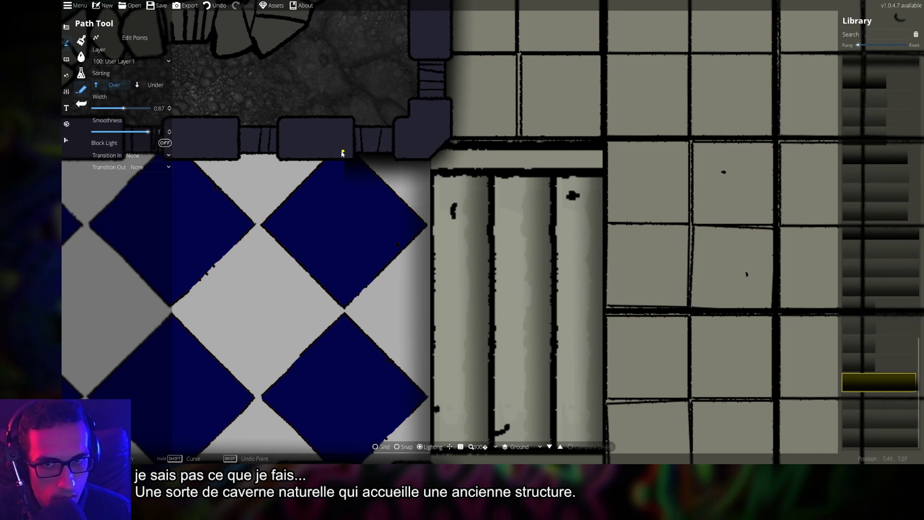
Continue the shadow path along the corridor's upper wall and finish it at the pillar on the cave end
{"action": "key", "text": "a"}
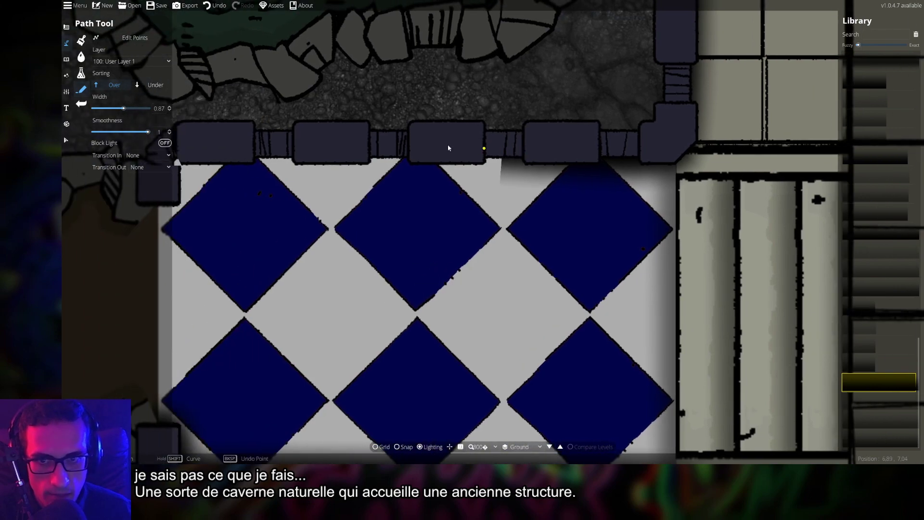
{"action": "key", "text": "a"}
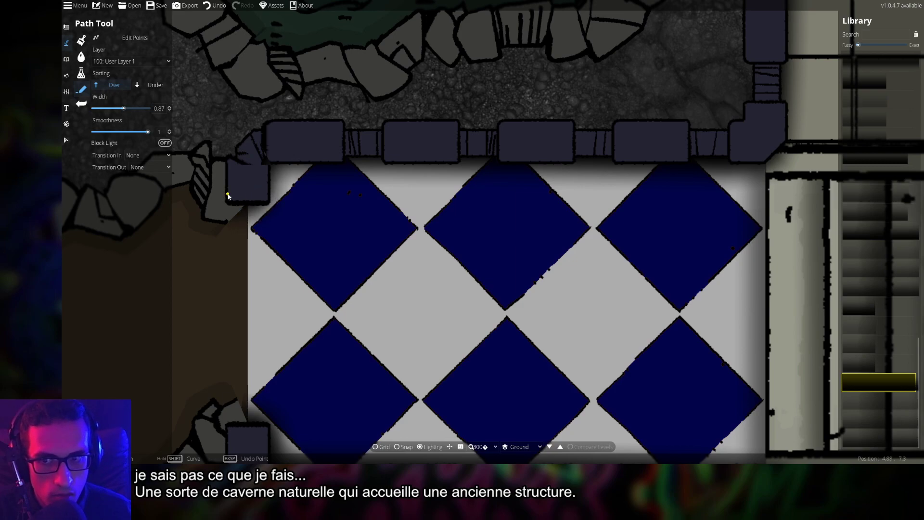
{"action": "left_click_drag", "start_coordinate": [367, 247], "coordinate": [457, 78]}
Check the shadows around the corridor and the tiled room, and save the map
{"action": "scroll", "coordinate": [586, 169], "scroll_direction": "down", "scroll_amount": 4}
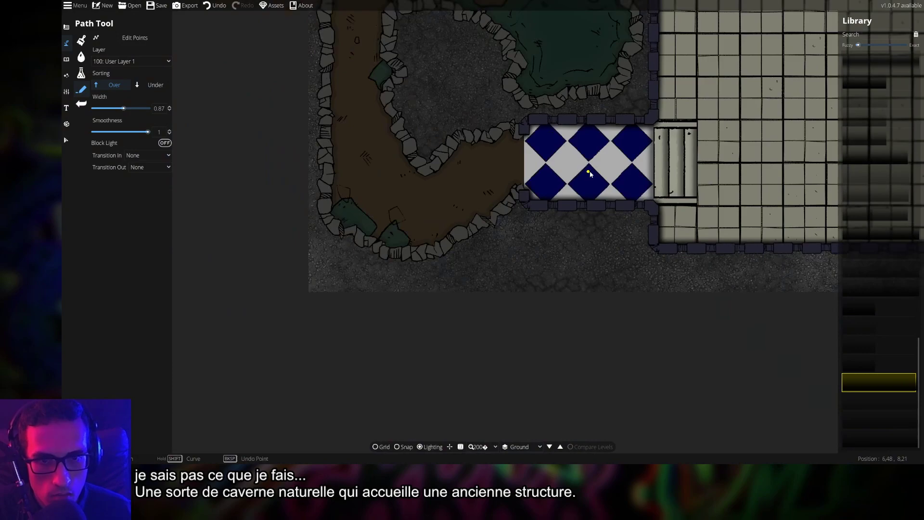
{"action": "left_click_drag", "start_coordinate": [587, 169], "coordinate": [441, 249]}
{"action": "left_click_drag", "start_coordinate": [470, 180], "coordinate": [505, 264]}
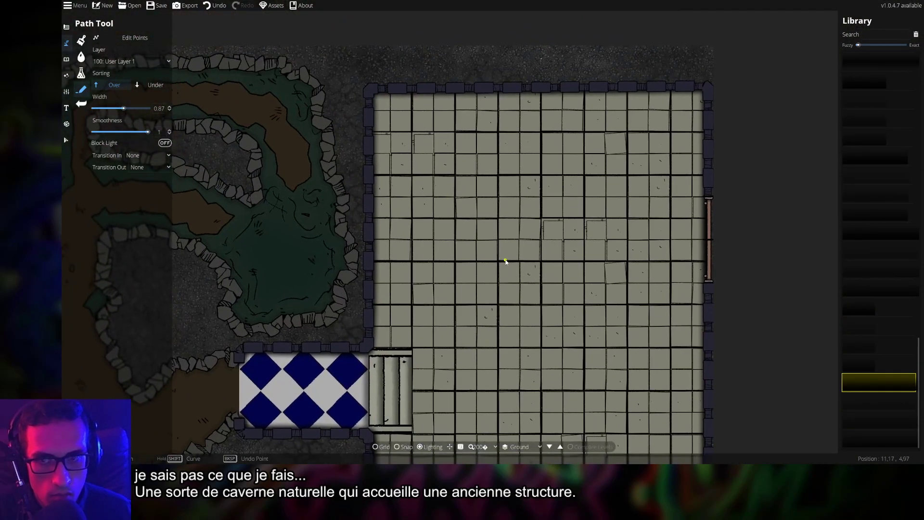
{"action": "key", "text": "ctrl+s"}
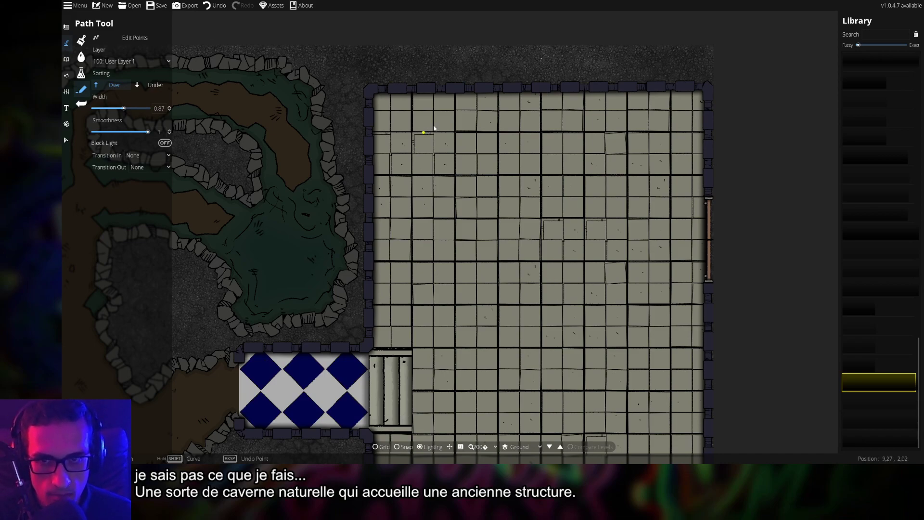
{"action": "left_click_drag", "start_coordinate": [485, 252], "coordinate": [649, 151]}
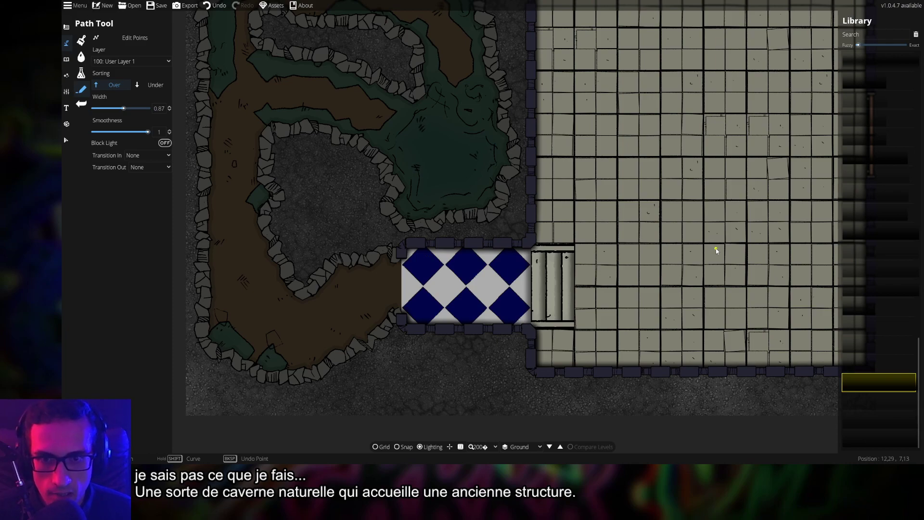
{"action": "key", "text": "Right"}
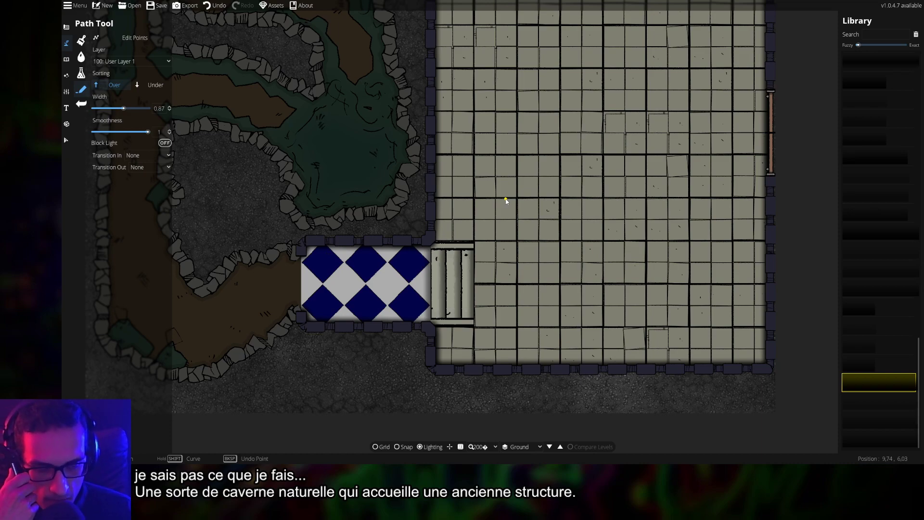
{"action": "mouse_move", "coordinate": [876, 253]}
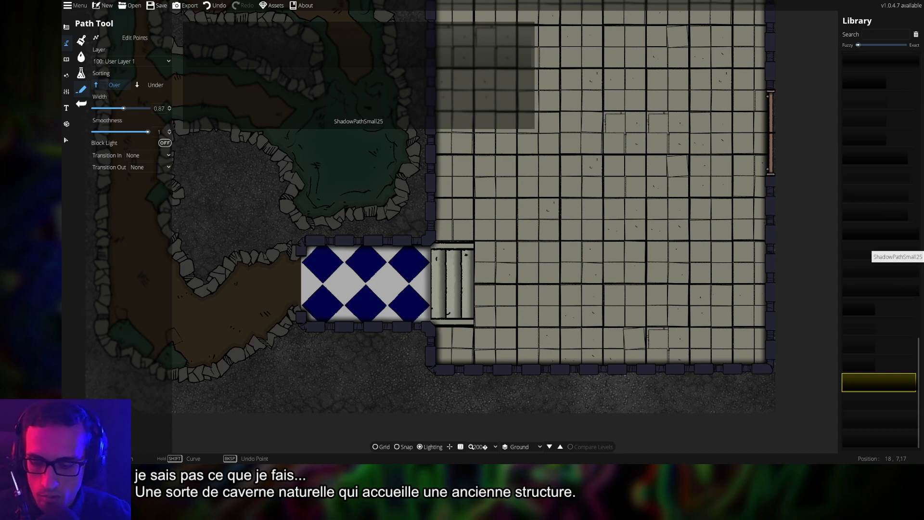
{"action": "left_click_drag", "start_coordinate": [495, 174], "coordinate": [577, 181]}
{"action": "left_click_drag", "start_coordinate": [561, 118], "coordinate": [513, 156]}
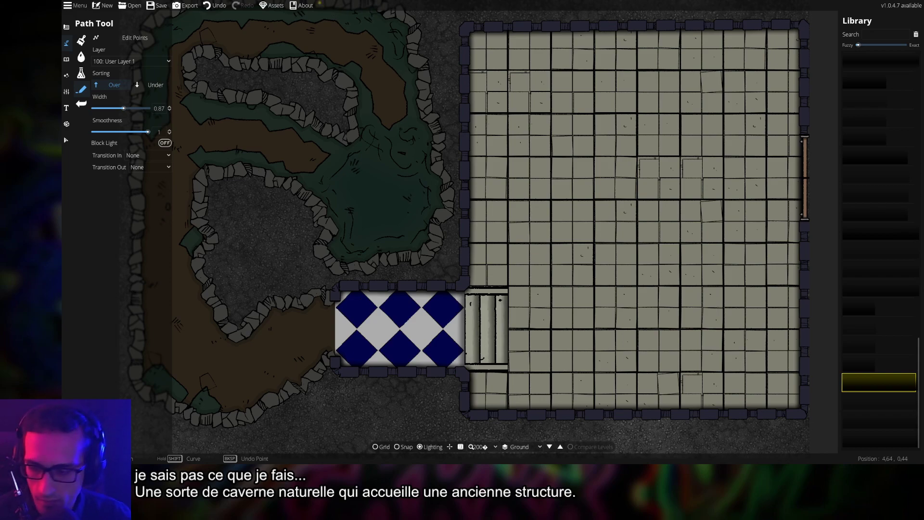
{"action": "left_click_drag", "start_coordinate": [515, 113], "coordinate": [502, 127]}
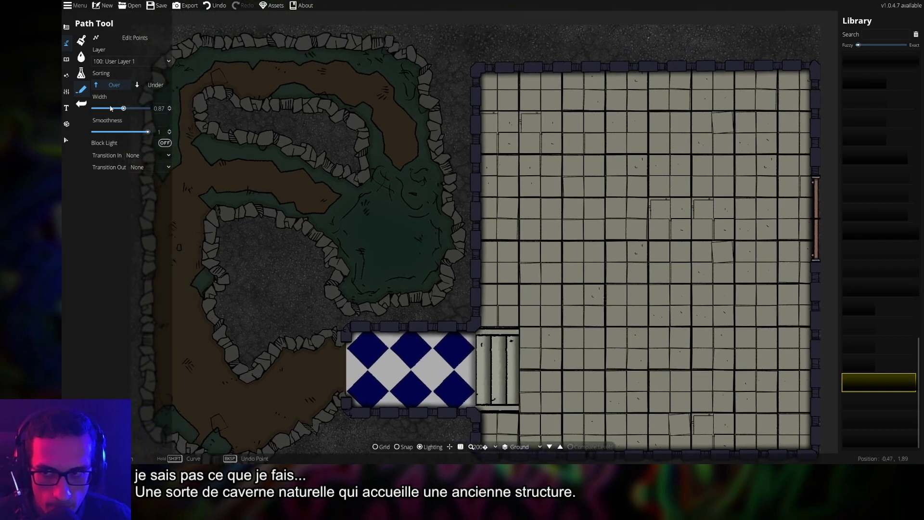
{"action": "left_click_drag", "start_coordinate": [421, 168], "coordinate": [427, 133]}
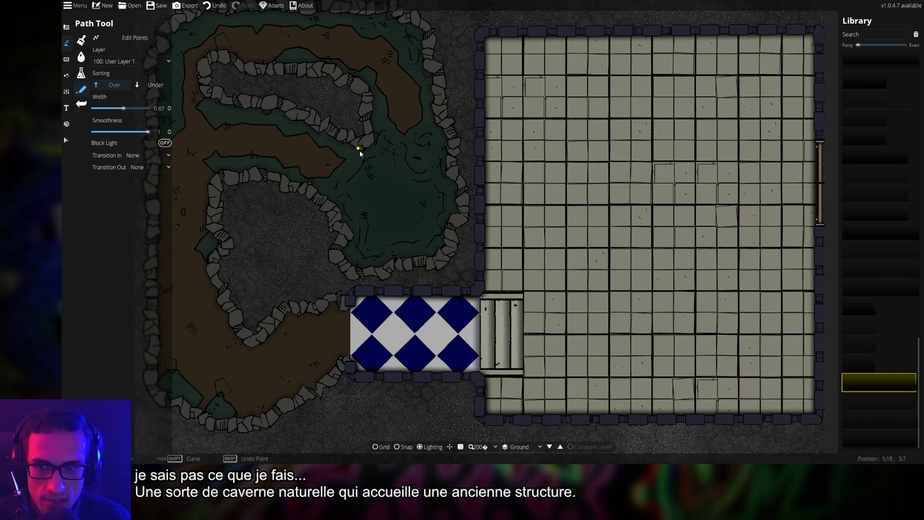
{"action": "left_click_drag", "start_coordinate": [359, 149], "coordinate": [387, 185]}
{"action": "scroll", "coordinate": [437, 189], "scroll_direction": "right", "scroll_amount": 3}
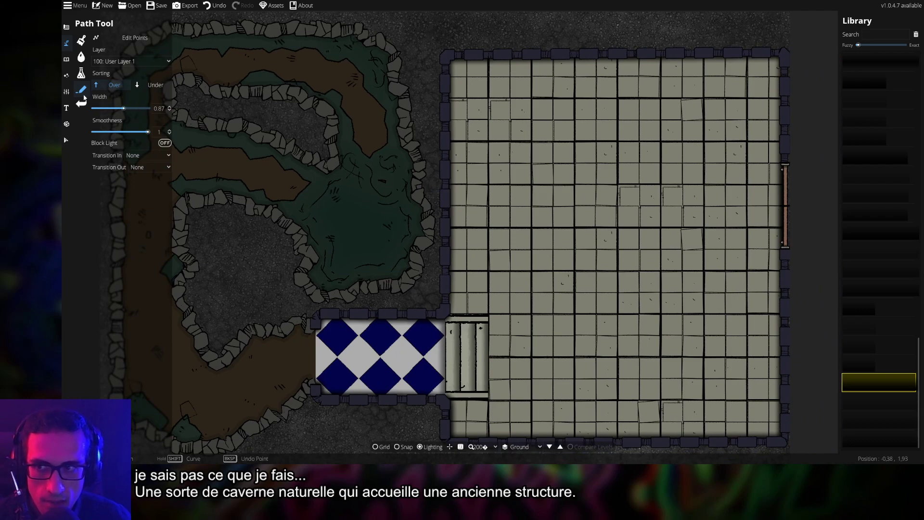
Switch to the Object Tool and browse the object library down to the blacksmith furnishings
{"action": "left_click", "coordinate": [66, 63]}
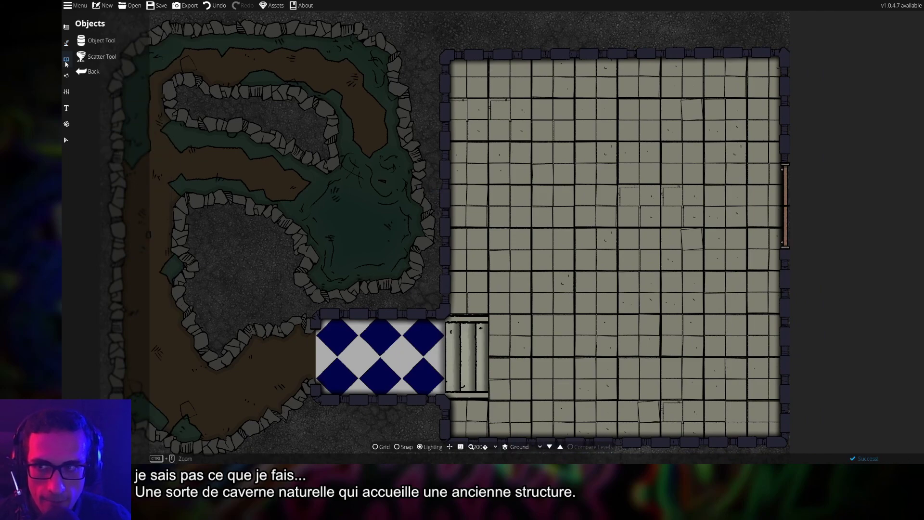
{"action": "left_click", "coordinate": [99, 41]}
{"action": "left_click_drag", "start_coordinate": [558, 221], "coordinate": [592, 211]}
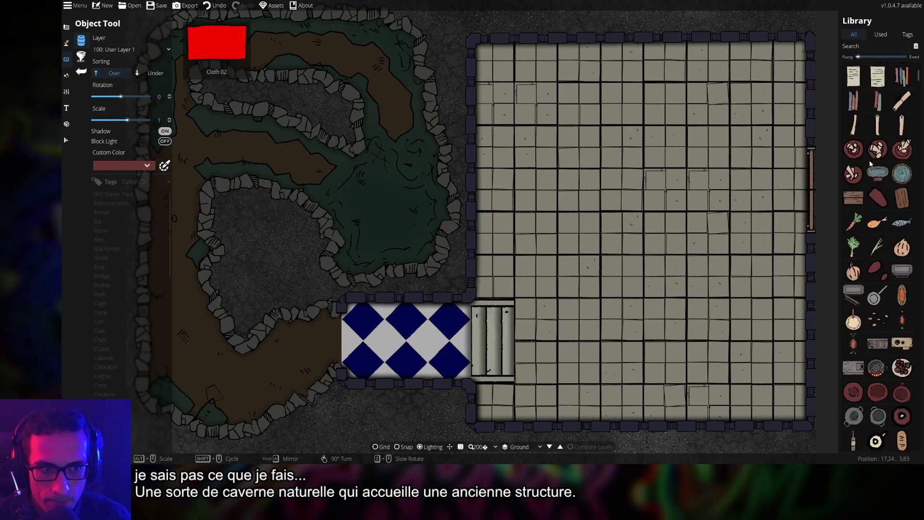
{"action": "scroll", "coordinate": [877, 173], "scroll_direction": "down", "scroll_amount": 5}
{"action": "scroll", "coordinate": [873, 299], "scroll_direction": "down", "scroll_amount": 6}
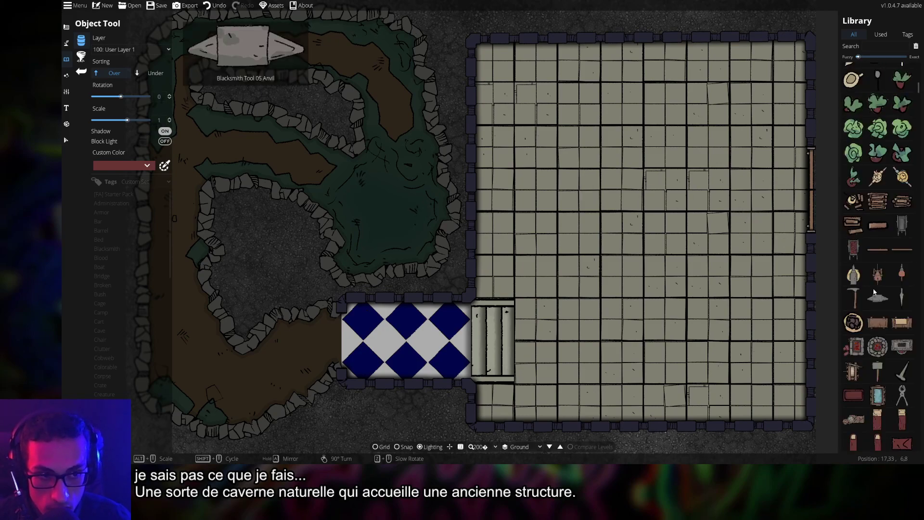
{"action": "scroll", "coordinate": [874, 292], "scroll_direction": "down", "scroll_amount": 2}
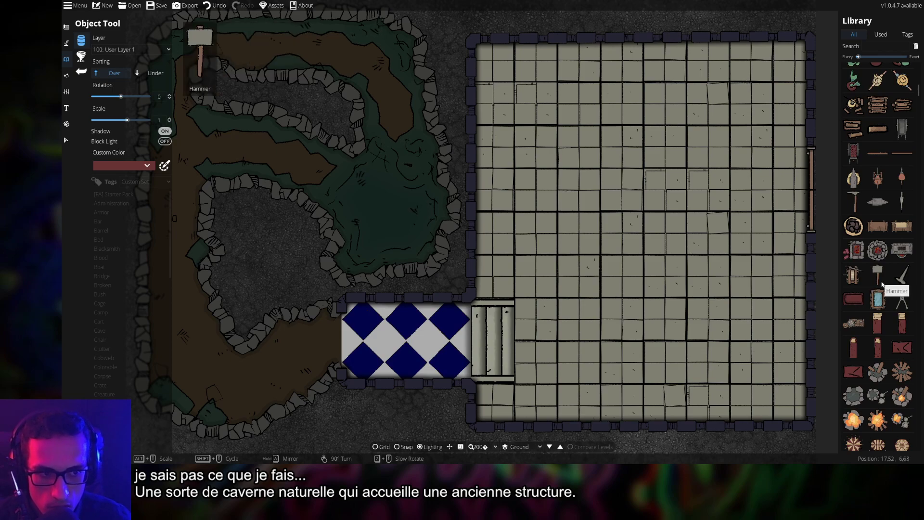
{"action": "scroll", "coordinate": [882, 283], "scroll_direction": "down", "scroll_amount": 1}
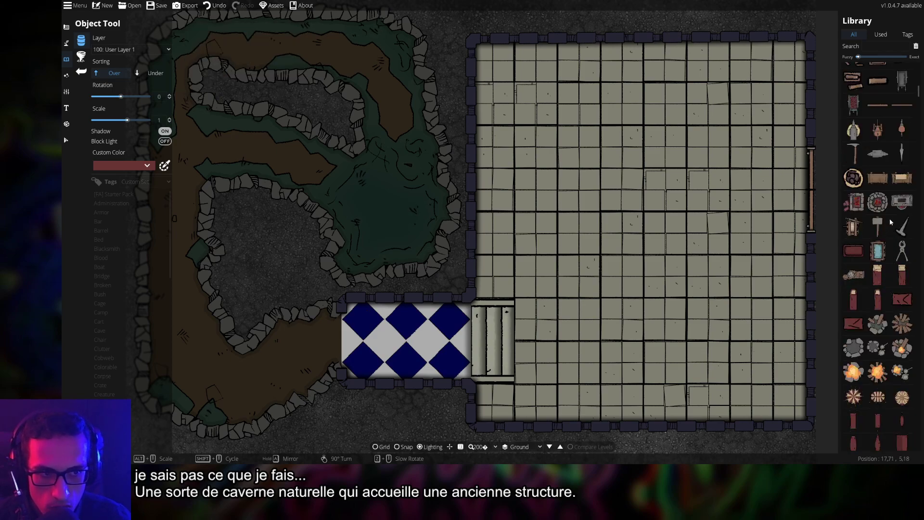
Pick the large stone forge, turn its shadow off, rotate it to -180 and try it against the tiled room's upper and lower walls
{"action": "left_click", "coordinate": [903, 204]}
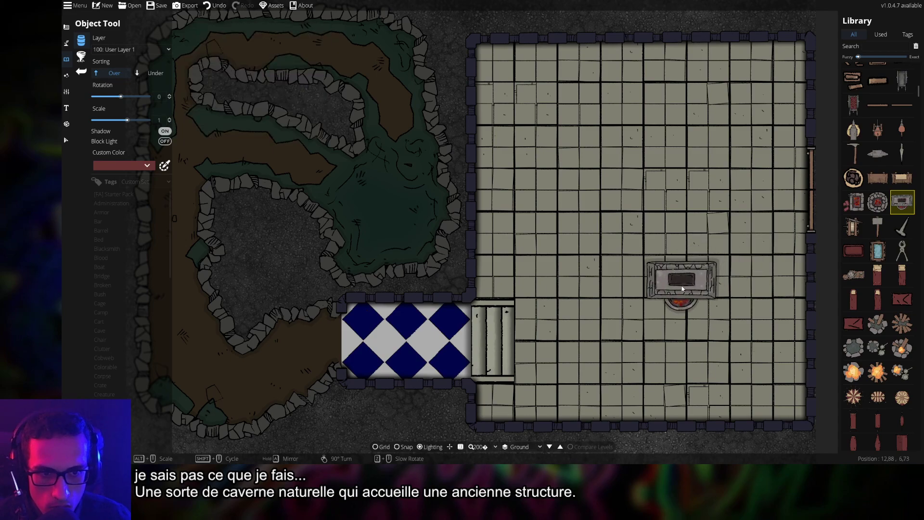
{"action": "left_click", "coordinate": [165, 133]}
{"action": "scroll", "coordinate": [557, 213], "scroll_direction": "down", "scroll_amount": 9}
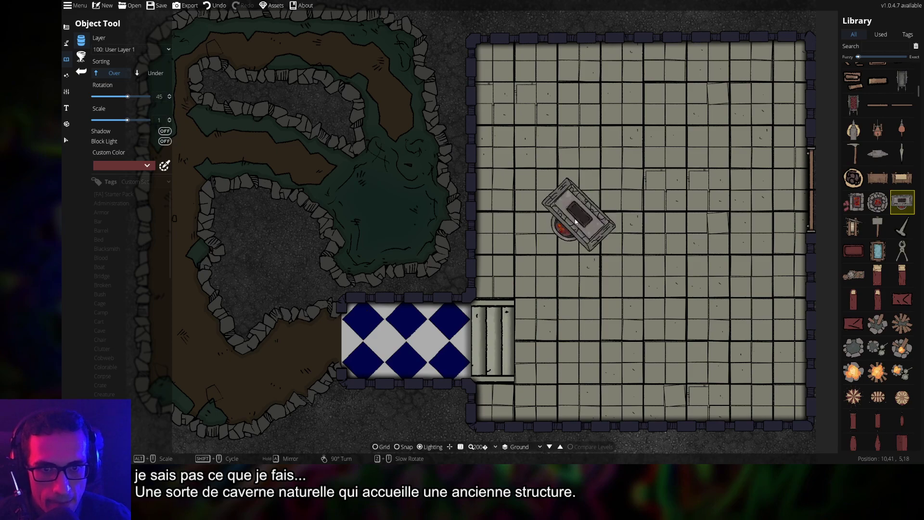
{"action": "scroll", "coordinate": [592, 77], "scroll_direction": "down", "scroll_amount": 3}
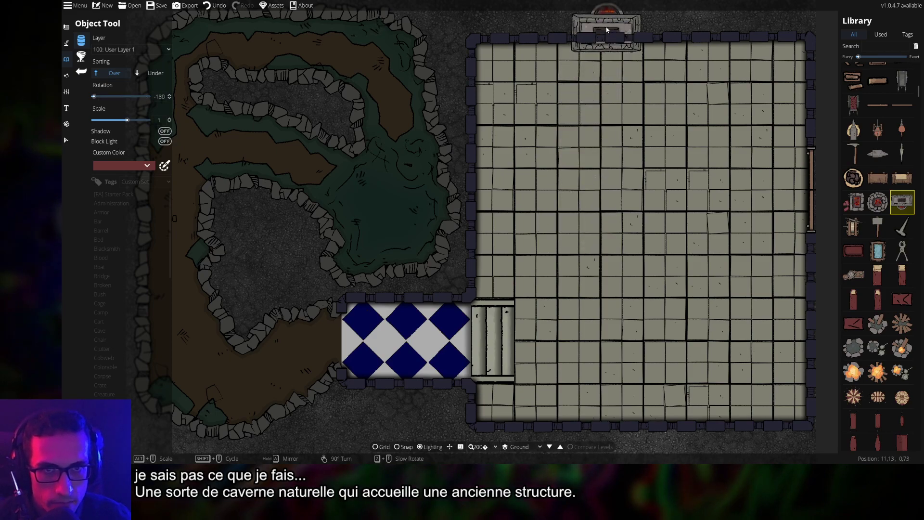
{"action": "key", "text": "Right"}
{"action": "key", "text": "Down"}
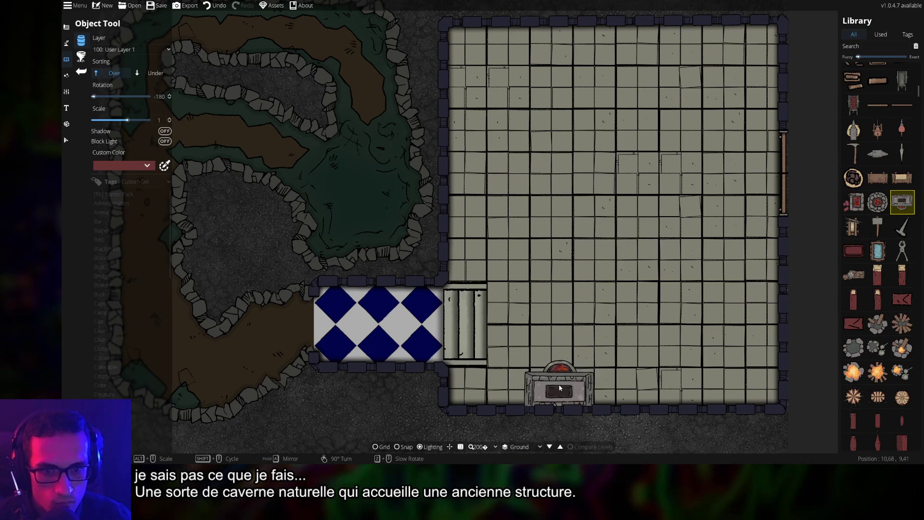
Preview other blacksmith furnishings, including the small forge and water trough, and browse the library down to the cave crystals
{"action": "left_click", "coordinate": [854, 222]}
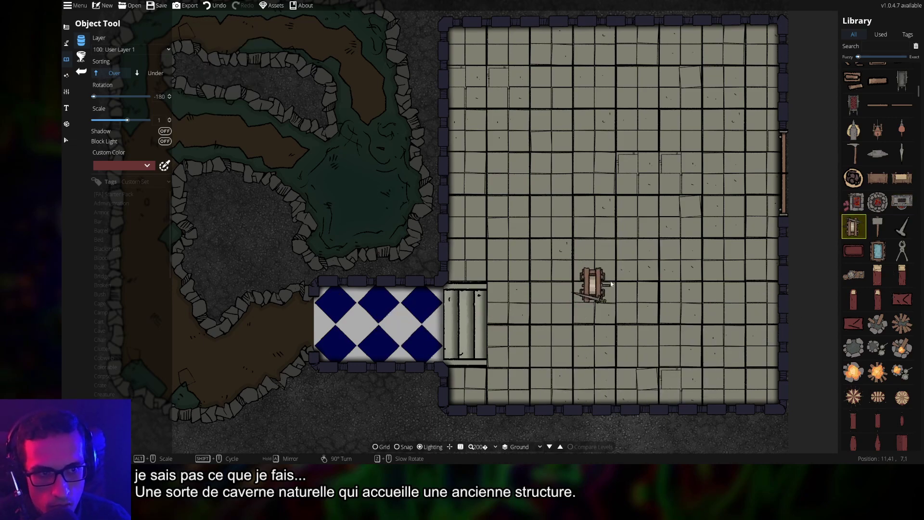
{"action": "left_click", "coordinate": [854, 202]}
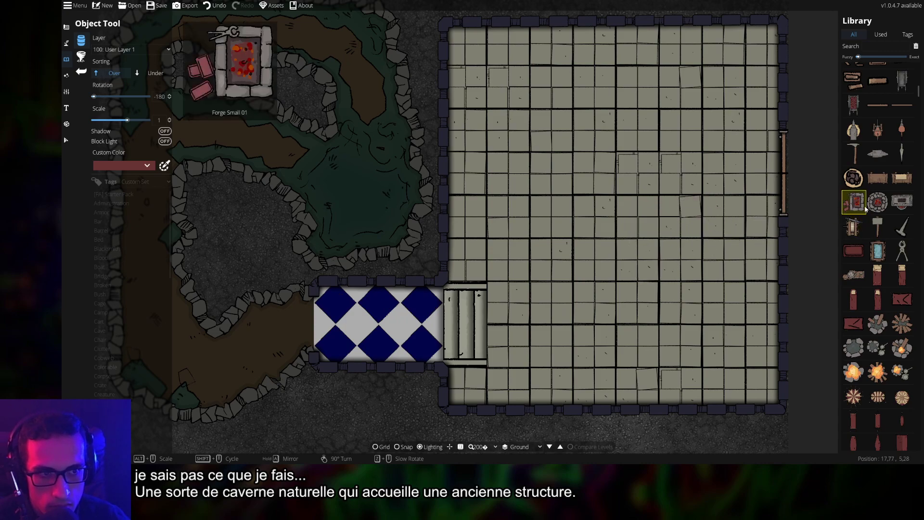
{"action": "left_click", "coordinate": [883, 256]}
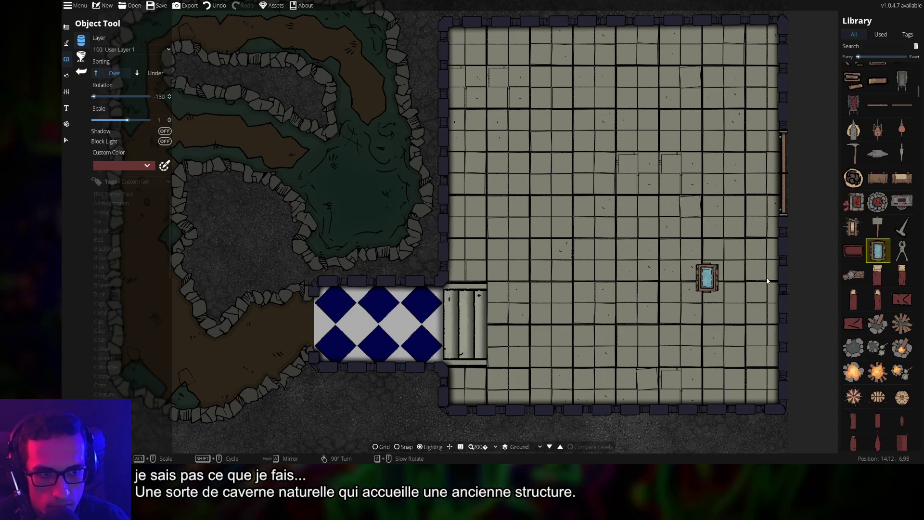
{"action": "left_click", "coordinate": [853, 275]}
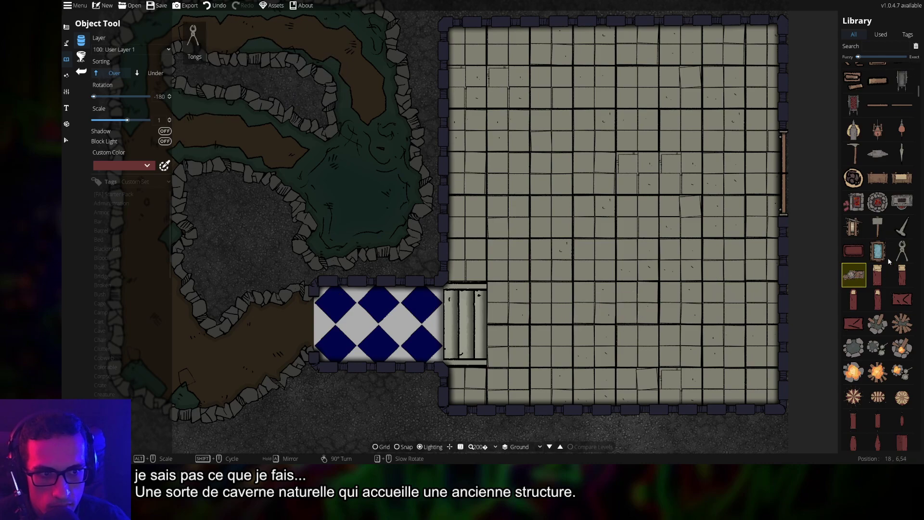
{"action": "scroll", "coordinate": [857, 332], "scroll_direction": "down", "scroll_amount": 3}
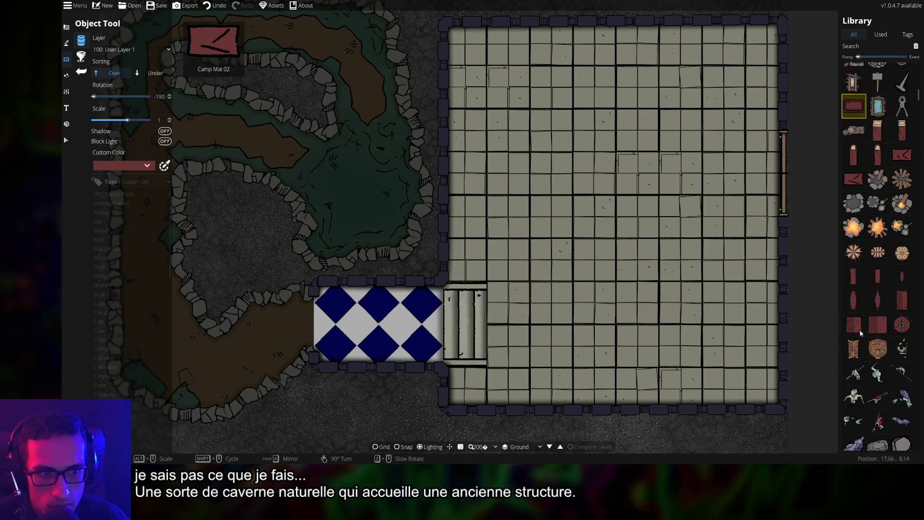
{"action": "scroll", "coordinate": [871, 332], "scroll_direction": "down", "scroll_amount": 2}
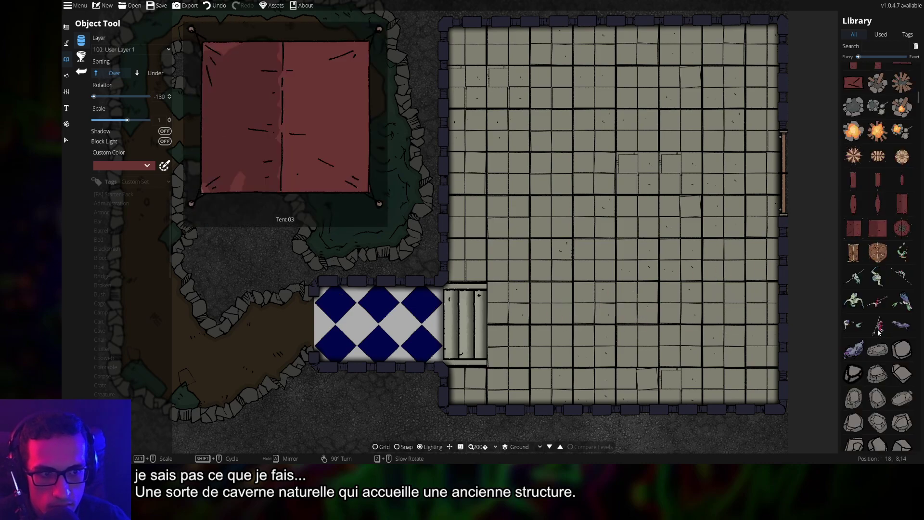
{"action": "scroll", "coordinate": [878, 332], "scroll_direction": "down", "scroll_amount": 5}
{"action": "scroll", "coordinate": [885, 328], "scroll_direction": "down", "scroll_amount": 2}
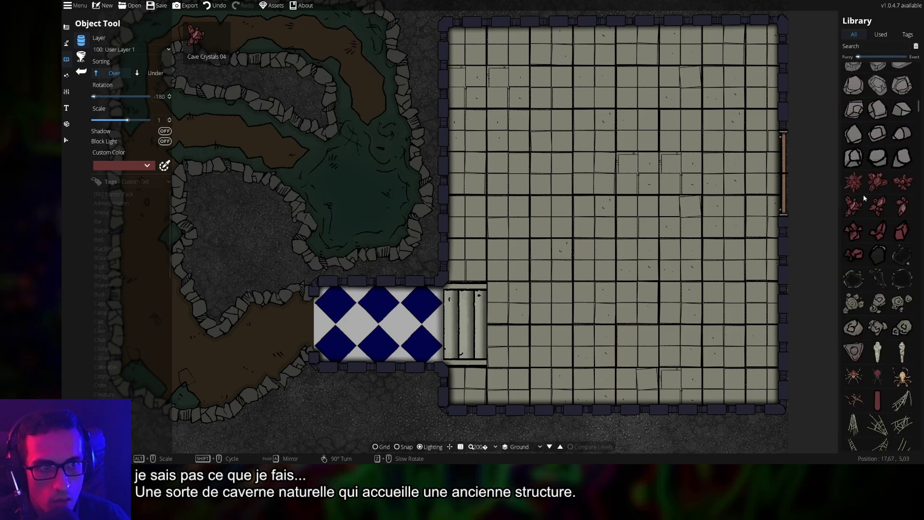
Try the star-shaped cave crystal cluster in the tiled room, rotate it and set the custom colour to orange
{"action": "left_click", "coordinate": [853, 182]}
{"action": "scroll", "coordinate": [558, 329], "scroll_direction": "up", "scroll_amount": 5}
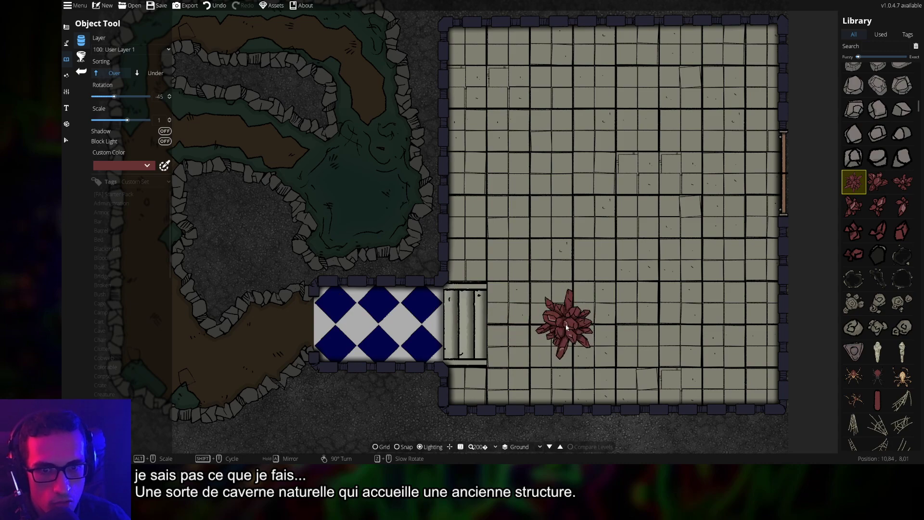
{"action": "left_click", "coordinate": [148, 166]}
{"action": "left_click", "coordinate": [158, 179]}
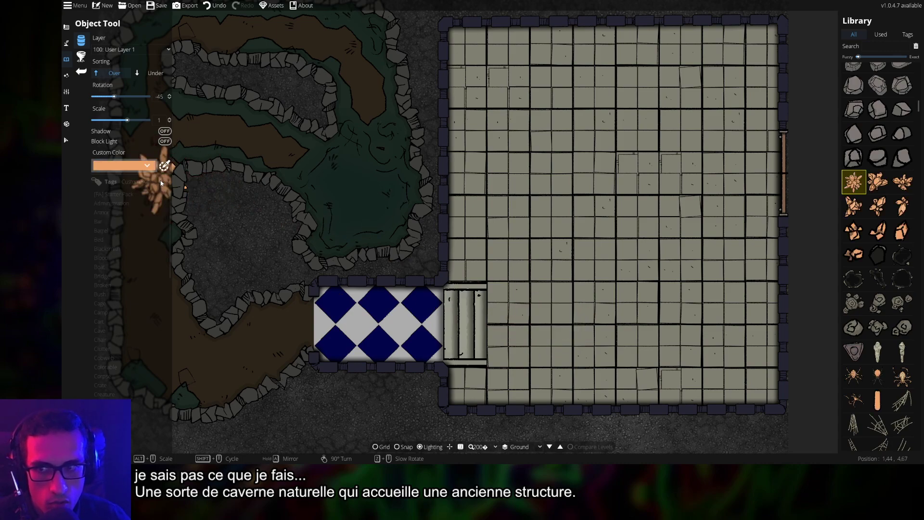
{"action": "scroll", "coordinate": [583, 260], "scroll_direction": "up", "scroll_amount": 11}
{"action": "scroll", "coordinate": [586, 263], "scroll_direction": "up", "scroll_amount": 3}
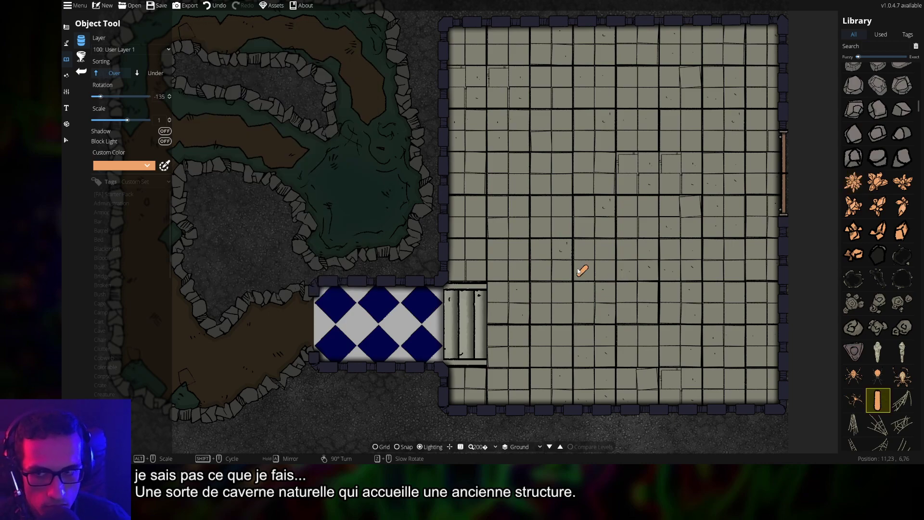
Pick the red gore splatter, try it by the stairs at a rotation of -105, and set the custom colour to green
{"action": "scroll", "coordinate": [878, 362], "scroll_direction": "down", "scroll_amount": 10}
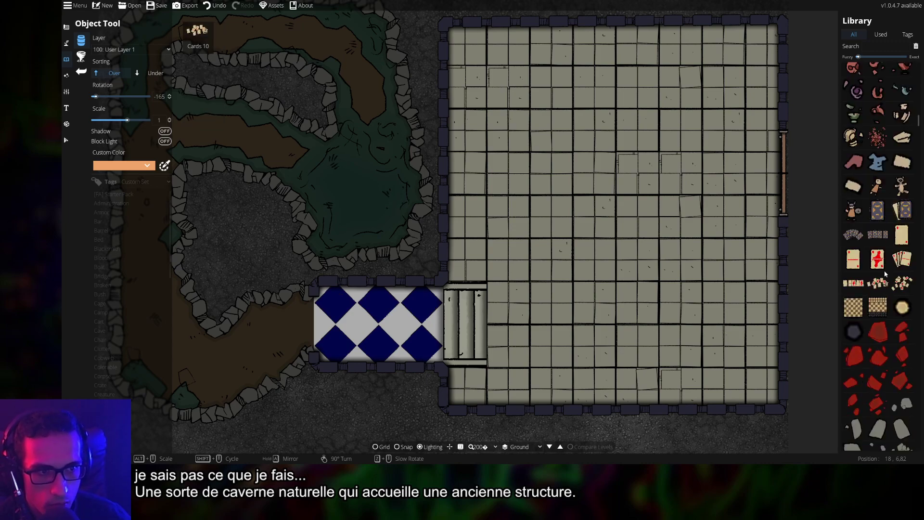
{"action": "left_click", "coordinate": [877, 139]}
{"action": "key", "text": "a"}
{"action": "key", "text": "s"}
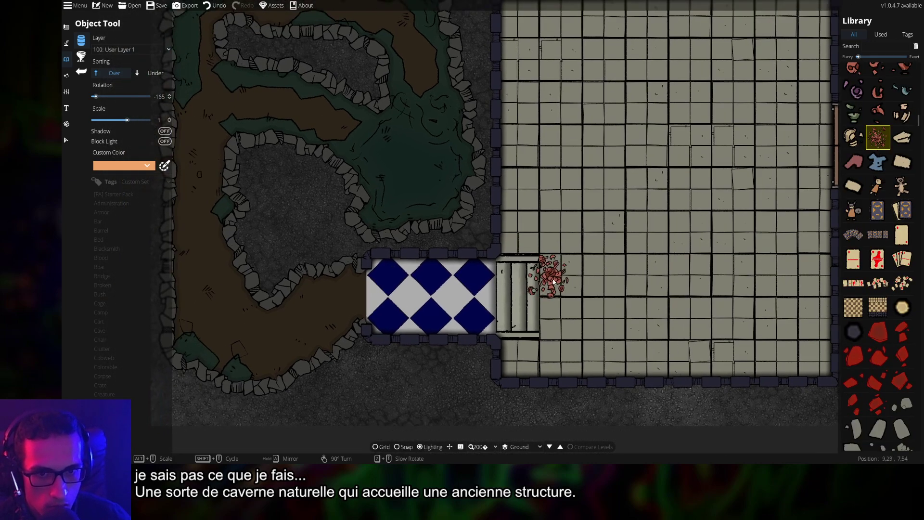
{"action": "left_click", "coordinate": [124, 165]}
{"action": "left_click", "coordinate": [98, 177]}
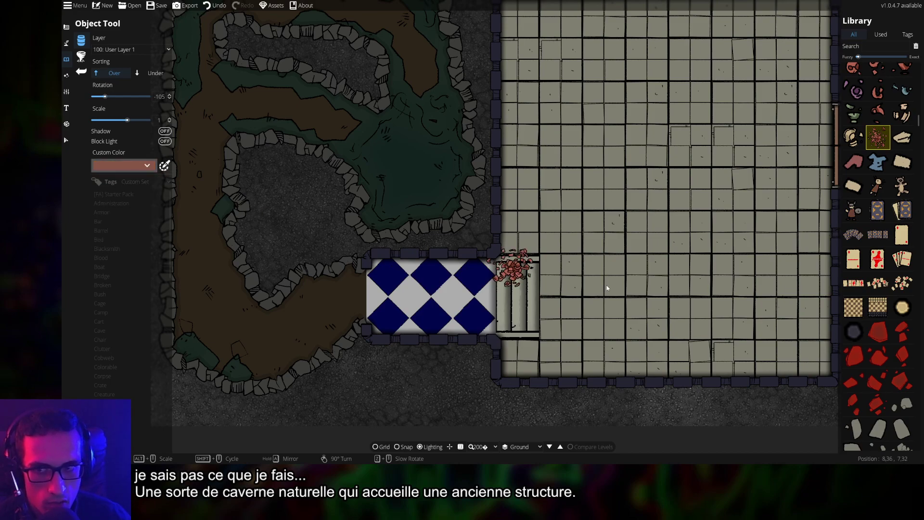
{"action": "left_click", "coordinate": [144, 168]}
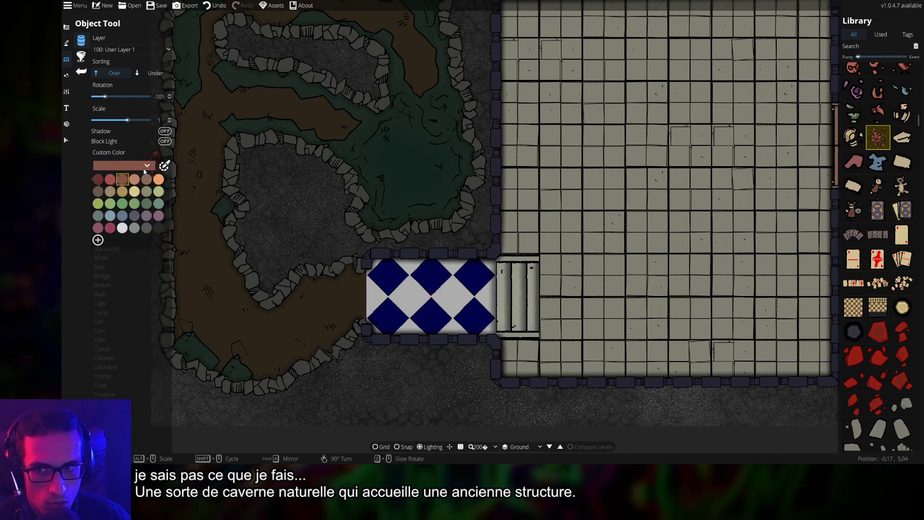
{"action": "left_click", "coordinate": [145, 206]}
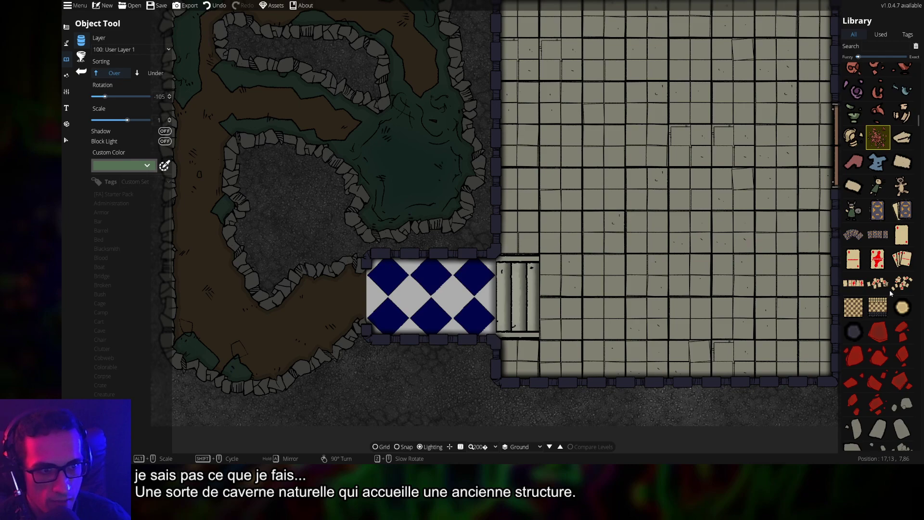
Browse the rubble and debris objects and preview the broken wood pile in the tiled room
{"action": "scroll", "coordinate": [890, 292], "scroll_direction": "down", "scroll_amount": 3}
{"action": "scroll", "coordinate": [890, 292], "scroll_direction": "down", "scroll_amount": 5}
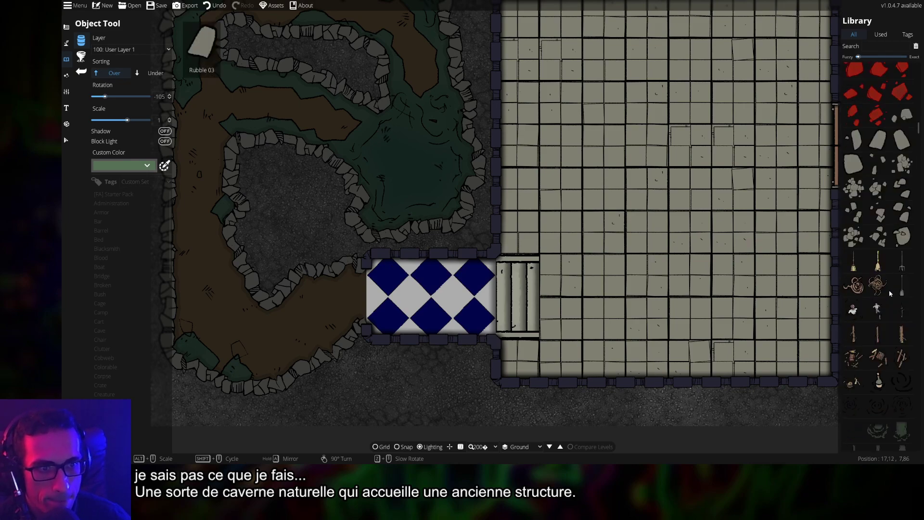
{"action": "left_click", "coordinate": [853, 264]}
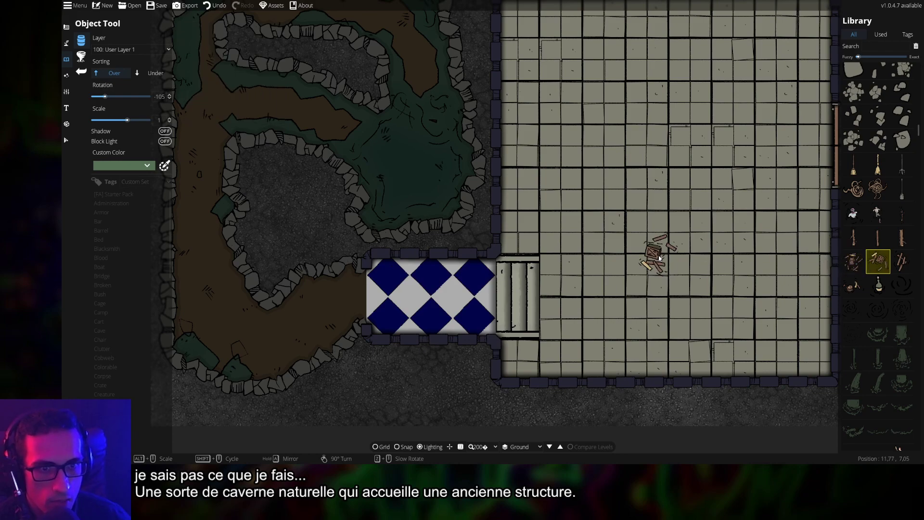
{"action": "scroll", "coordinate": [879, 315], "scroll_direction": "down", "scroll_amount": 10}
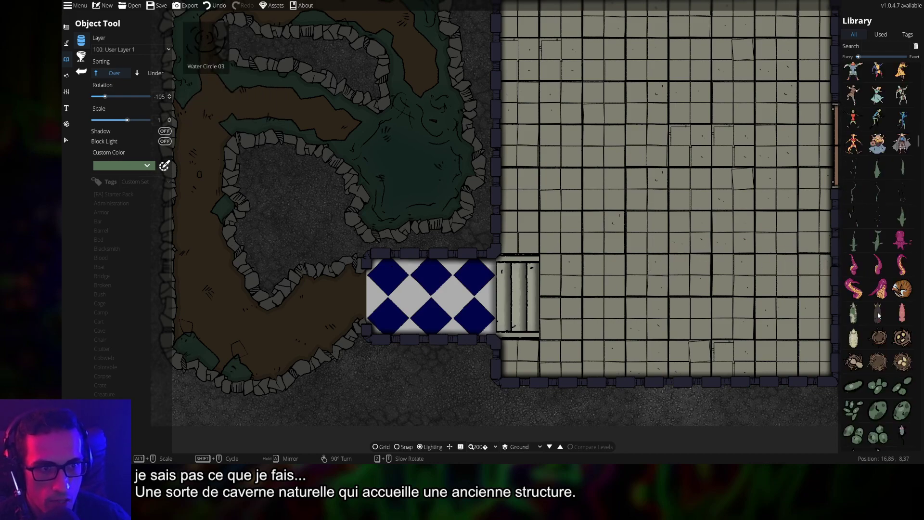
Preview the bone pile and the spine from the remains objects, and browse the library on to the statues
{"action": "scroll", "coordinate": [878, 315], "scroll_direction": "down", "scroll_amount": 4}
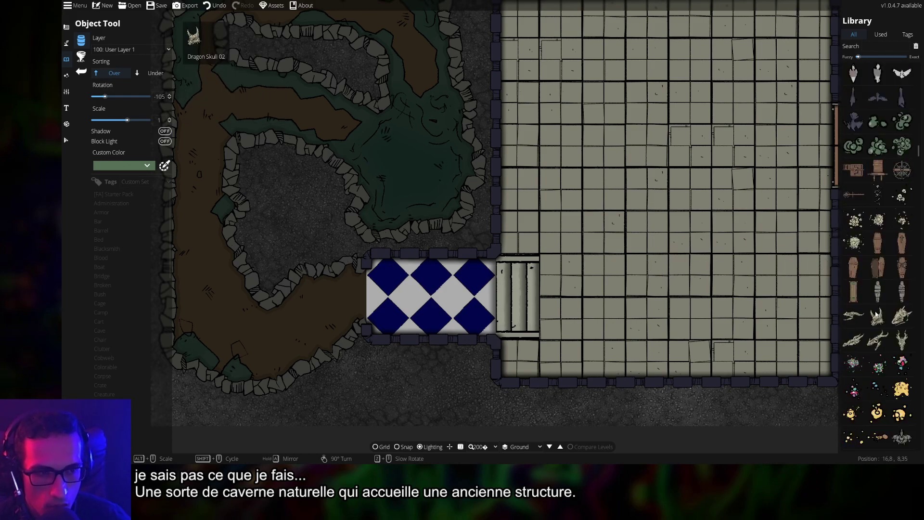
{"action": "left_click", "coordinate": [850, 239]}
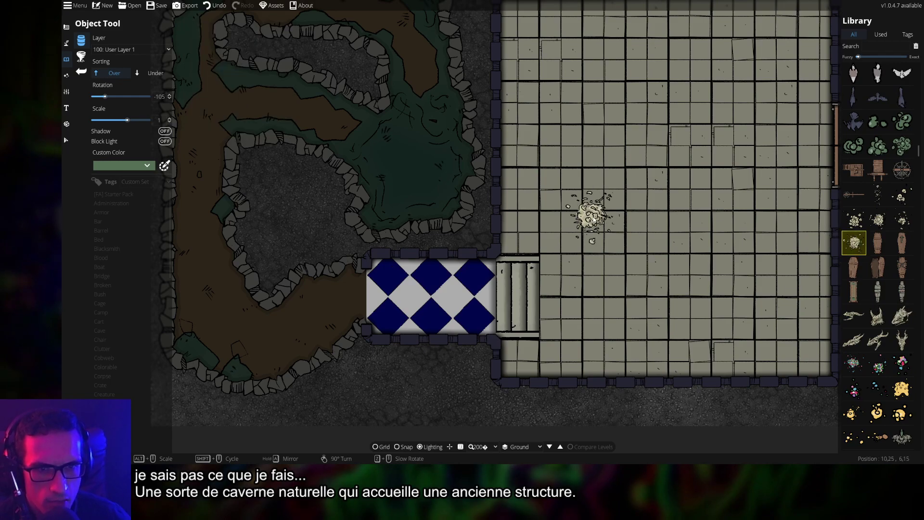
{"action": "scroll", "coordinate": [877, 315], "scroll_direction": "down", "scroll_amount": 4}
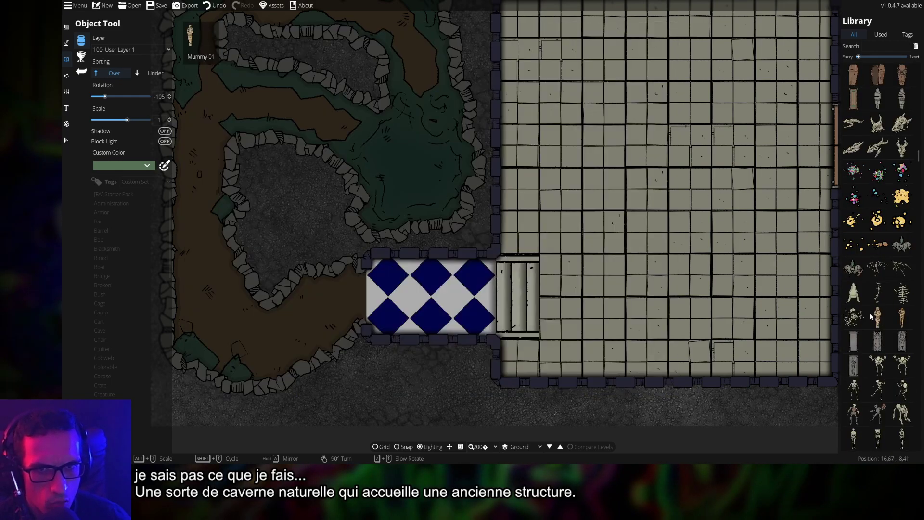
{"action": "left_click", "coordinate": [875, 296]}
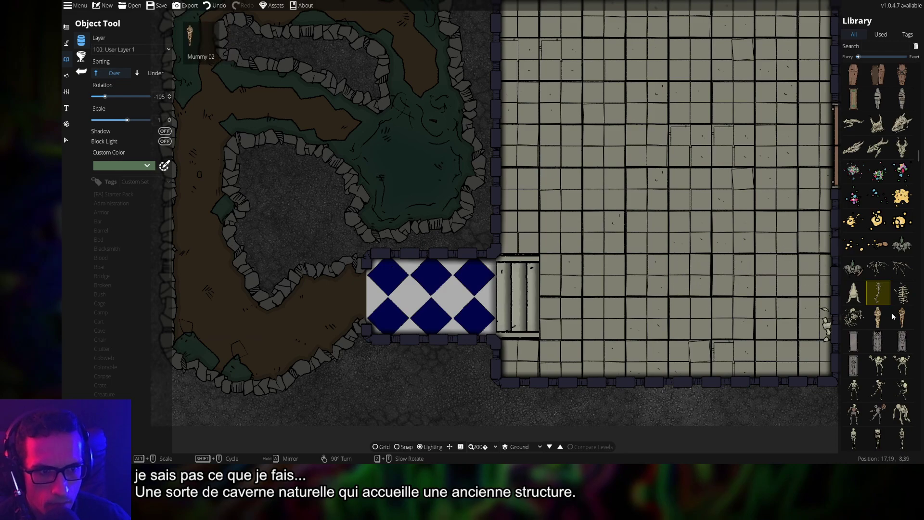
{"action": "scroll", "coordinate": [878, 324], "scroll_direction": "down", "scroll_amount": 3}
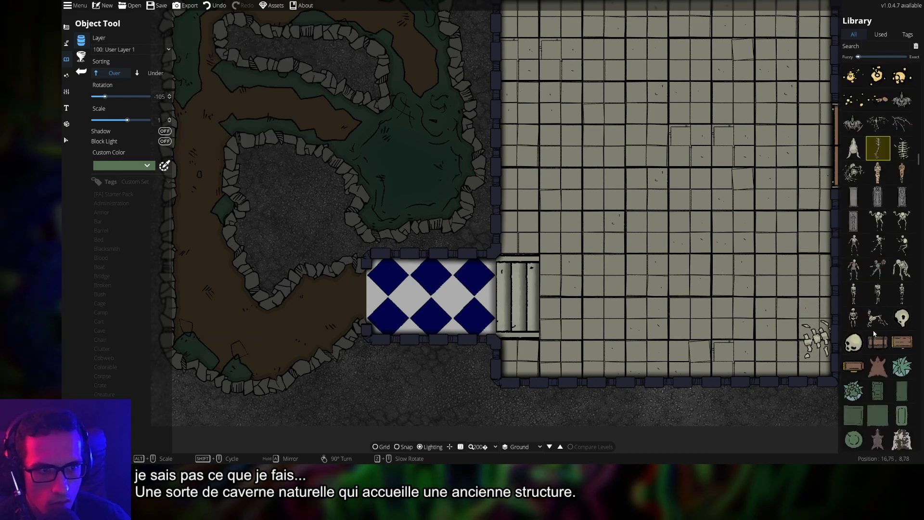
{"action": "scroll", "coordinate": [874, 353], "scroll_direction": "down", "scroll_amount": 5}
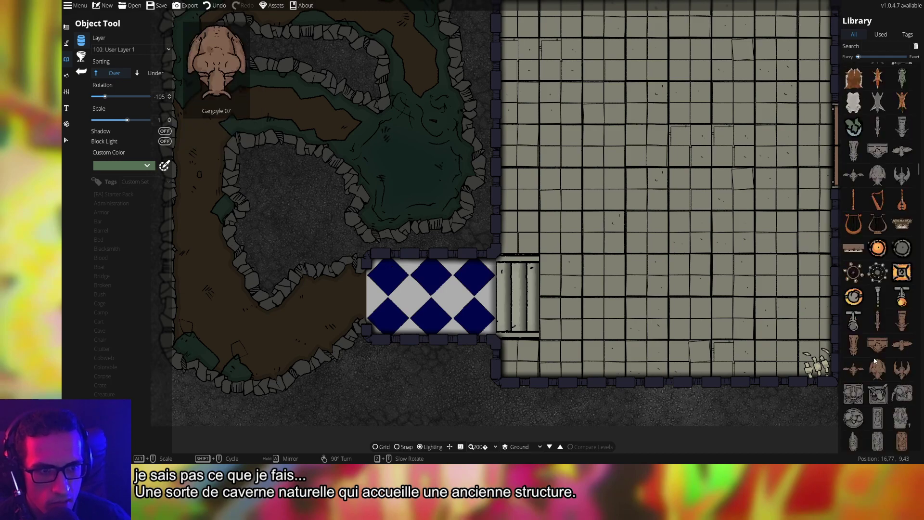
Pick the statue on a round base, examine it beside the stairs and reset the rotation to 0
{"action": "left_click", "coordinate": [853, 393]}
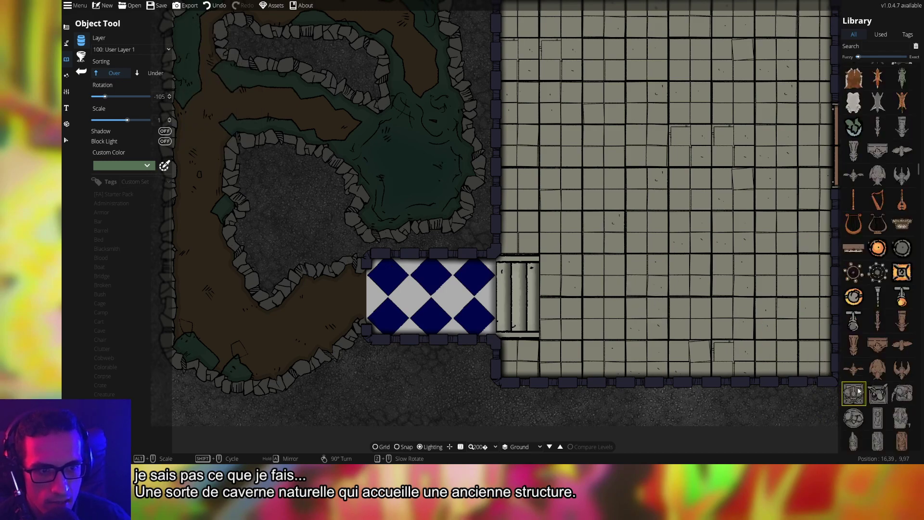
{"action": "left_click", "coordinate": [853, 417]}
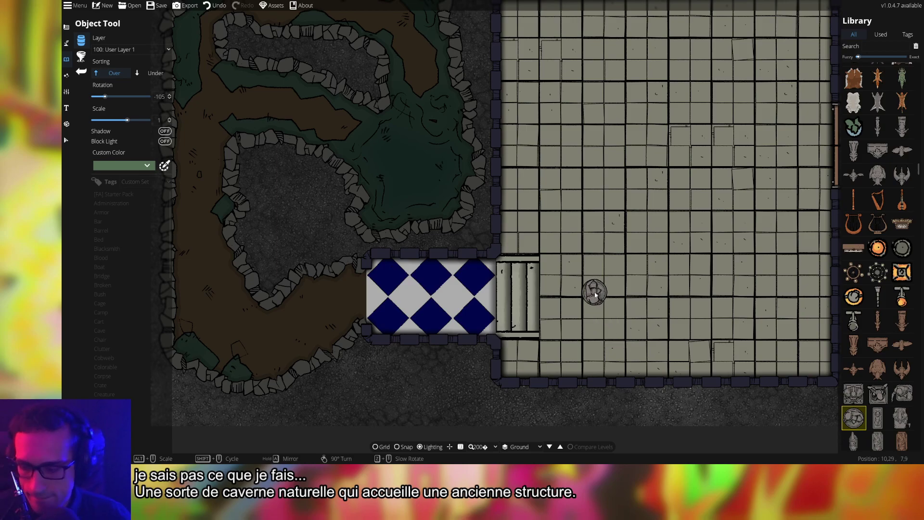
{"action": "scroll", "coordinate": [561, 293], "scroll_direction": "up", "scroll_amount": 6}
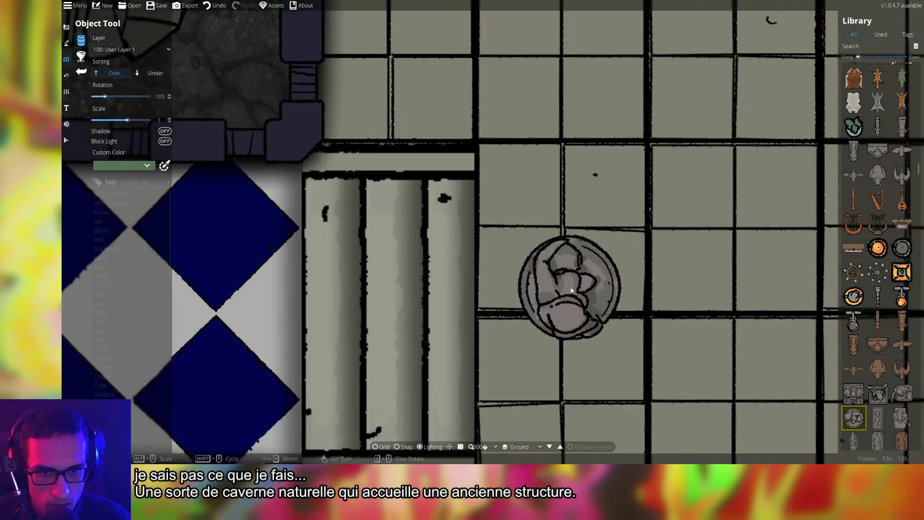
{"action": "scroll", "coordinate": [546, 120], "scroll_direction": "up", "scroll_amount": 5}
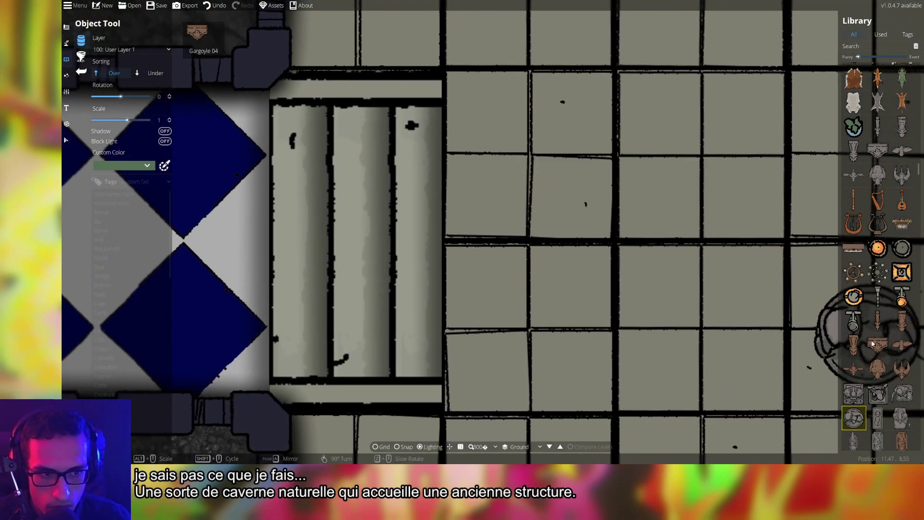
Compare the square-based horned statue with the neighbouring stone statues, including Statue 06, at close range
{"action": "left_click", "coordinate": [878, 393]}
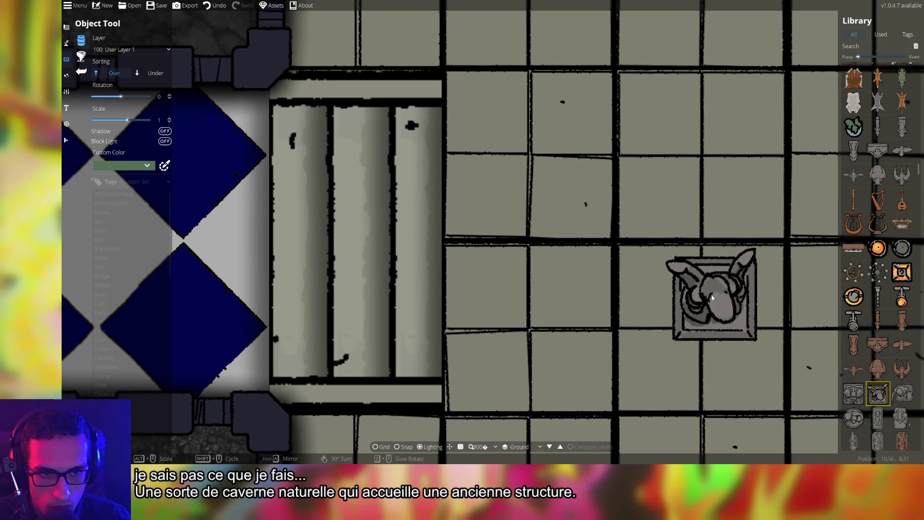
{"action": "left_click", "coordinate": [853, 393]}
{"action": "left_click", "coordinate": [902, 393]}
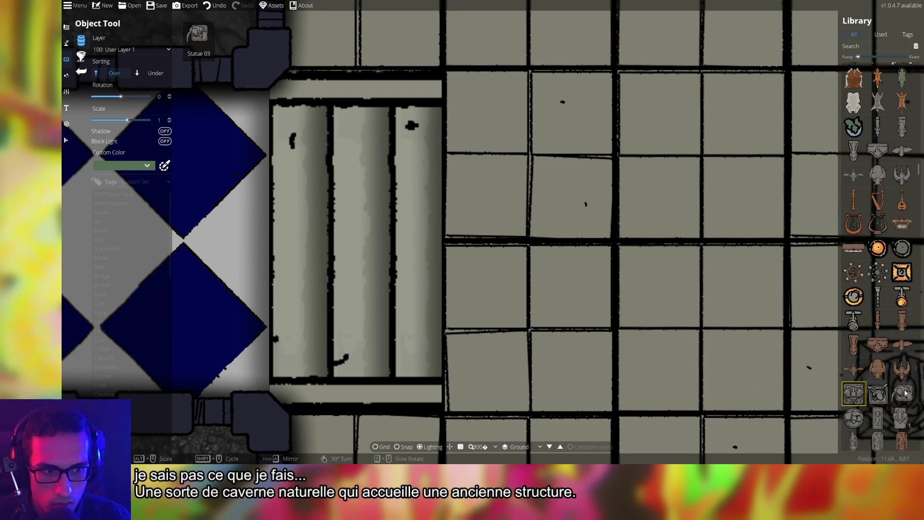
{"action": "left_click", "coordinate": [902, 417]}
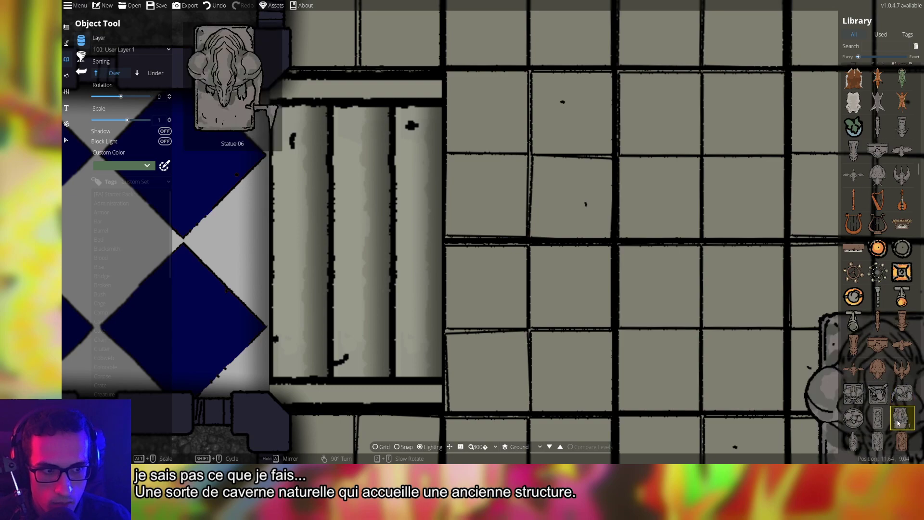
Preview Statue 07, Statue 08 and the first two stone animal statues against the tiled floor
{"action": "scroll", "coordinate": [867, 337], "scroll_direction": "down", "scroll_amount": 3}
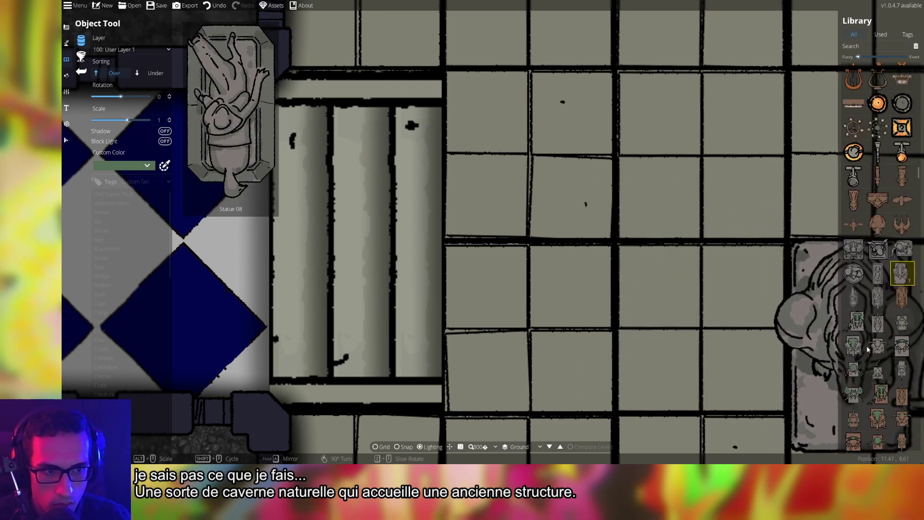
{"action": "left_click", "coordinate": [853, 297]}
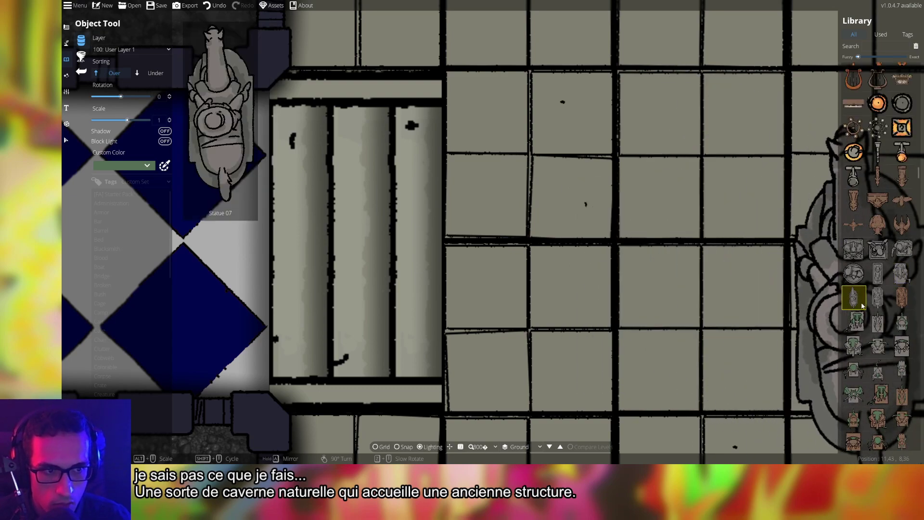
{"action": "left_click", "coordinate": [877, 297]}
{"action": "left_click", "coordinate": [854, 321]}
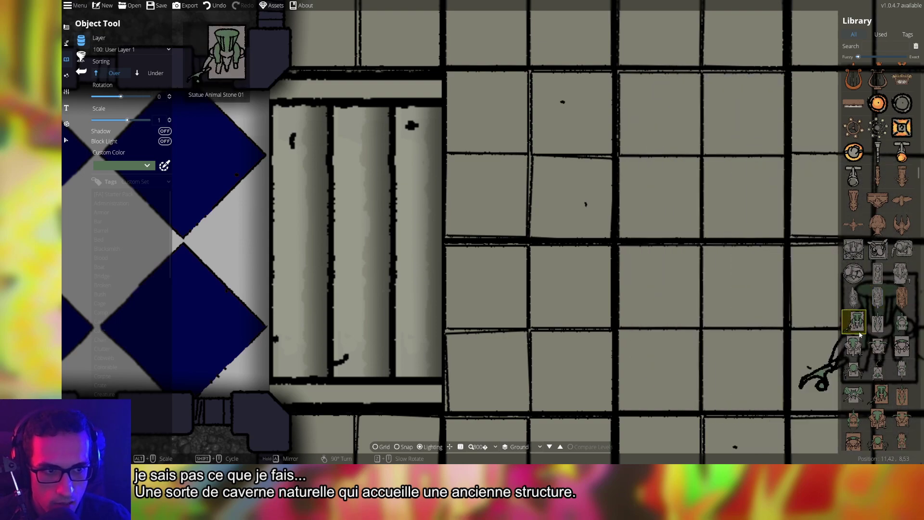
{"action": "left_click", "coordinate": [878, 321]}
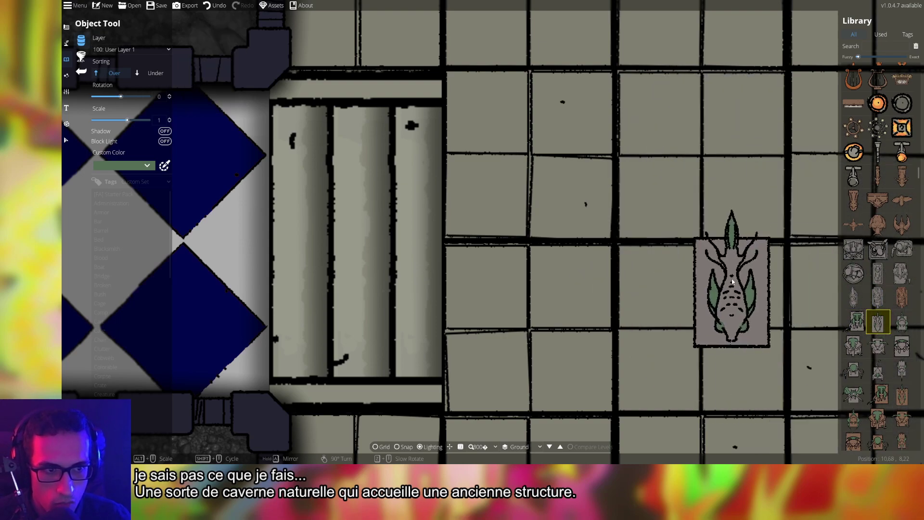
Preview the stone animal statues from the elephant through Statue Animal Stone 05 and 08 to the long-nosed one against the tiled floor
{"action": "left_click", "coordinate": [901, 321]}
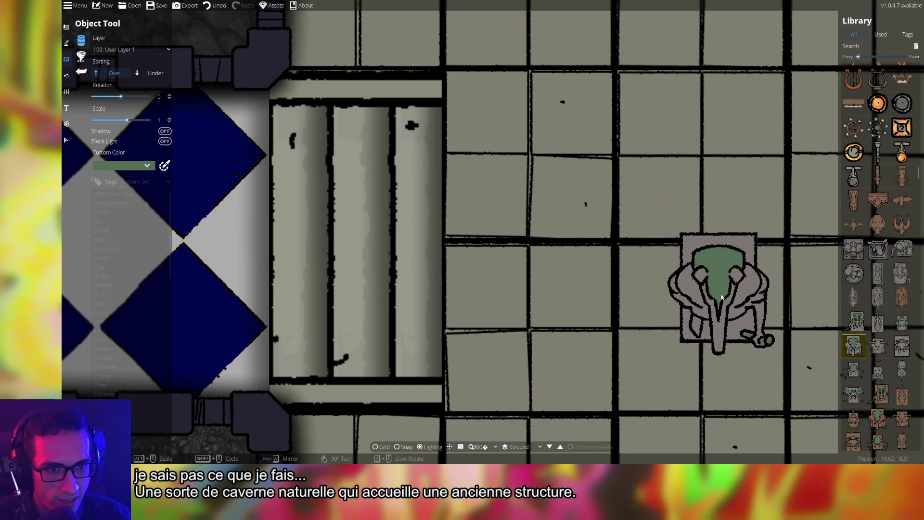
{"action": "scroll", "coordinate": [747, 309], "scroll_direction": "down", "scroll_amount": 1}
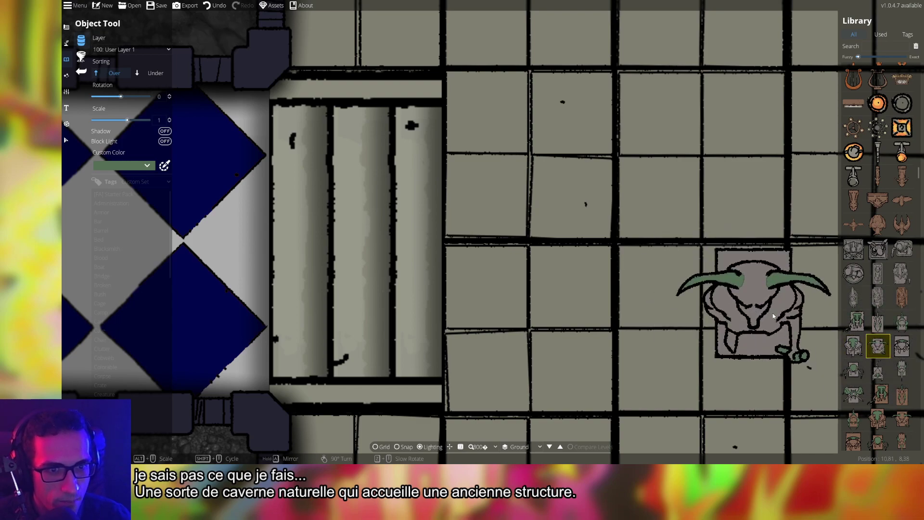
{"action": "scroll", "coordinate": [857, 337], "scroll_direction": "down", "scroll_amount": 2}
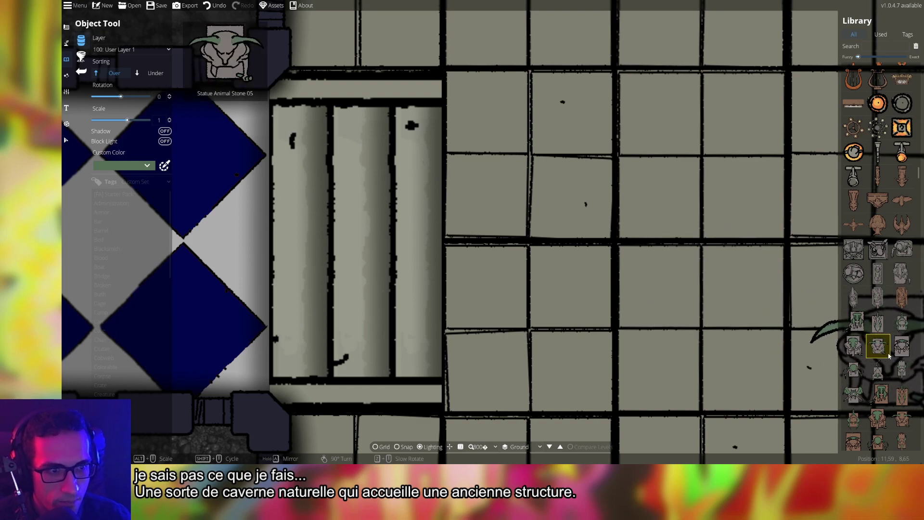
{"action": "left_click", "coordinate": [854, 370]}
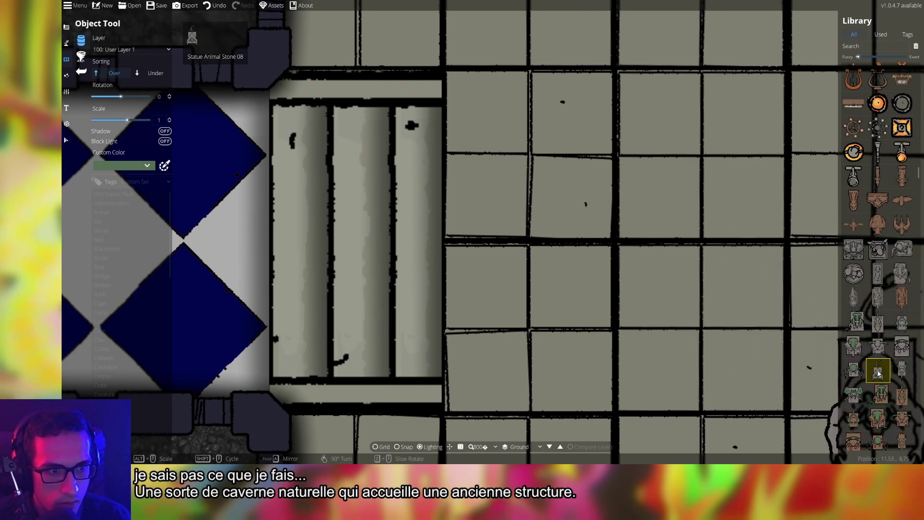
{"action": "scroll", "coordinate": [721, 346], "scroll_direction": "down", "scroll_amount": 1}
{"action": "left_click", "coordinate": [902, 370]}
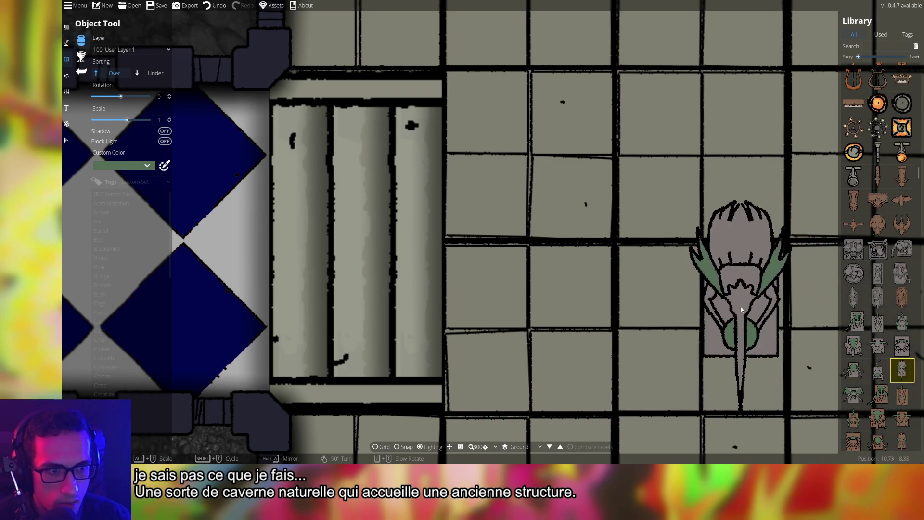
Choose the winged, horned statue and set its custom colour to a dark navy blue with G 18 and B 58
{"action": "left_click", "coordinate": [853, 394]}
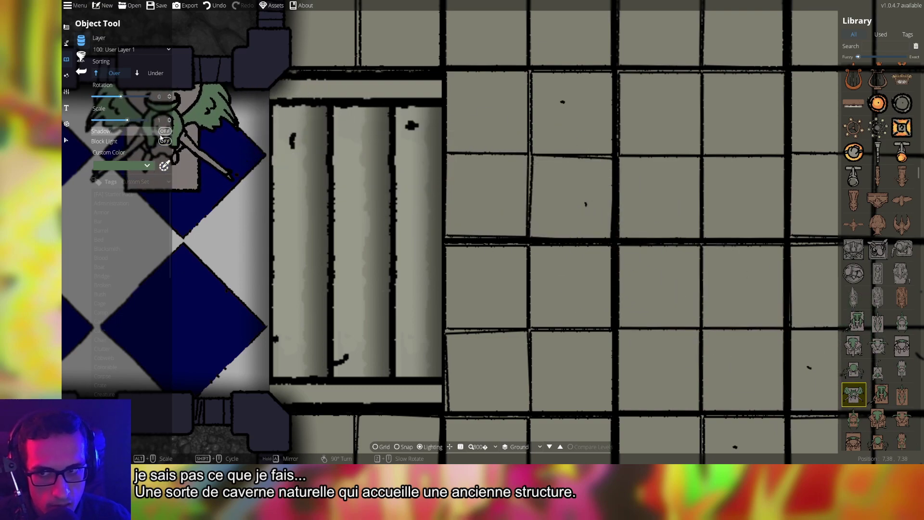
{"action": "left_click", "coordinate": [144, 165]}
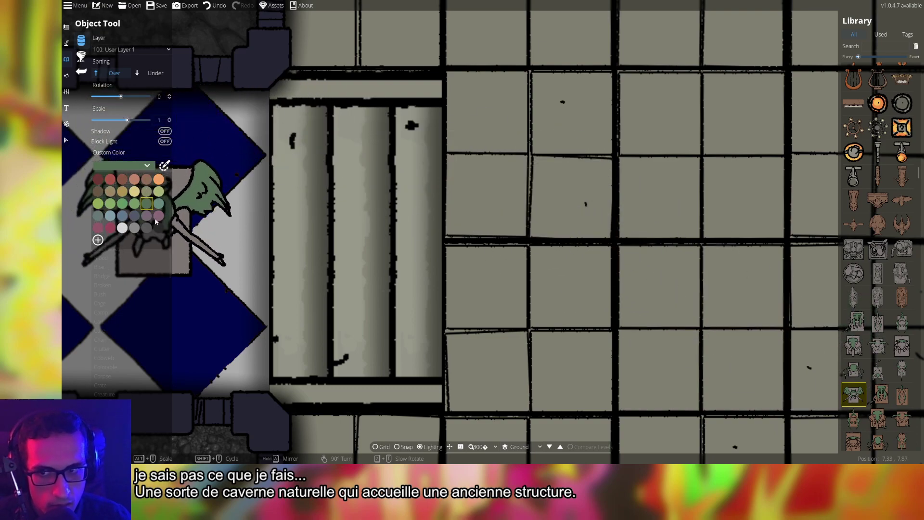
{"action": "left_click", "coordinate": [123, 227]}
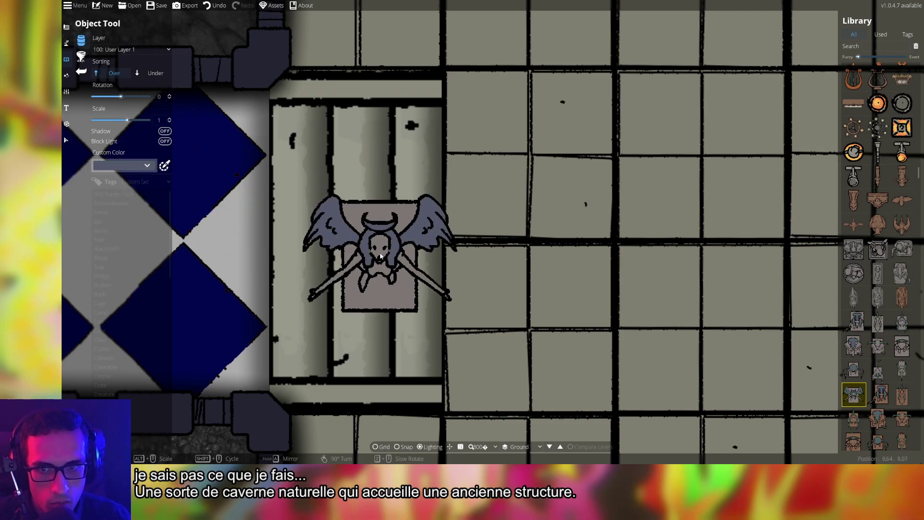
{"action": "left_click", "coordinate": [164, 165]}
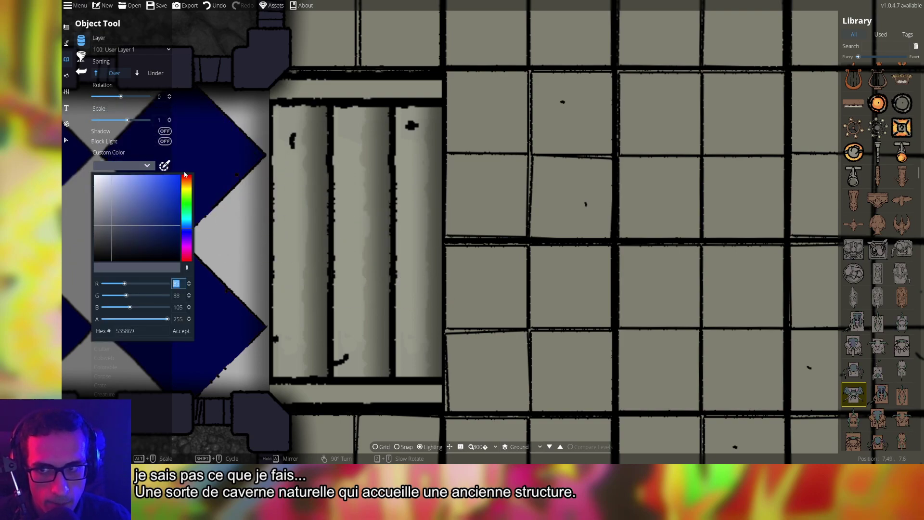
{"action": "left_click", "coordinate": [162, 235]}
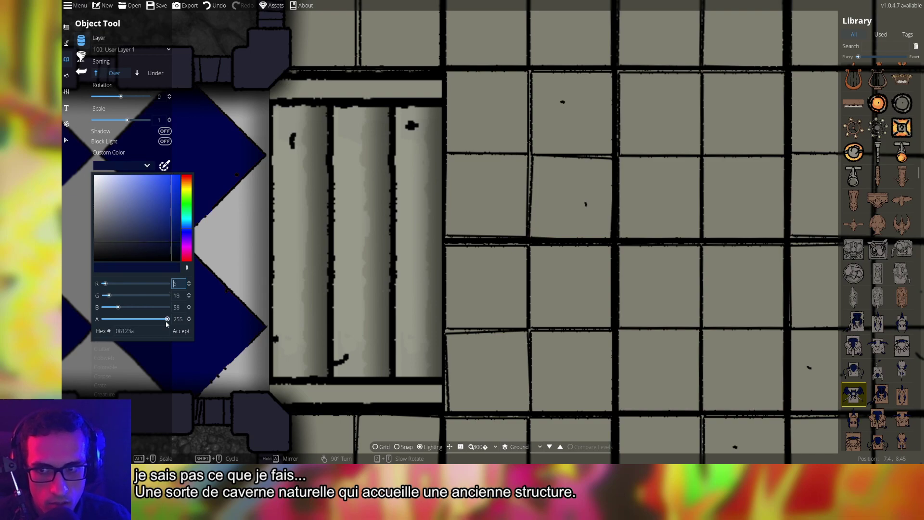
{"action": "left_click", "coordinate": [181, 331]}
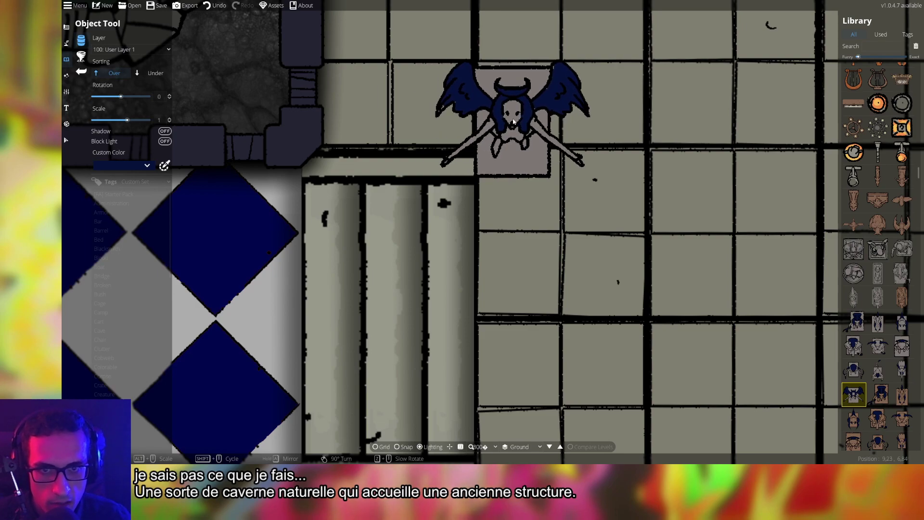
Scale the winged statue to 1.9 and place it on the tiled floor just above the upper end of the stairs
{"action": "scroll", "coordinate": [513, 121], "scroll_direction": "up", "scroll_amount": 7}
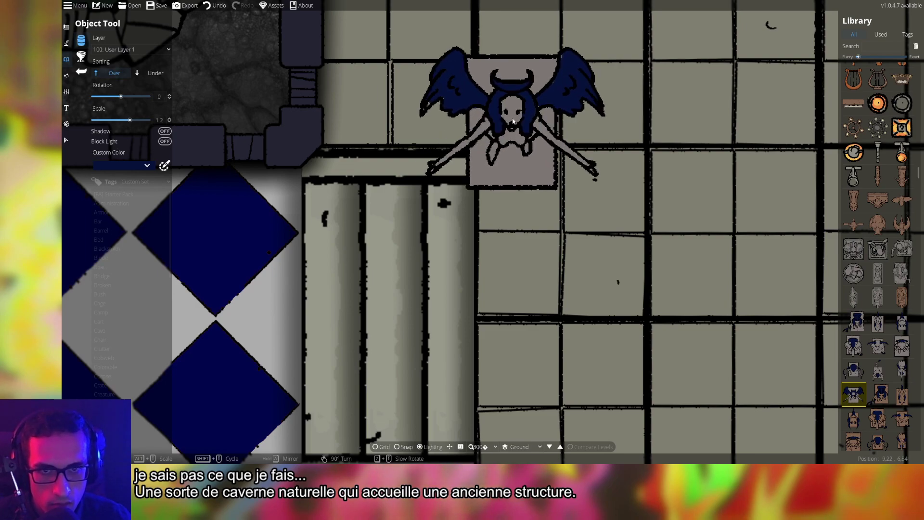
{"action": "scroll", "coordinate": [552, 92], "scroll_direction": "down", "scroll_amount": 6}
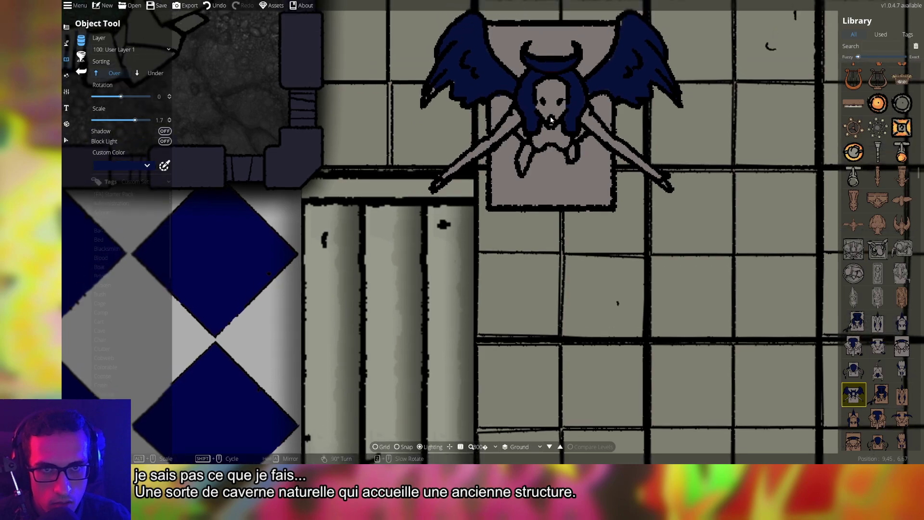
{"action": "scroll", "coordinate": [550, 151], "scroll_direction": "up", "scroll_amount": 2}
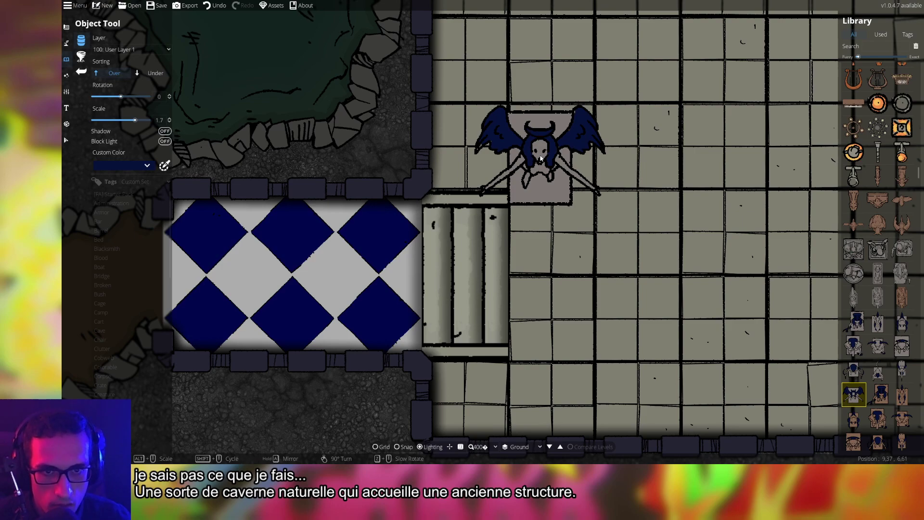
{"action": "scroll", "coordinate": [540, 158], "scroll_direction": "up", "scroll_amount": 2, "text": "alt"}
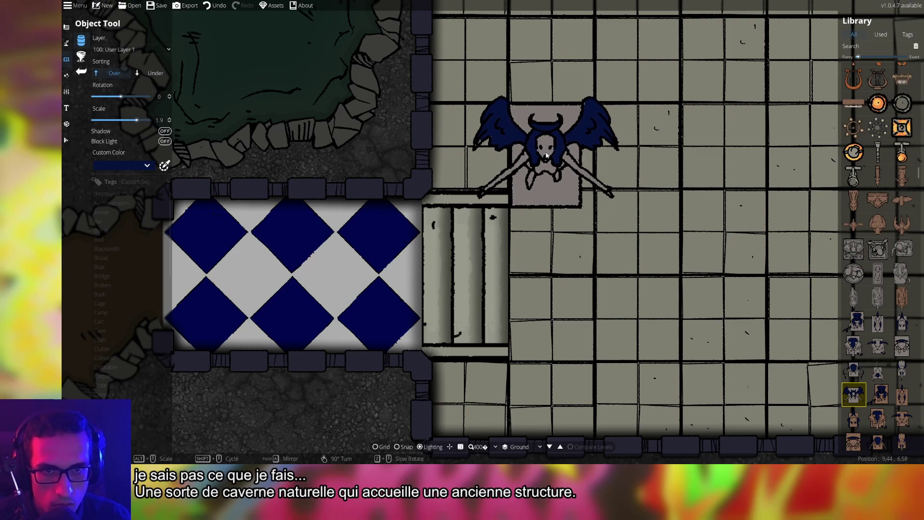
{"action": "left_click", "coordinate": [547, 155]}
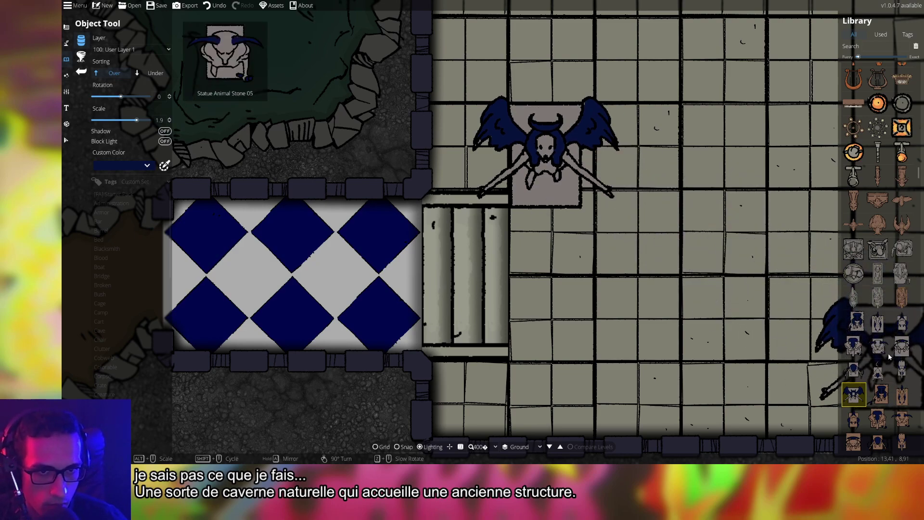
Place Statue Animal Stone 05, rotated to -180, below the stairs so it faces the winged statue
{"action": "left_click", "coordinate": [878, 369]}
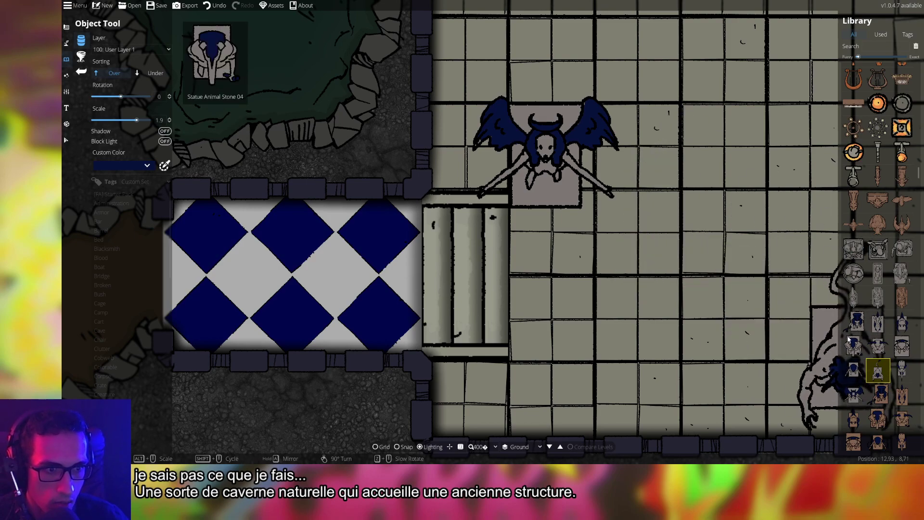
{"action": "left_click", "coordinate": [853, 361]}
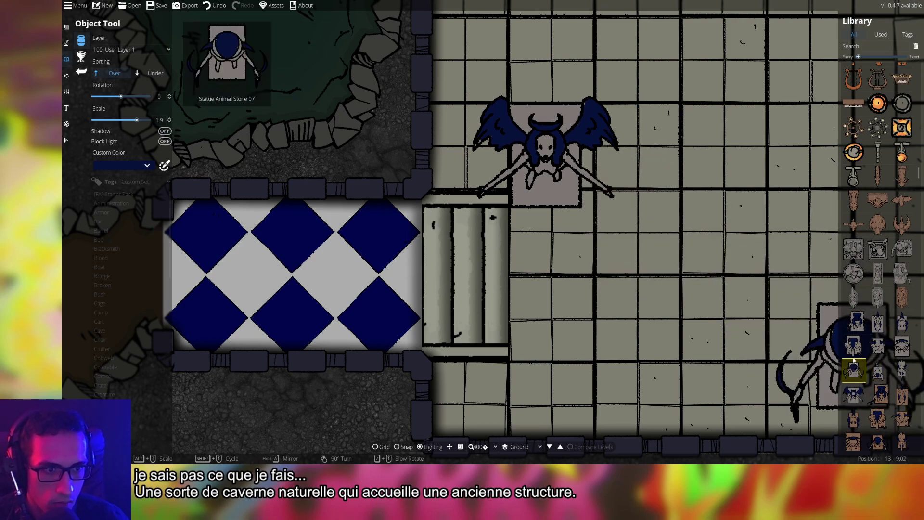
{"action": "left_click", "coordinate": [878, 346]}
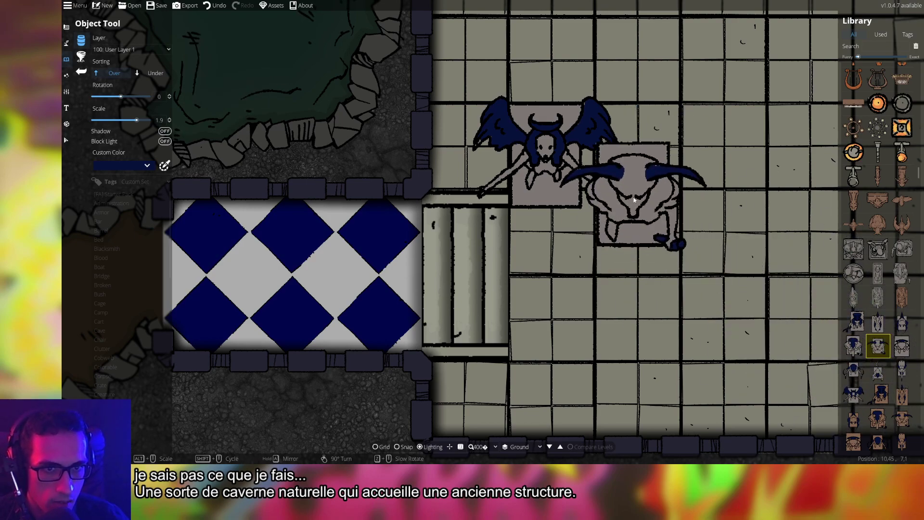
{"action": "scroll", "coordinate": [676, 197], "scroll_direction": "up", "scroll_amount": 3}
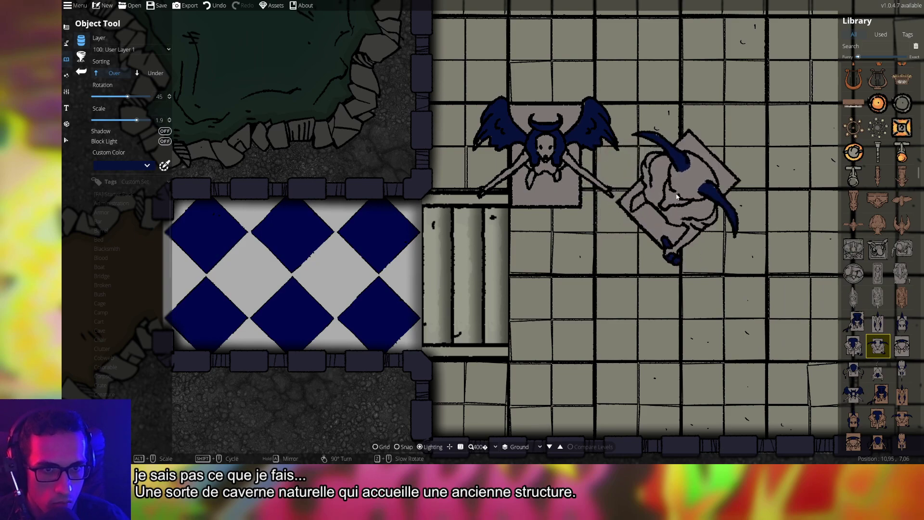
{"action": "scroll", "coordinate": [676, 196], "scroll_direction": "up", "scroll_amount": 9}
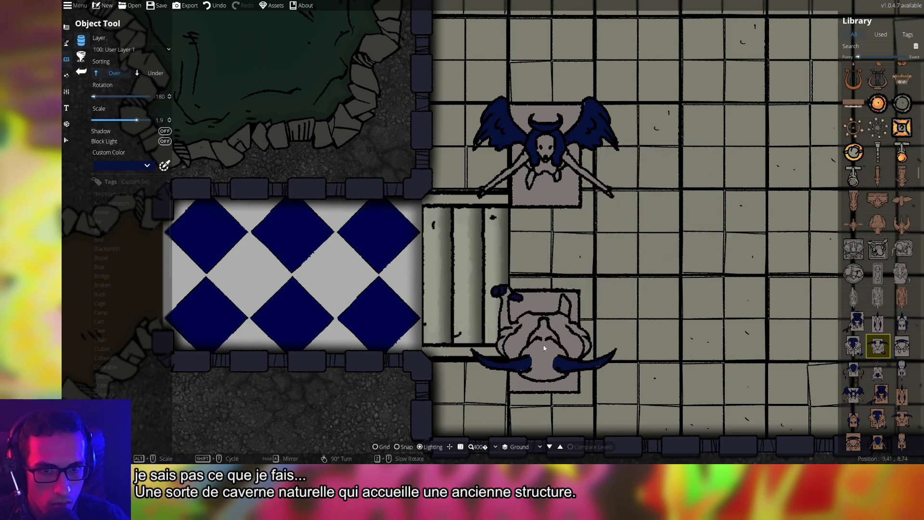
{"action": "key", "text": "Down"}
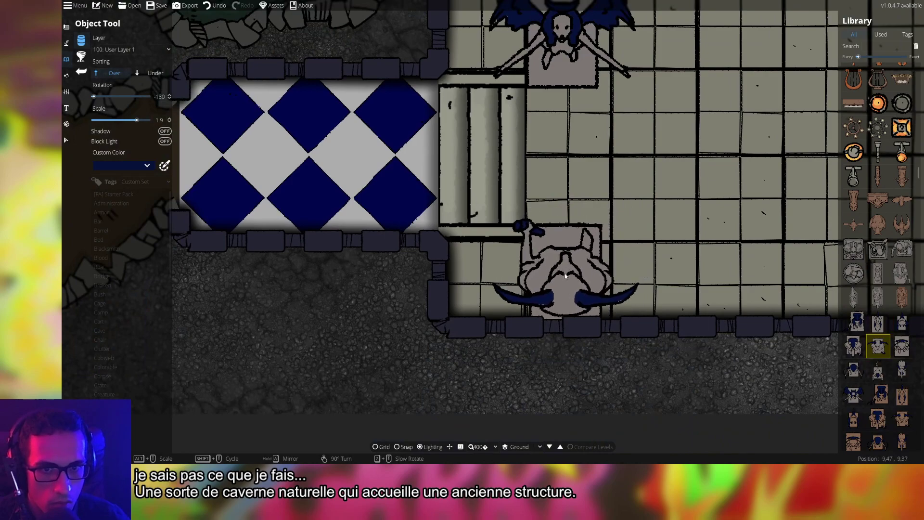
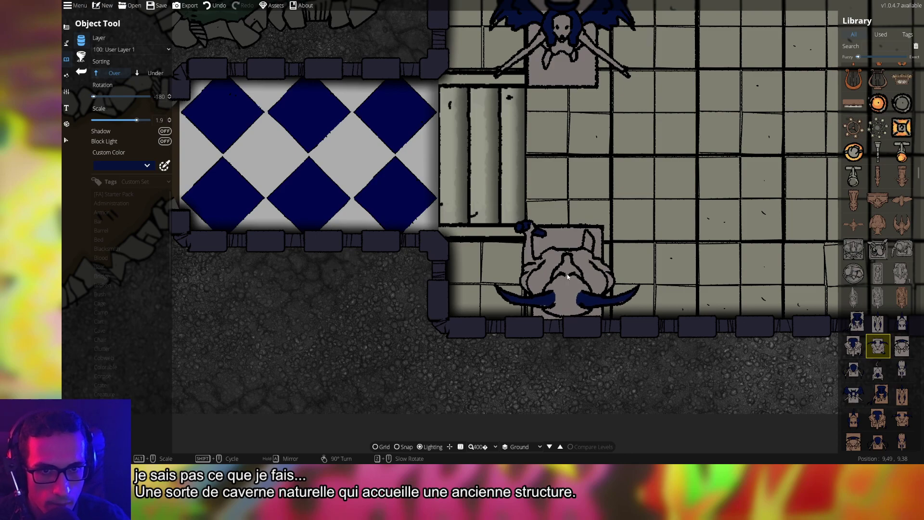
{"action": "left_click", "coordinate": [568, 277]}
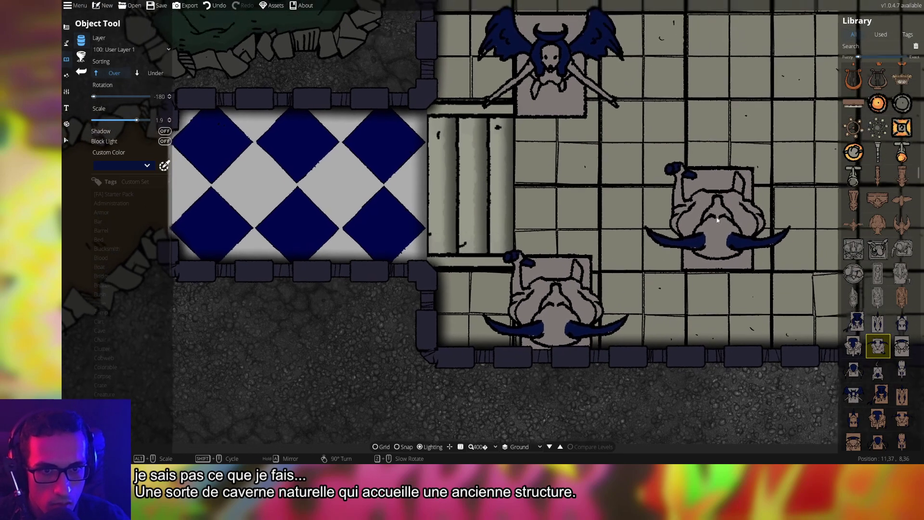
Select the placed winged statue and change its custom colour to the pale cream d1ceb5
{"action": "left_click_drag", "start_coordinate": [717, 220], "coordinate": [709, 289]}
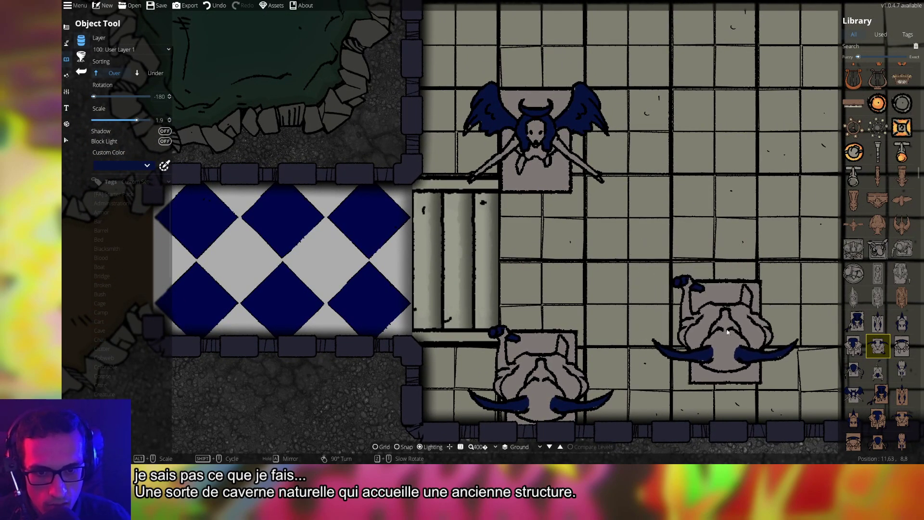
{"action": "scroll", "coordinate": [664, 289], "scroll_direction": "down", "scroll_amount": 3}
{"action": "left_click_drag", "start_coordinate": [721, 265], "coordinate": [611, 275]}
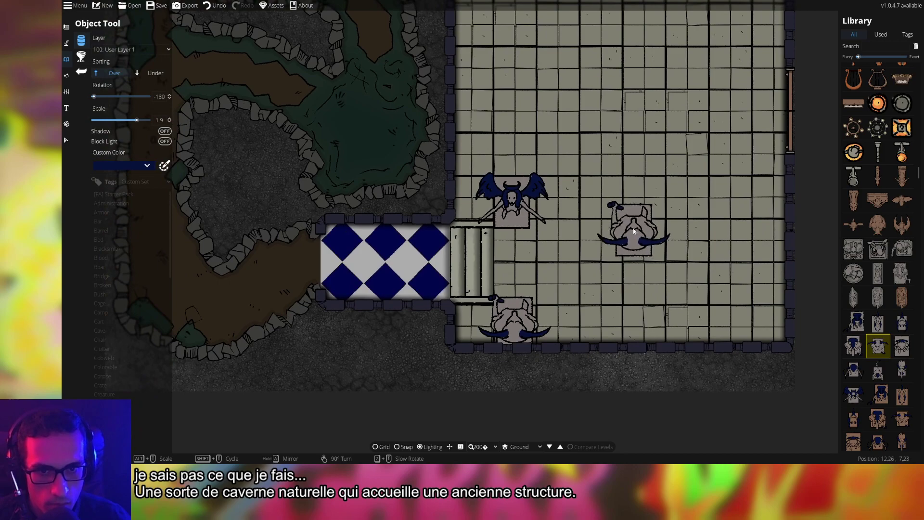
{"action": "scroll", "coordinate": [521, 265], "scroll_direction": "up", "scroll_amount": 3}
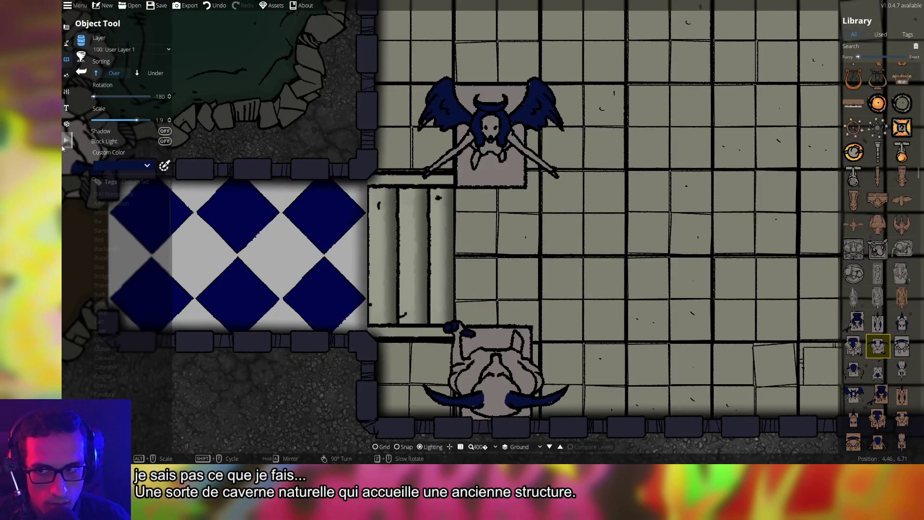
{"action": "left_click", "coordinate": [66, 141]}
{"action": "left_click", "coordinate": [429, 185]}
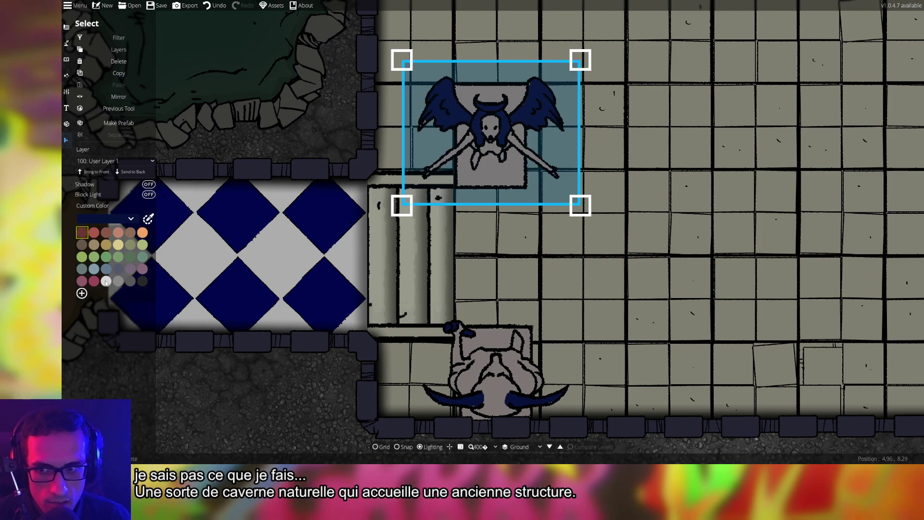
{"action": "left_click", "coordinate": [106, 281]}
{"action": "left_click", "coordinate": [138, 219]}
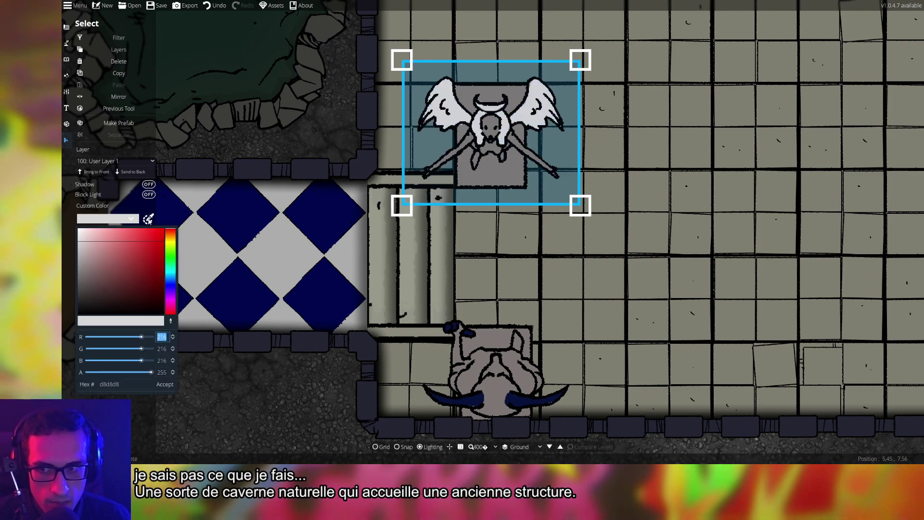
{"action": "left_click", "coordinate": [172, 245]}
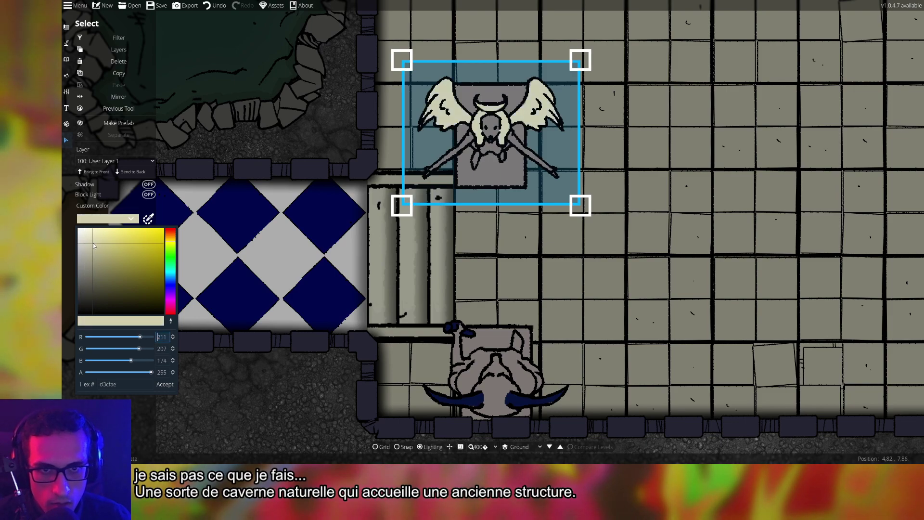
{"action": "mouse_move", "coordinate": [93, 244]}
{"action": "left_mouse_down"}
{"action": "mouse_move", "coordinate": [91, 258]}
{"action": "mouse_move", "coordinate": [90, 244]}
{"action": "left_mouse_up"}
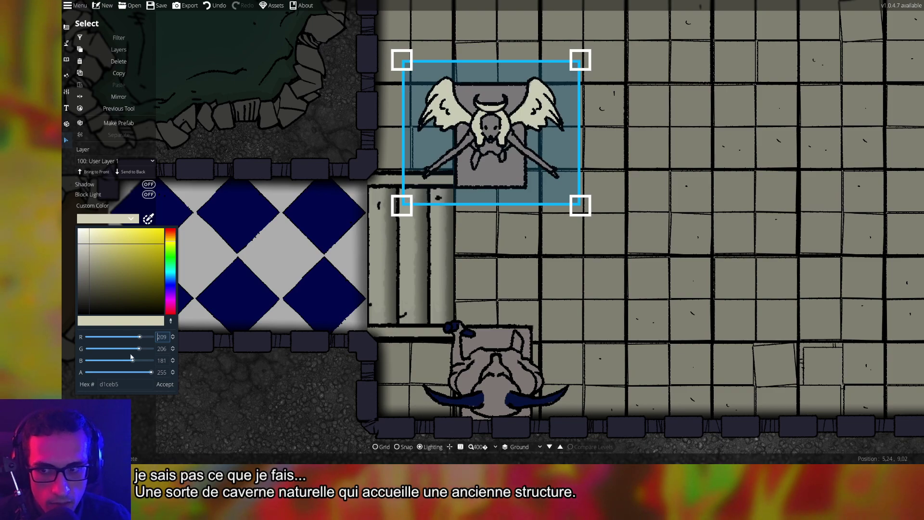
{"action": "left_click", "coordinate": [168, 390]}
{"action": "left_click", "coordinate": [344, 386]}
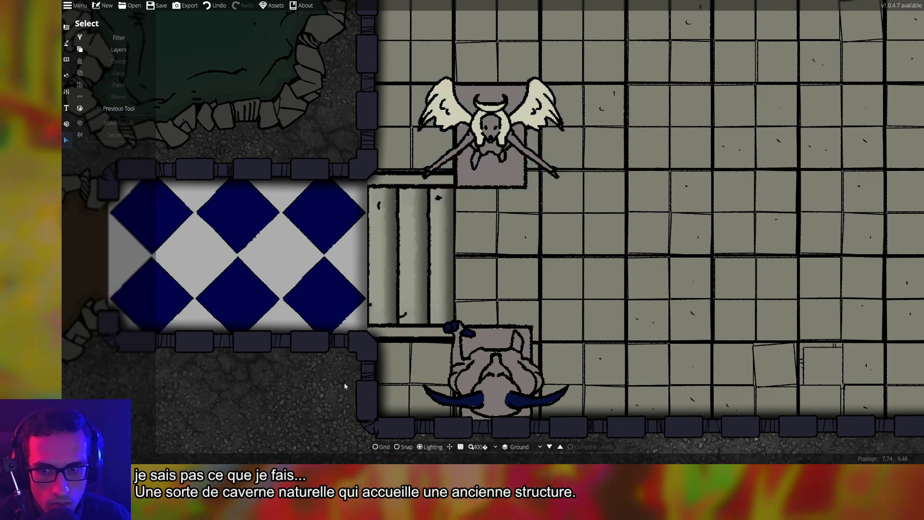
Select the horned animal statue below the stairs and change its custom colour to black
{"action": "left_click", "coordinate": [506, 376]}
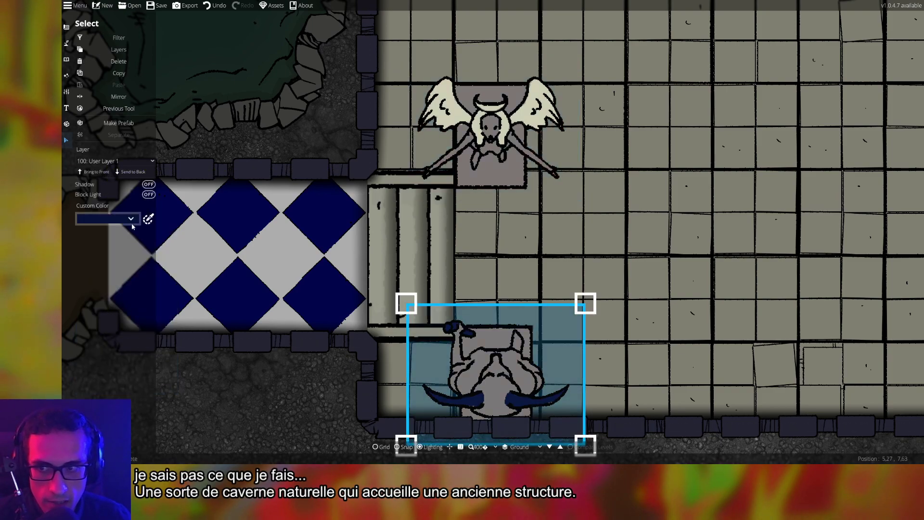
{"action": "left_click", "coordinate": [142, 282]}
{"action": "left_click", "coordinate": [228, 417]}
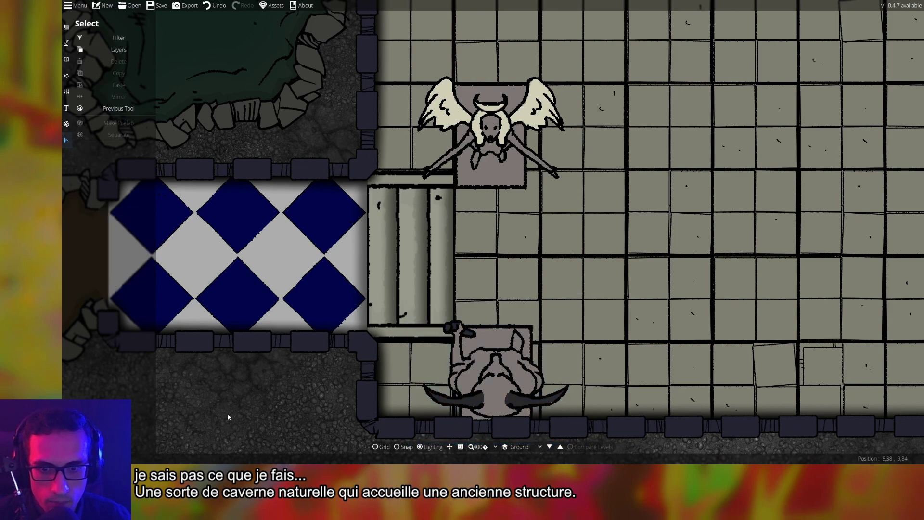
{"action": "left_click", "coordinate": [473, 410]}
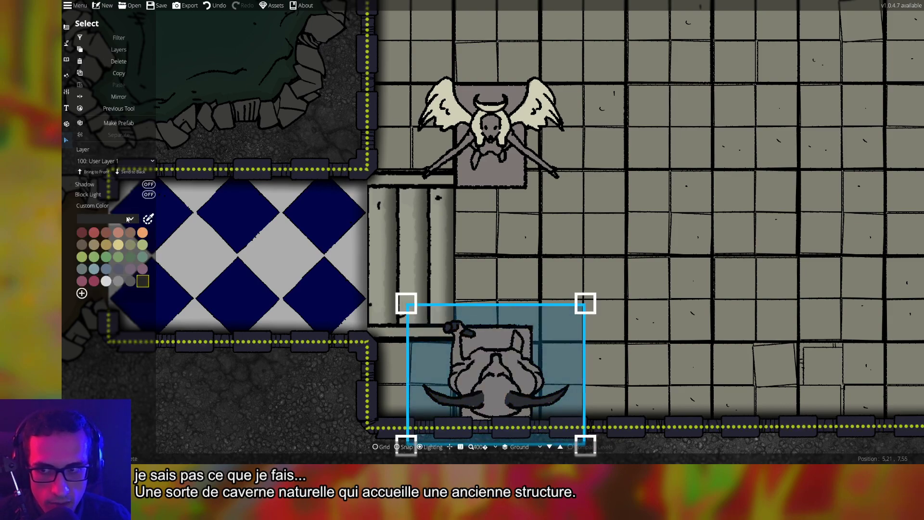
{"action": "left_click", "coordinate": [148, 222]}
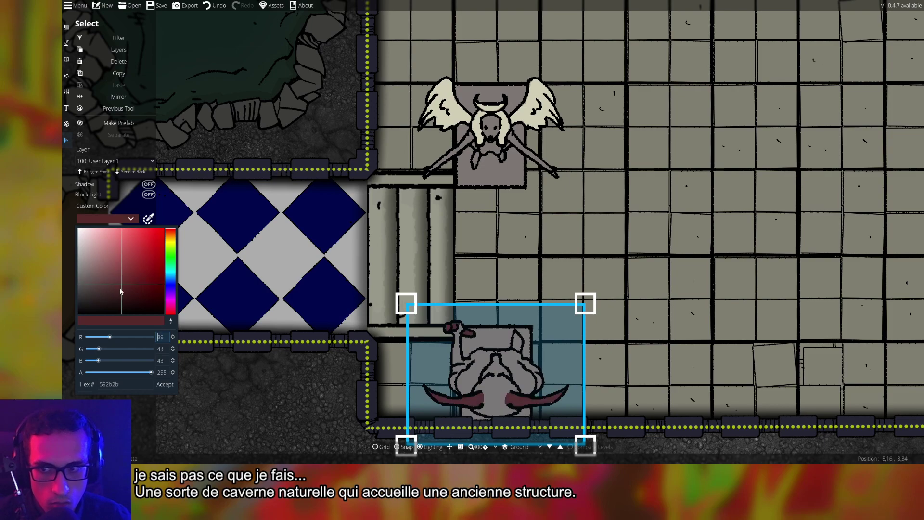
{"action": "left_click", "coordinate": [164, 384]}
{"action": "left_click", "coordinate": [265, 423]}
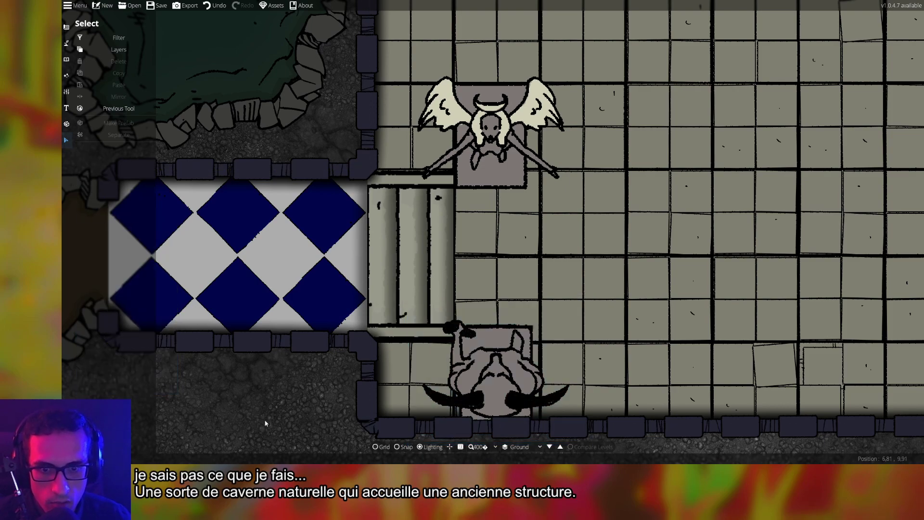
Preview the gargoyle and grey statue assets from the library over the tiled floor, rotating them to compare their orientation
{"action": "scroll", "coordinate": [691, 278], "scroll_direction": "down", "scroll_amount": 3}
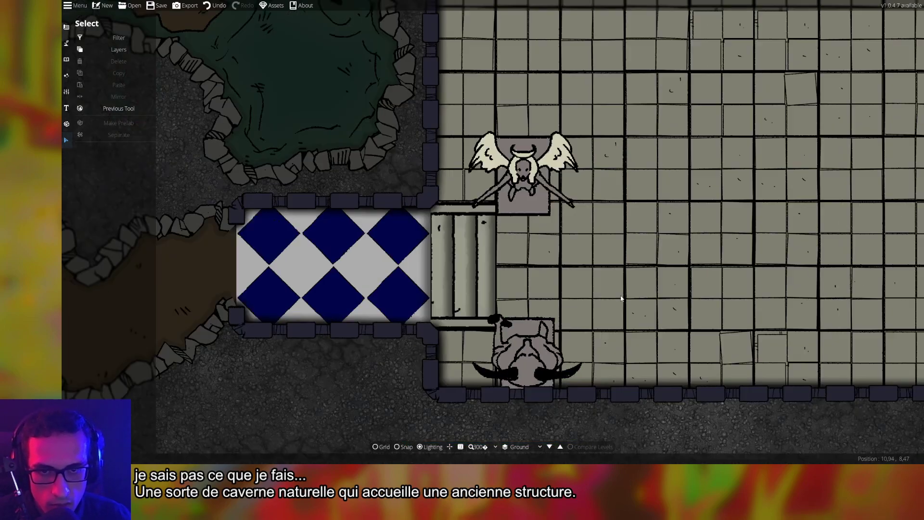
{"action": "scroll", "coordinate": [685, 277], "scroll_direction": "down", "scroll_amount": 1}
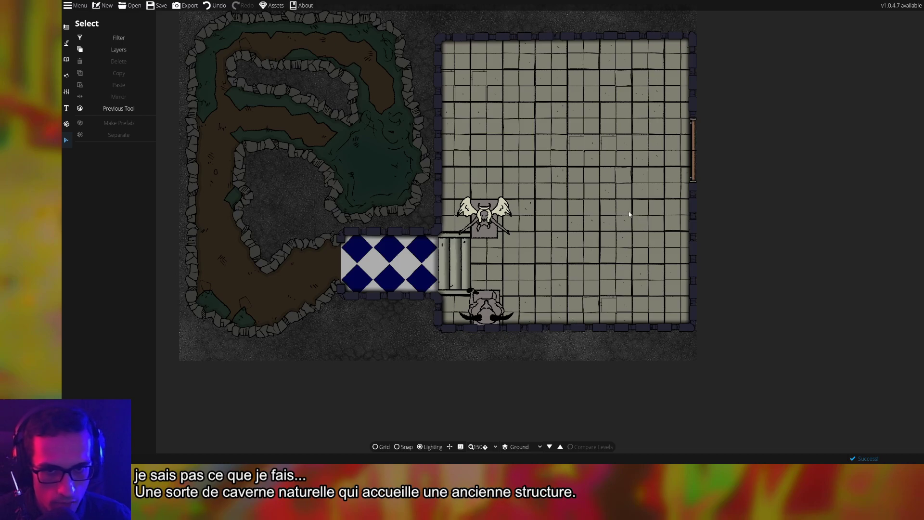
{"action": "scroll", "coordinate": [532, 237], "scroll_direction": "up", "scroll_amount": 3}
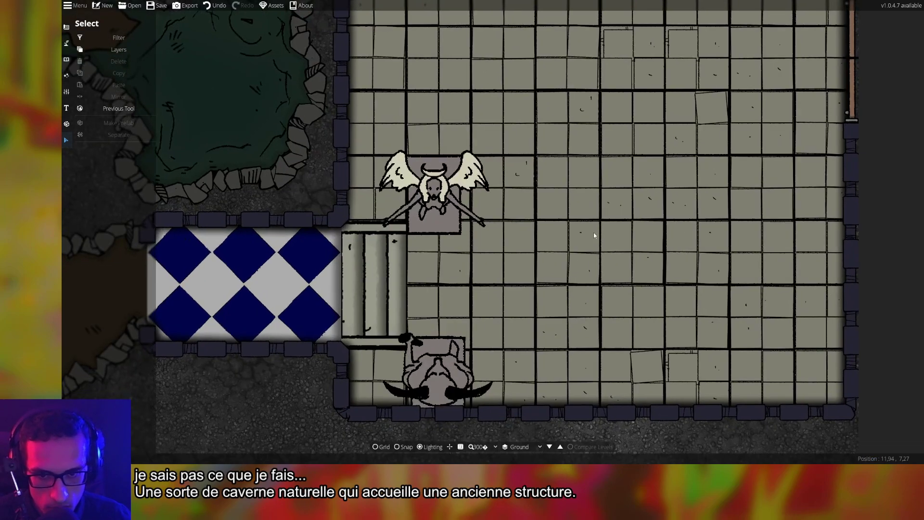
{"action": "scroll", "coordinate": [553, 249], "scroll_direction": "up", "scroll_amount": 1}
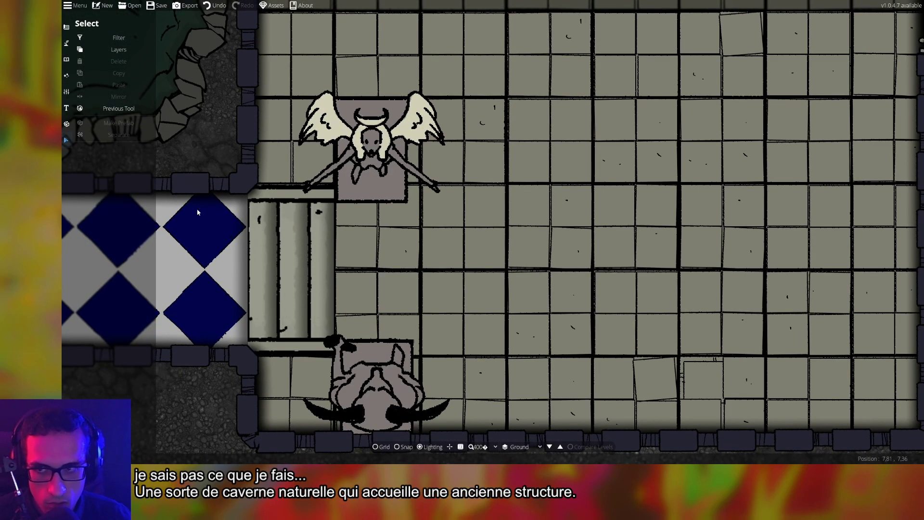
{"action": "left_click", "coordinate": [67, 44]}
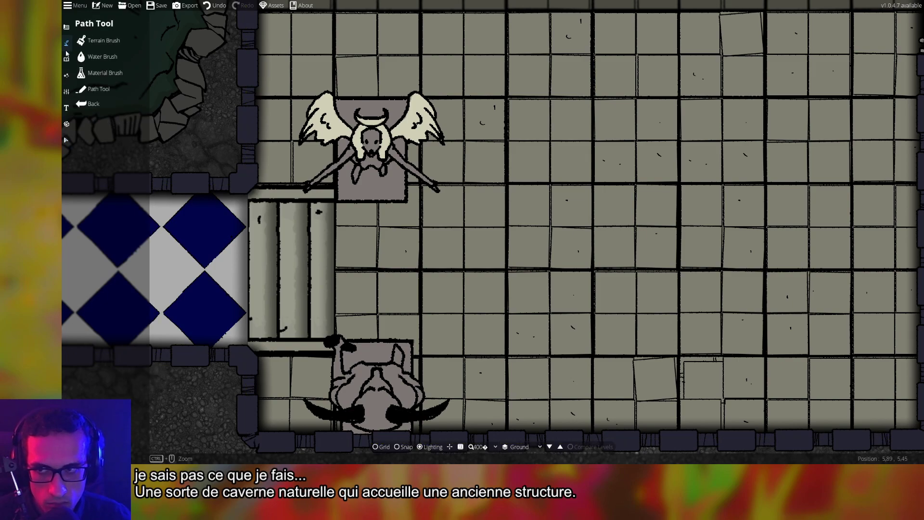
{"action": "left_click", "coordinate": [99, 41]}
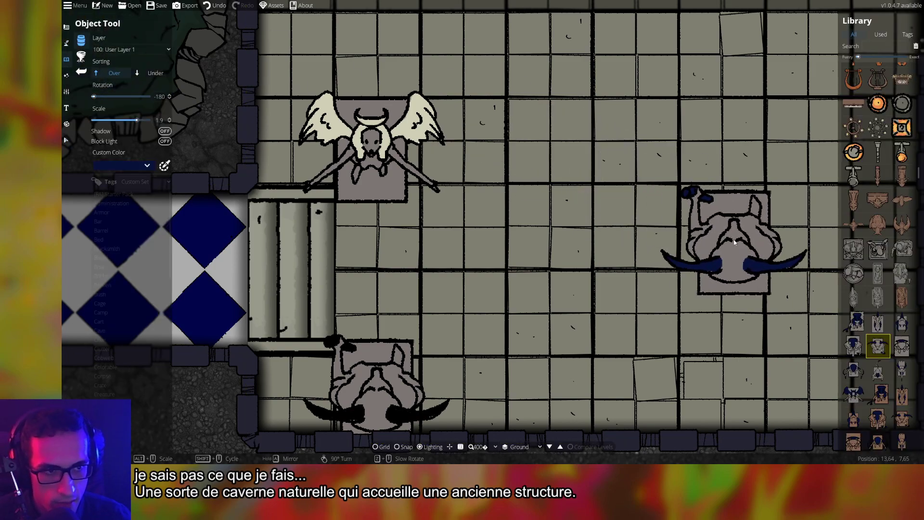
{"action": "key", "text": "Right"}
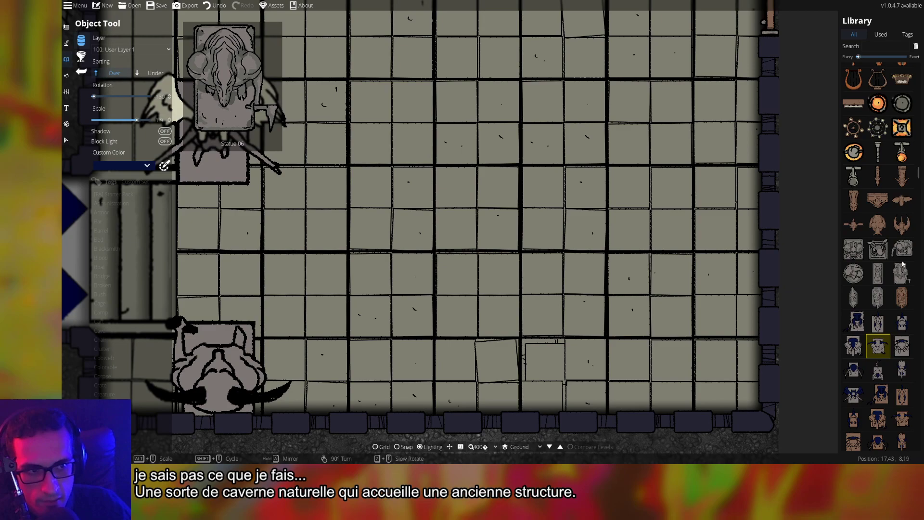
{"action": "left_click", "coordinate": [885, 208]}
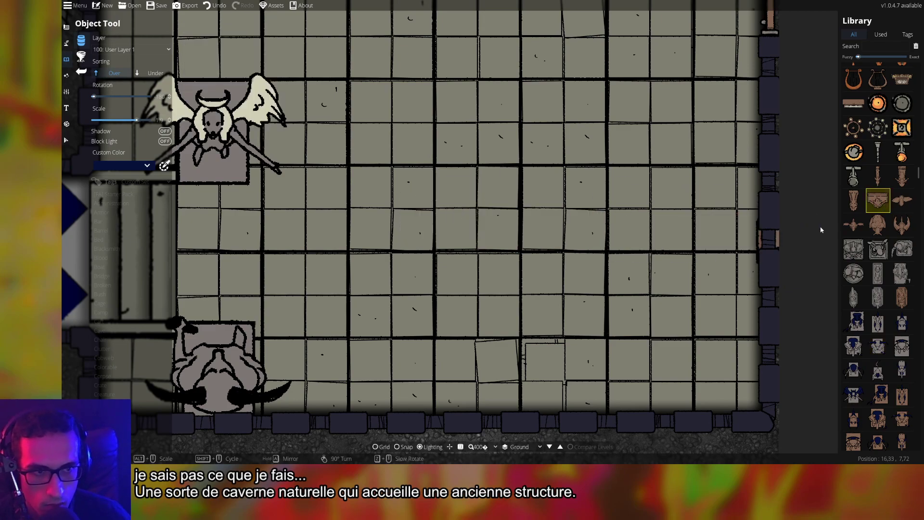
{"action": "left_click", "coordinate": [877, 224]}
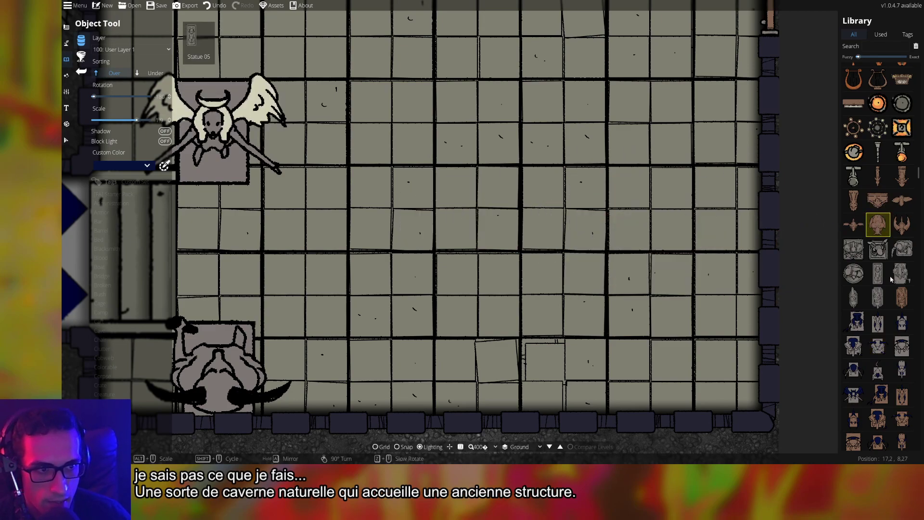
{"action": "left_click", "coordinate": [889, 259]}
{"action": "scroll", "coordinate": [532, 255], "scroll_direction": "up", "scroll_amount": 4}
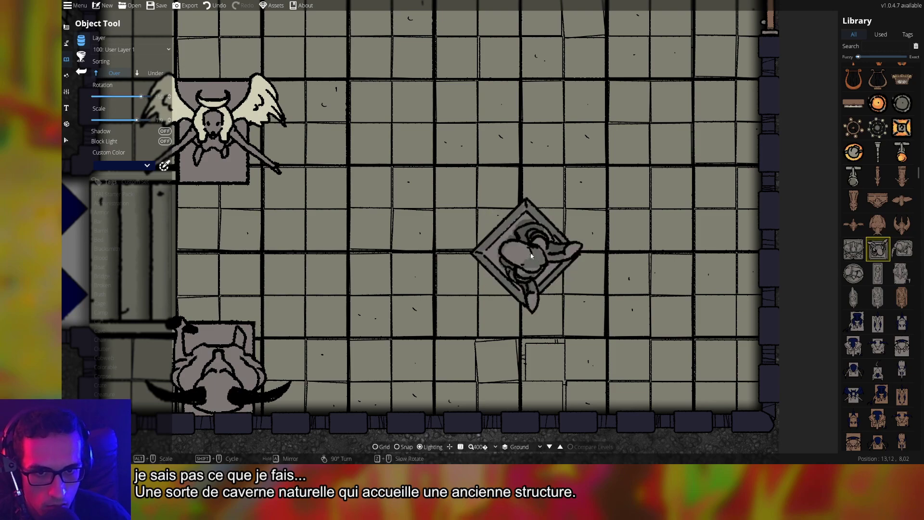
{"action": "scroll", "coordinate": [531, 255], "scroll_direction": "down", "scroll_amount": 4}
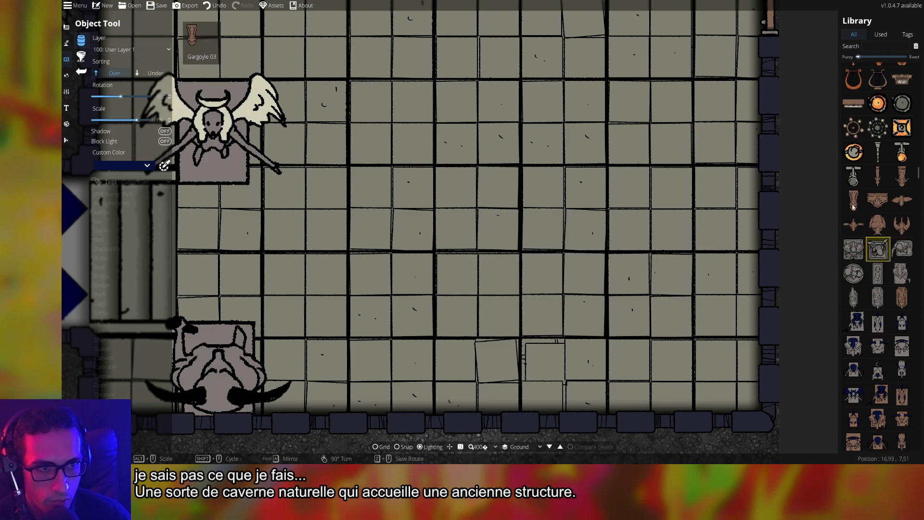
{"action": "left_click", "coordinate": [853, 248]}
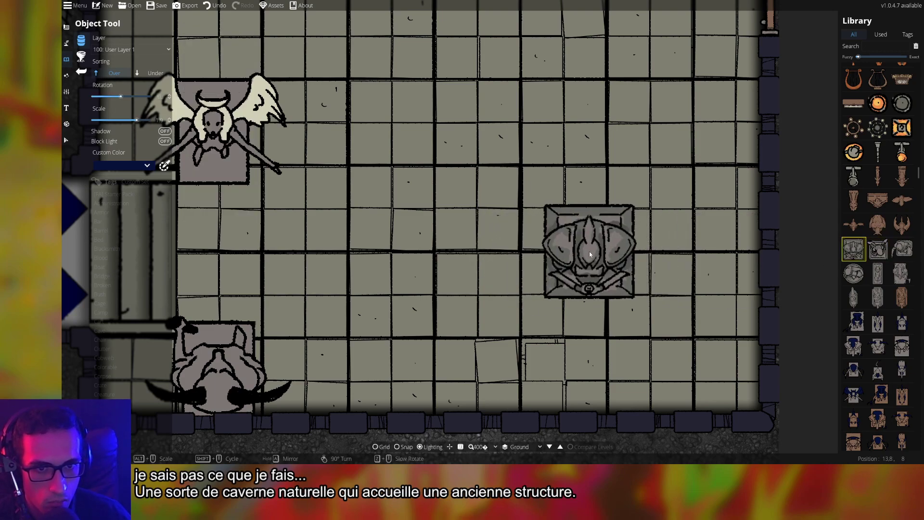
{"action": "scroll", "coordinate": [588, 254], "scroll_direction": "up", "scroll_amount": 3}
{"action": "scroll", "coordinate": [588, 254], "scroll_direction": "up", "scroll_amount": 3}
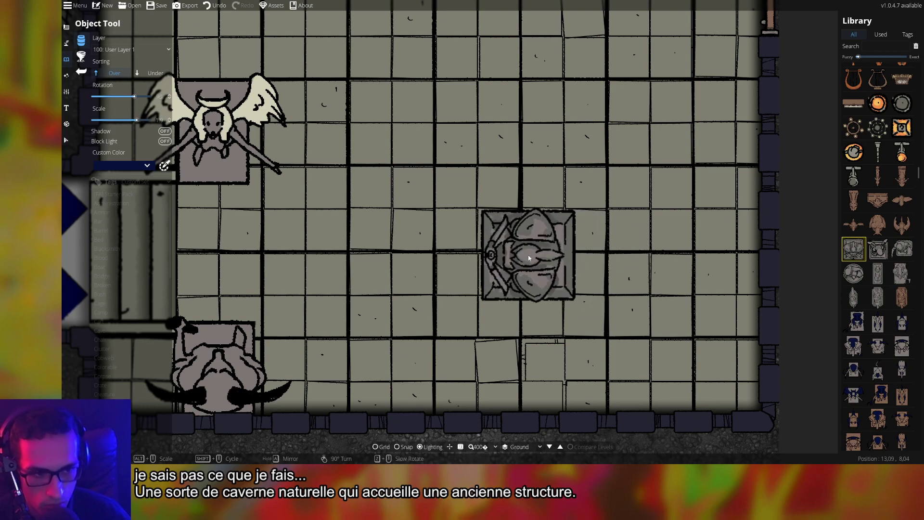
Preview the pillar-like gargoyle statues and the horned stone statues, including Statue Stone 05, over the tiled floor
{"action": "scroll", "coordinate": [903, 343], "scroll_direction": "down", "scroll_amount": 3}
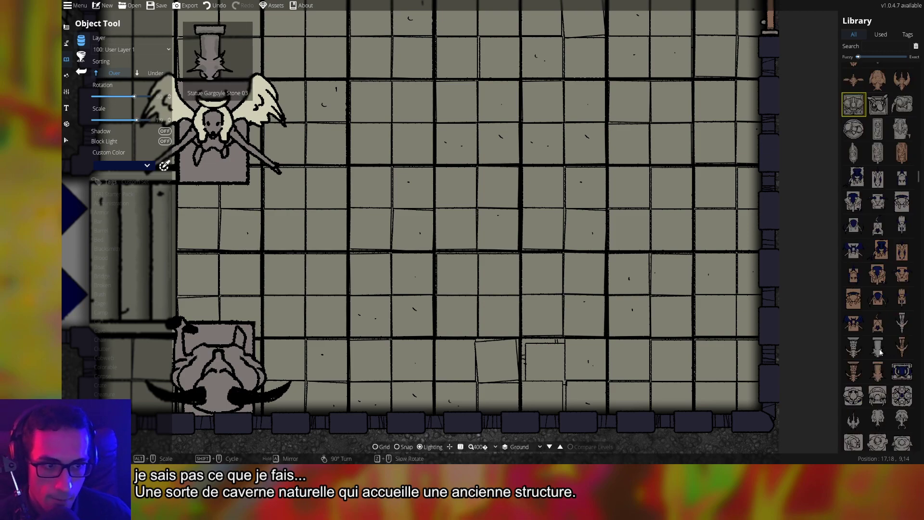
{"action": "left_click", "coordinate": [851, 353]}
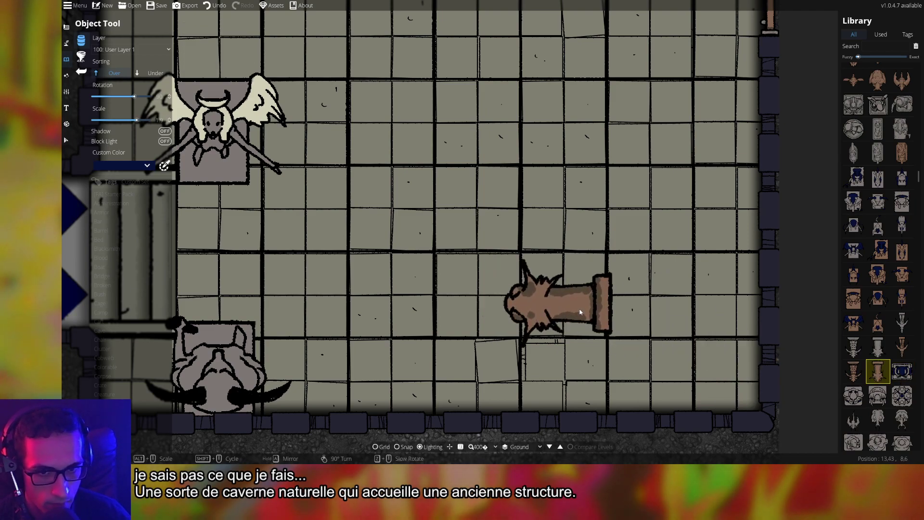
{"action": "left_click", "coordinate": [877, 394]}
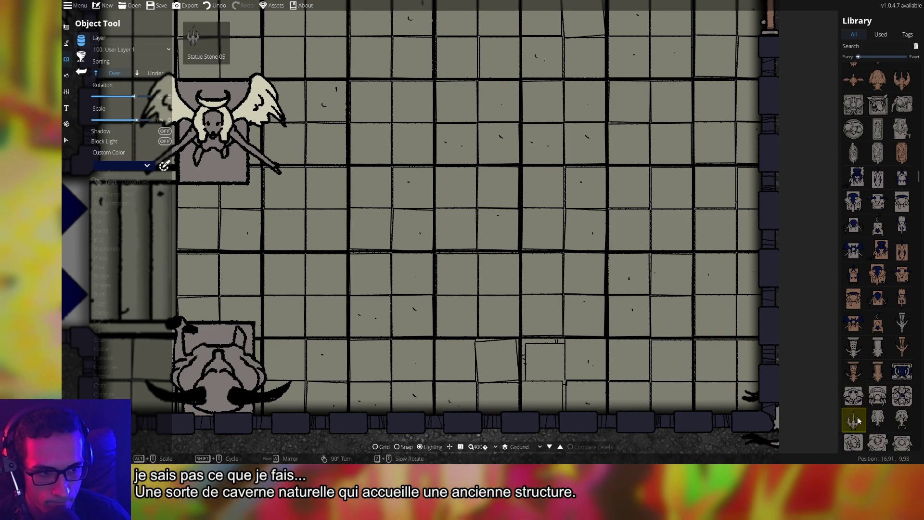
{"action": "left_click", "coordinate": [877, 418]}
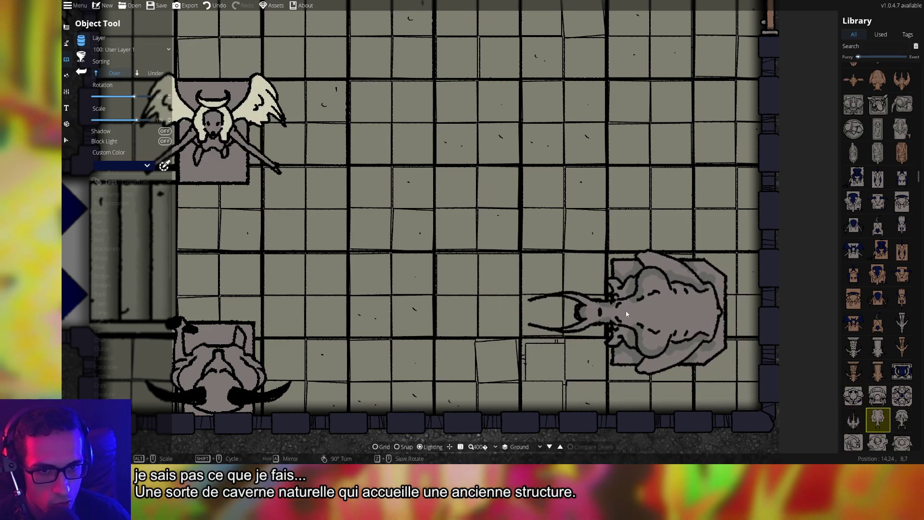
{"action": "scroll", "coordinate": [904, 419], "scroll_direction": "down", "scroll_amount": 5}
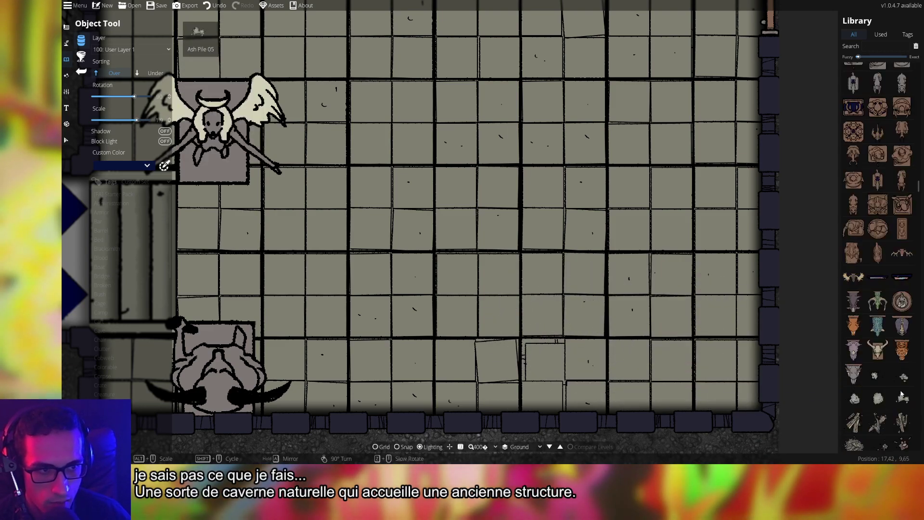
Compare more statues over the tiled floor, from Statue Stone 08 and Statue Stone 11 to the wooden variants
{"action": "scroll", "coordinate": [902, 395], "scroll_direction": "up", "scroll_amount": 5}
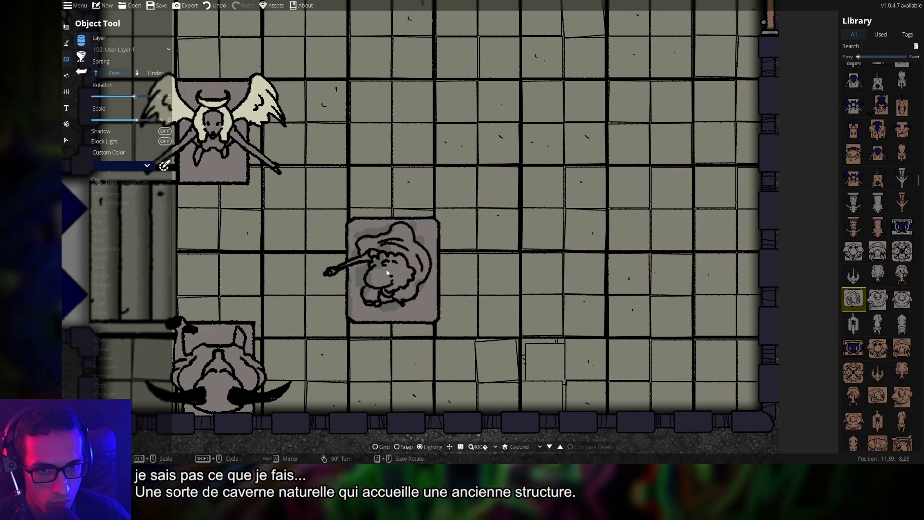
{"action": "left_click", "coordinate": [877, 299]}
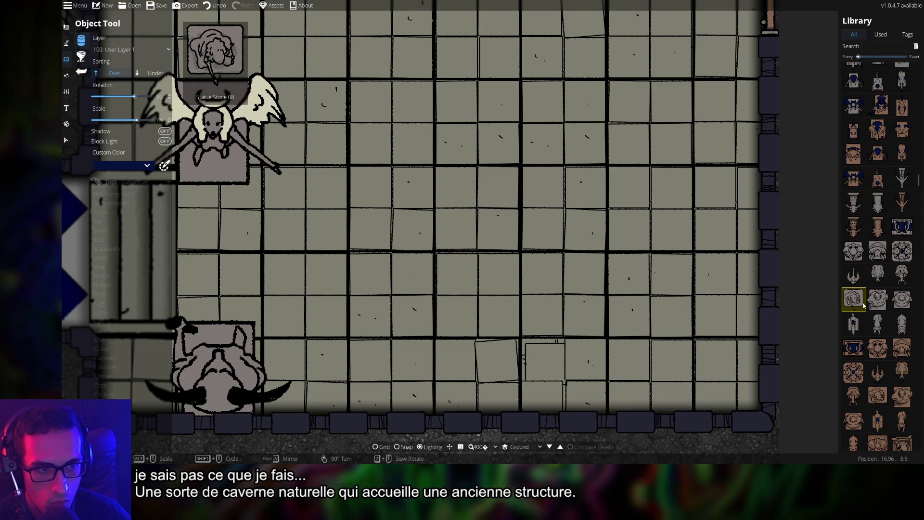
{"action": "mouse_move", "coordinate": [874, 311]}
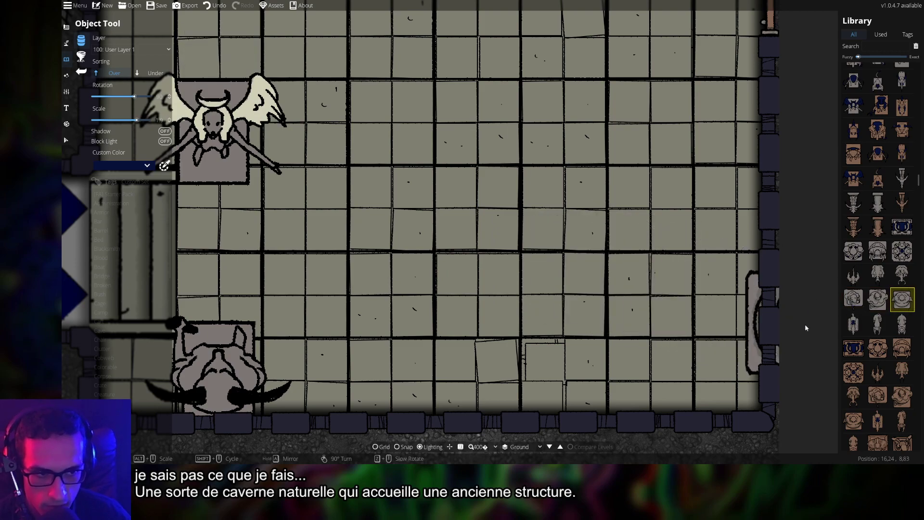
{"action": "left_click", "coordinate": [850, 332]}
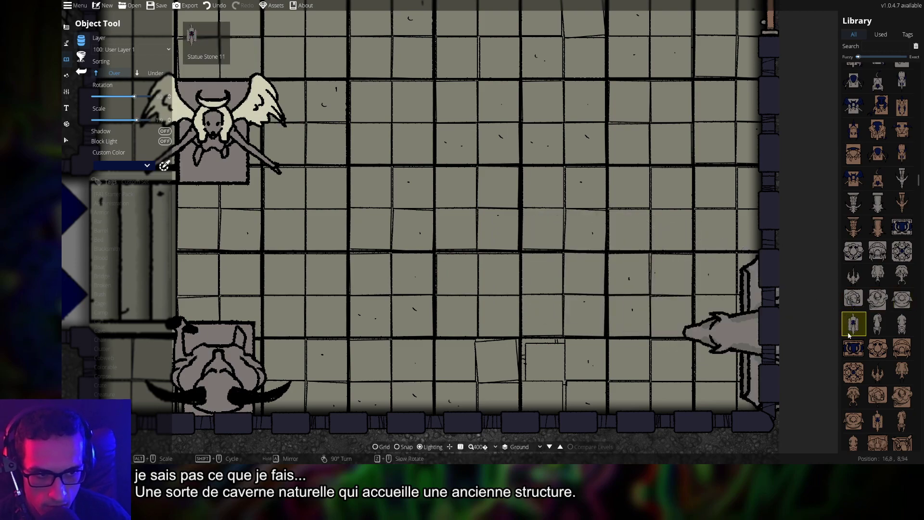
{"action": "left_click", "coordinate": [877, 323]}
{"action": "mouse_move", "coordinate": [897, 329]}
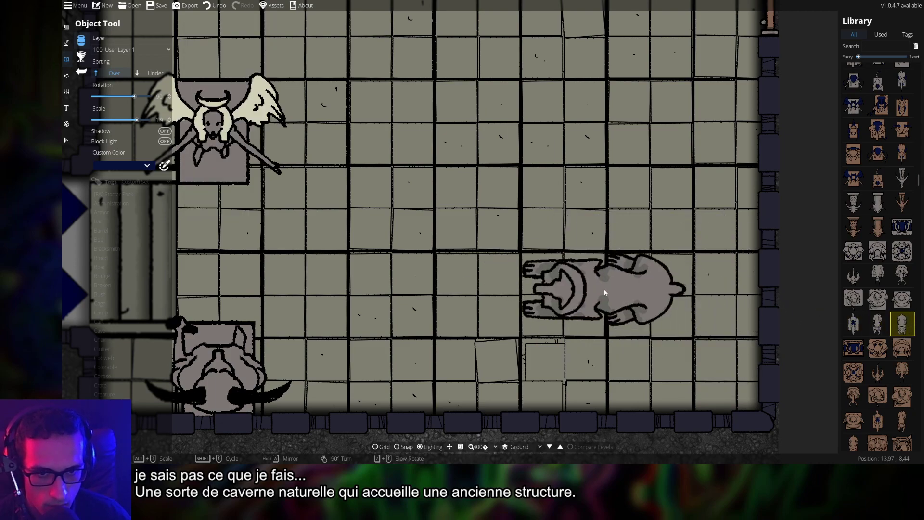
{"action": "mouse_move", "coordinate": [880, 344]}
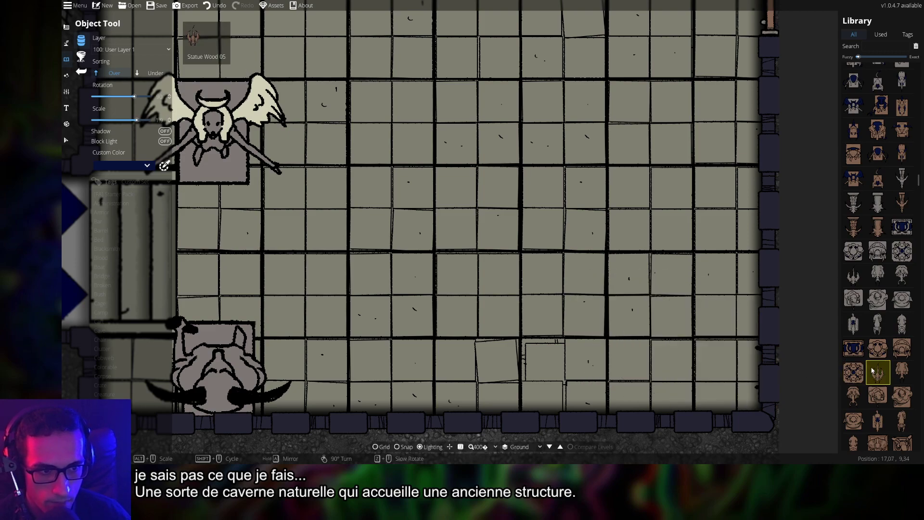
{"action": "left_click", "coordinate": [886, 351]}
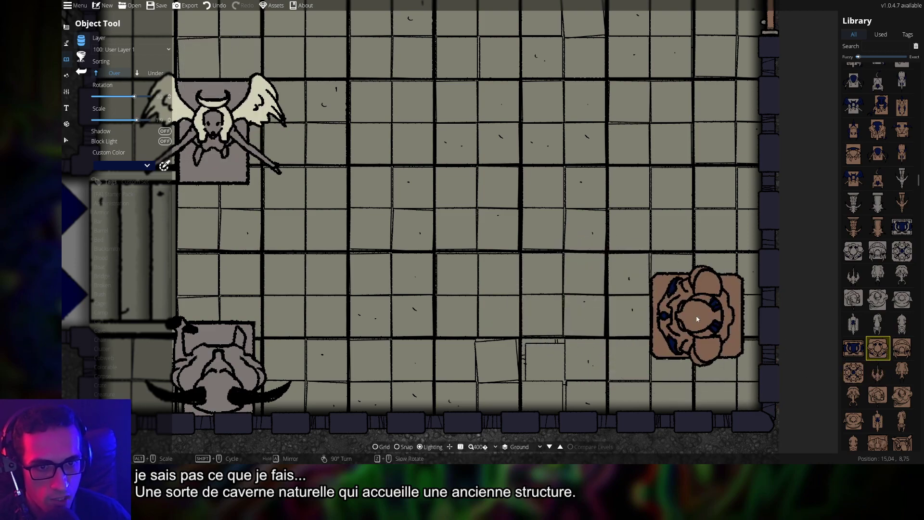
{"action": "scroll", "coordinate": [620, 309], "scroll_direction": "down", "scroll_amount": 1}
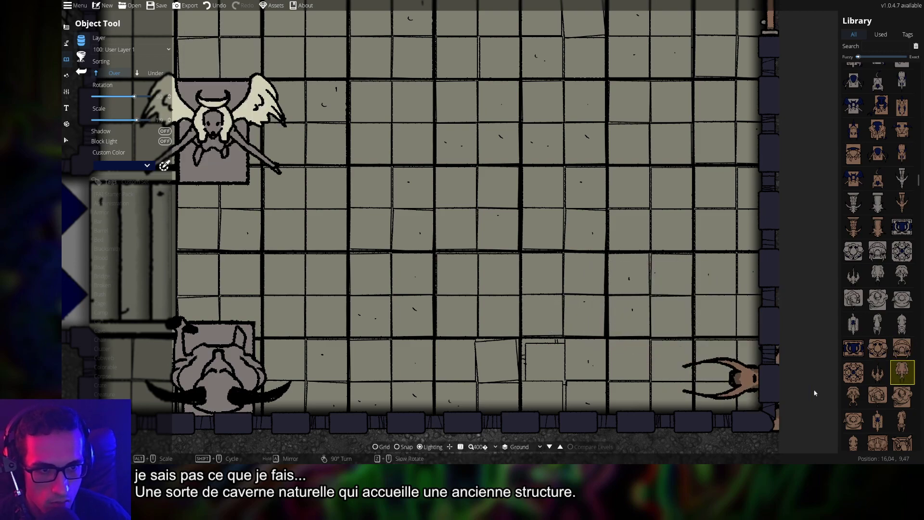
{"action": "left_click", "coordinate": [902, 397]}
Choose the stone rubble pile with broken planks from the library and set its sorting to Under
{"action": "scroll", "coordinate": [879, 391], "scroll_direction": "down", "scroll_amount": 3}
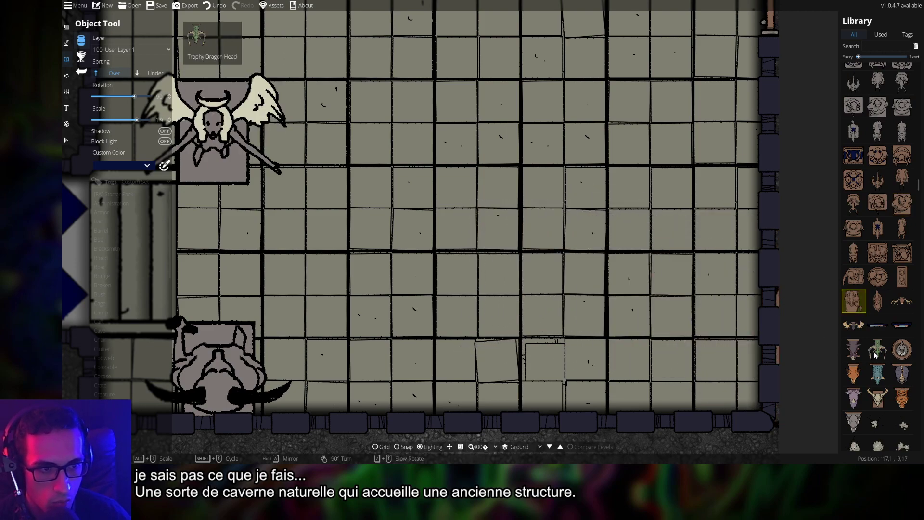
{"action": "scroll", "coordinate": [871, 278], "scroll_direction": "down", "scroll_amount": 5}
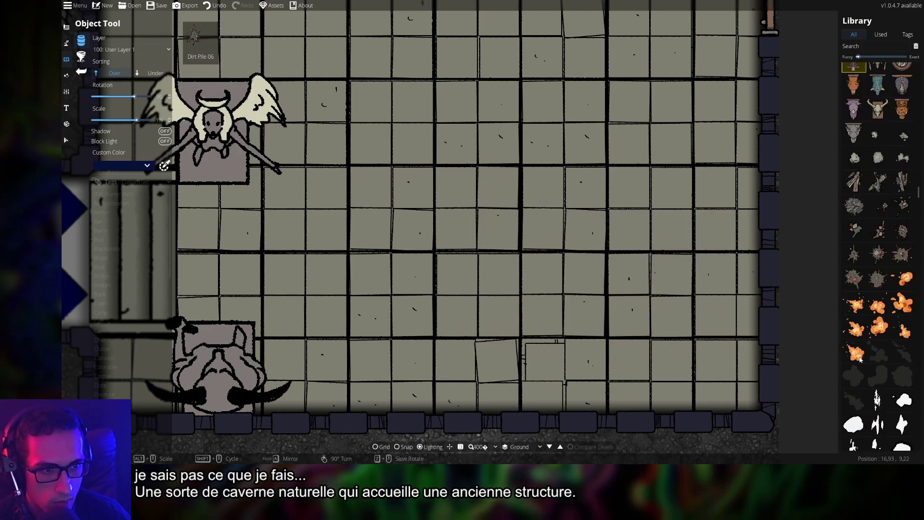
{"action": "left_click", "coordinate": [859, 211]}
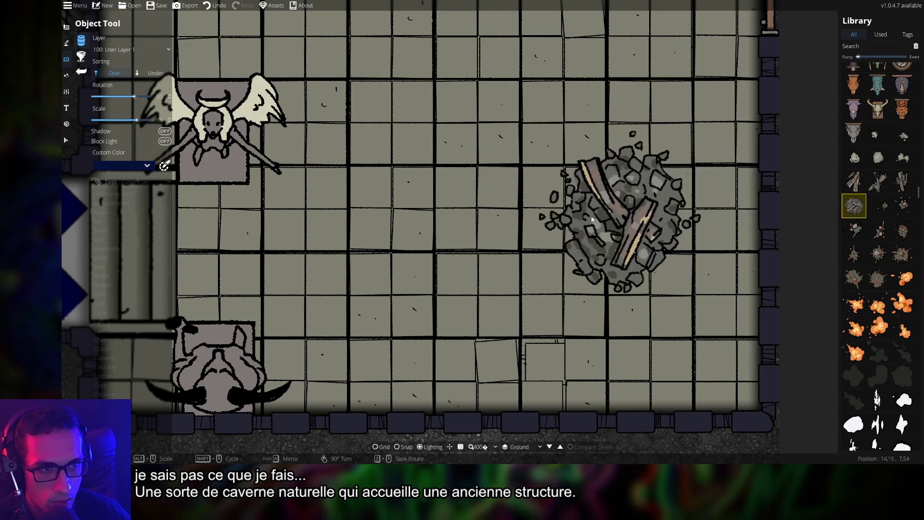
{"action": "scroll", "coordinate": [524, 249], "scroll_direction": "up", "scroll_amount": 3}
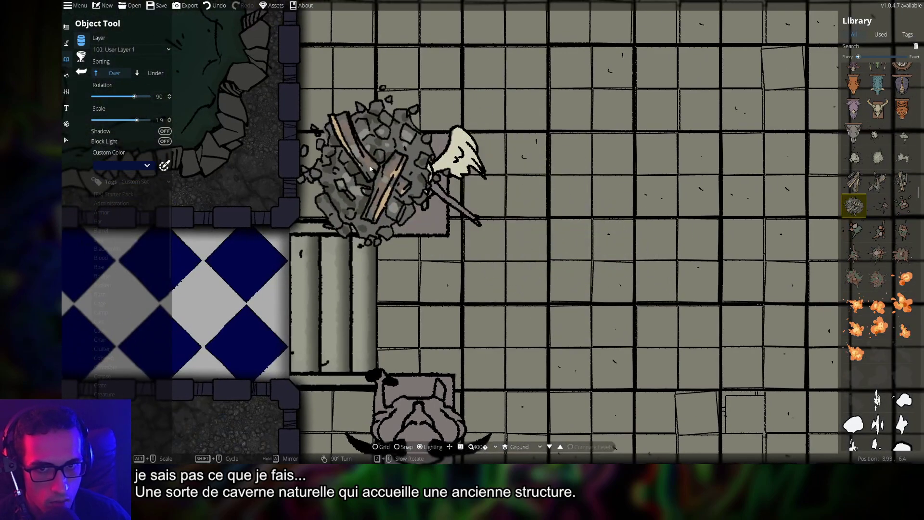
{"action": "left_click_drag", "start_coordinate": [525, 186], "coordinate": [484, 299]}
{"action": "key", "text": "w"}
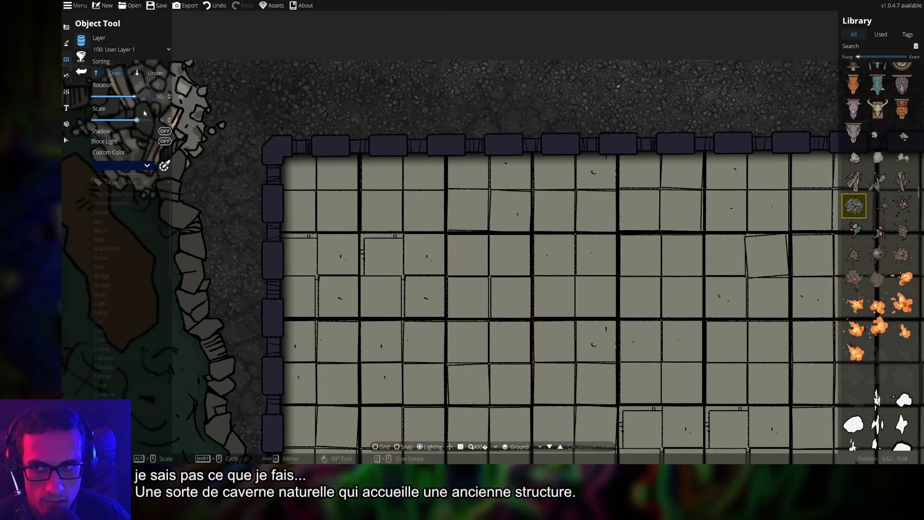
{"action": "left_click", "coordinate": [155, 73]}
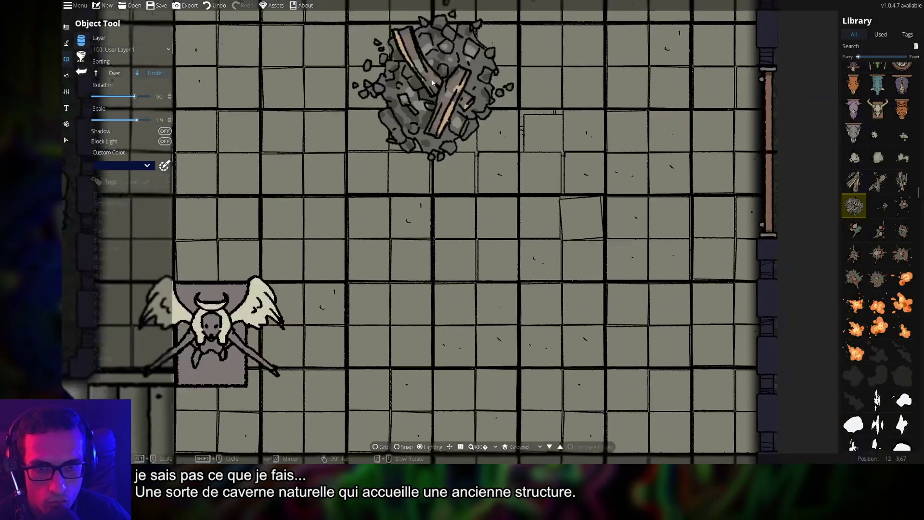
Place the rubble pile in the southeast corner of the tiled room, rotated to 45 degrees
{"action": "key", "text": "s"}
{"action": "key", "text": "d"}
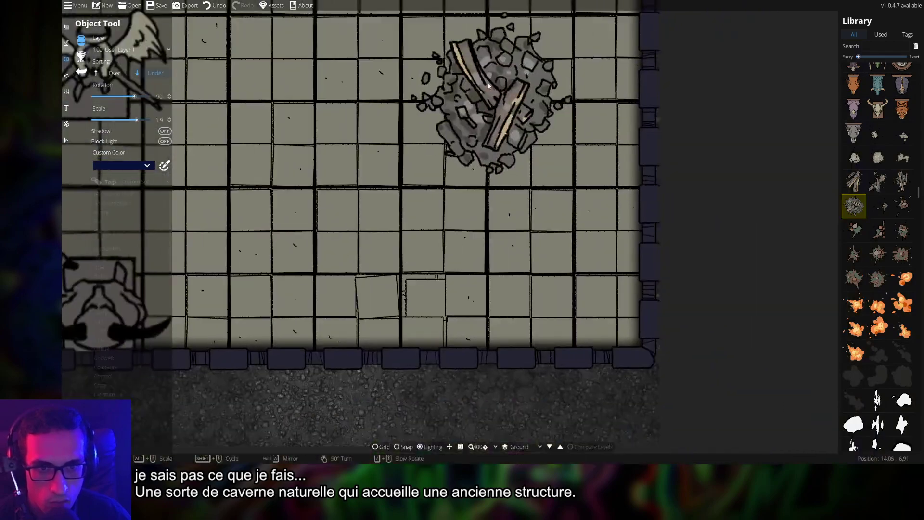
{"action": "scroll", "coordinate": [591, 273], "scroll_direction": "down", "scroll_amount": 3}
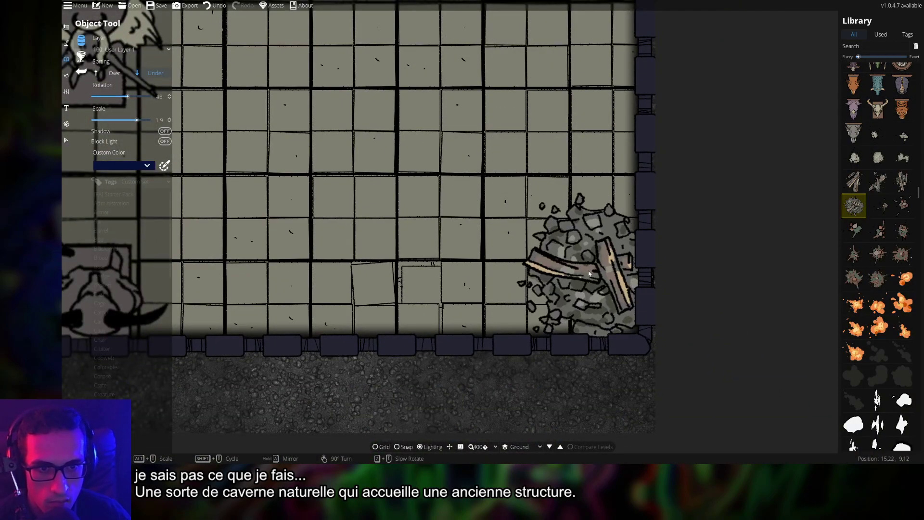
{"action": "left_click", "coordinate": [588, 273]}
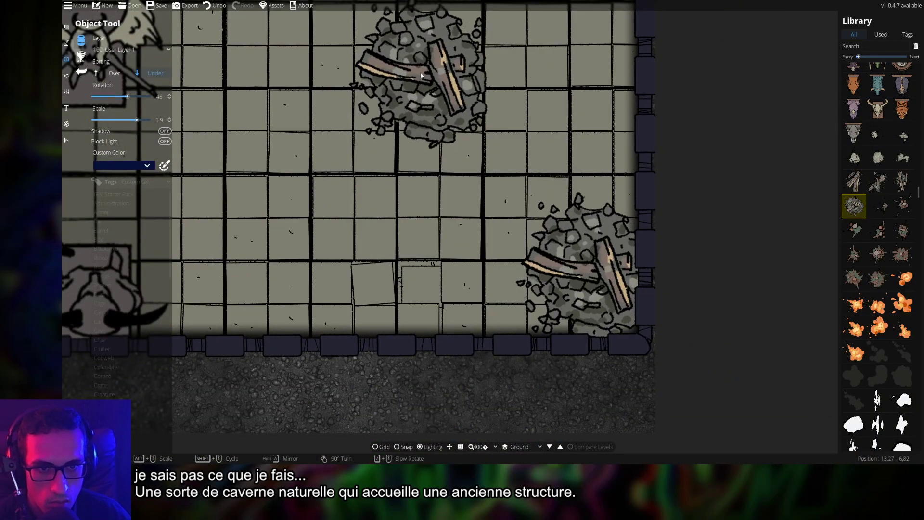
Place another rubble pile in the northeast corner of the tiled room, rotated to -45 degrees
{"action": "key", "text": "s"}
{"action": "key", "text": "w"}
{"action": "key", "text": "s"}
{"action": "scroll", "coordinate": [606, 272], "scroll_direction": "down", "scroll_amount": 7}
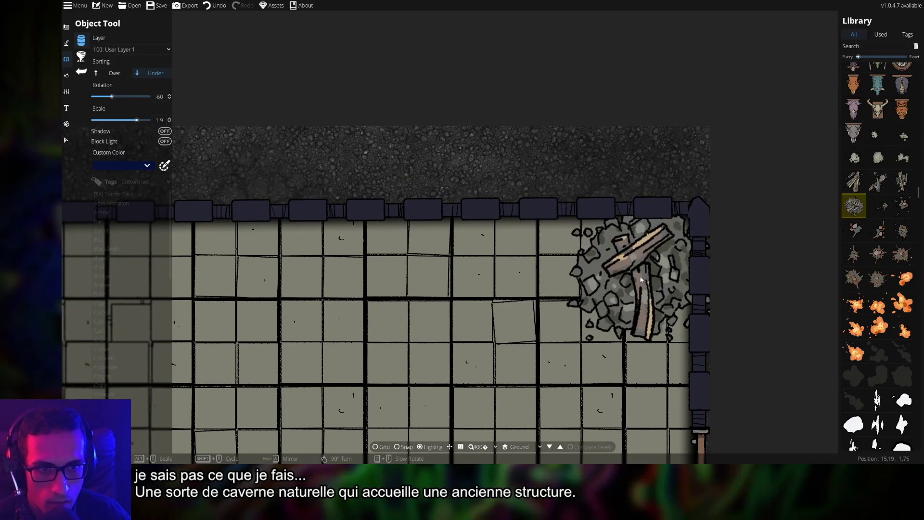
{"action": "scroll", "coordinate": [636, 279], "scroll_direction": "up", "scroll_amount": 1}
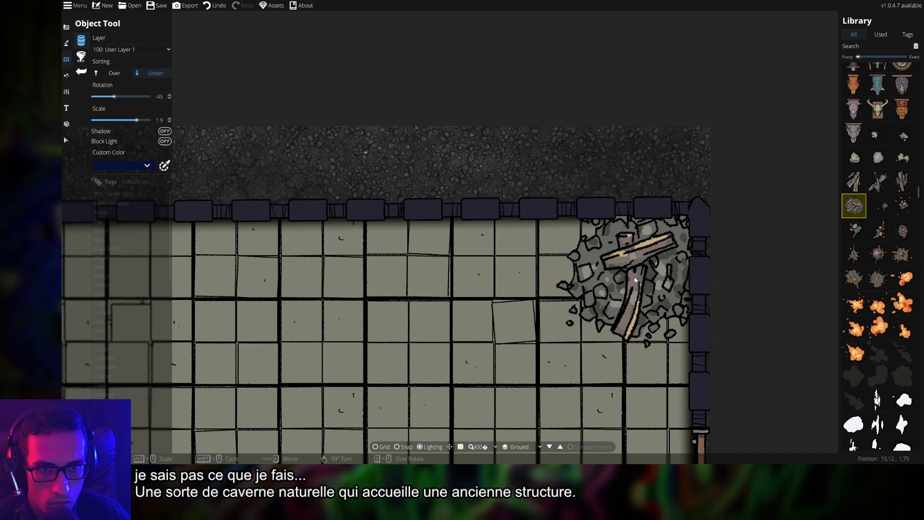
{"action": "left_click", "coordinate": [635, 280]}
Add a rubble pile rotated to 135 degrees along the east wall, directly south of the northeast corner pile
{"action": "key", "text": "s"}
{"action": "key", "text": "a"}
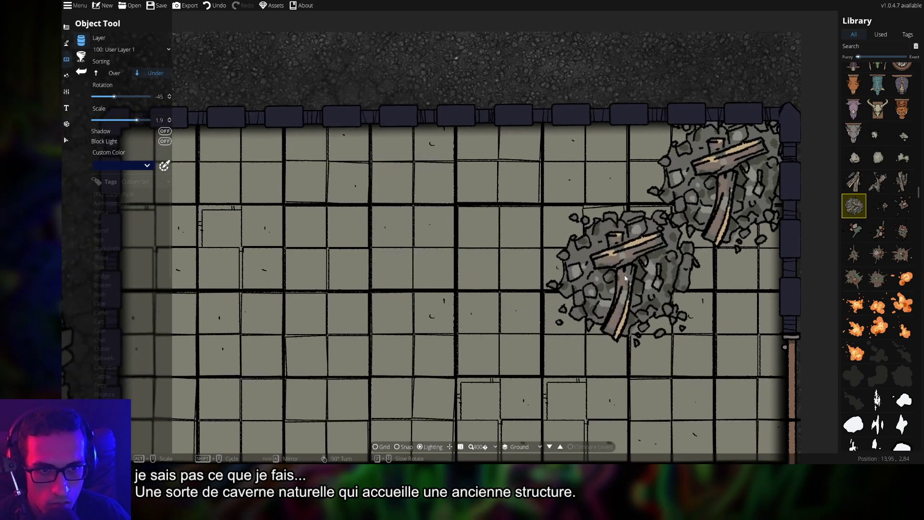
{"action": "scroll", "coordinate": [688, 288], "scroll_direction": "down", "scroll_amount": 3}
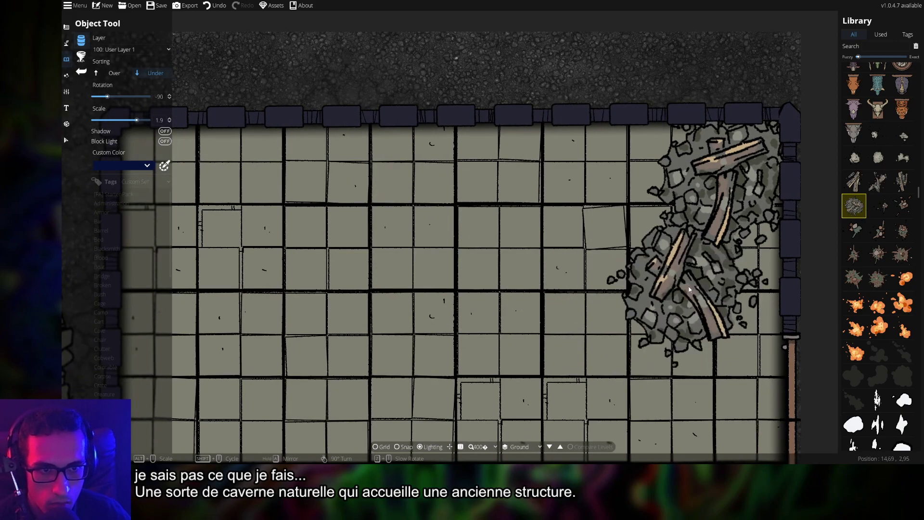
{"action": "scroll", "coordinate": [703, 286], "scroll_direction": "up", "scroll_amount": 1}
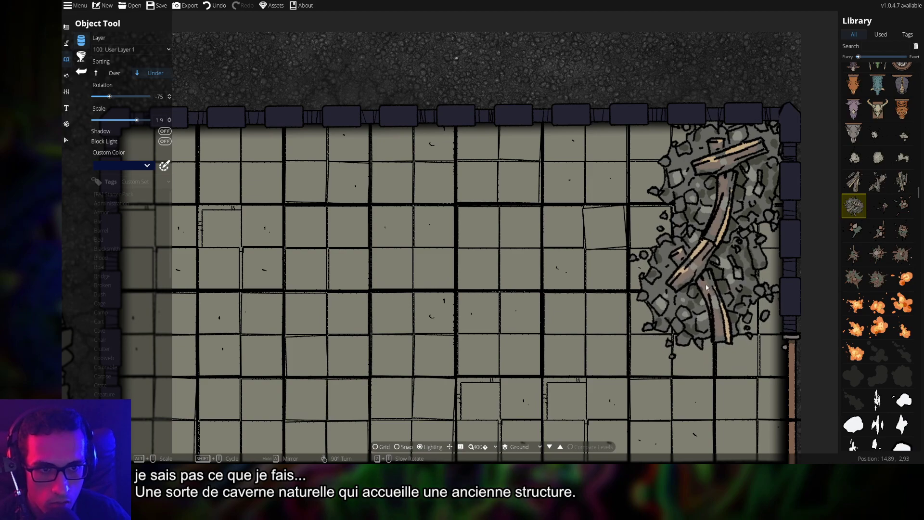
{"action": "scroll", "coordinate": [706, 287], "scroll_direction": "up", "scroll_amount": 14}
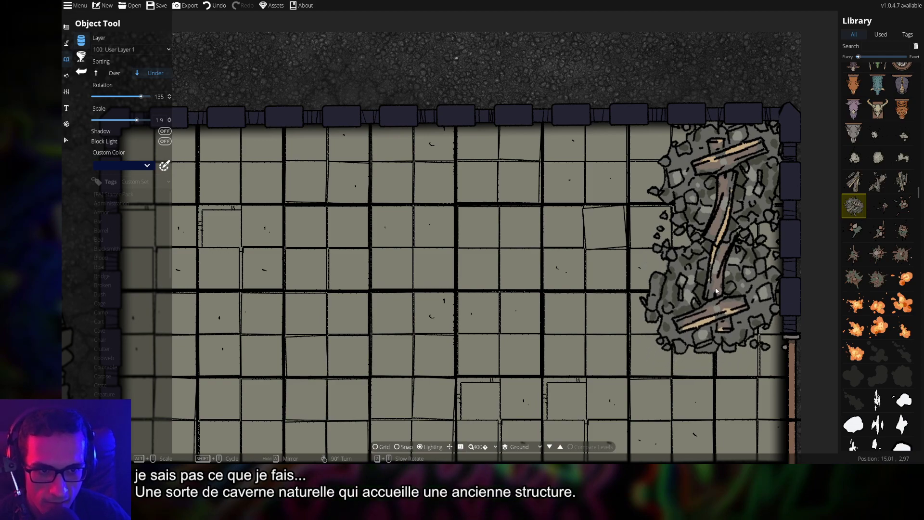
{"action": "scroll", "coordinate": [481, 270], "scroll_direction": "down", "scroll_amount": 2}
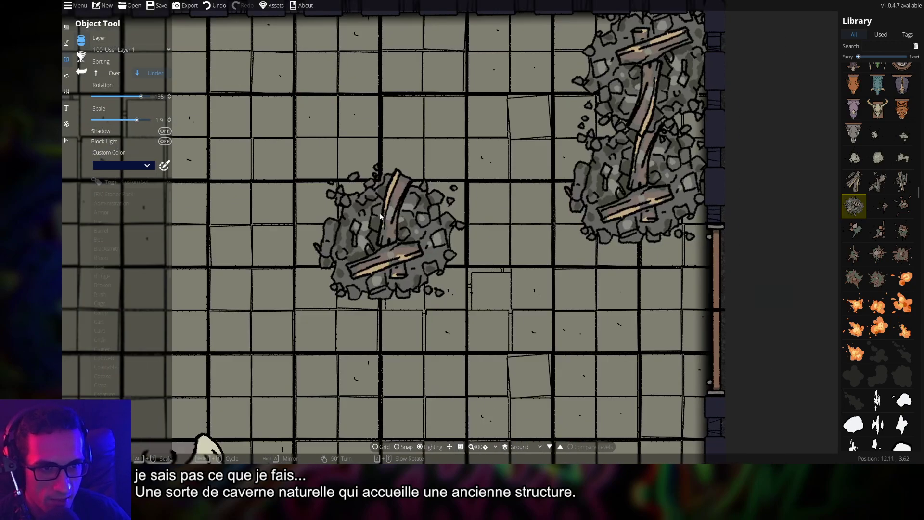
{"action": "scroll", "coordinate": [366, 145], "scroll_direction": "up", "scroll_amount": 2}
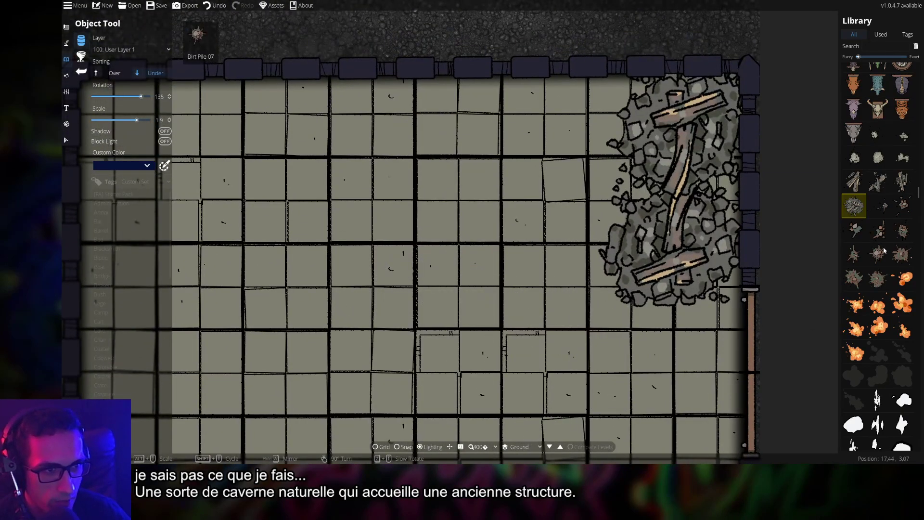
Place two different burned wood pieces against the west side of the northeast rubble, rotated to 150 and -30 degrees
{"action": "left_click", "coordinate": [901, 181]}
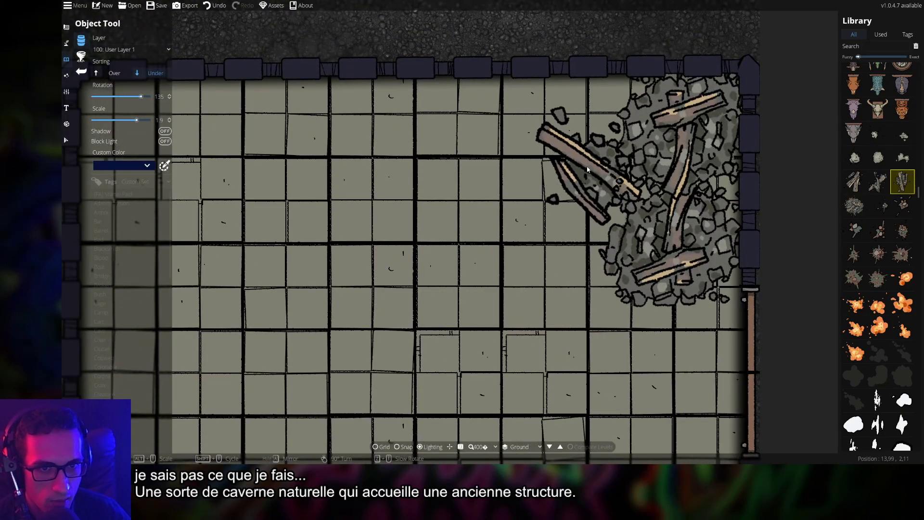
{"action": "left_click", "coordinate": [882, 190]}
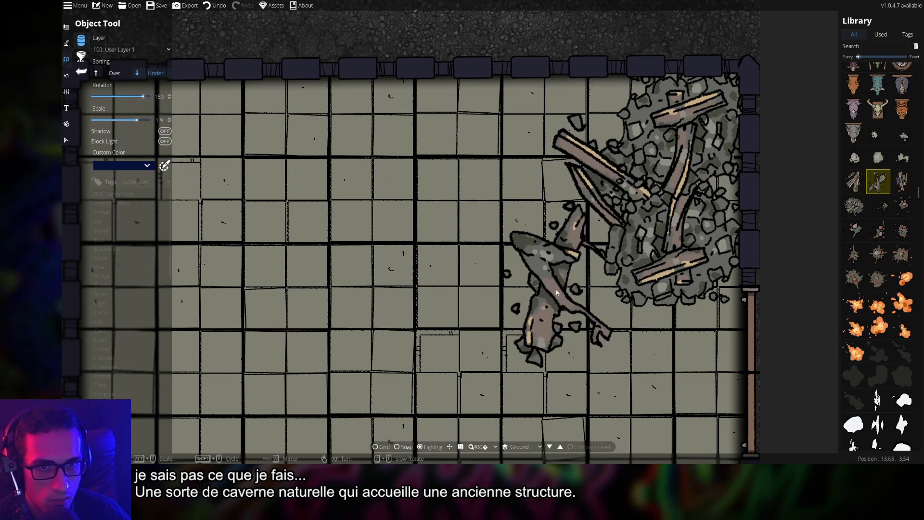
{"action": "scroll", "coordinate": [597, 274], "scroll_direction": "down", "scroll_amount": 3}
{"action": "scroll", "coordinate": [608, 277], "scroll_direction": "down", "scroll_amount": 9}
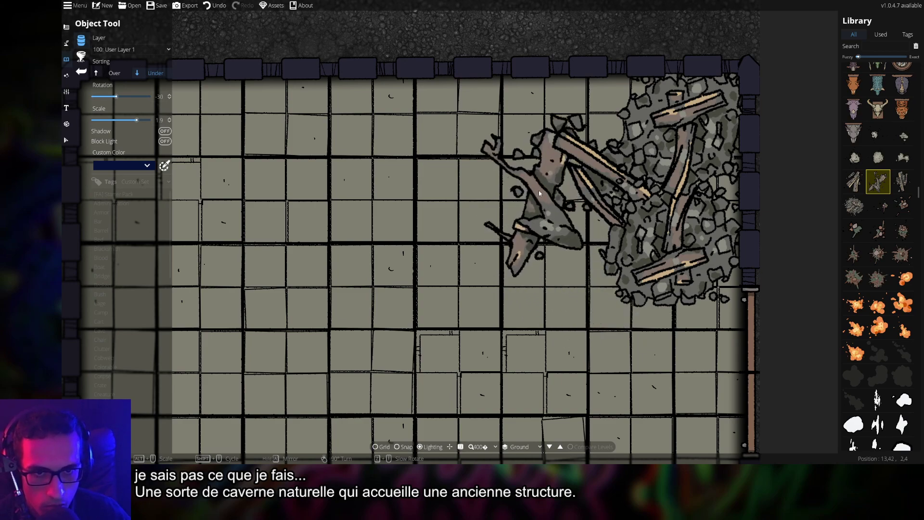
{"action": "scroll", "coordinate": [544, 188], "scroll_direction": "down", "scroll_amount": 1}
{"action": "left_click", "coordinate": [552, 172]}
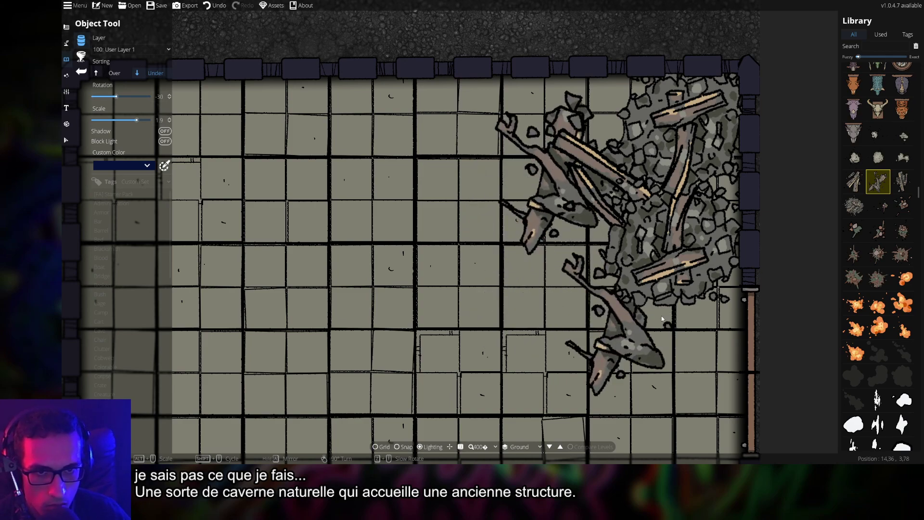
Place Burned Wood 01 at 0 degrees rotation against the west side of the southeast rubble pile
{"action": "left_click", "coordinate": [860, 216]}
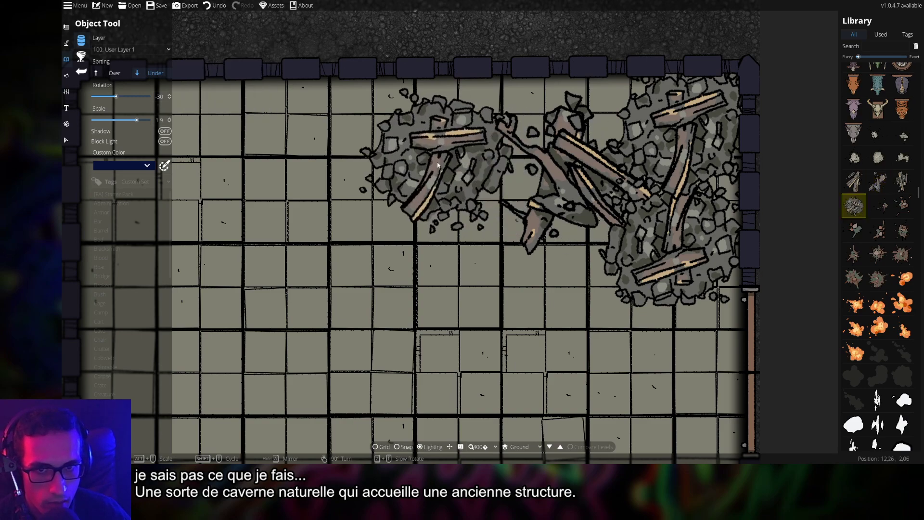
{"action": "left_click", "coordinate": [854, 181]}
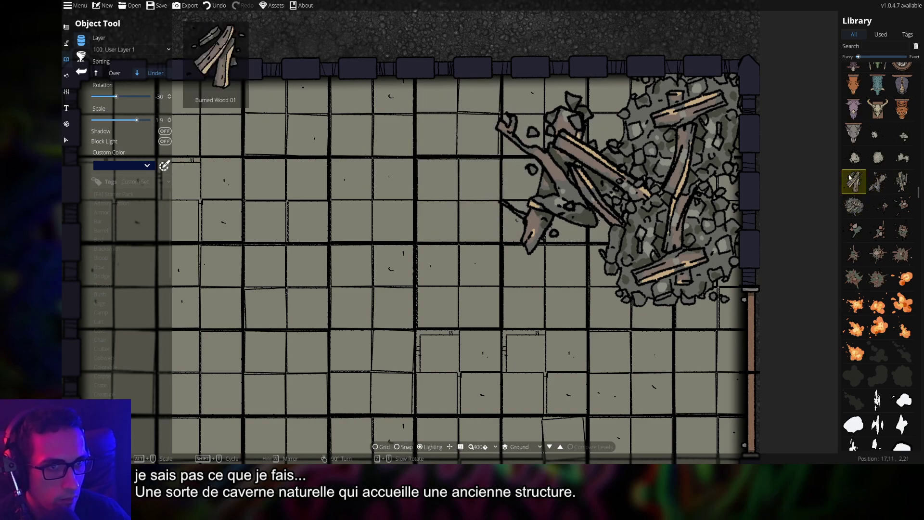
{"action": "scroll", "coordinate": [385, 337], "scroll_direction": "up", "scroll_amount": 2}
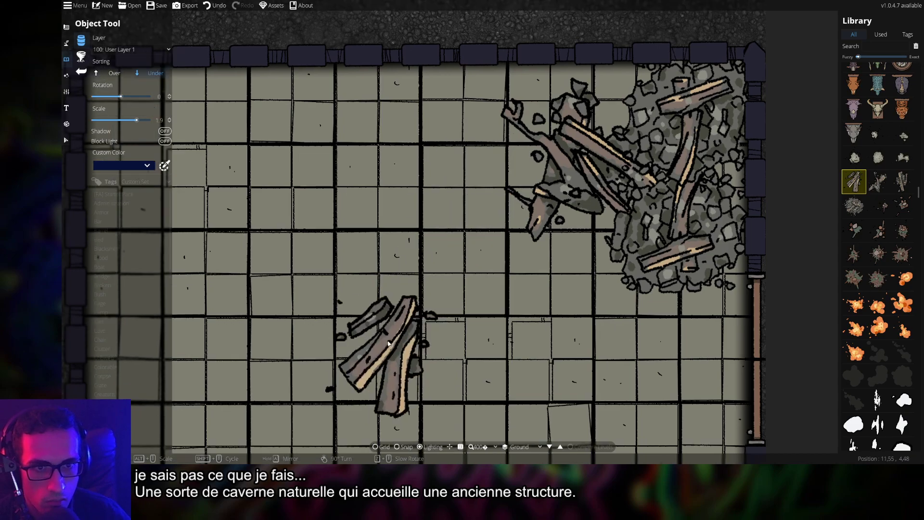
{"action": "key", "text": "s"}
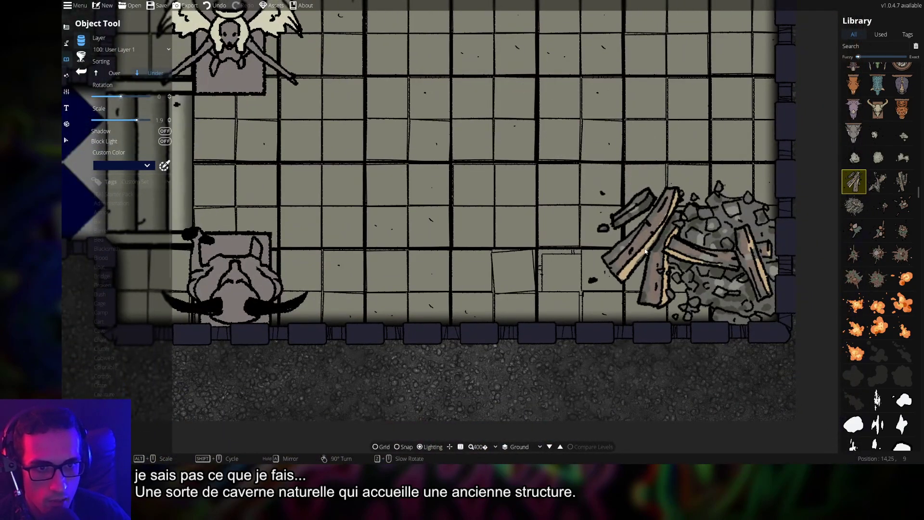
{"action": "left_click", "coordinate": [652, 236]}
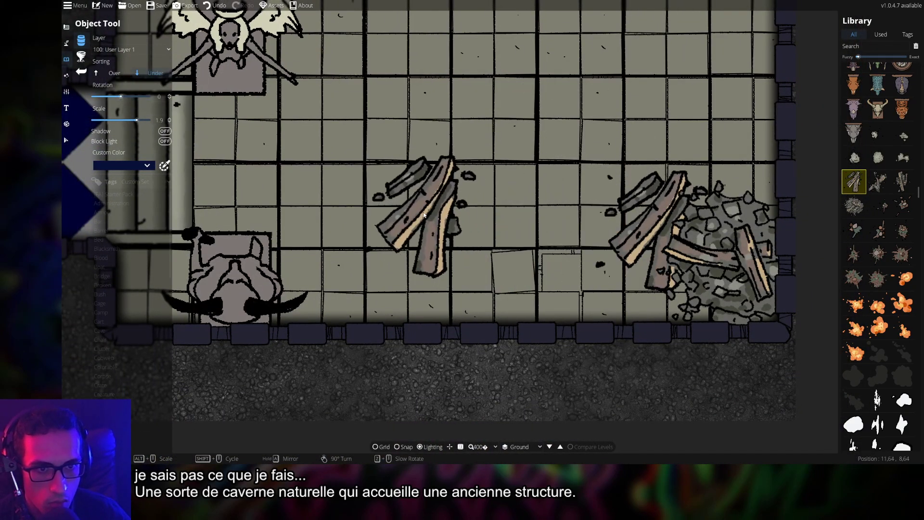
Find the broken pillars in the library and preview Pillar Broken 05 over the tiled floor
{"action": "scroll", "coordinate": [482, 231], "scroll_direction": "up", "scroll_amount": 4}
{"action": "scroll", "coordinate": [698, 247], "scroll_direction": "up", "scroll_amount": 5}
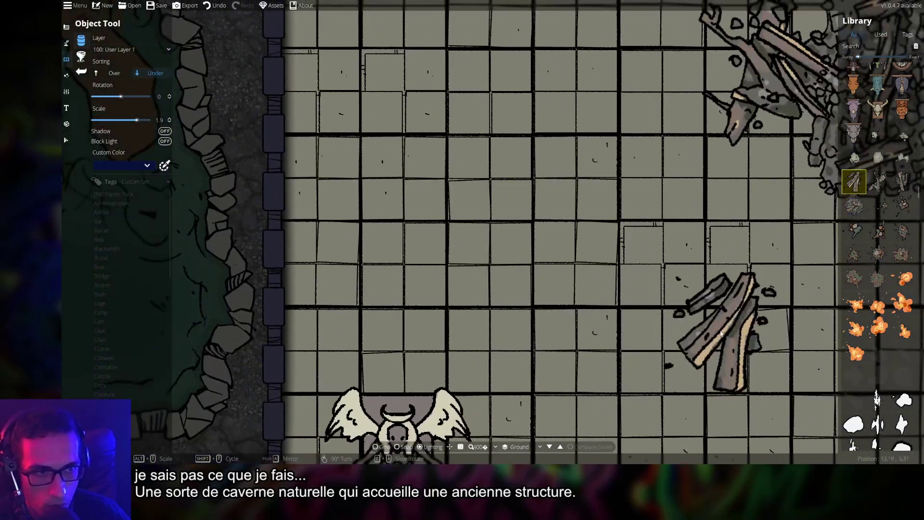
{"action": "scroll", "coordinate": [866, 281], "scroll_direction": "down", "scroll_amount": 15}
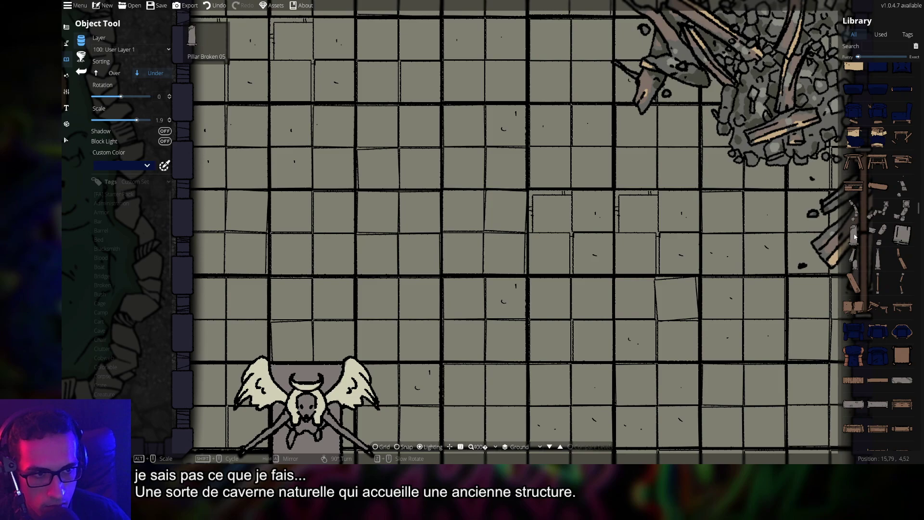
{"action": "left_click", "coordinate": [854, 236]}
{"action": "scroll", "coordinate": [538, 232], "scroll_direction": "down", "scroll_amount": 8}
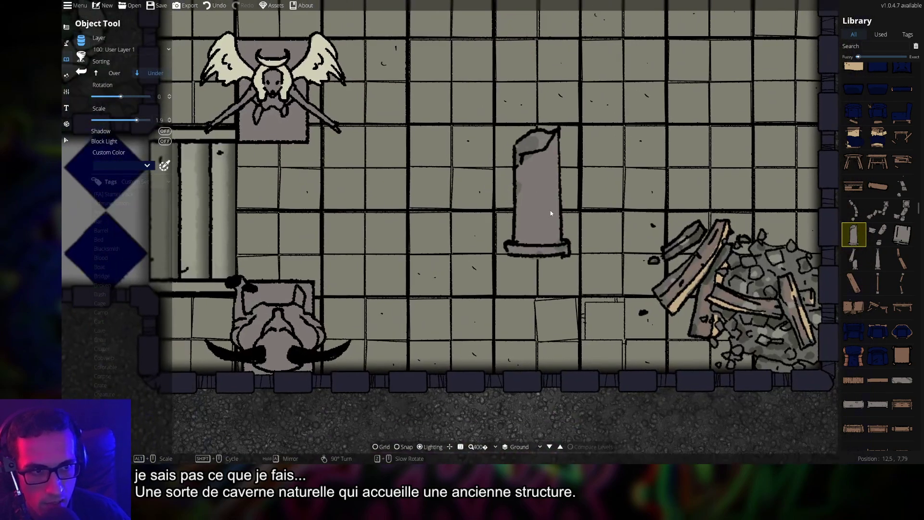
{"action": "key", "text": "w"}
{"action": "key", "text": "a"}
Preview the curved row of pillar fragments and the long collapsed pillar with a square base over the floor
{"action": "left_click", "coordinate": [856, 212]}
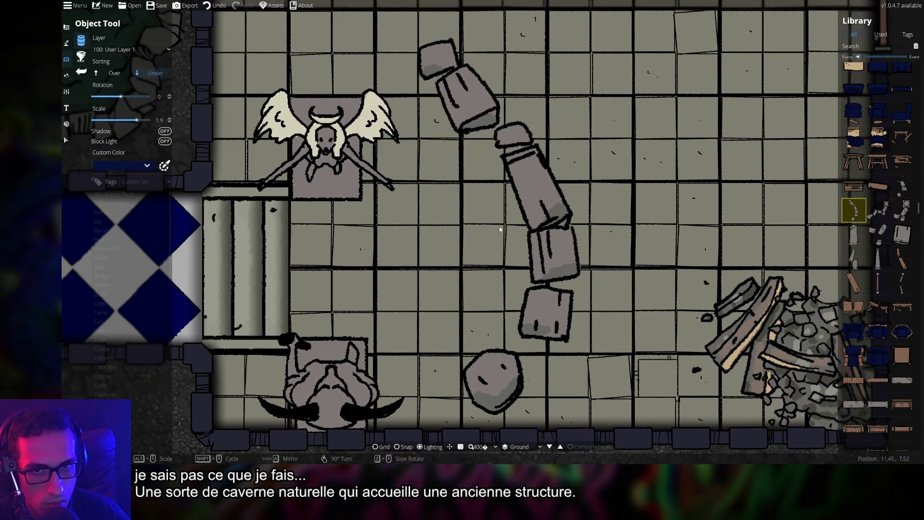
{"action": "key", "text": "w"}
{"action": "key", "text": "a"}
{"action": "key", "text": "w"}
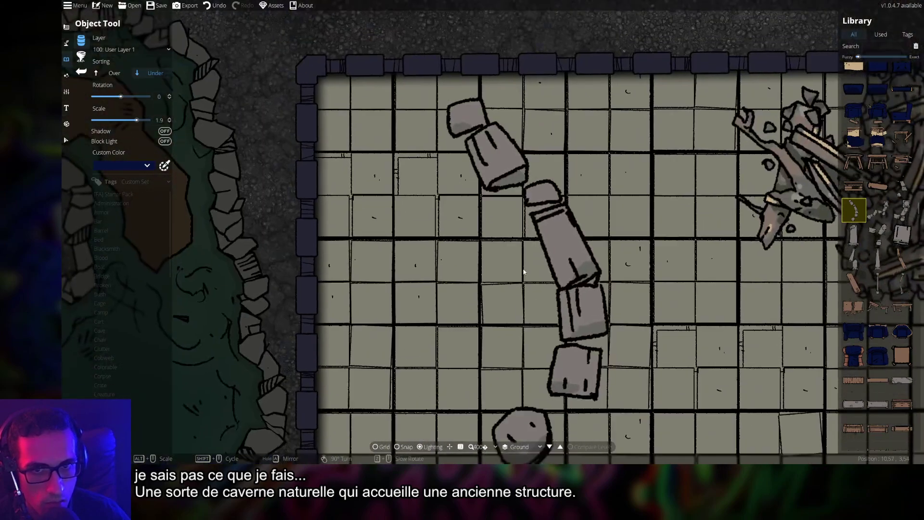
{"action": "key", "text": "s"}
{"action": "left_click", "coordinate": [878, 210]}
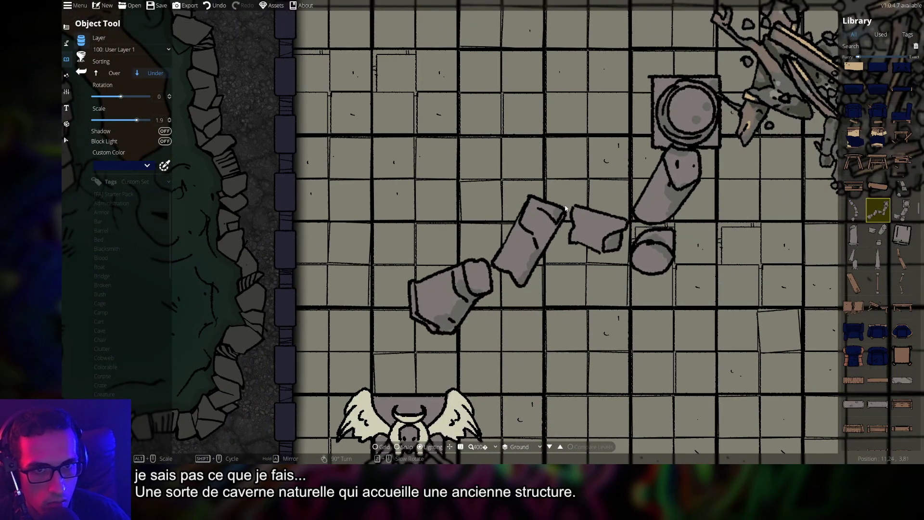
Scale the short broken pillar with the square base down to 1 and preview it over the tiled floor
{"action": "left_click", "coordinate": [896, 219]}
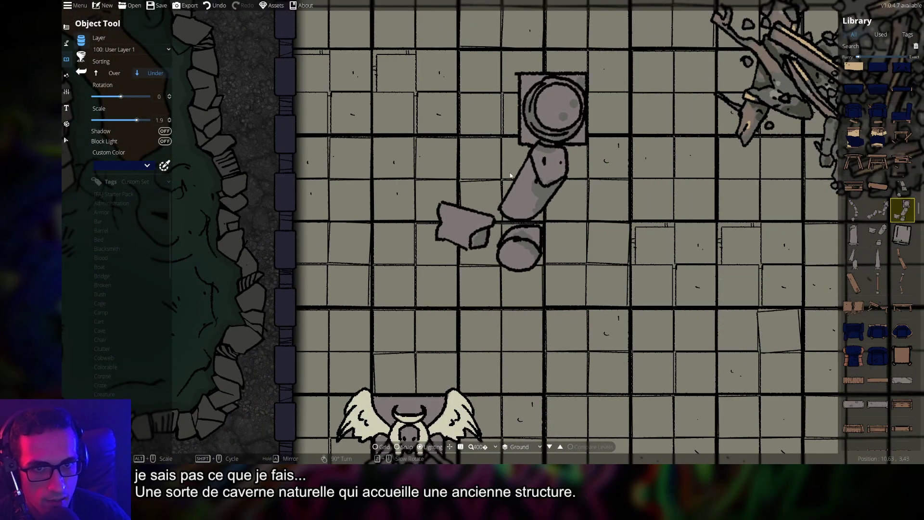
{"action": "key", "text": "s"}
{"action": "scroll", "coordinate": [573, 262], "scroll_direction": "down", "scroll_amount": 1}
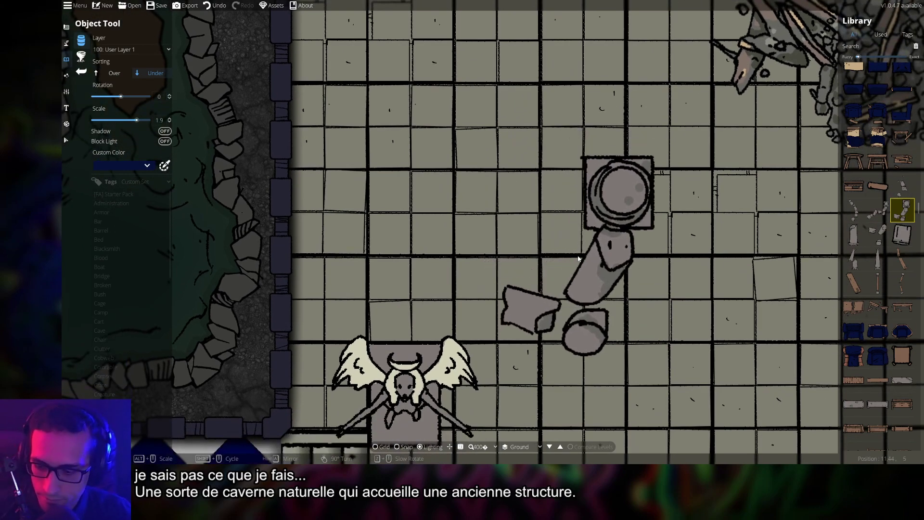
{"action": "scroll", "coordinate": [581, 251], "scroll_direction": "down", "scroll_amount": 1}
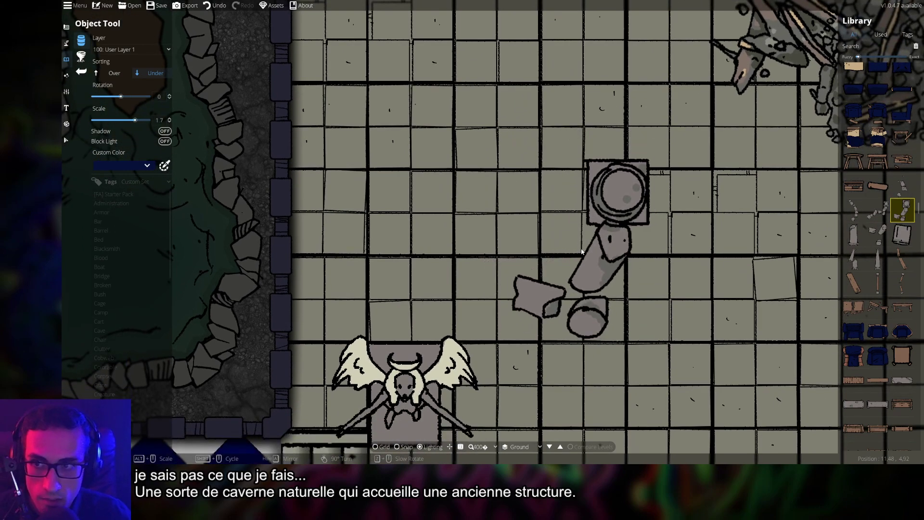
{"action": "scroll", "coordinate": [582, 252], "scroll_direction": "down", "scroll_amount": 3}
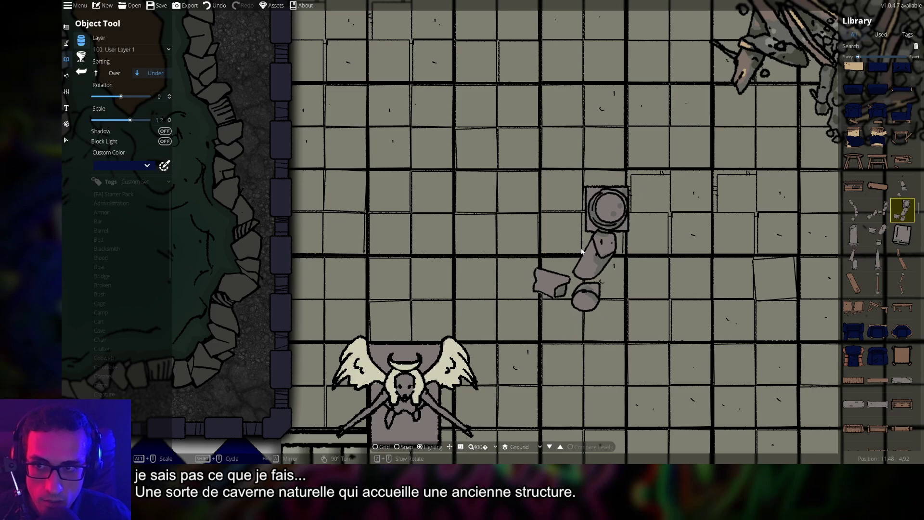
{"action": "scroll", "coordinate": [581, 251], "scroll_direction": "down", "scroll_amount": 3}
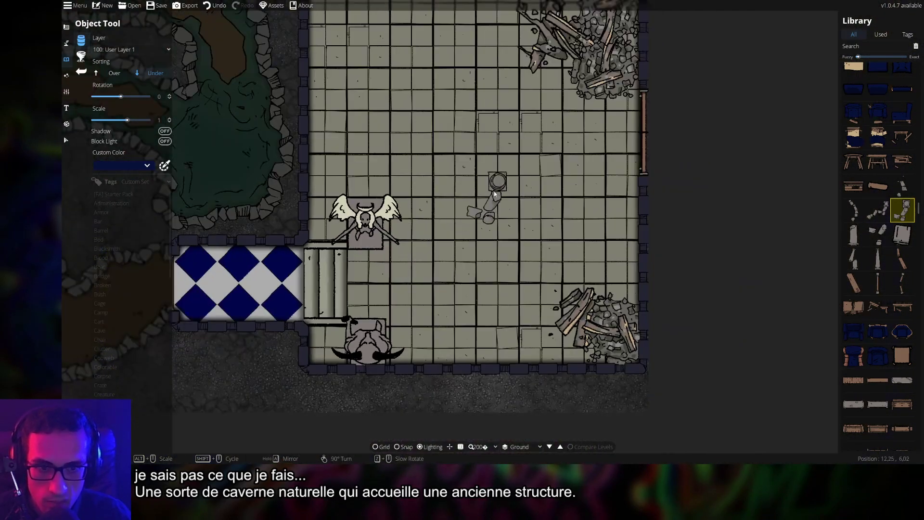
{"action": "left_click_drag", "start_coordinate": [495, 193], "coordinate": [553, 309]}
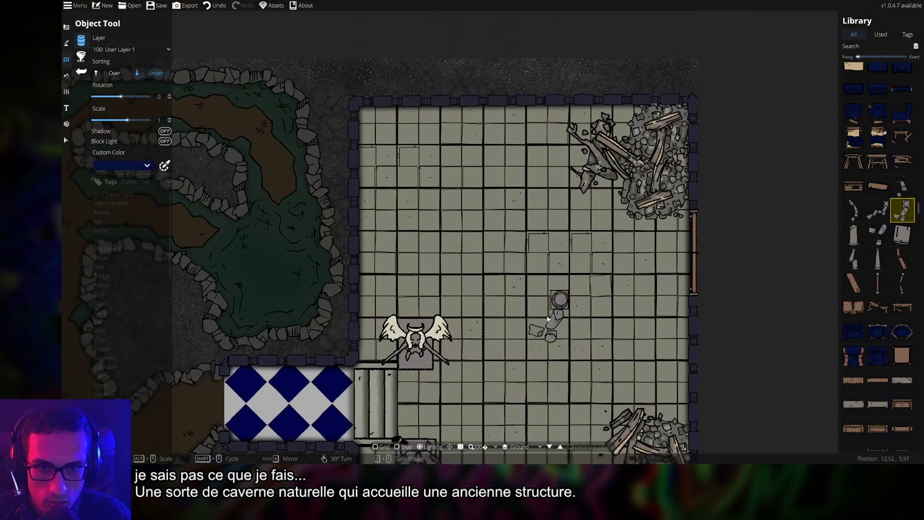
Place the long collapsed pillar with the square base in the room's northwest part, rotated to -180 degrees at scale 1
{"action": "left_click", "coordinate": [853, 210]}
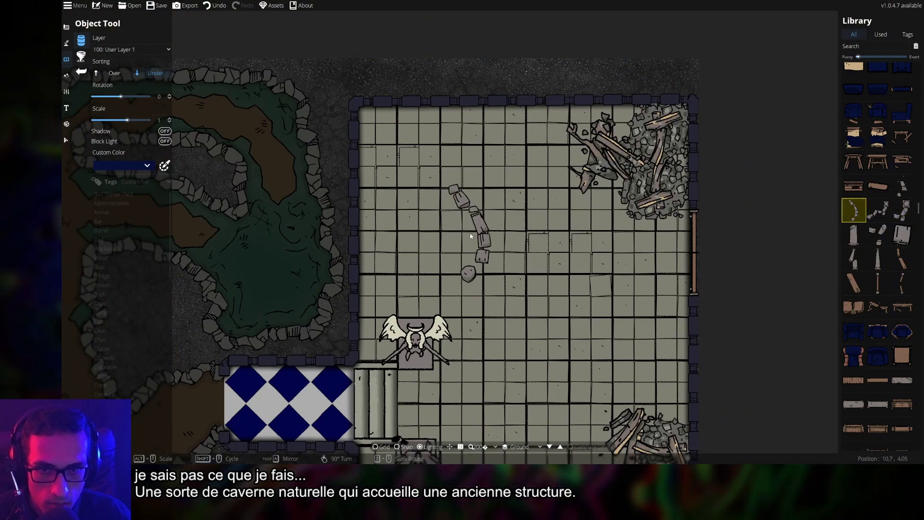
{"action": "left_click", "coordinate": [877, 211]}
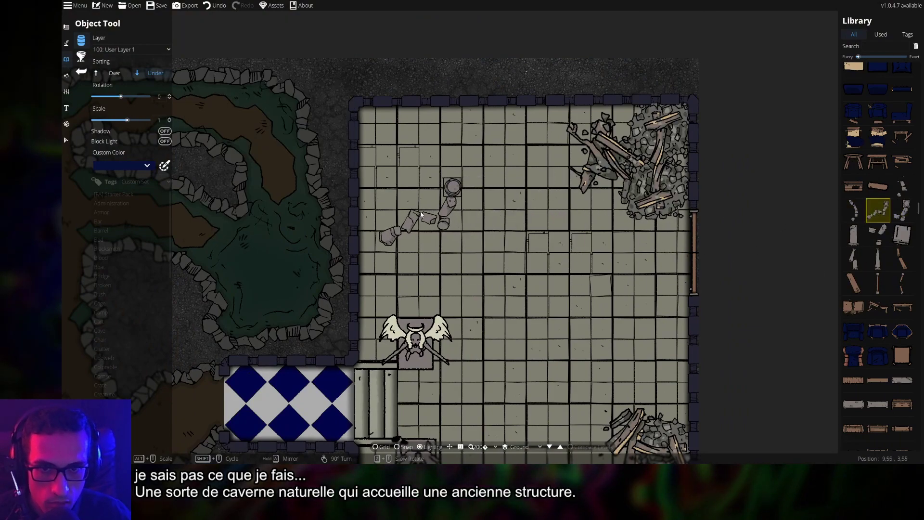
{"action": "scroll", "coordinate": [463, 202], "scroll_direction": "down", "scroll_amount": 8}
{"action": "scroll", "coordinate": [463, 202], "scroll_direction": "down", "scroll_amount": 4}
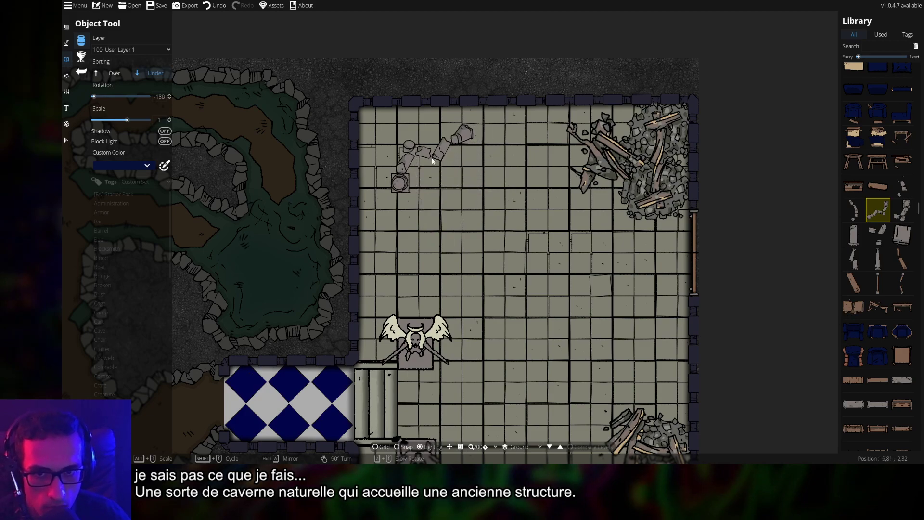
Place a second long collapsed pillar at 0 degrees rotation just north of the southeast rubble pile
{"action": "scroll", "coordinate": [433, 183], "scroll_direction": "down", "scroll_amount": 1}
{"action": "left_click_drag", "start_coordinate": [585, 348], "coordinate": [549, 247]}
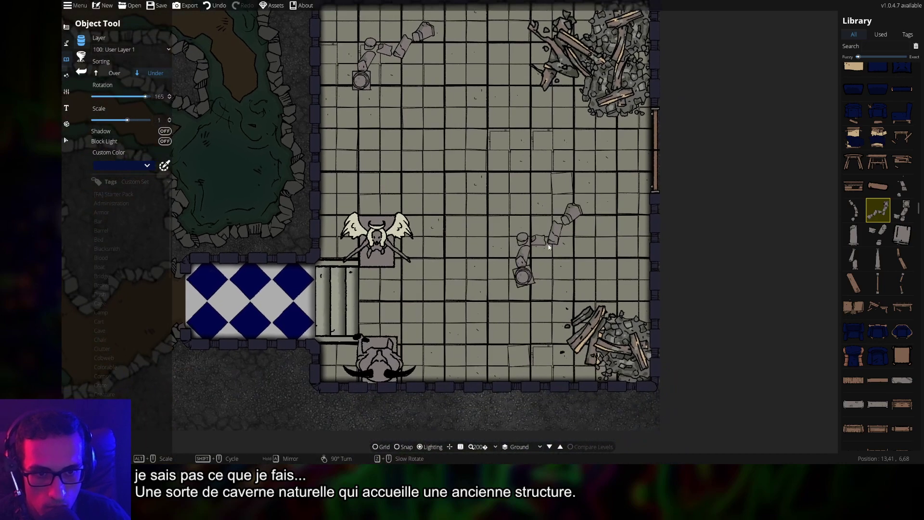
{"action": "scroll", "coordinate": [548, 247], "scroll_direction": "down", "scroll_amount": 11}
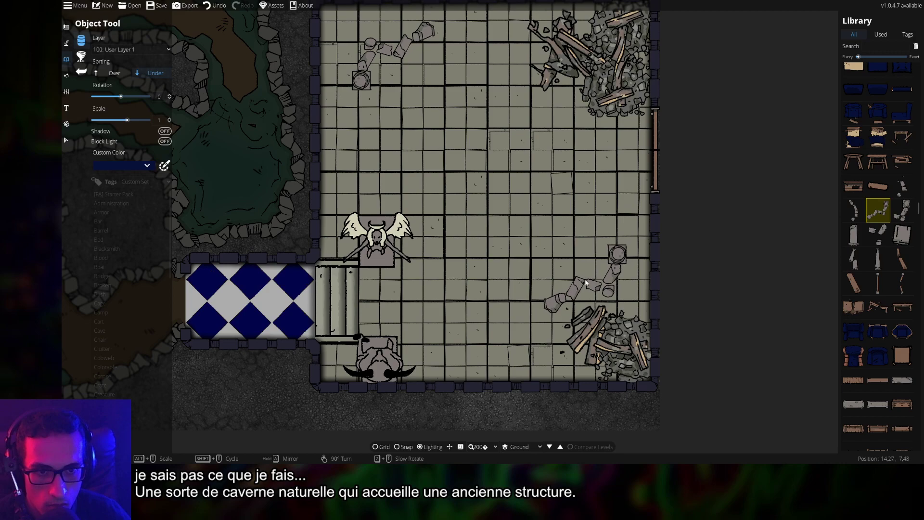
{"action": "left_click", "coordinate": [586, 285]}
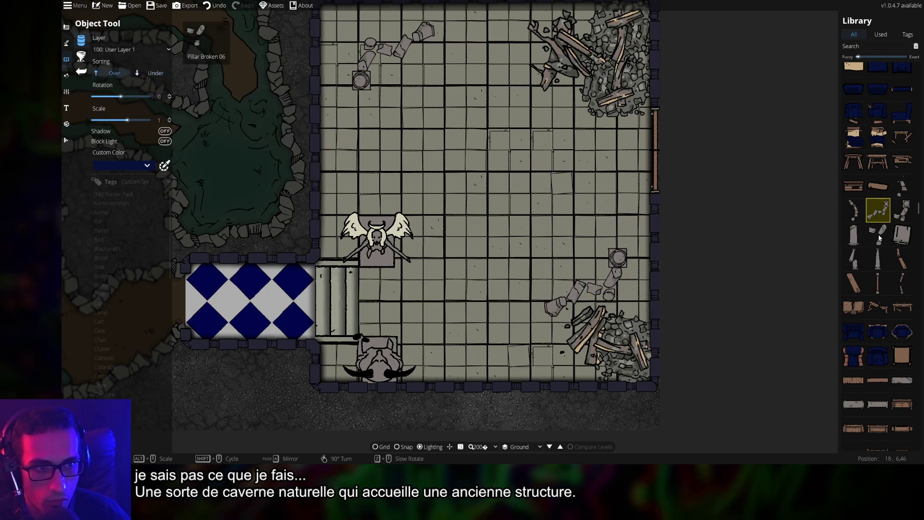
With sorting Over, scatter Pillar Broken 06 beside the horned statue, a square block near the northwest pillar and loose pillar pieces north of the winged statue
{"action": "scroll", "coordinate": [557, 260], "scroll_direction": "down", "scroll_amount": 3, "text": "shift"}
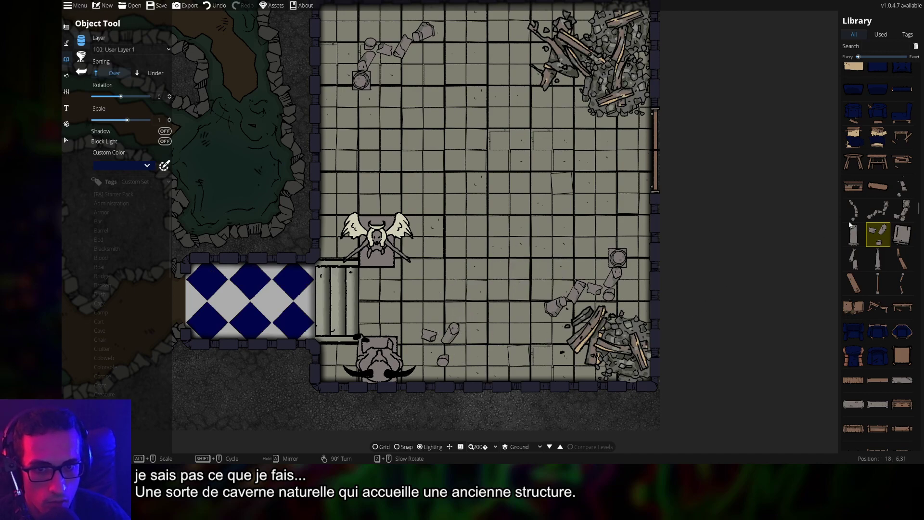
{"action": "scroll", "coordinate": [207, 43], "scroll_direction": "down", "scroll_amount": 1, "text": "shift"}
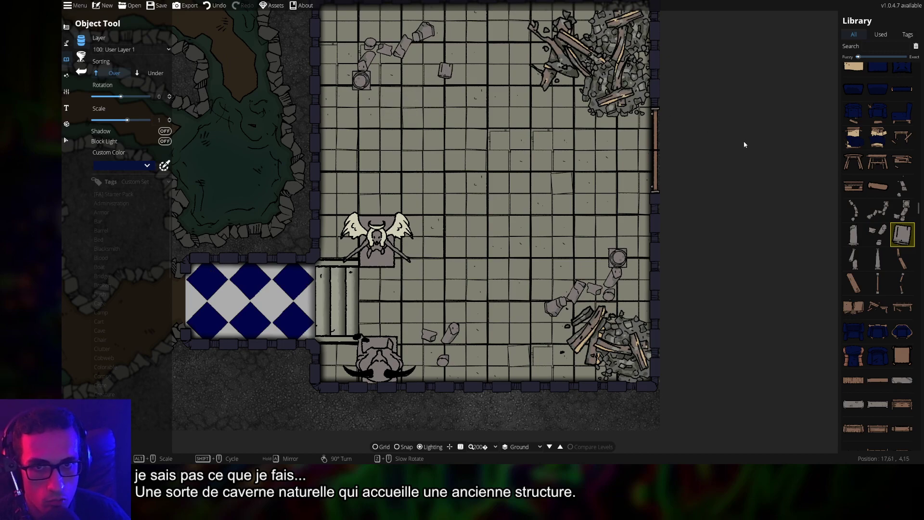
{"action": "left_click", "coordinate": [878, 234]}
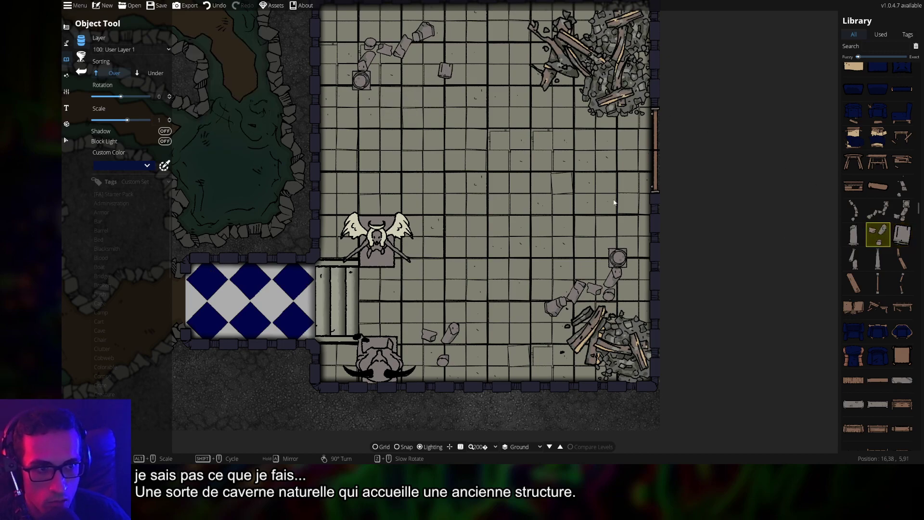
{"action": "left_click", "coordinate": [852, 264]}
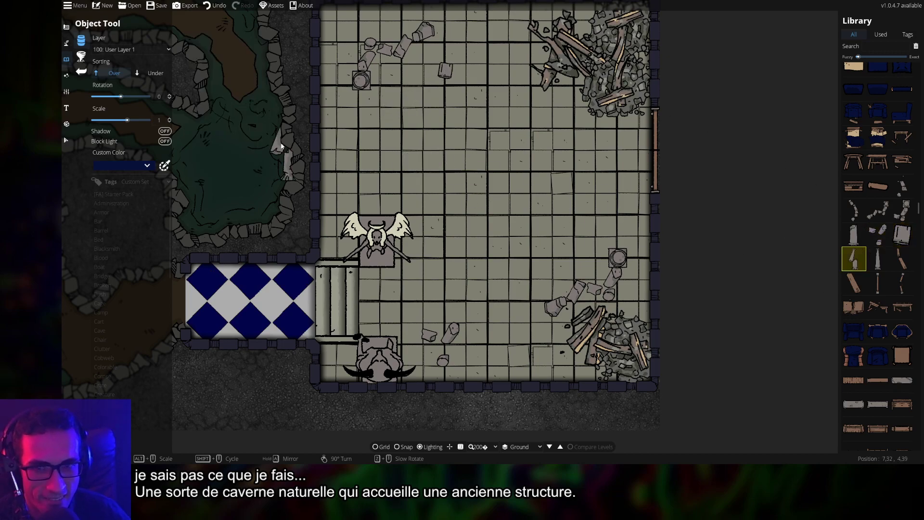
{"action": "left_click", "coordinate": [882, 262]}
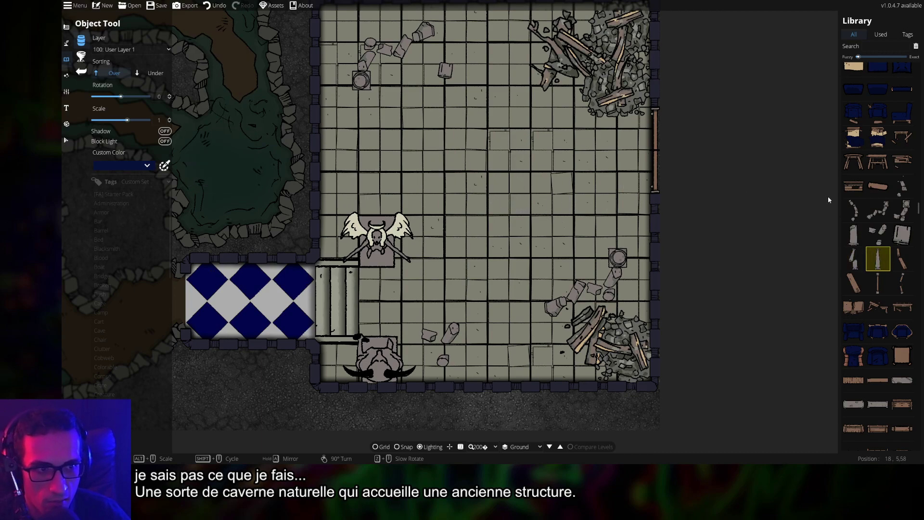
{"action": "left_click", "coordinate": [903, 186]}
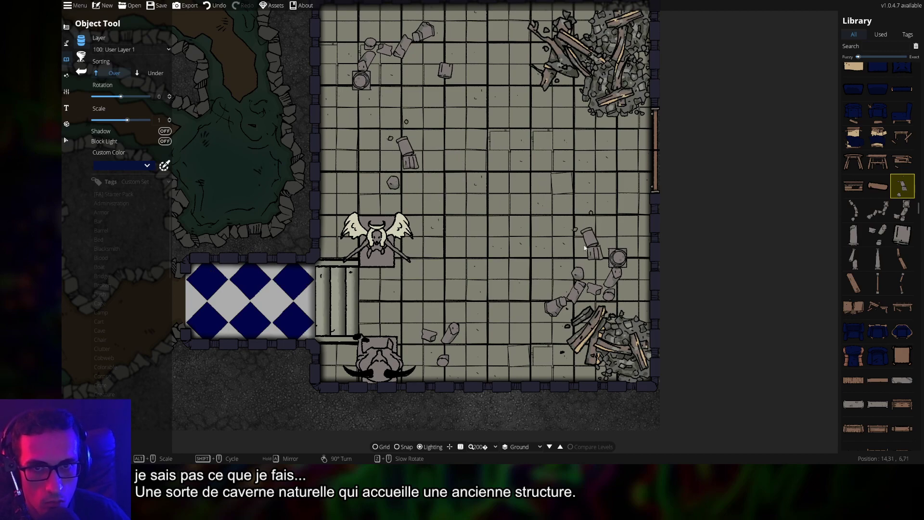
Preview the long grey stone bench, rotated to 90 degrees, along the east wall and over the room's centre
{"action": "key", "text": "Right"}
{"action": "key", "text": "Down"}
{"action": "key", "text": "Left"}
{"action": "key", "text": "Up"}
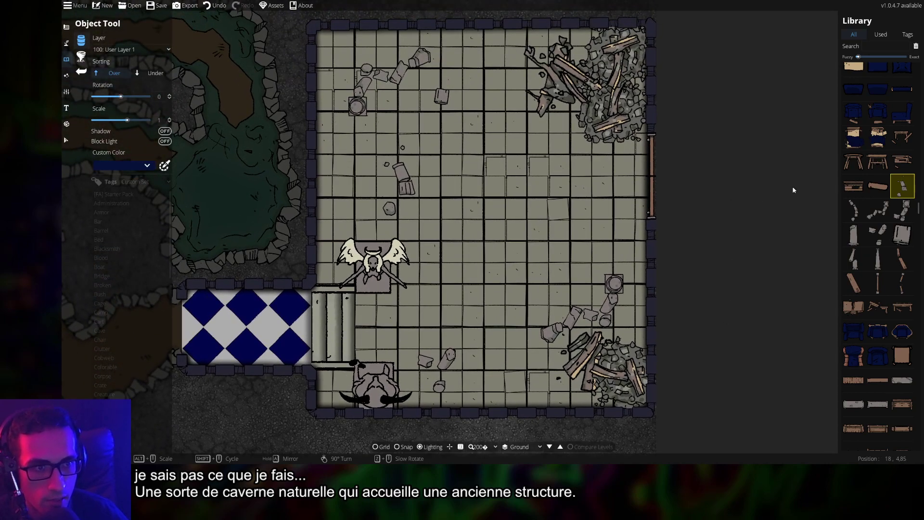
{"action": "scroll", "coordinate": [894, 306], "scroll_direction": "down", "scroll_amount": 2}
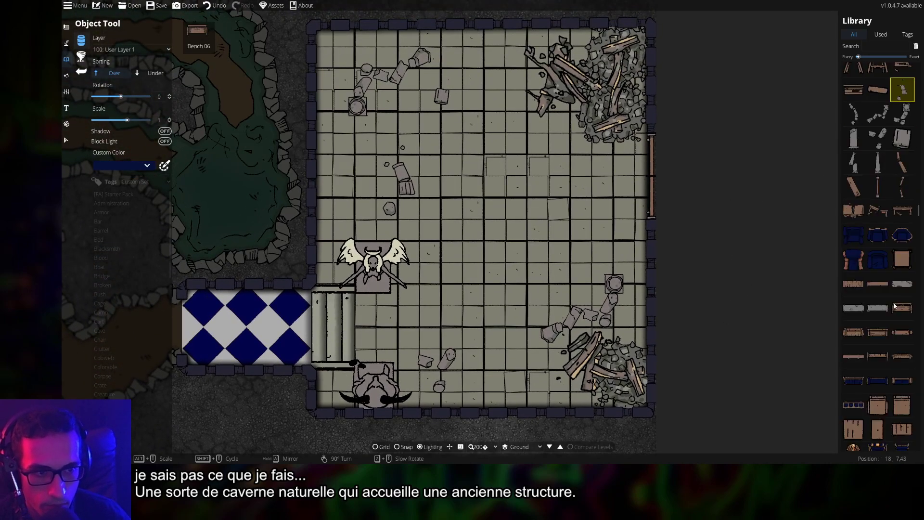
{"action": "left_click", "coordinate": [878, 308]}
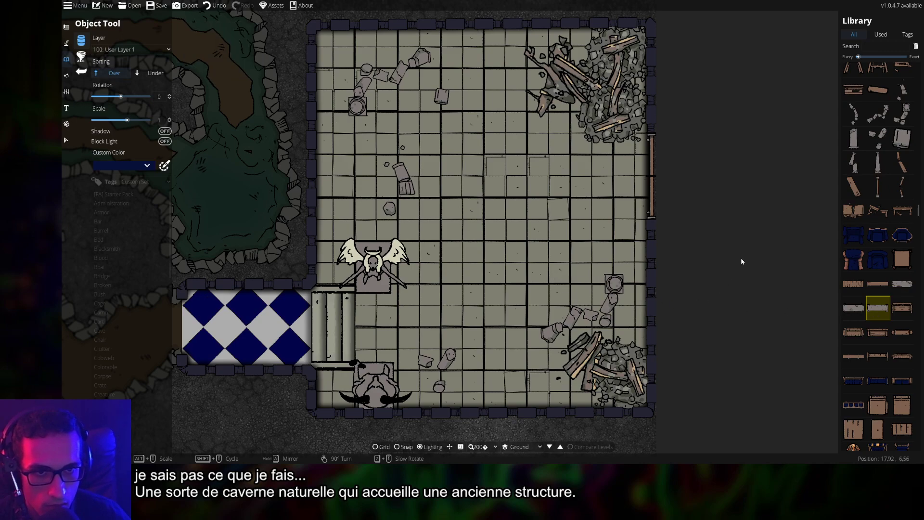
{"action": "key", "text": "Left"}
{"action": "key", "text": "Up"}
{"action": "scroll", "coordinate": [642, 270], "scroll_direction": "down", "scroll_amount": 6}
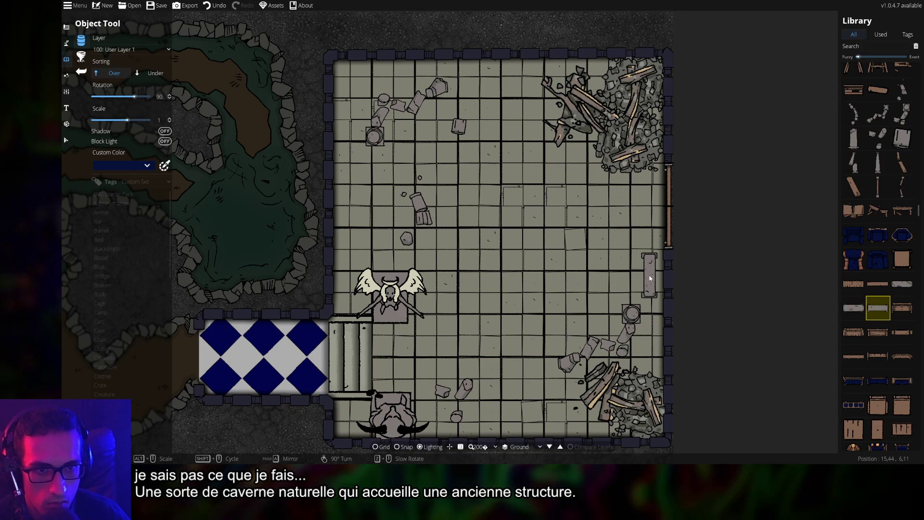
{"action": "key", "text": "Left"}
{"action": "key", "text": "Up"}
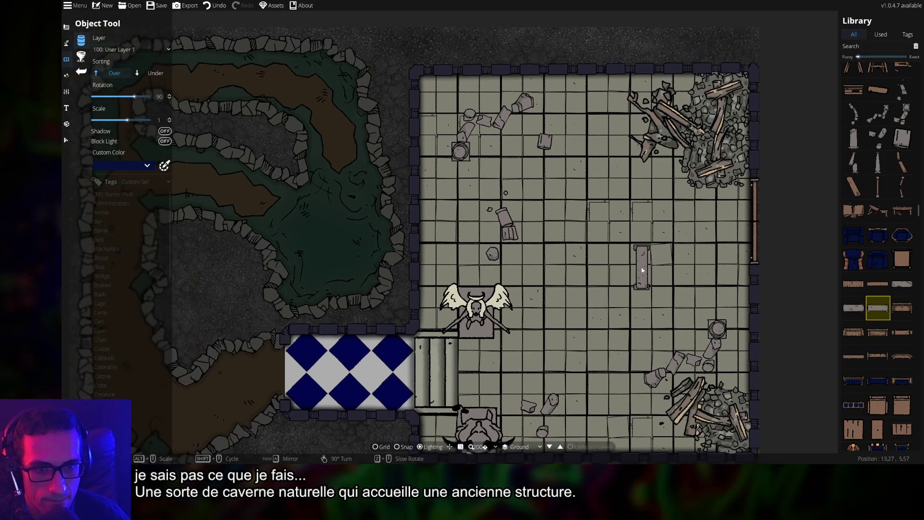
Preview the square stone forge variants over the floor, turned to 0 degrees near the middle of the north wall
{"action": "scroll", "coordinate": [877, 353], "scroll_direction": "down", "scroll_amount": 3}
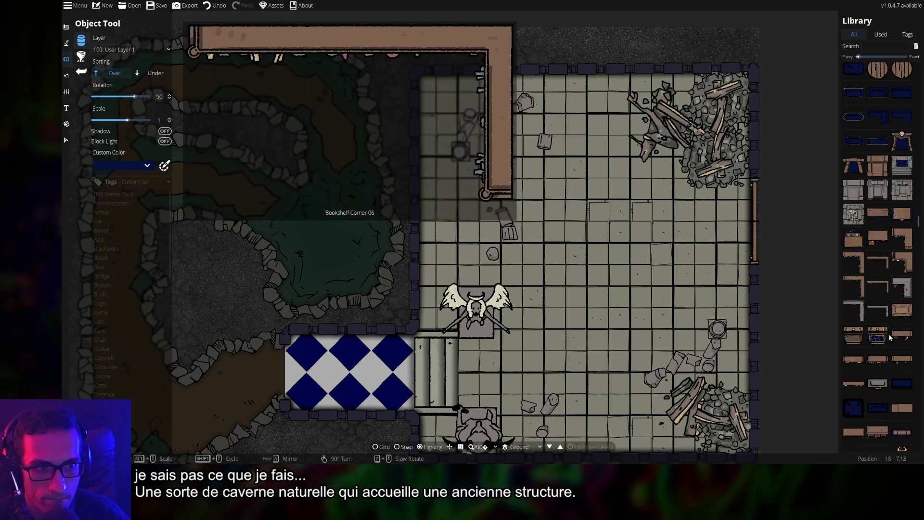
{"action": "scroll", "coordinate": [890, 337], "scroll_direction": "up", "scroll_amount": 2}
{"action": "left_click", "coordinate": [854, 166]}
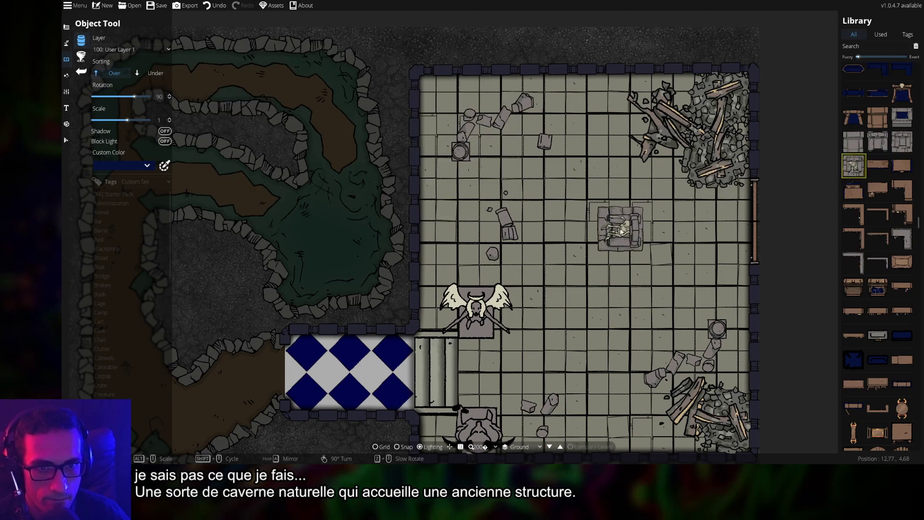
{"action": "left_click", "coordinate": [902, 142]}
{"action": "scroll", "coordinate": [606, 207], "scroll_direction": "down", "scroll_amount": 1}
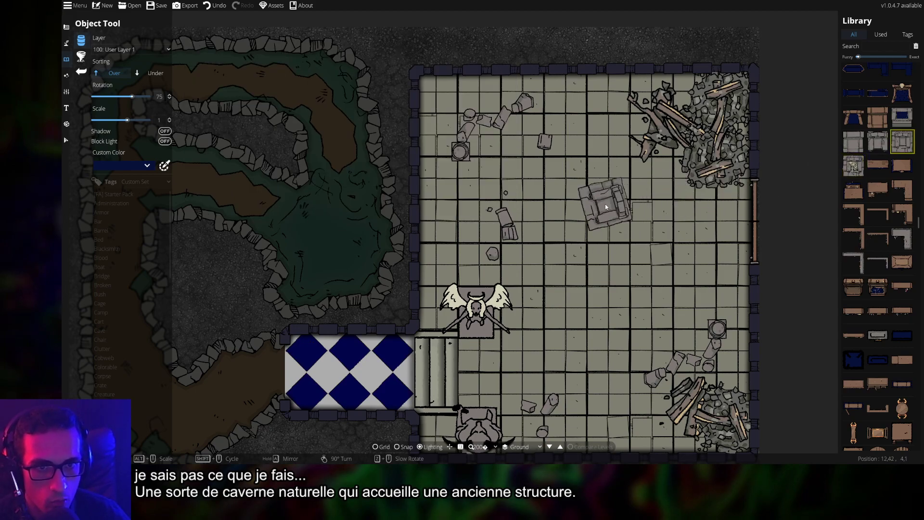
{"action": "scroll", "coordinate": [606, 207], "scroll_direction": "down", "scroll_amount": 5}
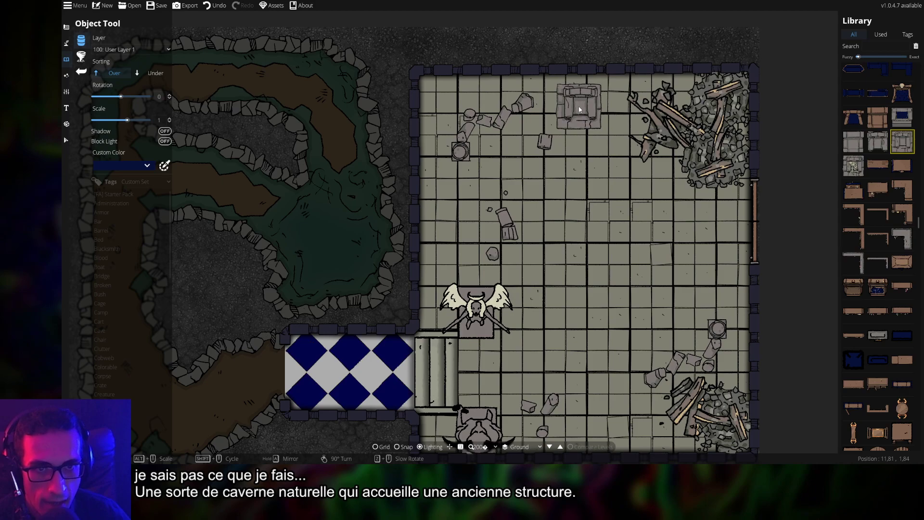
{"action": "left_click_drag", "start_coordinate": [580, 101], "coordinate": [551, 81]}
{"action": "left_click", "coordinate": [552, 80]}
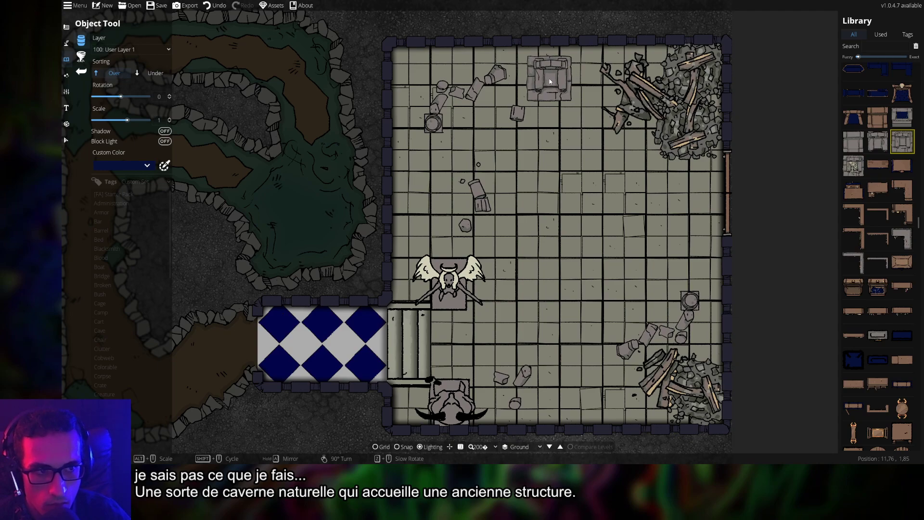
{"action": "scroll", "coordinate": [549, 84], "scroll_direction": "up", "scroll_amount": 1}
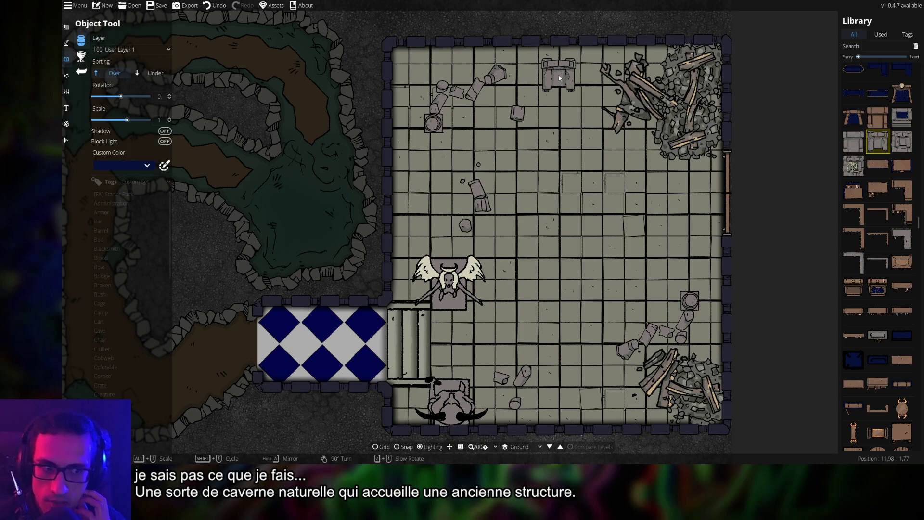
Place the grey stone corner bookshelf in the room's northwest corner, rotated to -90 degrees, with sorting Under on layer -100: Below Water
{"action": "mouse_move", "coordinate": [889, 248]}
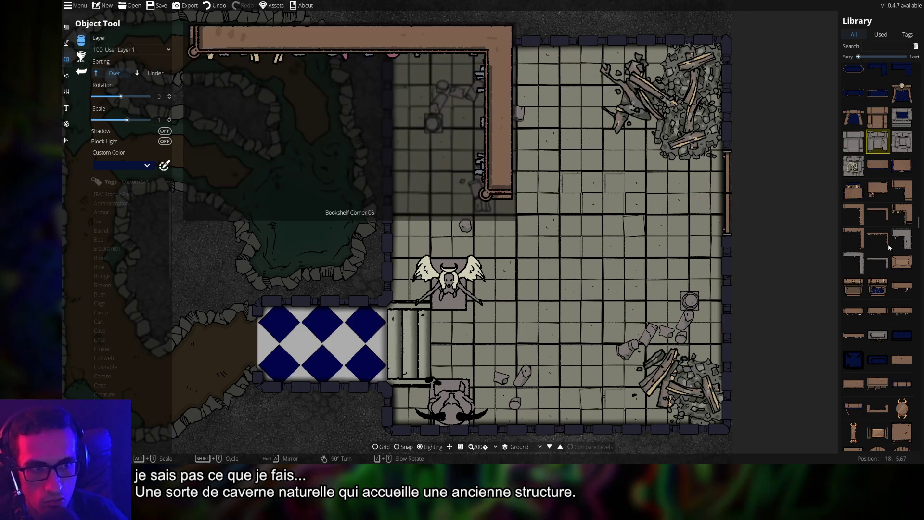
{"action": "scroll", "coordinate": [889, 247], "scroll_direction": "down", "scroll_amount": 2}
{"action": "left_click", "coordinate": [902, 190]}
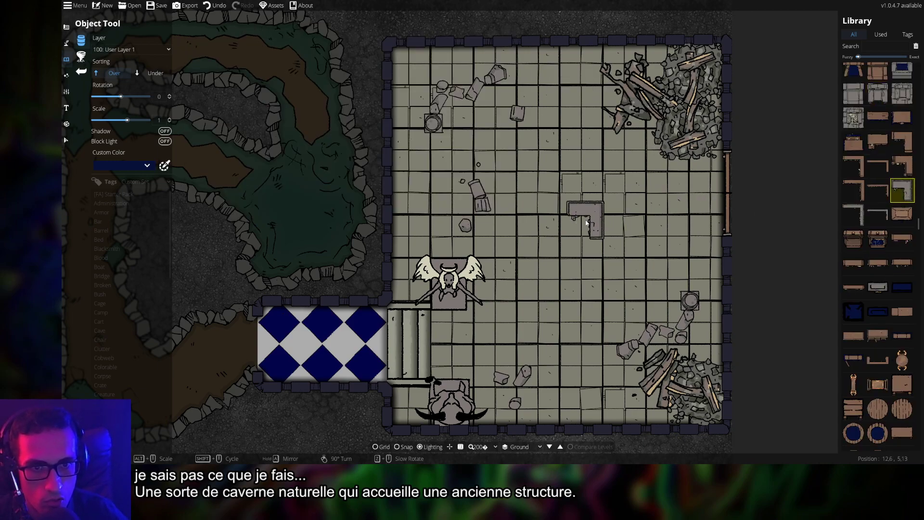
{"action": "left_click", "coordinate": [854, 214]}
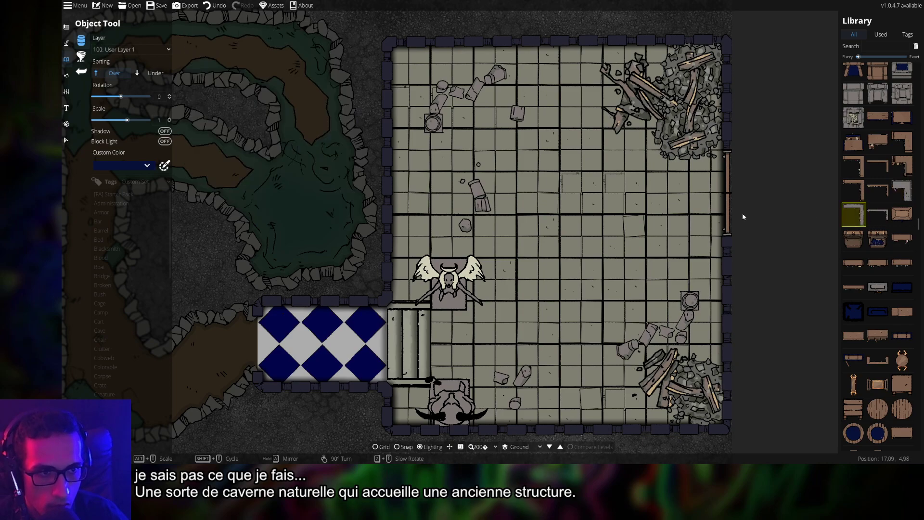
{"action": "scroll", "coordinate": [570, 133], "scroll_direction": "down", "scroll_amount": 6}
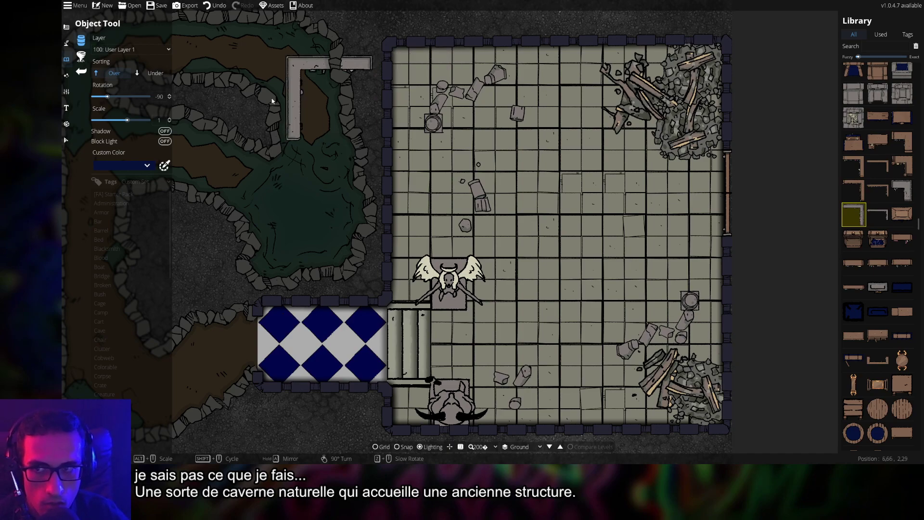
{"action": "left_click", "coordinate": [155, 73]}
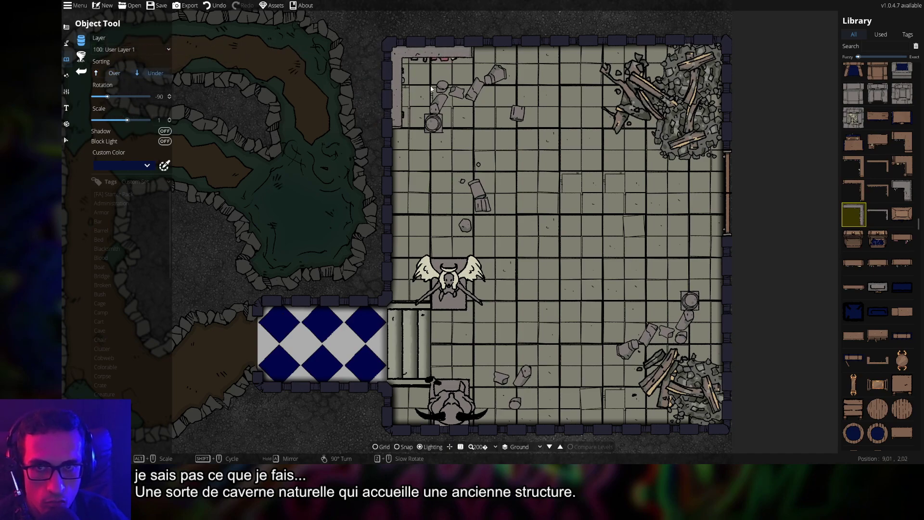
{"action": "left_click", "coordinate": [126, 50]}
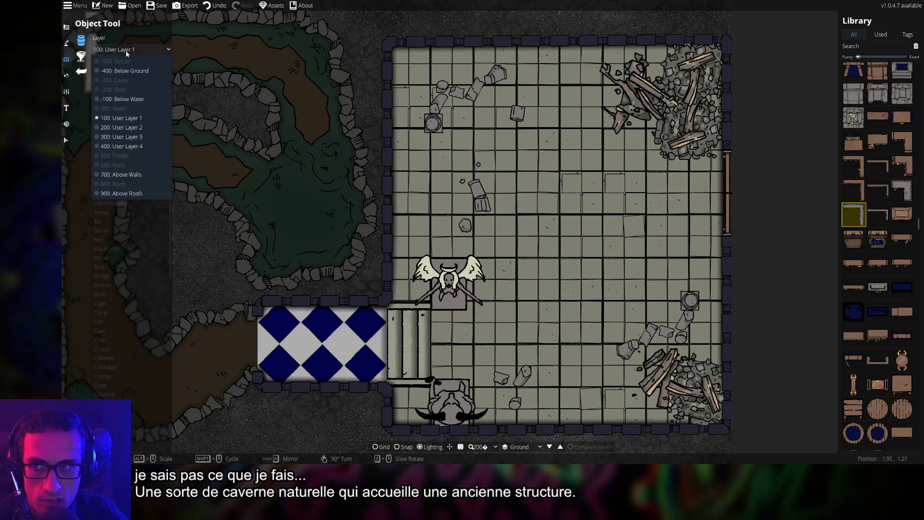
{"action": "left_click", "coordinate": [135, 98]}
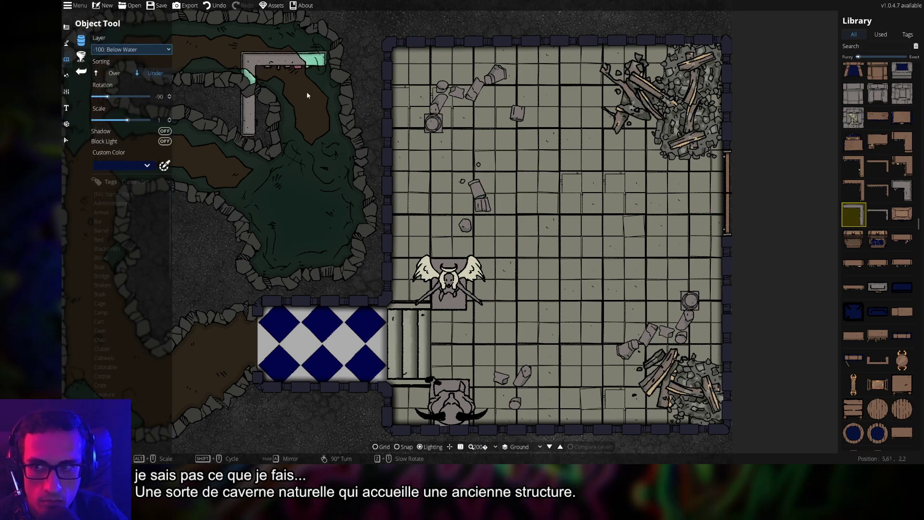
{"action": "left_click", "coordinate": [432, 87]}
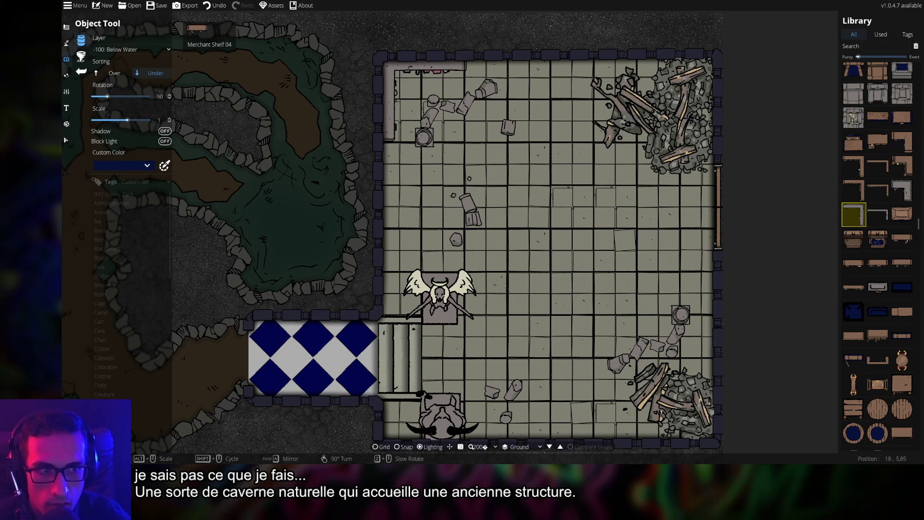
Place the longer thin stone corner bookshelf at 0 degrees rotation, continuing the northwest shelf east along the north wall and turning south
{"action": "left_click", "coordinate": [877, 214]}
{"action": "scroll", "coordinate": [545, 123], "scroll_direction": "up", "scroll_amount": 6}
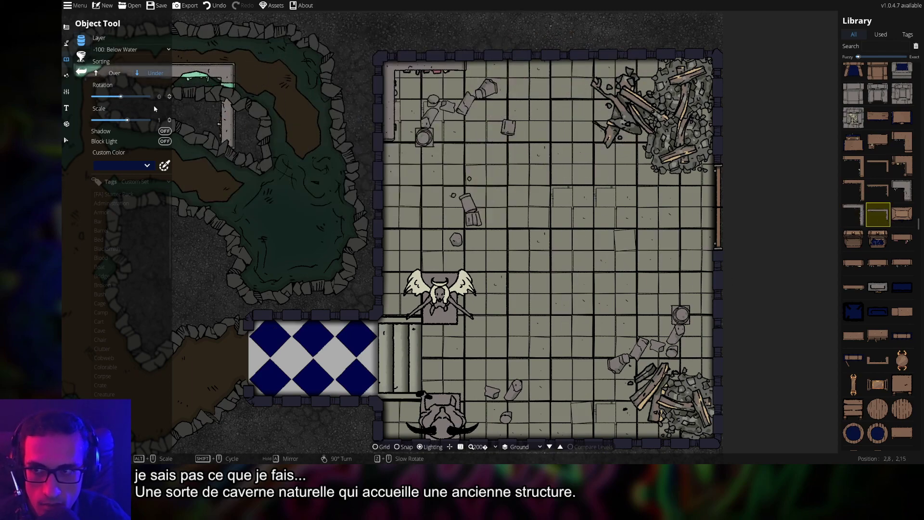
{"action": "scroll", "coordinate": [476, 226], "scroll_direction": "down", "scroll_amount": 6}
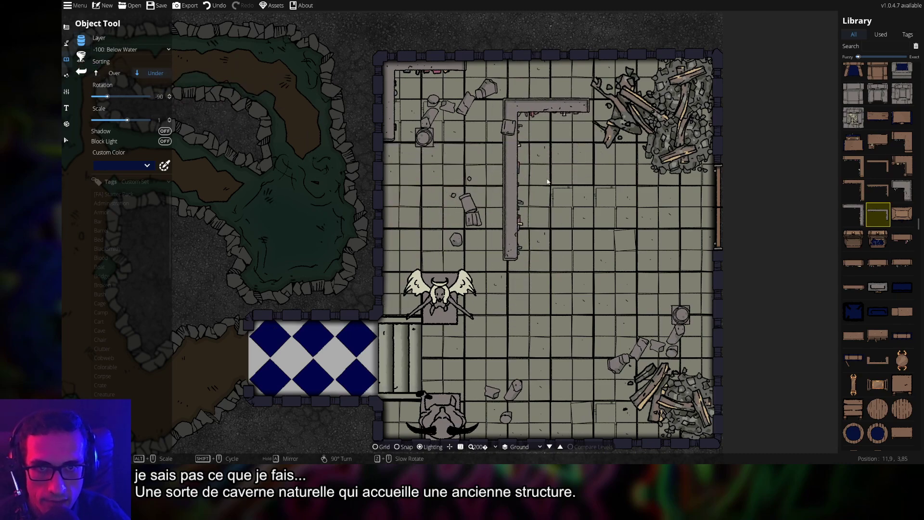
{"action": "scroll", "coordinate": [544, 183], "scroll_direction": "up", "scroll_amount": 6}
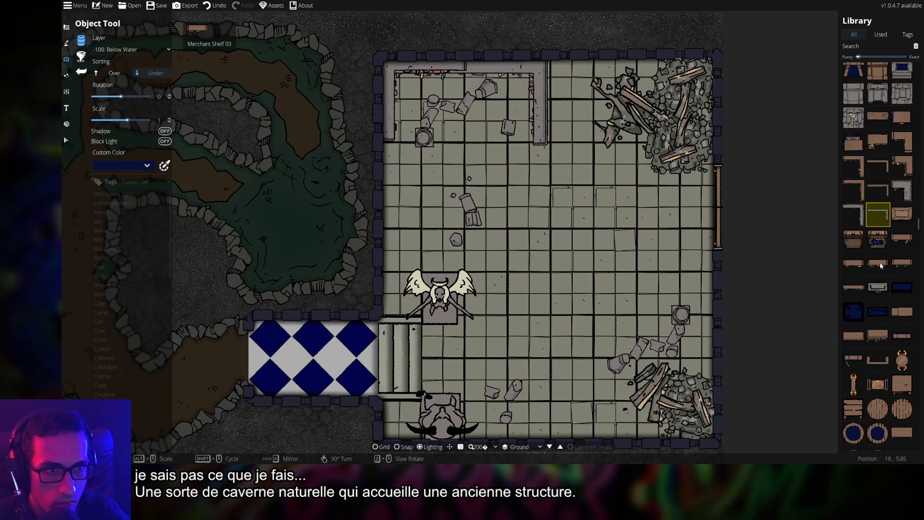
With sorting Over, place the small stone corner bookshelf at 0 degrees over the bend of the second shelf along the north wall
{"action": "left_click", "coordinate": [905, 201]}
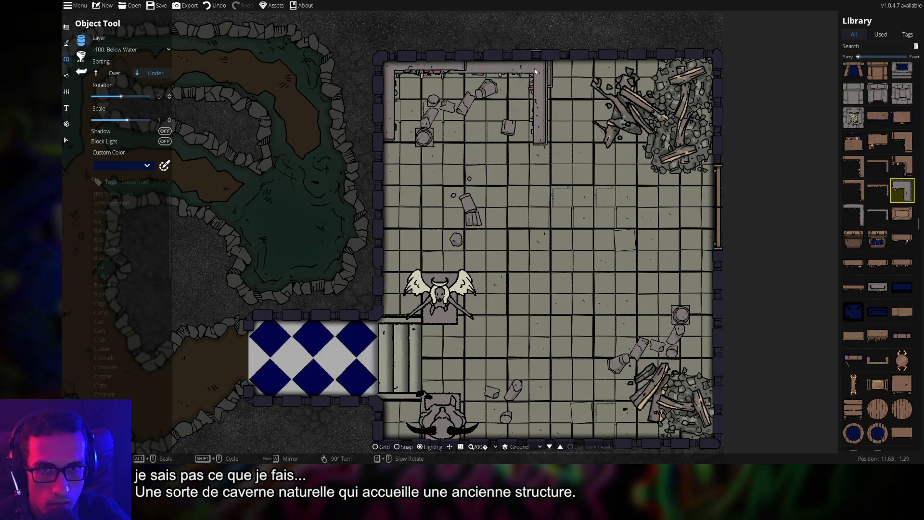
{"action": "left_click", "coordinate": [114, 73]}
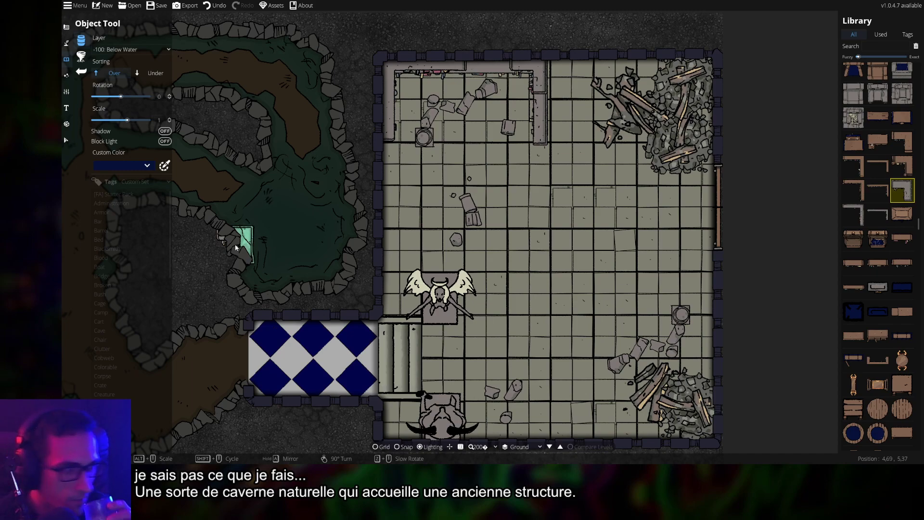
{"action": "scroll", "coordinate": [236, 247], "scroll_direction": "down", "scroll_amount": 1}
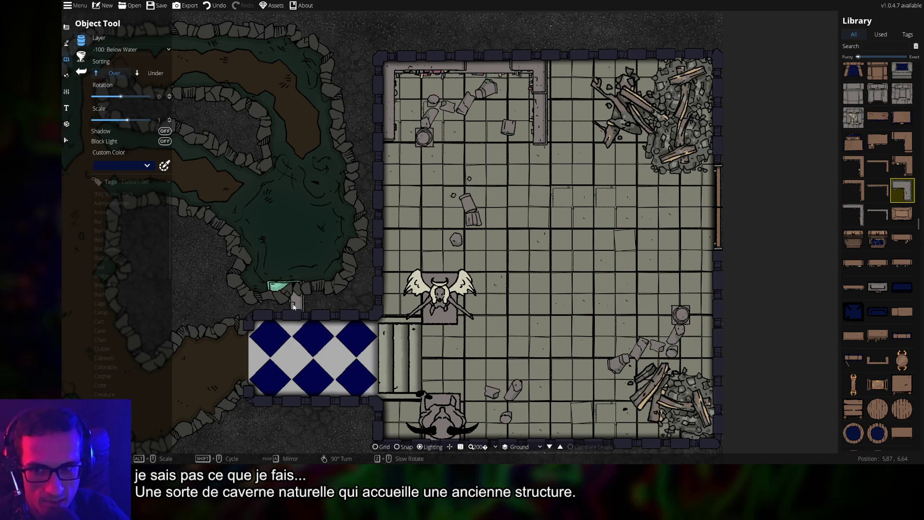
{"action": "left_click", "coordinate": [81, 57]}
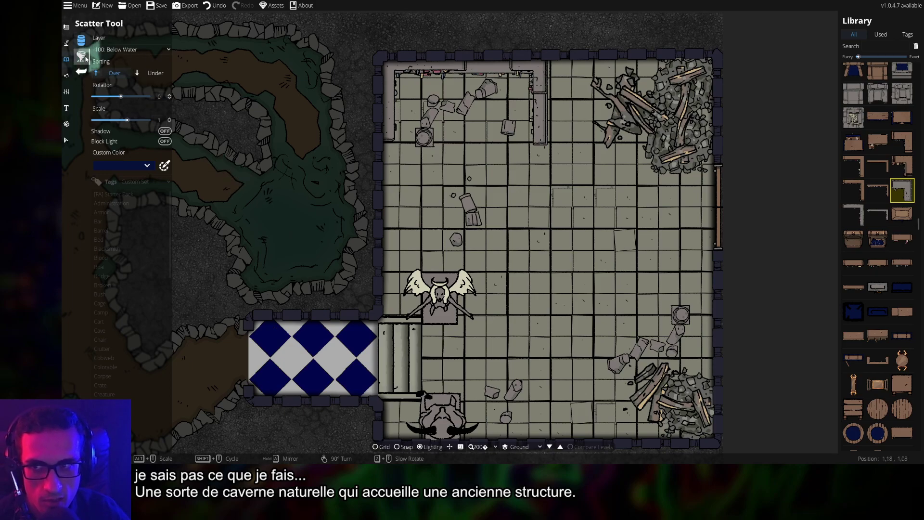
{"action": "left_click", "coordinate": [80, 56]}
{"action": "key", "text": "Down"}
{"action": "key", "text": "Left"}
{"action": "key", "text": "Right"}
{"action": "key", "text": "Down"}
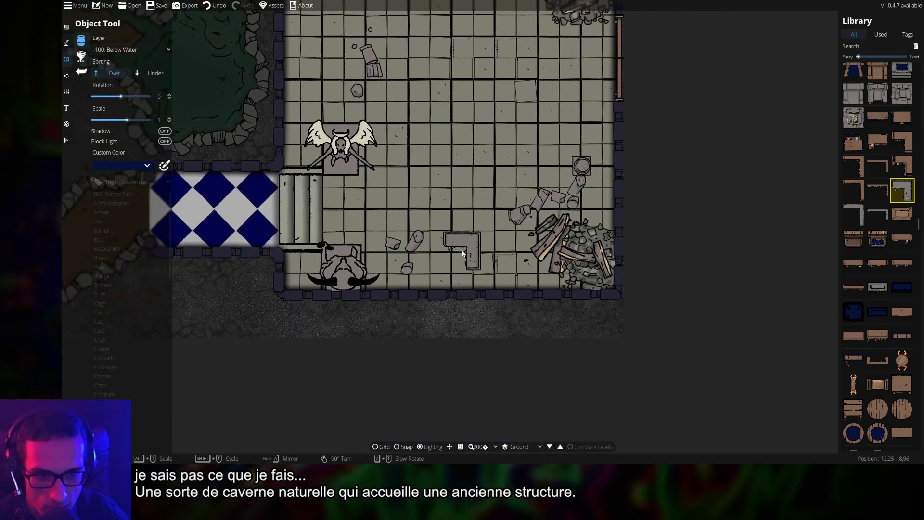
{"action": "key", "text": "Up"}
{"action": "key", "text": "Up"}
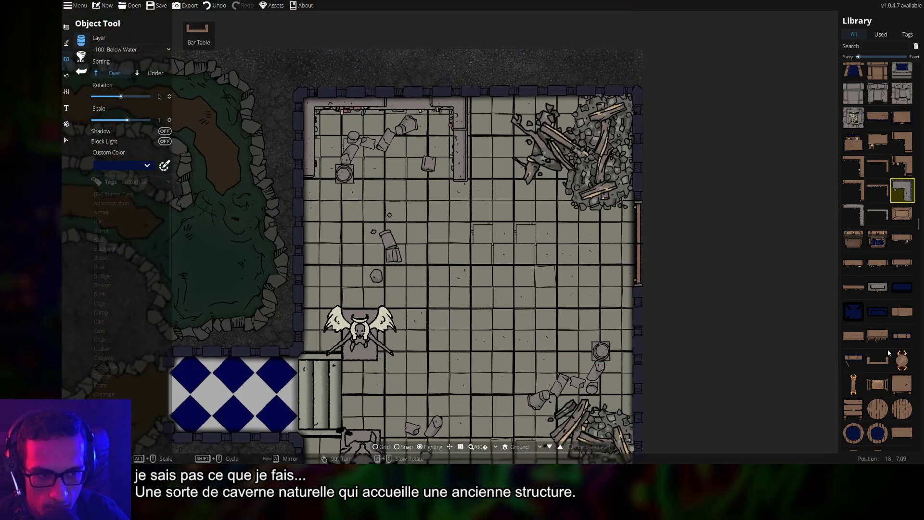
Browse the object library down to the traps and choose Bear Trap 01 for placement
{"action": "left_click", "coordinate": [877, 336]}
{"action": "scroll", "coordinate": [861, 380], "scroll_direction": "down", "scroll_amount": 5}
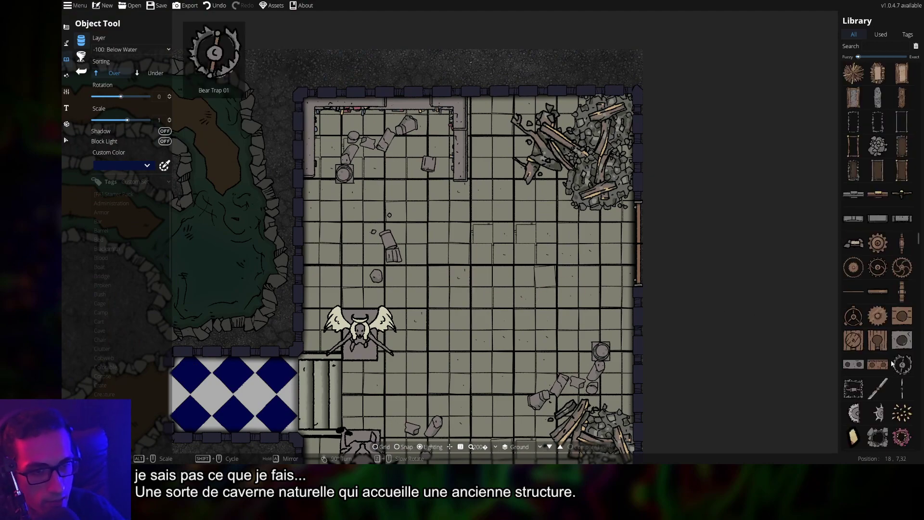
{"action": "left_click", "coordinate": [904, 366]}
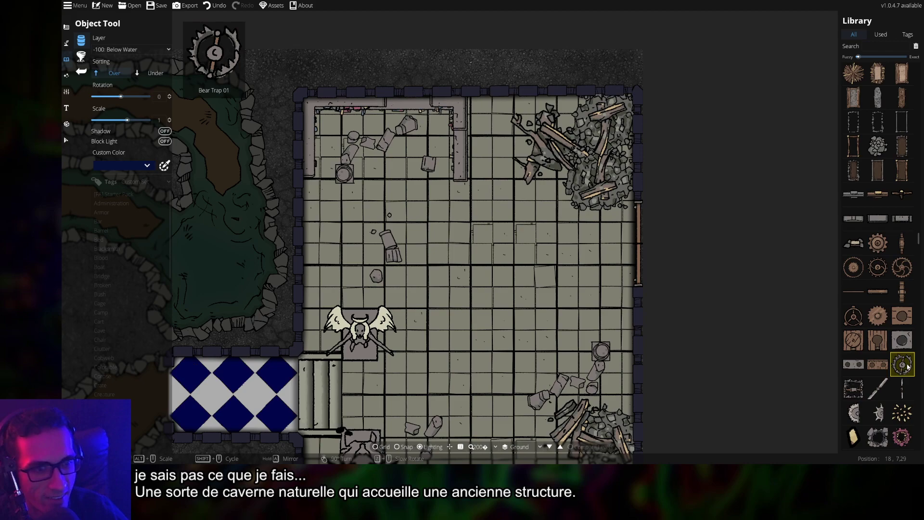
Preview the spiked and curved trap objects from the library for use in the ruined hall
{"action": "left_click", "coordinate": [901, 413]}
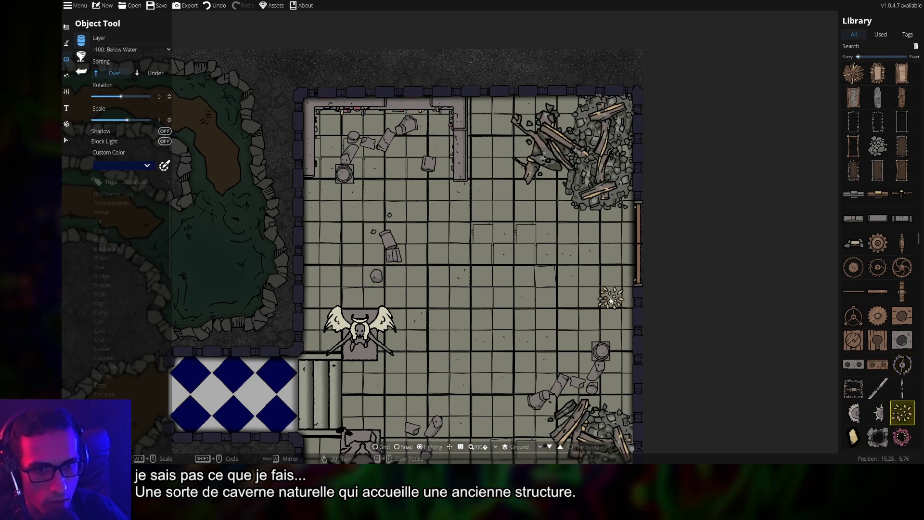
{"action": "left_click", "coordinate": [880, 420]}
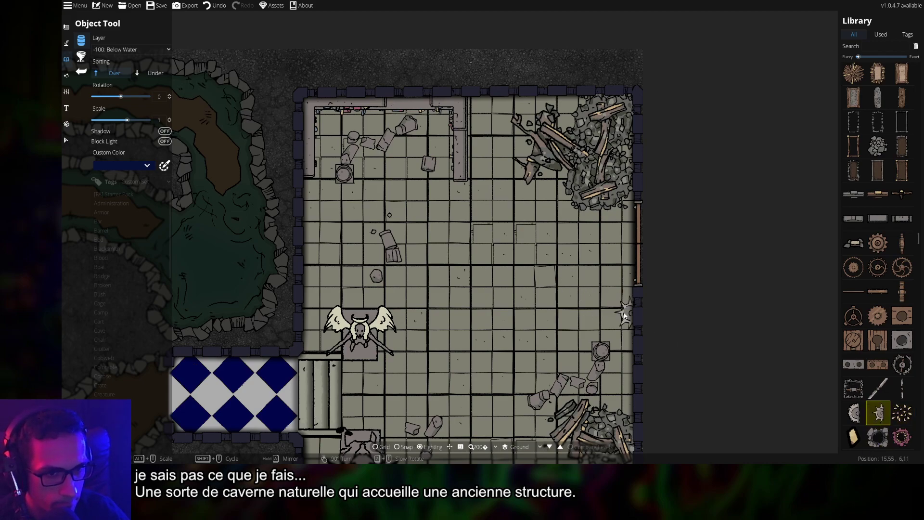
{"action": "left_click", "coordinate": [854, 413]}
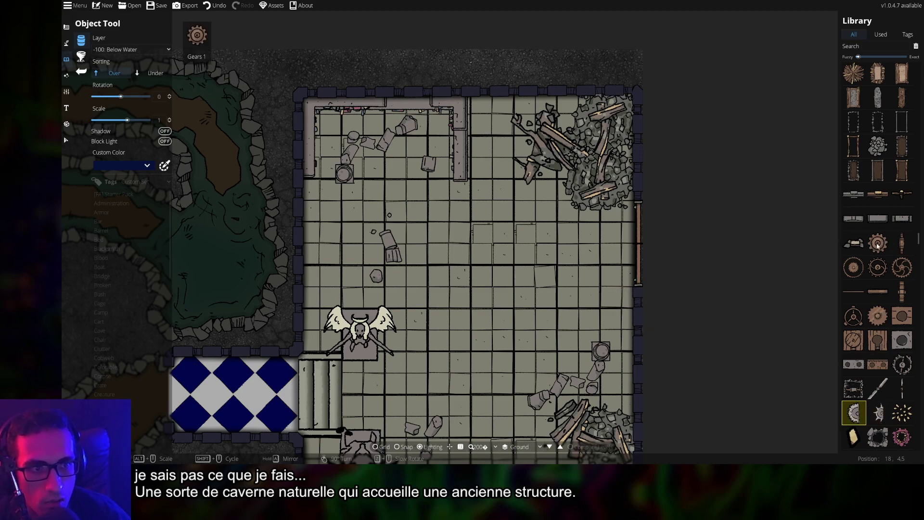
Place the small grey-and-cream object found beside Gears 1 on the hall's upper bookshelf, rotated to -180 degrees
{"action": "left_click", "coordinate": [853, 243]}
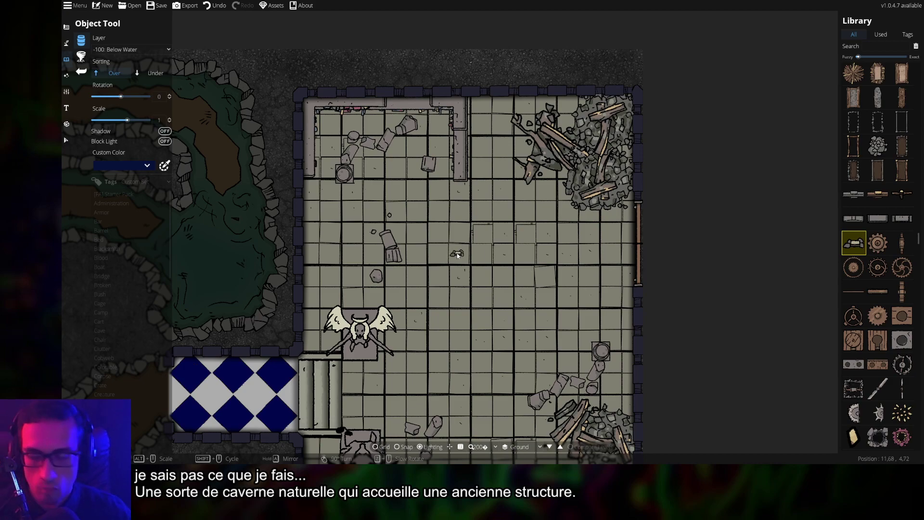
{"action": "scroll", "coordinate": [457, 255], "scroll_direction": "up", "scroll_amount": 5}
{"action": "scroll", "coordinate": [481, 267], "scroll_direction": "down", "scroll_amount": 4}
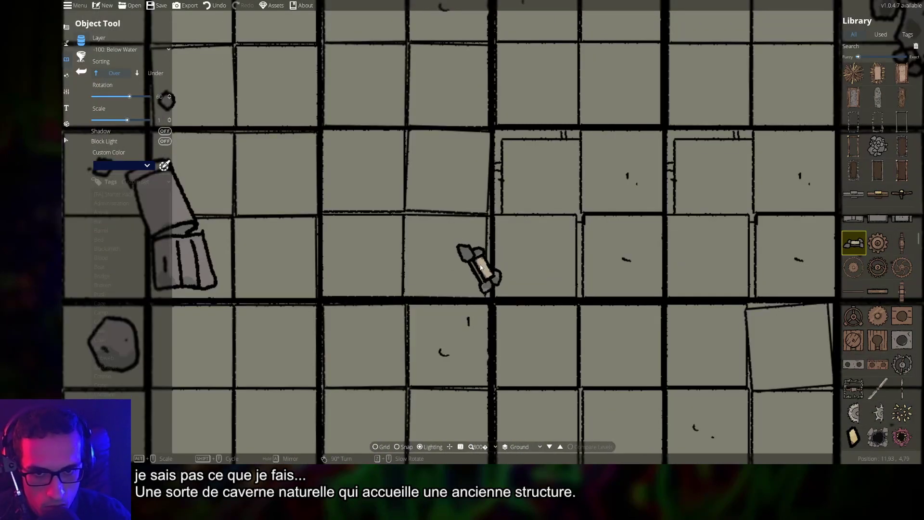
{"action": "scroll", "coordinate": [481, 267], "scroll_direction": "down", "scroll_amount": 9}
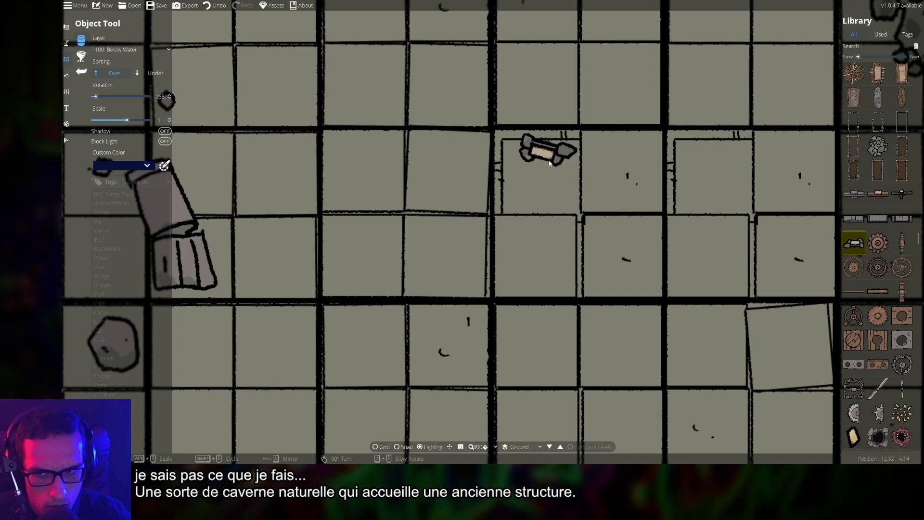
{"action": "key", "text": "Up"}
{"action": "key", "text": "Left"}
{"action": "key", "text": "Up"}
{"action": "key", "text": "Left"}
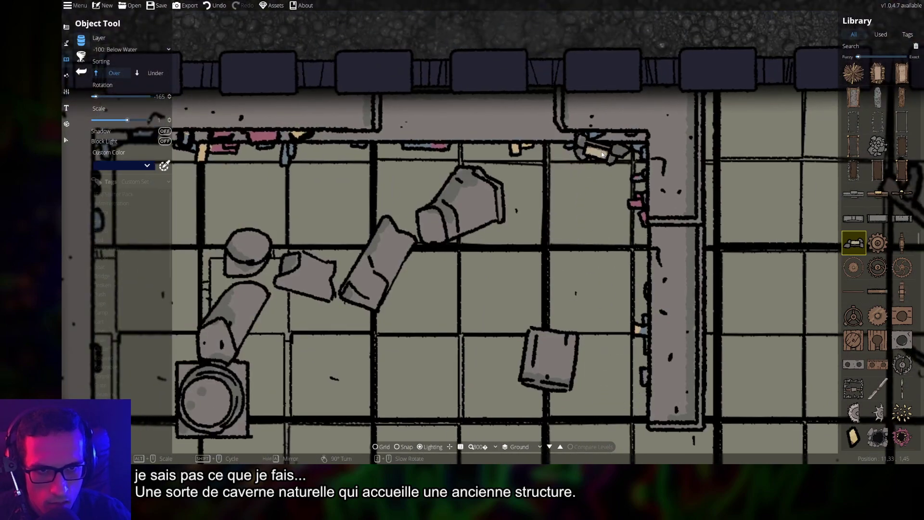
{"action": "scroll", "coordinate": [601, 150], "scroll_direction": "down", "scroll_amount": 1}
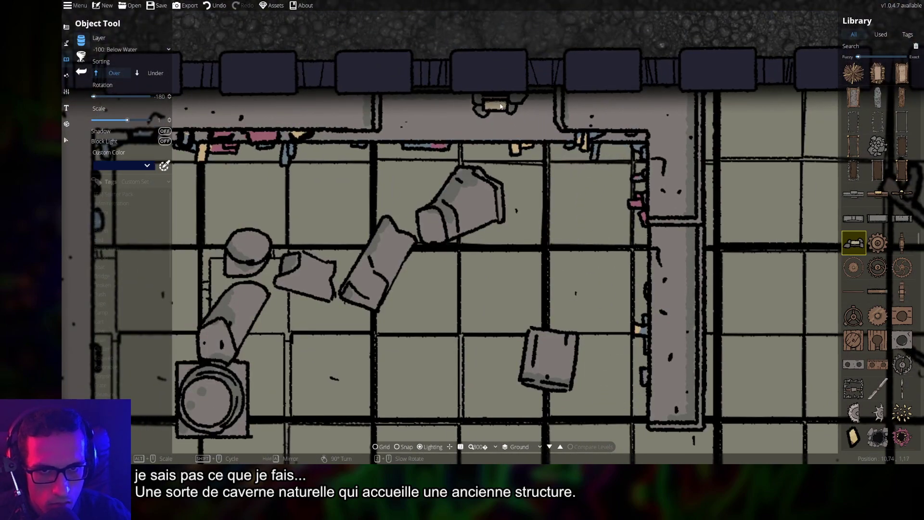
{"action": "key", "text": "Right"}
{"action": "key", "text": "Down"}
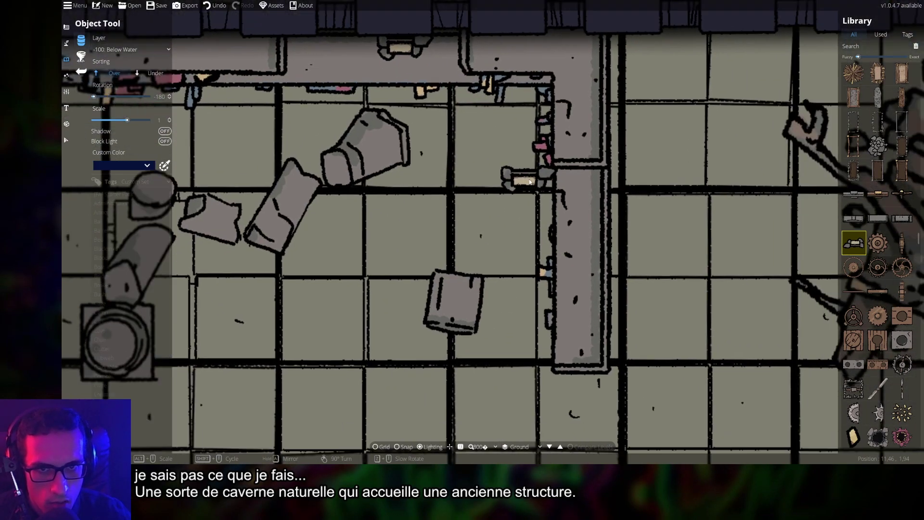
{"action": "scroll", "coordinate": [626, 216], "scroll_direction": "down", "scroll_amount": 5}
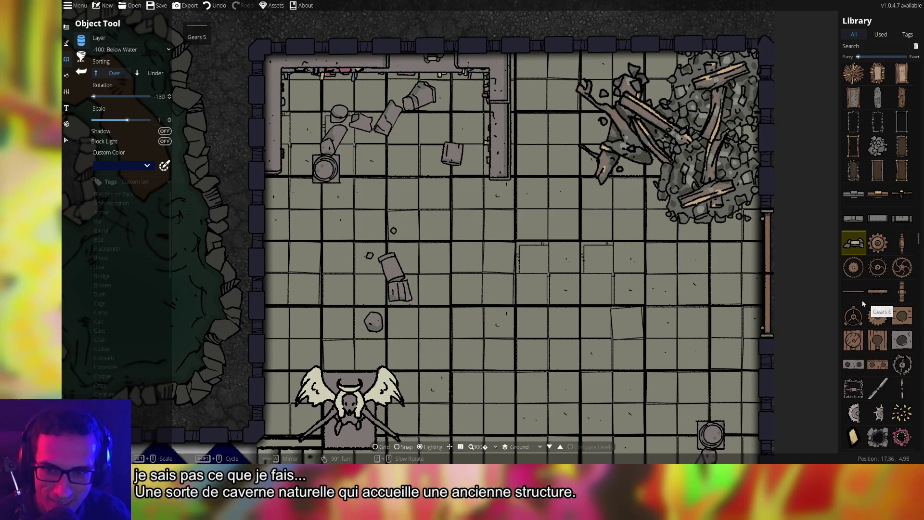
Preview the square jagged trap object near the hall's stairs and over the cave's green pool
{"action": "key", "text": "Down"}
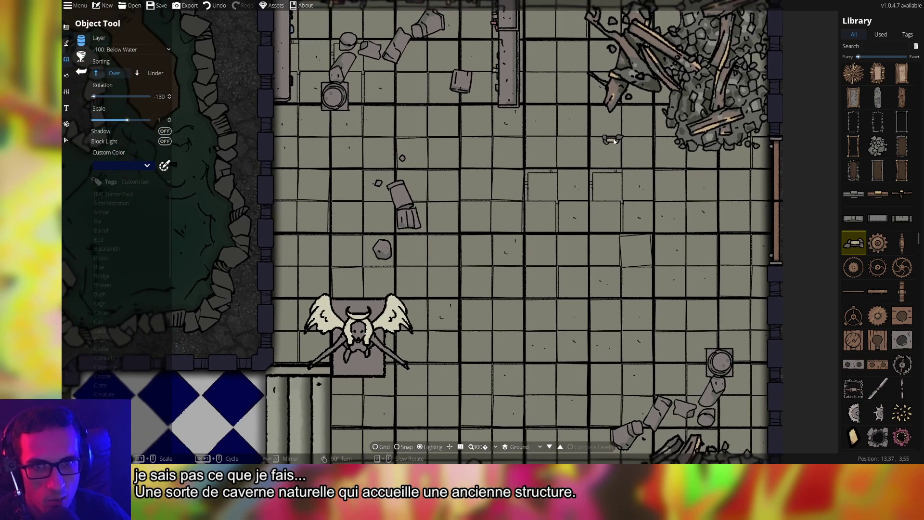
{"action": "key", "text": "Left"}
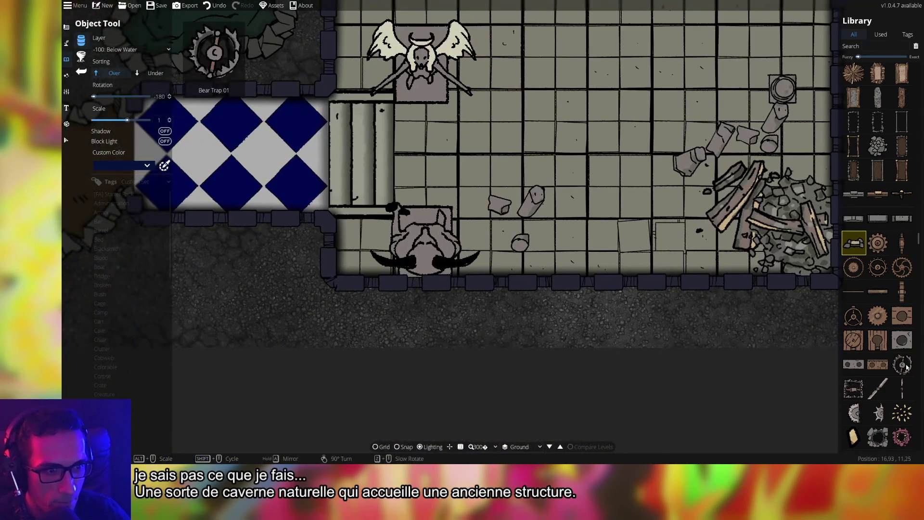
{"action": "left_click", "coordinate": [853, 388]}
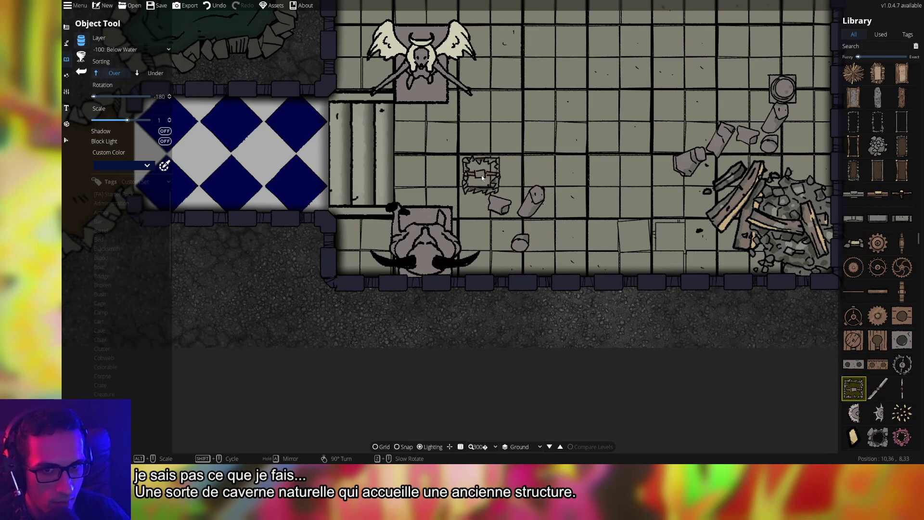
{"action": "key", "text": "Left"}
{"action": "key", "text": "Up"}
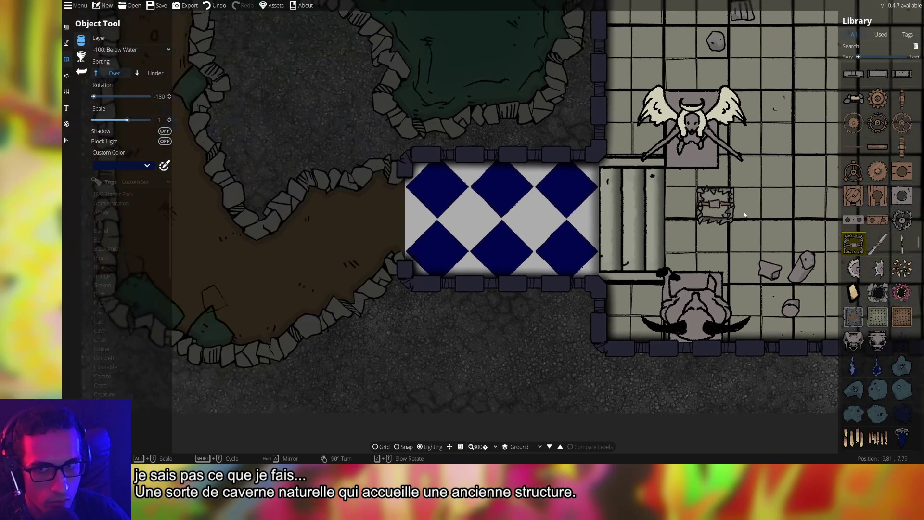
{"action": "key", "text": "Up"}
{"action": "key", "text": "Left"}
{"action": "key", "text": "Up"}
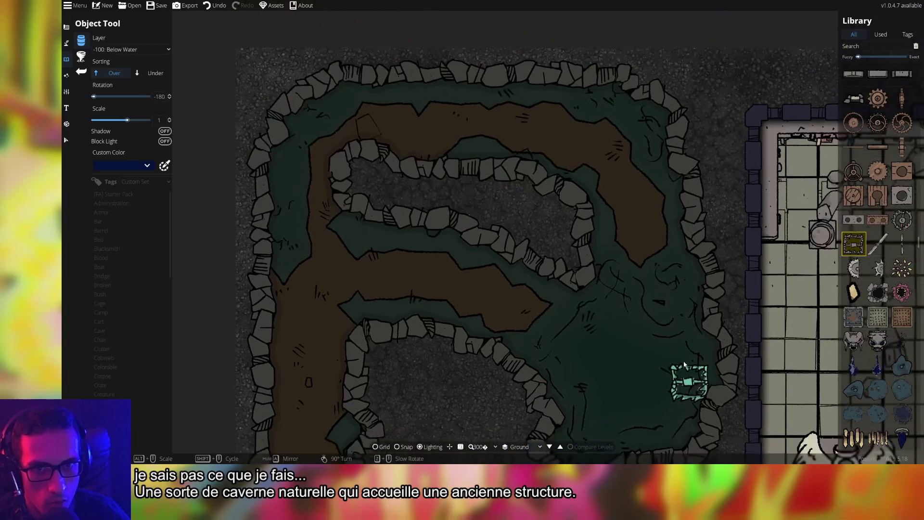
{"action": "key", "text": "Right"}
{"action": "key", "text": "Down"}
{"action": "key", "text": "Right"}
{"action": "key", "text": "Down"}
Preview two tar pit objects over the cave's green pool, the dirt passage and the tiled hall
{"action": "left_click", "coordinate": [843, 344]}
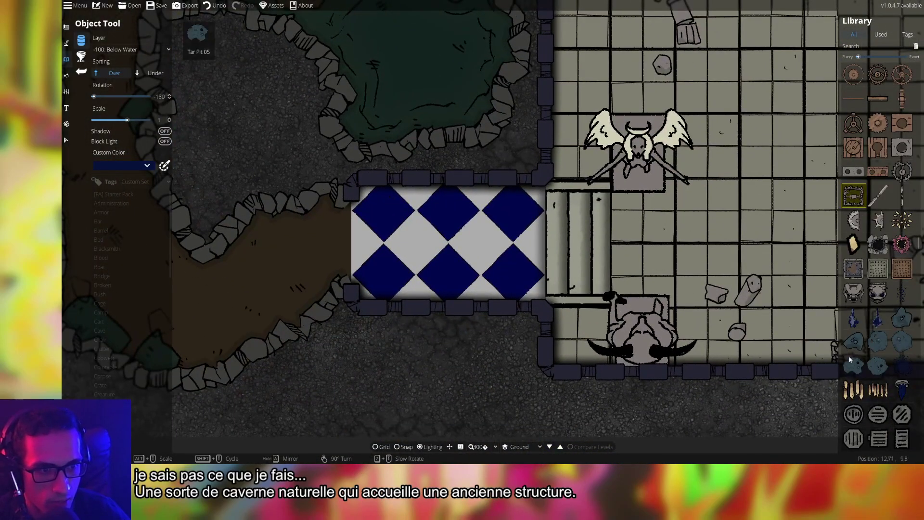
{"action": "key", "text": "Left"}
{"action": "key", "text": "Up"}
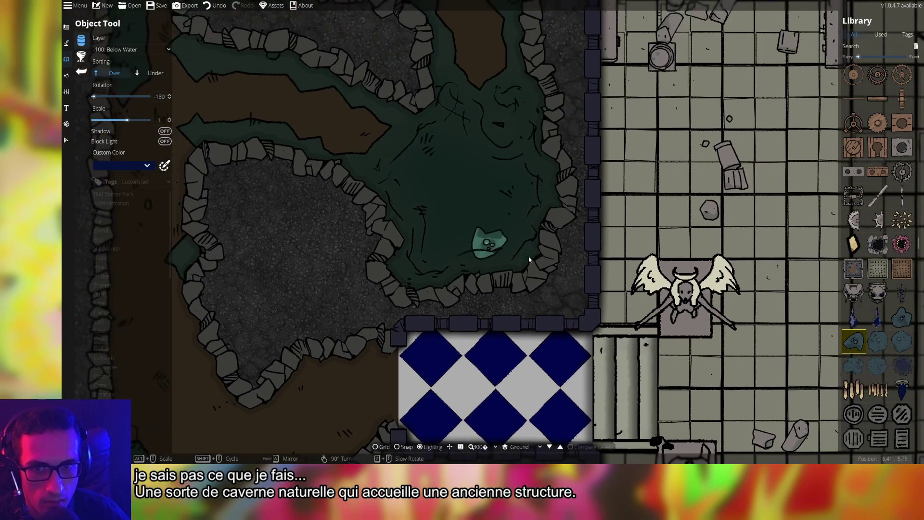
{"action": "left_click", "coordinate": [877, 341]}
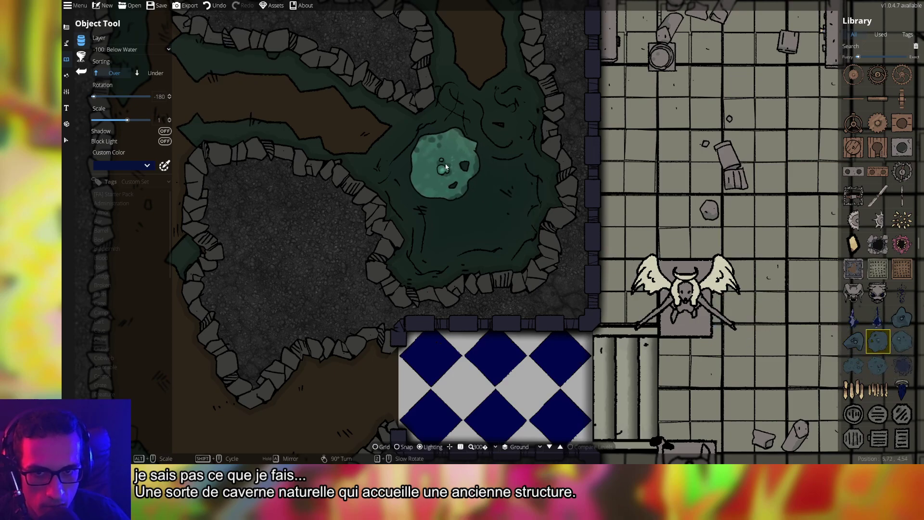
{"action": "left_click_drag", "start_coordinate": [464, 207], "coordinate": [599, 90]}
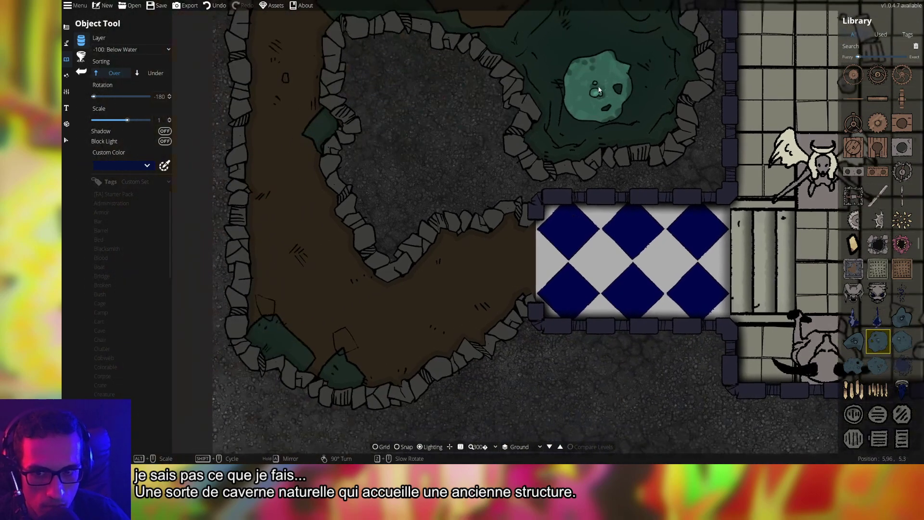
{"action": "scroll", "coordinate": [424, 310], "scroll_direction": "up", "scroll_amount": 5}
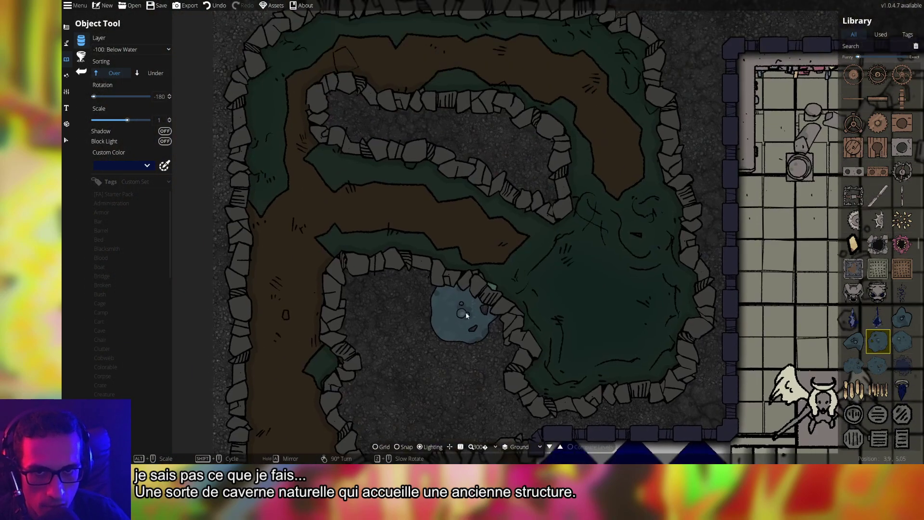
{"action": "scroll", "coordinate": [325, 89], "scroll_direction": "down", "scroll_amount": 5}
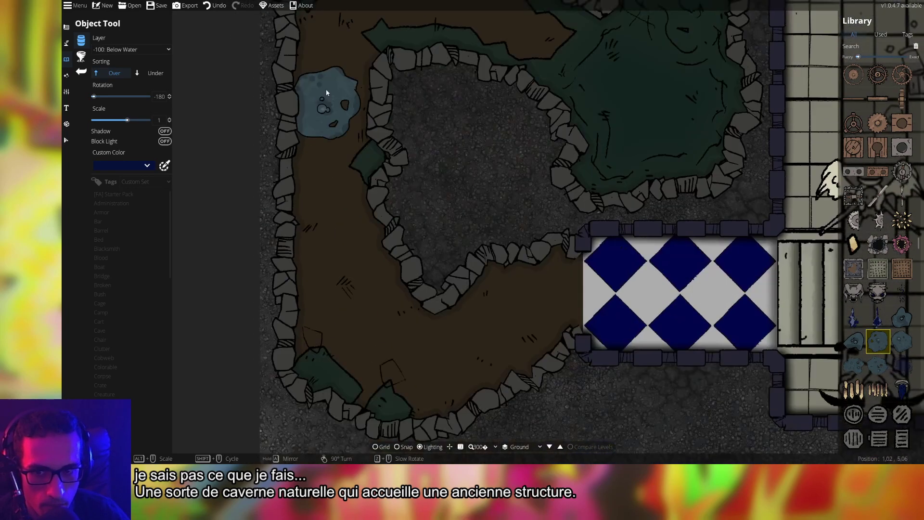
{"action": "scroll", "coordinate": [366, 256], "scroll_direction": "right", "scroll_amount": 7}
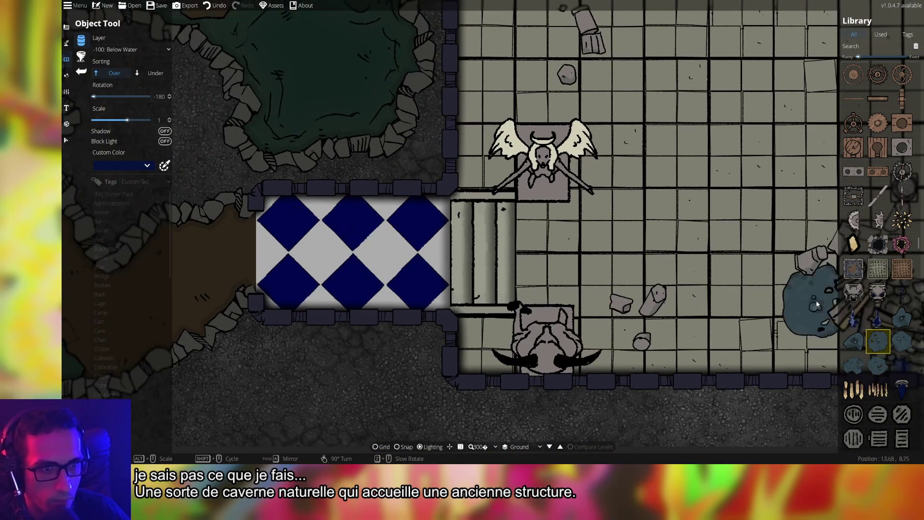
Preview Standing Portal 03 at 90 degrees, Standing Portal 04 and the turquoise portal at -180 degrees for the tiled hall
{"action": "scroll", "coordinate": [866, 337], "scroll_direction": "down", "scroll_amount": 6}
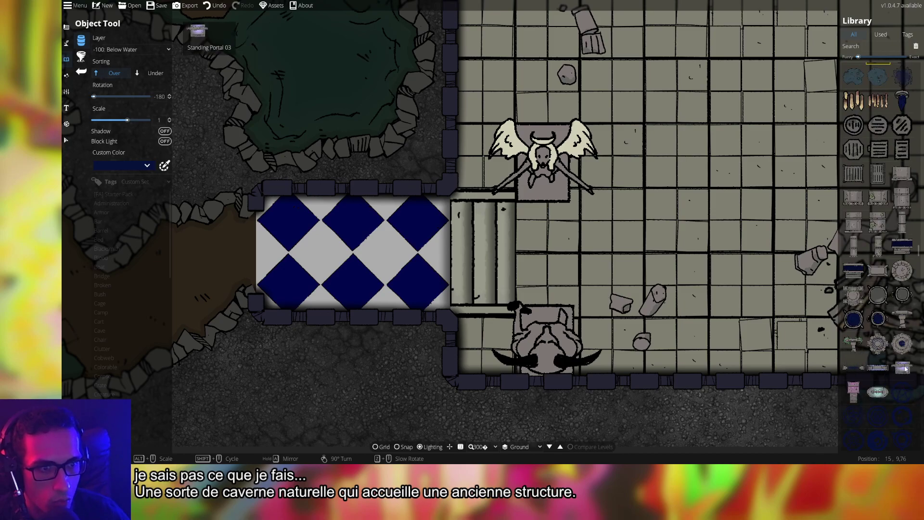
{"action": "left_click", "coordinate": [903, 367]}
{"action": "scroll", "coordinate": [406, 314], "scroll_direction": "right", "scroll_amount": 6}
{"action": "scroll", "coordinate": [406, 314], "scroll_direction": "up", "scroll_amount": 2}
{"action": "scroll", "coordinate": [406, 314], "scroll_direction": "up", "scroll_amount": 12}
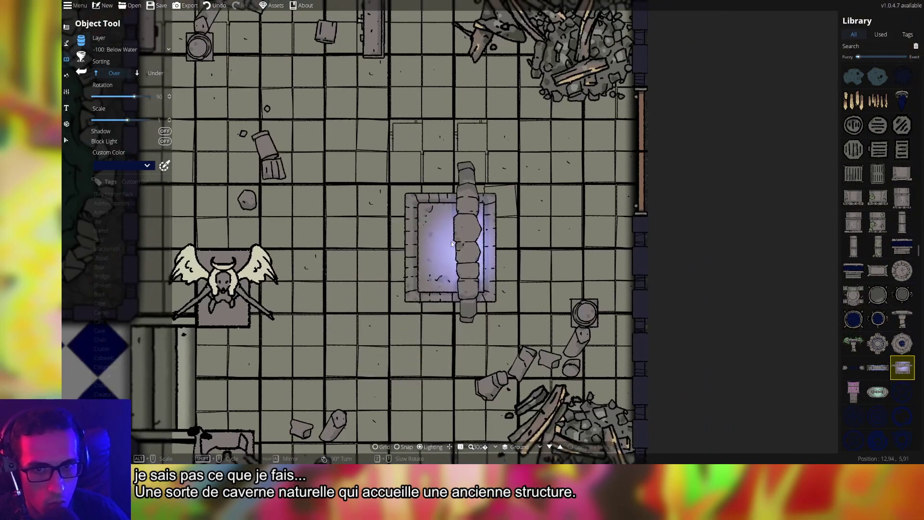
{"action": "left_click", "coordinate": [854, 392]}
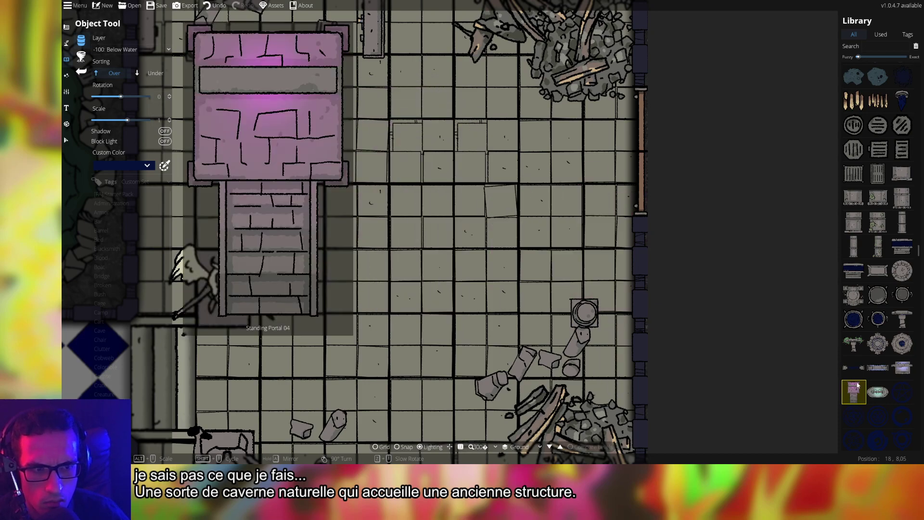
{"action": "left_click", "coordinate": [877, 392]}
{"action": "scroll", "coordinate": [430, 202], "scroll_direction": "down", "scroll_amount": 12}
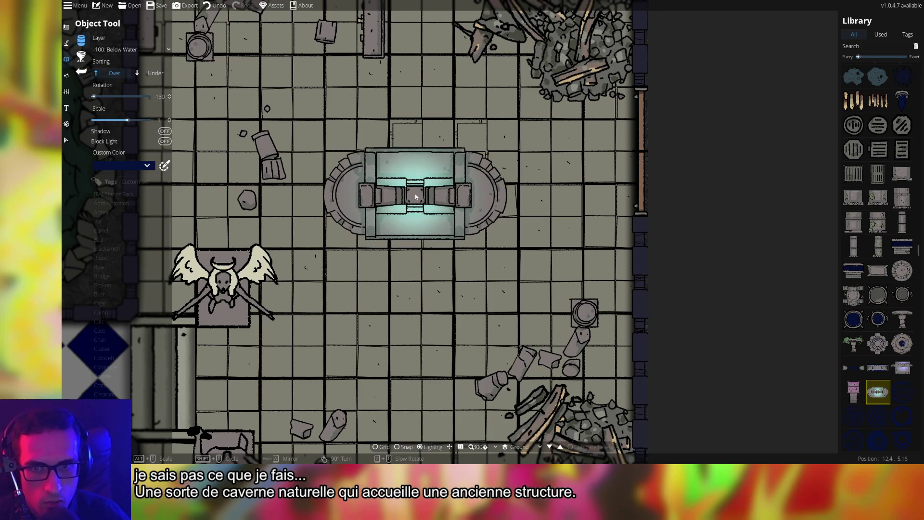
{"action": "scroll", "coordinate": [416, 197], "scroll_direction": "down", "scroll_amount": 2}
{"action": "scroll", "coordinate": [415, 196], "scroll_direction": "up", "scroll_amount": 2}
{"action": "left_click_drag", "start_coordinate": [415, 195], "coordinate": [489, 283]}
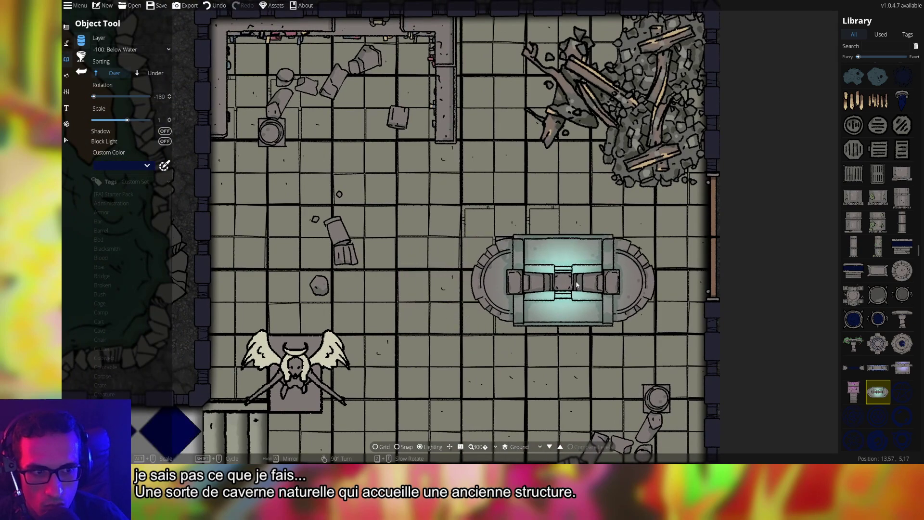
Preview Gravestone 05 and the grey cross-shaped grave marker, turned to 0 degrees, for the tiled hall
{"action": "scroll", "coordinate": [883, 261], "scroll_direction": "up", "scroll_amount": 5}
{"action": "mouse_move", "coordinate": [883, 264]}
{"action": "scroll", "coordinate": [883, 264], "scroll_direction": "up", "scroll_amount": 4}
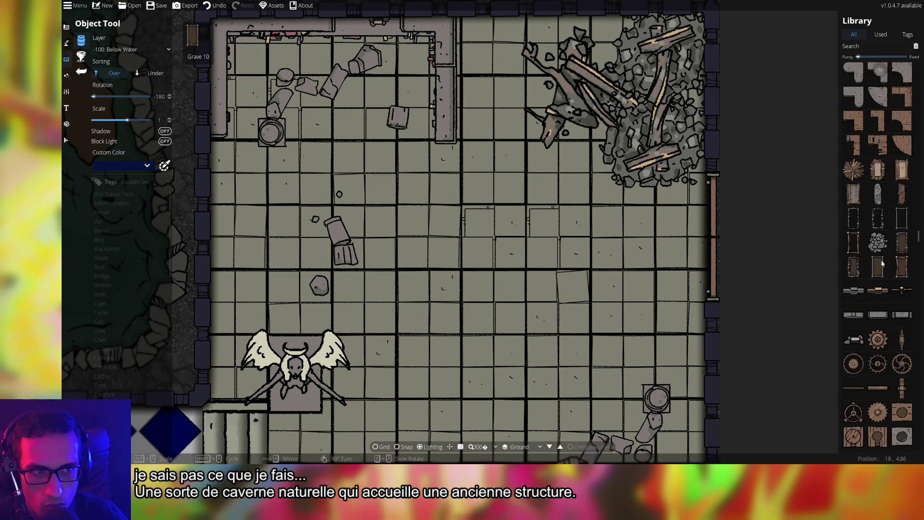
{"action": "left_click", "coordinate": [878, 315]}
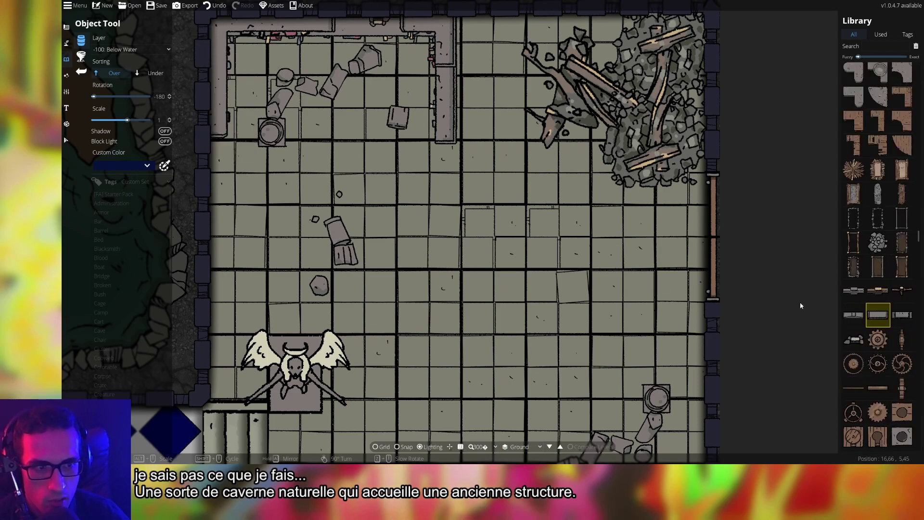
{"action": "left_click", "coordinate": [854, 291]}
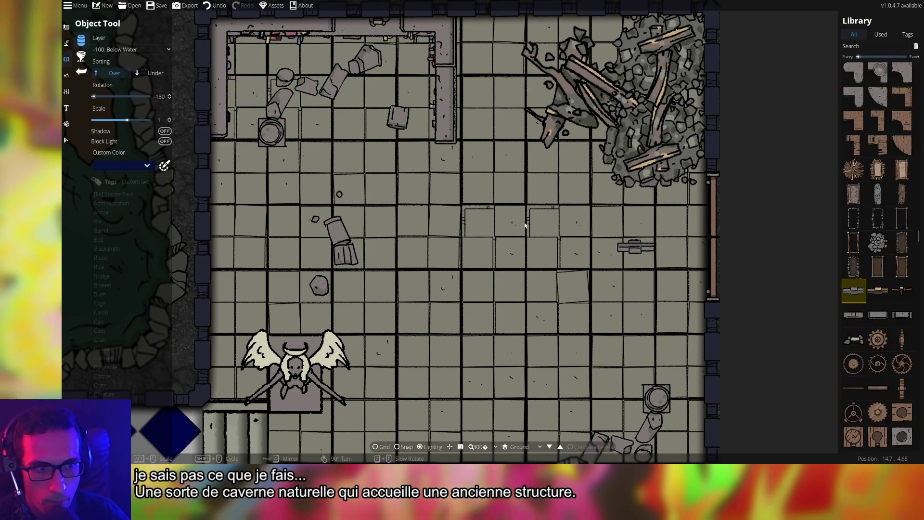
{"action": "scroll", "coordinate": [524, 241], "scroll_direction": "up", "scroll_amount": 12}
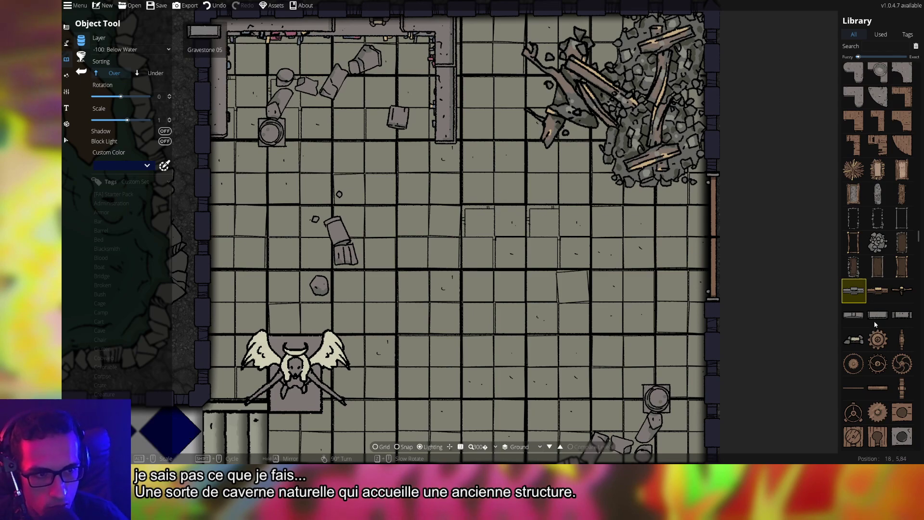
Preview Gravestone 06 and Gravestone 04, turned to 90 degrees, on the hall's outer wall beside the wooden door
{"action": "scroll", "coordinate": [590, 244], "scroll_direction": "down", "scroll_amount": 4}
{"action": "scroll", "coordinate": [835, 314], "scroll_direction": "down", "scroll_amount": 1}
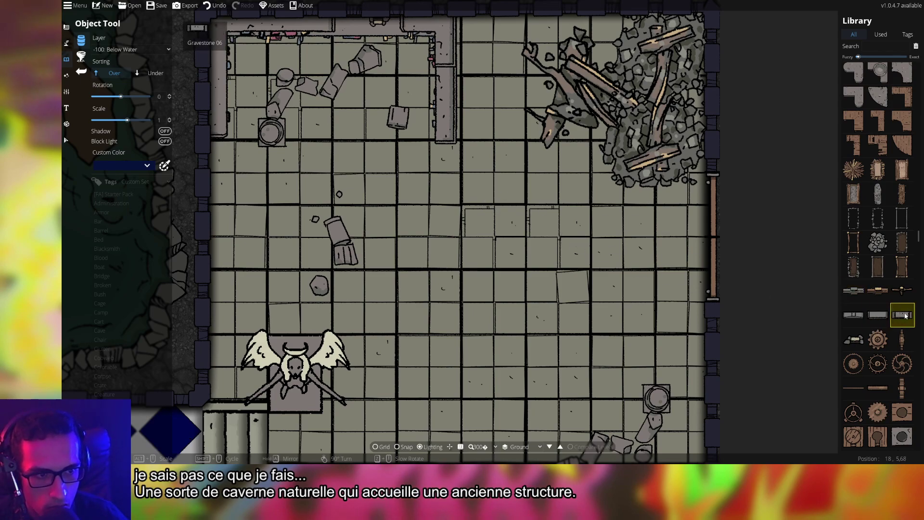
{"action": "scroll", "coordinate": [648, 291], "scroll_direction": "down", "scroll_amount": 5}
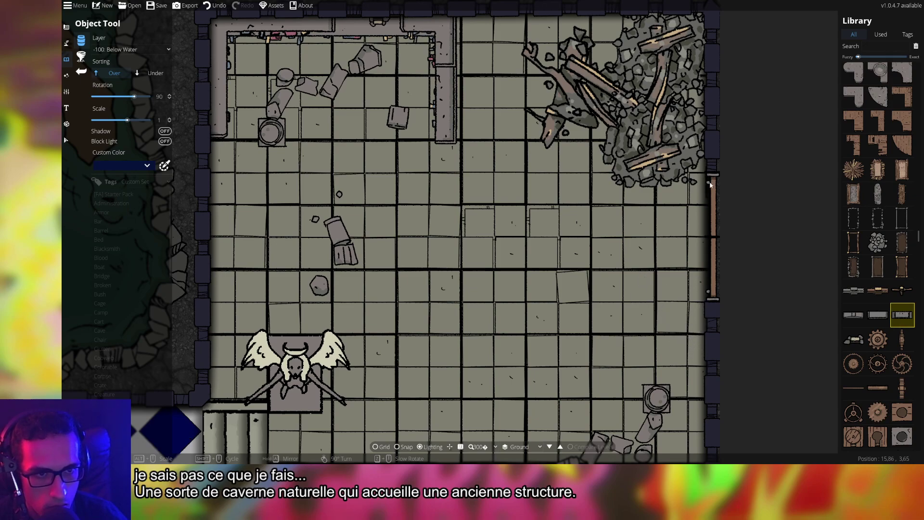
{"action": "scroll", "coordinate": [713, 246], "scroll_direction": "up", "scroll_amount": 2}
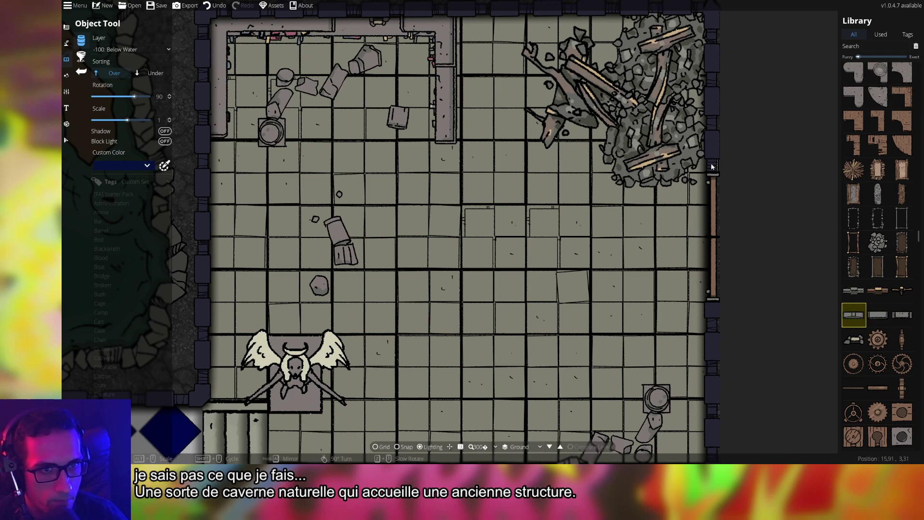
Preview the long grey stone-covered mound over the tiled hall at 165 and -180 degrees, also at scale 0.7
{"action": "left_click", "coordinate": [852, 195]}
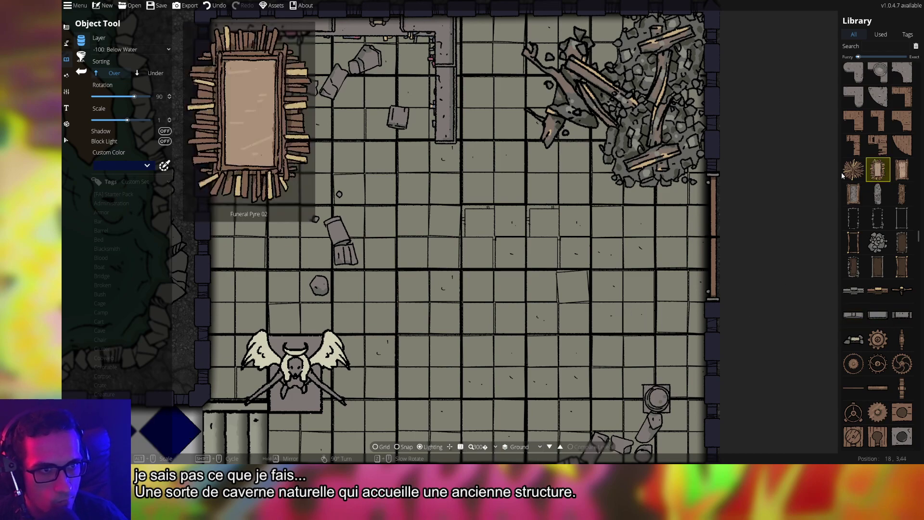
{"action": "left_click", "coordinate": [878, 194]}
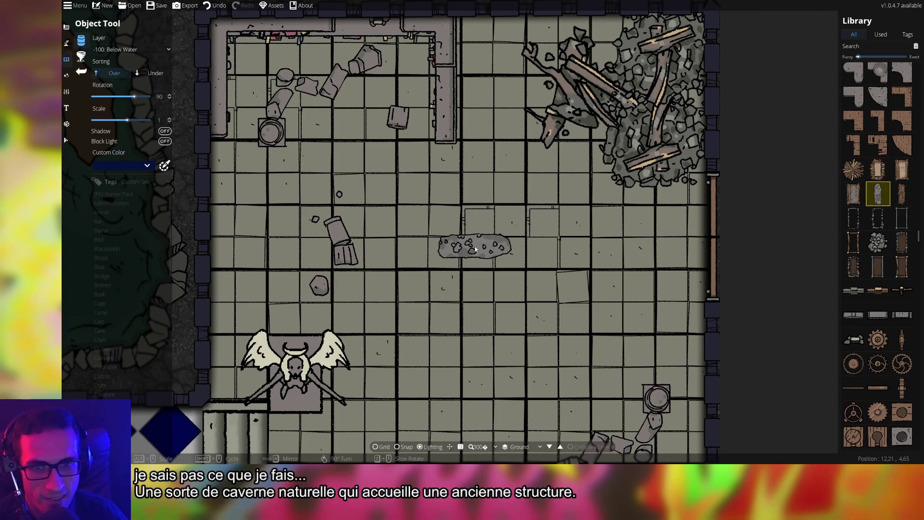
{"action": "scroll", "coordinate": [479, 204], "scroll_direction": "down", "scroll_amount": 3}
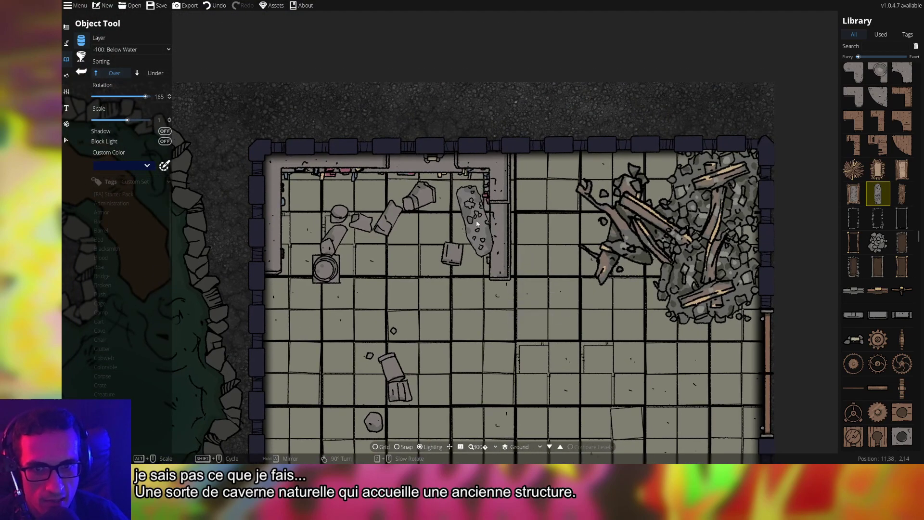
{"action": "scroll", "coordinate": [477, 207], "scroll_direction": "down", "scroll_amount": 1}
{"action": "key", "text": "s"}
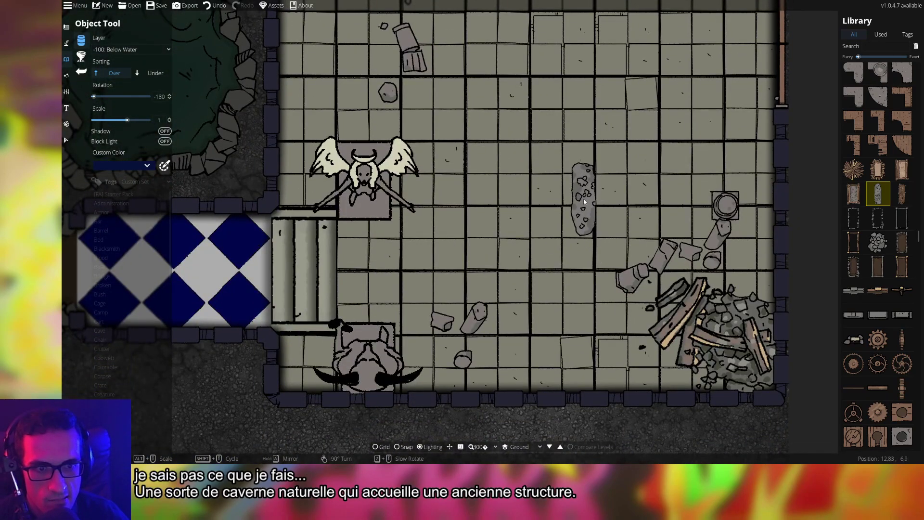
{"action": "key", "text": "w"}
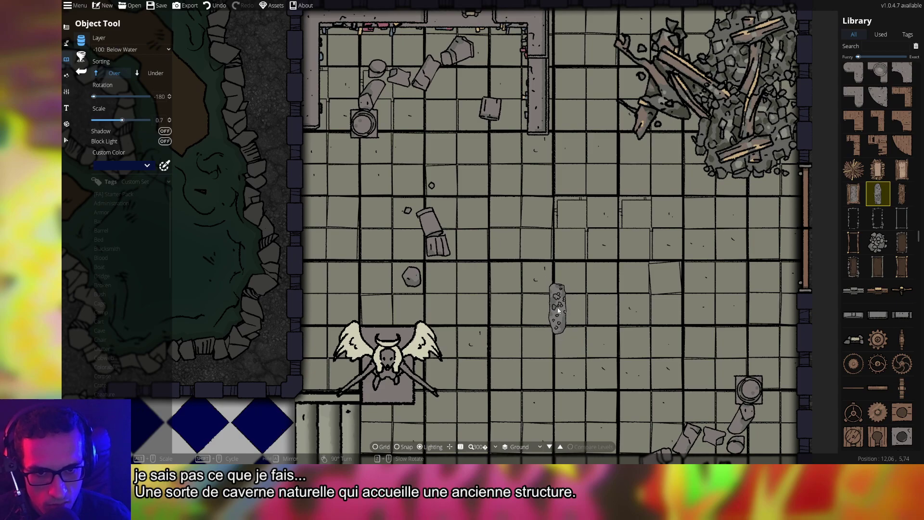
{"action": "scroll", "coordinate": [561, 306], "scroll_direction": "down", "scroll_amount": 1}
{"action": "scroll", "coordinate": [563, 301], "scroll_direction": "down", "scroll_amount": 2}
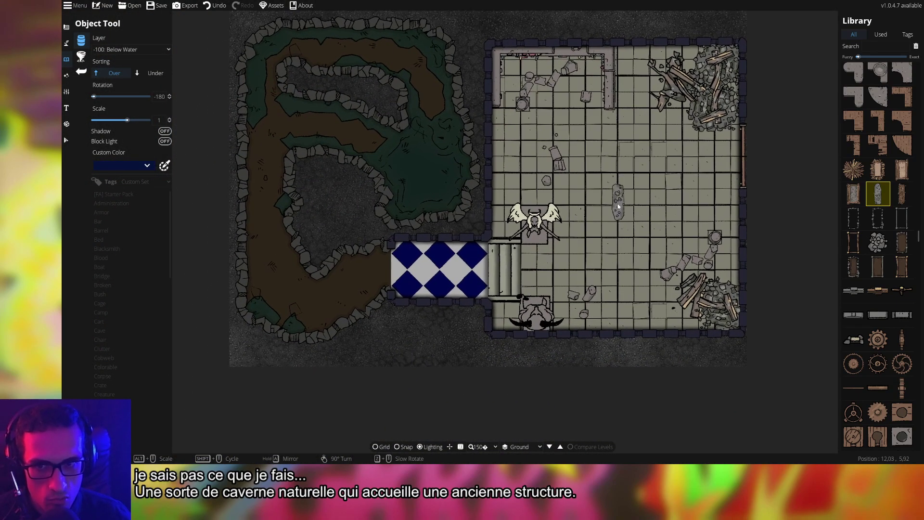
{"action": "key", "text": "d"}
{"action": "key", "text": "w"}
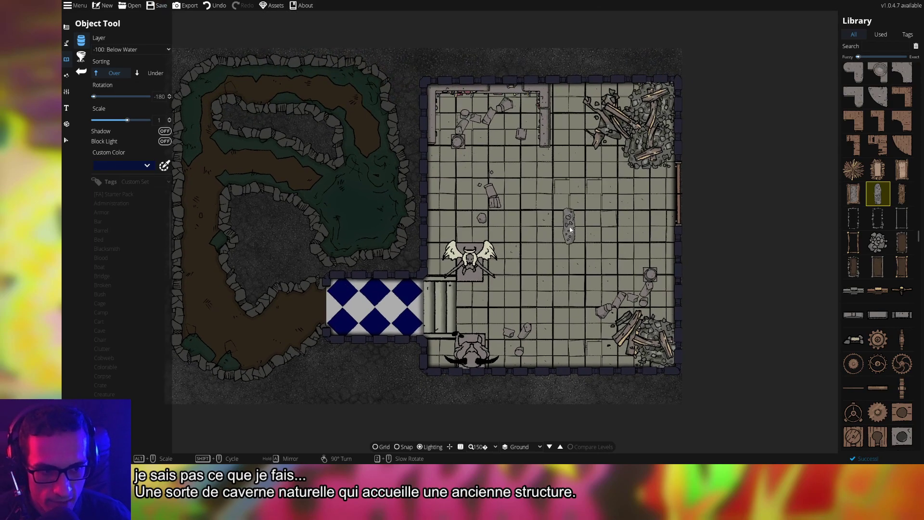
{"action": "key", "text": "a"}
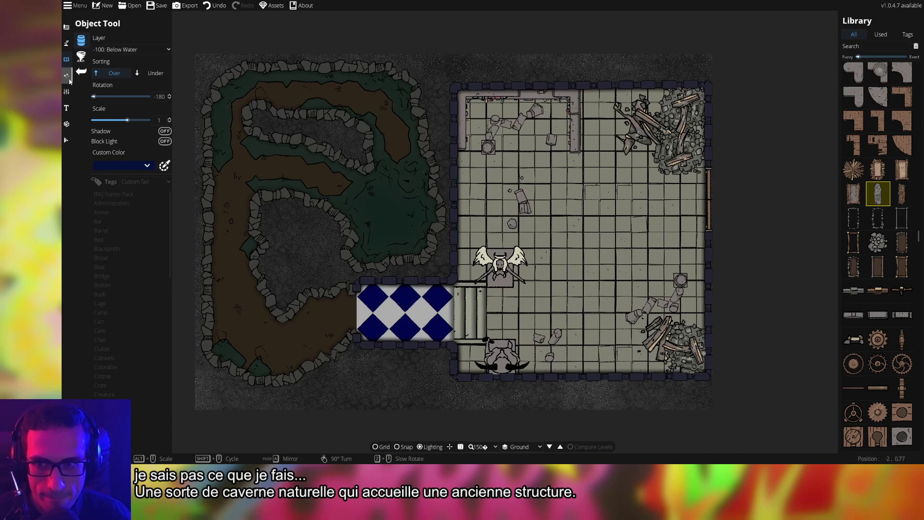
{"action": "key", "text": "a"}
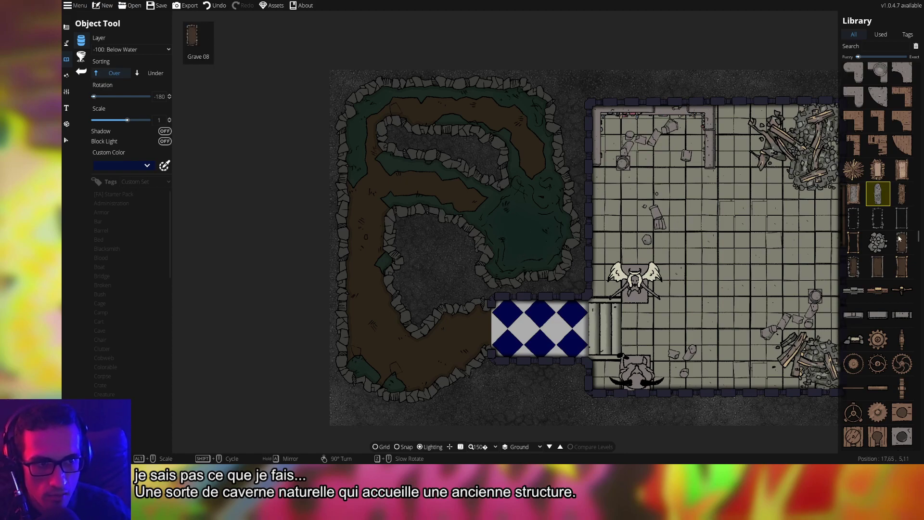
Select the round grey rock pile object and preview it against the hall's upper rubble and beside the horned statue
{"action": "left_click", "coordinate": [878, 242]}
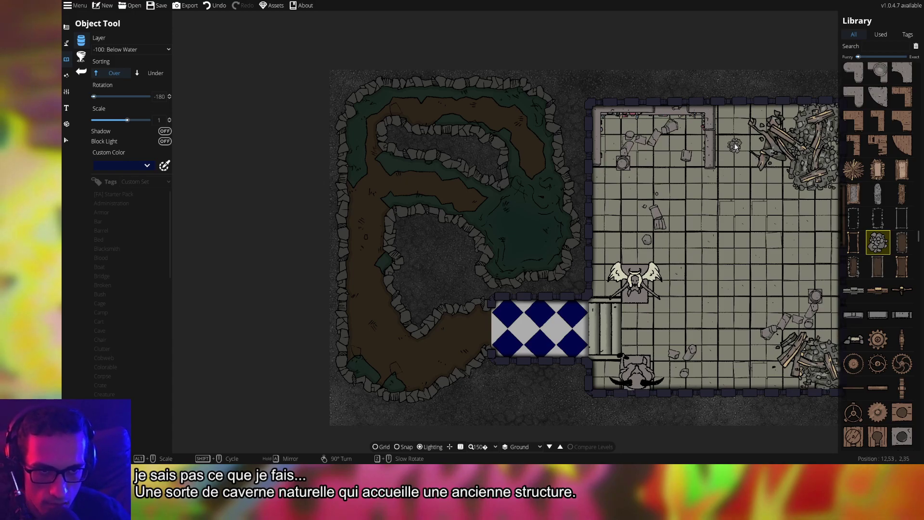
{"action": "scroll", "coordinate": [735, 146], "scroll_direction": "up", "scroll_amount": 8}
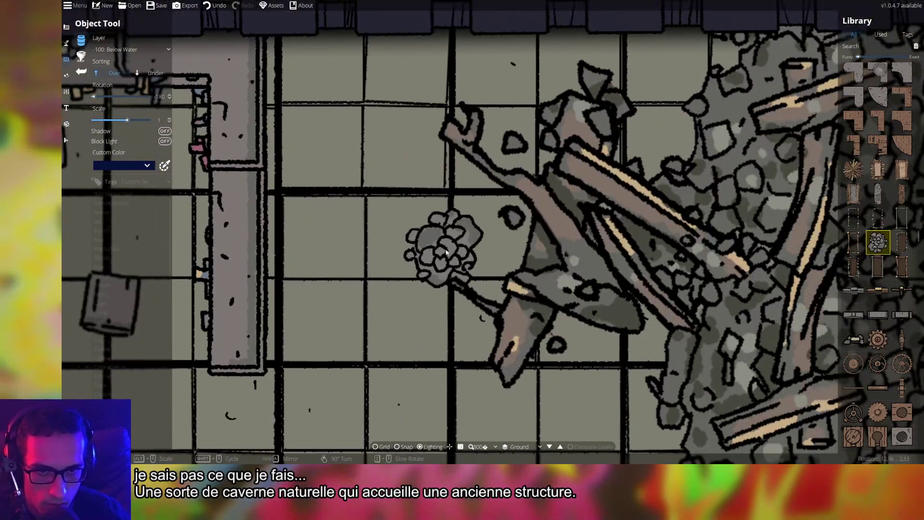
{"action": "key", "text": "s"}
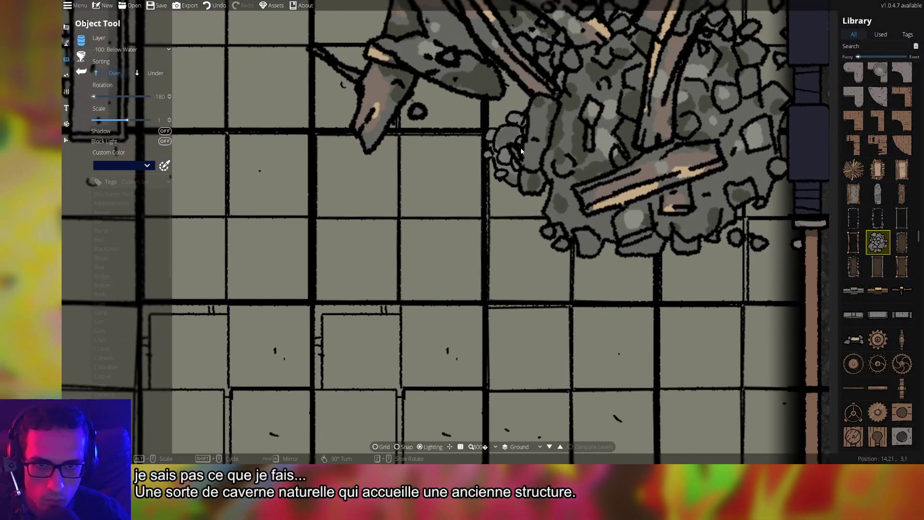
{"action": "scroll", "coordinate": [489, 252], "scroll_direction": "down", "scroll_amount": 6}
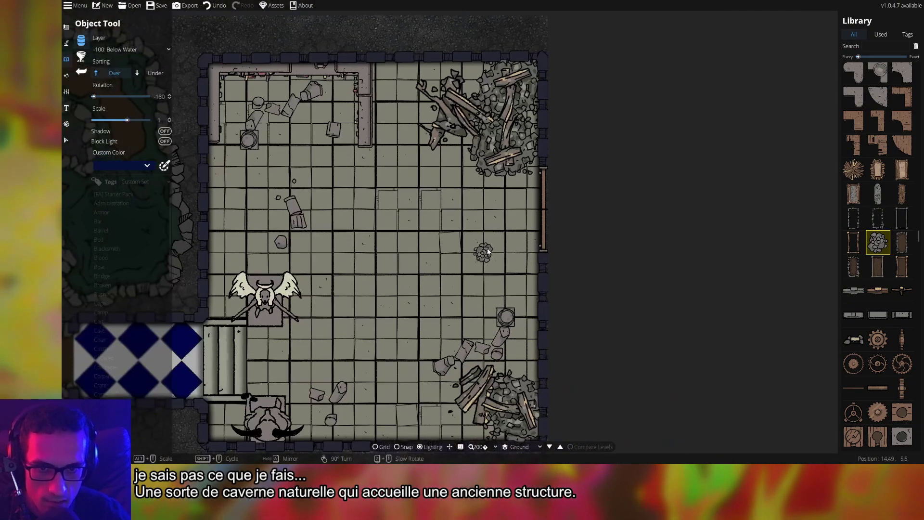
{"action": "key", "text": "a"}
{"action": "key", "text": "s"}
{"action": "scroll", "coordinate": [439, 316], "scroll_direction": "up", "scroll_amount": 5}
{"action": "scroll", "coordinate": [411, 330], "scroll_direction": "up", "scroll_amount": 5}
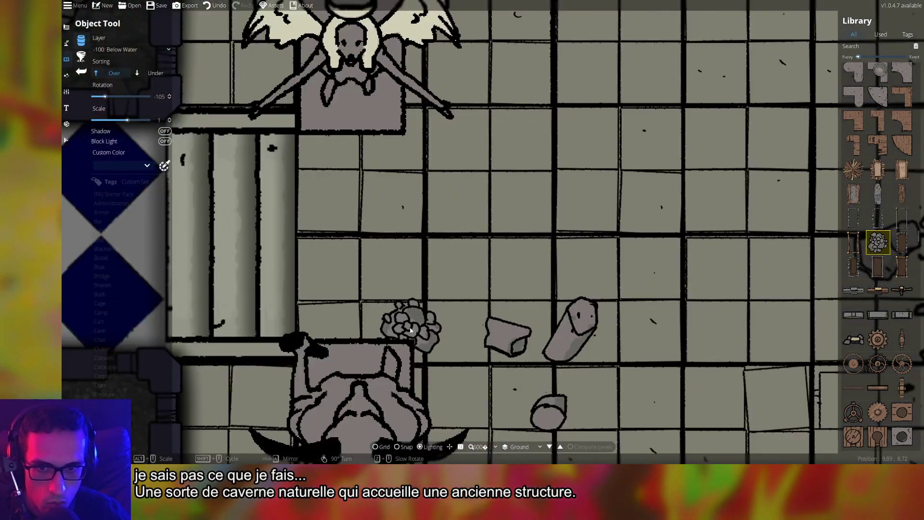
Place three rock piles in the checkered corridor: one at the lower wall at -120 degrees, two in the upper cave-side corner at -30 and 15
{"action": "key", "text": "a"}
{"action": "scroll", "coordinate": [471, 260], "scroll_direction": "down", "scroll_amount": 1}
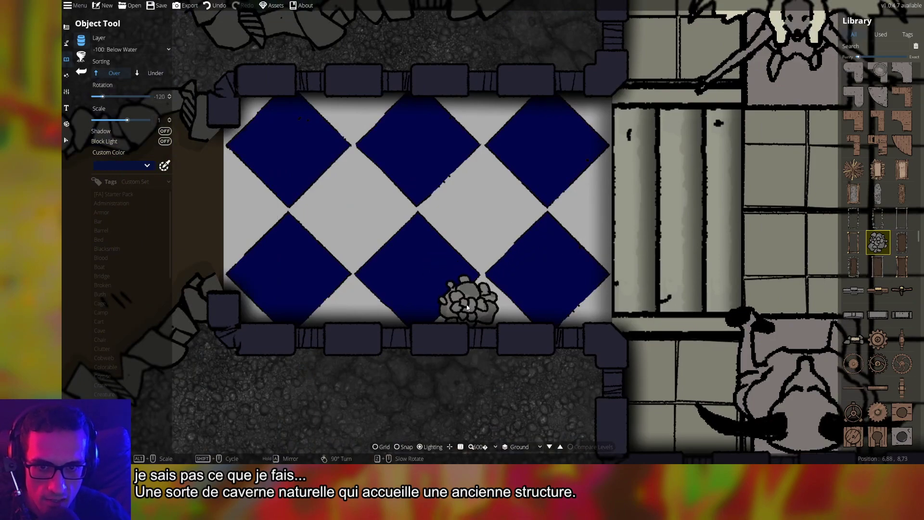
{"action": "left_click", "coordinate": [466, 307]}
{"action": "scroll", "coordinate": [289, 161], "scroll_direction": "up", "scroll_amount": 6}
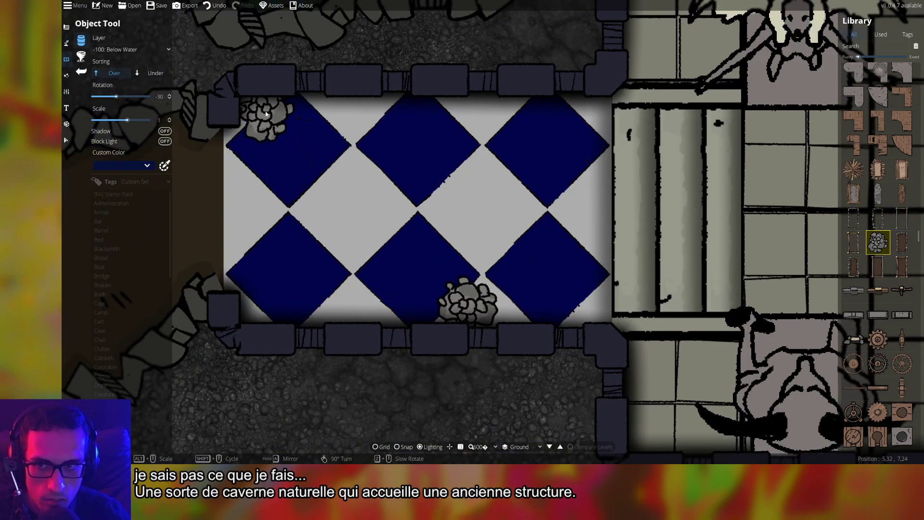
{"action": "scroll", "coordinate": [267, 114], "scroll_direction": "up", "scroll_amount": 3}
{"action": "left_click", "coordinate": [309, 110]}
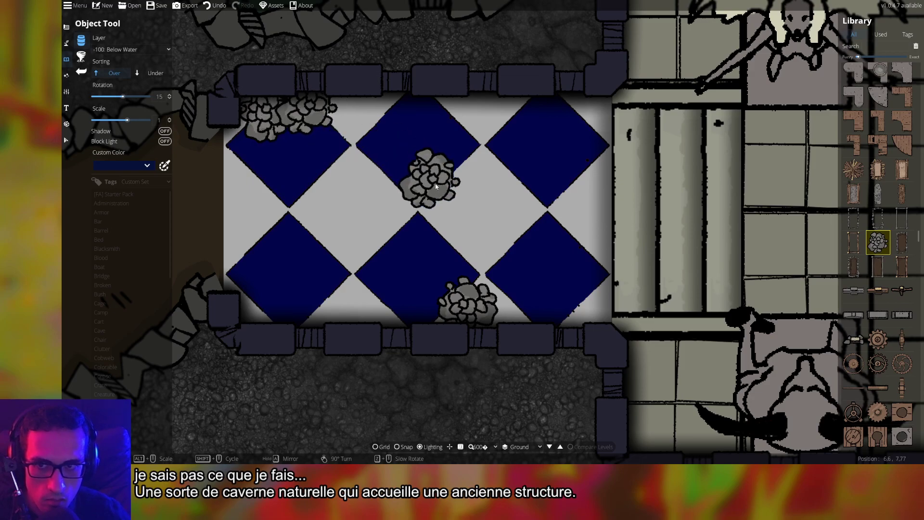
Place rock piles at 15 degrees around the lower and upper pillars of the checkered corridor's cave-side entrance
{"action": "scroll", "coordinate": [487, 204], "scroll_direction": "down", "scroll_amount": 4}
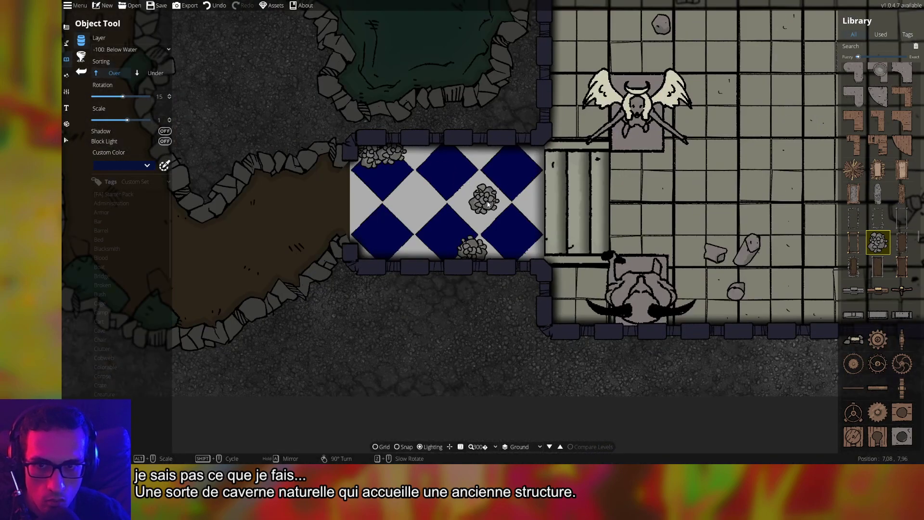
{"action": "scroll", "coordinate": [426, 206], "scroll_direction": "down", "scroll_amount": 4}
{"action": "scroll", "coordinate": [448, 221], "scroll_direction": "up", "scroll_amount": 4}
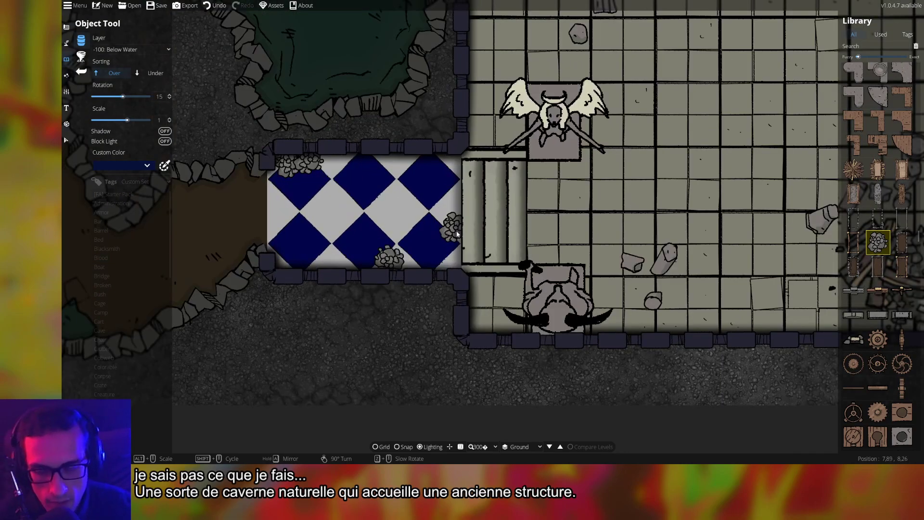
{"action": "scroll", "coordinate": [346, 257], "scroll_direction": "up", "scroll_amount": 5}
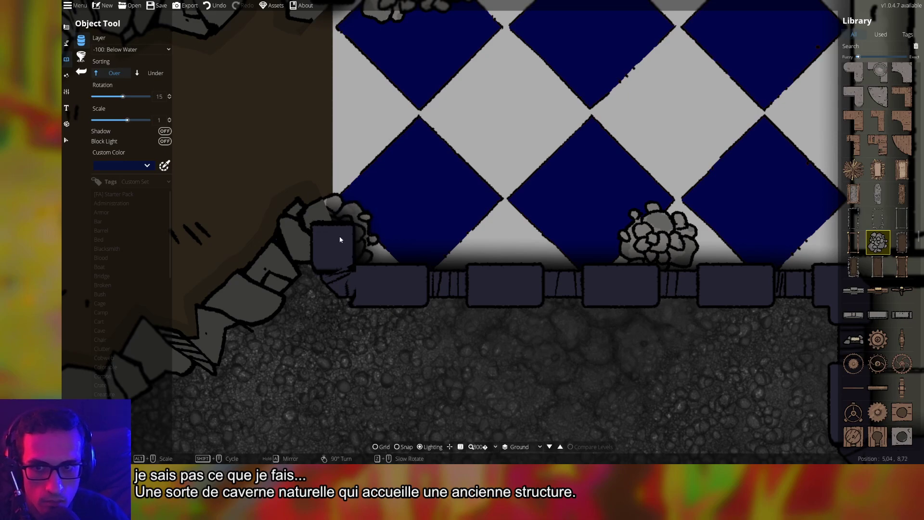
{"action": "scroll", "coordinate": [533, 315], "scroll_direction": "down", "scroll_amount": 3}
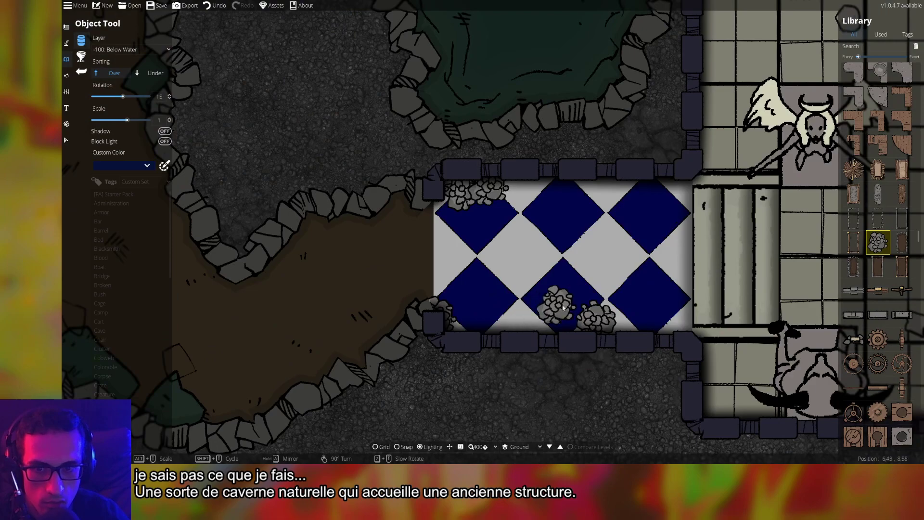
{"action": "scroll", "coordinate": [491, 312], "scroll_direction": "up", "scroll_amount": 3}
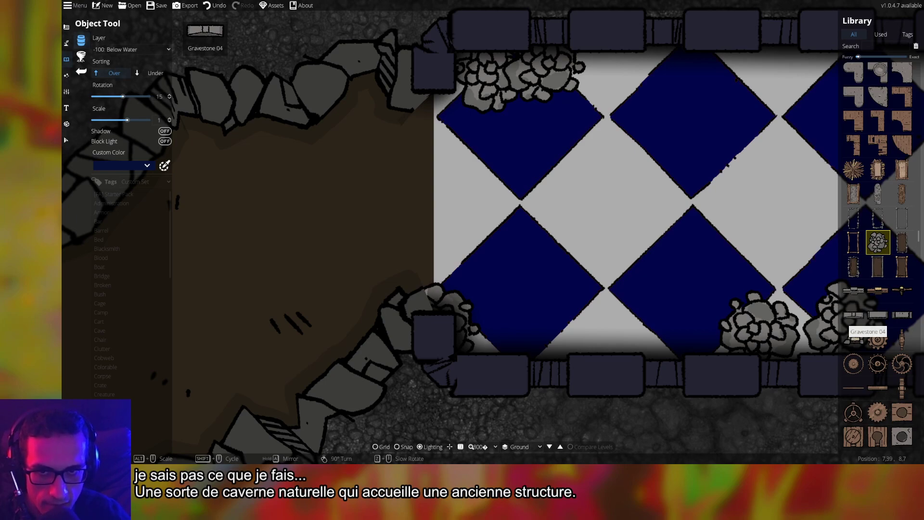
{"action": "key", "text": "w"}
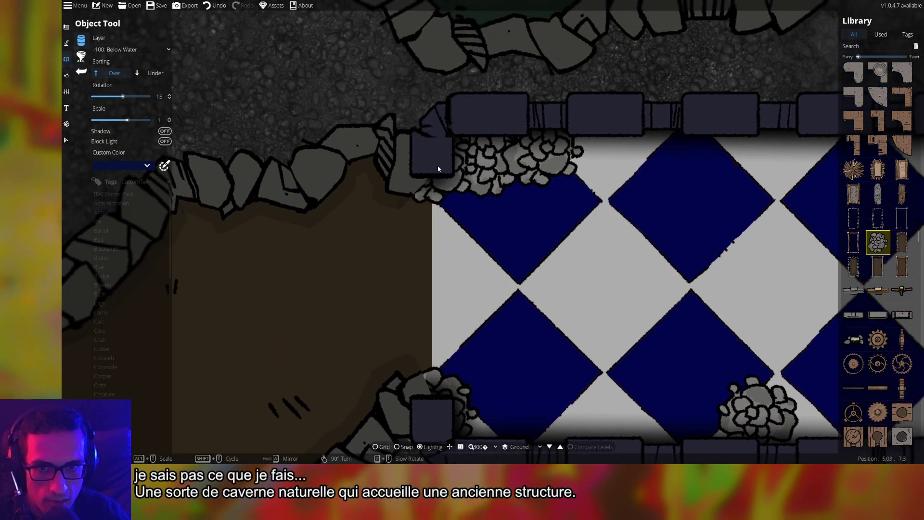
{"action": "scroll", "coordinate": [712, 221], "scroll_direction": "down", "scroll_amount": 5}
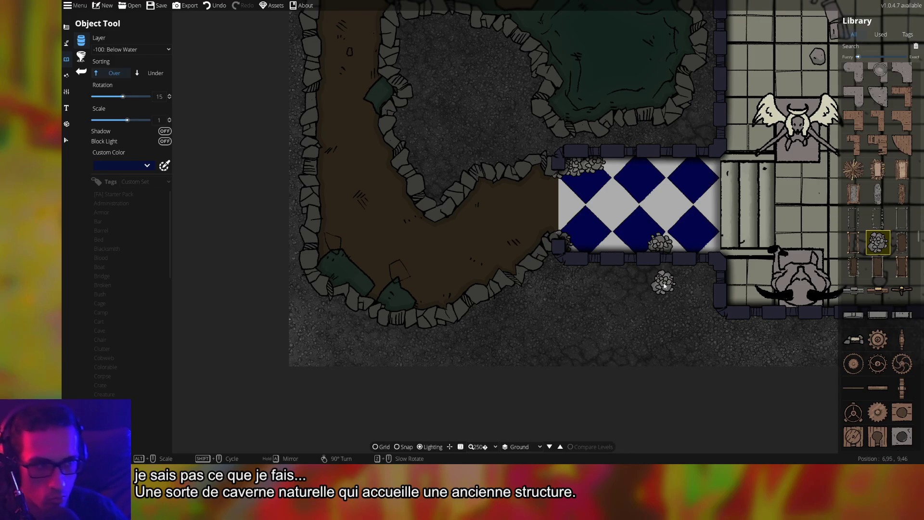
Search the library for "mushroom" and select the round blue mushroom object with white spots
{"action": "key", "text": "d"}
{"action": "key", "text": "w"}
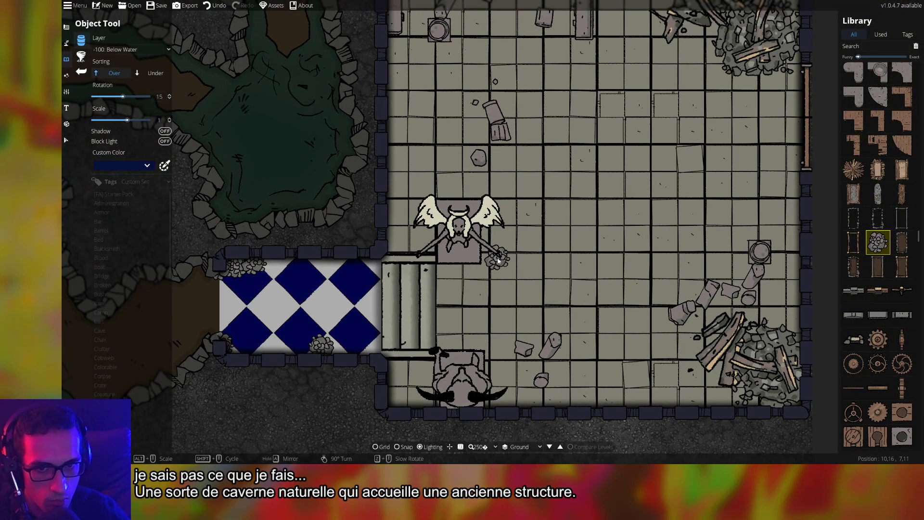
{"action": "key", "text": "a"}
{"action": "key", "text": "w"}
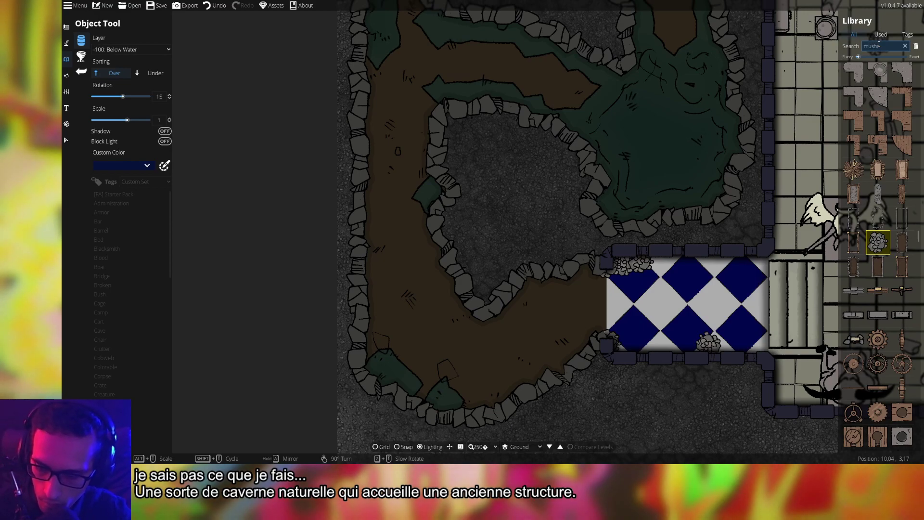
{"action": "type", "text": "m"}
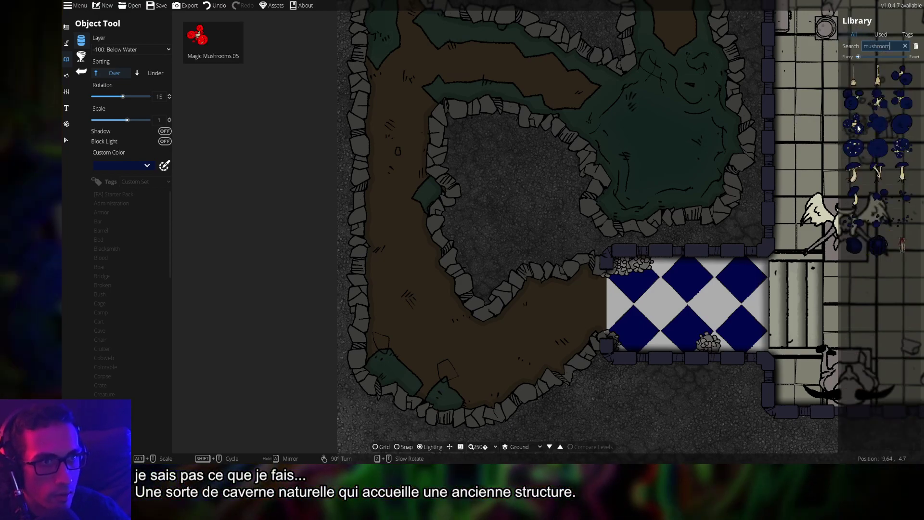
{"action": "left_click", "coordinate": [852, 154]}
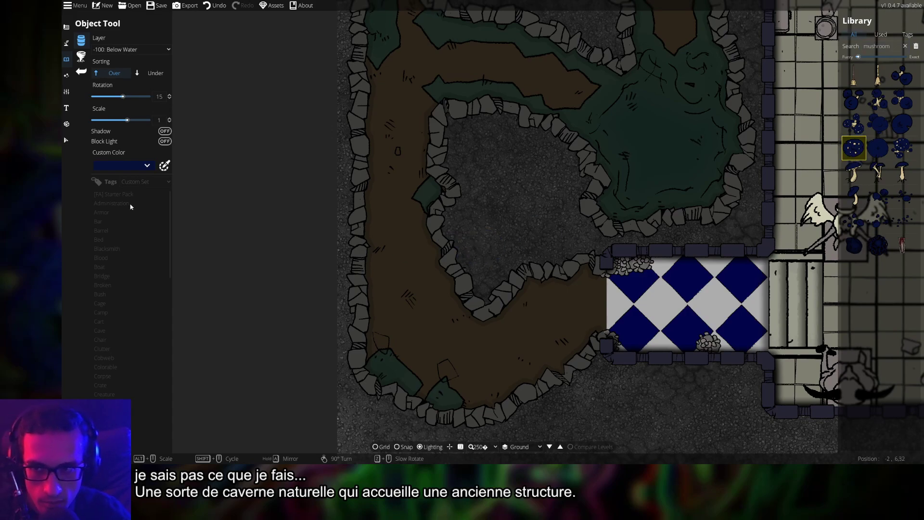
Try red, white and tan as the round spotted mushroom's custom color, previewing the tints over the cave floor
{"action": "left_click", "coordinate": [146, 166]}
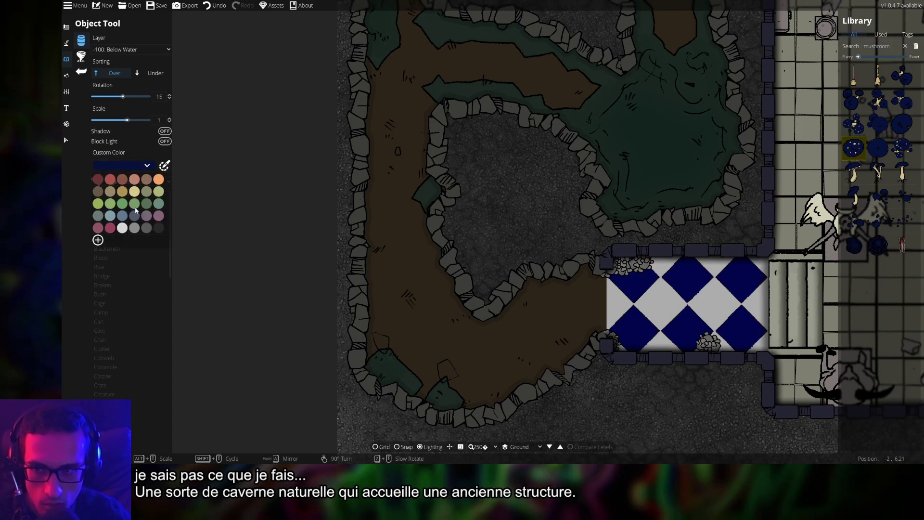
{"action": "left_click", "coordinate": [122, 183]}
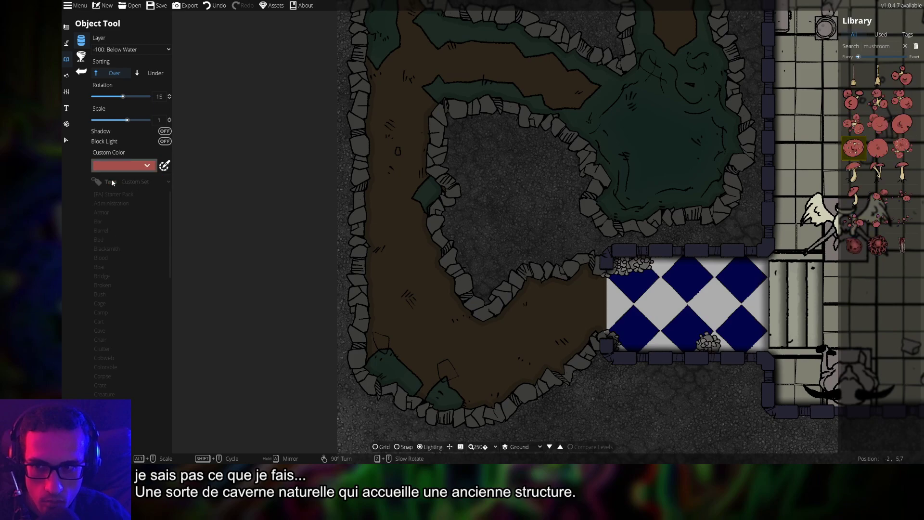
{"action": "left_click", "coordinate": [135, 169]}
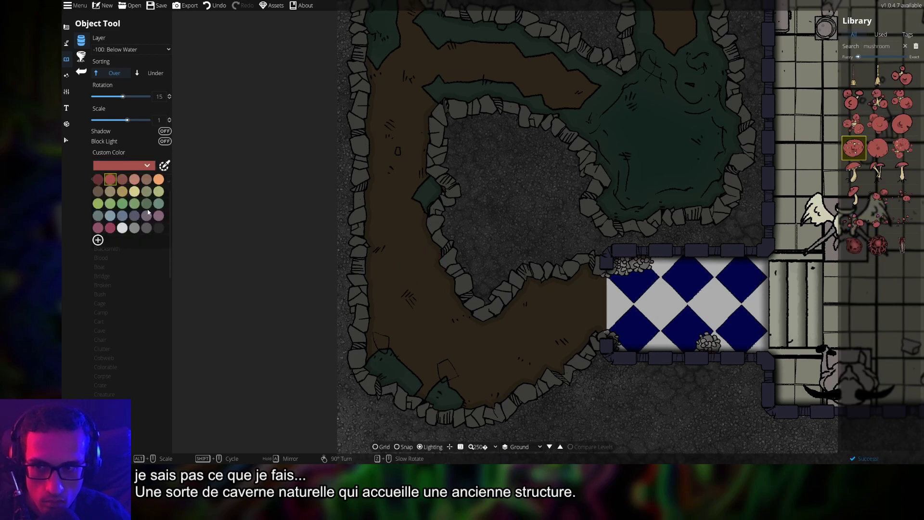
{"action": "left_click", "coordinate": [123, 228]}
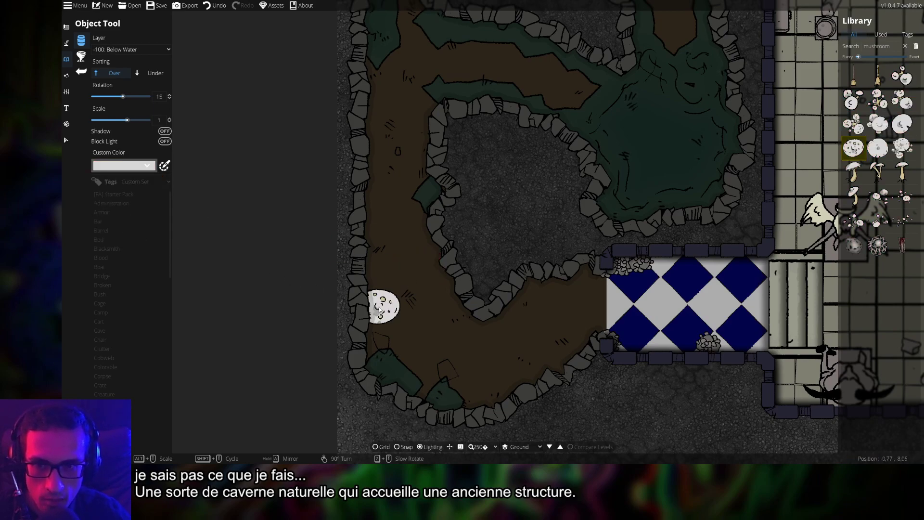
{"action": "left_click", "coordinate": [140, 168]}
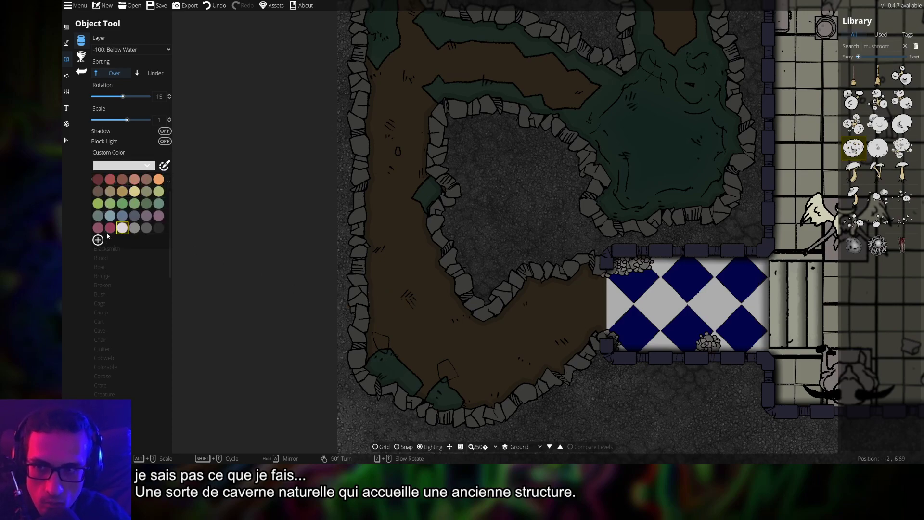
{"action": "left_click", "coordinate": [135, 192]}
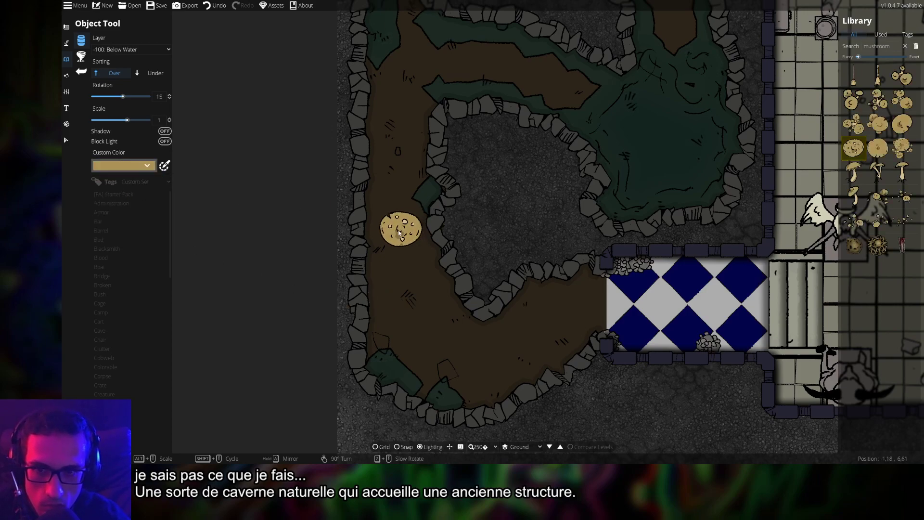
Set the mushroom's layer to 200: User Layer 2 and its sorting to Under
{"action": "left_click", "coordinate": [129, 50]}
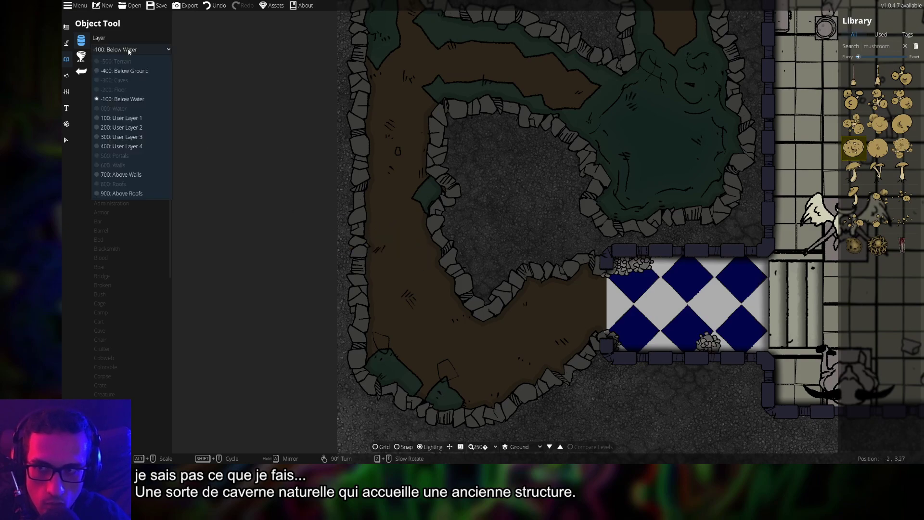
{"action": "left_click", "coordinate": [137, 128]}
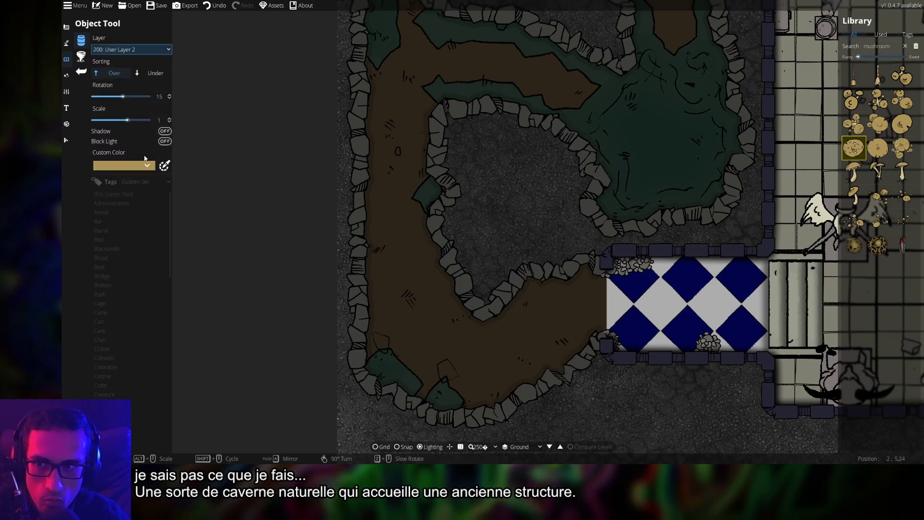
{"action": "left_click", "coordinate": [154, 73]}
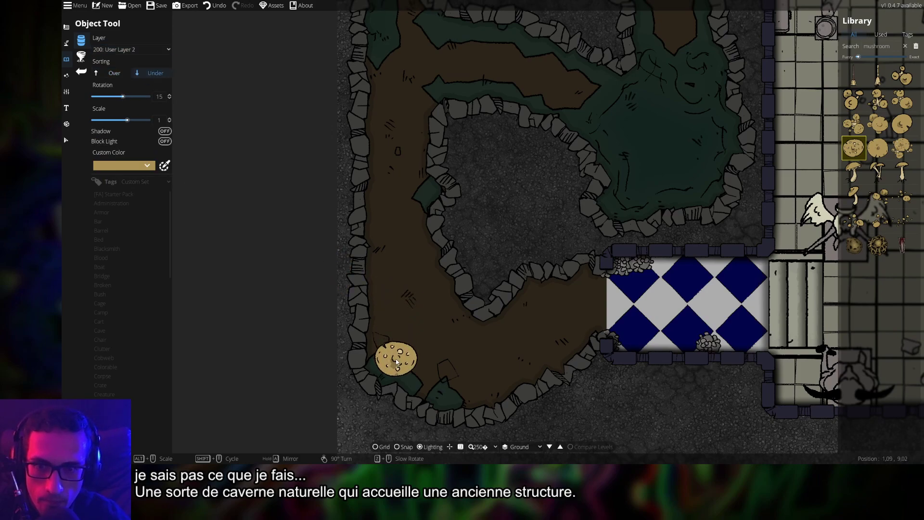
Try beige, slate grey, pale green and olive tints for the mushroom, comparing them against the cave floor
{"action": "left_click", "coordinate": [143, 169]}
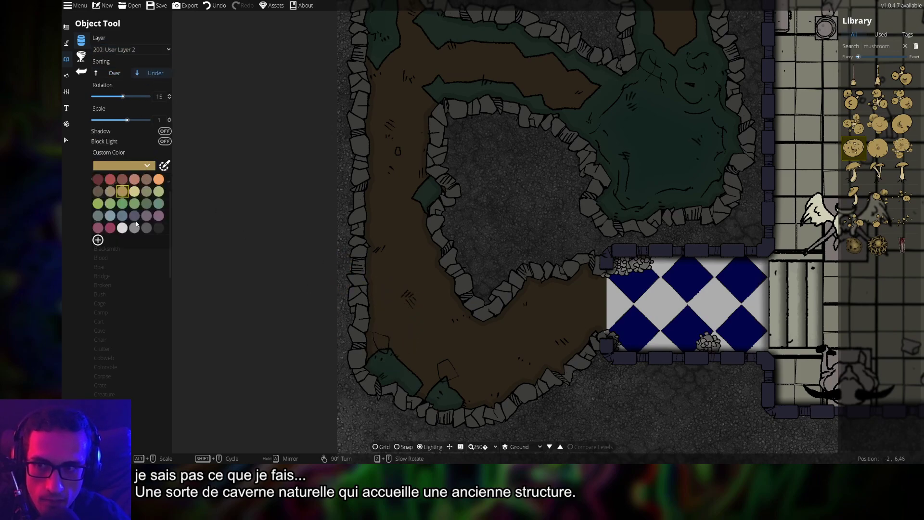
{"action": "left_click", "coordinate": [111, 192]}
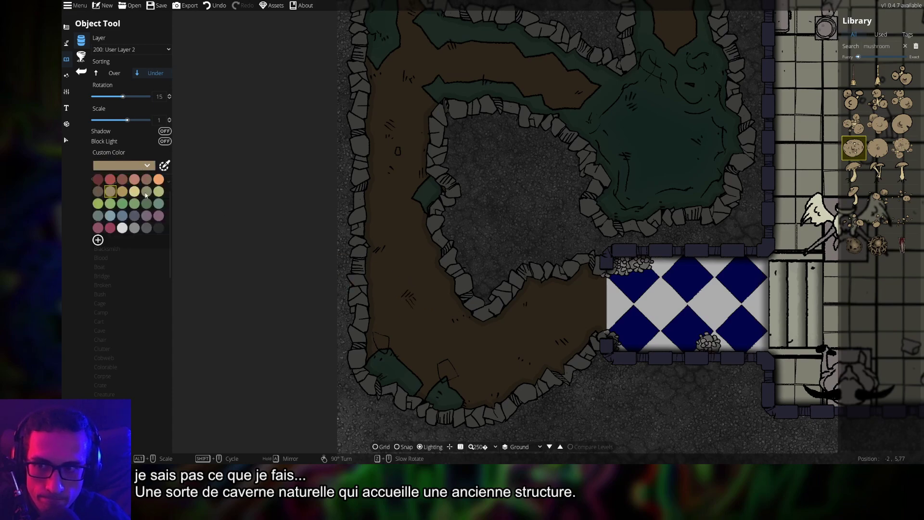
{"action": "left_click", "coordinate": [135, 216]}
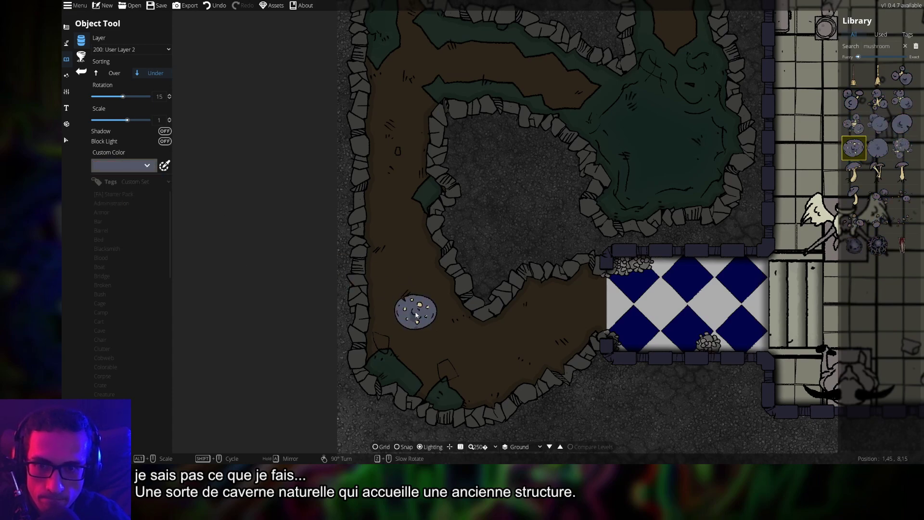
{"action": "left_click", "coordinate": [140, 169]}
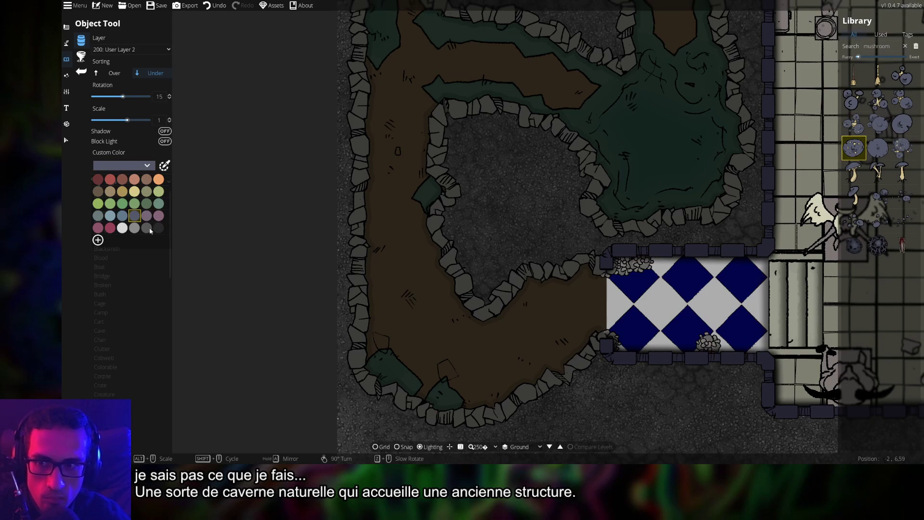
{"action": "left_click", "coordinate": [159, 192]}
{"action": "left_click", "coordinate": [128, 166]}
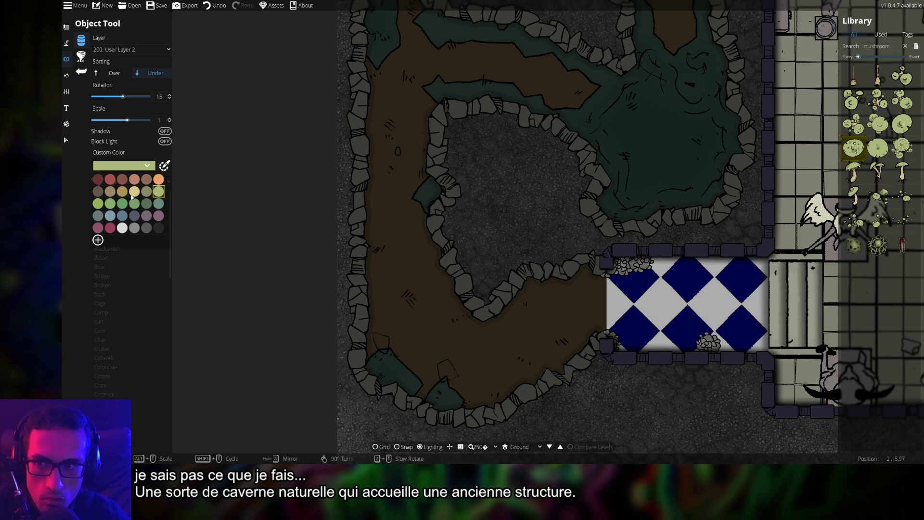
{"action": "left_click", "coordinate": [144, 193]}
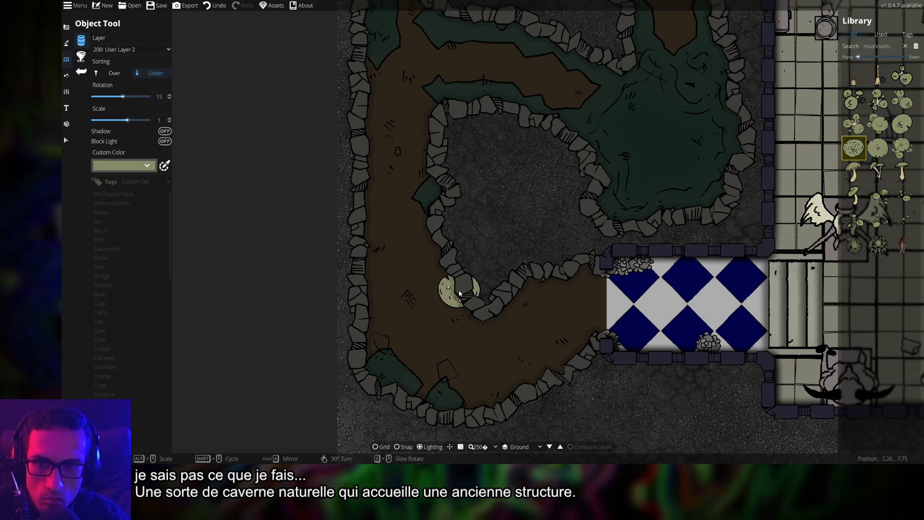
{"action": "left_click", "coordinate": [129, 167]}
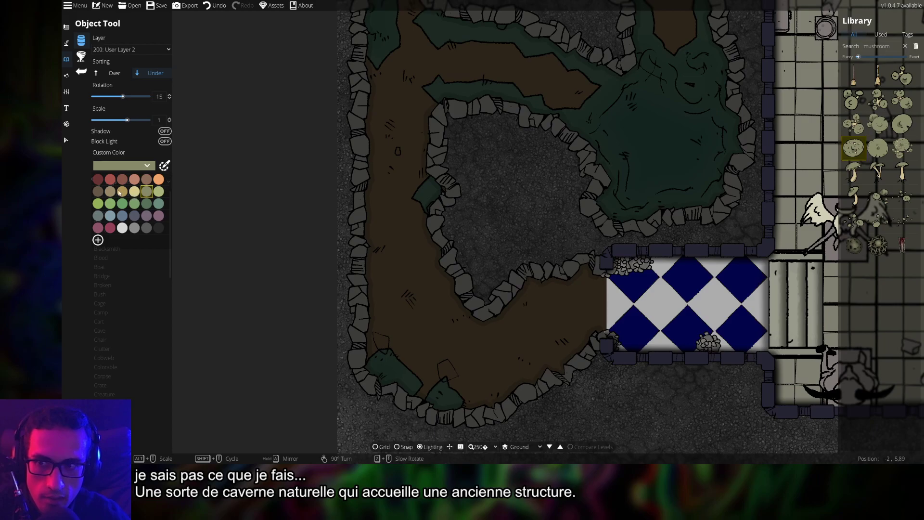
{"action": "left_click", "coordinate": [120, 192]}
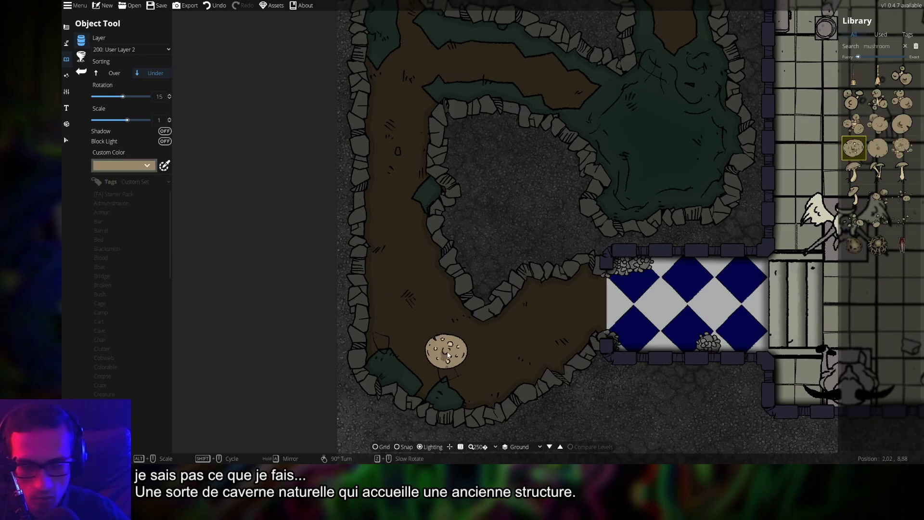
Compare a green tint in the northern cave passages, and set the mushroom's custom color to raspberry pink
{"action": "left_click_drag", "start_coordinate": [559, 327], "coordinate": [326, 275]}
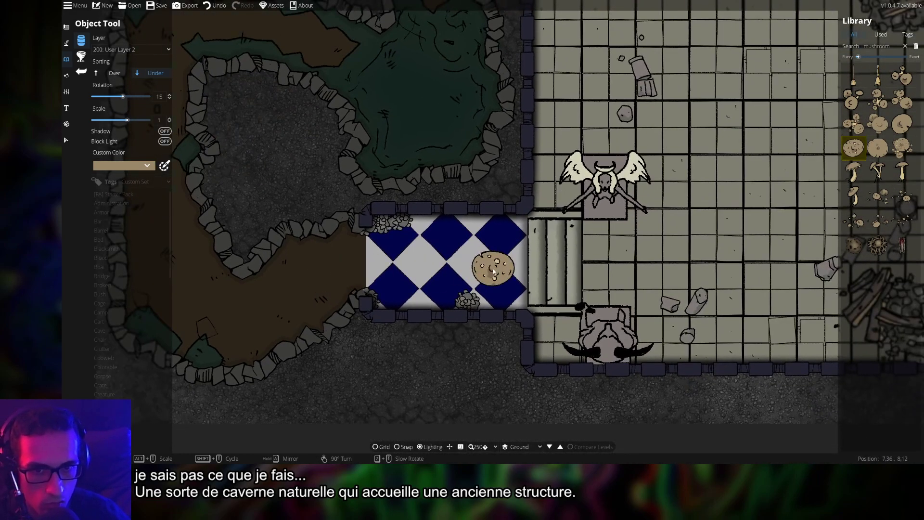
{"action": "left_click_drag", "start_coordinate": [540, 278], "coordinate": [541, 350]}
{"action": "left_click_drag", "start_coordinate": [470, 231], "coordinate": [536, 341]}
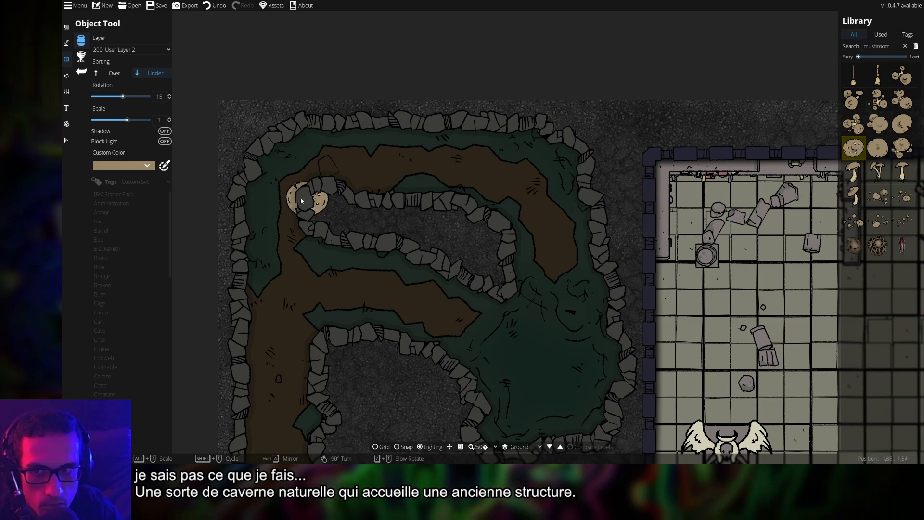
{"action": "left_click", "coordinate": [121, 166]}
{"action": "left_click", "coordinate": [135, 203]}
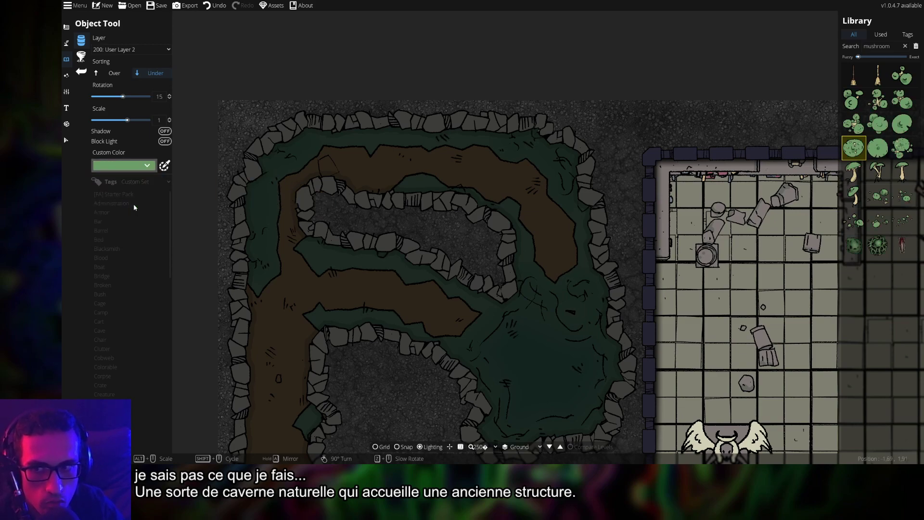
{"action": "scroll", "coordinate": [546, 252], "scroll_direction": "up", "scroll_amount": 3}
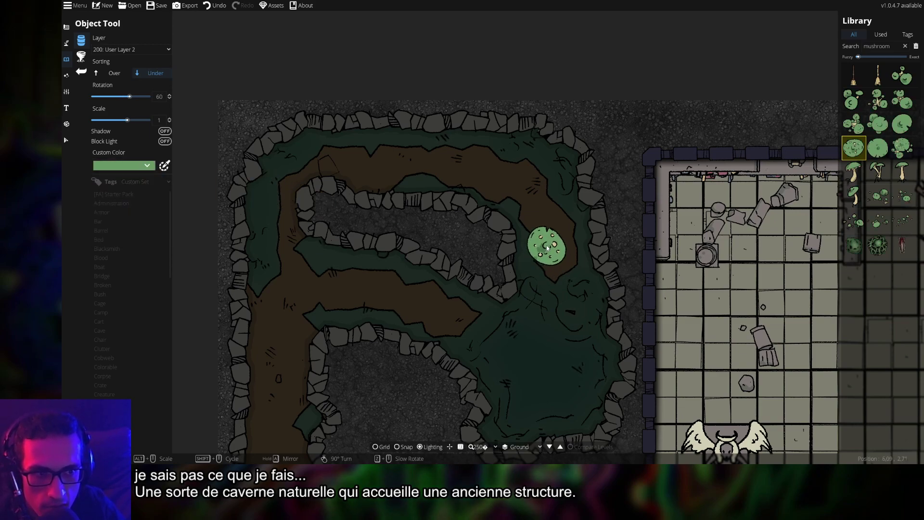
{"action": "left_click", "coordinate": [142, 164]}
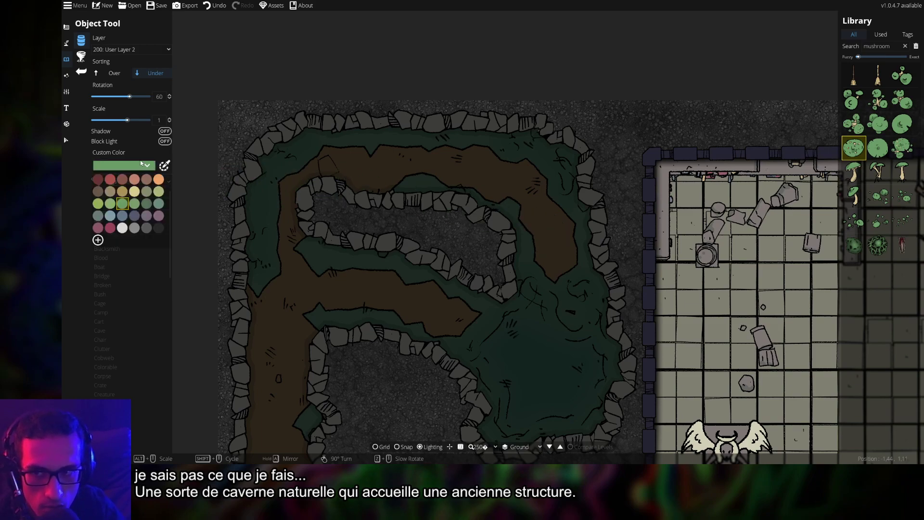
{"action": "left_click", "coordinate": [112, 229]}
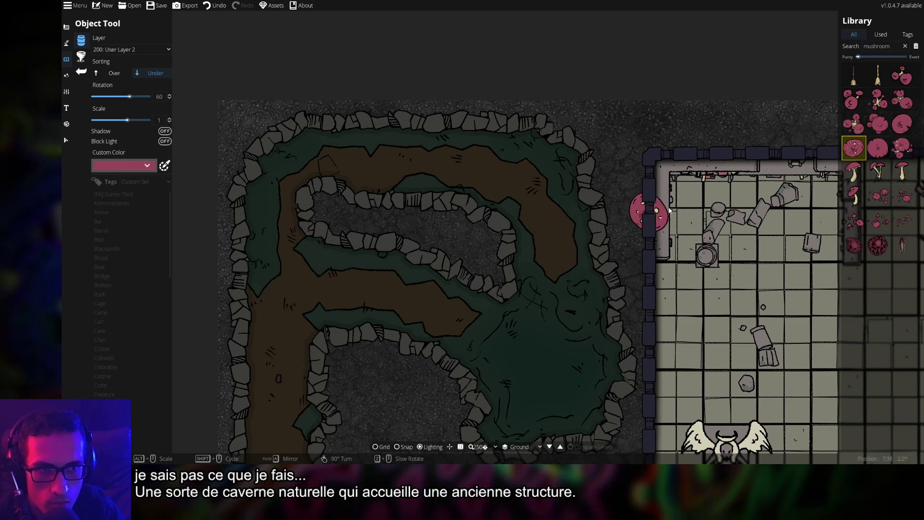
Preview other objects from the mushroom search on the map, including the spotted blob, the tendril ball, the bloody wrapped body and small mushroom clusters
{"action": "left_click", "coordinate": [854, 246]}
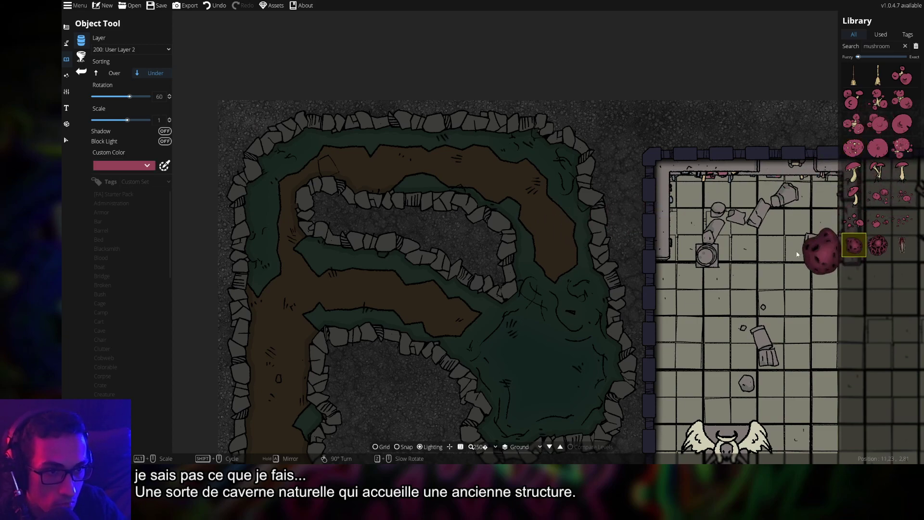
{"action": "left_click", "coordinate": [878, 246]}
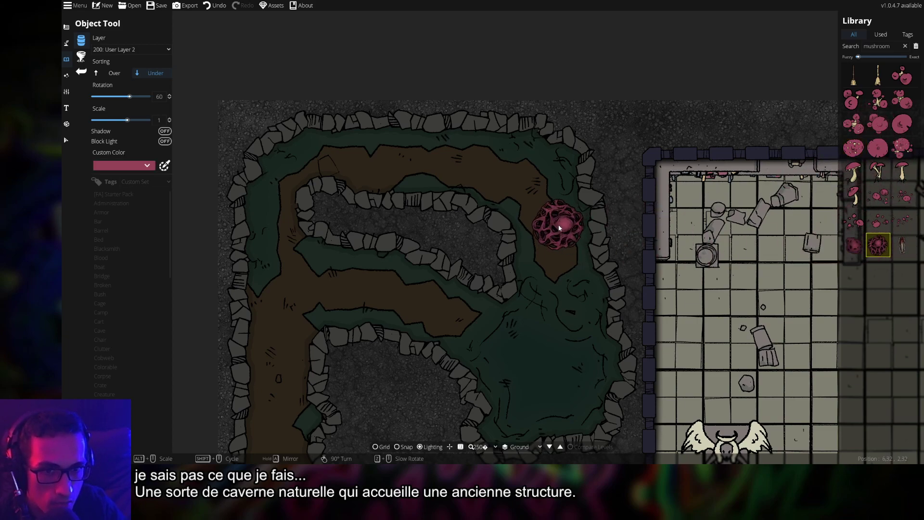
{"action": "left_click", "coordinate": [901, 245]}
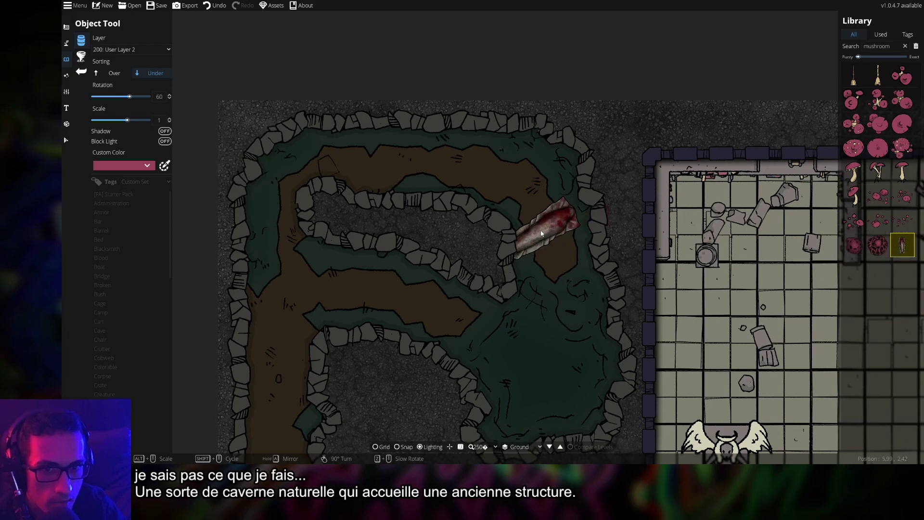
{"action": "scroll", "coordinate": [541, 234], "scroll_direction": "down", "scroll_amount": 7}
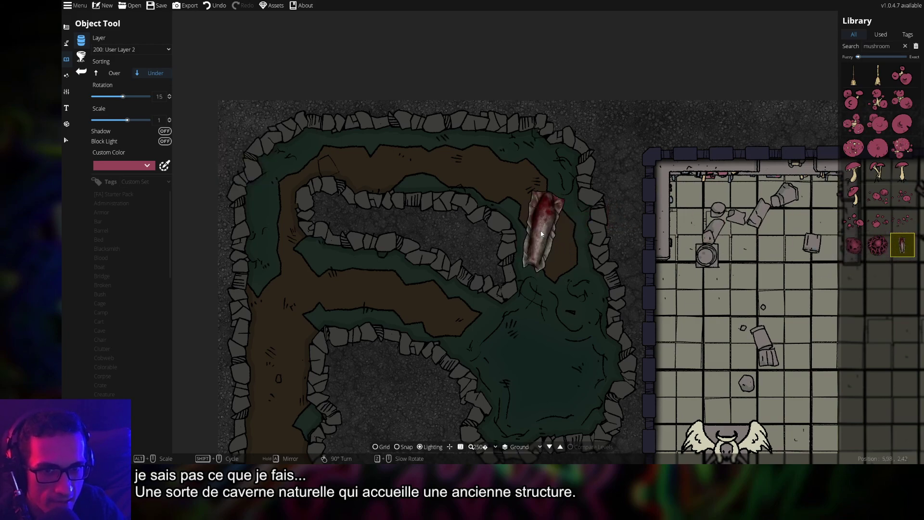
{"action": "left_click", "coordinate": [895, 221]}
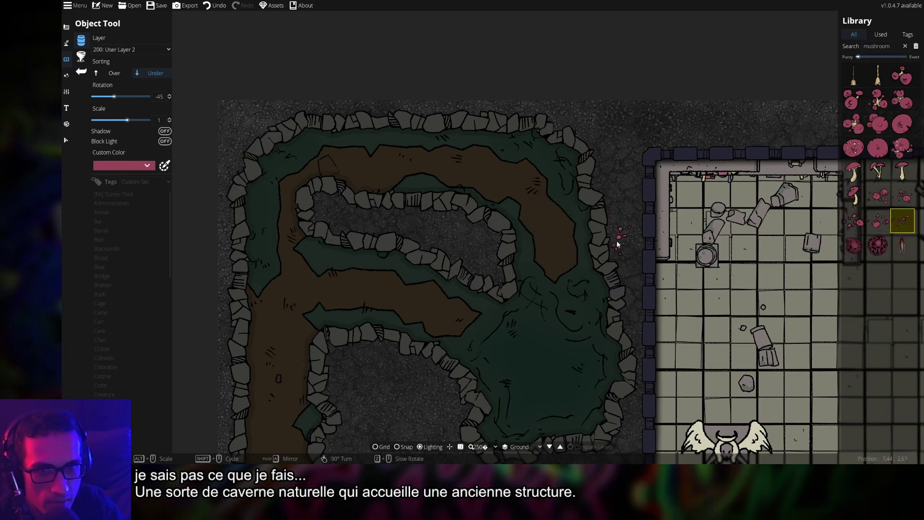
{"action": "left_click", "coordinate": [882, 194]}
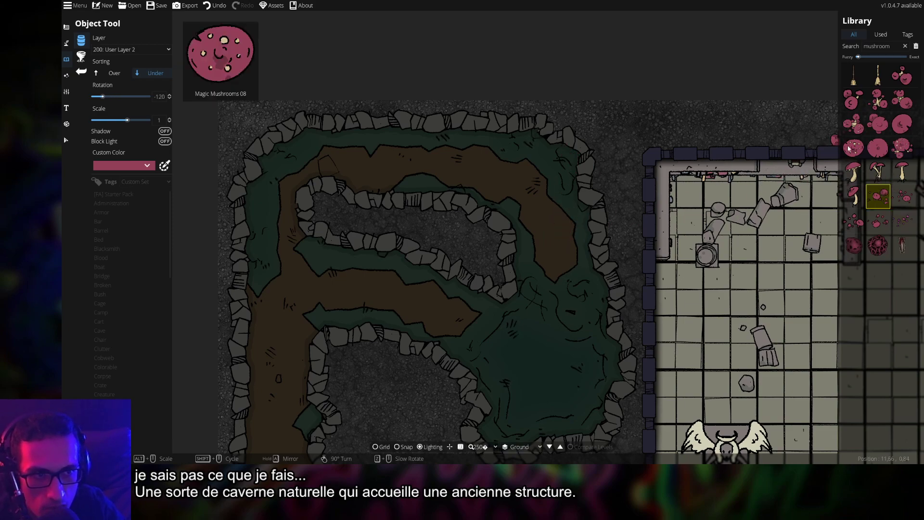
{"action": "left_click", "coordinate": [901, 147]}
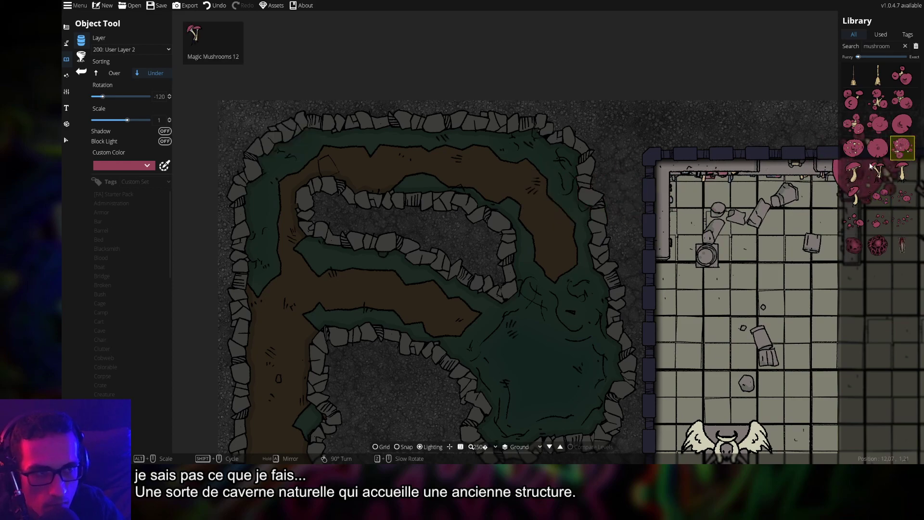
Place the small pink mushroom cluster in the cave's northeast corner and, at -15 degrees, beside the upper passage's inner rock wall
{"action": "left_click", "coordinate": [878, 99]}
{"action": "scroll", "coordinate": [560, 179], "scroll_direction": "up", "scroll_amount": 5}
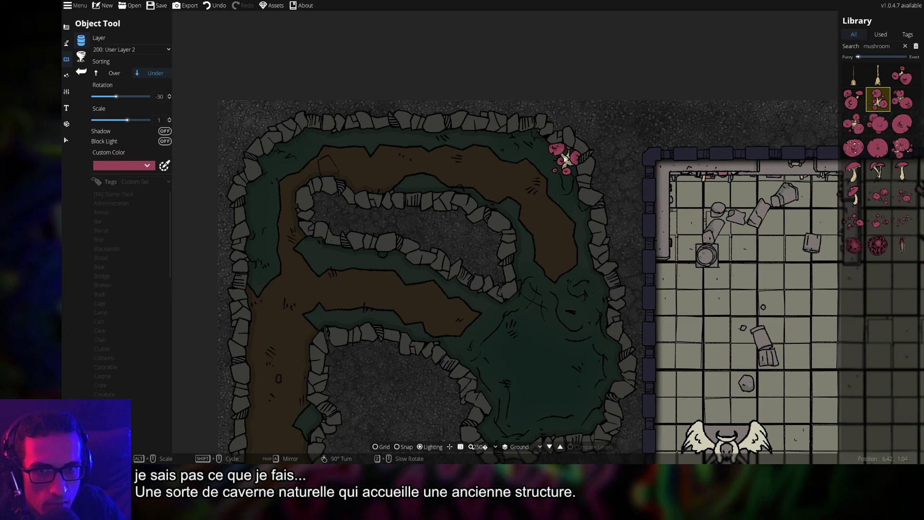
{"action": "scroll", "coordinate": [564, 160], "scroll_direction": "up", "scroll_amount": 11}
{"action": "scroll", "coordinate": [569, 155], "scroll_direction": "up", "scroll_amount": 2}
{"action": "left_click", "coordinate": [563, 162]}
{"action": "scroll", "coordinate": [423, 188], "scroll_direction": "up", "scroll_amount": 8}
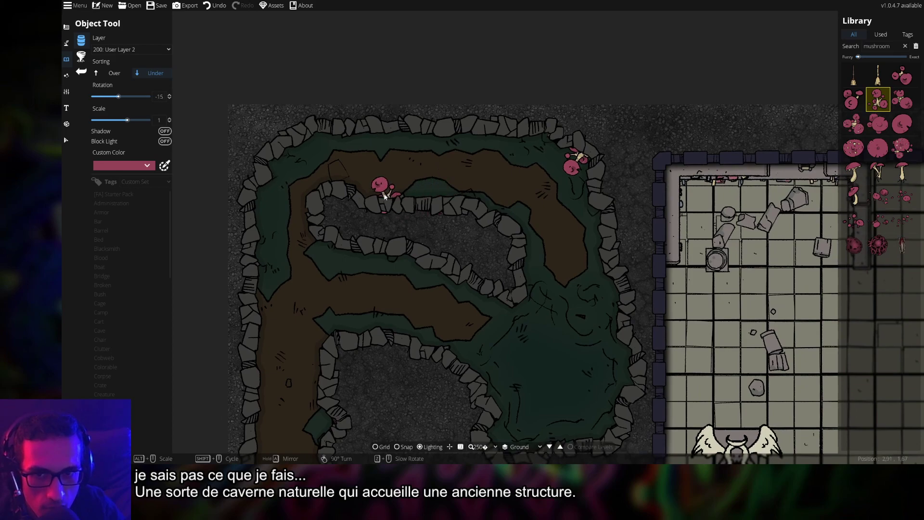
{"action": "left_click", "coordinate": [376, 185]}
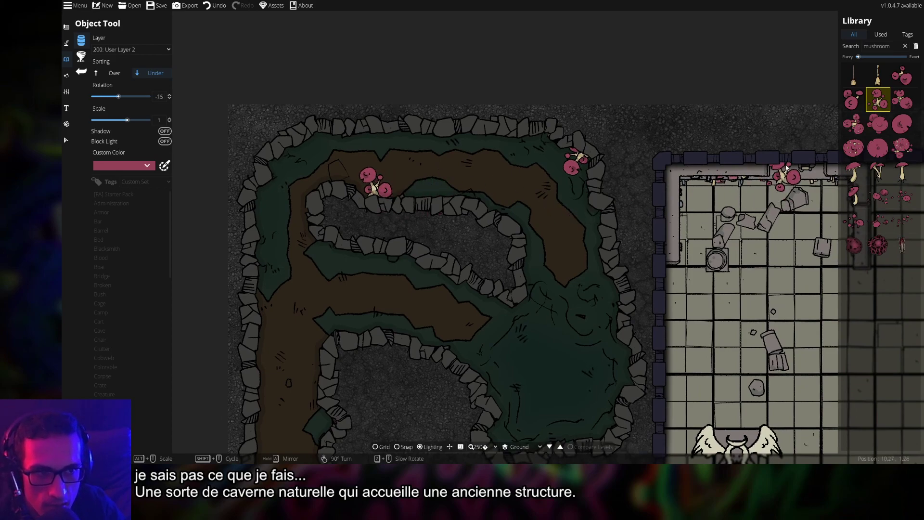
Place the larger three-cap pink mushroom cluster on the cave's upper passage at -15 degrees and 0.7 scale
{"action": "left_click", "coordinate": [854, 124]}
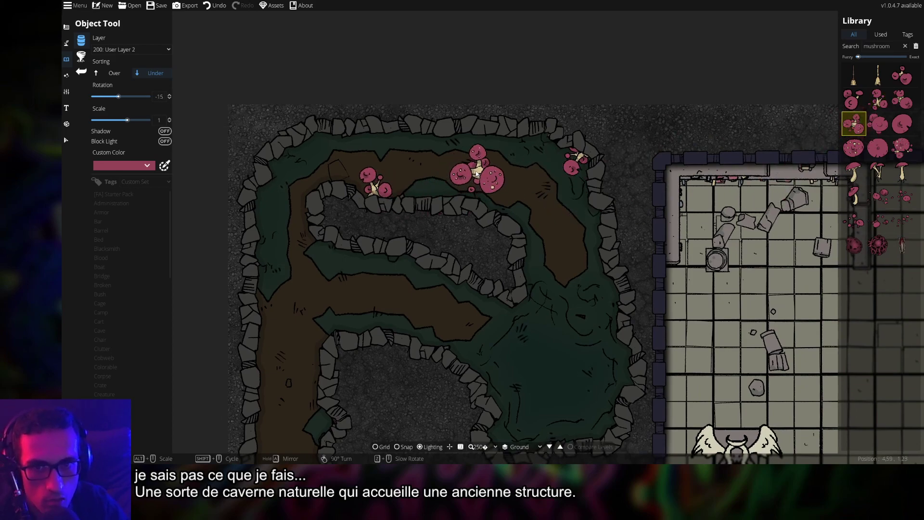
{"action": "scroll", "coordinate": [476, 171], "scroll_direction": "down", "scroll_amount": 1}
{"action": "scroll", "coordinate": [484, 168], "scroll_direction": "down", "scroll_amount": 3}
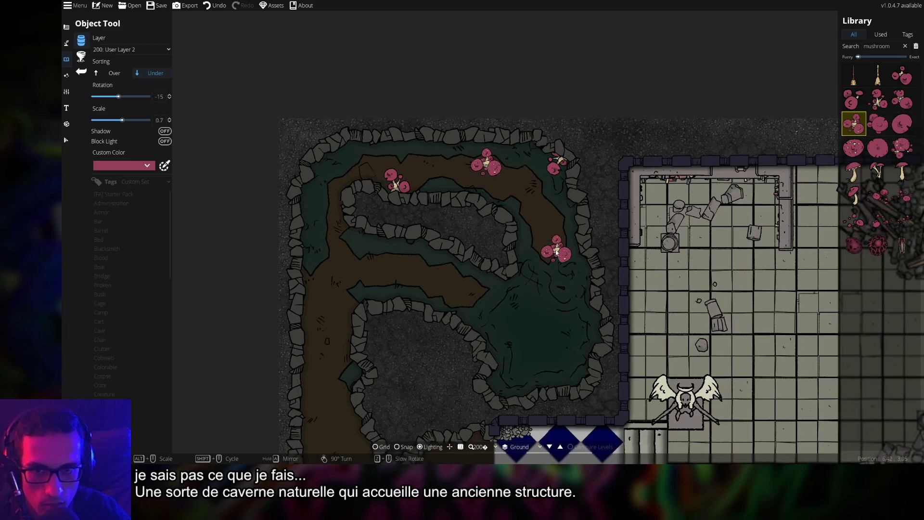
Set the mushroom color to slate blue and place the three-cap cluster on the green patch in the cave's southwest corner
{"action": "key", "text": "a"}
{"action": "key", "text": "s"}
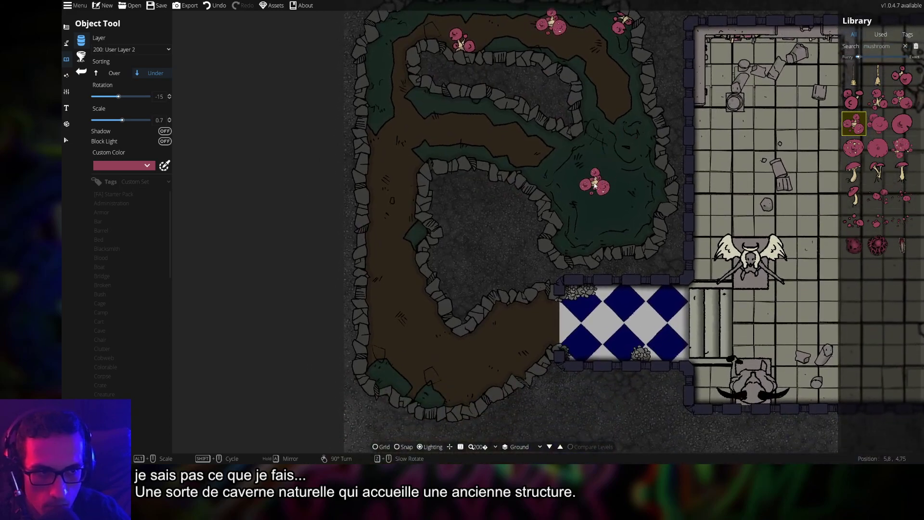
{"action": "key", "text": "w"}
{"action": "key", "text": "a"}
{"action": "left_click", "coordinate": [129, 164]}
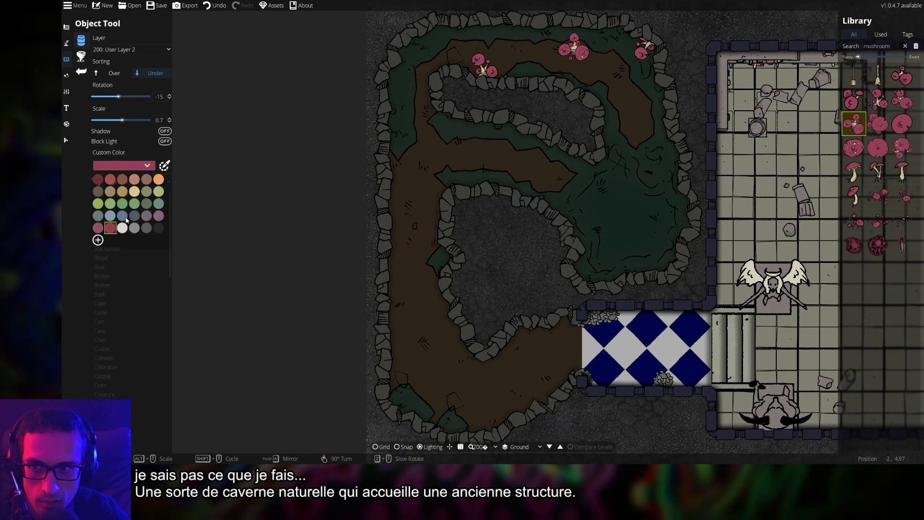
{"action": "left_click", "coordinate": [135, 215]}
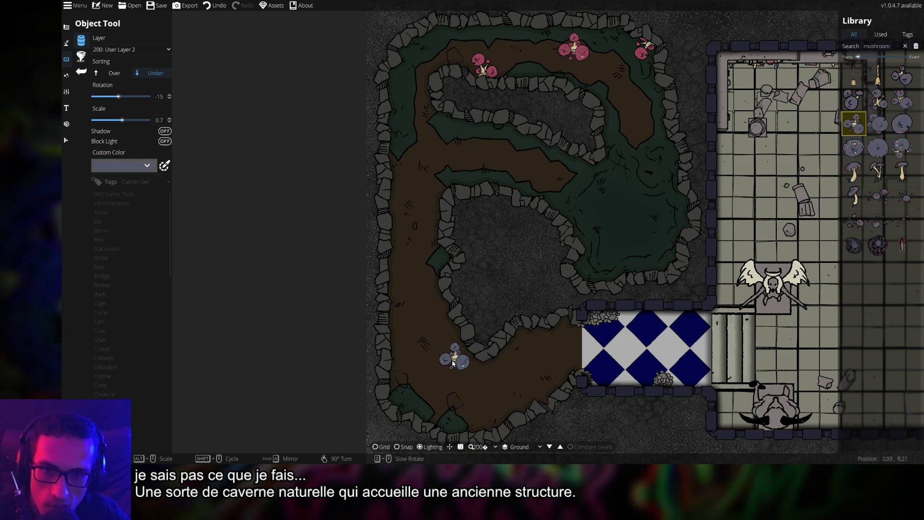
{"action": "key", "text": "d"}
{"action": "key", "text": "s"}
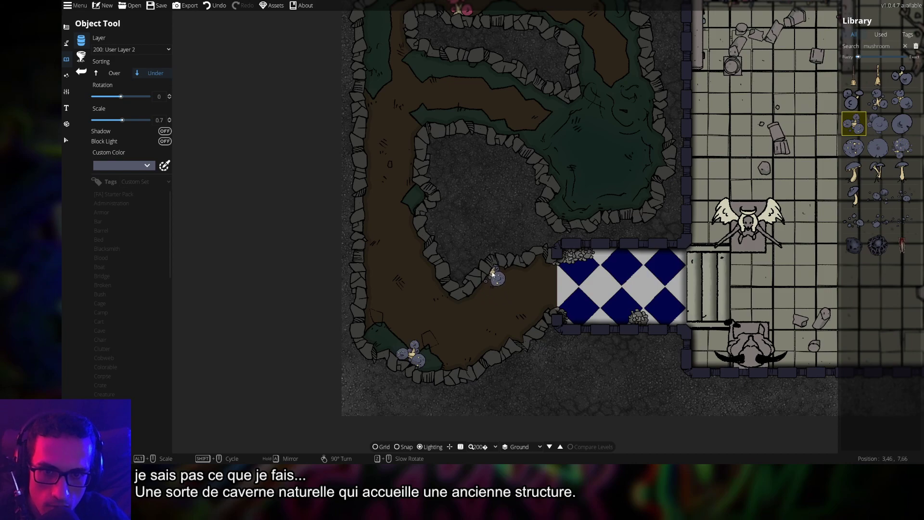
Place a single long-stemmed mushroom at -15 degrees along the cave's south wall and surround its base with small mushroom clusters
{"action": "left_click", "coordinate": [853, 172]}
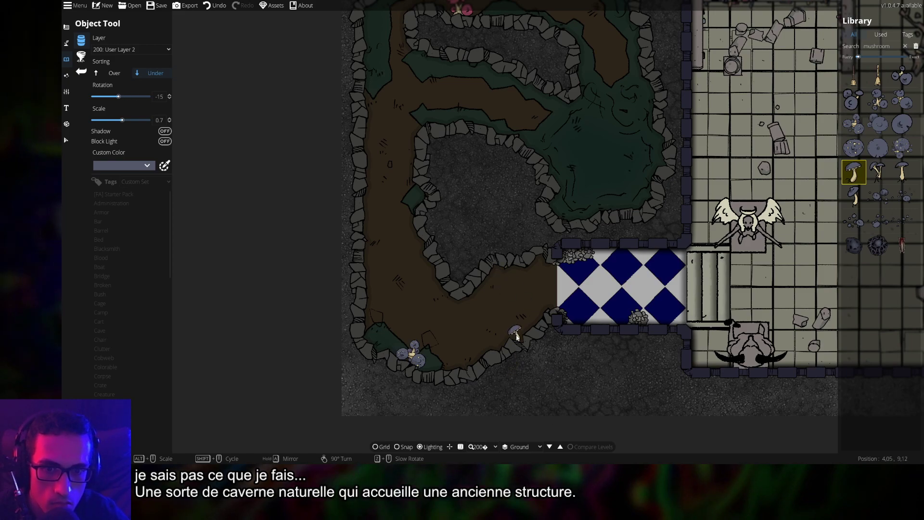
{"action": "mouse_move", "coordinate": [886, 131]}
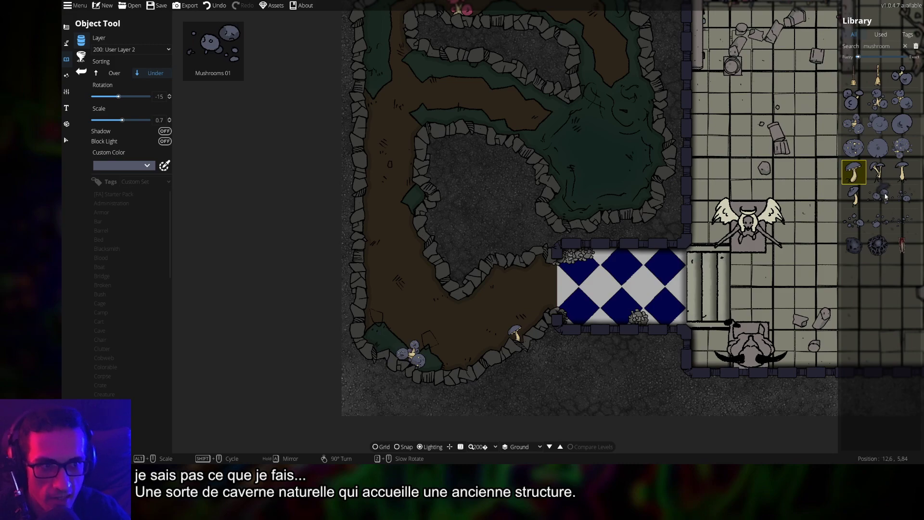
{"action": "left_click", "coordinate": [902, 76]}
{"action": "scroll", "coordinate": [452, 300], "scroll_direction": "up", "scroll_amount": 1}
{"action": "scroll", "coordinate": [452, 300], "scroll_direction": "up", "scroll_amount": 5}
{"action": "scroll", "coordinate": [484, 316], "scroll_direction": "up", "scroll_amount": 2}
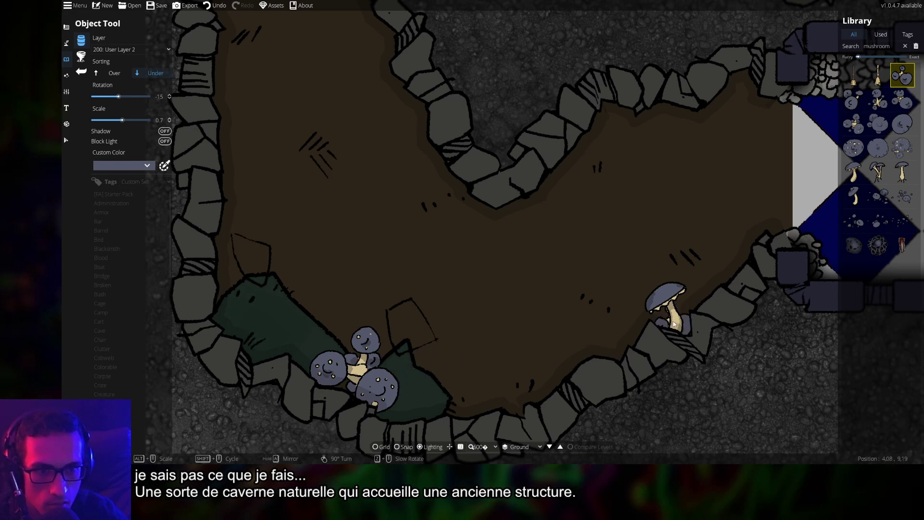
{"action": "scroll", "coordinate": [690, 308], "scroll_direction": "down", "scroll_amount": 5}
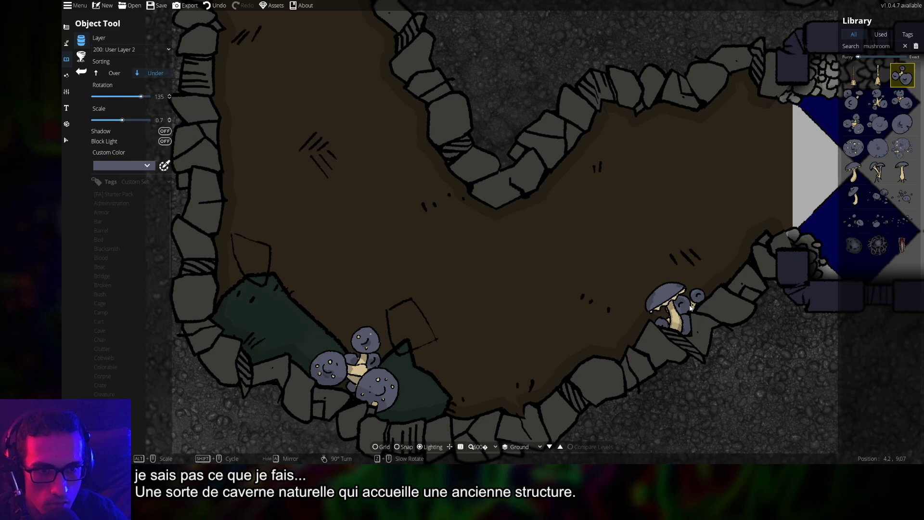
{"action": "scroll", "coordinate": [657, 323], "scroll_direction": "up", "scroll_amount": 4}
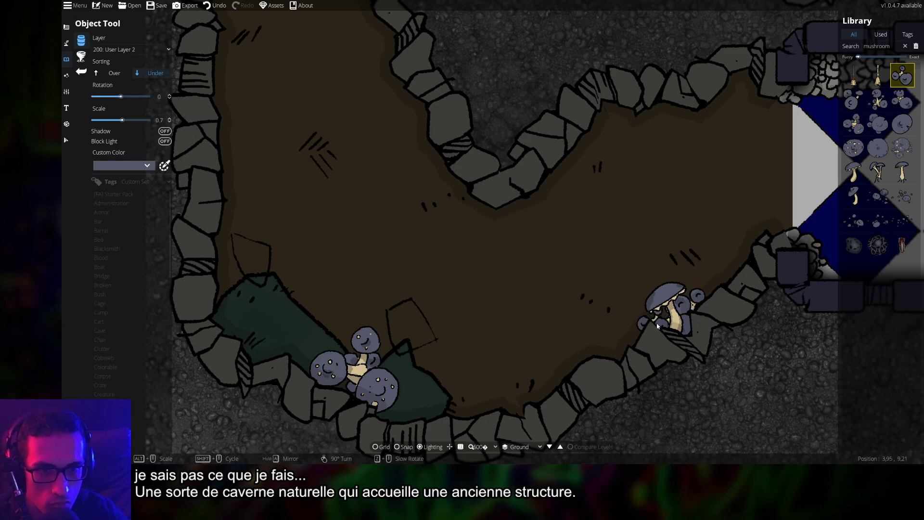
Place a rotated small mushroom cluster against the inner rock wall of the southern passage, west of the checkered corridor
{"action": "scroll", "coordinate": [753, 462], "scroll_direction": "down", "scroll_amount": 6}
{"action": "key", "text": "w"}
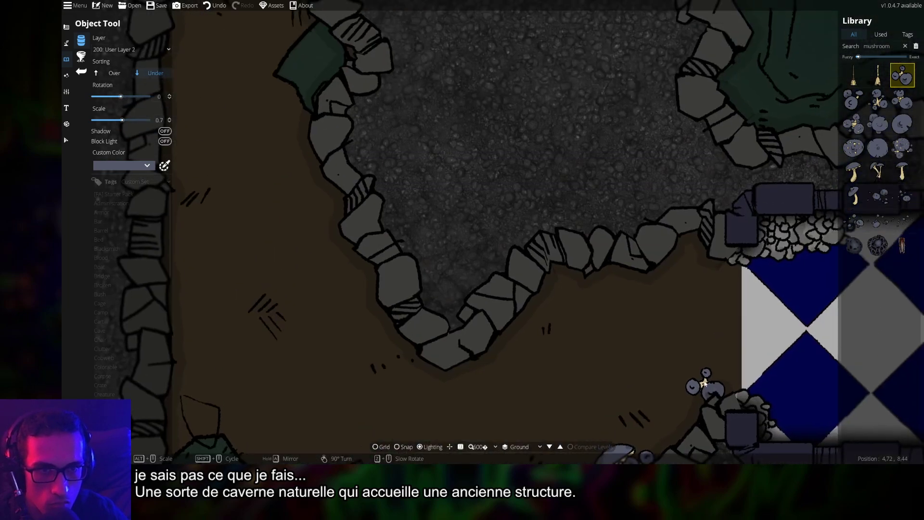
{"action": "scroll", "coordinate": [550, 274], "scroll_direction": "down", "scroll_amount": 2}
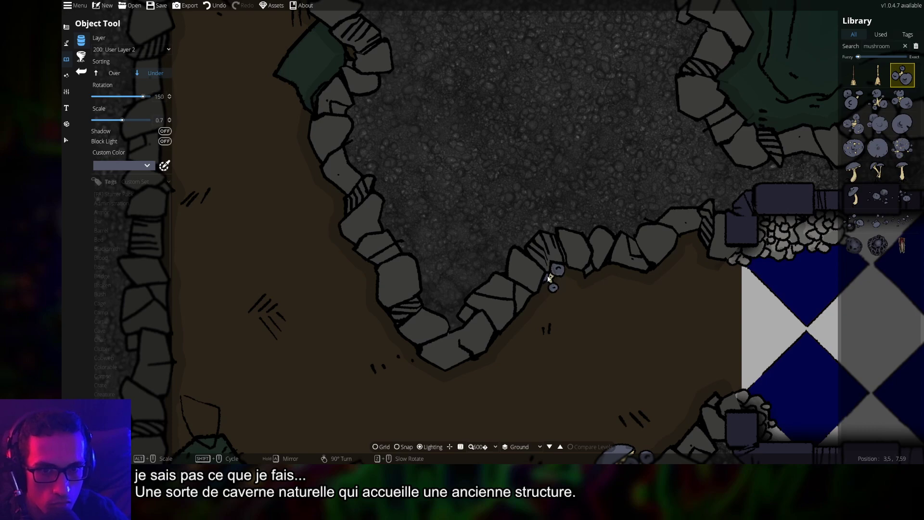
{"action": "scroll", "coordinate": [549, 276], "scroll_direction": "down", "scroll_amount": 2}
{"action": "left_click", "coordinate": [550, 272]}
{"action": "key", "text": "d"}
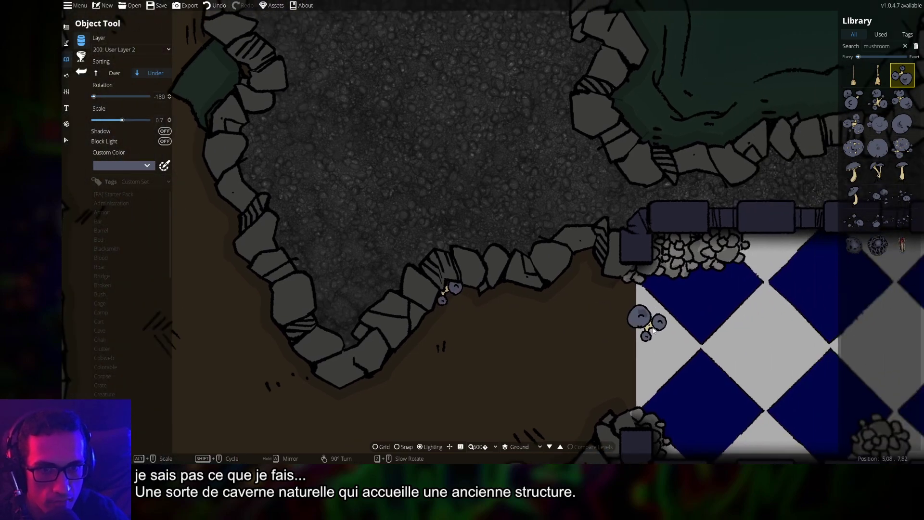
Try the Mushrooms 01 patch at 105 degrees against the rock wall beside the checkered corridor's entrance, and undo it
{"action": "scroll", "coordinate": [587, 276], "scroll_direction": "down", "scroll_amount": 3}
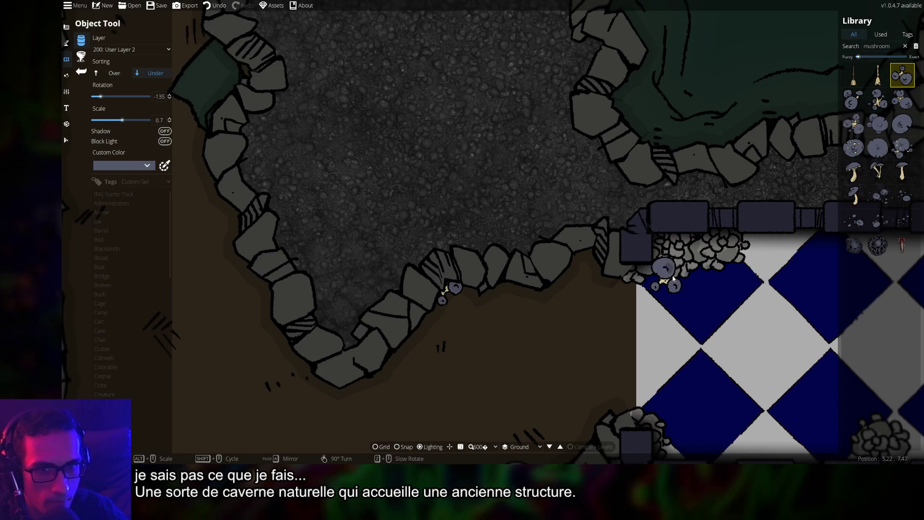
{"action": "left_click", "coordinate": [876, 195]}
{"action": "scroll", "coordinate": [581, 281], "scroll_direction": "down", "scroll_amount": 14}
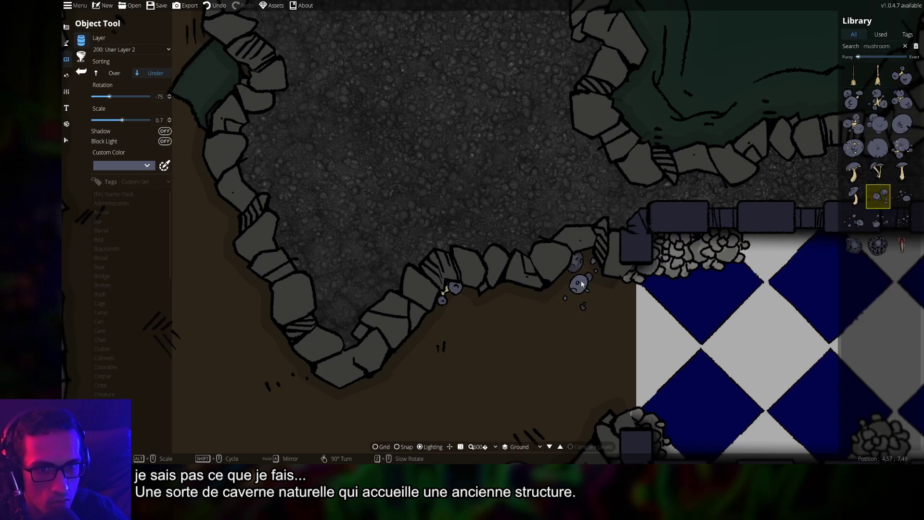
{"action": "scroll", "coordinate": [587, 264], "scroll_direction": "down", "scroll_amount": 2}
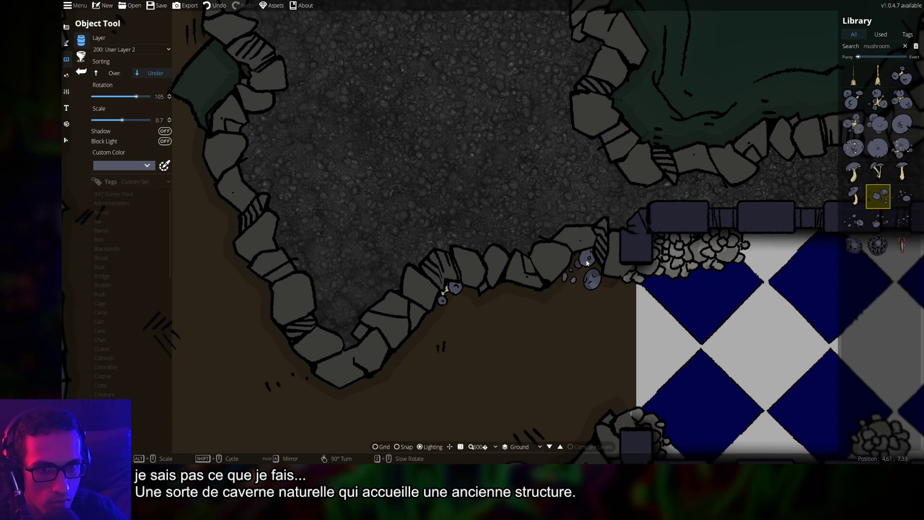
{"action": "left_click", "coordinate": [587, 262]}
{"action": "key", "text": "ctrl+z"}
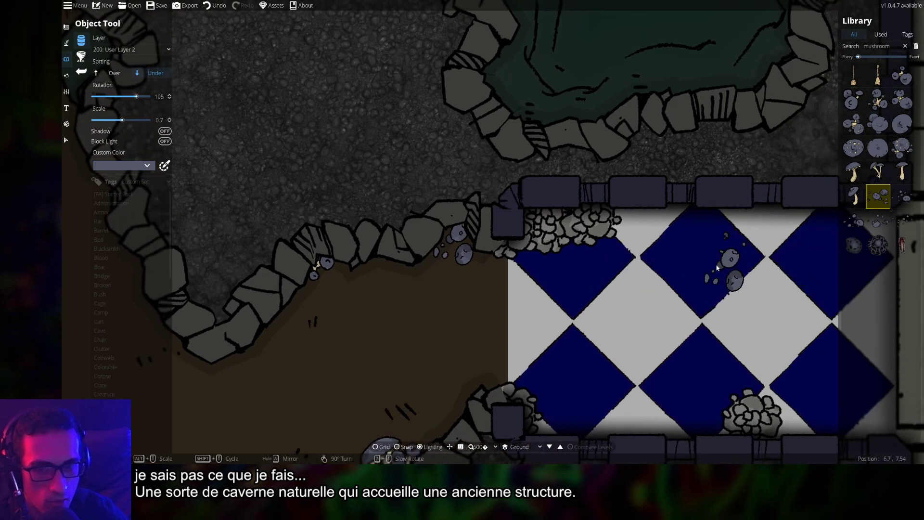
Place the tiny Mushrooms 03 patch against the rock wall just before the checkered corridor
{"action": "left_click", "coordinate": [902, 196]}
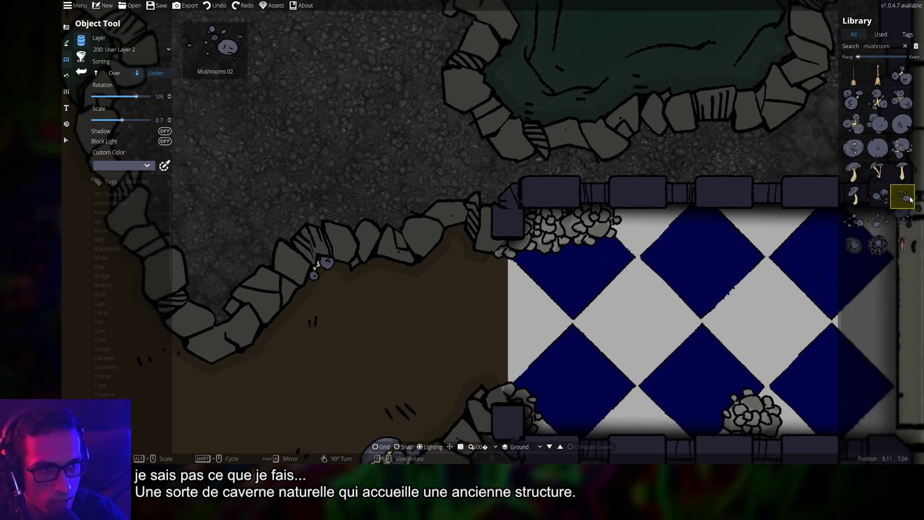
{"action": "scroll", "coordinate": [452, 268], "scroll_direction": "down", "scroll_amount": 1, "text": "shift"}
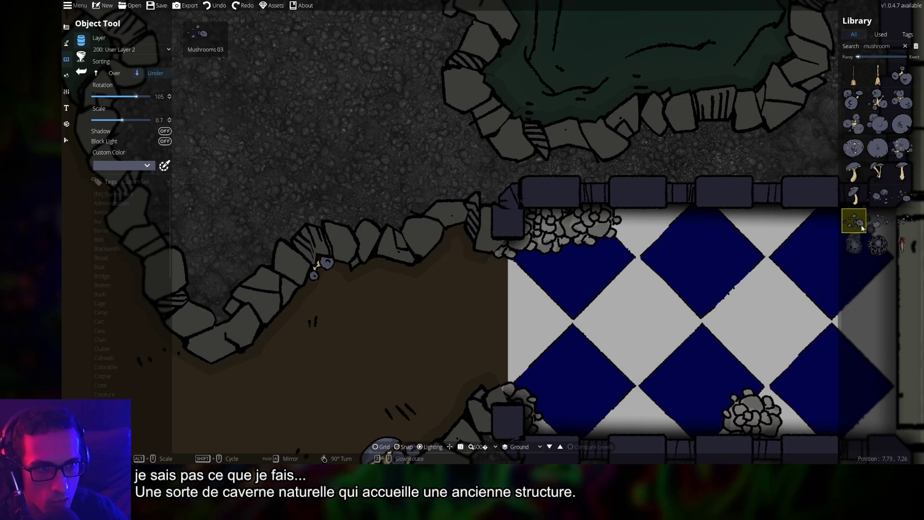
{"action": "scroll", "coordinate": [451, 271], "scroll_direction": "down", "scroll_amount": 2}
{"action": "scroll", "coordinate": [450, 273], "scroll_direction": "up", "scroll_amount": 9}
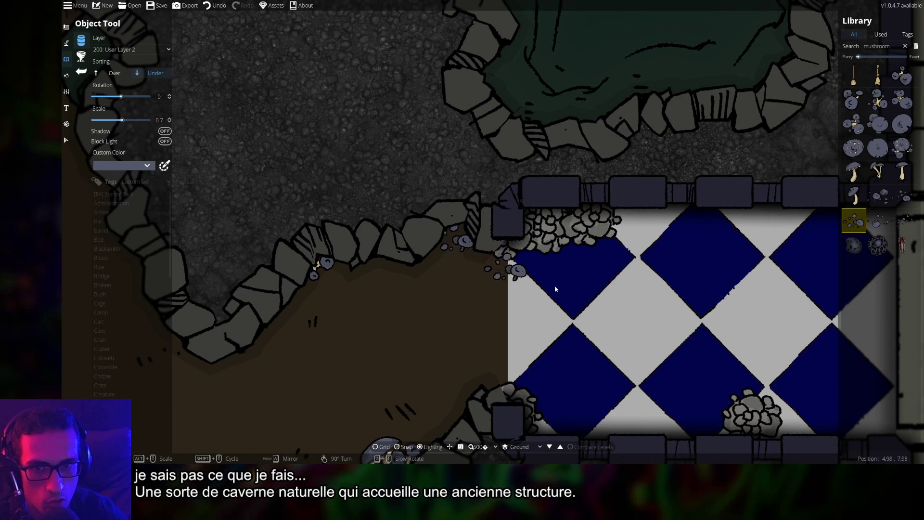
Look over the cave passages, green chamber and ruined hall to check the mushroom placement so far
{"action": "scroll", "coordinate": [597, 301], "scroll_direction": "down", "scroll_amount": 4}
{"action": "key", "text": "Up"}
{"action": "key", "text": "Left"}
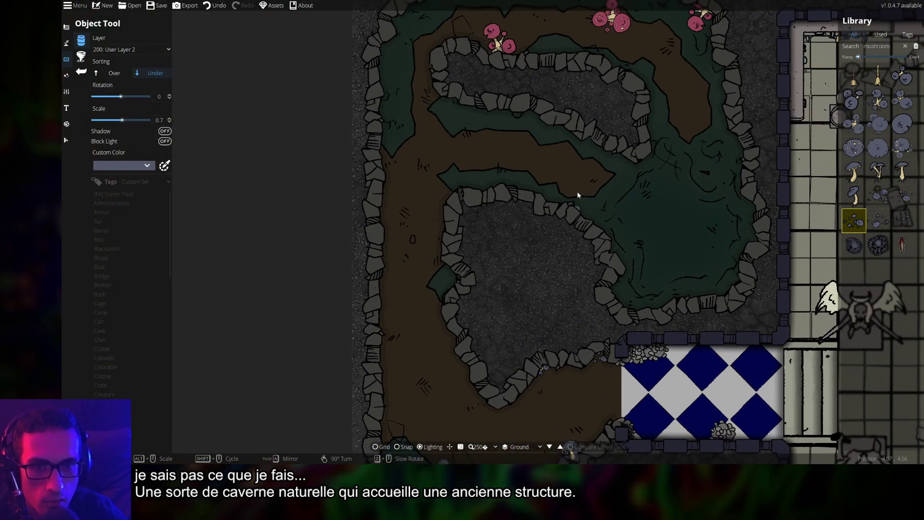
{"action": "key", "text": "Down"}
{"action": "key", "text": "Right"}
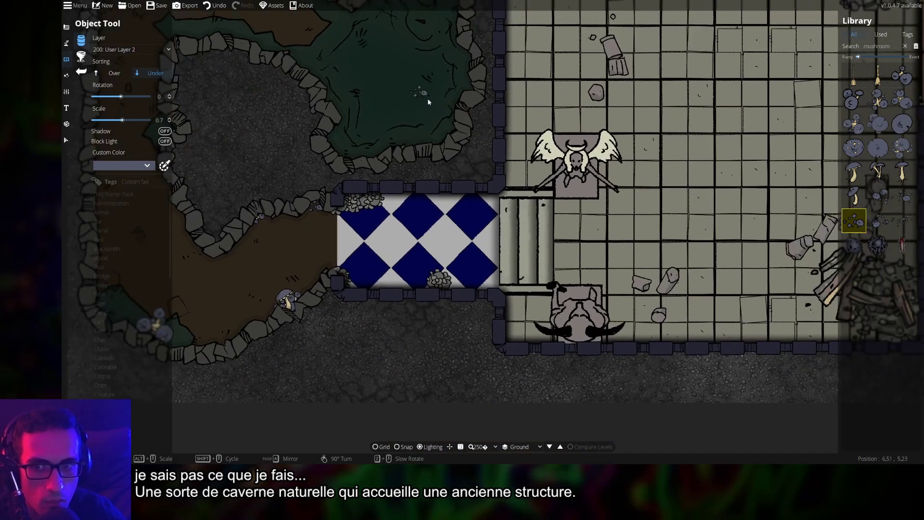
{"action": "key", "text": "Up"}
{"action": "key", "text": "Left"}
{"action": "key", "text": "Up"}
{"action": "key", "text": "Down"}
{"action": "key", "text": "Right"}
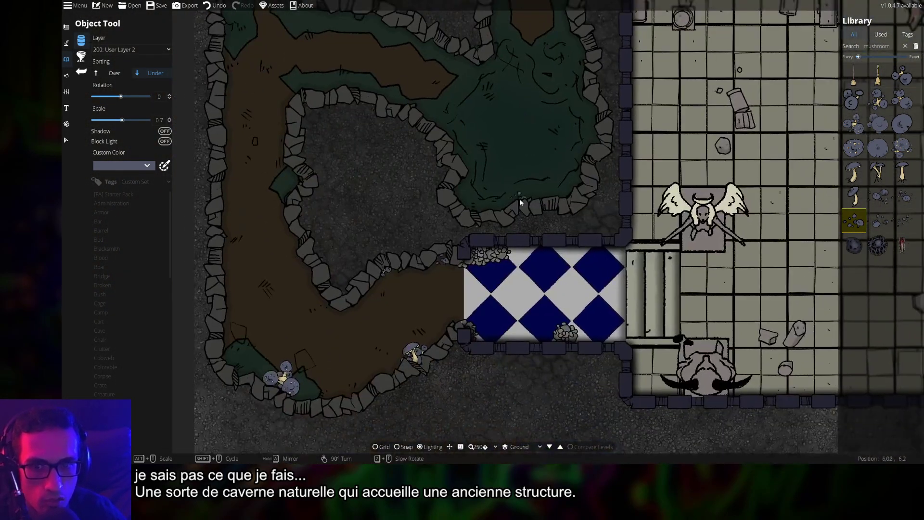
{"action": "key", "text": "Right"}
{"action": "key", "text": "Down"}
{"action": "key", "text": "Up"}
{"action": "key", "text": "Left"}
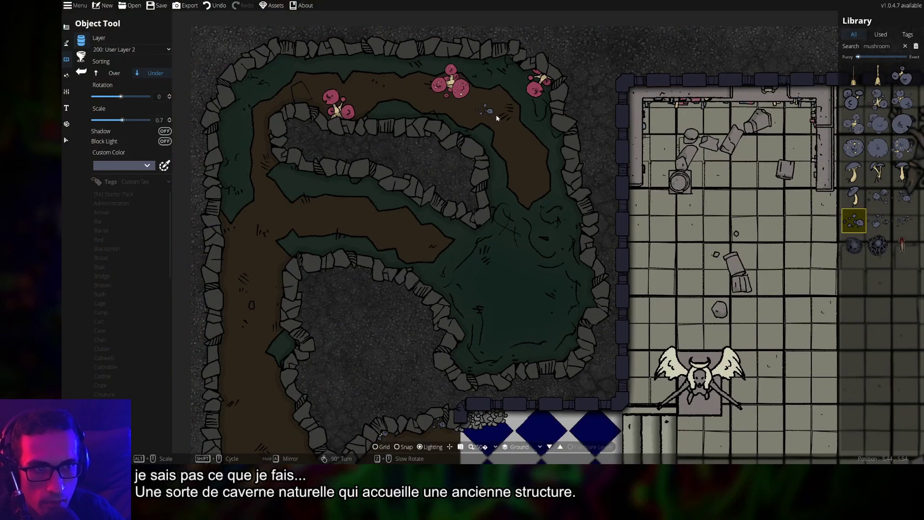
Compare other slate blue mushroom objects in the upper passage and choose the single round cap, rotated to -120 degrees
{"action": "scroll", "coordinate": [498, 118], "scroll_direction": "down", "scroll_amount": 2}
{"action": "key", "text": "Up"}
{"action": "key", "text": "Left"}
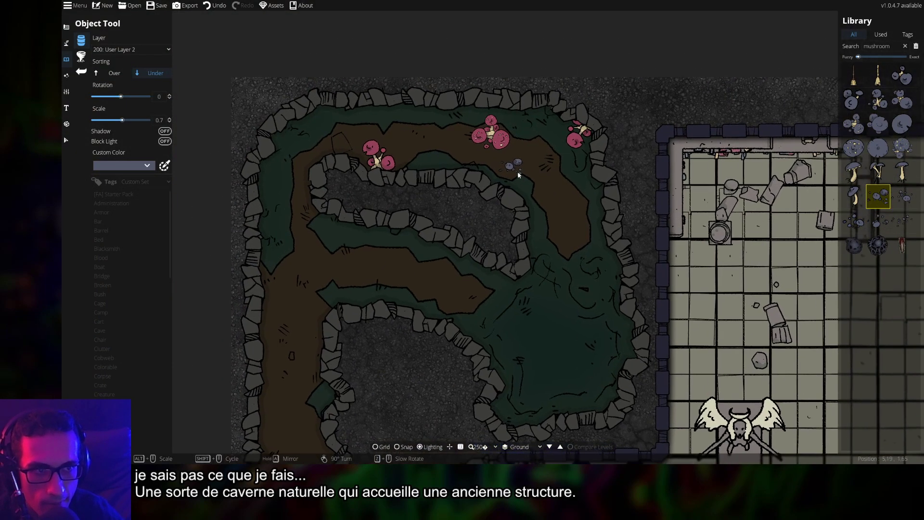
{"action": "scroll", "coordinate": [518, 175], "scroll_direction": "up", "scroll_amount": 6}
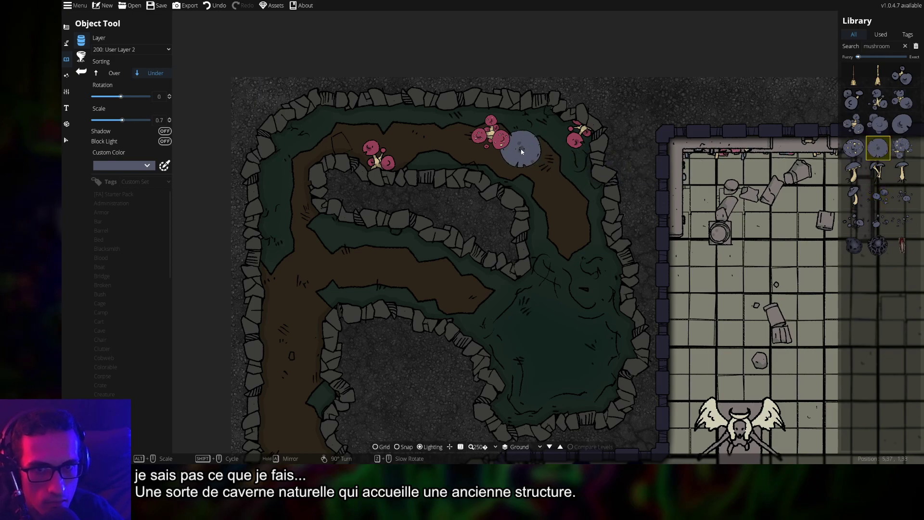
{"action": "left_click", "coordinate": [899, 126]}
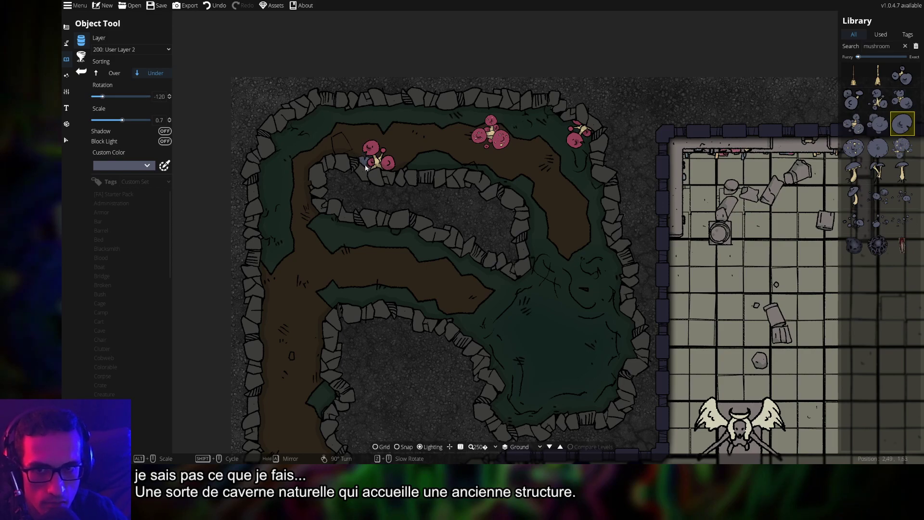
{"action": "key", "text": "d"}
{"action": "key", "text": "s"}
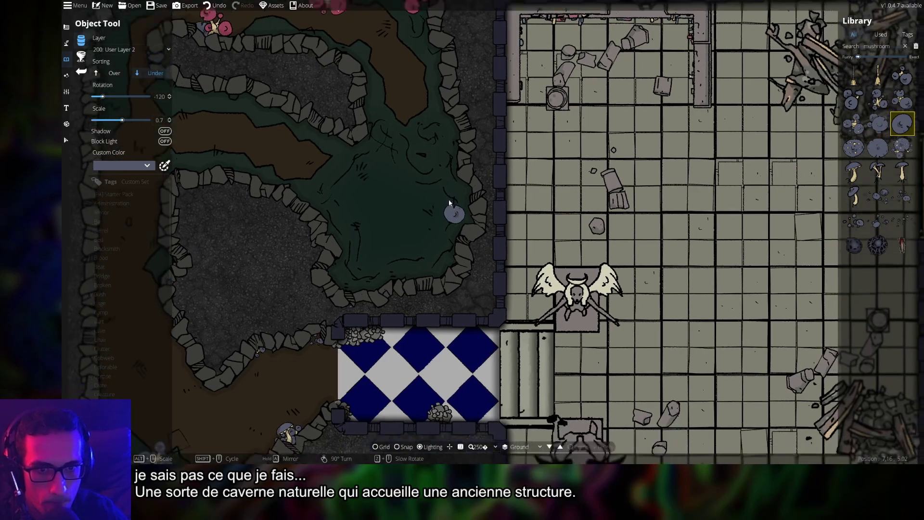
{"action": "left_click_drag", "start_coordinate": [453, 206], "coordinate": [421, 101]}
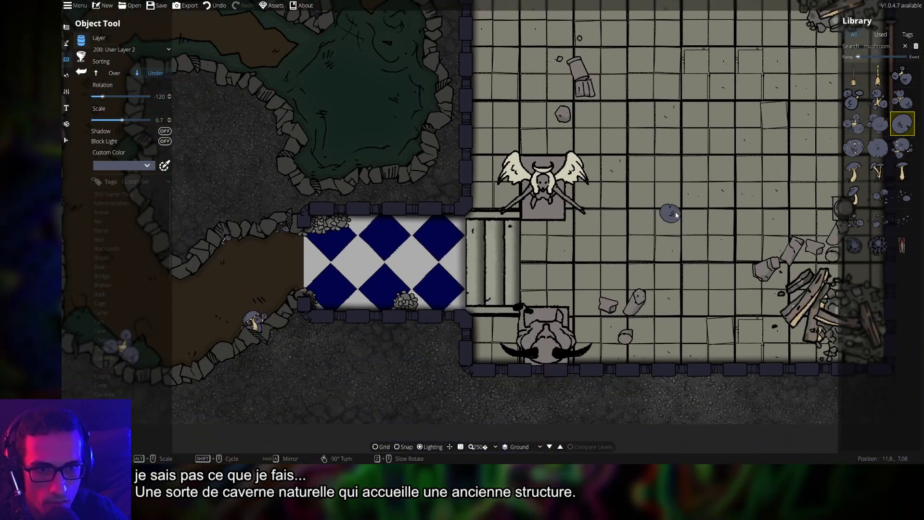
{"action": "left_click_drag", "start_coordinate": [670, 214], "coordinate": [534, 301]}
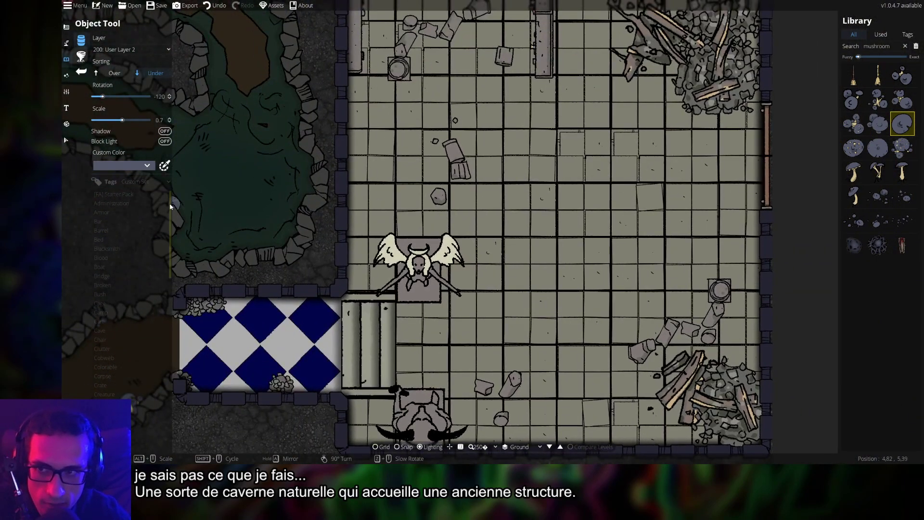
Set the round mushroom cap's color to mauve and rotate it to 165 degrees for the hall's southeast rubble pile
{"action": "left_click", "coordinate": [137, 165]}
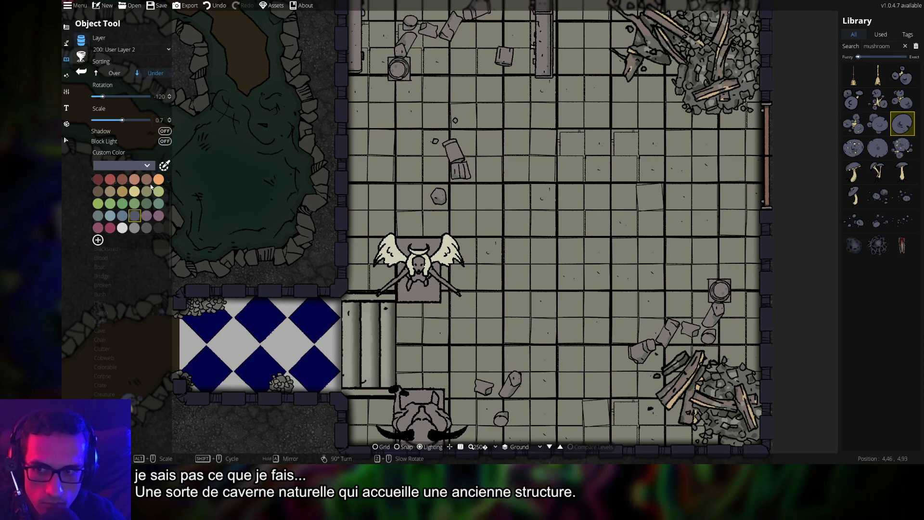
{"action": "left_click", "coordinate": [159, 216]}
{"action": "left_click_drag", "start_coordinate": [666, 327], "coordinate": [518, 266]}
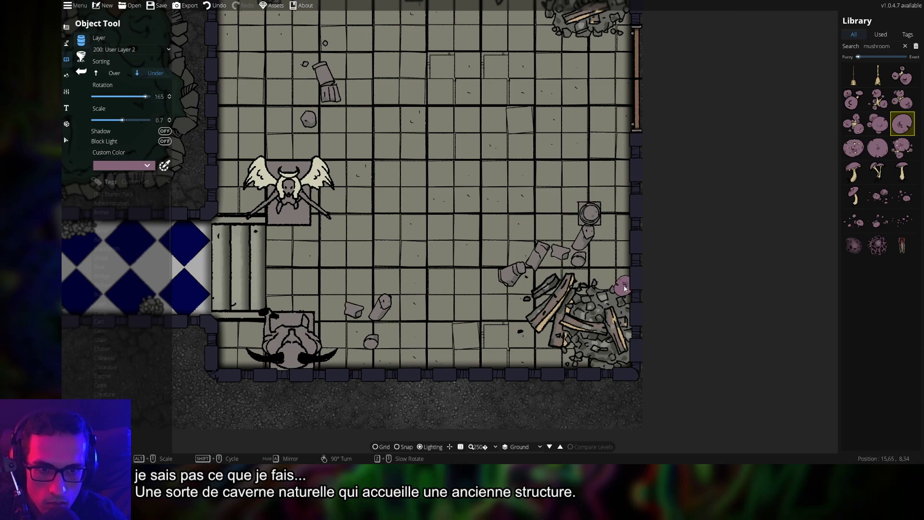
Test the mushroom cap on 100: User Layer 1, and set its layer to -100: Below Water
{"action": "left_click", "coordinate": [133, 51]}
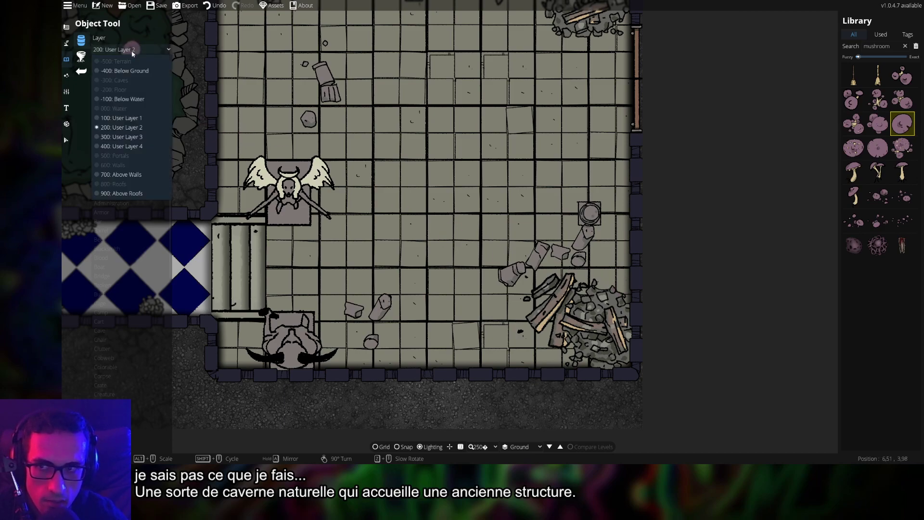
{"action": "left_click", "coordinate": [138, 119]}
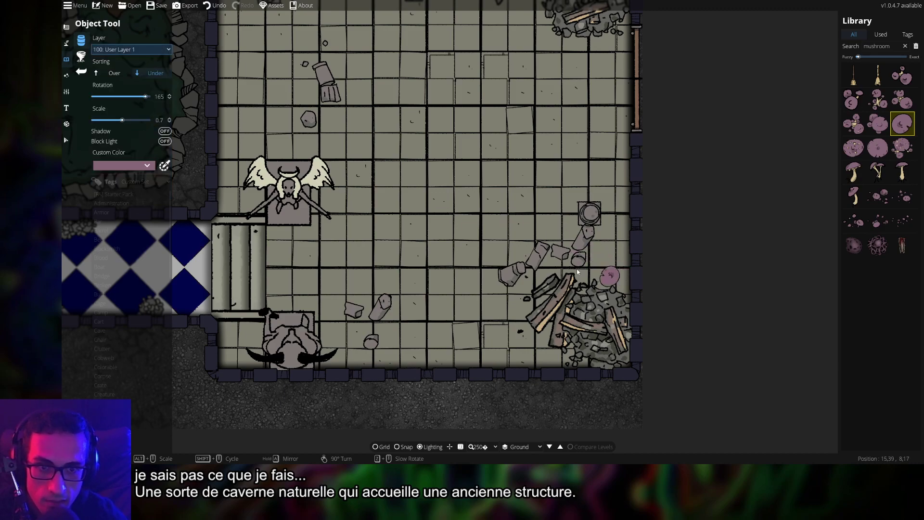
{"action": "left_click", "coordinate": [126, 50]}
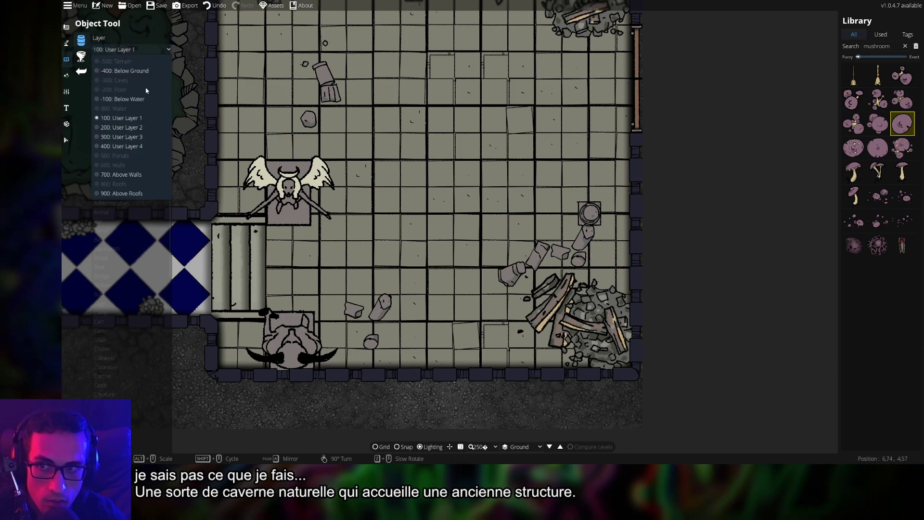
{"action": "left_click", "coordinate": [138, 99]}
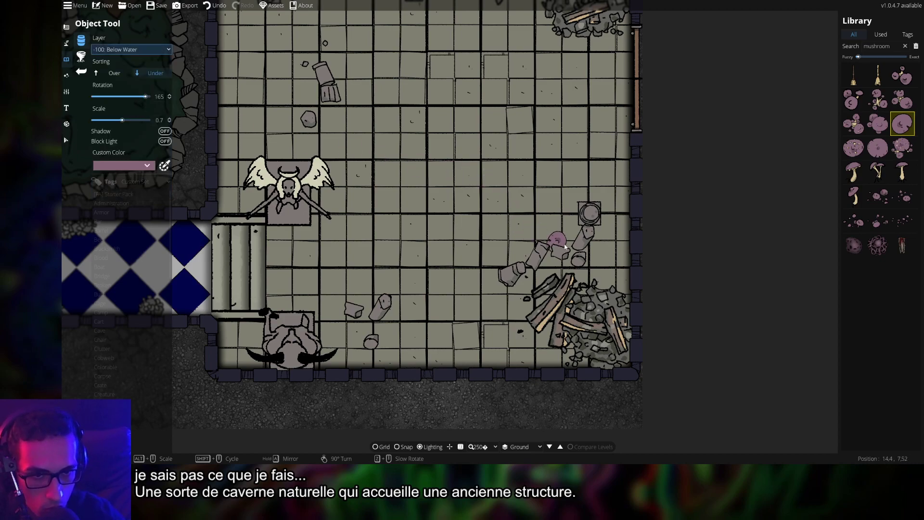
Place two mauve round mushroom caps on 200: User Layer 2 along the west edge of the hall's northeast rubble pile, the second rotated -75 degrees
{"action": "scroll", "coordinate": [625, 284], "scroll_direction": "down", "scroll_amount": 1}
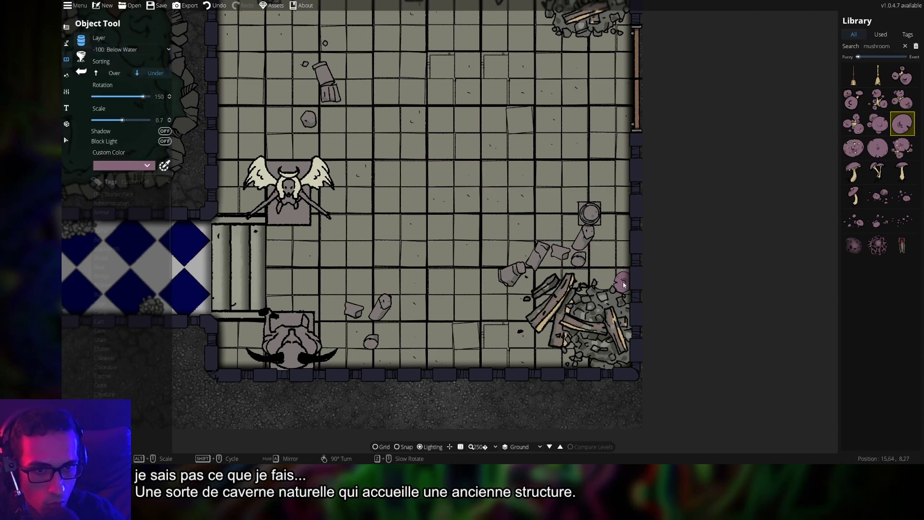
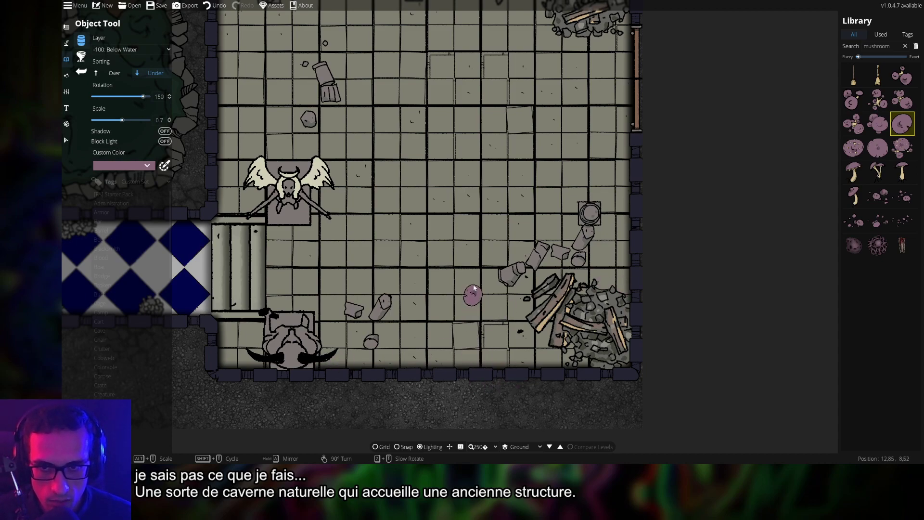
{"action": "left_click_drag", "start_coordinate": [474, 288], "coordinate": [532, 376]}
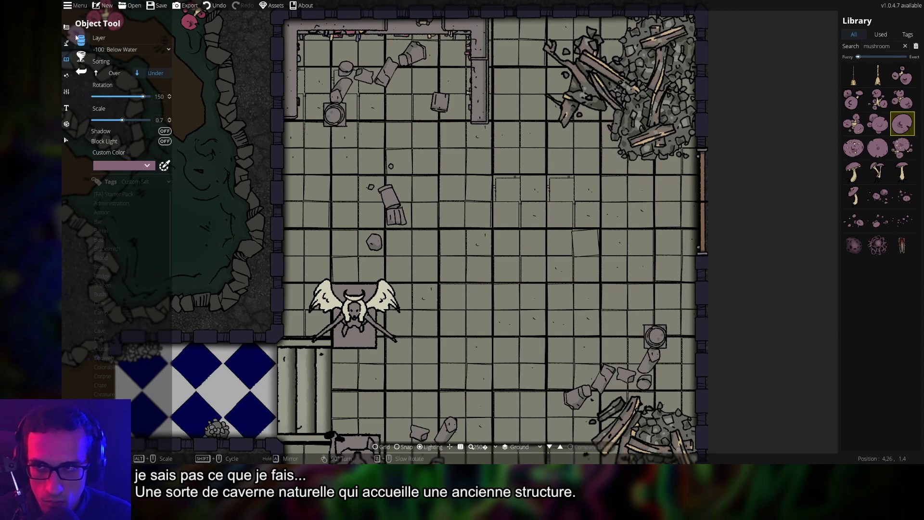
{"action": "left_click", "coordinate": [131, 50]}
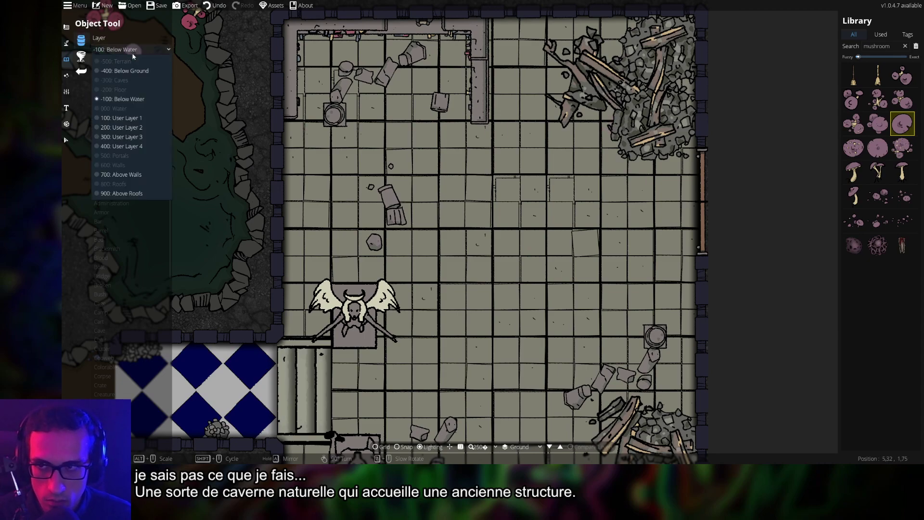
{"action": "left_click", "coordinate": [126, 127]}
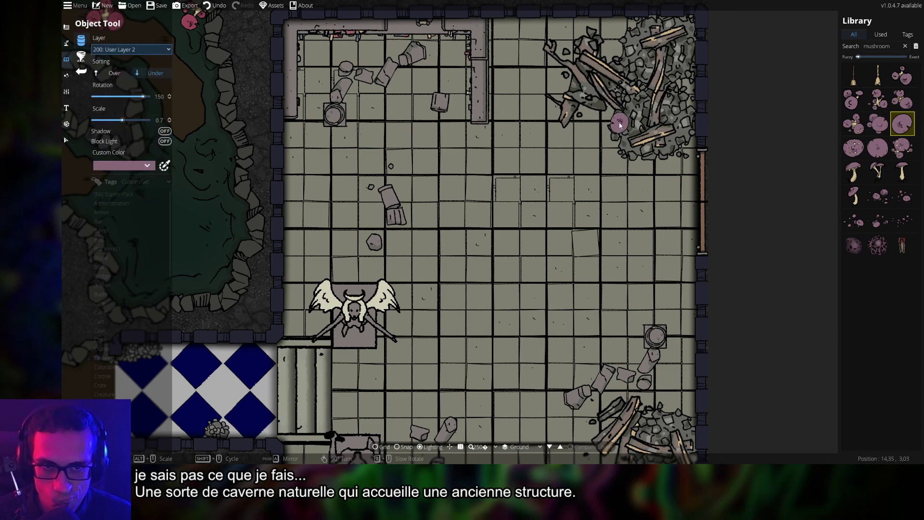
{"action": "key", "text": "w"}
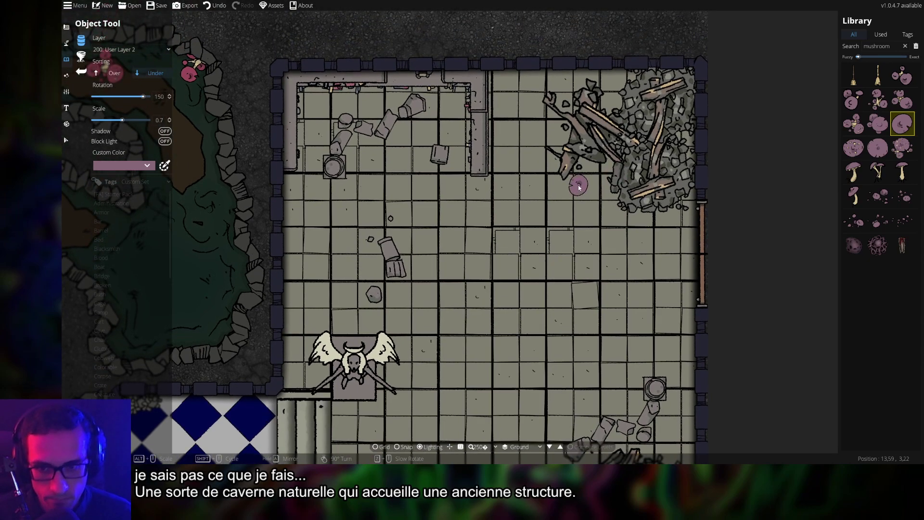
{"action": "key", "text": "d"}
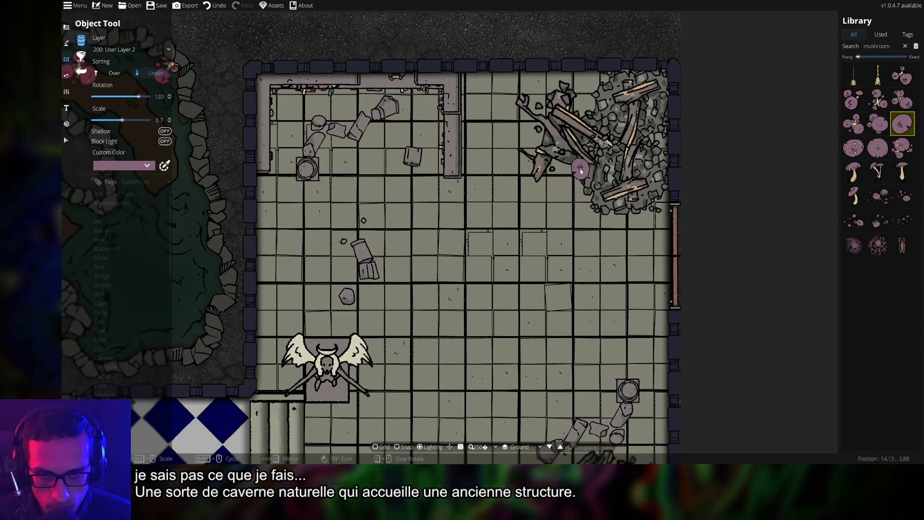
{"action": "scroll", "coordinate": [590, 229], "scroll_direction": "up", "scroll_amount": 5}
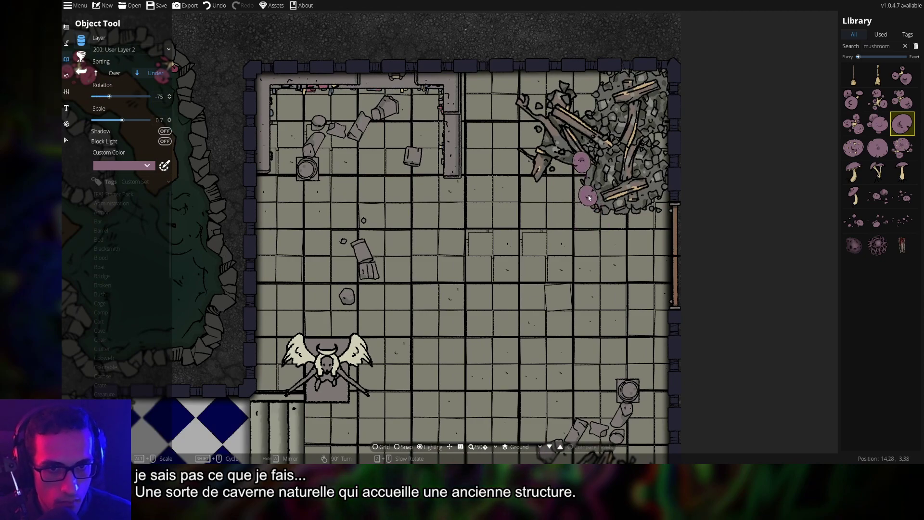
Add the clustered mushroom cap between the two round caps at the northeast rubble pile, rotated to 150 degrees at scale 0.4
{"action": "left_click", "coordinate": [878, 125]}
{"action": "scroll", "coordinate": [588, 182], "scroll_direction": "down", "scroll_amount": 4}
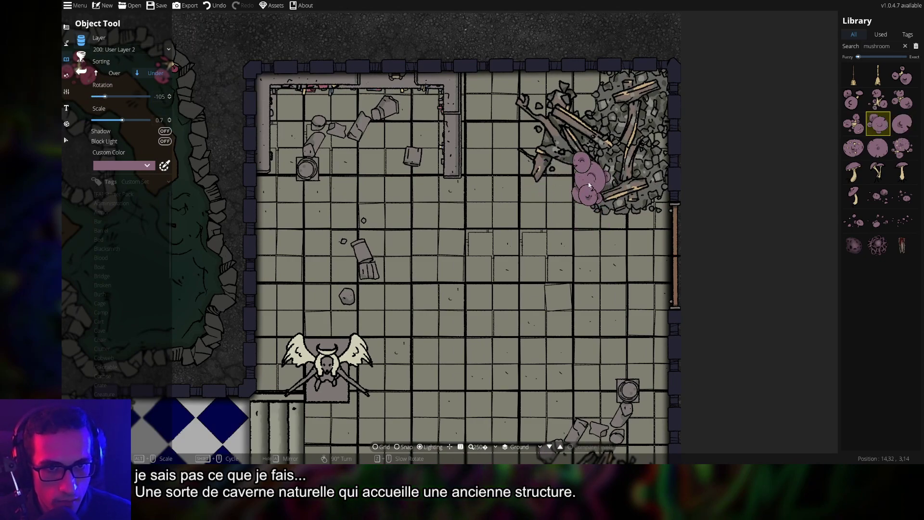
{"action": "scroll", "coordinate": [574, 181], "scroll_direction": "down", "scroll_amount": 3}
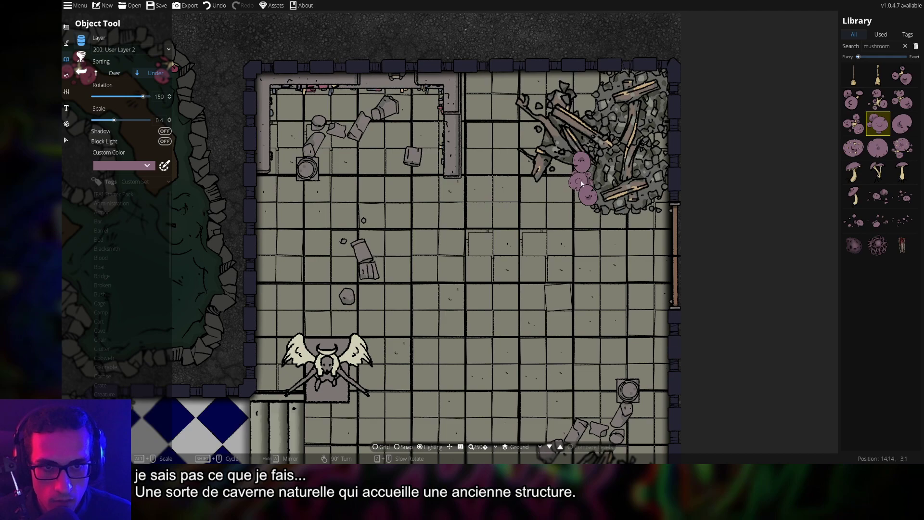
{"action": "key", "text": "s"}
{"action": "key", "text": "d"}
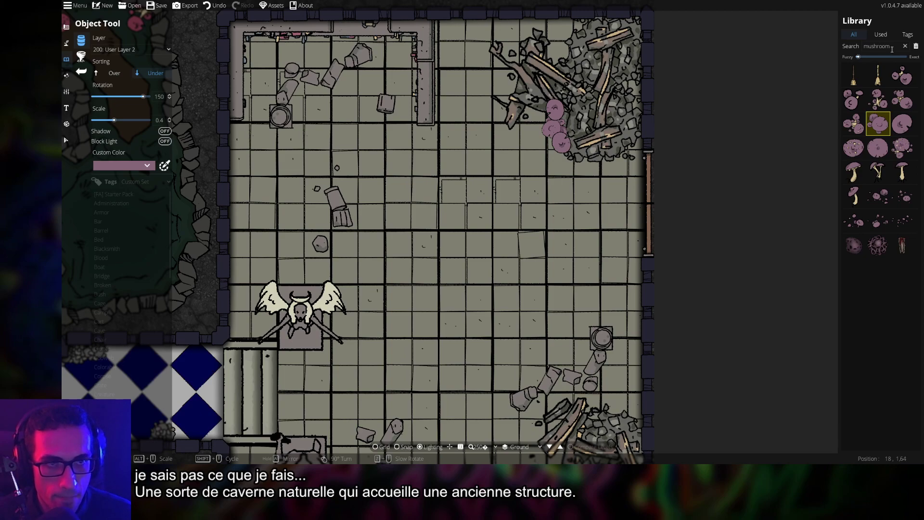
Clear the mushroom filter and look through the full object library for other decorations suited to the ruined hall
{"action": "left_click", "coordinate": [881, 35]}
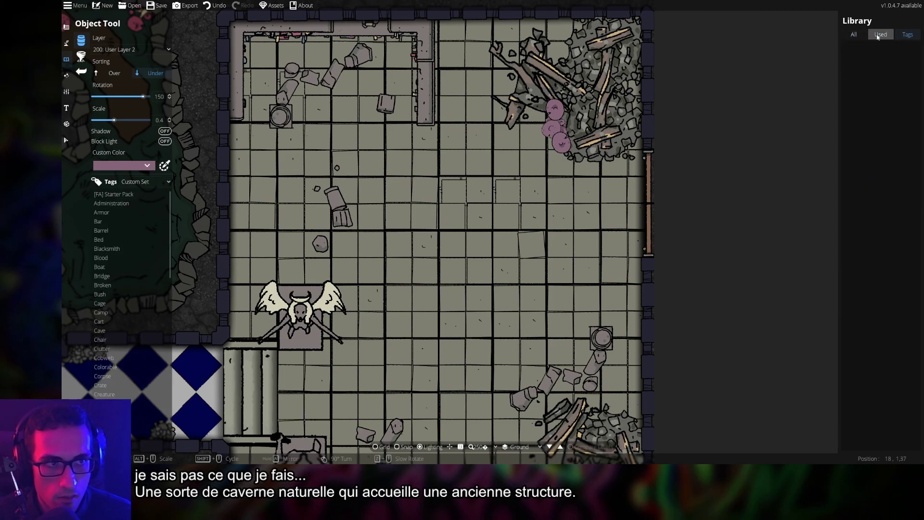
{"action": "left_click", "coordinate": [865, 36]}
{"action": "left_click", "coordinate": [877, 49]}
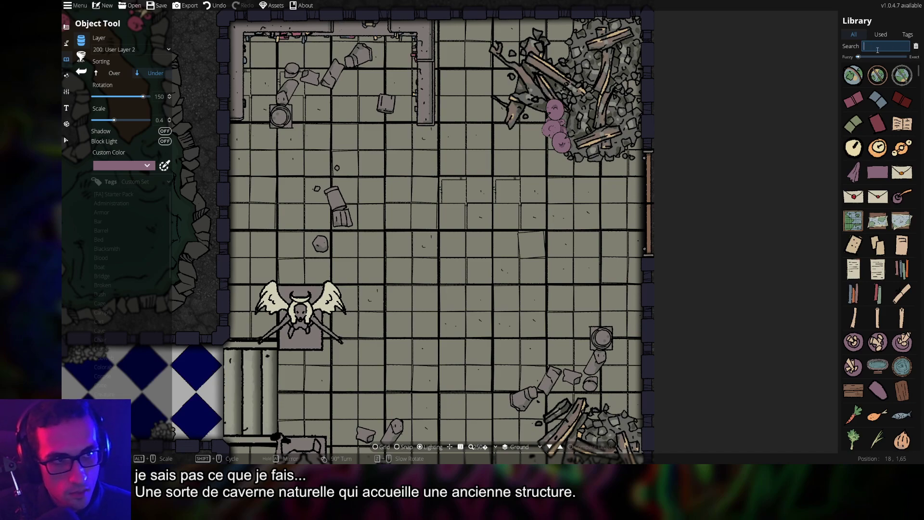
{"action": "scroll", "coordinate": [869, 243], "scroll_direction": "down", "scroll_amount": 10}
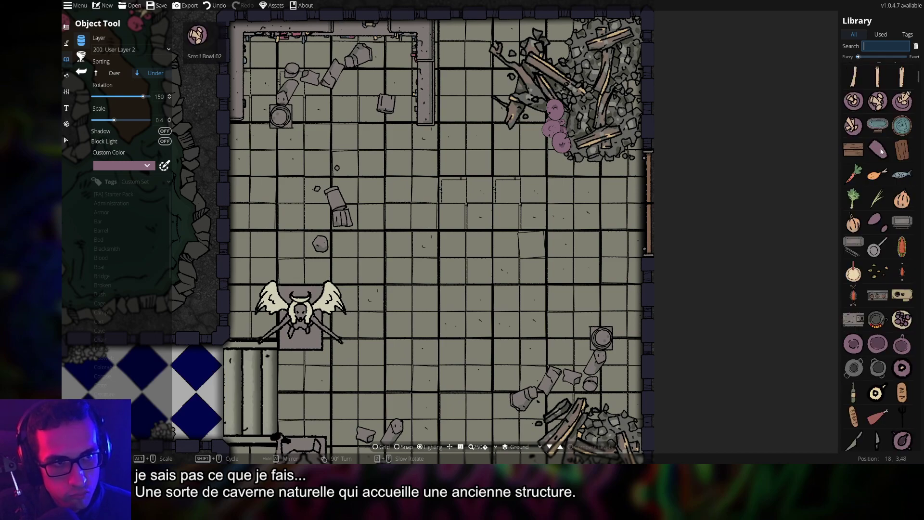
{"action": "scroll", "coordinate": [869, 243], "scroll_direction": "down", "scroll_amount": 10}
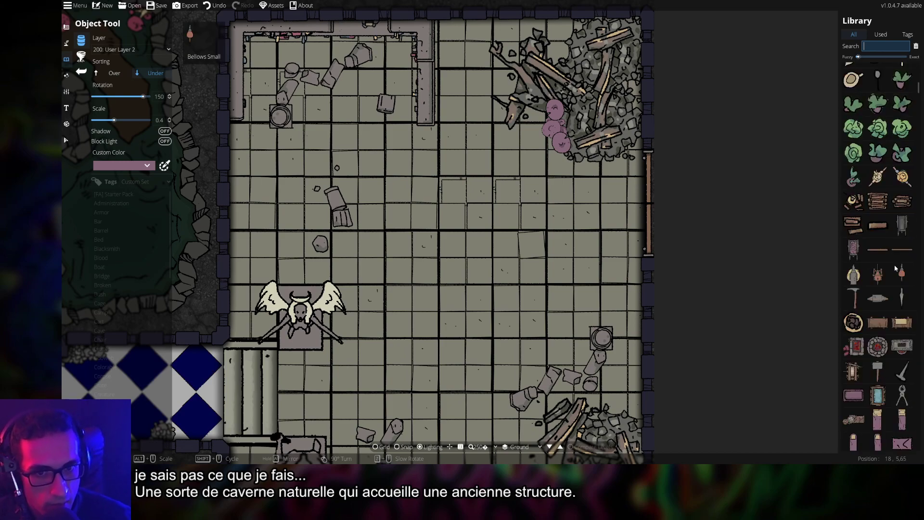
{"action": "scroll", "coordinate": [885, 260], "scroll_direction": "down", "scroll_amount": 8}
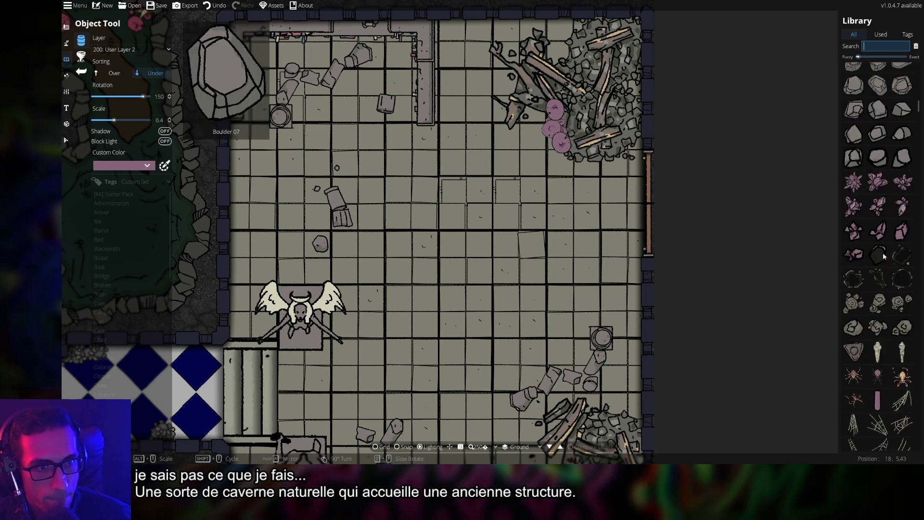
{"action": "scroll", "coordinate": [883, 250], "scroll_direction": "down", "scroll_amount": 10}
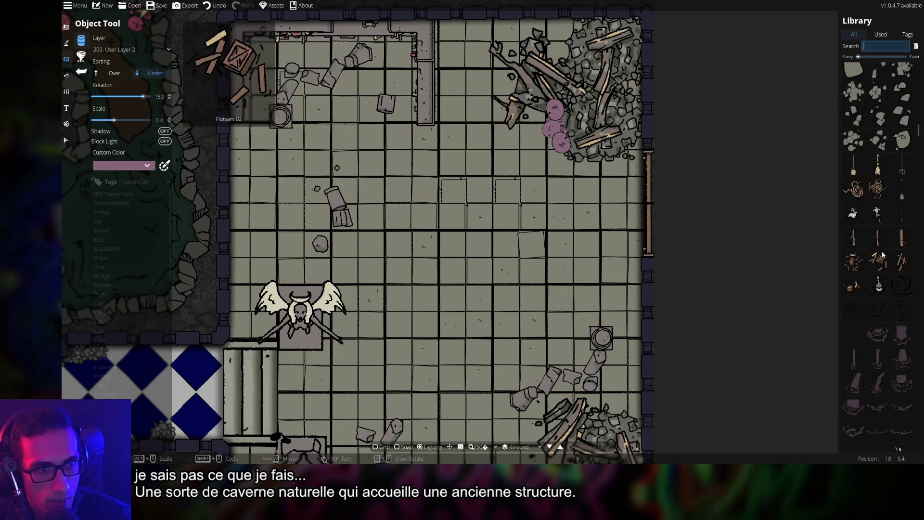
{"action": "scroll", "coordinate": [882, 243], "scroll_direction": "down", "scroll_amount": 12}
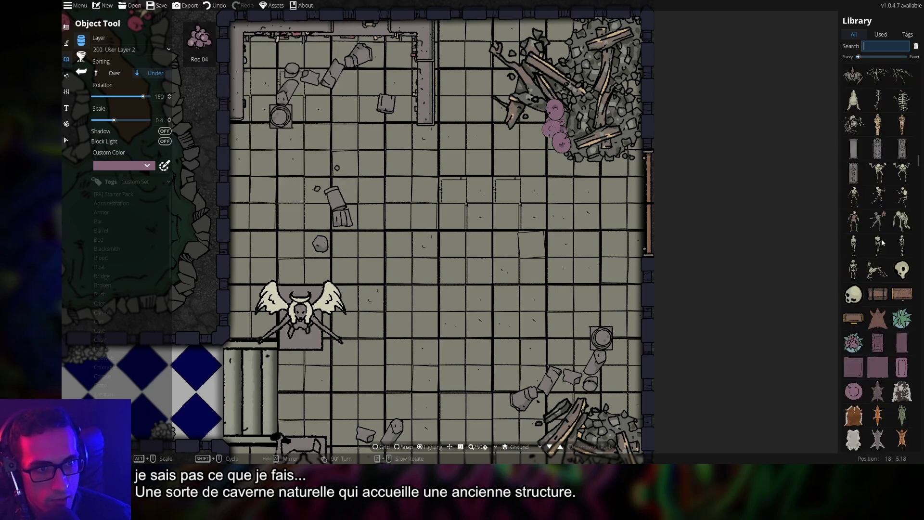
{"action": "scroll", "coordinate": [884, 231], "scroll_direction": "down", "scroll_amount": 10}
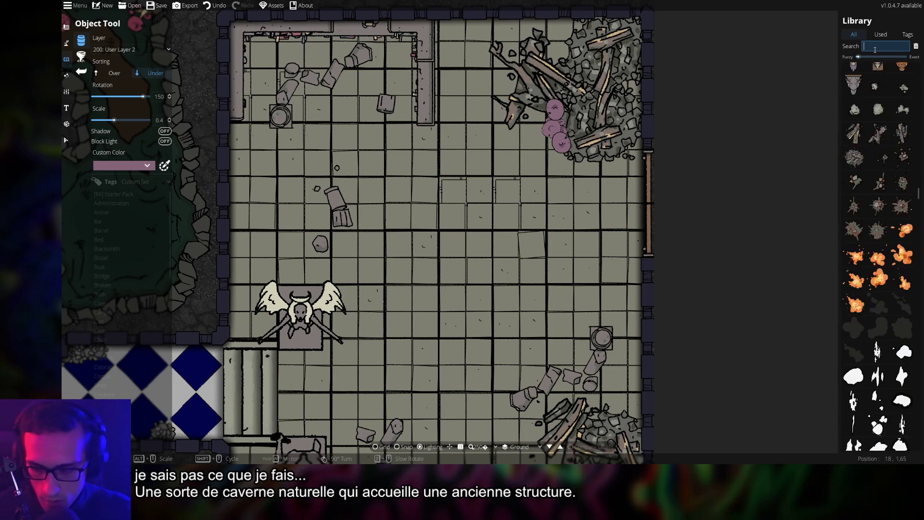
Search the object library for grass and look through the matching objects
{"action": "type", "text": "ss"}
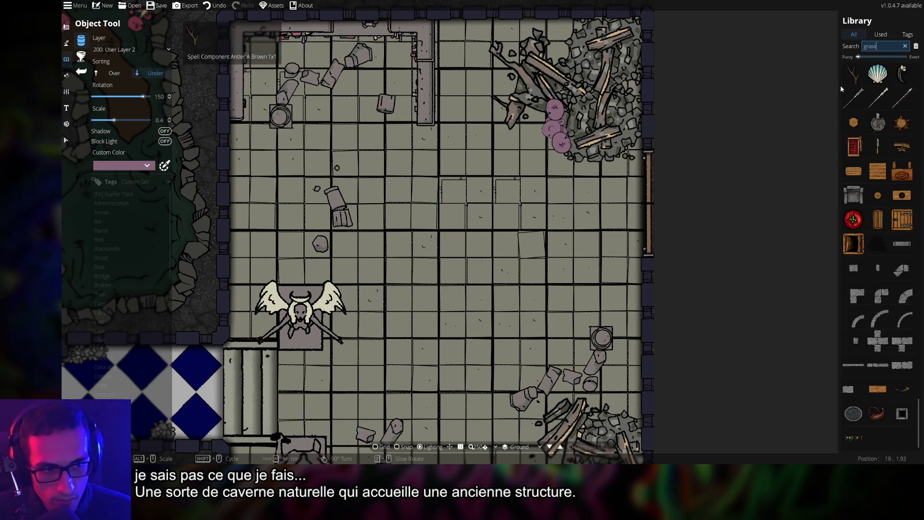
{"action": "scroll", "coordinate": [872, 355], "scroll_direction": "up", "scroll_amount": 5}
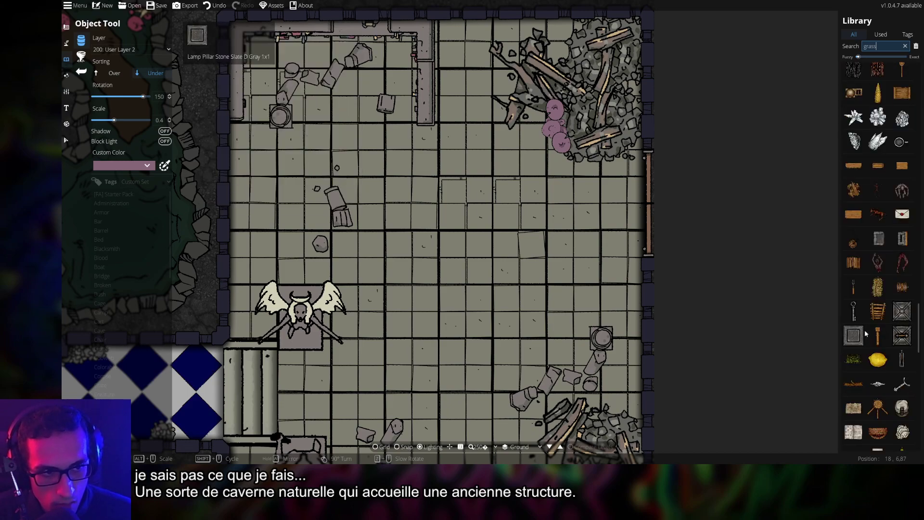
{"action": "scroll", "coordinate": [871, 322], "scroll_direction": "up", "scroll_amount": 10}
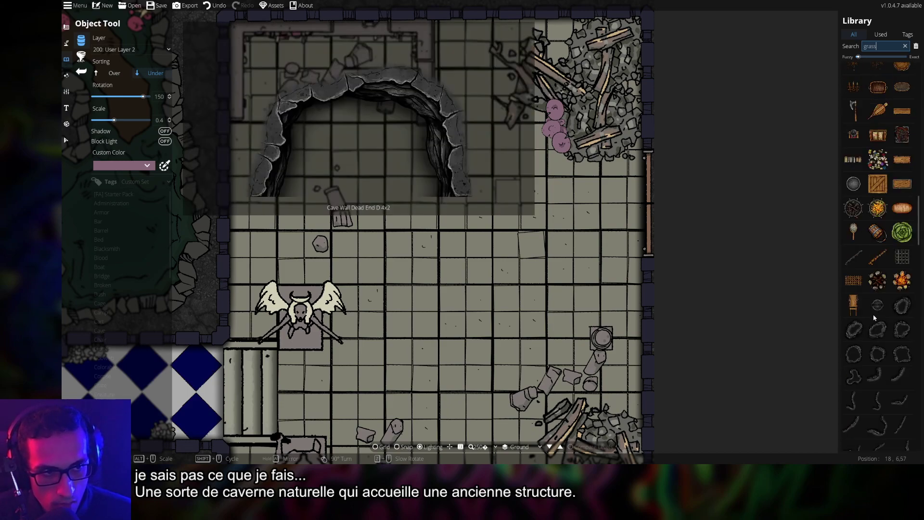
{"action": "scroll", "coordinate": [876, 327], "scroll_direction": "down", "scroll_amount": 4}
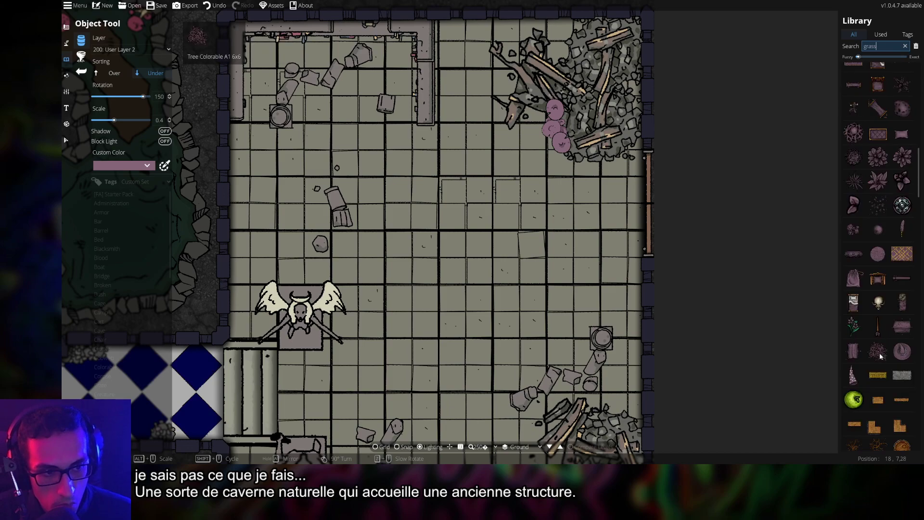
Try the colorable tree and leafy plant objects over the hall floor, setting the object scale to 0.9
{"action": "left_click", "coordinate": [878, 351]}
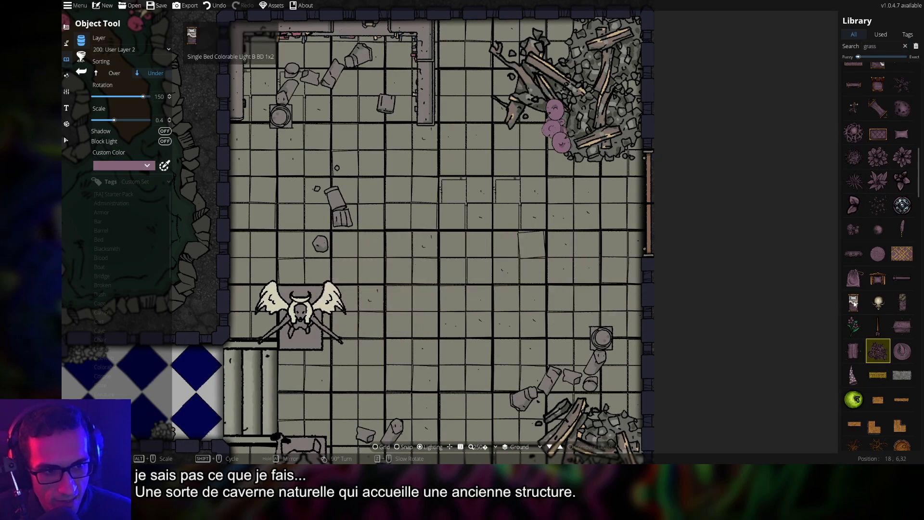
{"action": "scroll", "coordinate": [888, 284], "scroll_direction": "up", "scroll_amount": 6}
{"action": "left_click", "coordinate": [878, 301]}
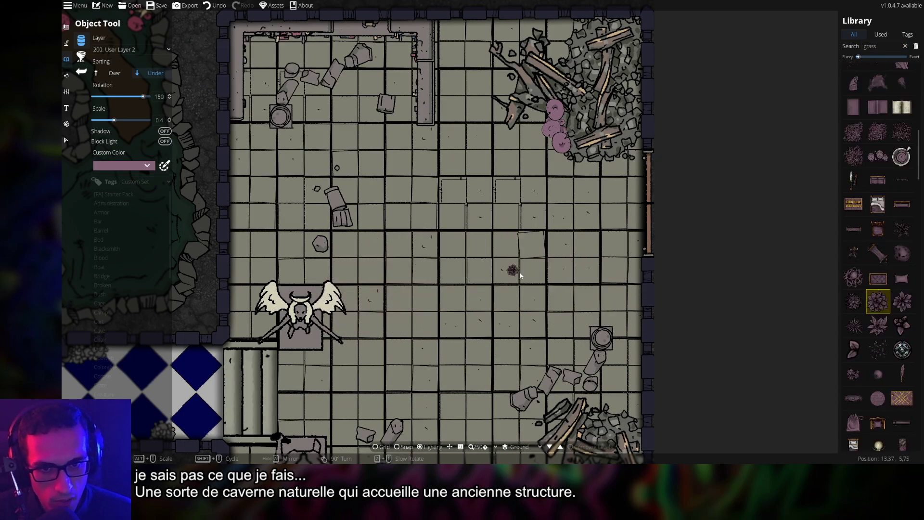
{"action": "scroll", "coordinate": [520, 276], "scroll_direction": "down", "scroll_amount": 3}
{"action": "scroll", "coordinate": [510, 269], "scroll_direction": "up", "scroll_amount": 5}
{"action": "scroll", "coordinate": [490, 260], "scroll_direction": "up", "scroll_amount": 5}
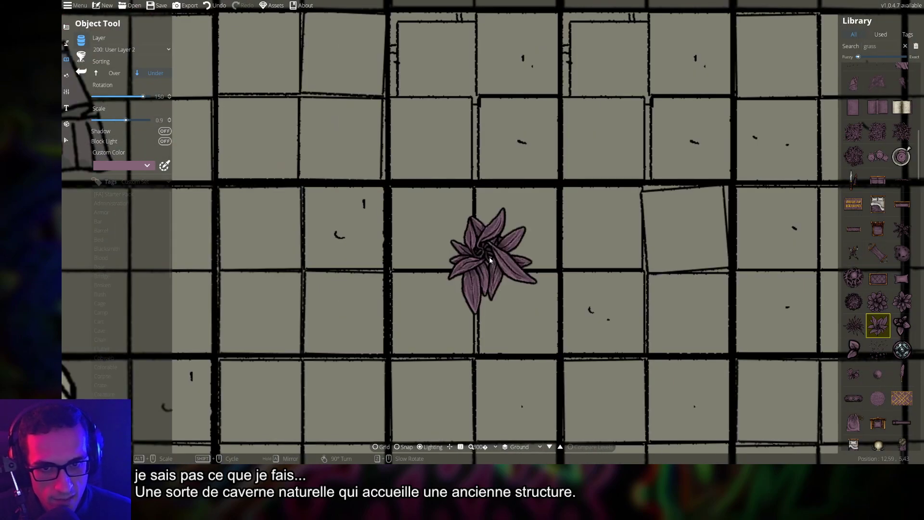
Preview the colorable blood puddle, tasselled case, scattered darts and necklace objects over the hall floor
{"action": "scroll", "coordinate": [876, 226], "scroll_direction": "up", "scroll_amount": 6}
{"action": "left_click", "coordinate": [875, 227]}
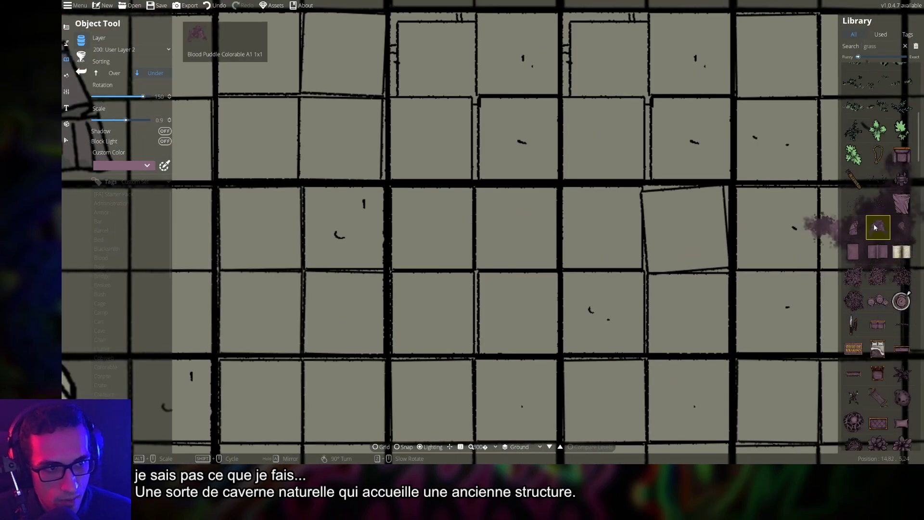
{"action": "scroll", "coordinate": [447, 235], "scroll_direction": "down", "scroll_amount": 5}
{"action": "scroll", "coordinate": [472, 250], "scroll_direction": "up", "scroll_amount": 5}
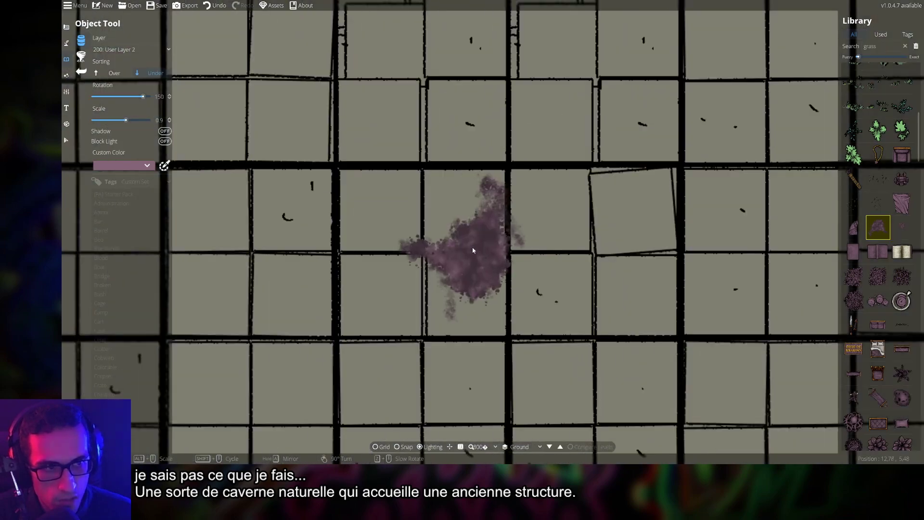
{"action": "left_click", "coordinate": [853, 179]}
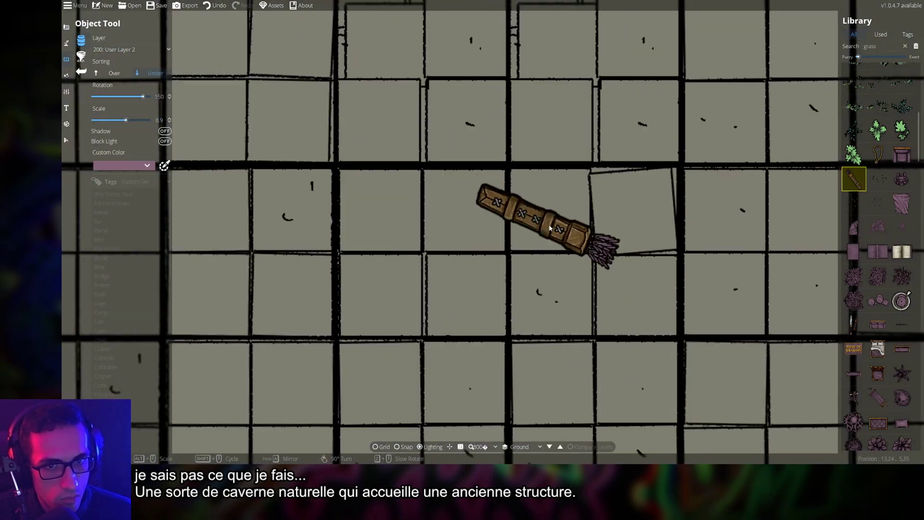
{"action": "left_click", "coordinate": [877, 179]}
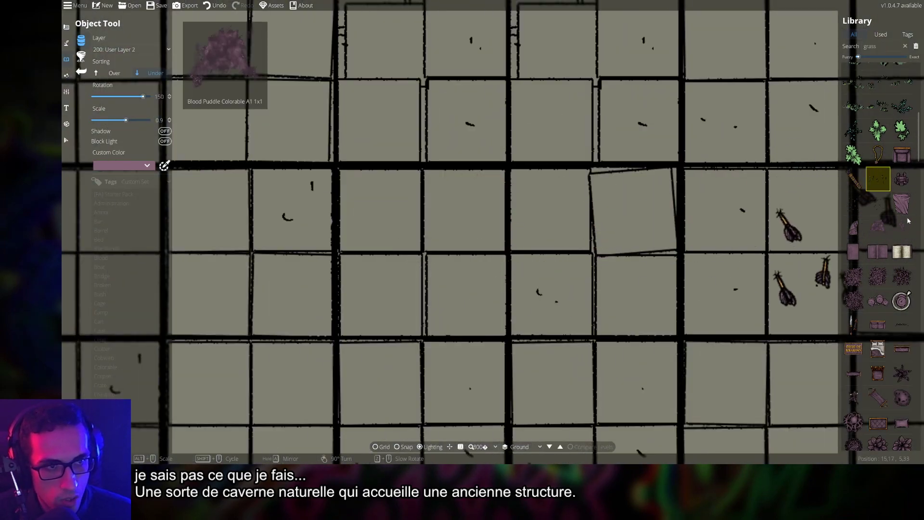
{"action": "scroll", "coordinate": [895, 231], "scroll_direction": "up", "scroll_amount": 3}
{"action": "left_click", "coordinate": [878, 299]}
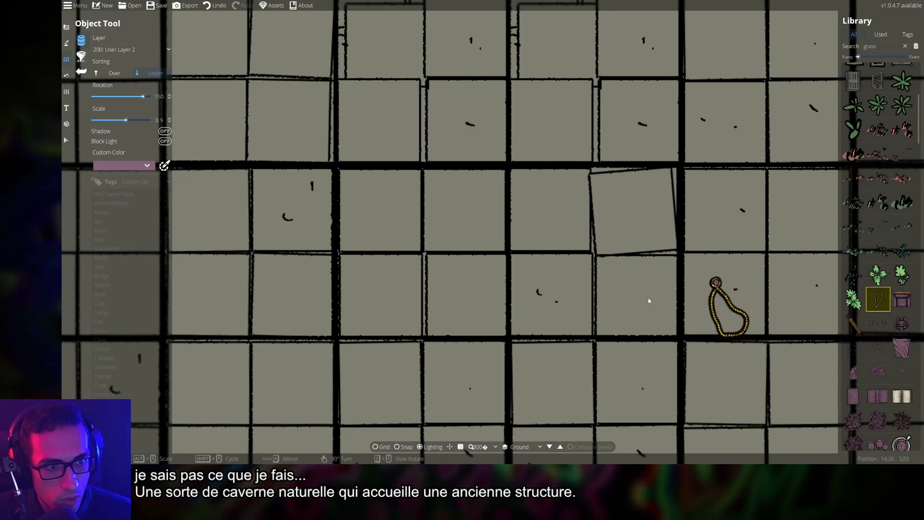
Rotate the object preview to -90 degrees and choose the Grass 21 object for the floor near the hall's east wall
{"action": "left_click", "coordinate": [877, 322]}
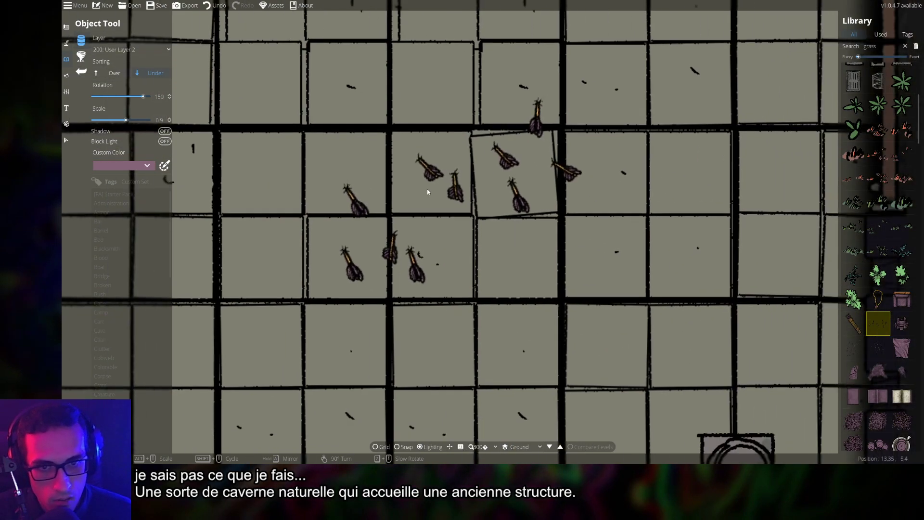
{"action": "scroll", "coordinate": [427, 192], "scroll_direction": "down", "scroll_amount": 5}
{"action": "scroll", "coordinate": [433, 235], "scroll_direction": "down", "scroll_amount": 3}
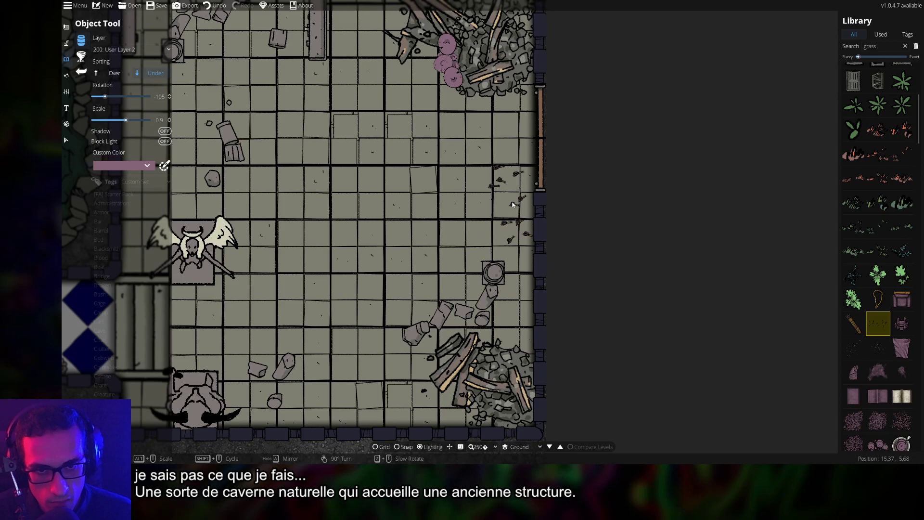
{"action": "scroll", "coordinate": [512, 205], "scroll_direction": "up", "scroll_amount": 5}
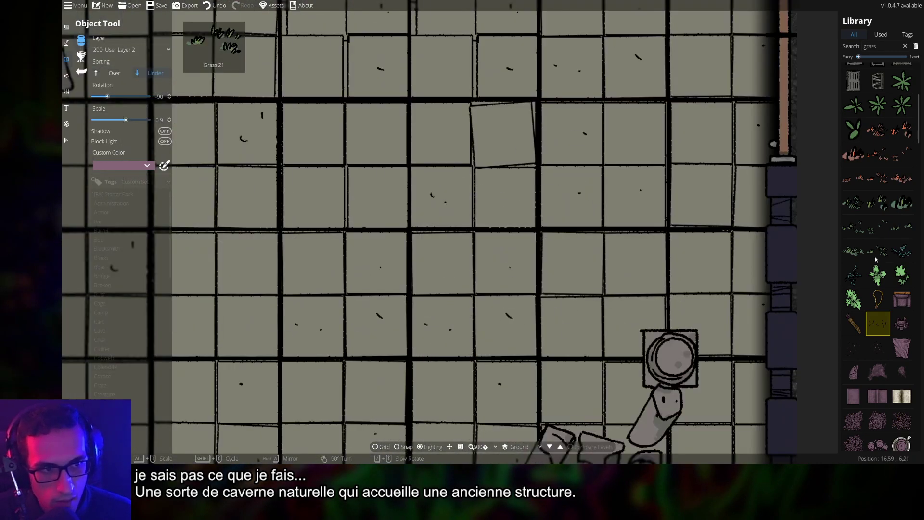
{"action": "left_click", "coordinate": [876, 253]}
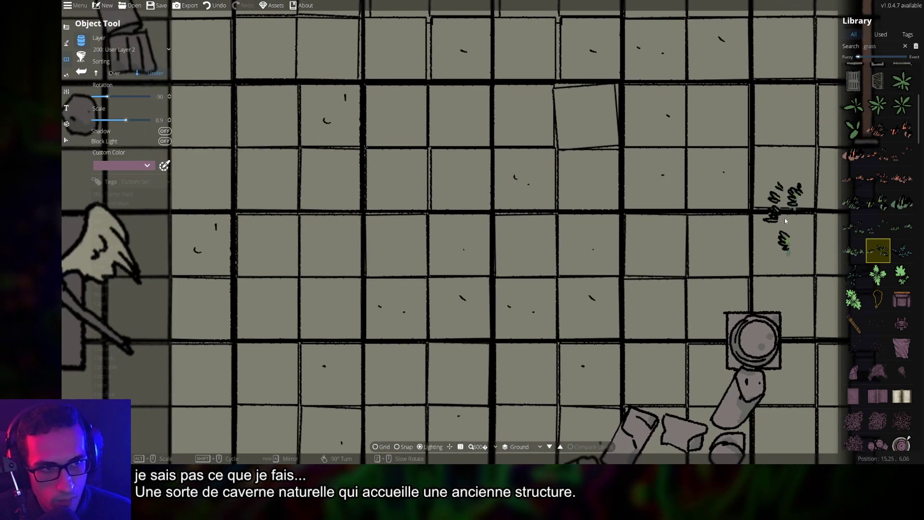
Choose a sparse red grass object, rotate it to -15 degrees and scatter tufts in a loose ring over the middle of the hall floor
{"action": "left_click", "coordinate": [903, 178]}
{"action": "scroll", "coordinate": [436, 209], "scroll_direction": "down", "scroll_amount": 5}
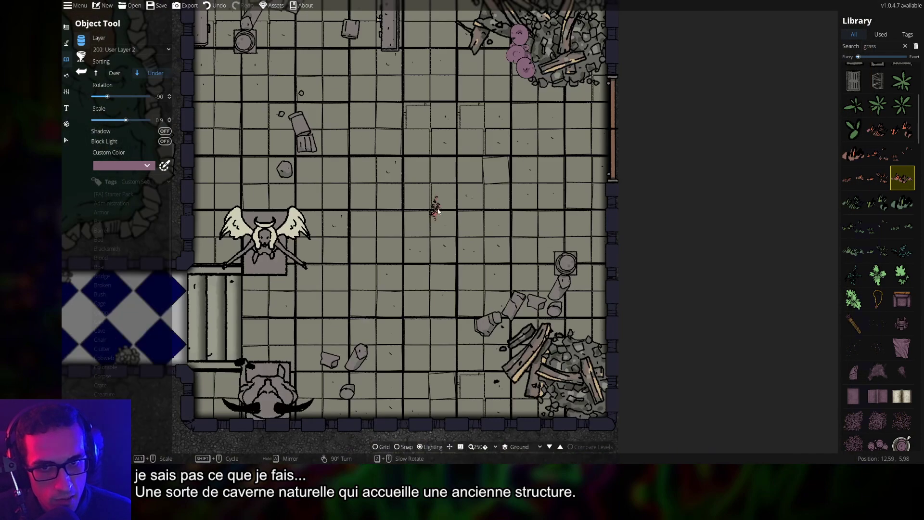
{"action": "left_click_drag", "start_coordinate": [438, 210], "coordinate": [550, 312]}
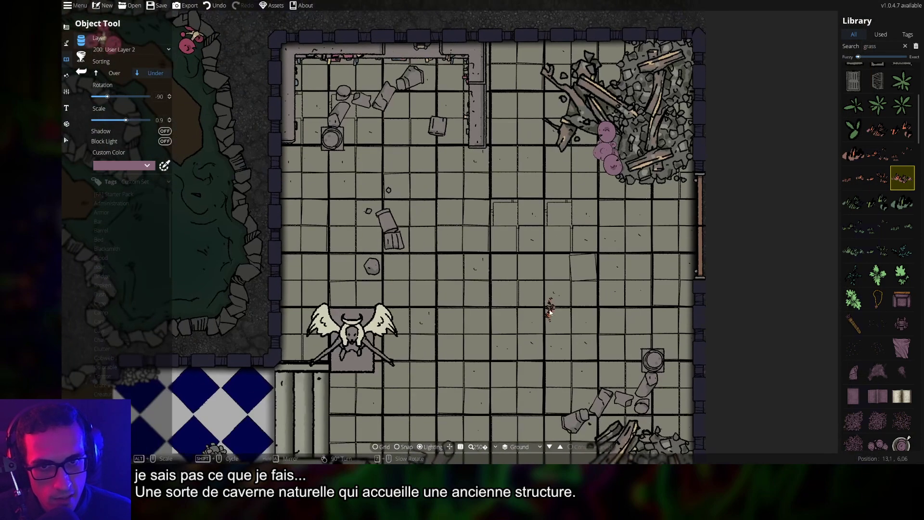
{"action": "left_click", "coordinate": [873, 162]}
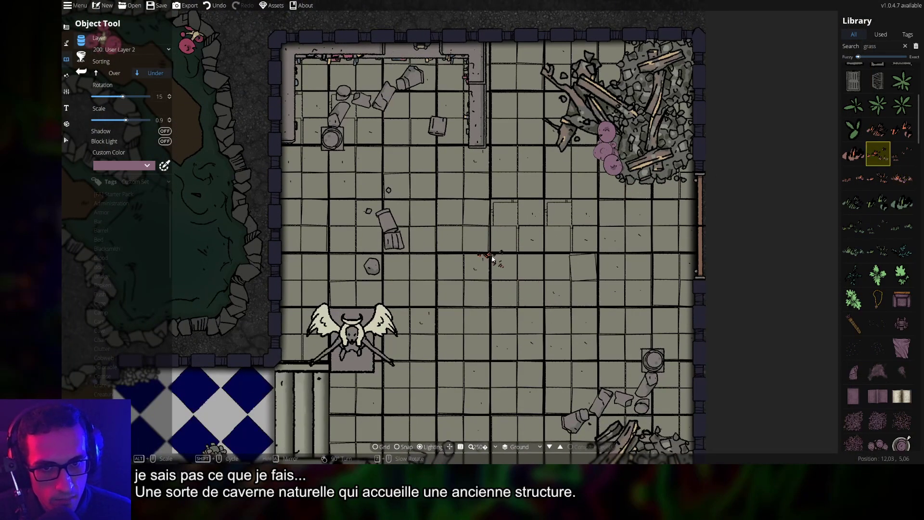
{"action": "scroll", "coordinate": [492, 259], "scroll_direction": "up", "scroll_amount": 5}
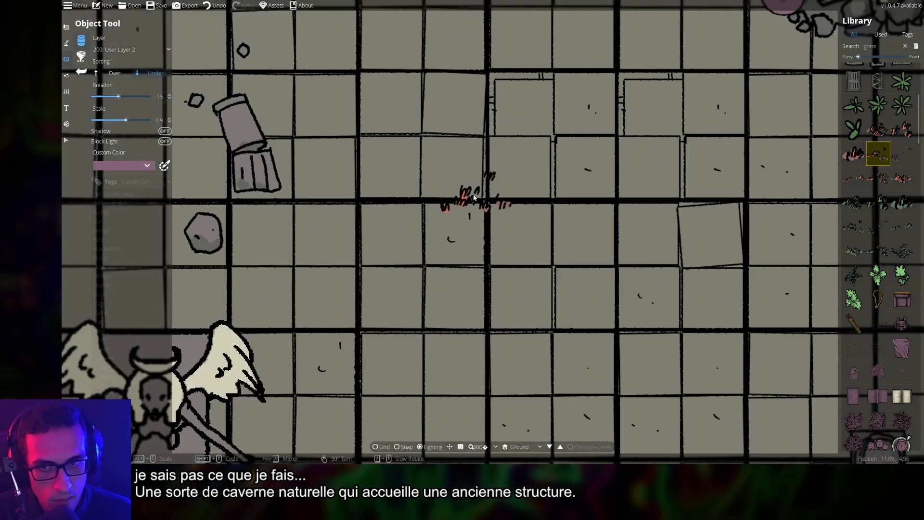
{"action": "left_click", "coordinate": [490, 172]}
{"action": "left_click", "coordinate": [573, 133]}
{"action": "left_click", "coordinate": [686, 197]}
{"action": "left_click", "coordinate": [767, 277]}
{"action": "left_click", "coordinate": [693, 324]}
{"action": "left_click", "coordinate": [549, 392]}
{"action": "left_click", "coordinate": [482, 388]}
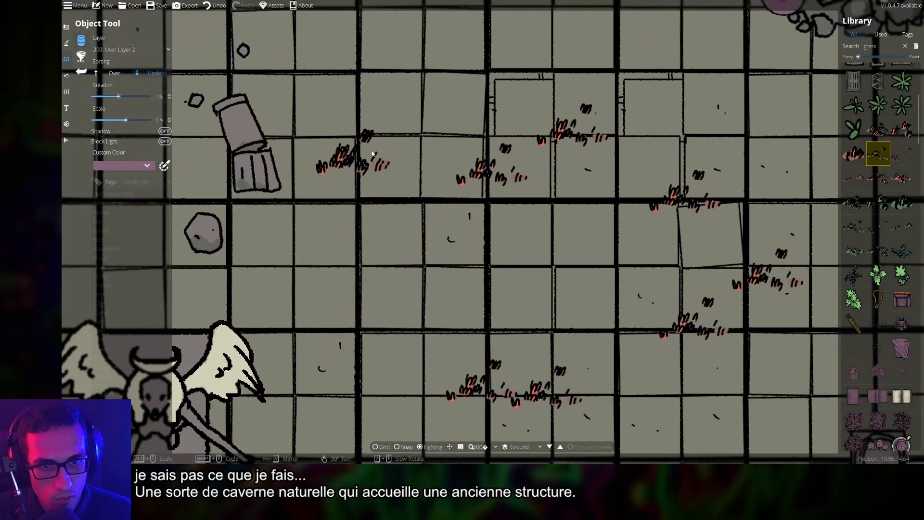
Fill the gaps inside the ring with more tufts of the same sparse red grass
{"action": "left_click", "coordinate": [578, 110]}
{"action": "left_click", "coordinate": [621, 202]}
{"action": "left_click", "coordinate": [520, 270]}
{"action": "left_click", "coordinate": [395, 250]}
{"action": "left_click", "coordinate": [419, 123]}
{"action": "left_click", "coordinate": [554, 325]}
{"action": "left_click", "coordinate": [650, 313]}
{"action": "left_click", "coordinate": [731, 219]}
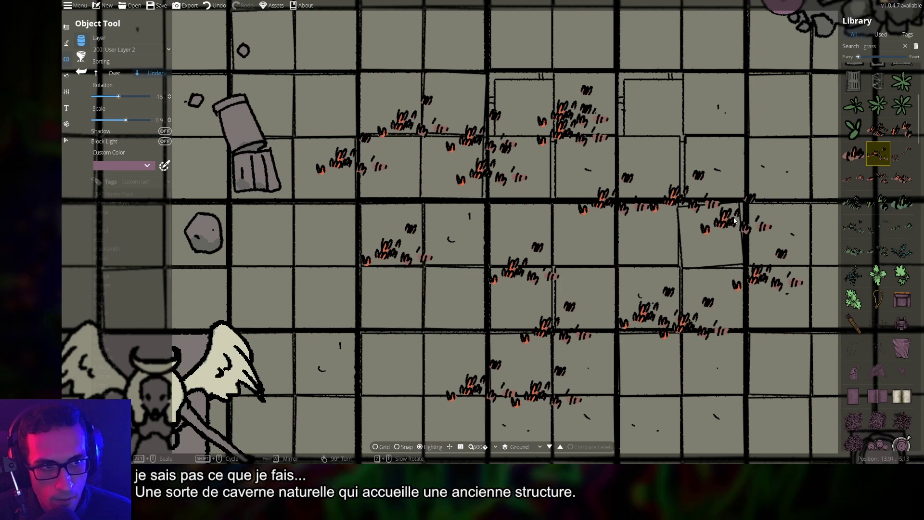
Scatter a second, wider red grass variant through the patch and along its north, west and southeast edges
{"action": "left_click", "coordinate": [879, 177]}
{"action": "left_click", "coordinate": [597, 228]}
{"action": "left_click", "coordinate": [570, 144]}
{"action": "left_click", "coordinate": [741, 120]}
{"action": "left_click", "coordinate": [672, 54]}
{"action": "left_click", "coordinate": [455, 100]}
{"action": "left_click", "coordinate": [395, 195]}
{"action": "left_click", "coordinate": [400, 348]}
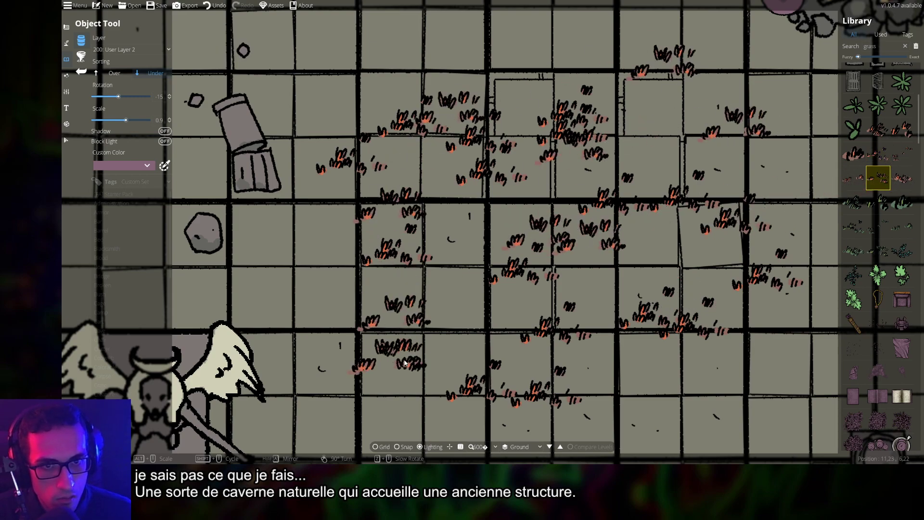
{"action": "left_click", "coordinate": [693, 375]}
{"action": "left_click", "coordinate": [524, 181]}
{"action": "left_click", "coordinate": [459, 284]}
Thicken the red grass patch with Grass 06 tufts and extend it toward the hall's east side
{"action": "left_click", "coordinate": [878, 129]}
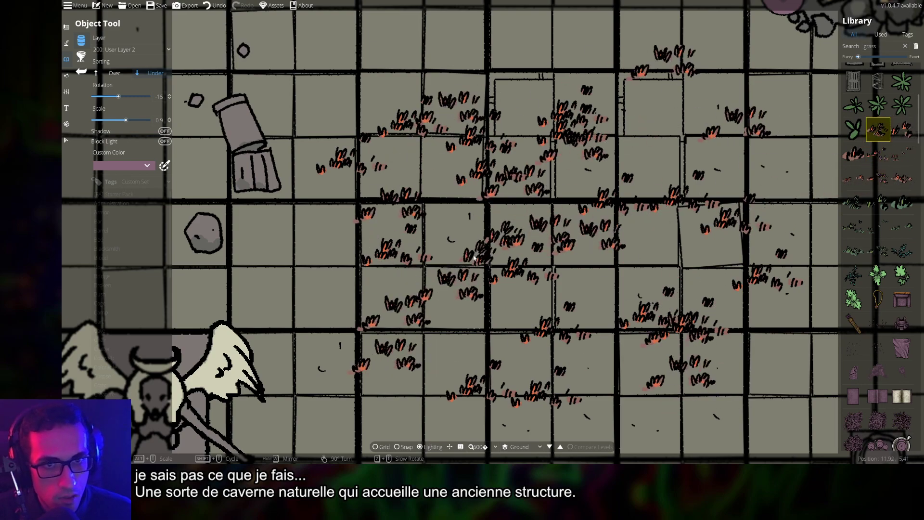
{"action": "left_click", "coordinate": [532, 48]}
{"action": "left_click", "coordinate": [527, 219]}
{"action": "left_click", "coordinate": [455, 230]}
{"action": "left_click", "coordinate": [722, 373]}
{"action": "left_click", "coordinate": [720, 188]}
{"action": "left_click", "coordinate": [693, 226]}
{"action": "left_click", "coordinate": [659, 243]}
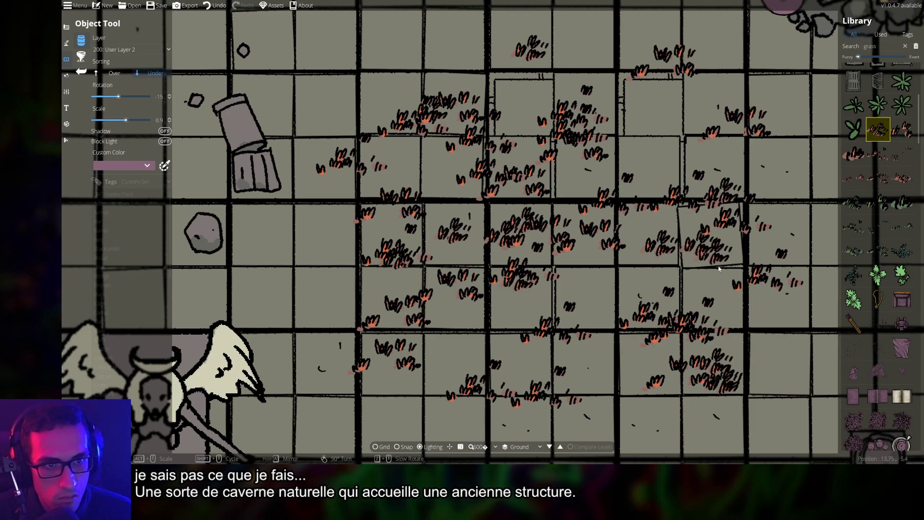
{"action": "key", "text": "Right"}
{"action": "key", "text": "Down"}
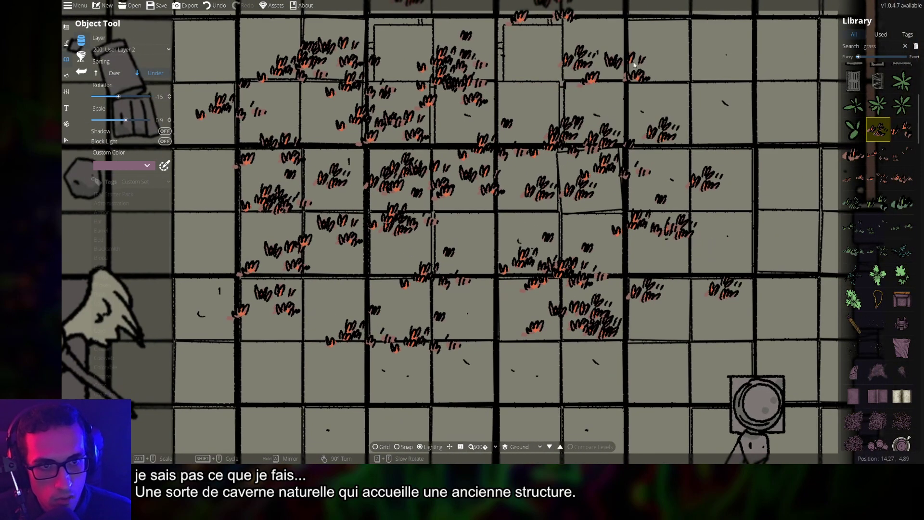
{"action": "scroll", "coordinate": [634, 64], "scroll_direction": "down", "scroll_amount": 5}
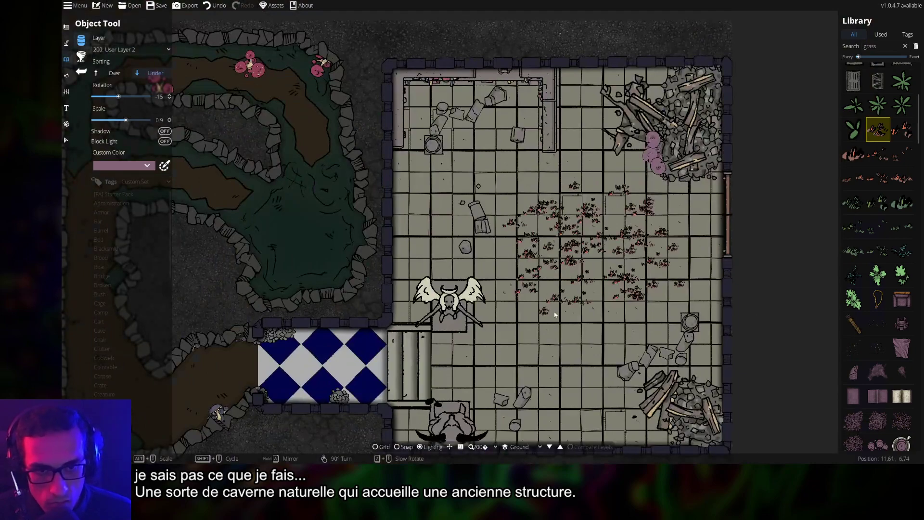
{"action": "scroll", "coordinate": [617, 261], "scroll_direction": "up", "scroll_amount": 2}
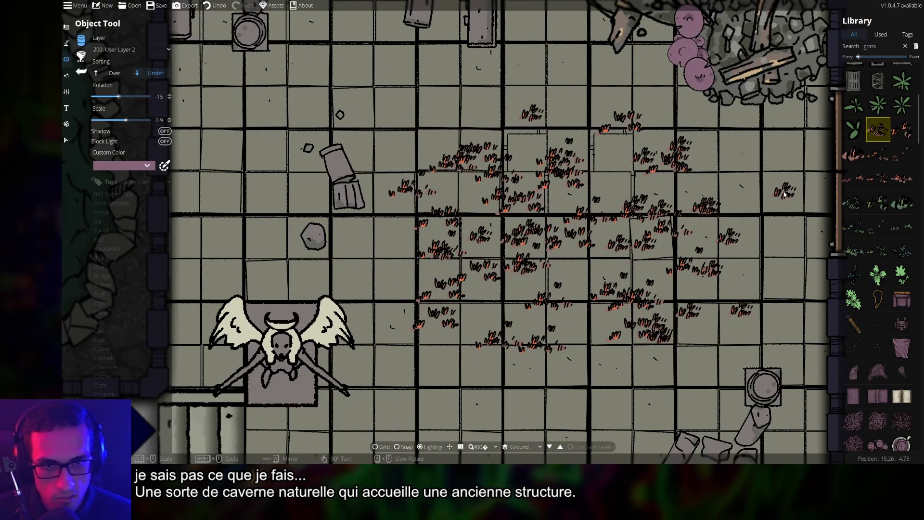
{"action": "scroll", "coordinate": [826, 256], "scroll_direction": "down", "scroll_amount": 1}
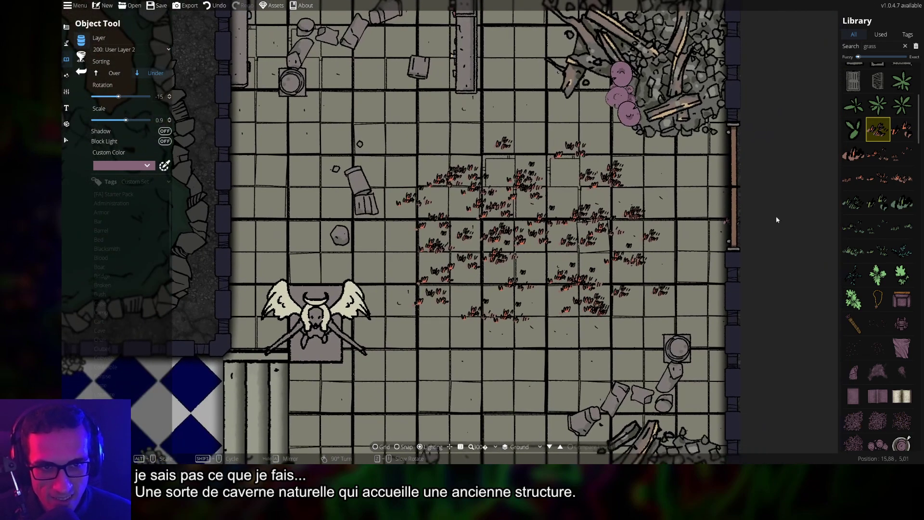
Search the object library for mushroom and set the custom color to ochre yellow
{"action": "scroll", "coordinate": [870, 224], "scroll_direction": "up", "scroll_amount": 3}
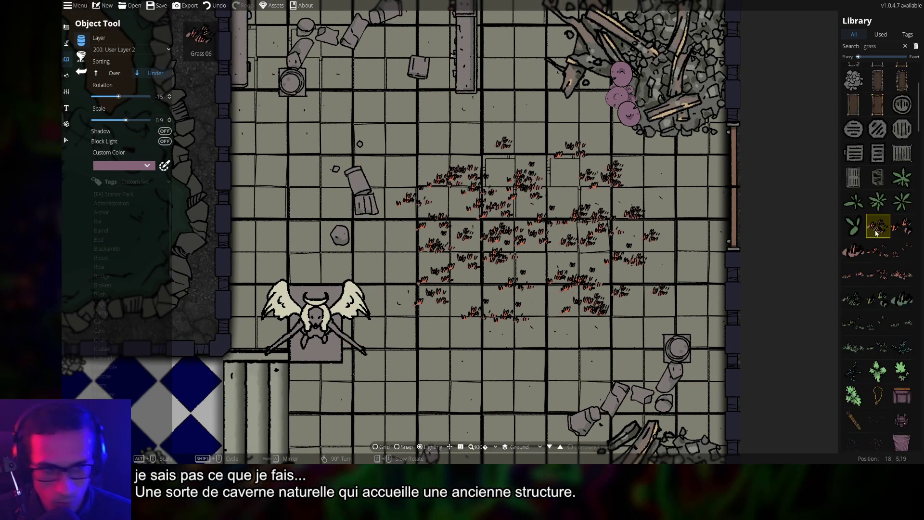
{"action": "left_click", "coordinate": [879, 46]}
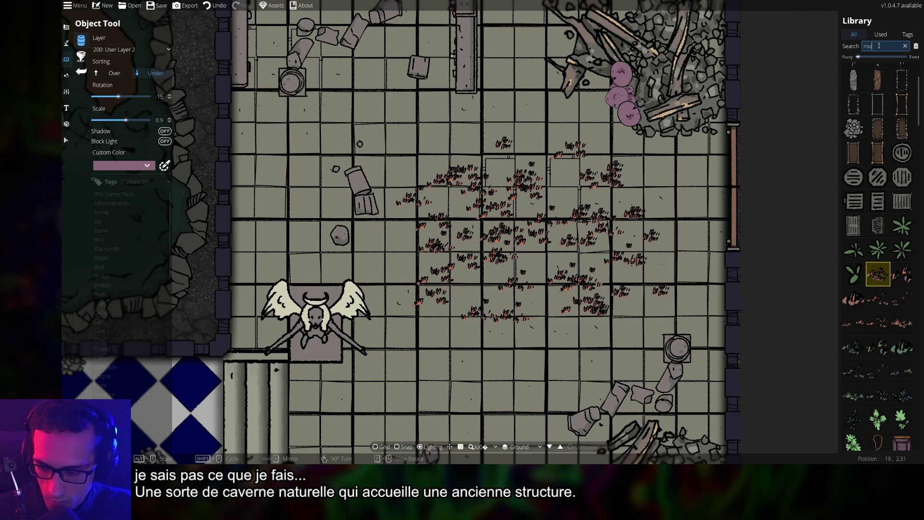
{"action": "type", "text": "mushroom"}
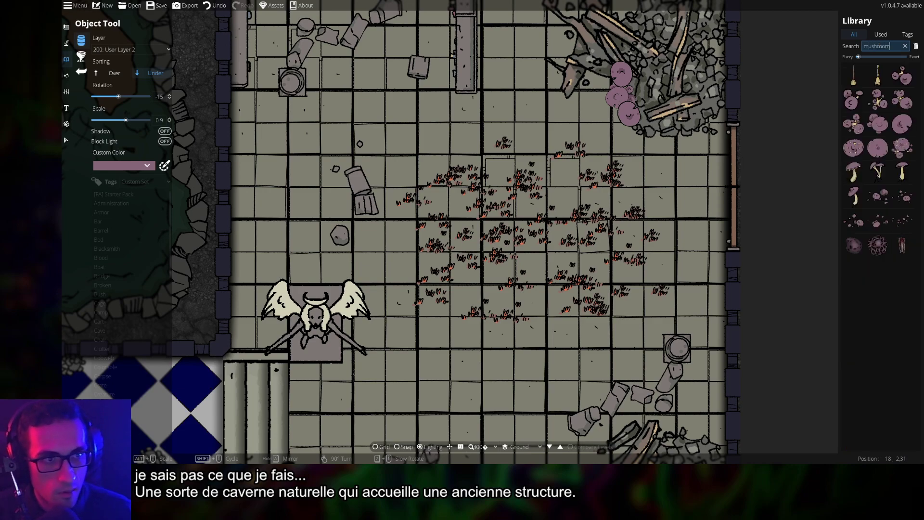
{"action": "left_click", "coordinate": [133, 168]}
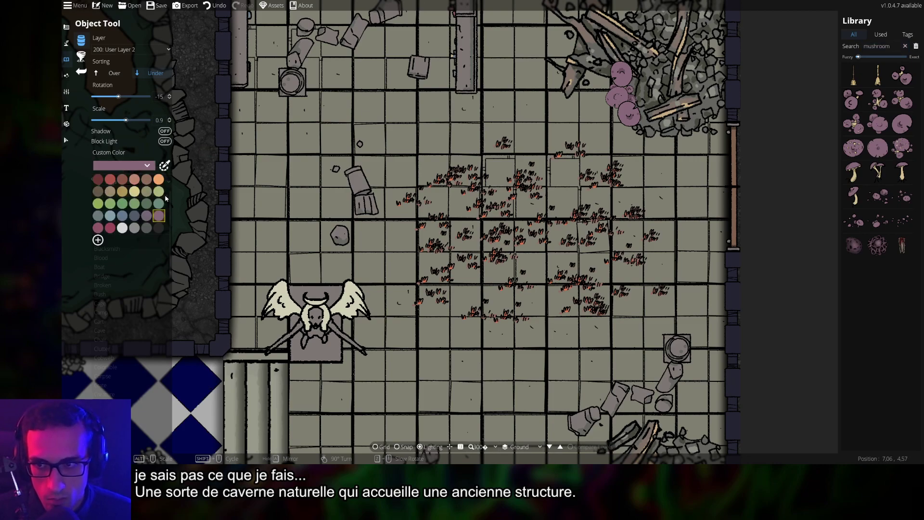
{"action": "left_click", "coordinate": [123, 192]}
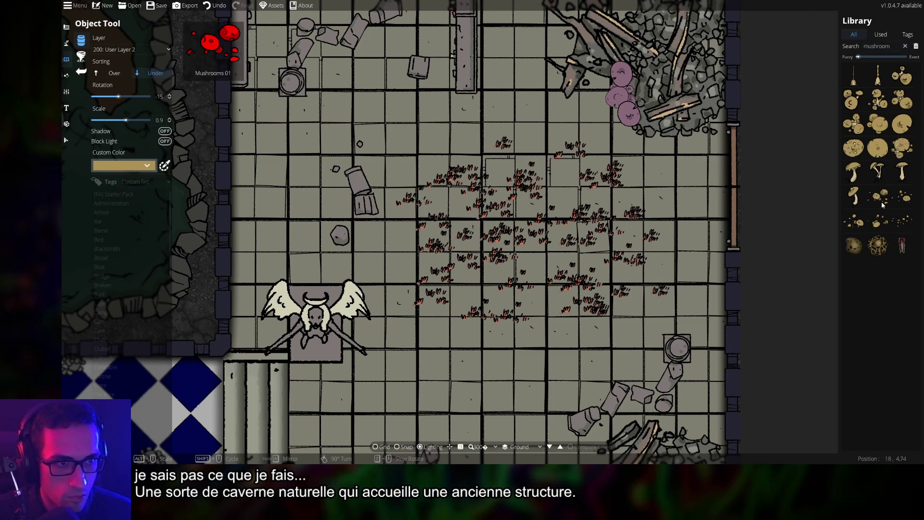
Set the sorting to Over and place four small yellow mushroom clusters among the red grass
{"action": "left_click", "coordinate": [854, 220]}
{"action": "scroll", "coordinate": [438, 270], "scroll_direction": "up", "scroll_amount": 2}
{"action": "scroll", "coordinate": [441, 269], "scroll_direction": "up", "scroll_amount": 1}
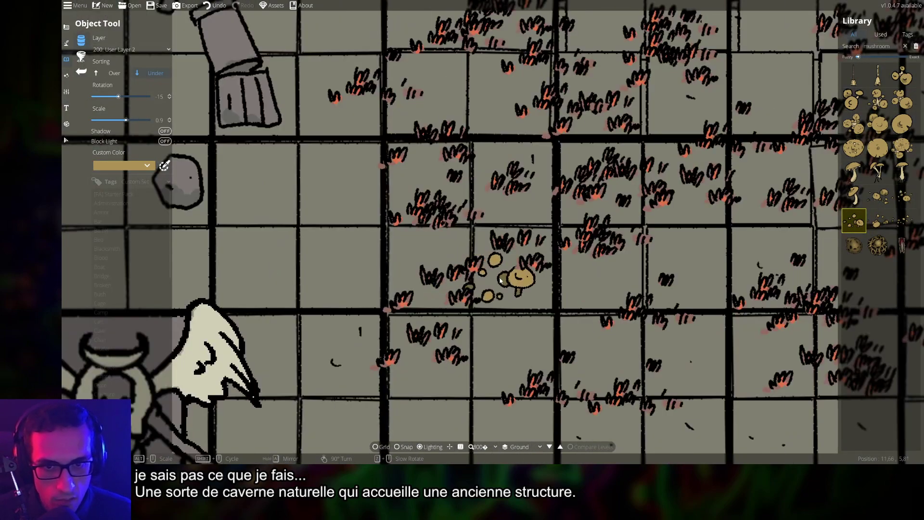
{"action": "left_click", "coordinate": [115, 74]}
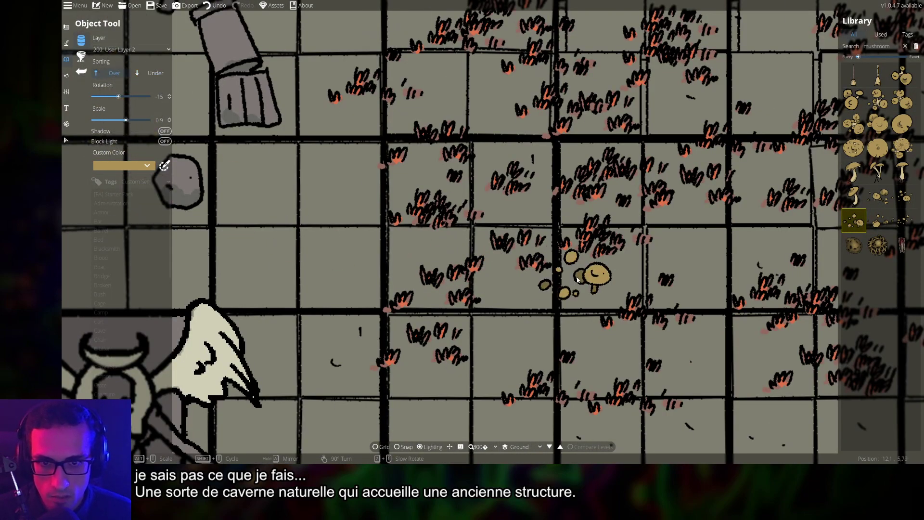
{"action": "left_click", "coordinate": [602, 187]}
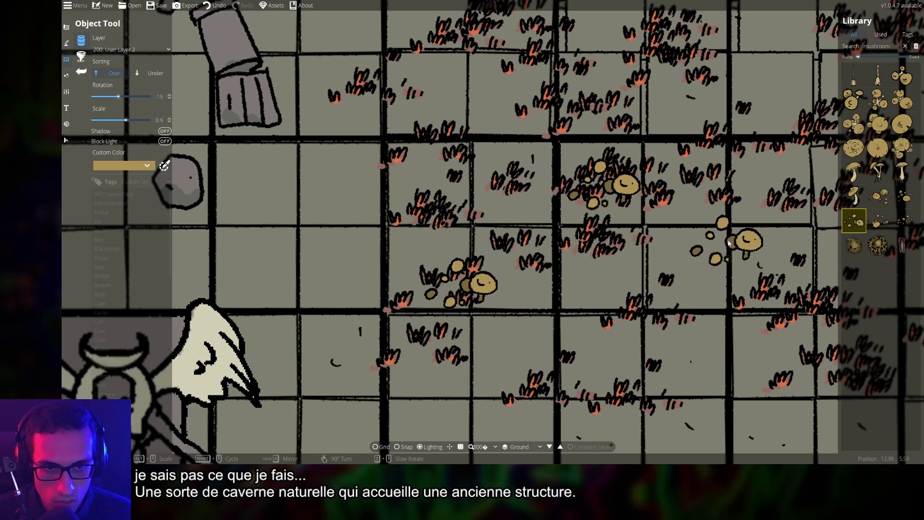
{"action": "scroll", "coordinate": [722, 243], "scroll_direction": "down", "scroll_amount": 2}
{"action": "left_click", "coordinate": [485, 233]}
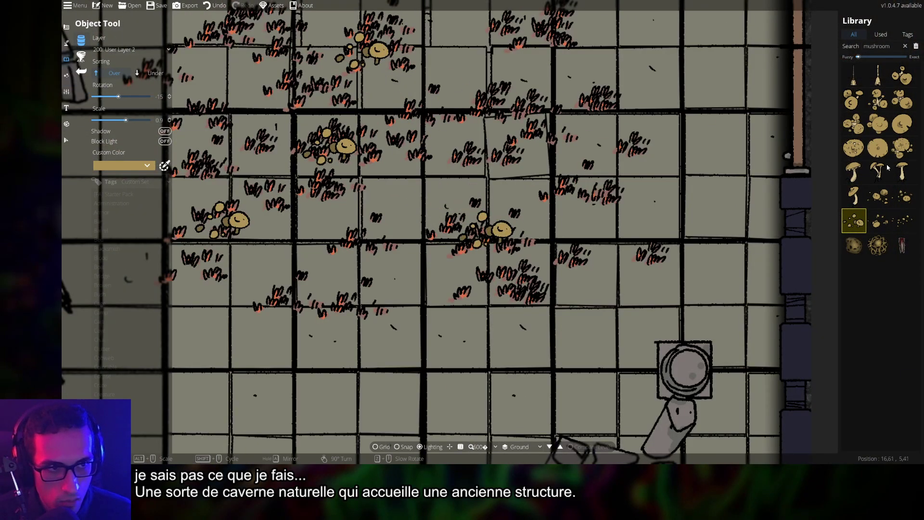
Place large spotted yellow mushroom caps at scale 0.6 beside the central and southeastern small mushroom clusters
{"action": "left_click", "coordinate": [854, 148]}
{"action": "scroll", "coordinate": [519, 189], "scroll_direction": "down", "scroll_amount": 2, "text": "alt"}
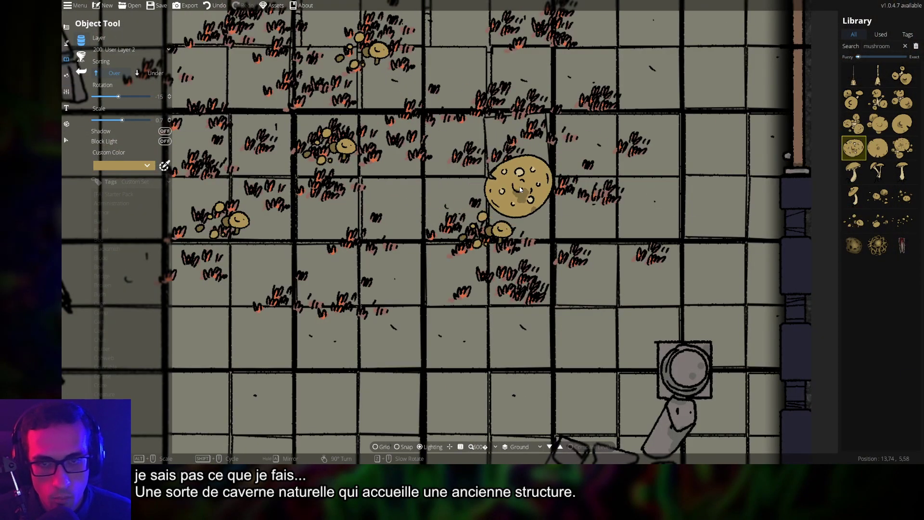
{"action": "scroll", "coordinate": [519, 195], "scroll_direction": "down", "scroll_amount": 1, "text": "alt"}
{"action": "left_click", "coordinate": [508, 204]}
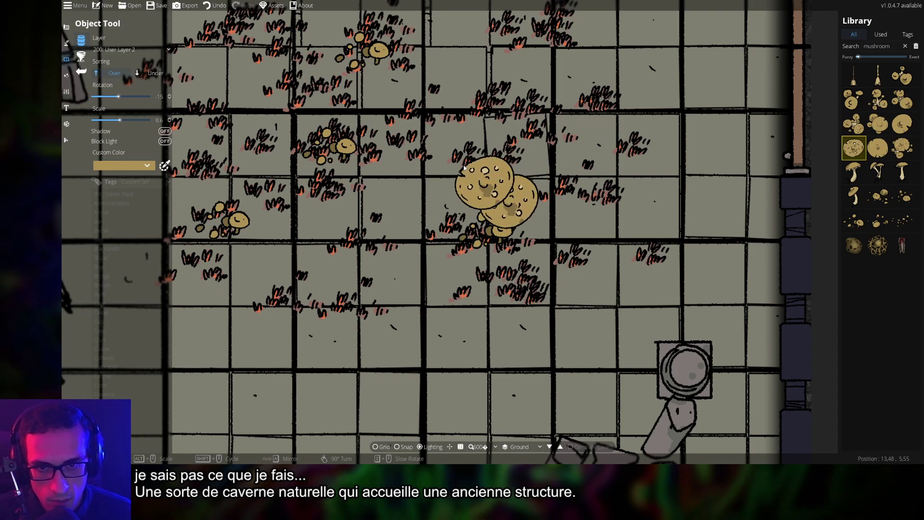
{"action": "left_click", "coordinate": [290, 108]}
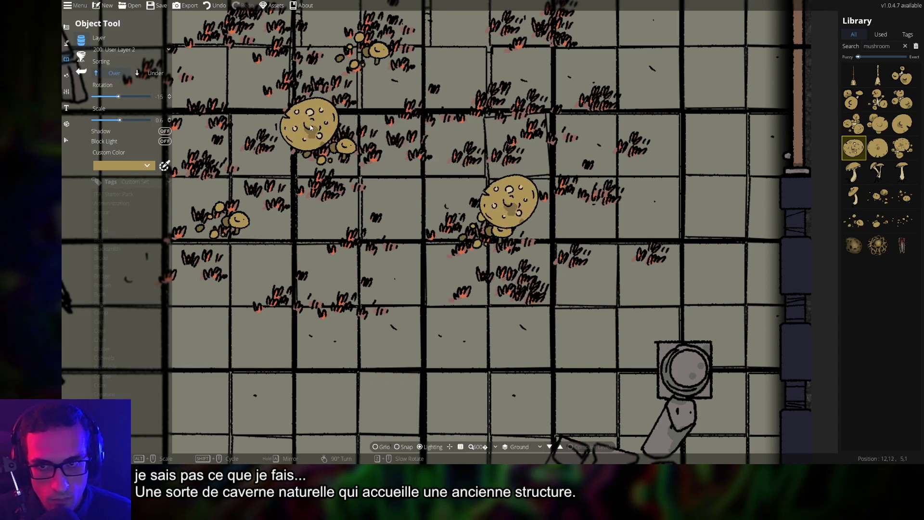
Add a smooth yellow cap by the northern mushroom cluster and two round caps by the western one, using scale 0.5 and 60 degrees there
{"action": "left_click", "coordinate": [876, 159]}
{"action": "scroll", "coordinate": [448, 79], "scroll_direction": "down", "scroll_amount": 5, "text": "alt"}
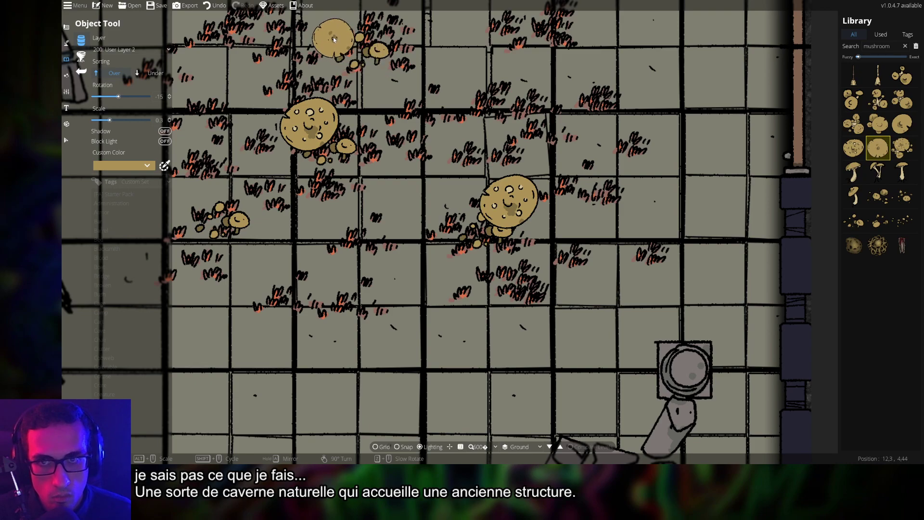
{"action": "left_click", "coordinate": [339, 32]}
{"action": "left_click", "coordinate": [902, 124]}
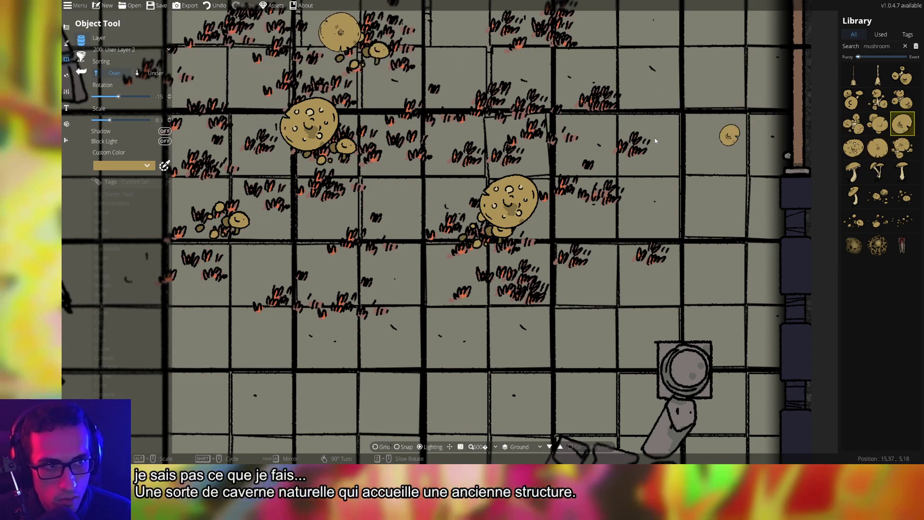
{"action": "key", "text": "Left"}
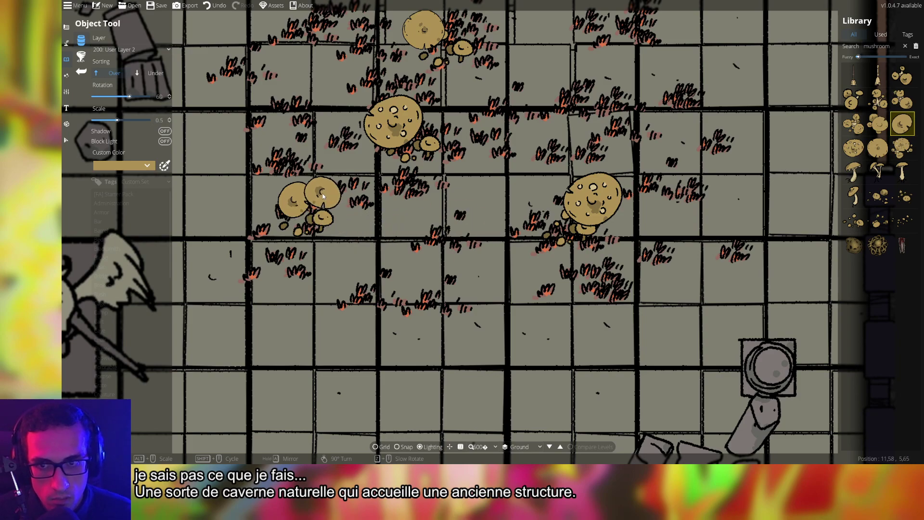
{"action": "scroll", "coordinate": [500, 258], "scroll_direction": "down", "scroll_amount": 5}
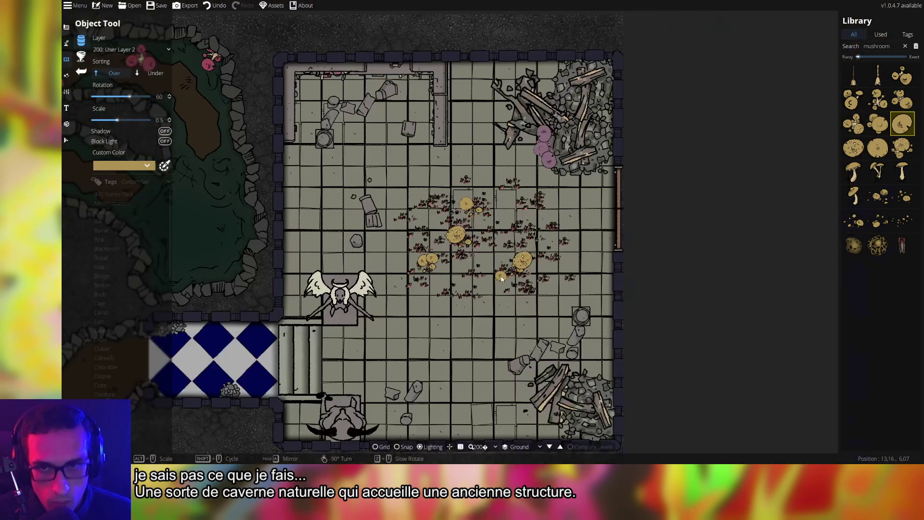
{"action": "scroll", "coordinate": [502, 233], "scroll_direction": "up", "scroll_amount": 3}
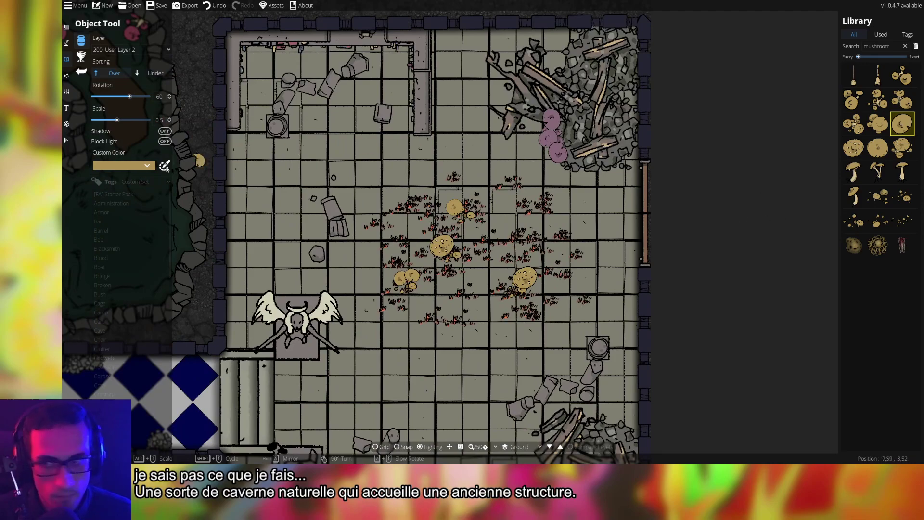
Change the mushrooms' custom color to muted green
{"action": "left_click", "coordinate": [147, 165]}
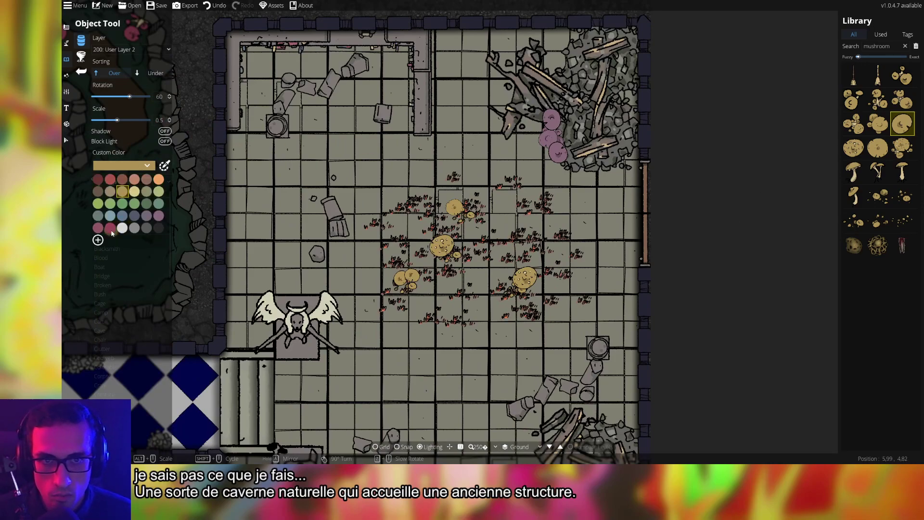
{"action": "left_click_drag", "start_coordinate": [347, 326], "coordinate": [408, 253]}
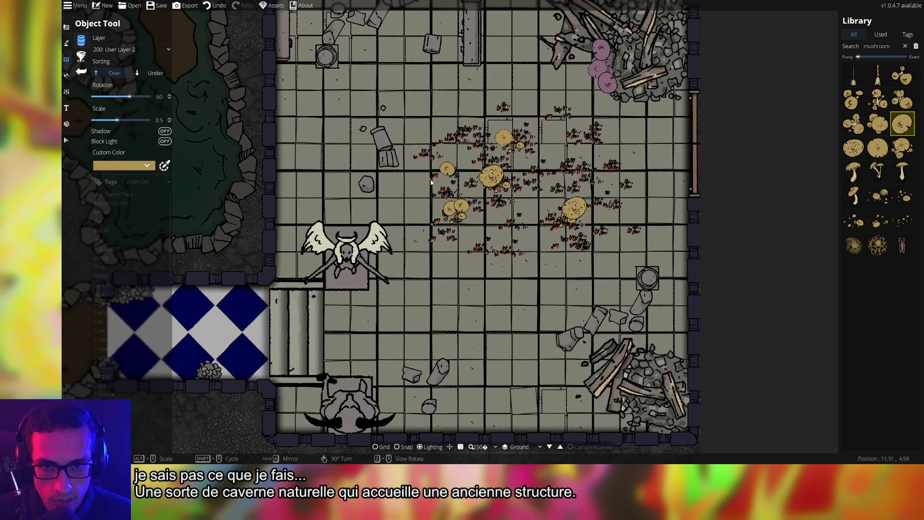
{"action": "left_click", "coordinate": [126, 165]}
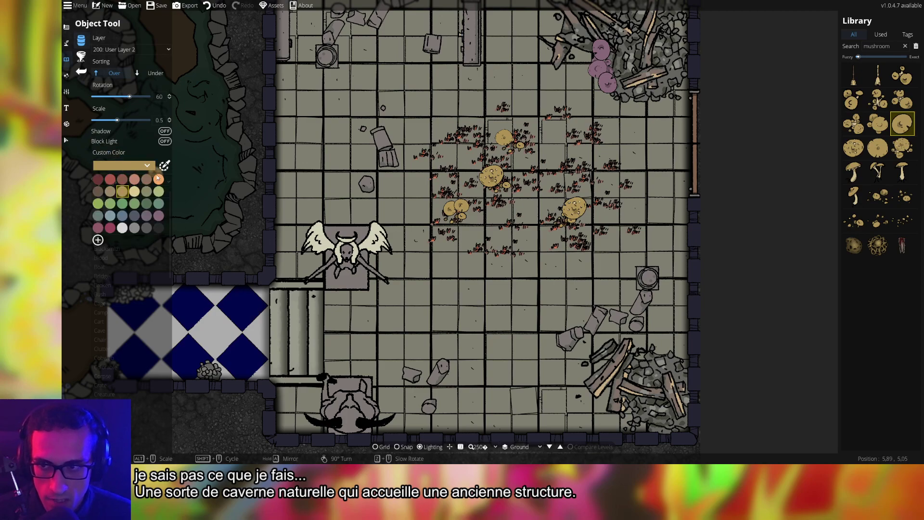
{"action": "left_click", "coordinate": [143, 208]}
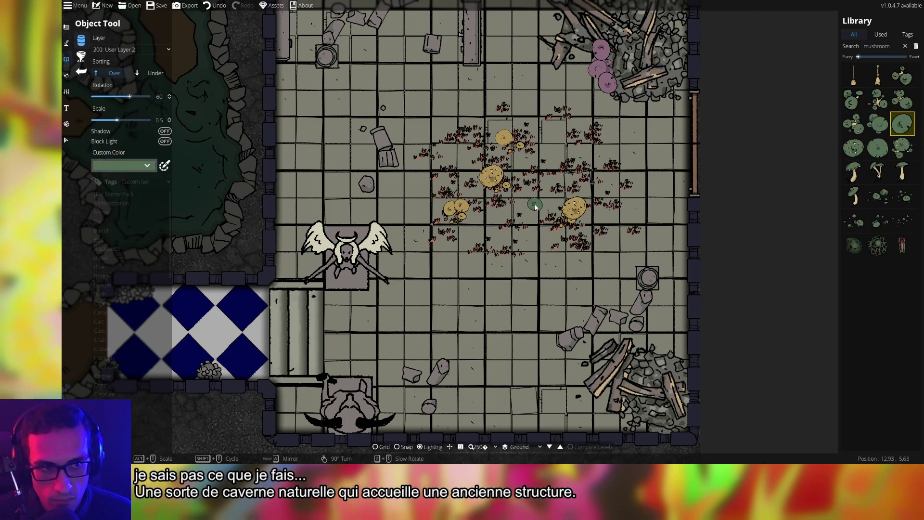
{"action": "scroll", "coordinate": [441, 289], "scroll_direction": "up", "scroll_amount": 5}
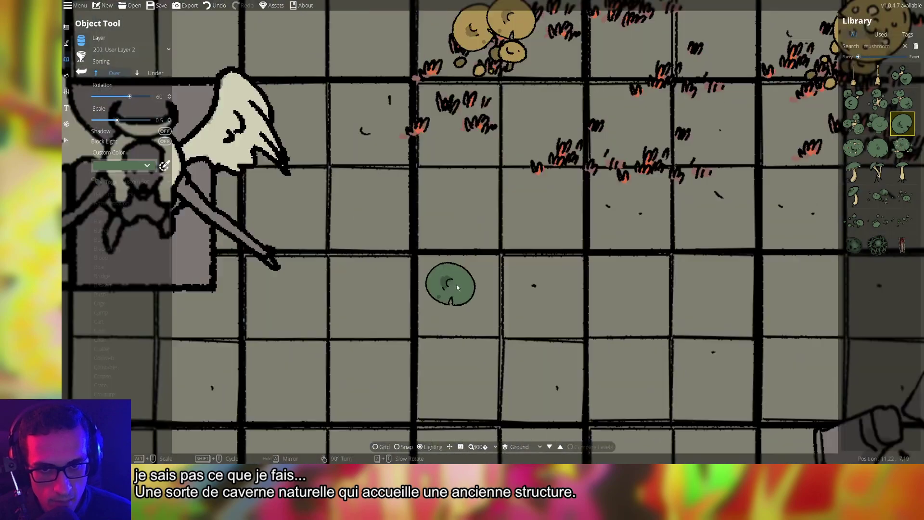
{"action": "left_click", "coordinate": [878, 172]}
{"action": "key", "text": "Up"}
{"action": "key", "text": "Left"}
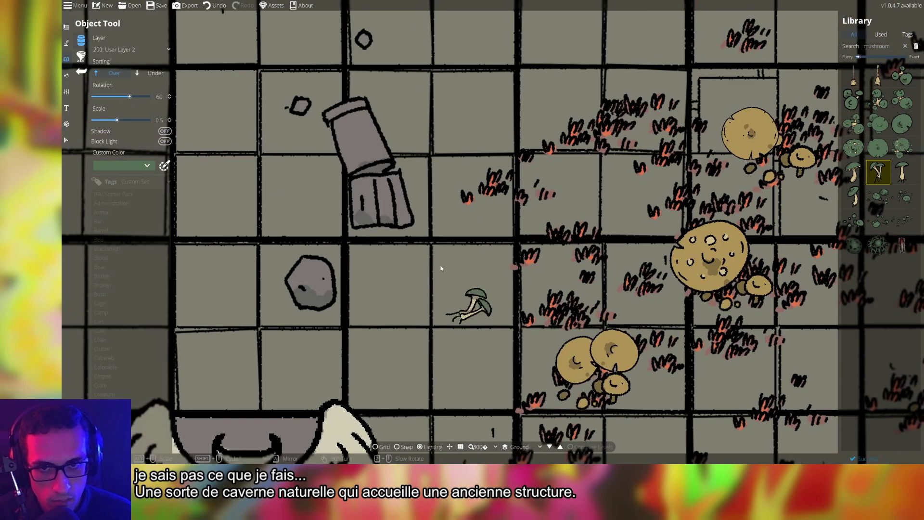
{"action": "key", "text": "Up"}
{"action": "key", "text": "Left"}
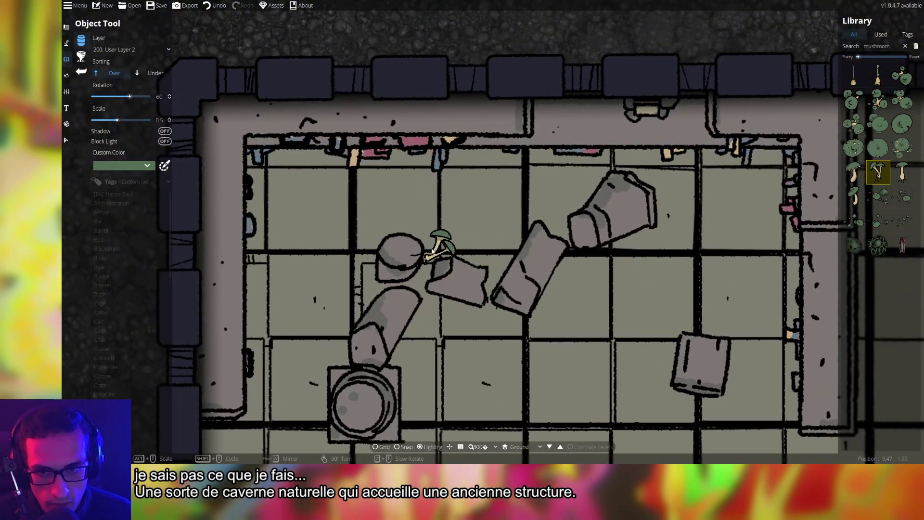
{"action": "left_click", "coordinate": [853, 196]}
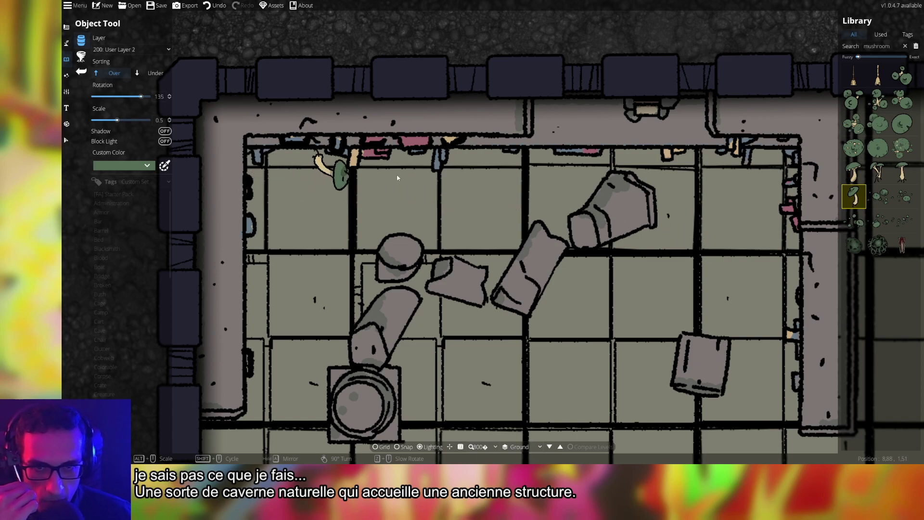
{"action": "left_click", "coordinate": [863, 176]}
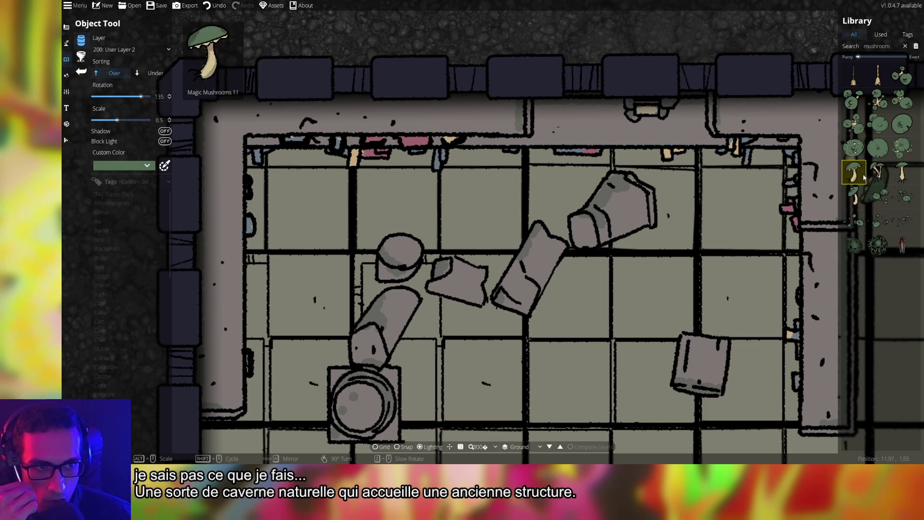
{"action": "scroll", "coordinate": [288, 204], "scroll_direction": "down", "scroll_amount": 10}
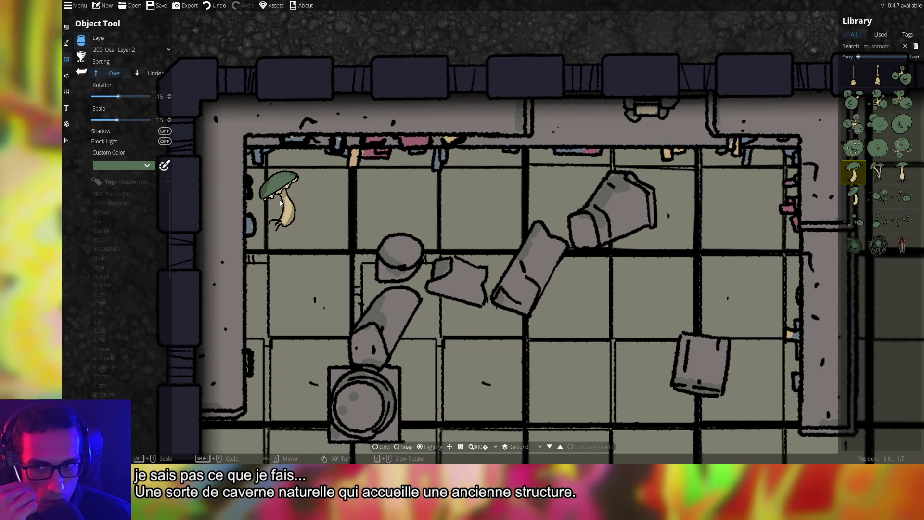
{"action": "scroll", "coordinate": [281, 202], "scroll_direction": "up", "scroll_amount": 2}
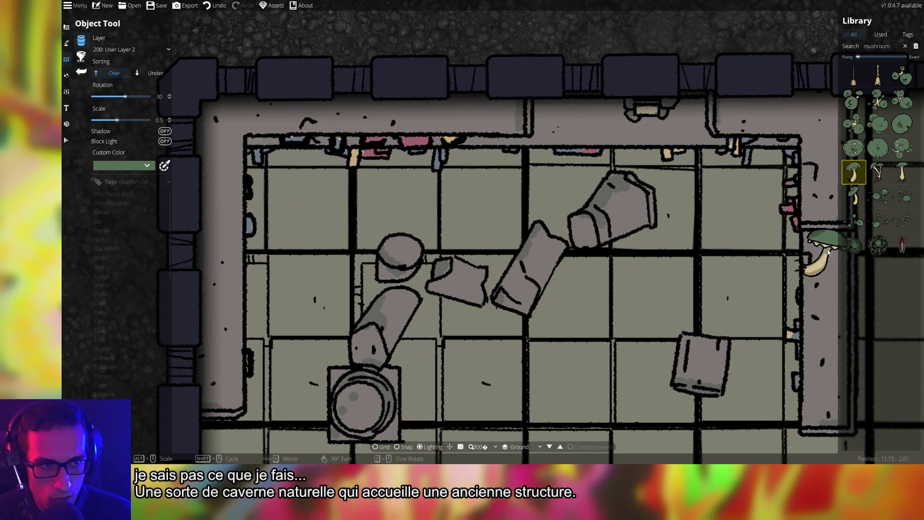
Choose the green mushroom cluster with two large caps and set its scale to 0.8
{"action": "left_click", "coordinate": [877, 172]}
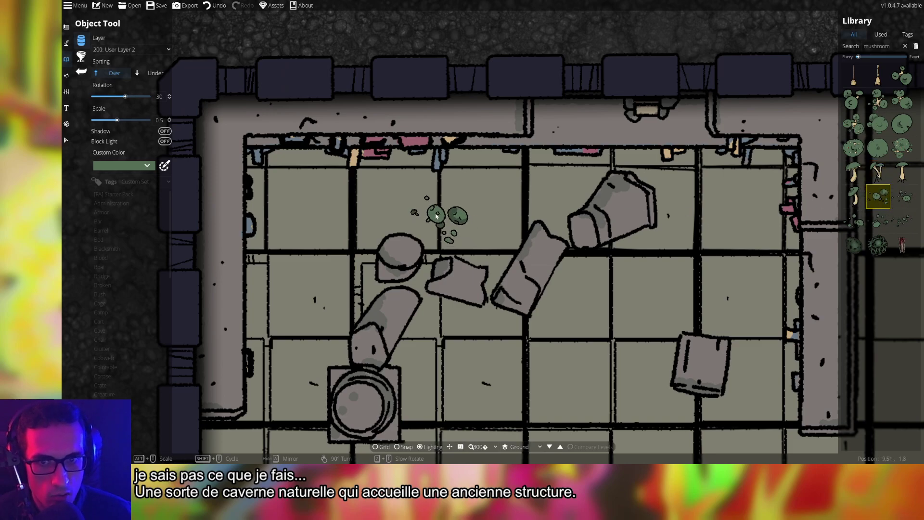
{"action": "scroll", "coordinate": [510, 288], "scroll_direction": "down", "scroll_amount": 5}
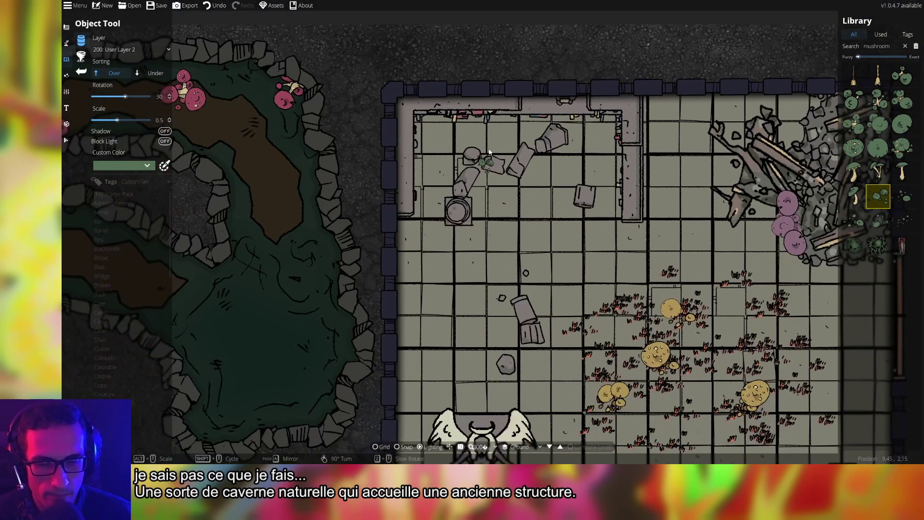
{"action": "key", "text": "s"}
{"action": "key", "text": "w"}
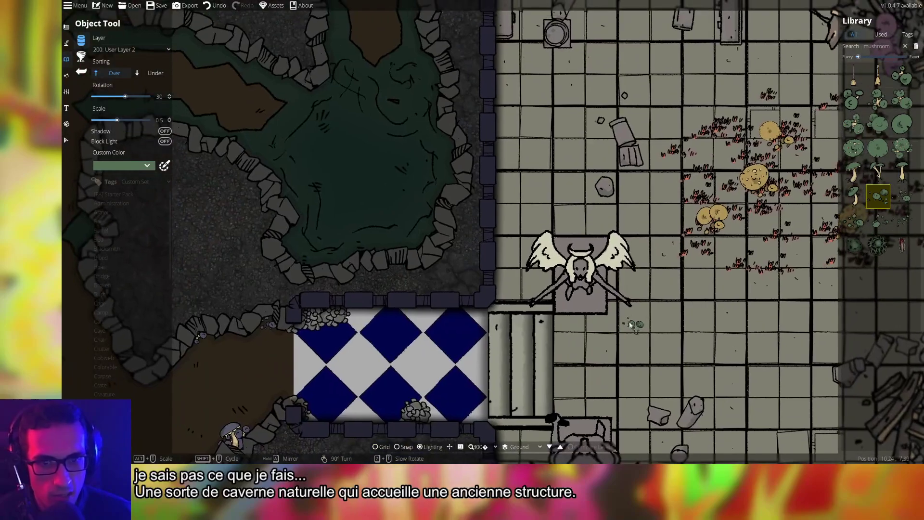
{"action": "key", "text": "d"}
{"action": "key", "text": "w"}
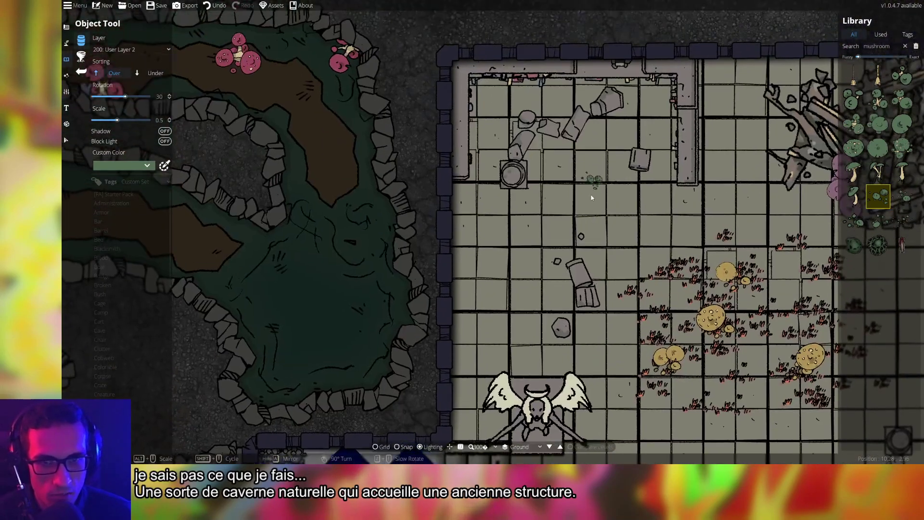
{"action": "scroll", "coordinate": [592, 197], "scroll_direction": "up", "scroll_amount": 5}
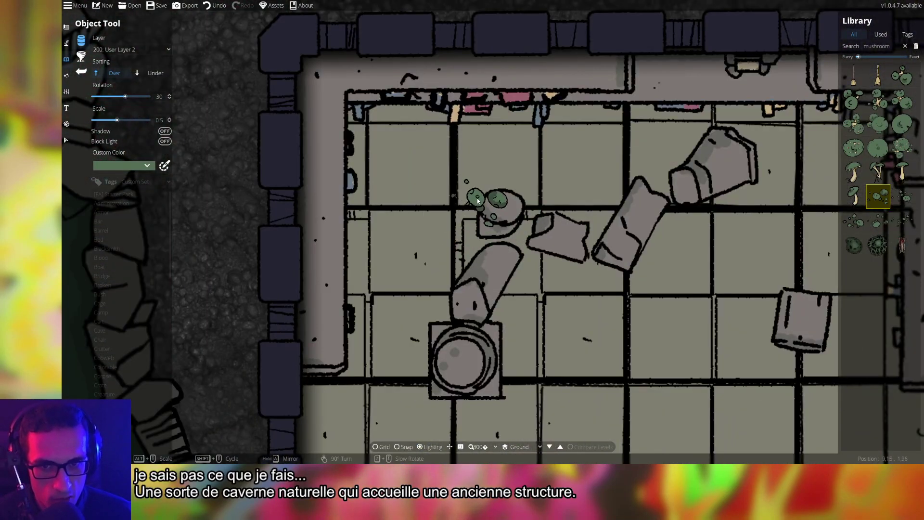
{"action": "scroll", "coordinate": [455, 195], "scroll_direction": "up", "scroll_amount": 7, "text": "alt"}
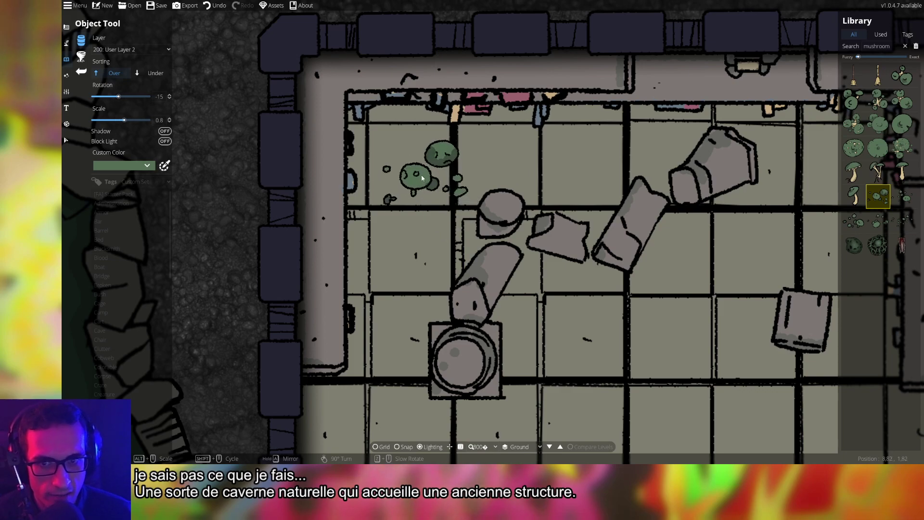
Set the object sorting to Under and the layer to -100: Below Water
{"action": "scroll", "coordinate": [439, 186], "scroll_direction": "down", "scroll_amount": 3}
{"action": "scroll", "coordinate": [607, 289], "scroll_direction": "up", "scroll_amount": 1}
{"action": "key", "text": "d"}
{"action": "key", "text": "s"}
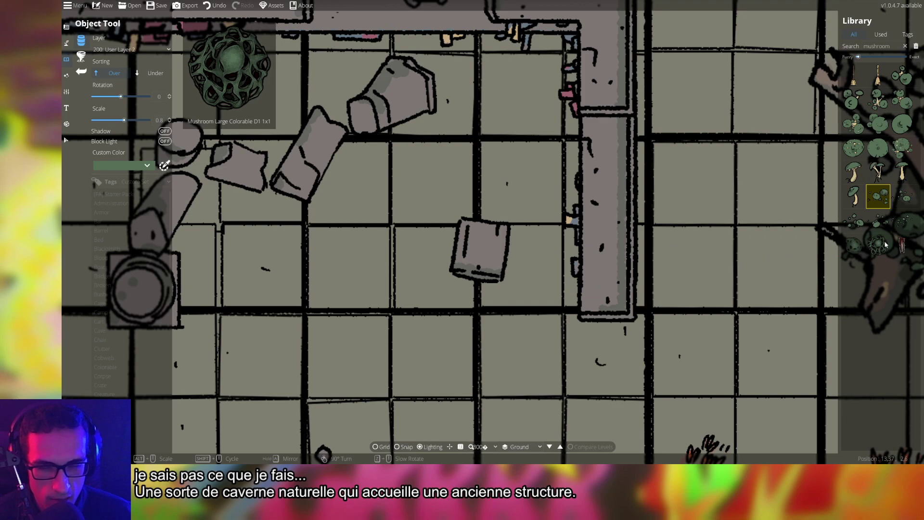
{"action": "left_click", "coordinate": [156, 73]}
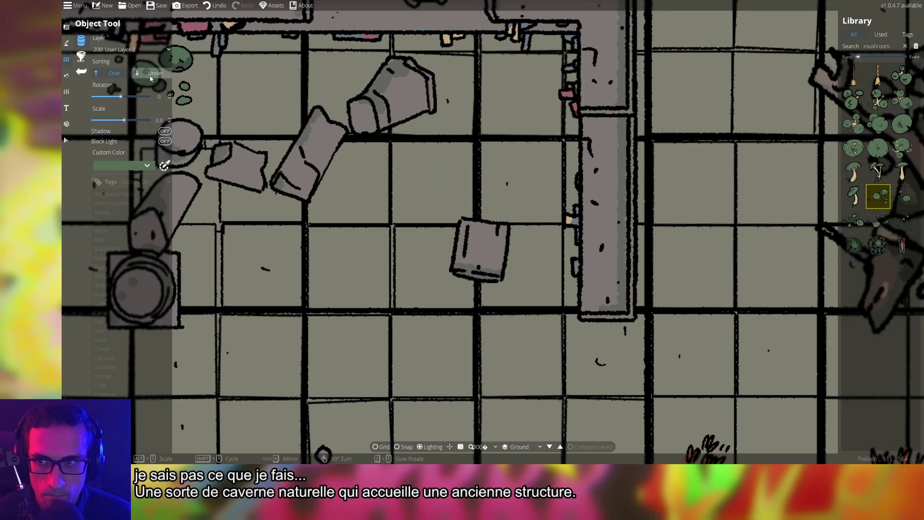
{"action": "left_click", "coordinate": [133, 49]}
{"action": "left_click", "coordinate": [126, 99]}
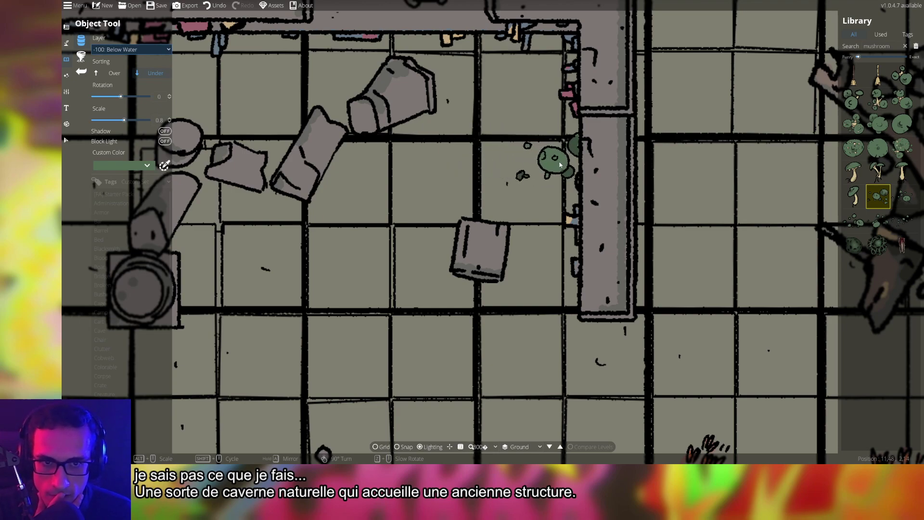
Place two-cap green clusters in the bookshelf alcove's northeast corner and along its east shelf beside the fallen block, rotating each to fit
{"action": "scroll", "coordinate": [554, 159], "scroll_direction": "down", "scroll_amount": 8}
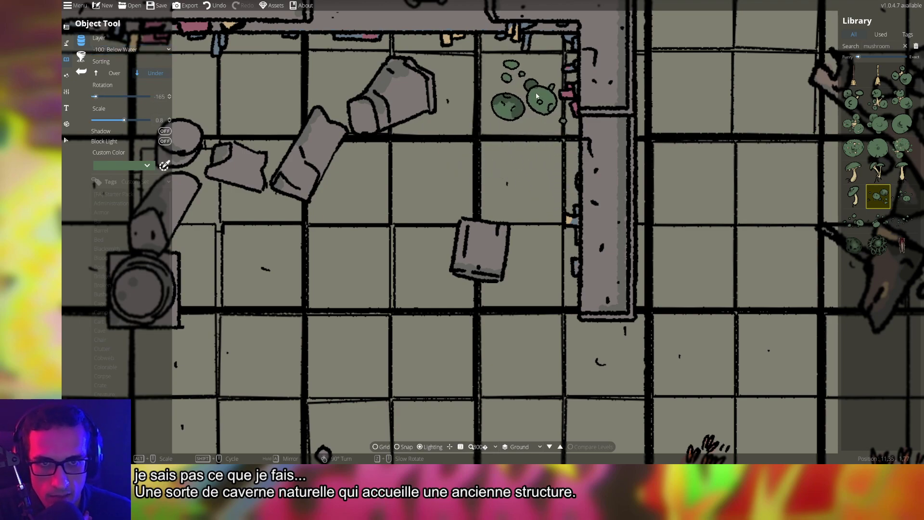
{"action": "left_click", "coordinate": [540, 62]}
{"action": "scroll", "coordinate": [553, 202], "scroll_direction": "up", "scroll_amount": 5}
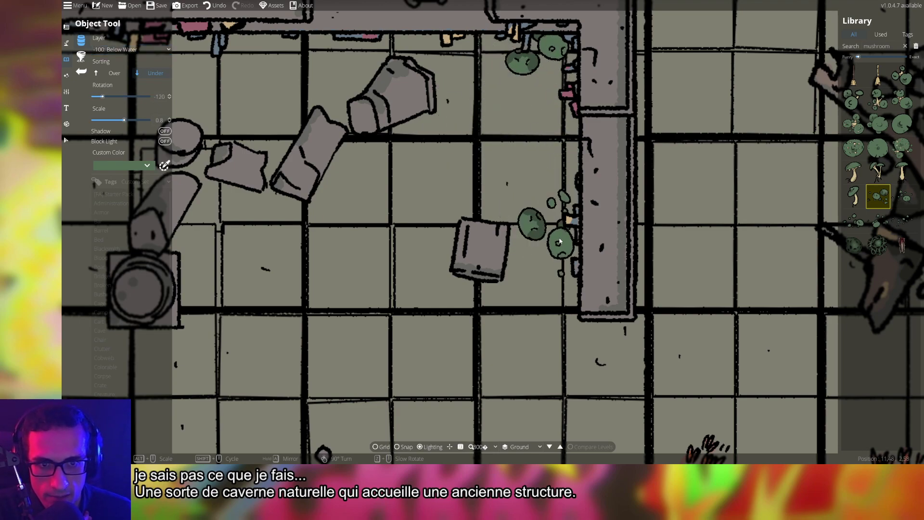
{"action": "left_click", "coordinate": [558, 243]}
Scatter tiny green mushrooms along the alcove's east, west and north shelves and around the broken column pieces, varying their rotation
{"action": "left_click", "coordinate": [902, 221]}
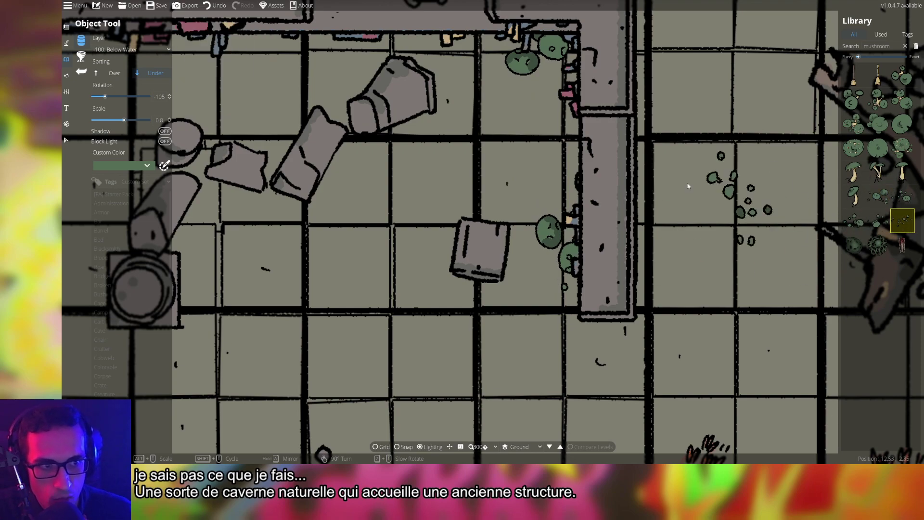
{"action": "scroll", "coordinate": [573, 153], "scroll_direction": "up", "scroll_amount": 1}
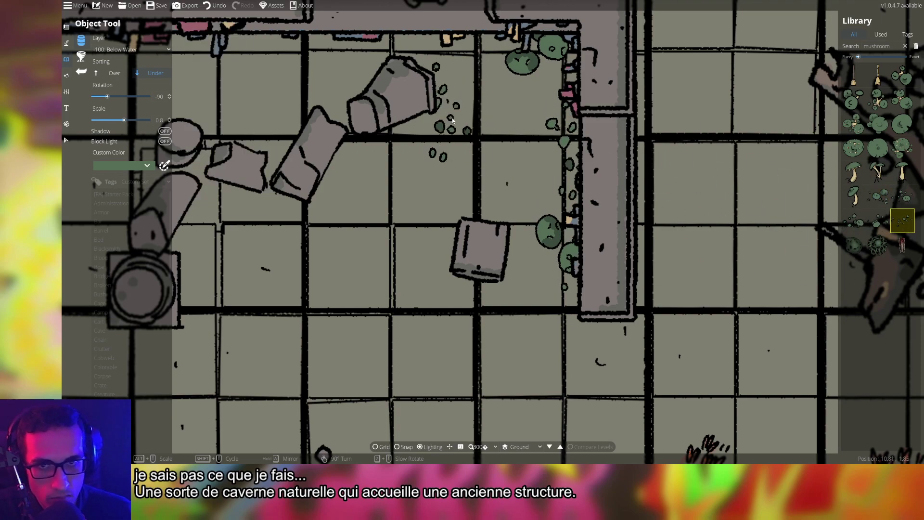
{"action": "scroll", "coordinate": [302, 178], "scroll_direction": "down", "scroll_amount": 7}
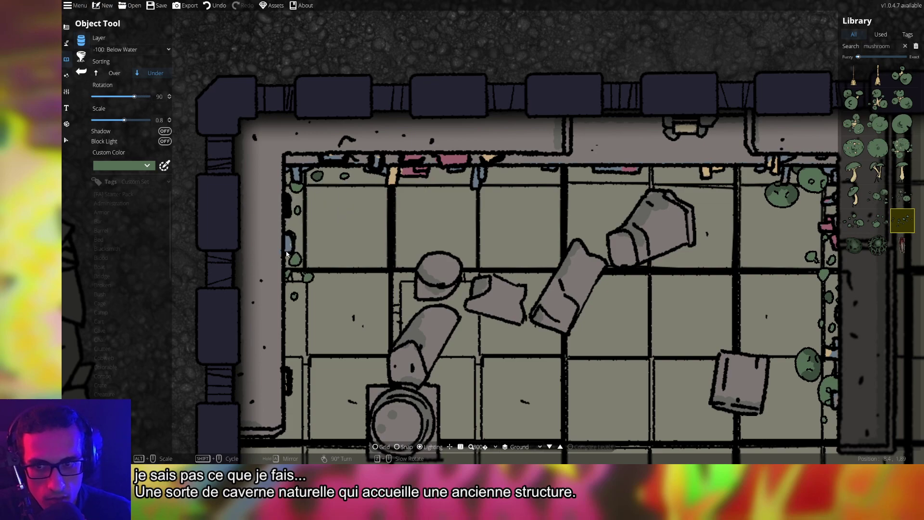
{"action": "scroll", "coordinate": [366, 202], "scroll_direction": "up", "scroll_amount": 7}
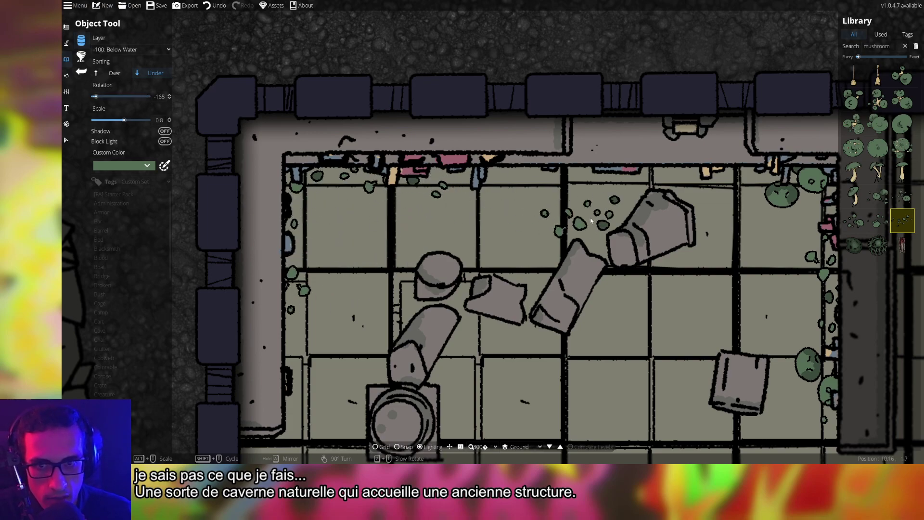
{"action": "scroll", "coordinate": [512, 280], "scroll_direction": "down", "scroll_amount": 4}
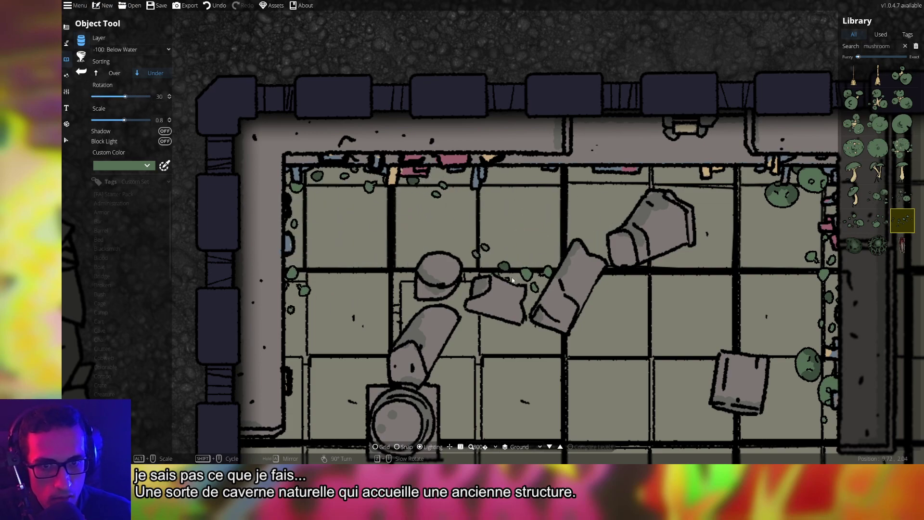
Place a two-cap green cluster north of the broken column and a single-cap cluster beside its base, both rotated 30 degrees
{"action": "left_click", "coordinate": [878, 197]}
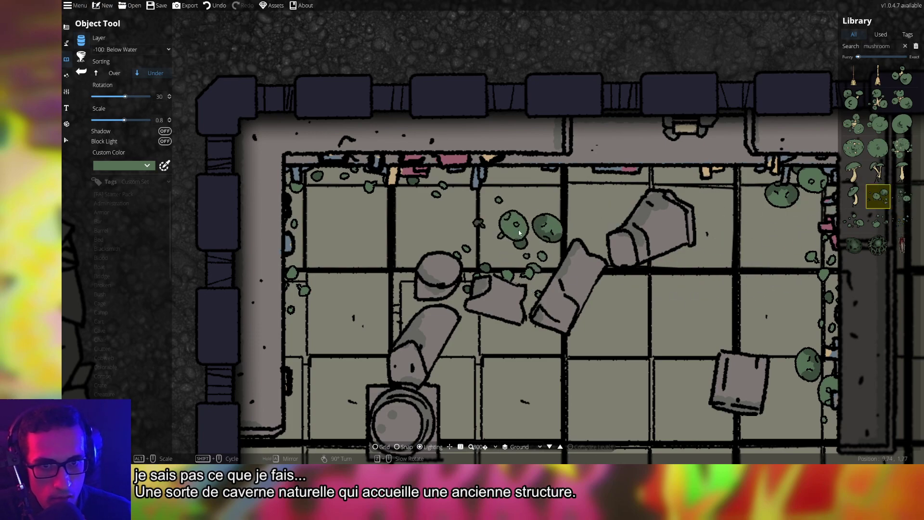
{"action": "left_click", "coordinate": [557, 236]}
{"action": "scroll", "coordinate": [778, 269], "scroll_direction": "down", "scroll_amount": 1}
{"action": "key", "text": "Down"}
{"action": "key", "text": "Left"}
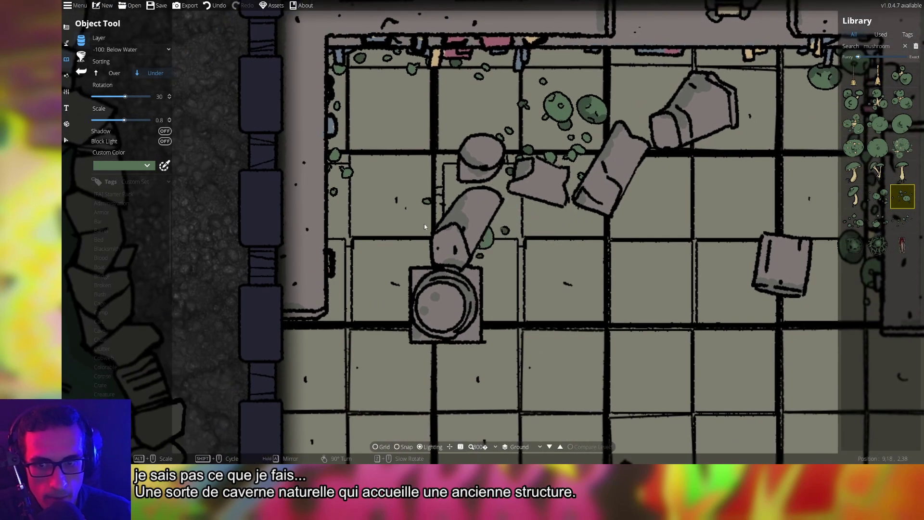
Place a Mushrooms 04 cluster rotated -90 degrees beneath the fallen block near the alcove's east shelf
{"action": "key", "text": "Right"}
{"action": "key", "text": "Down"}
{"action": "scroll", "coordinate": [415, 198], "scroll_direction": "down", "scroll_amount": 2}
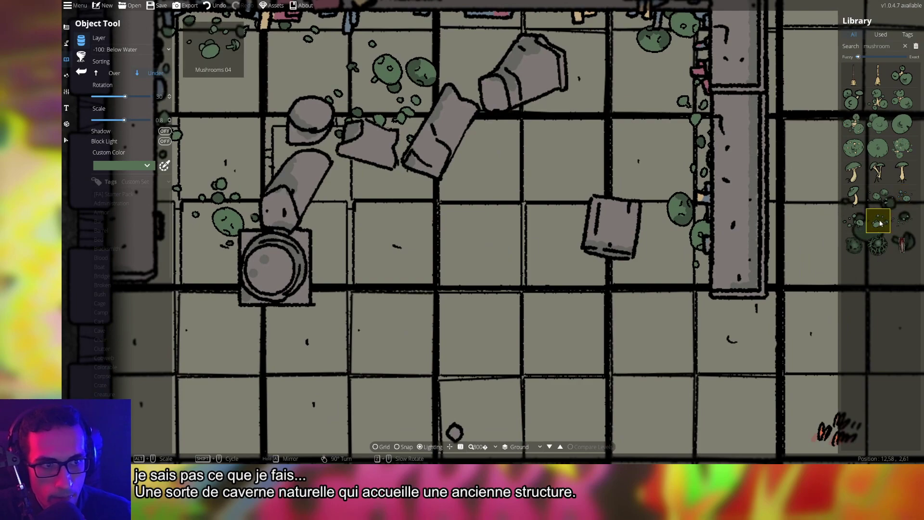
{"action": "scroll", "coordinate": [481, 217], "scroll_direction": "down", "scroll_amount": 8}
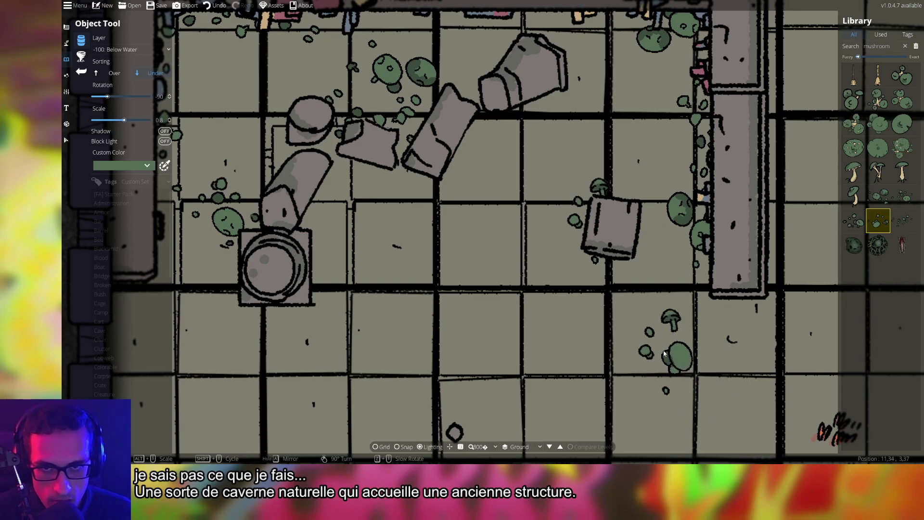
Place a Mushrooms 04 cluster behind the blue mushroom on the cave tunnel's south wall near the tiled corridor, rotating it to fit
{"action": "scroll", "coordinate": [657, 346], "scroll_direction": "down", "scroll_amount": 4}
{"action": "left_click_drag", "start_coordinate": [657, 346], "coordinate": [457, 185]}
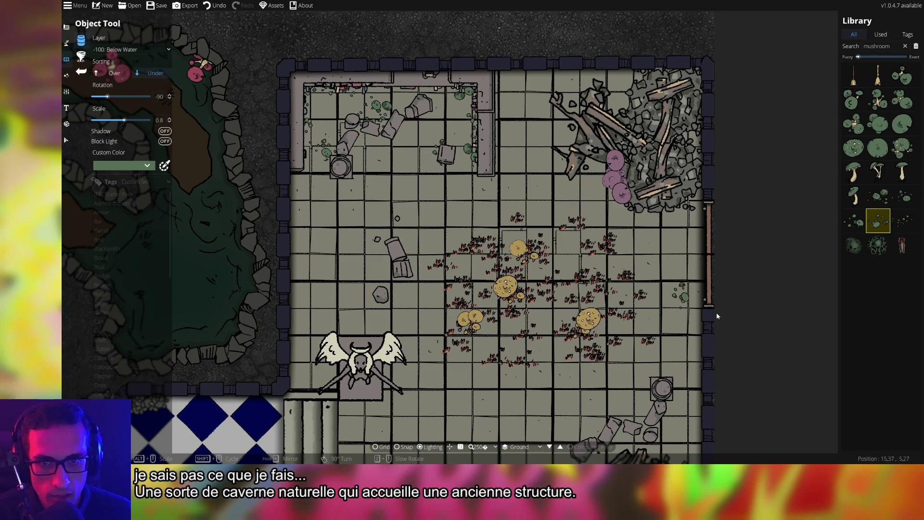
{"action": "left_click_drag", "start_coordinate": [717, 316], "coordinate": [696, 115]}
{"action": "left_click_drag", "start_coordinate": [376, 159], "coordinate": [565, 173]}
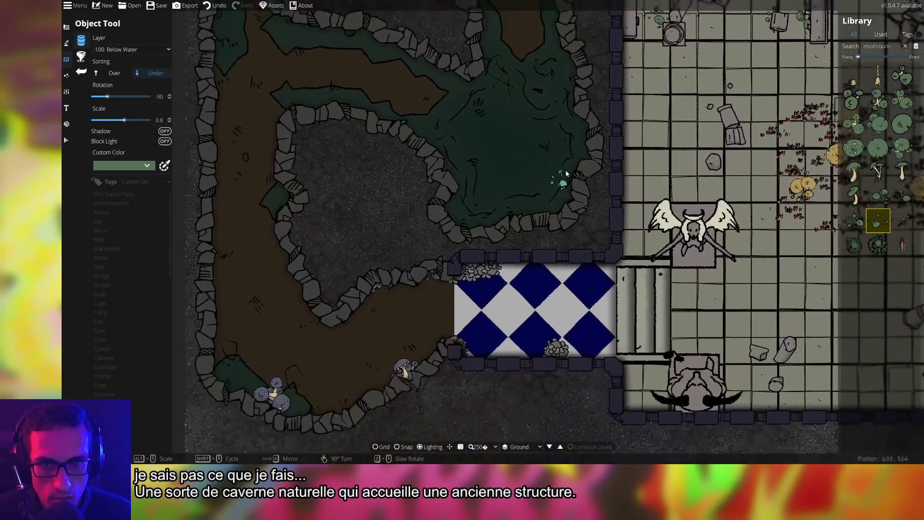
{"action": "scroll", "coordinate": [305, 316], "scroll_direction": "up", "scroll_amount": 5}
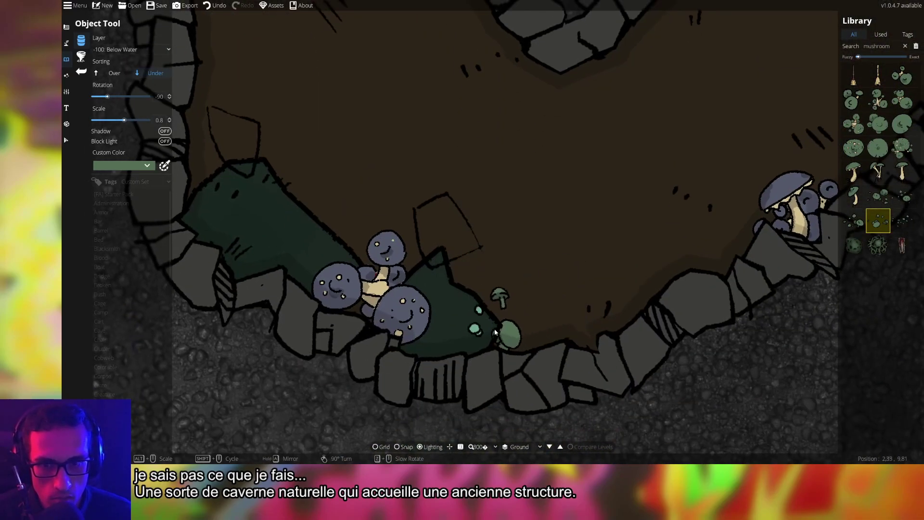
{"action": "key", "text": "w"}
{"action": "key", "text": "d"}
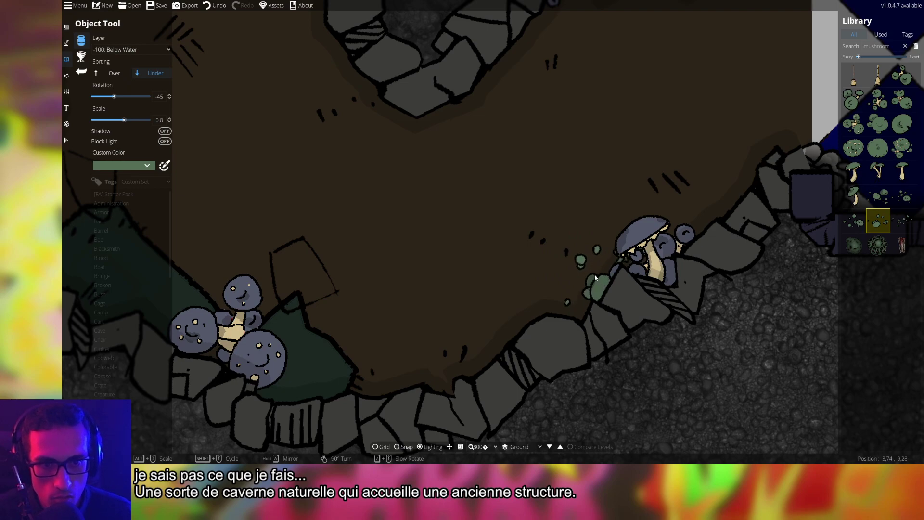
{"action": "scroll", "coordinate": [595, 278], "scroll_direction": "down", "scroll_amount": 5}
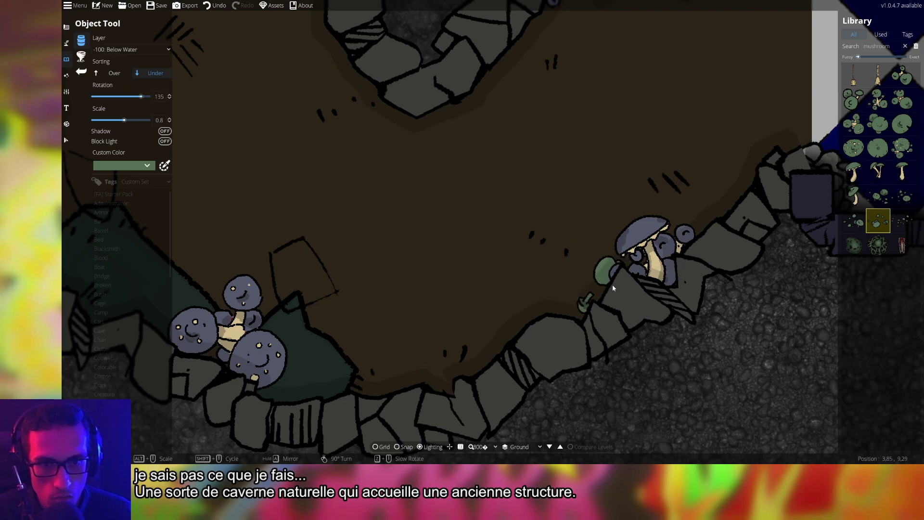
{"action": "scroll", "coordinate": [600, 296], "scroll_direction": "down", "scroll_amount": 15}
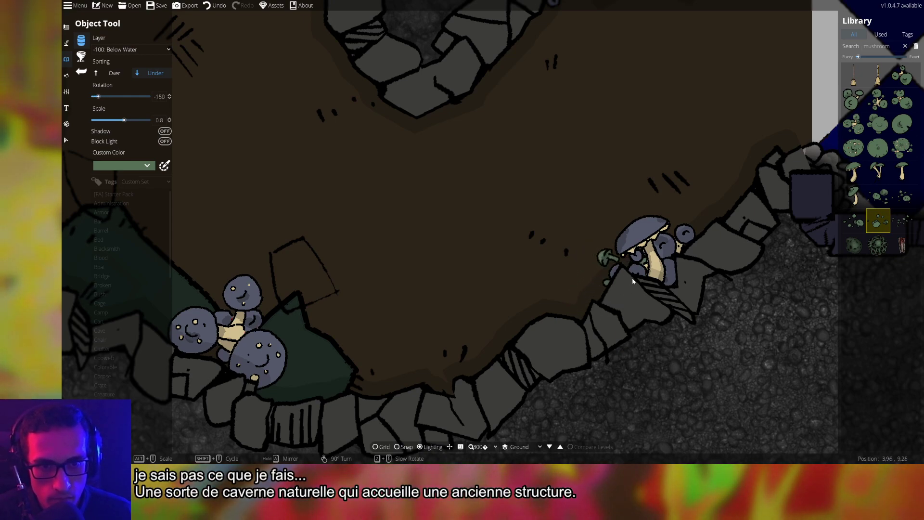
Place a single curved-stem green mushroom rotated -15 degrees behind the blue cluster in the cave's southwest corner
{"action": "left_click_drag", "start_coordinate": [413, 203], "coordinate": [601, 242]}
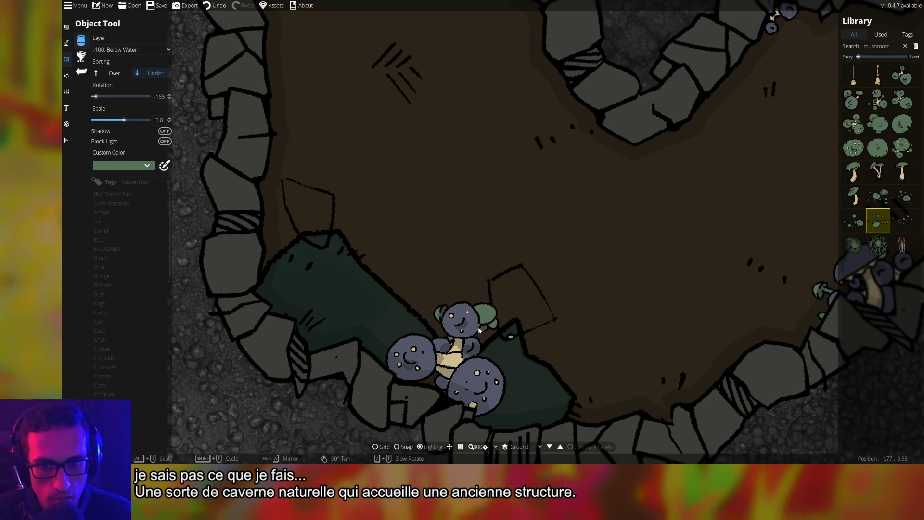
{"action": "left_click", "coordinate": [855, 197]}
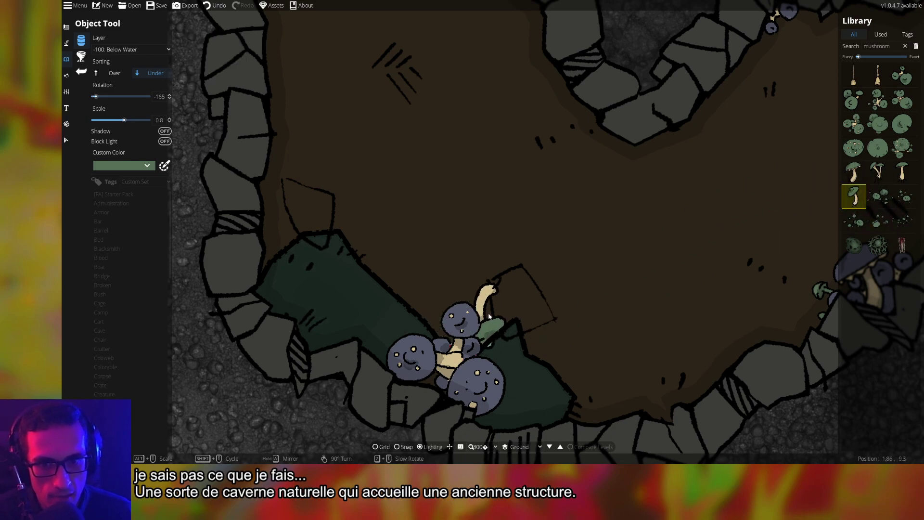
{"action": "scroll", "coordinate": [481, 320], "scroll_direction": "up", "scroll_amount": 7}
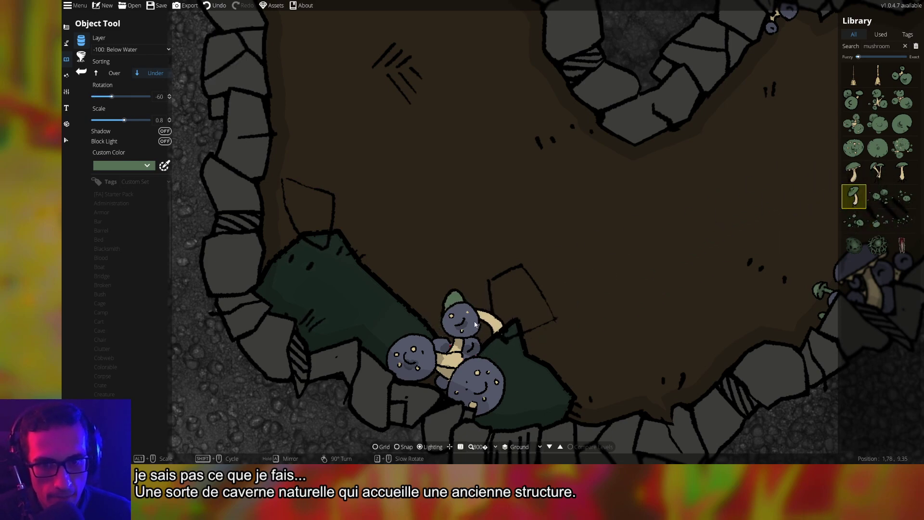
{"action": "scroll", "coordinate": [443, 320], "scroll_direction": "down", "scroll_amount": 2}
{"action": "left_click", "coordinate": [439, 322]}
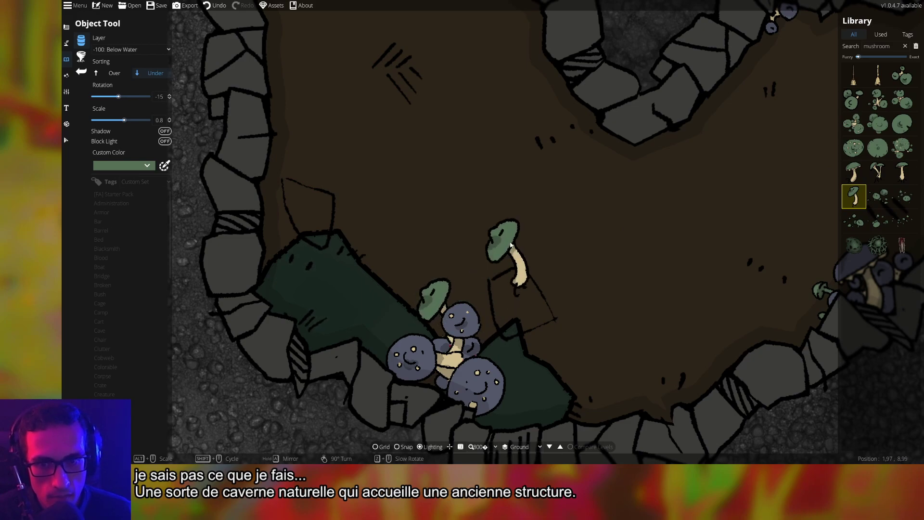
Place the same curved-stem green mushroom rotated 15 degrees beside the red cluster on the south wall of the northern tunnel
{"action": "key", "text": "w"}
{"action": "key", "text": "s"}
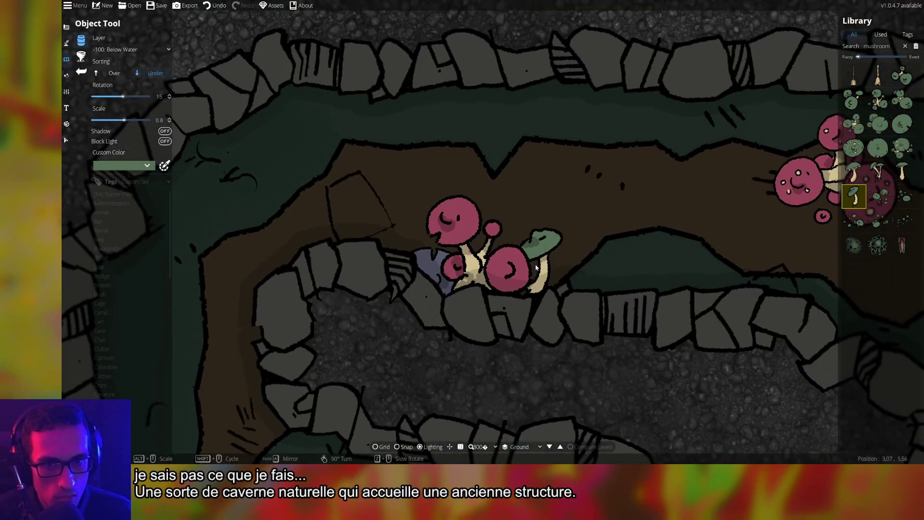
{"action": "left_click", "coordinate": [531, 277]}
Place a straight-stem green mushroom rotated 180 degrees under the red cluster in the middle of the northern tunnel
{"action": "key", "text": "d"}
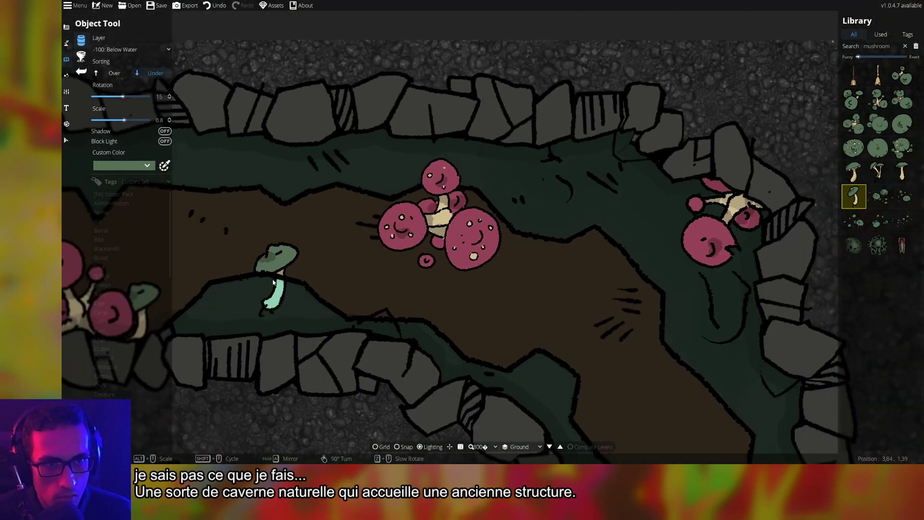
{"action": "left_click", "coordinate": [902, 172]}
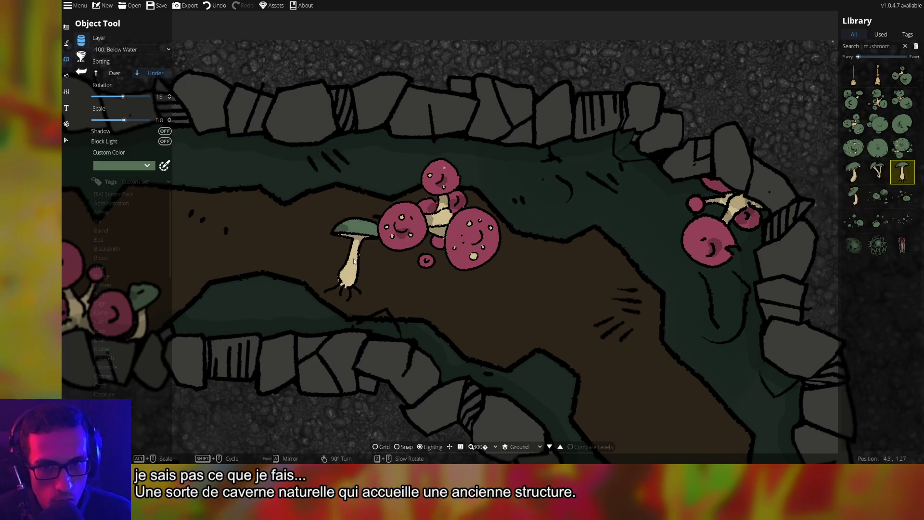
{"action": "scroll", "coordinate": [447, 267], "scroll_direction": "up", "scroll_amount": 11}
{"action": "left_click", "coordinate": [444, 262]}
{"action": "key", "text": "d"}
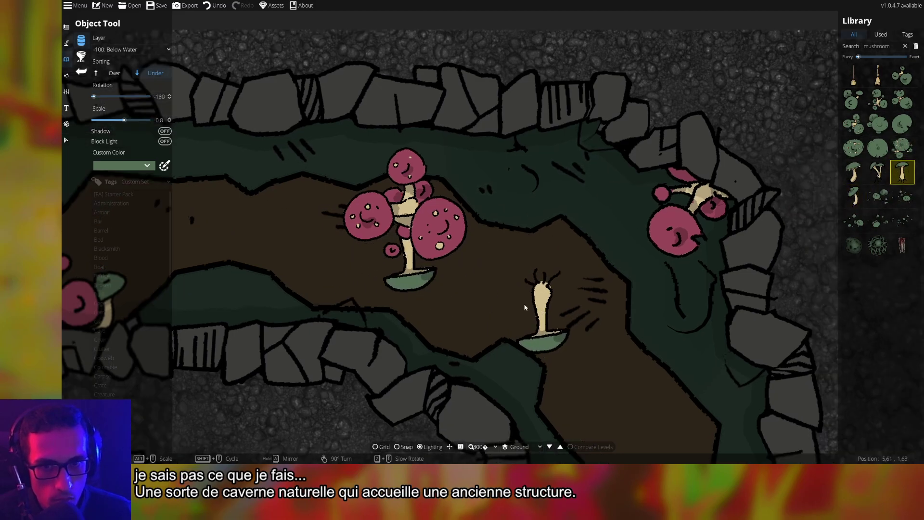
Try to place the straight-stem green mushroom rotated 90 degrees beside the southeast yellow mushroom, and undo it
{"action": "scroll", "coordinate": [588, 211], "scroll_direction": "up", "scroll_amount": 1}
{"action": "scroll", "coordinate": [588, 211], "scroll_direction": "up", "scroll_amount": 5}
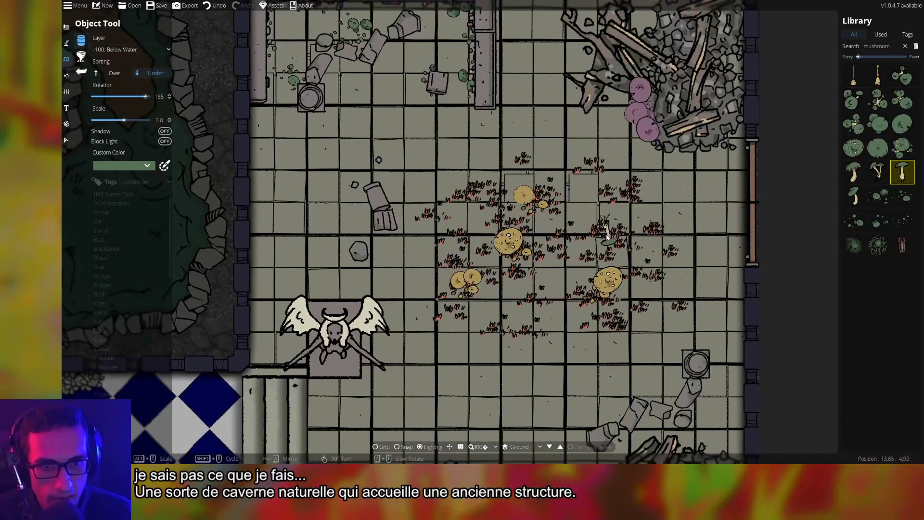
{"action": "scroll", "coordinate": [644, 364], "scroll_direction": "up", "scroll_amount": 5}
{"action": "left_click", "coordinate": [644, 364]}
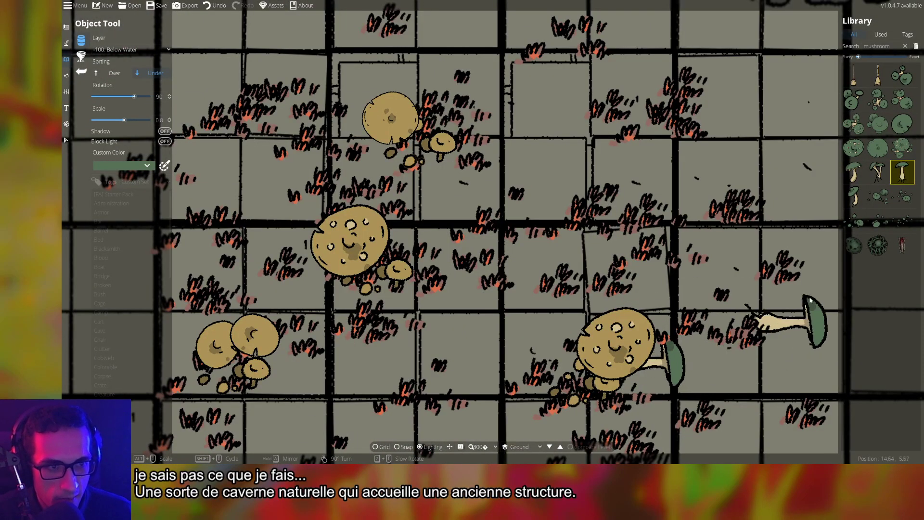
{"action": "key", "text": "ctrl+z"}
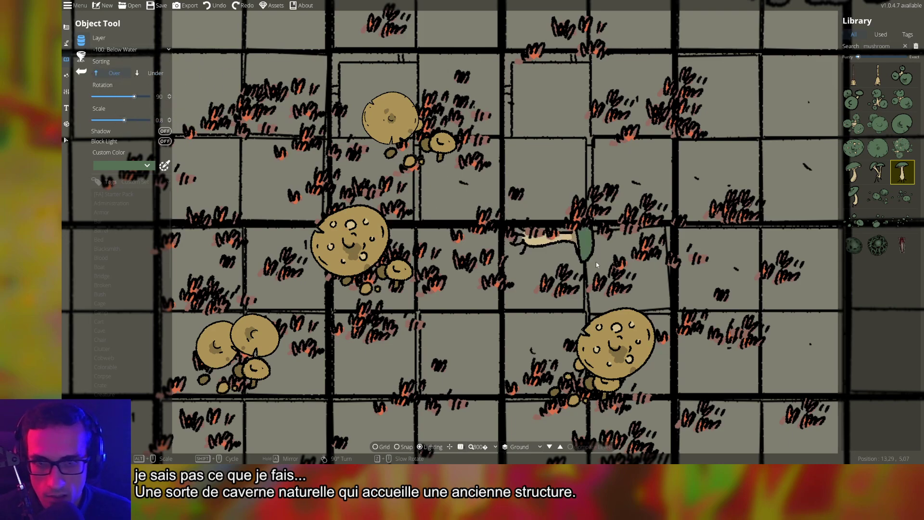
Place the straight-stem green mushroom rotated 120 degrees on layer 200: User Layer 2, sorted under the southeast yellow mushroom
{"action": "left_click", "coordinate": [118, 50]}
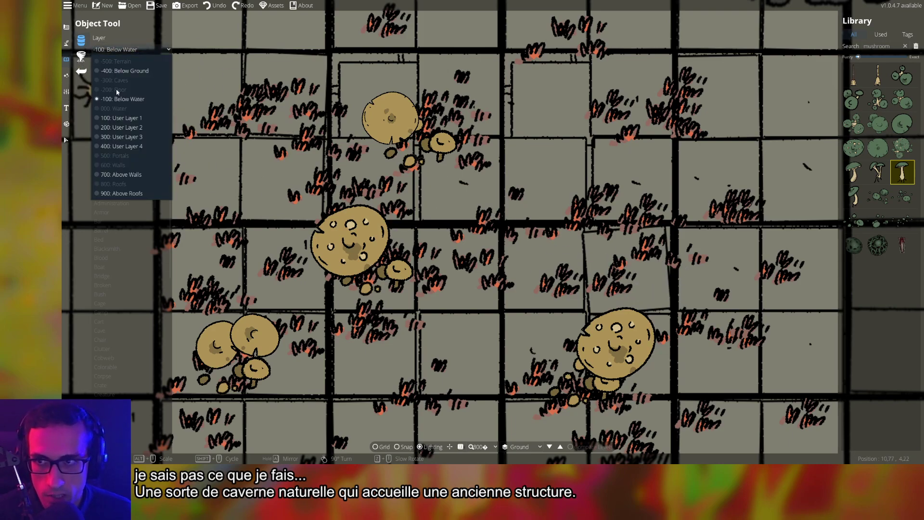
{"action": "left_click", "coordinate": [136, 127]}
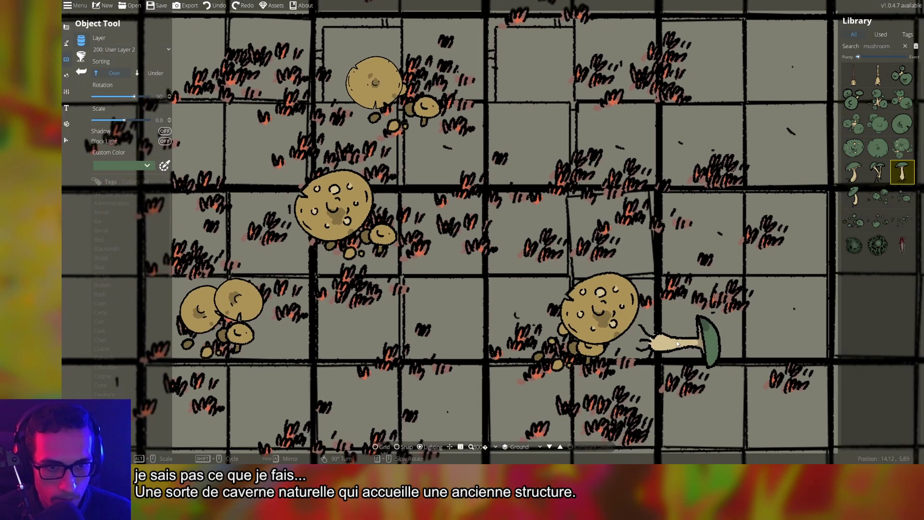
{"action": "left_click", "coordinate": [155, 73]}
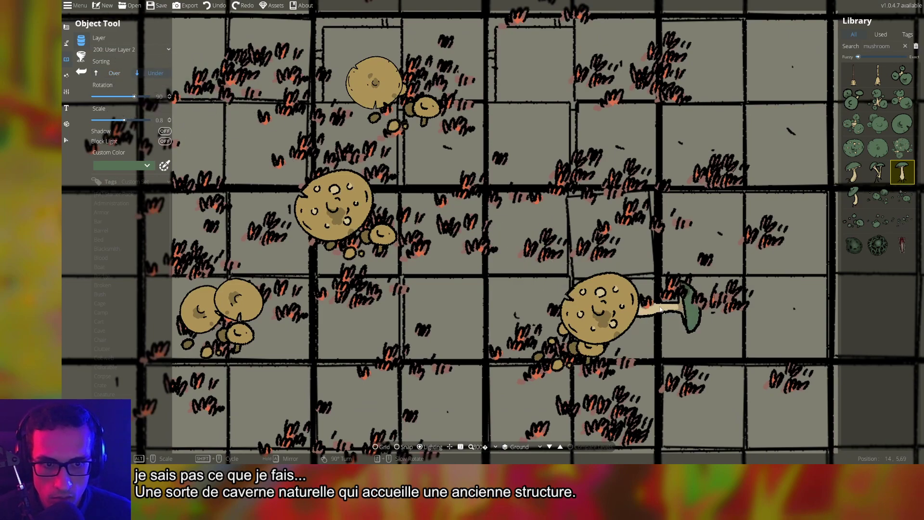
{"action": "left_click", "coordinate": [114, 73]}
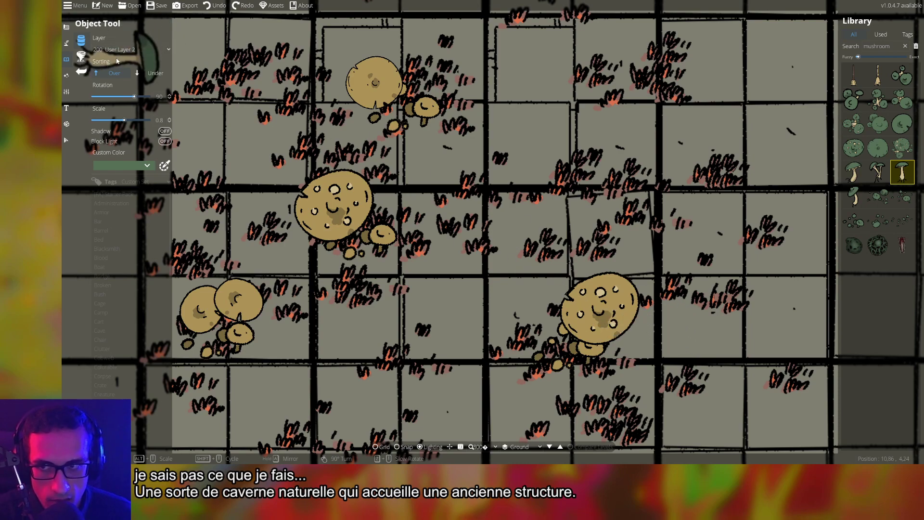
{"action": "left_click", "coordinate": [140, 75]}
{"action": "scroll", "coordinate": [708, 299], "scroll_direction": "down", "scroll_amount": 2}
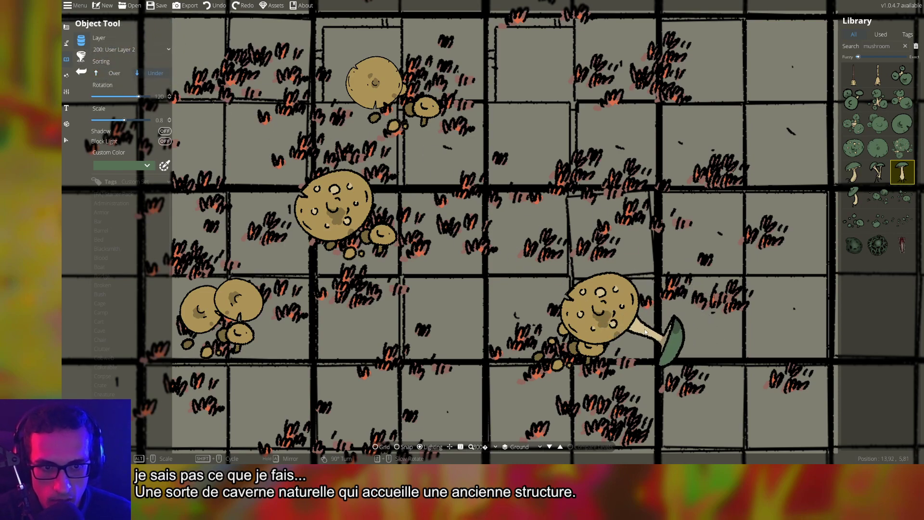
{"action": "left_click", "coordinate": [708, 350]}
Place a green Magic Mushrooms 09 cap at scale 0.2, rotated 120 degrees, under the southwest yellow mushroom cluster
{"action": "scroll", "coordinate": [697, 289], "scroll_direction": "down", "scroll_amount": 3}
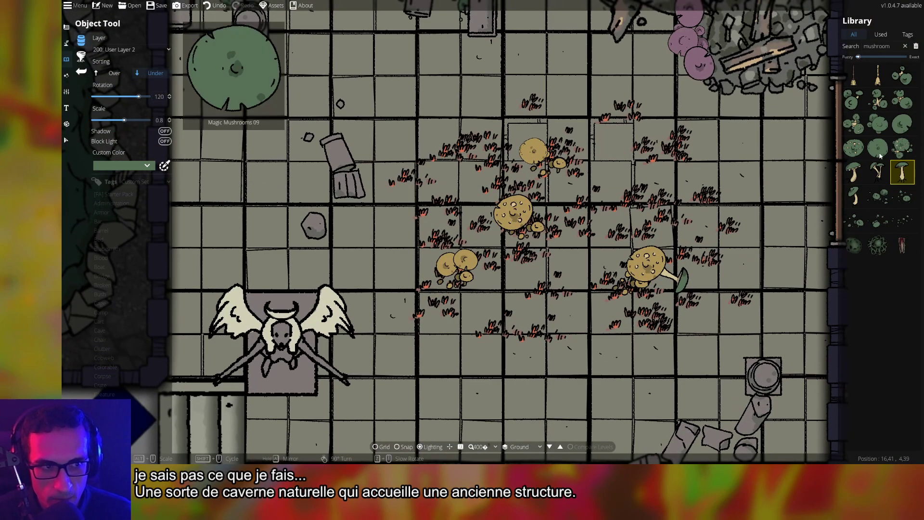
{"action": "left_click", "coordinate": [873, 152]}
{"action": "scroll", "coordinate": [529, 288], "scroll_direction": "up", "scroll_amount": 3}
{"action": "scroll", "coordinate": [440, 222], "scroll_direction": "down", "scroll_amount": 6}
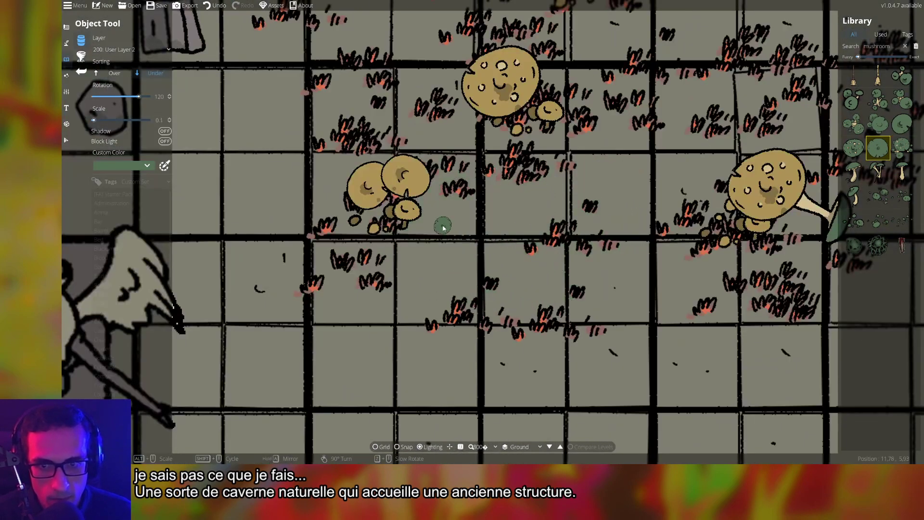
{"action": "scroll", "coordinate": [442, 221], "scroll_direction": "up", "scroll_amount": 3}
{"action": "scroll", "coordinate": [438, 218], "scroll_direction": "down", "scroll_amount": 2}
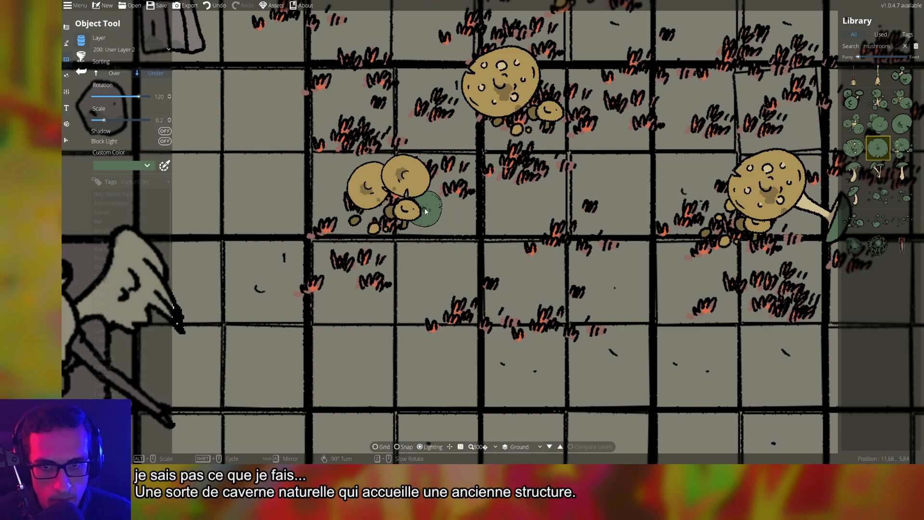
{"action": "left_click", "coordinate": [426, 210]}
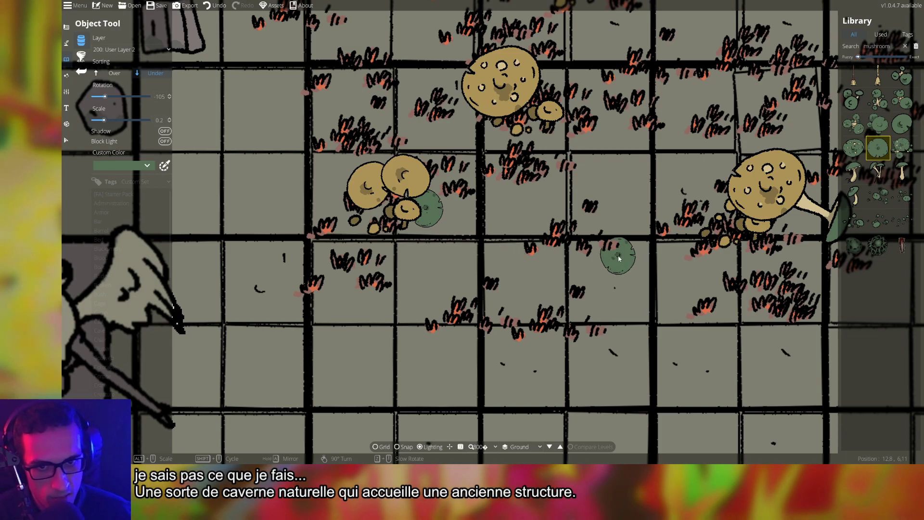
Place another green Magic Mushrooms 09 cap rotated -60 degrees behind the purple mushrooms at the edge of the northeast rubble
{"action": "left_click_drag", "start_coordinate": [600, 227], "coordinate": [596, 230]}
{"action": "key", "text": "w"}
{"action": "key", "text": "d"}
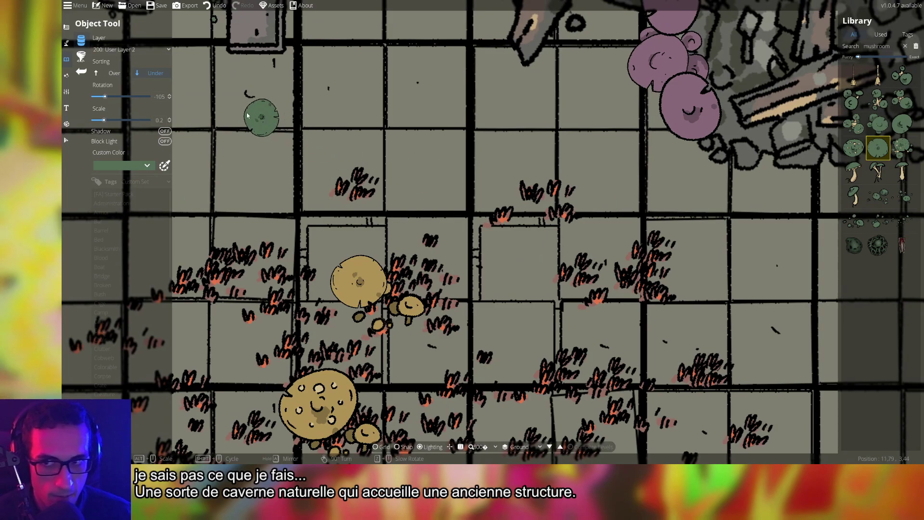
{"action": "scroll", "coordinate": [575, 169], "scroll_direction": "down", "scroll_amount": 5}
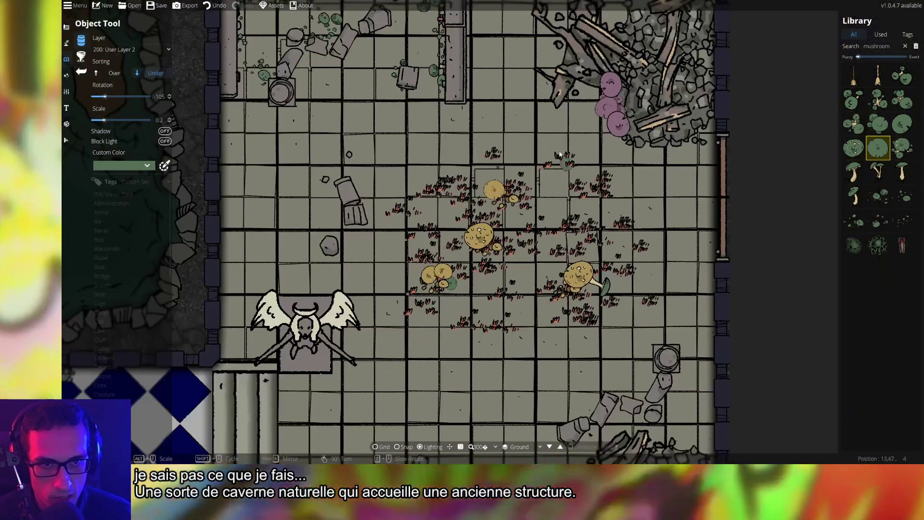
{"action": "scroll", "coordinate": [580, 227], "scroll_direction": "up", "scroll_amount": 5}
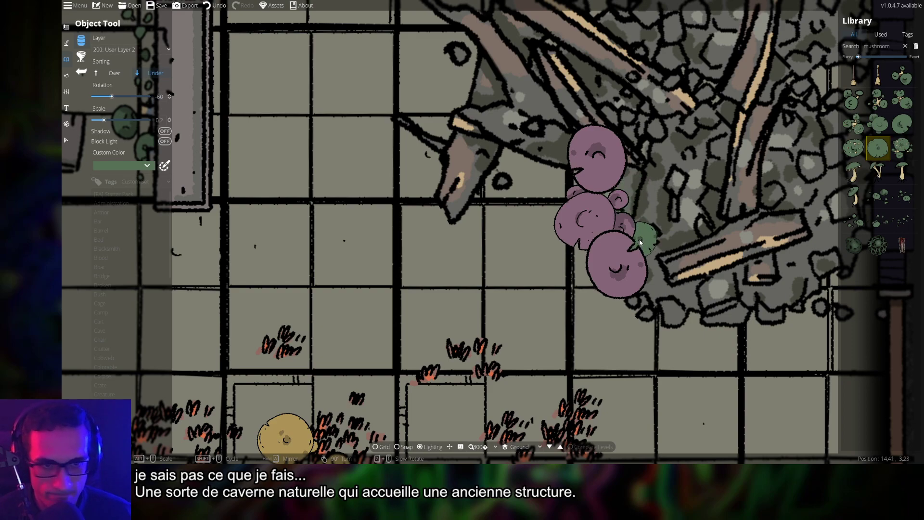
{"action": "left_click", "coordinate": [640, 242]}
Set the mushrooms' custom color to pale yellow
{"action": "left_click_drag", "start_coordinate": [691, 305], "coordinate": [724, 285]}
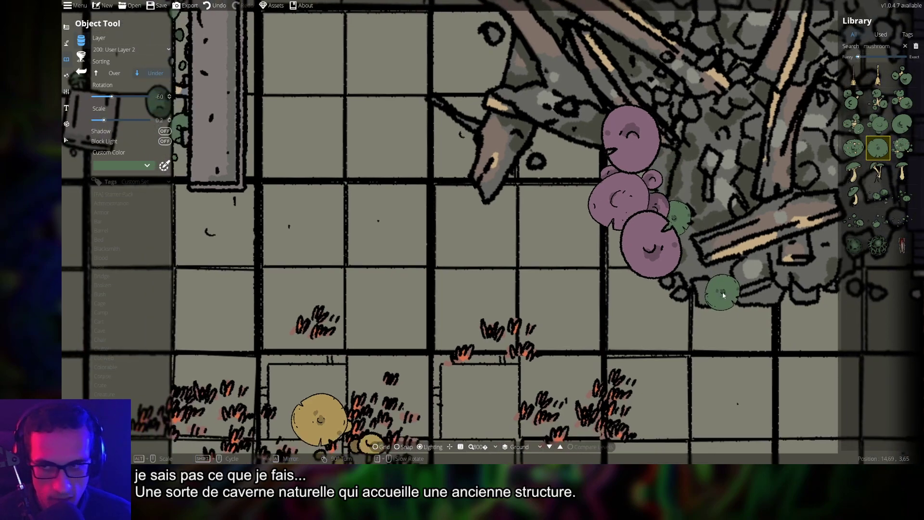
{"action": "left_click", "coordinate": [131, 164]}
{"action": "left_click", "coordinate": [134, 192]}
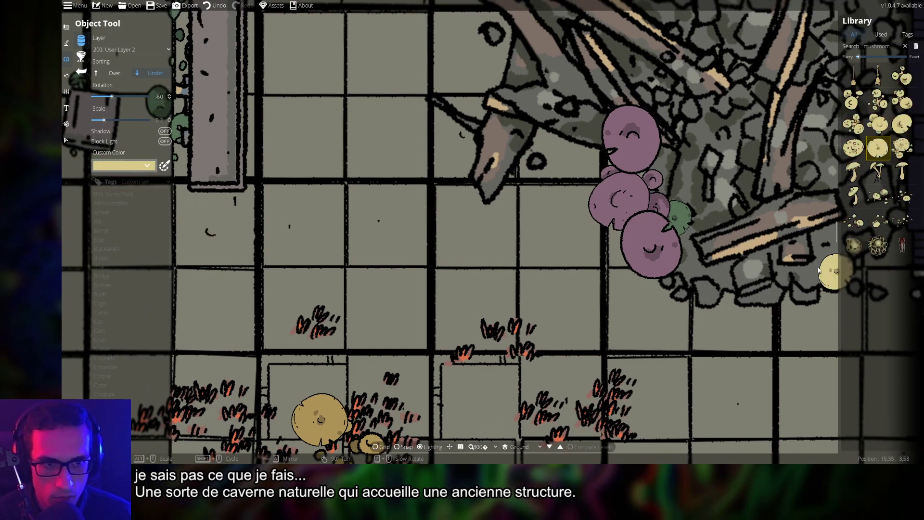
Place a small pale yellow mushroom cluster at scale 0.9, rotated -30 degrees, beside the purple mushrooms at the northeast rubble
{"action": "left_click", "coordinate": [902, 196]}
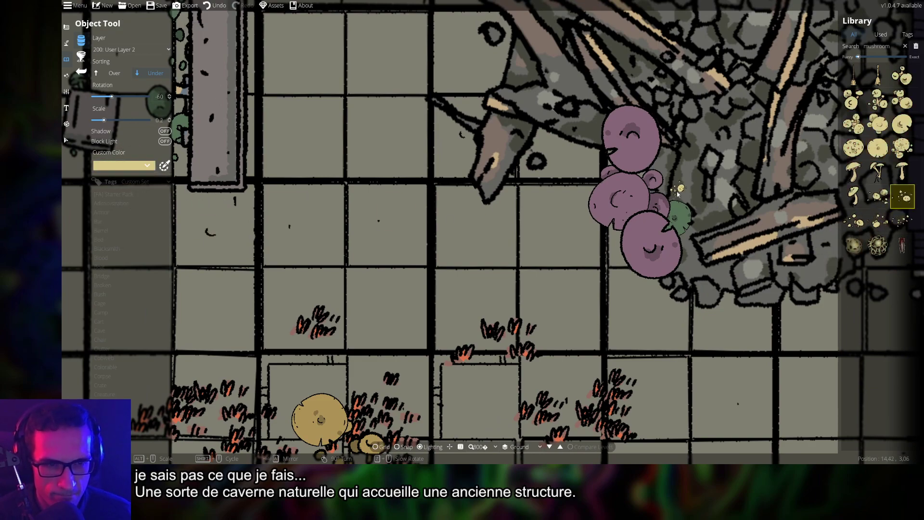
{"action": "left_click_drag", "start_coordinate": [678, 194], "coordinate": [605, 230]}
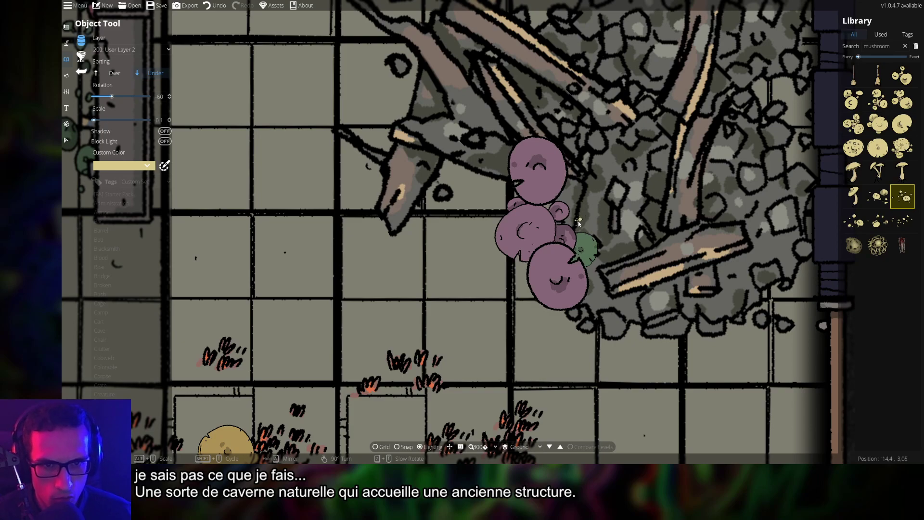
{"action": "scroll", "coordinate": [579, 222], "scroll_direction": "up", "scroll_amount": 8}
{"action": "scroll", "coordinate": [579, 221], "scroll_direction": "up", "scroll_amount": 14}
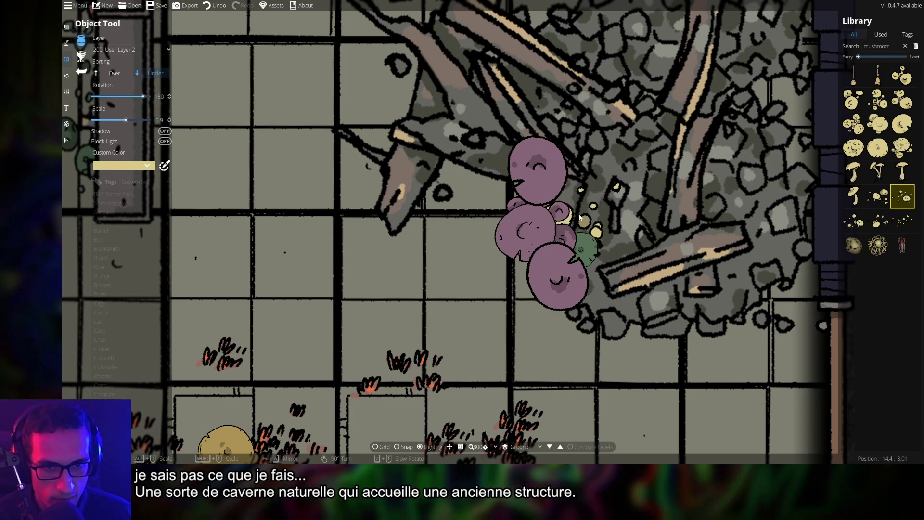
{"action": "scroll", "coordinate": [580, 219], "scroll_direction": "up", "scroll_amount": 11}
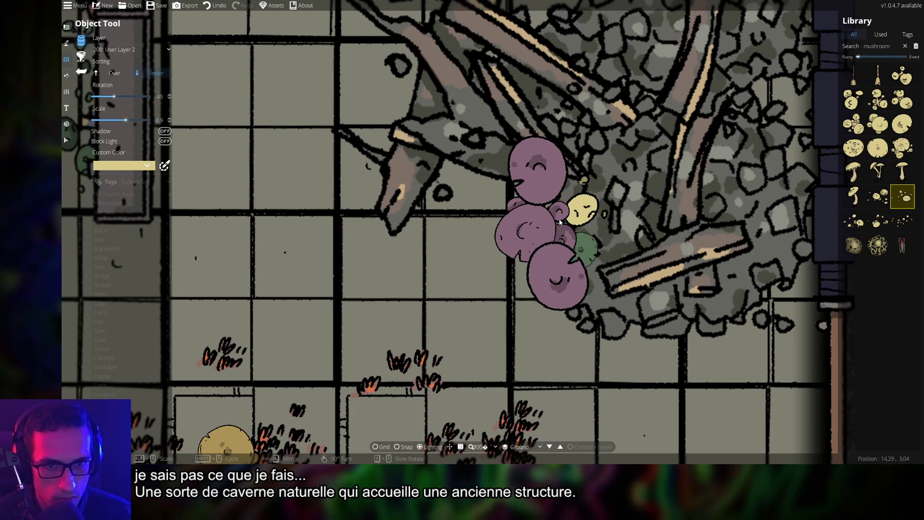
{"action": "scroll", "coordinate": [559, 222], "scroll_direction": "up", "scroll_amount": 1}
{"action": "scroll", "coordinate": [592, 224], "scroll_direction": "down", "scroll_amount": 5}
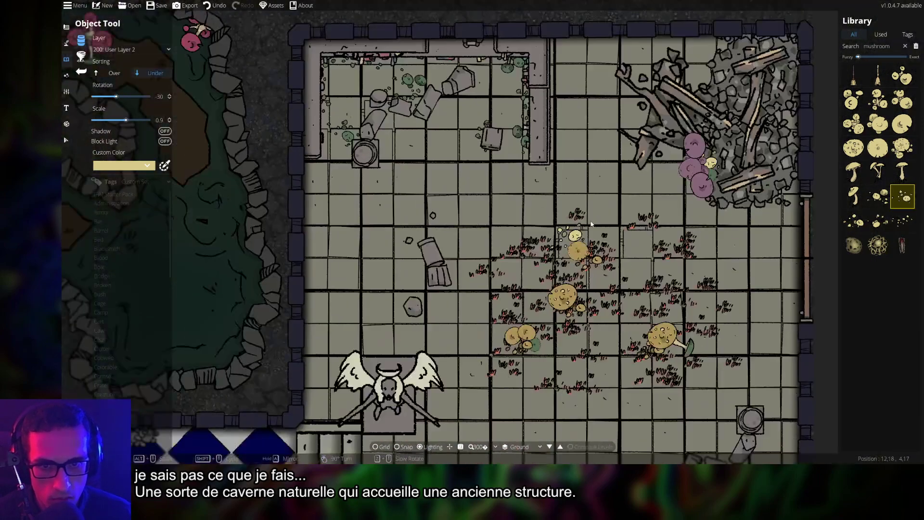
Change the mushroom cluster's custom color to slate blue and place copies in the red grass and the ruin's northwest alcove
{"action": "key", "text": "s"}
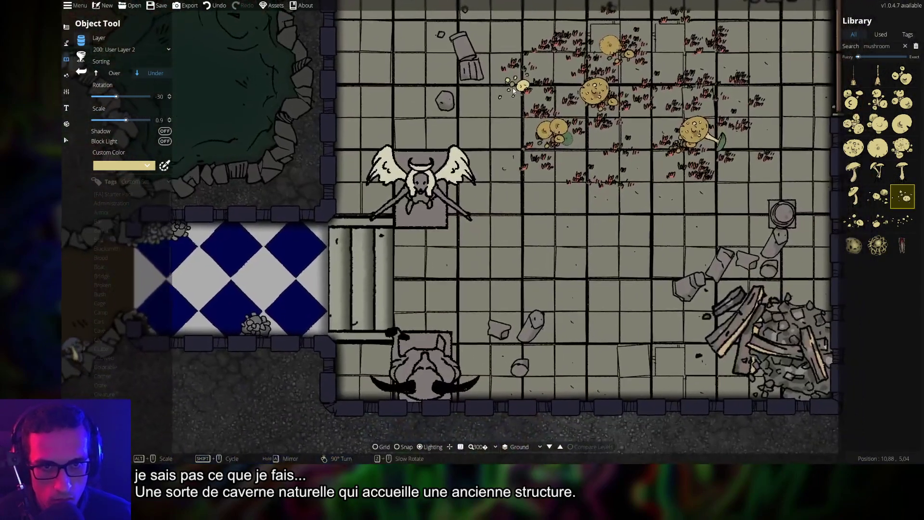
{"action": "key", "text": "w"}
{"action": "key", "text": "d"}
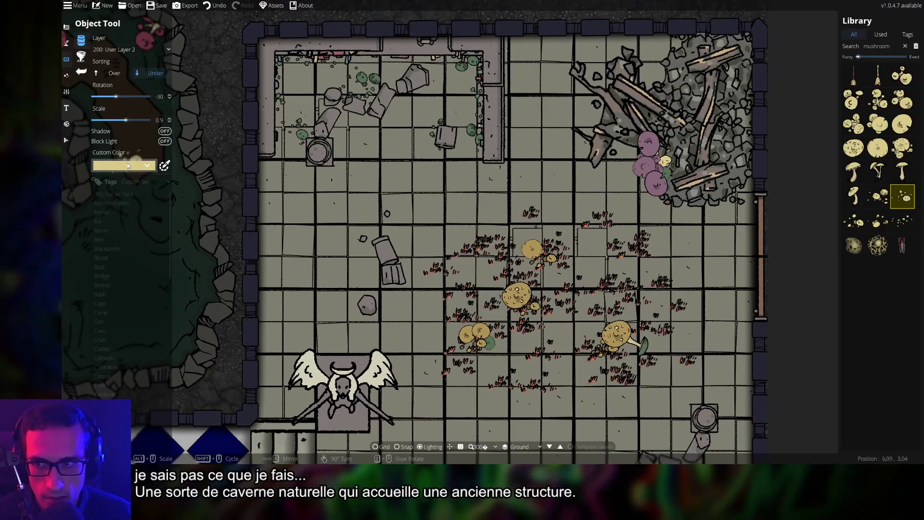
{"action": "left_click", "coordinate": [128, 165]}
{"action": "left_click", "coordinate": [134, 216]}
{"action": "scroll", "coordinate": [459, 301], "scroll_direction": "up", "scroll_amount": 5}
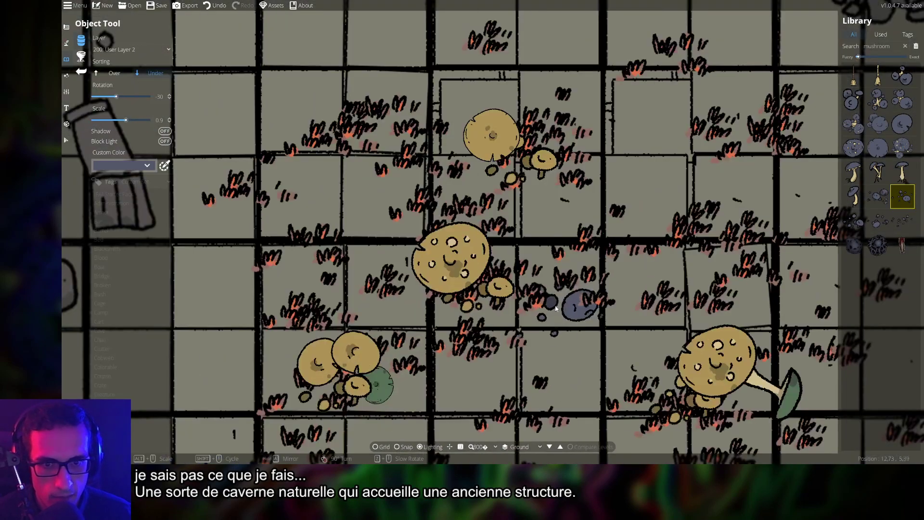
{"action": "scroll", "coordinate": [654, 161], "scroll_direction": "up", "scroll_amount": 7}
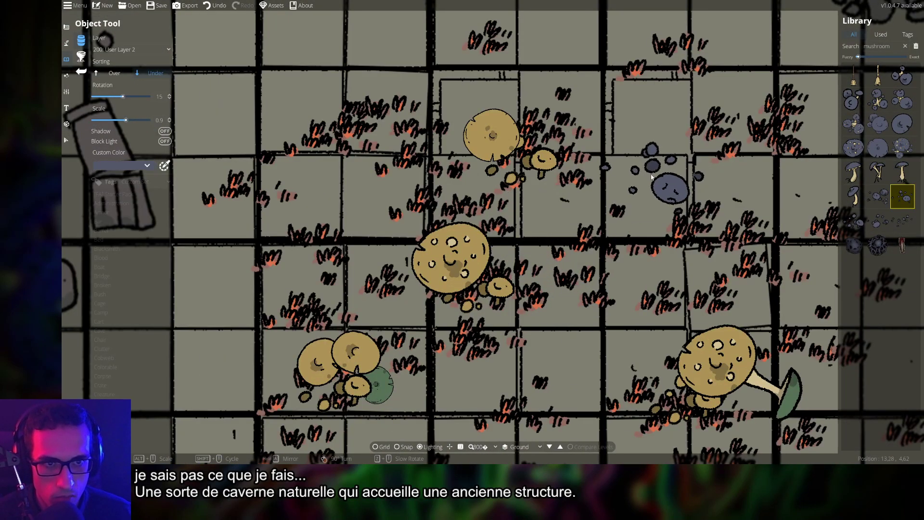
{"action": "left_click", "coordinate": [640, 176]}
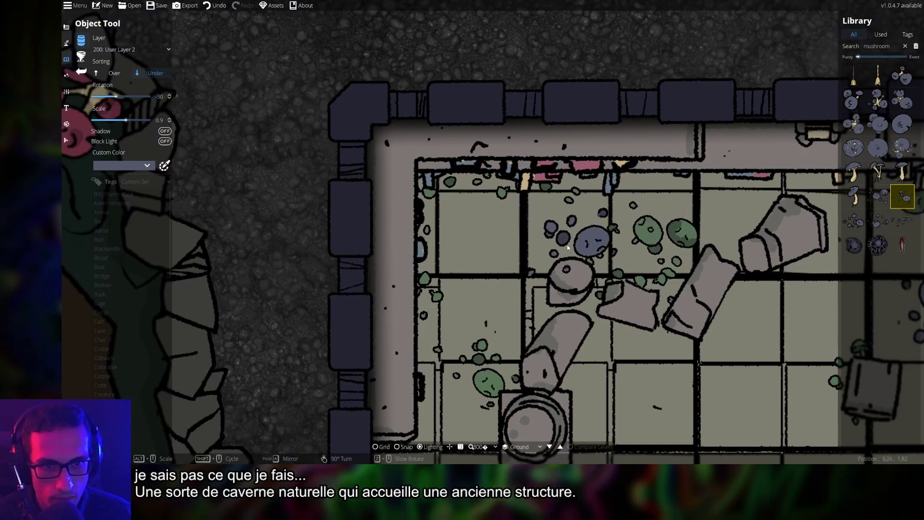
{"action": "scroll", "coordinate": [480, 303], "scroll_direction": "up", "scroll_amount": 2}
{"action": "left_click", "coordinate": [481, 313]}
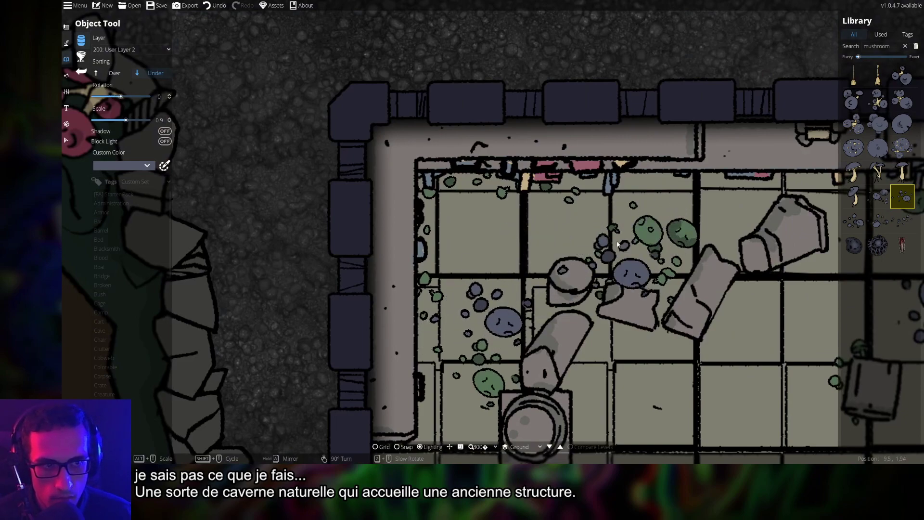
Change the custom color to crimson and place a mushroom cluster above the slate blue one in the northwest alcove
{"action": "left_click", "coordinate": [123, 166]}
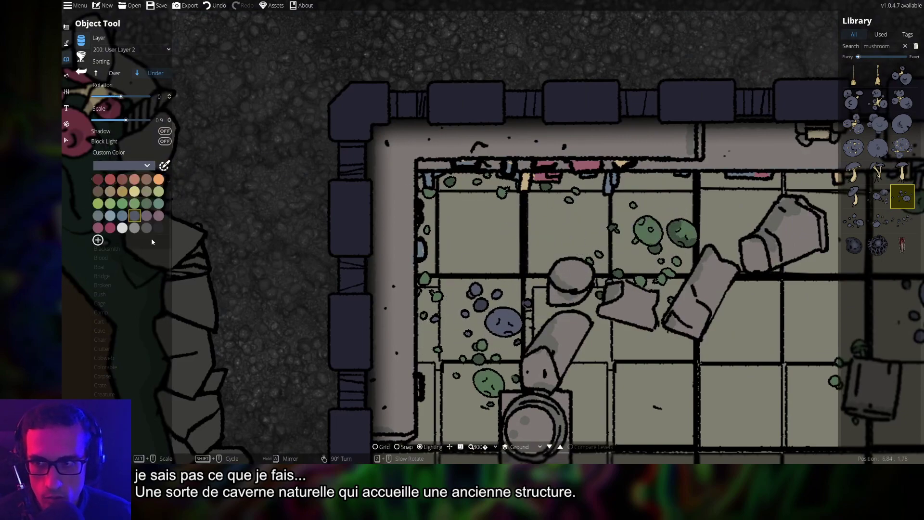
{"action": "left_click", "coordinate": [110, 228]}
{"action": "scroll", "coordinate": [477, 255], "scroll_direction": "up", "scroll_amount": 1}
{"action": "left_click", "coordinate": [483, 255]}
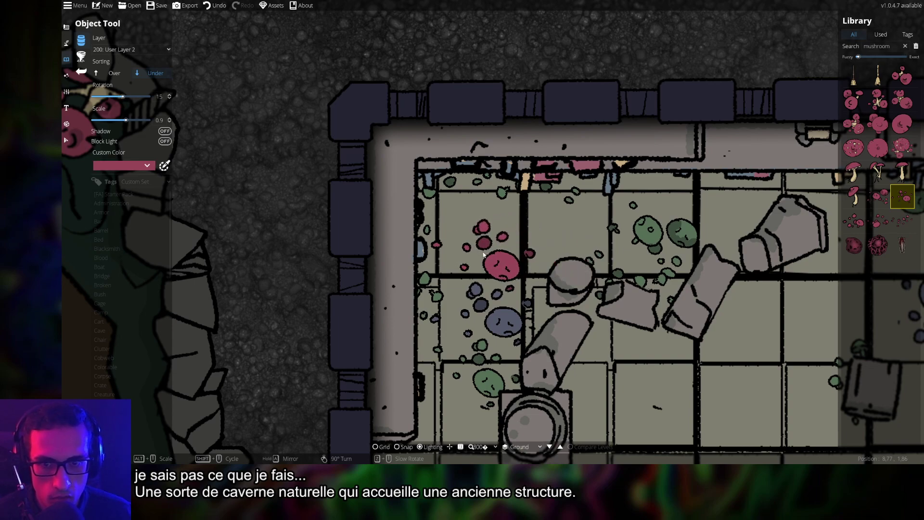
Change the custom color to light red and place a cluster rotated -180 degrees behind the blue mushrooms near the cave's checkered corridor
{"action": "left_click", "coordinate": [123, 166]}
{"action": "left_click", "coordinate": [110, 179]}
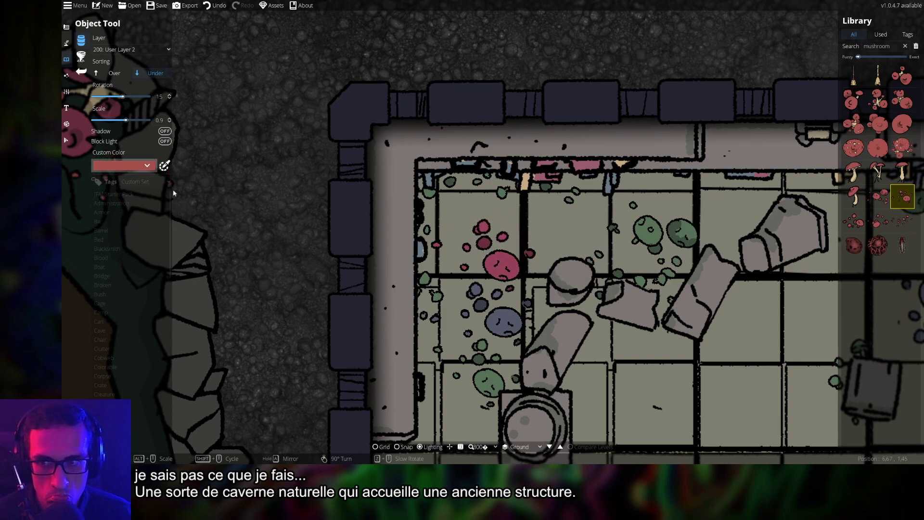
{"action": "scroll", "coordinate": [577, 246], "scroll_direction": "down", "scroll_amount": 1}
{"action": "key", "text": "d"}
{"action": "key", "text": "s"}
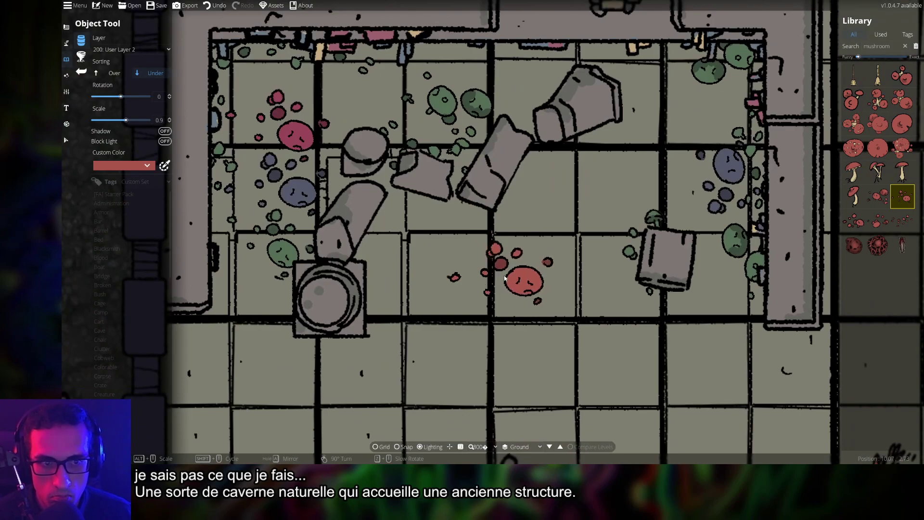
{"action": "key", "text": "s"}
{"action": "key", "text": "d"}
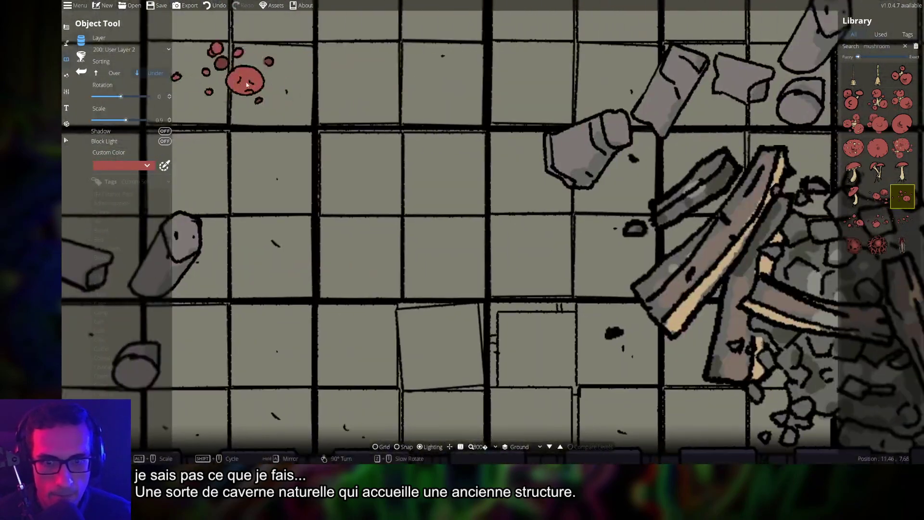
{"action": "scroll", "coordinate": [491, 165], "scroll_direction": "down", "scroll_amount": 5}
{"action": "key", "text": "w"}
{"action": "key", "text": "a"}
{"action": "key", "text": "a"}
{"action": "key", "text": "s"}
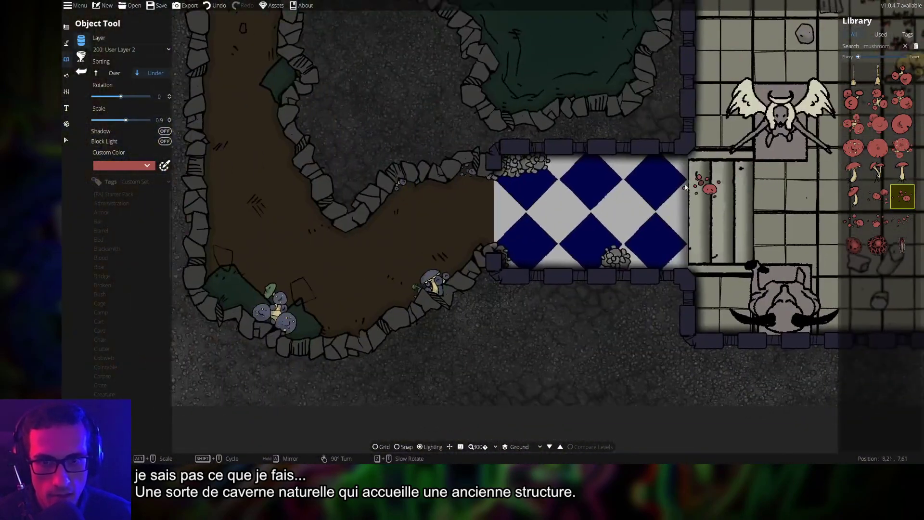
{"action": "key", "text": "a"}
{"action": "key", "text": "w"}
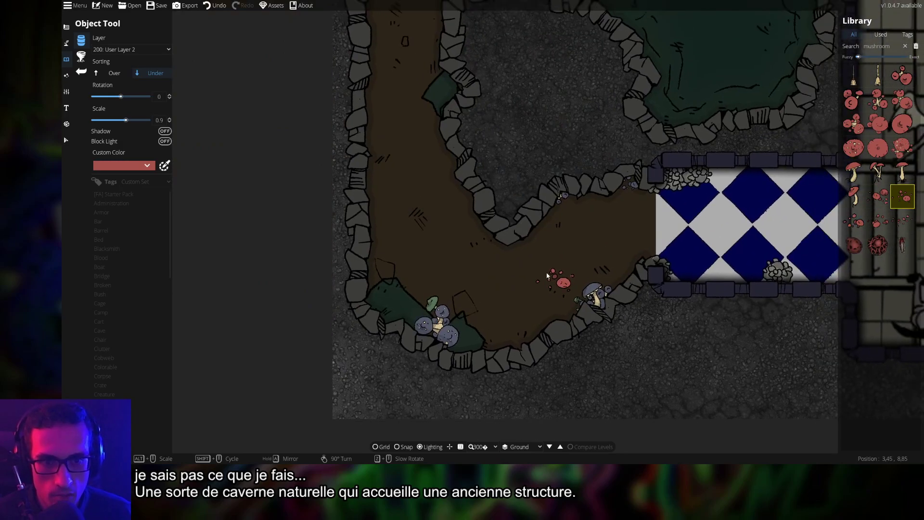
{"action": "scroll", "coordinate": [592, 289], "scroll_direction": "up", "scroll_amount": 5}
{"action": "scroll", "coordinate": [601, 279], "scroll_direction": "down", "scroll_amount": 2}
{"action": "scroll", "coordinate": [616, 279], "scroll_direction": "up", "scroll_amount": 3}
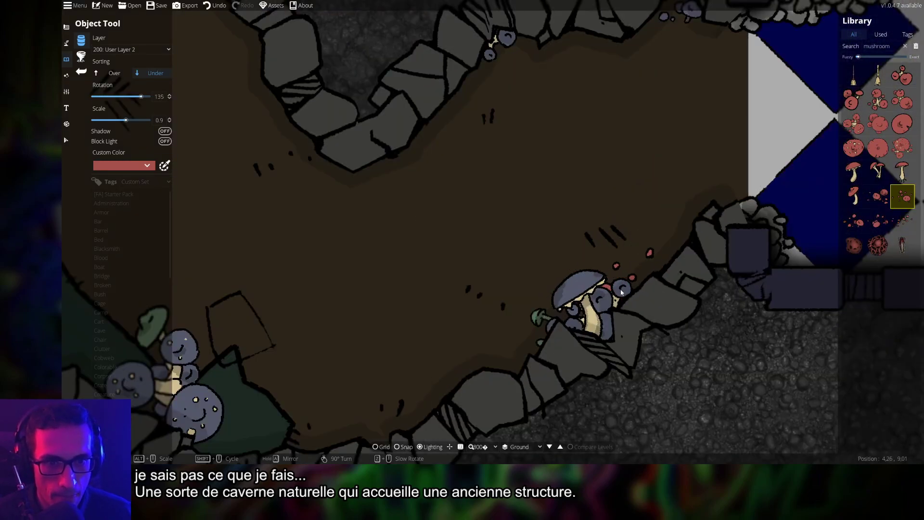
{"action": "scroll", "coordinate": [630, 284], "scroll_direction": "down", "scroll_amount": 3}
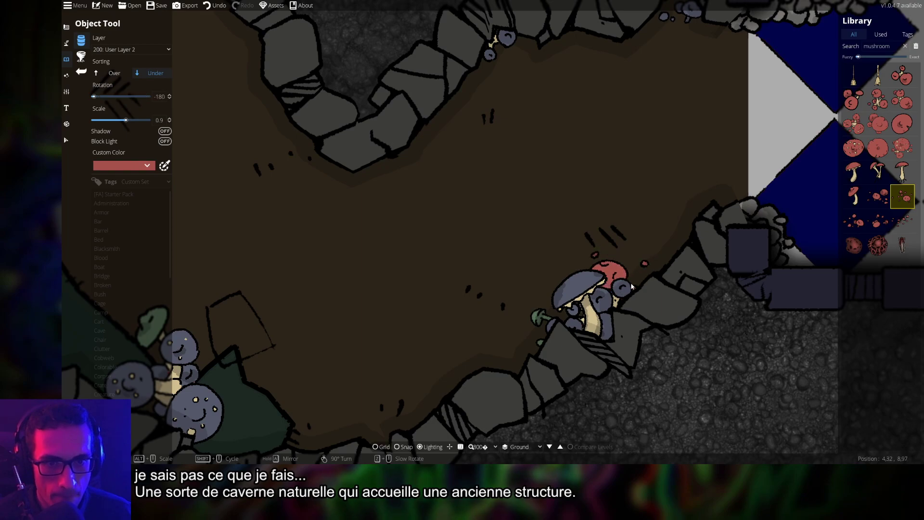
{"action": "scroll", "coordinate": [625, 289], "scroll_direction": "down", "scroll_amount": 5}
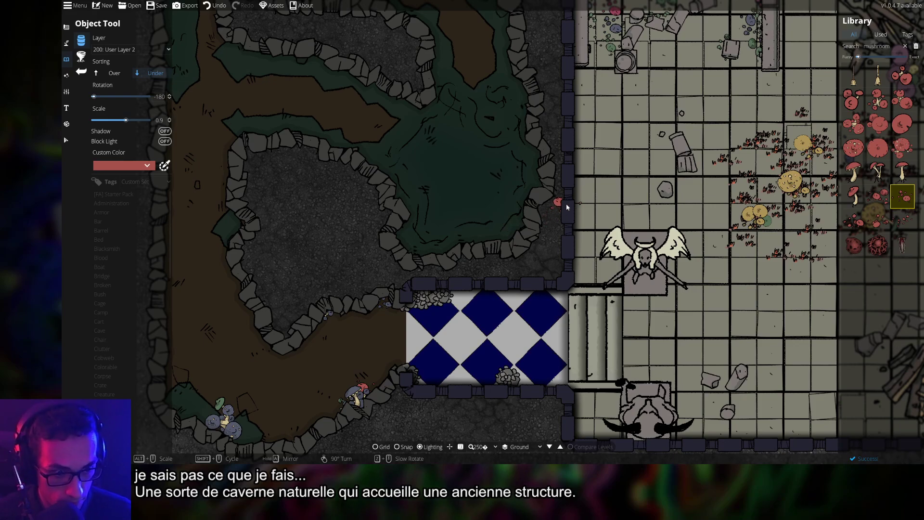
Darken the map's ambient light from the environment effects by setting it to a mid grey
{"action": "scroll", "coordinate": [598, 186], "scroll_direction": "down", "scroll_amount": 2}
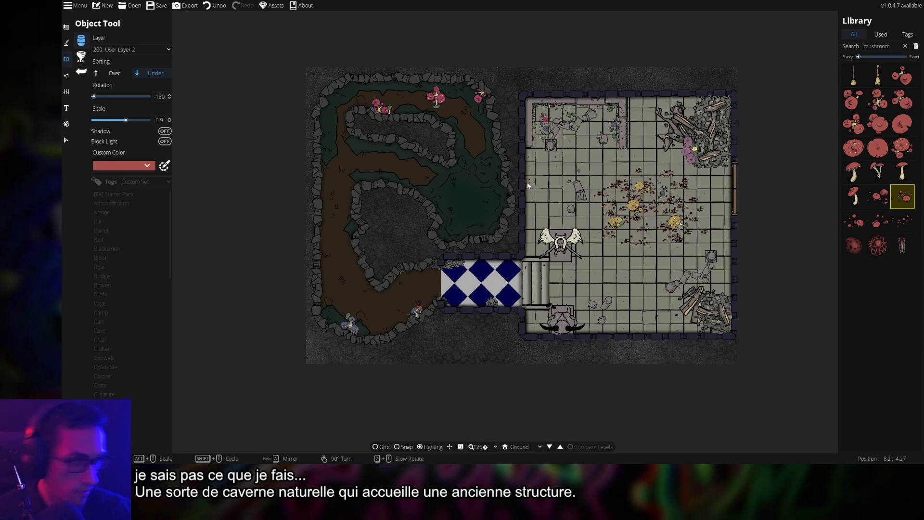
{"action": "key", "text": "Up"}
{"action": "key", "text": "Left"}
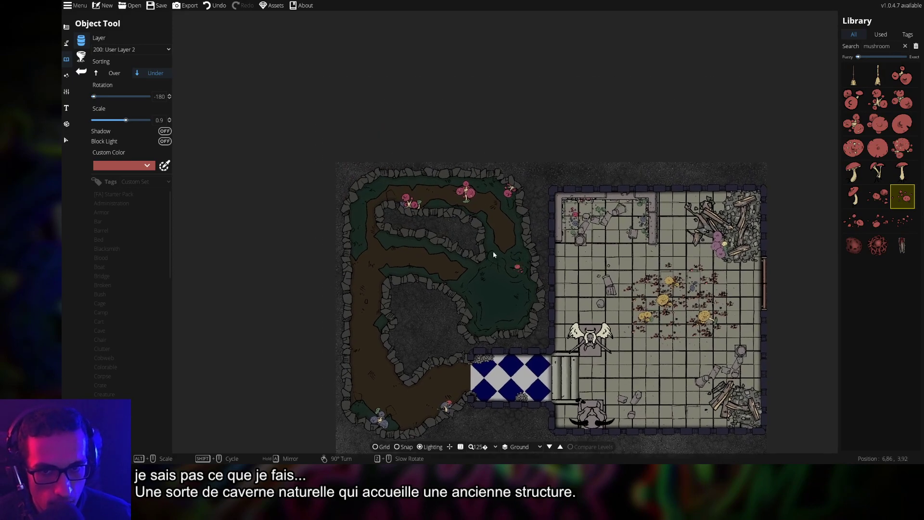
{"action": "left_click", "coordinate": [66, 75]}
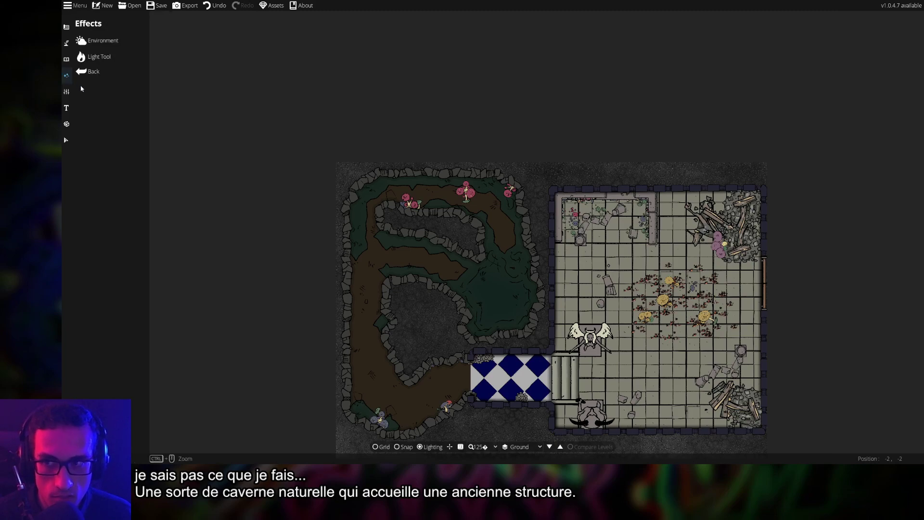
{"action": "left_click", "coordinate": [99, 40]}
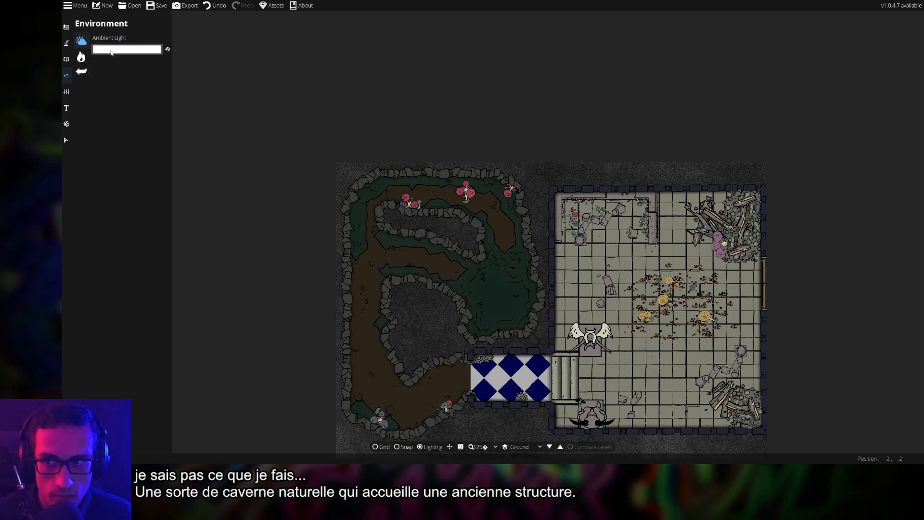
{"action": "left_click", "coordinate": [116, 49]}
{"action": "mouse_move", "coordinate": [77, 62]}
{"action": "left_mouse_down"}
{"action": "mouse_move", "coordinate": [68, 69]}
{"action": "mouse_move", "coordinate": [62, 38]}
{"action": "mouse_move", "coordinate": [62, 57]}
{"action": "left_mouse_up"}
Activate the Light Tool and choose the light style with a small bright center, keeping the pale yellow color
{"action": "left_click_drag", "start_coordinate": [384, 233], "coordinate": [420, 135]}
{"action": "scroll", "coordinate": [473, 231], "scroll_direction": "up", "scroll_amount": 3}
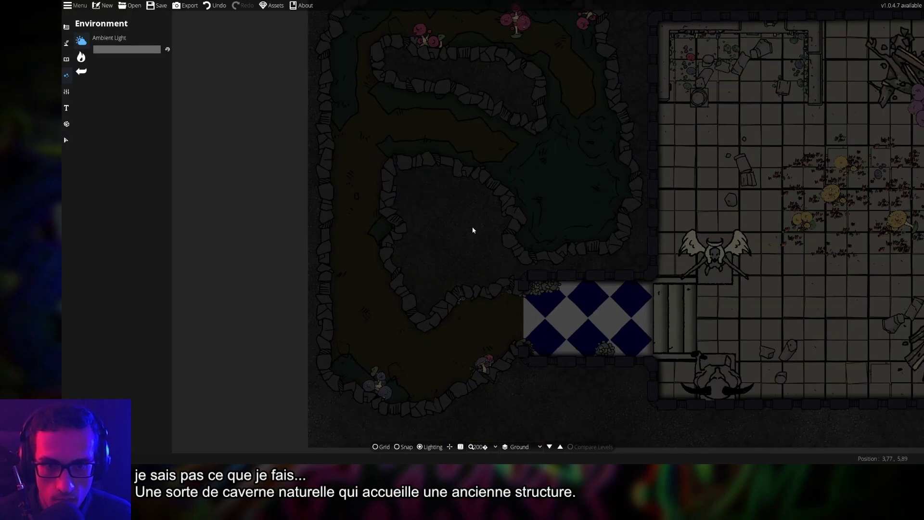
{"action": "left_click", "coordinate": [81, 57]}
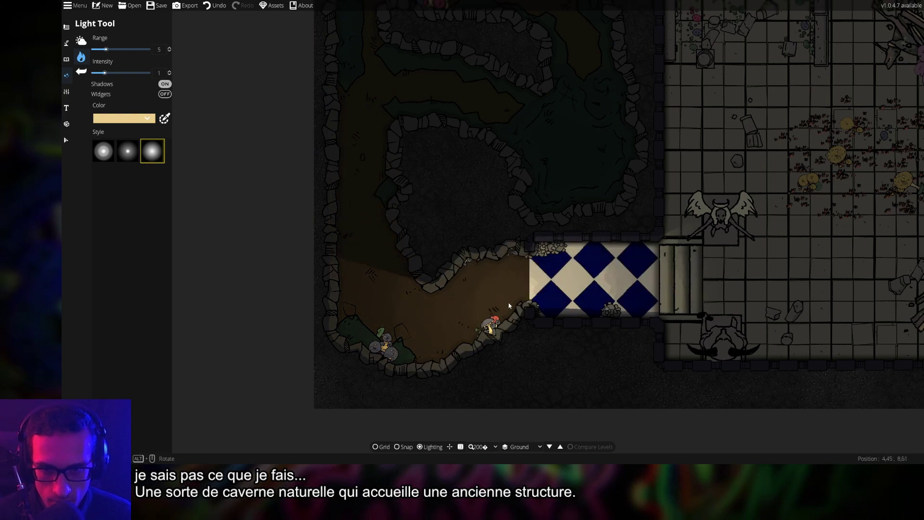
{"action": "left_click", "coordinate": [133, 151]}
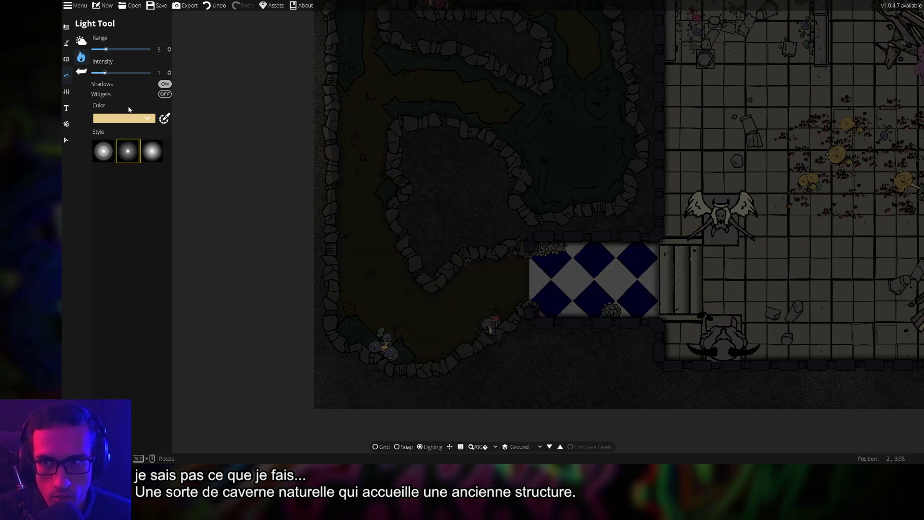
{"action": "left_click", "coordinate": [135, 119]}
{"action": "left_click", "coordinate": [134, 121]}
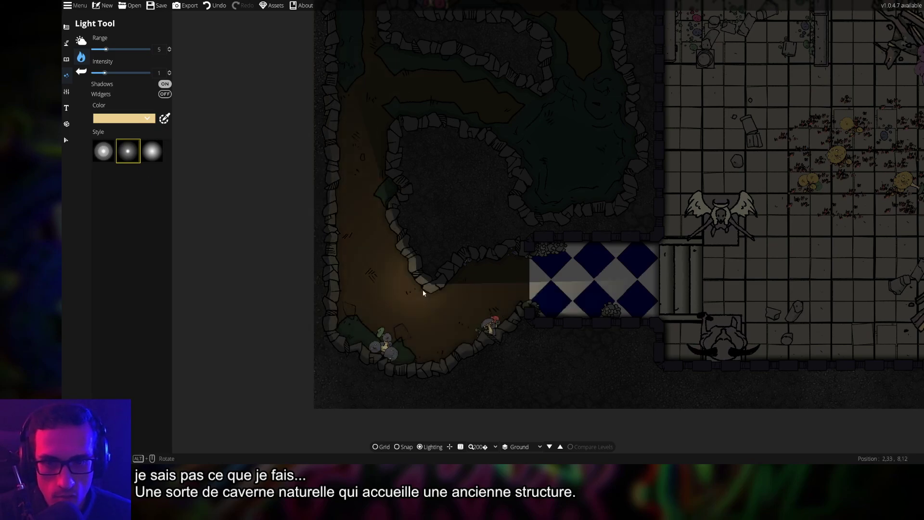
Set the light intensity to 0.5 and place lights with range 5 over the yellow mushrooms in the red grass
{"action": "scroll", "coordinate": [437, 361], "scroll_direction": "up", "scroll_amount": 4}
{"action": "scroll", "coordinate": [469, 225], "scroll_direction": "up", "scroll_amount": 2}
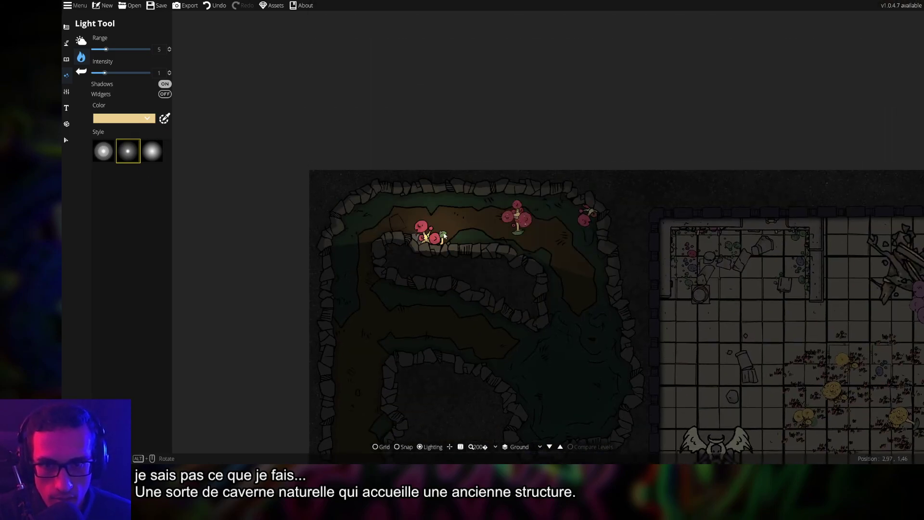
{"action": "scroll", "coordinate": [530, 221], "scroll_direction": "down", "scroll_amount": 4}
{"action": "scroll", "coordinate": [551, 273], "scroll_direction": "right", "scroll_amount": 8}
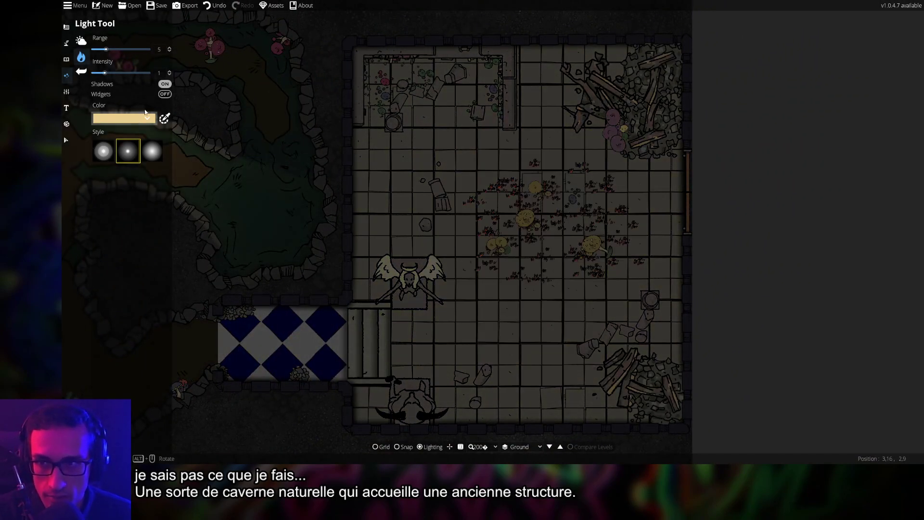
{"action": "left_click_drag", "start_coordinate": [105, 73], "coordinate": [94, 73]}
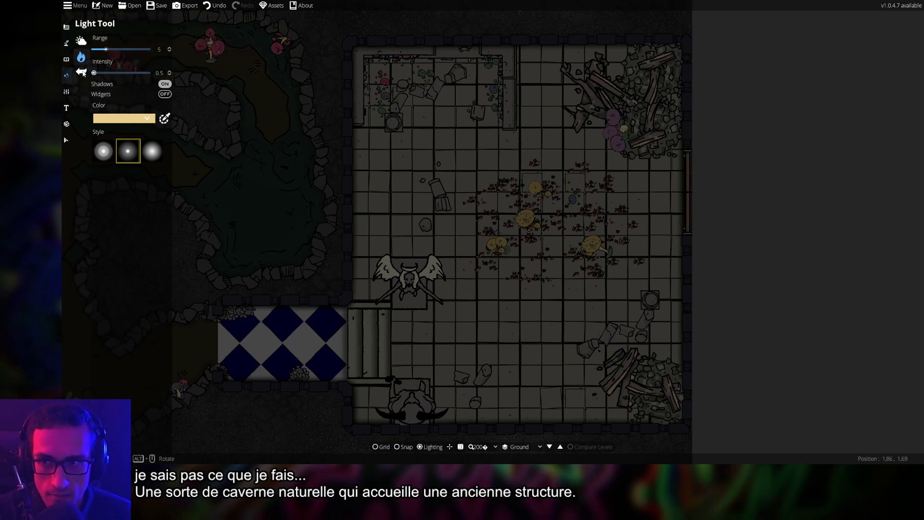
{"action": "left_click", "coordinate": [517, 228]}
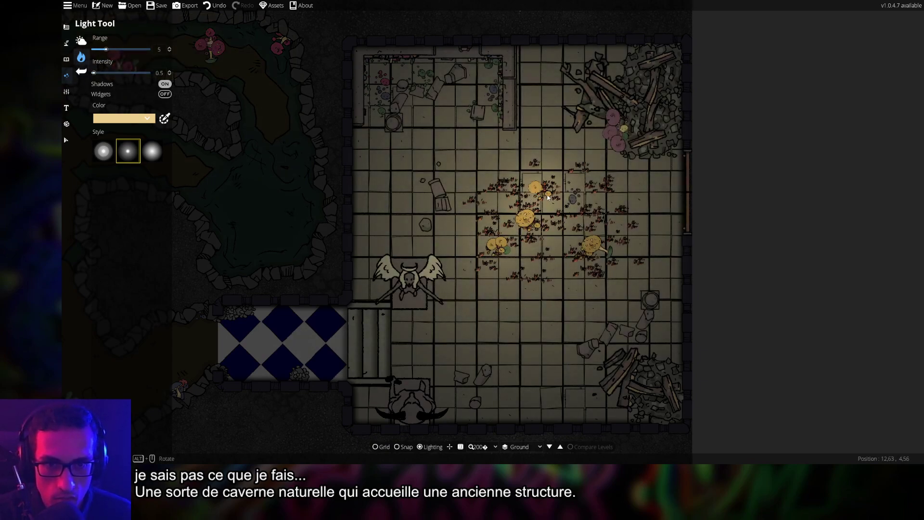
{"action": "left_click", "coordinate": [596, 244]}
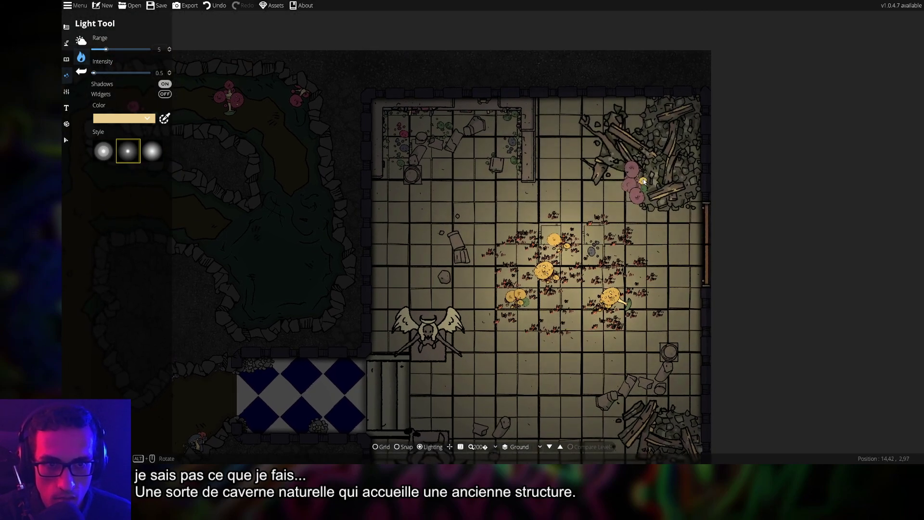
{"action": "key", "text": "Down"}
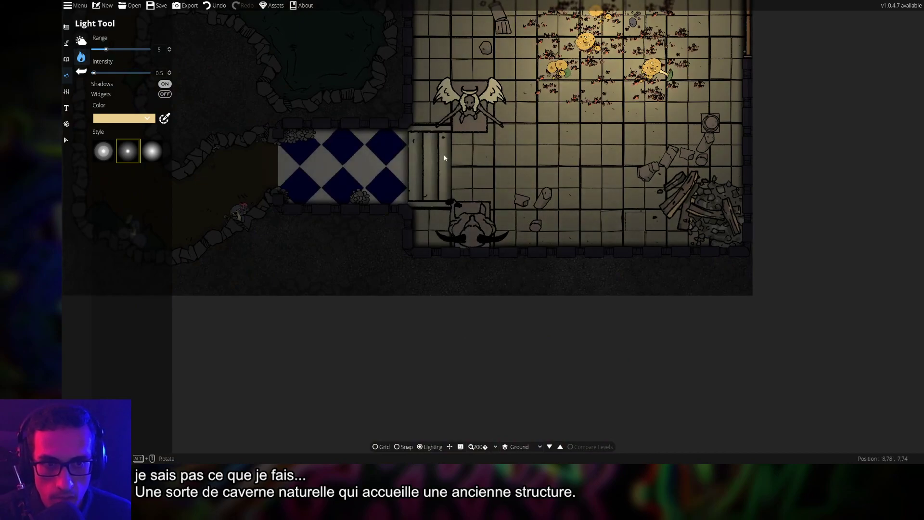
Change the light color to light blue and place lights over the blue mushroom clusters along the cave's lower passage
{"action": "key", "text": "Left"}
{"action": "key", "text": "Up"}
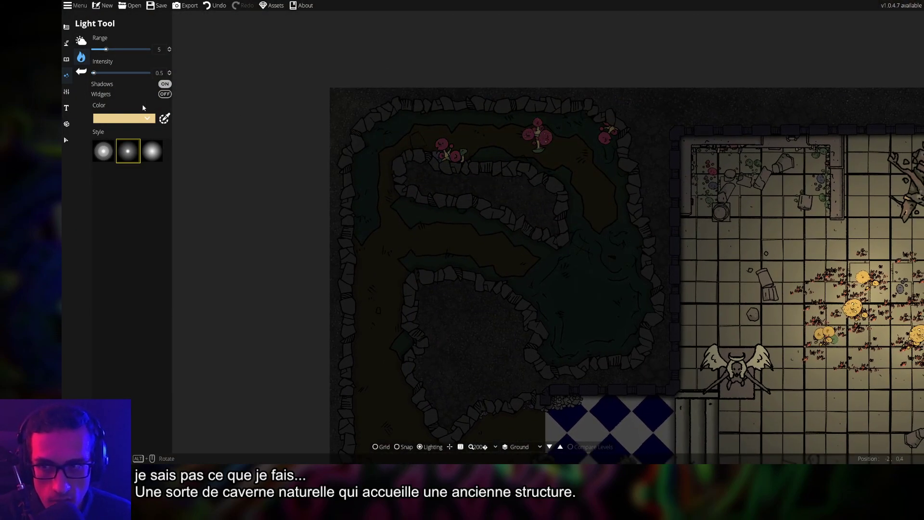
{"action": "left_click", "coordinate": [139, 120]}
{"action": "left_click", "coordinate": [124, 133]}
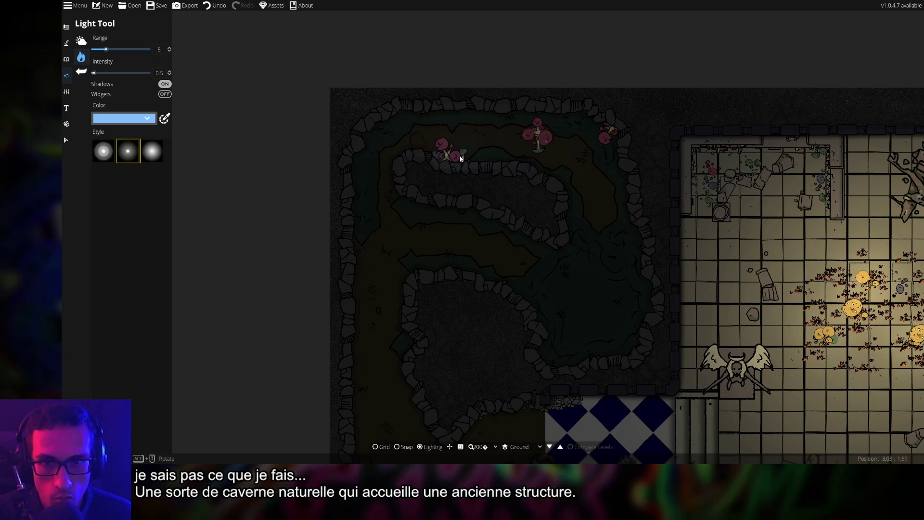
{"action": "key", "text": "s"}
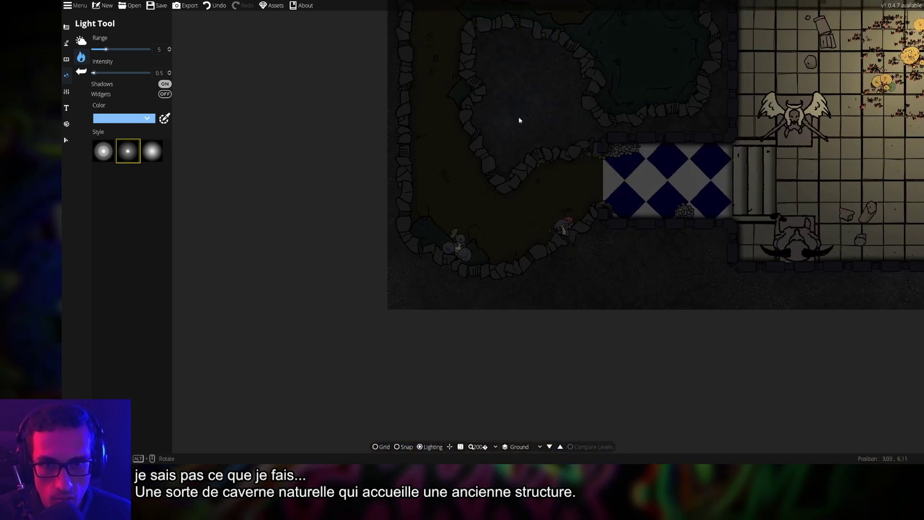
{"action": "left_click", "coordinate": [461, 245]}
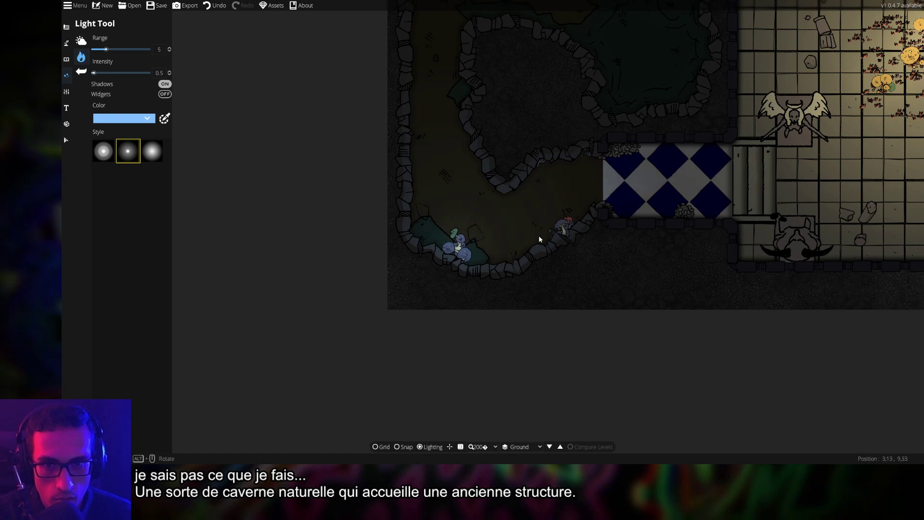
Place a light blue light over the blue mushrooms in the overgrown walled corner of the ruined hall
{"action": "key", "text": "w"}
{"action": "key", "text": "d"}
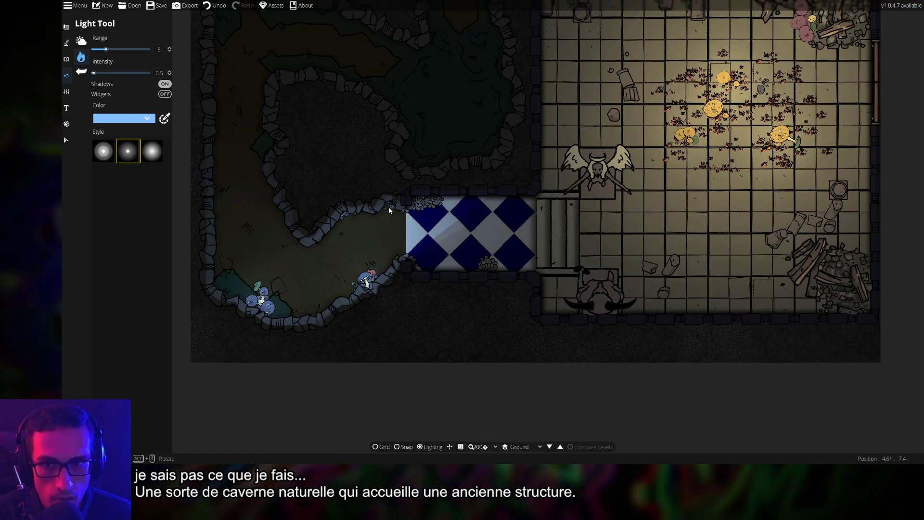
{"action": "key", "text": "d"}
{"action": "key", "text": "w"}
{"action": "key", "text": "d"}
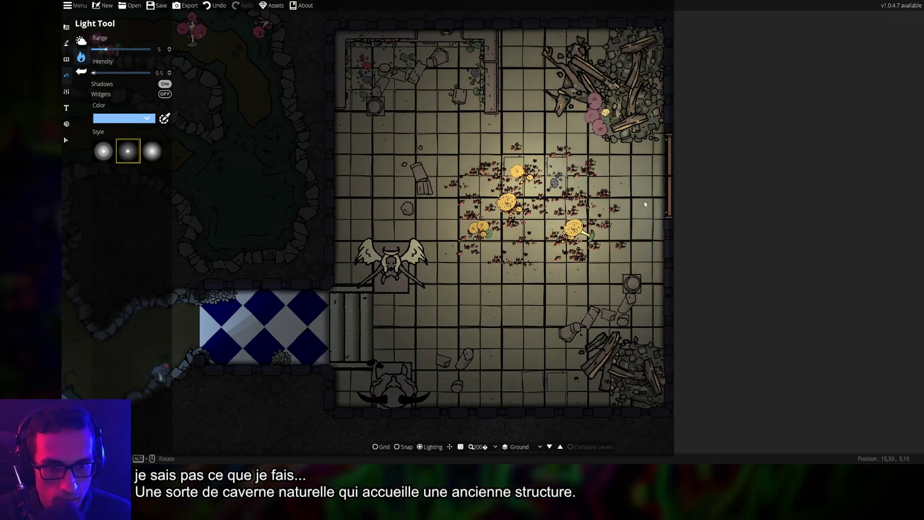
{"action": "key", "text": "w"}
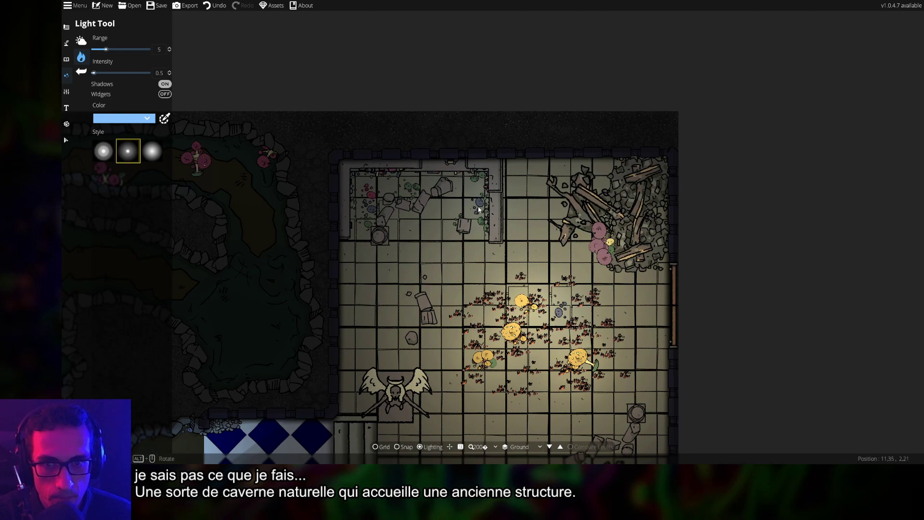
{"action": "key", "text": "s"}
{"action": "key", "text": "a"}
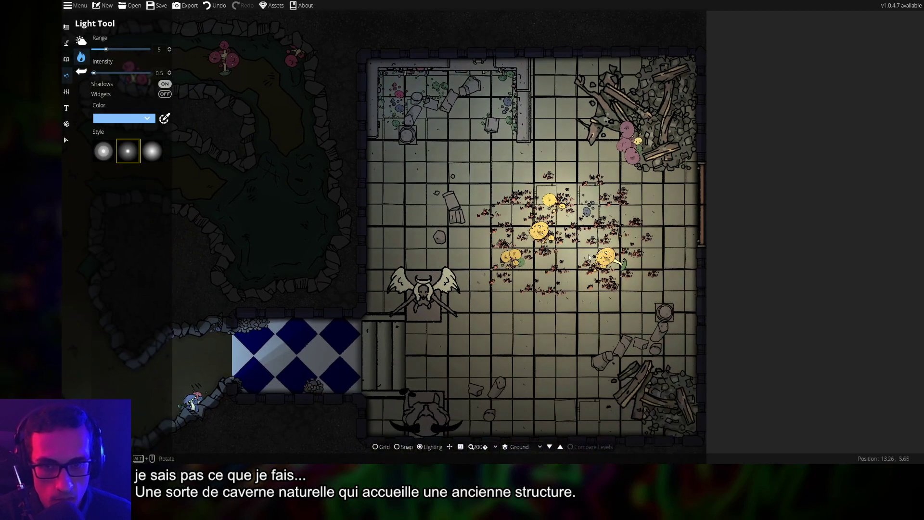
Set a custom purple light color, hex ad45bf, for lighting the pink mushrooms beside the rubble
{"action": "left_click", "coordinate": [147, 115]}
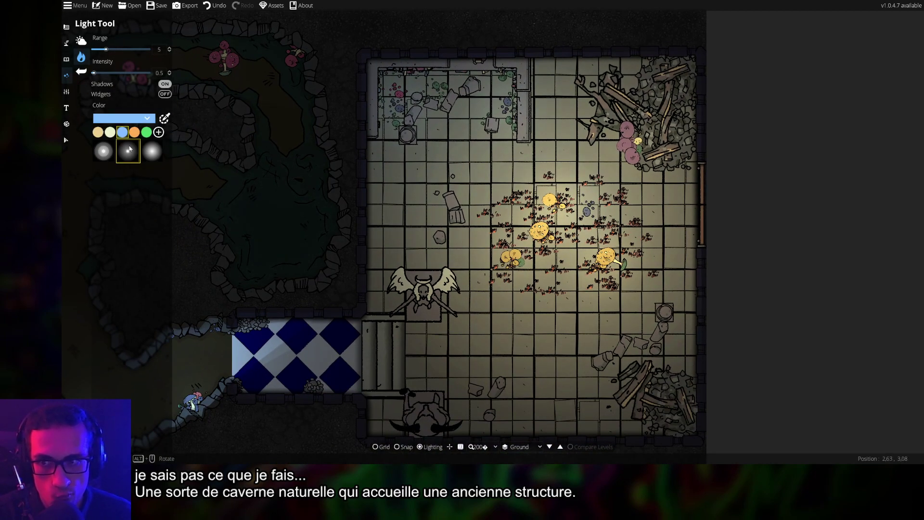
{"action": "left_click", "coordinate": [158, 135]}
{"action": "left_click_drag", "start_coordinate": [189, 205], "coordinate": [190, 200]}
{"action": "left_click_drag", "start_coordinate": [135, 188], "coordinate": [149, 149]}
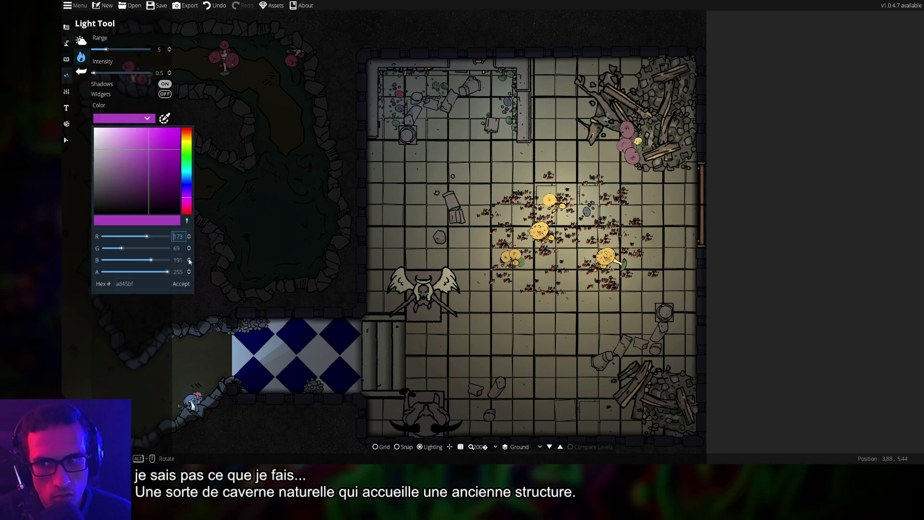
{"action": "left_click", "coordinate": [181, 285]}
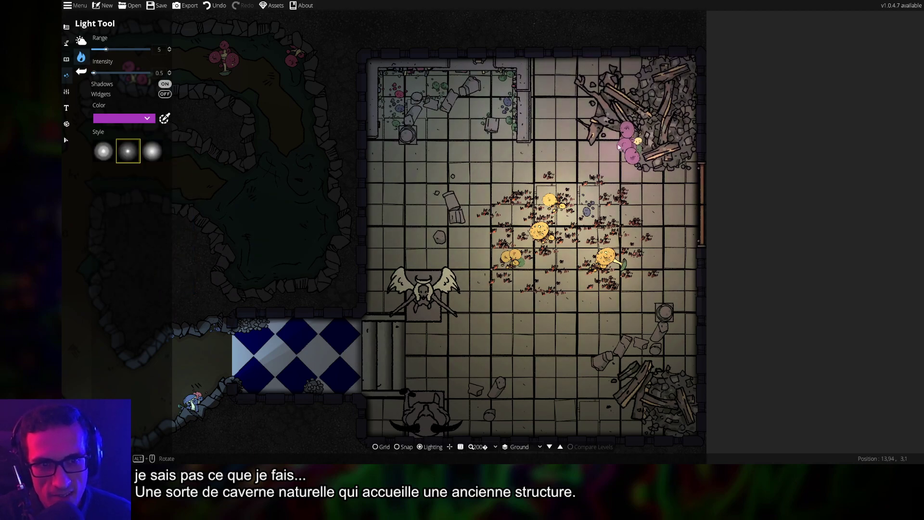
Set the light color to custom pink c63974 and place lights on the red mushrooms in the upper cave passage
{"action": "left_click_drag", "start_coordinate": [405, 143], "coordinate": [466, 165]}
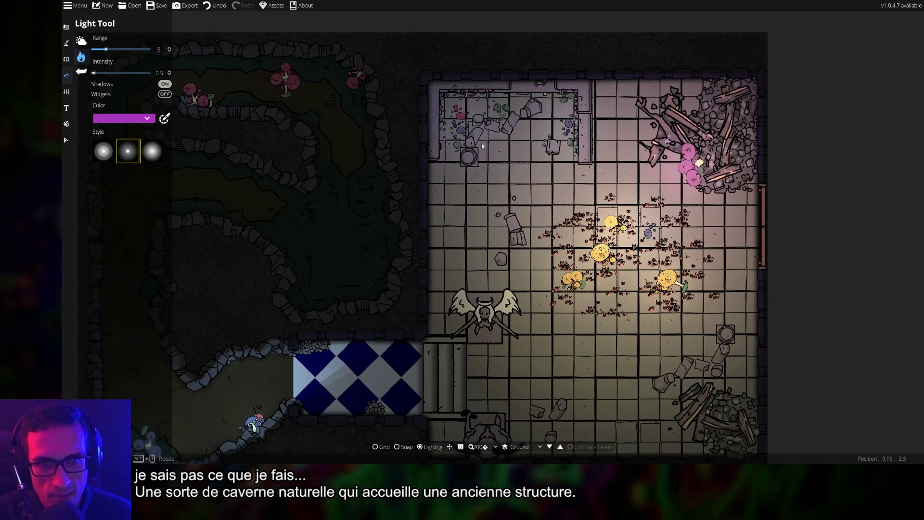
{"action": "left_click_drag", "start_coordinate": [535, 340], "coordinate": [585, 211]}
{"action": "left_click_drag", "start_coordinate": [296, 236], "coordinate": [490, 272]}
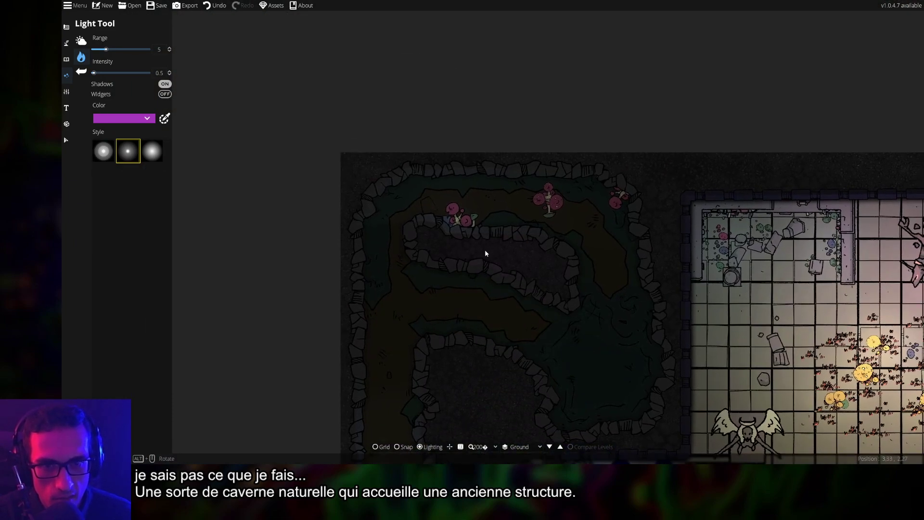
{"action": "left_click", "coordinate": [144, 119]}
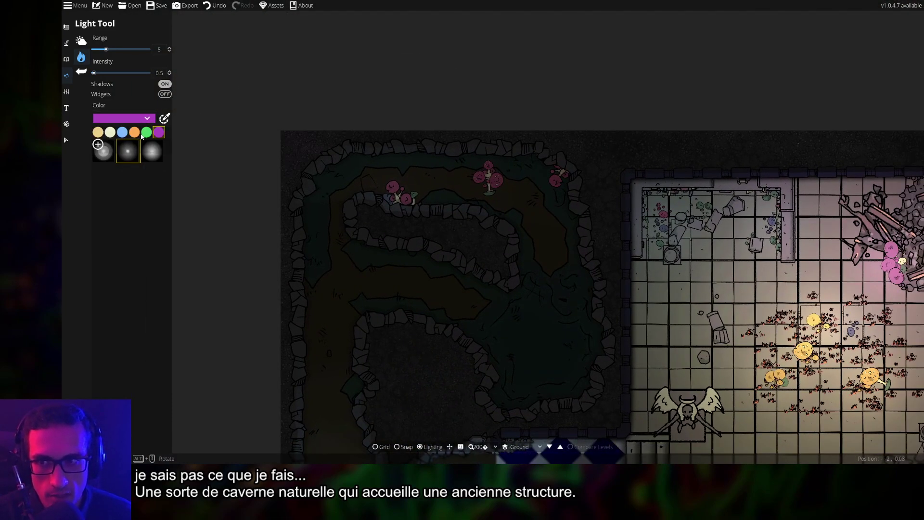
{"action": "left_click", "coordinate": [98, 144]}
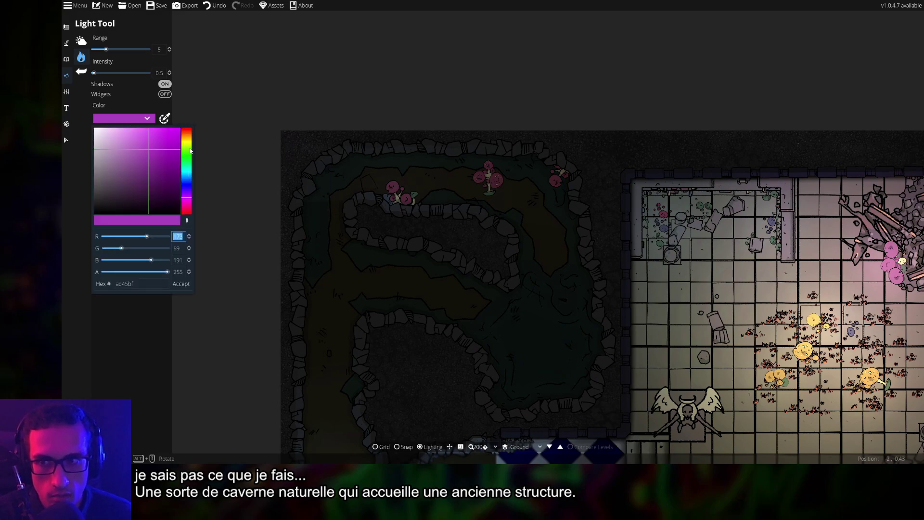
{"action": "left_click_drag", "start_coordinate": [191, 151], "coordinate": [156, 148]}
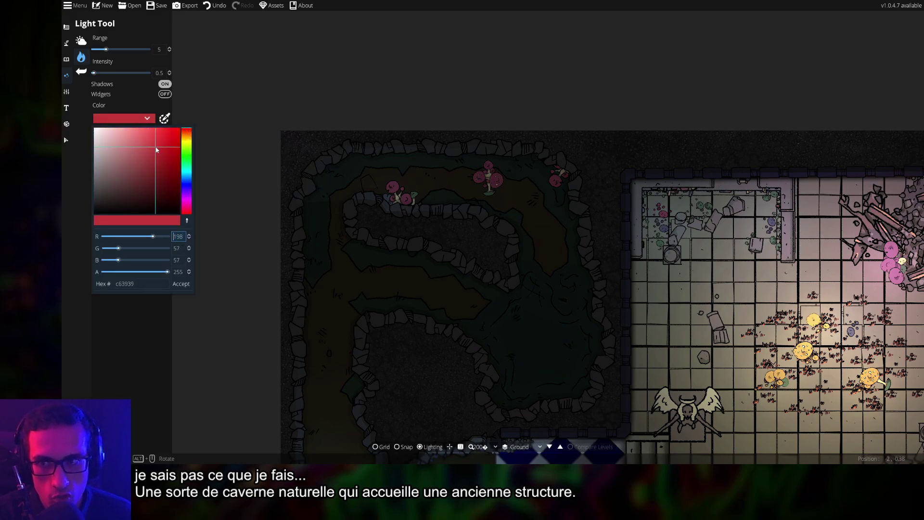
{"action": "left_click", "coordinate": [189, 207]}
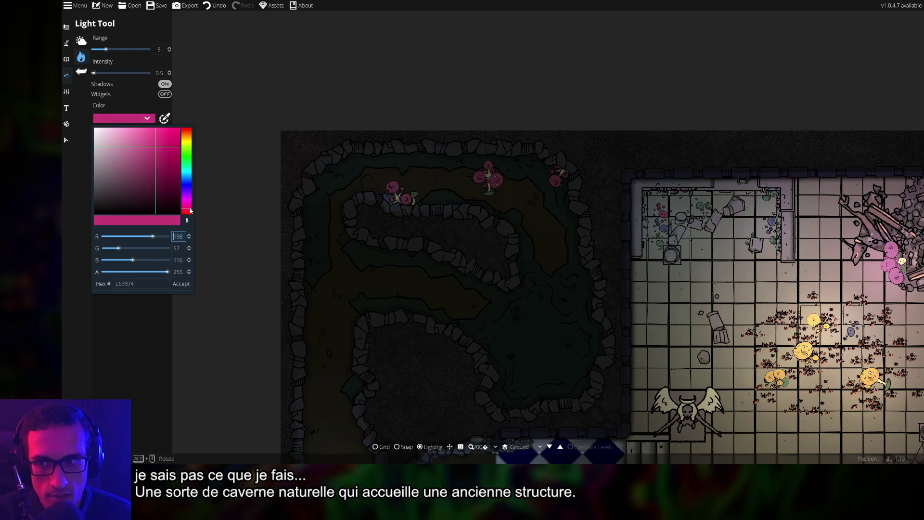
{"action": "left_click", "coordinate": [177, 284]}
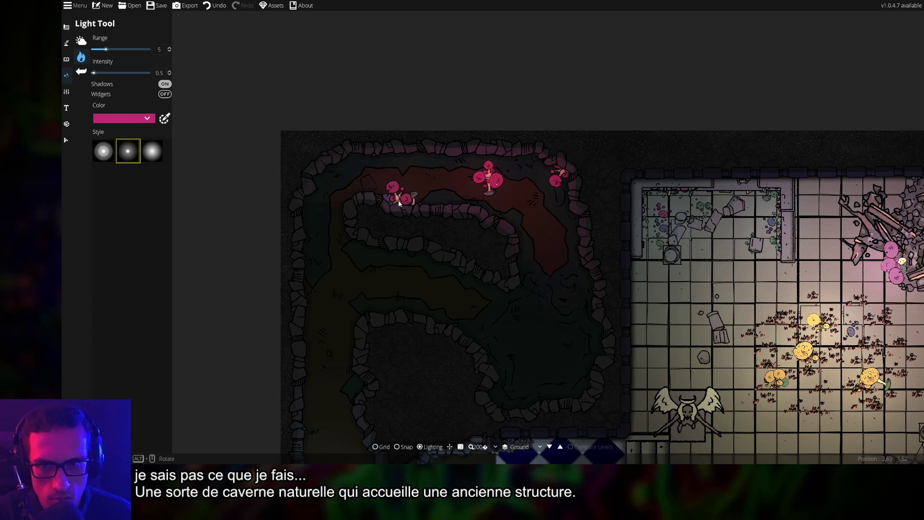
Place pink lights on the red mushrooms near the checkered corridor's cave entrance and in the tiled room's alcove
{"action": "left_click_drag", "start_coordinate": [436, 224], "coordinate": [481, 2]}
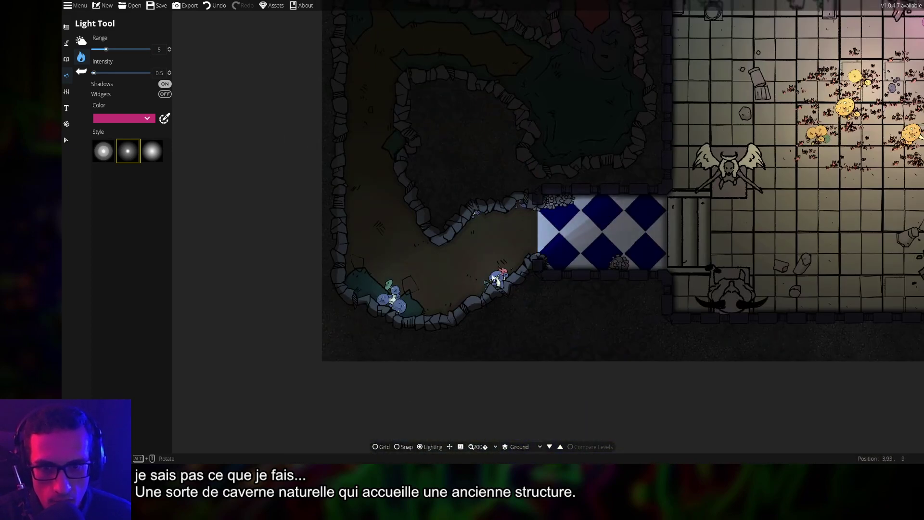
{"action": "left_click_drag", "start_coordinate": [605, 297], "coordinate": [304, 254]}
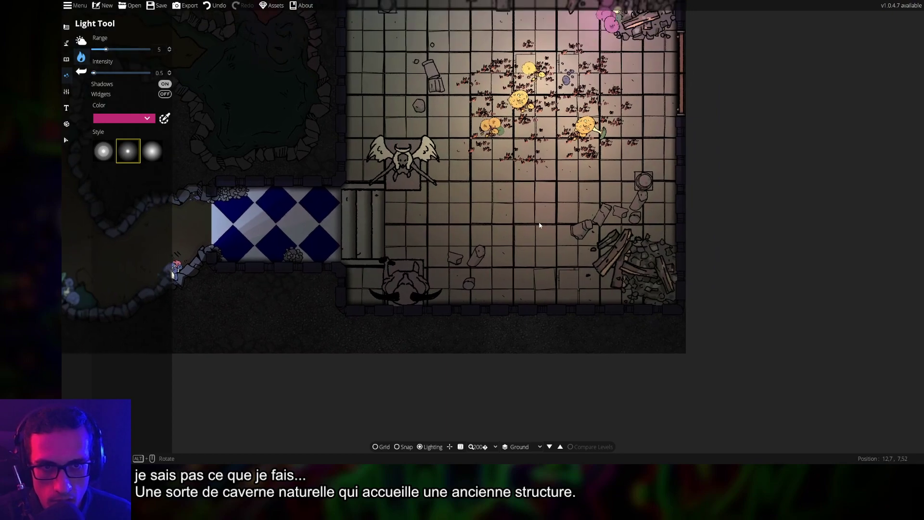
{"action": "left_click_drag", "start_coordinate": [414, 19], "coordinate": [407, 162]}
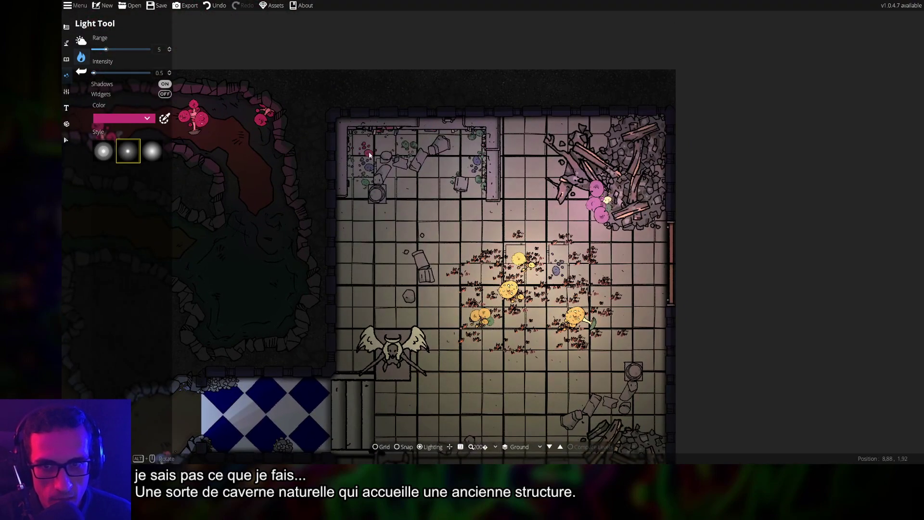
{"action": "left_click_drag", "start_coordinate": [431, 252], "coordinate": [466, 207]}
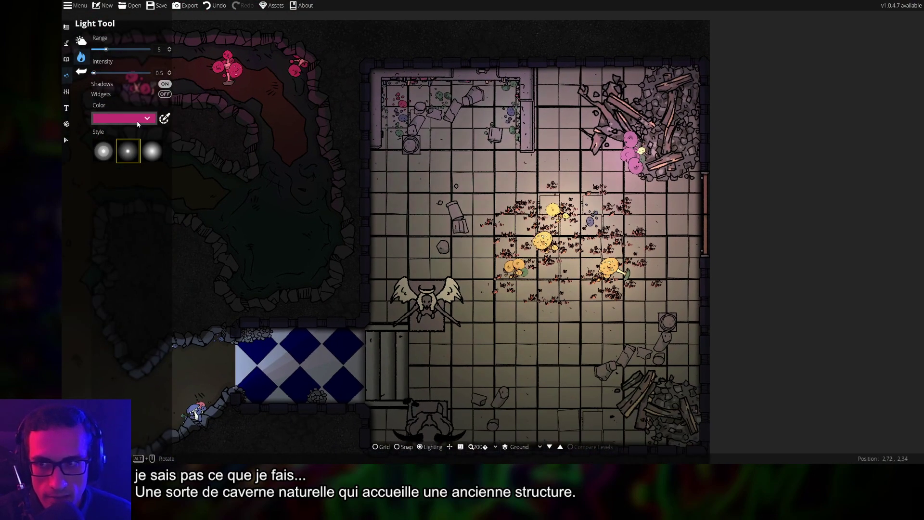
Switch the light color to the green preset and light the green mushrooms in the tiled room and its alcove
{"action": "left_click_drag", "start_coordinate": [212, 195], "coordinate": [444, 139]}
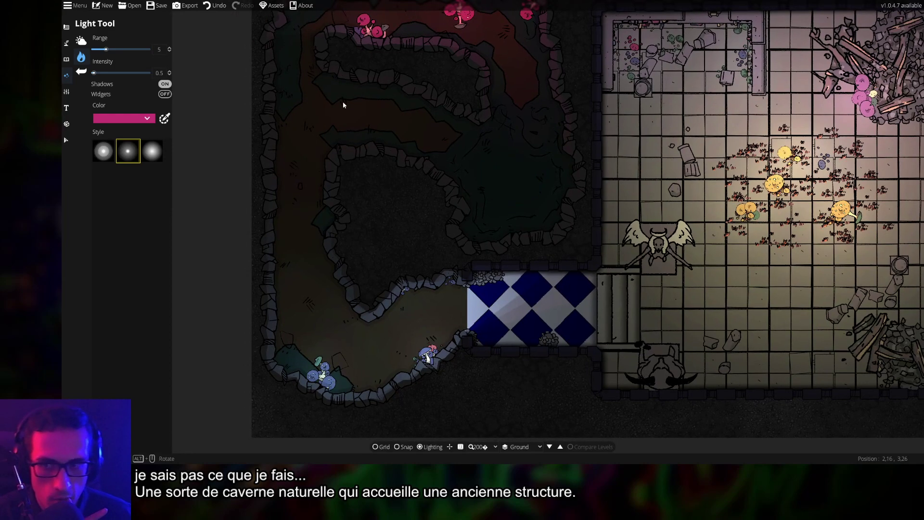
{"action": "left_click", "coordinate": [150, 120]}
{"action": "left_click", "coordinate": [147, 132]}
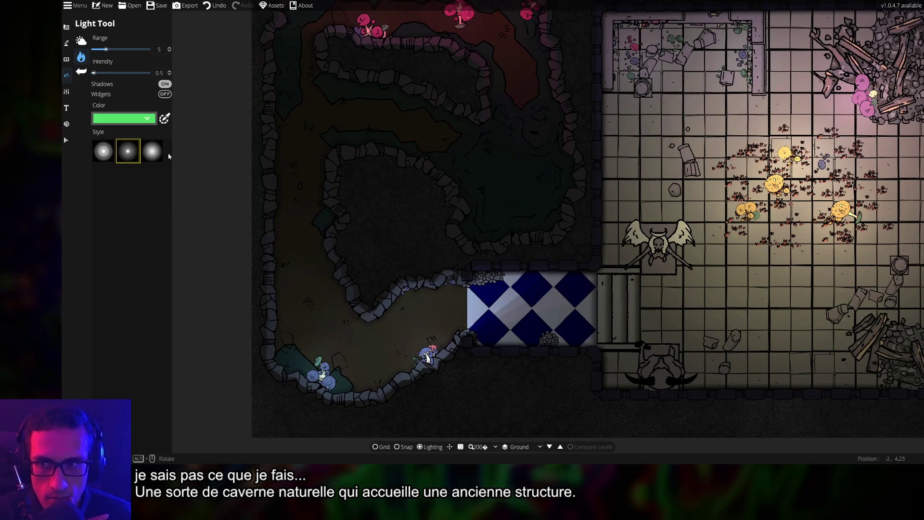
{"action": "scroll", "coordinate": [421, 252], "scroll_direction": "up", "scroll_amount": 3}
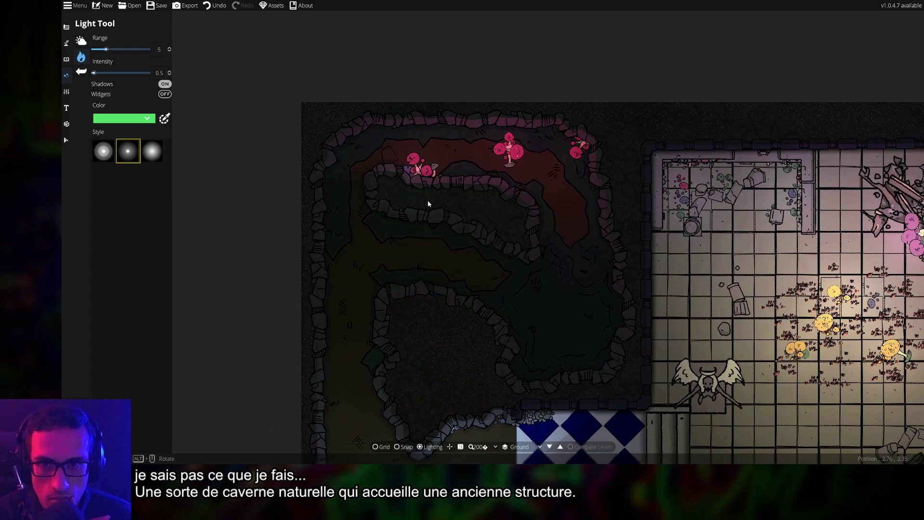
{"action": "scroll", "coordinate": [435, 169], "scroll_direction": "down", "scroll_amount": 5}
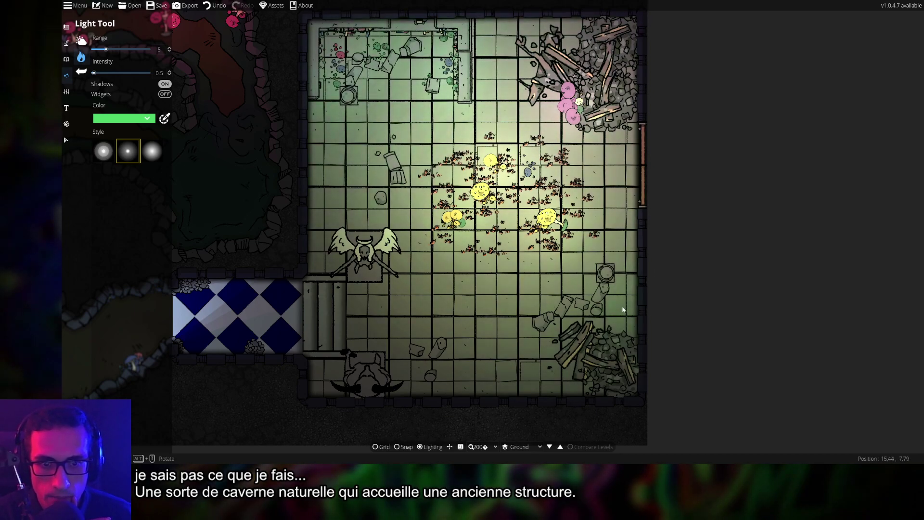
Darken the environment's ambient light to a near-black color
{"action": "key", "text": "Down"}
{"action": "key", "text": "Left"}
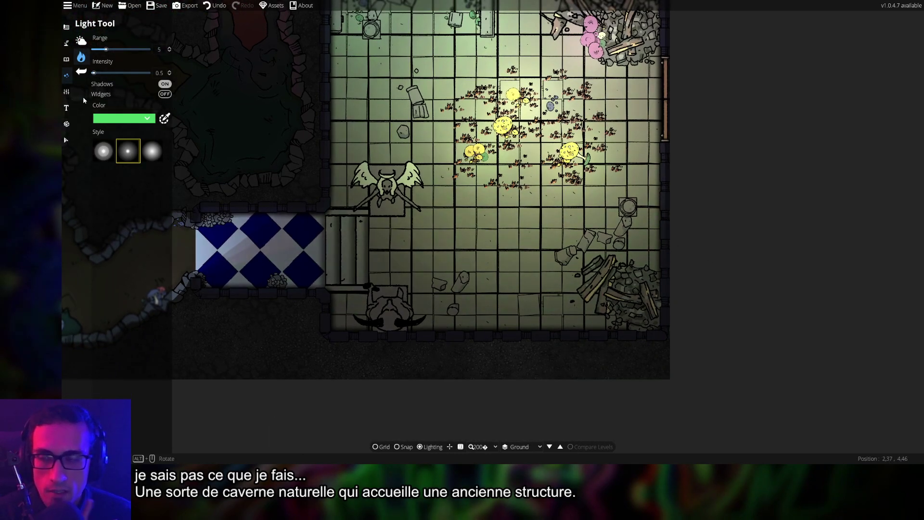
{"action": "left_click", "coordinate": [77, 41]}
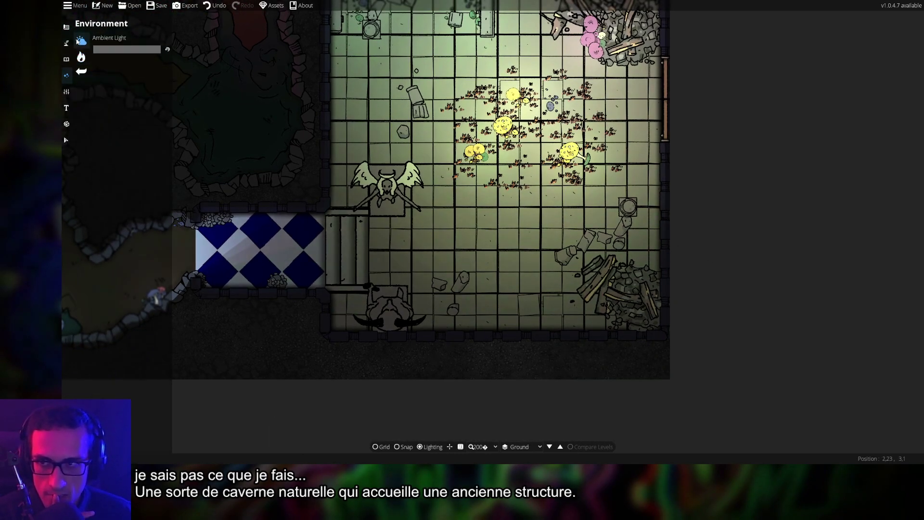
{"action": "left_click", "coordinate": [139, 51]}
{"action": "left_click_drag", "start_coordinate": [73, 67], "coordinate": [69, 82]}
{"action": "left_click", "coordinate": [498, 244]}
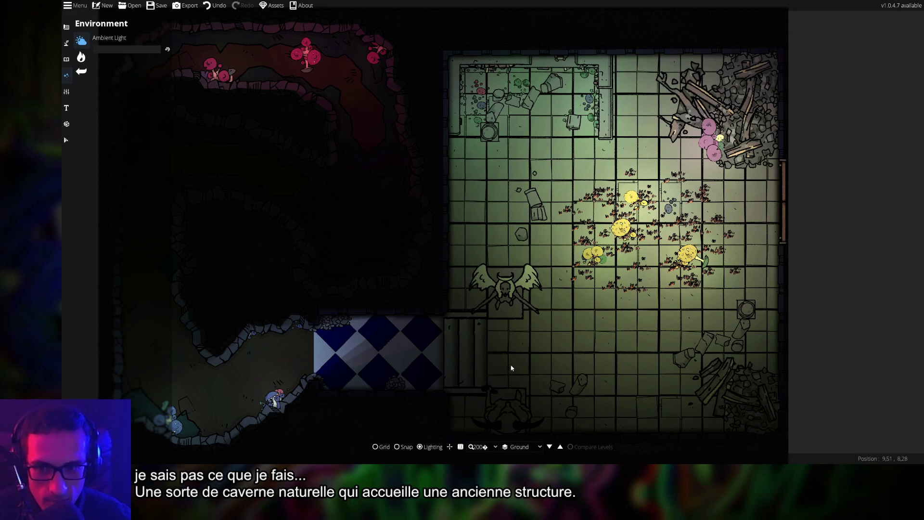
Inspect how the mushroom lights look under the dark ambient light in the lower cave, corridor and tiled room
{"action": "left_click_drag", "start_coordinate": [417, 310], "coordinate": [614, 302]}
{"action": "scroll", "coordinate": [414, 392], "scroll_direction": "up", "scroll_amount": 3}
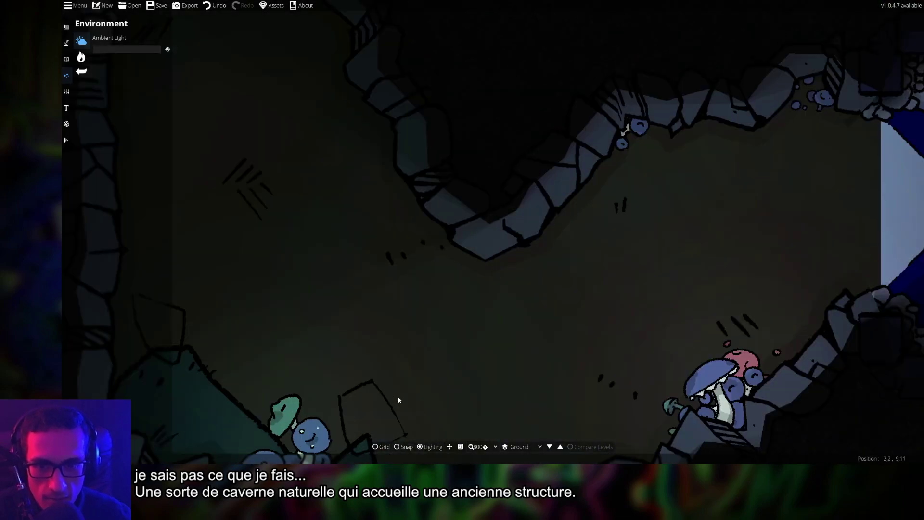
{"action": "left_click_drag", "start_coordinate": [398, 398], "coordinate": [602, 151]}
{"action": "left_click_drag", "start_coordinate": [631, 181], "coordinate": [361, 320]}
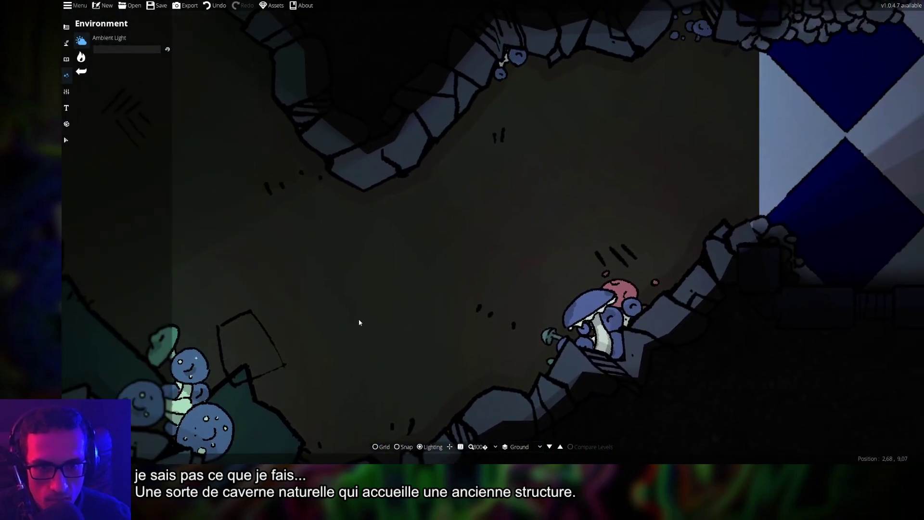
{"action": "scroll", "coordinate": [647, 278], "scroll_direction": "down", "scroll_amount": 3}
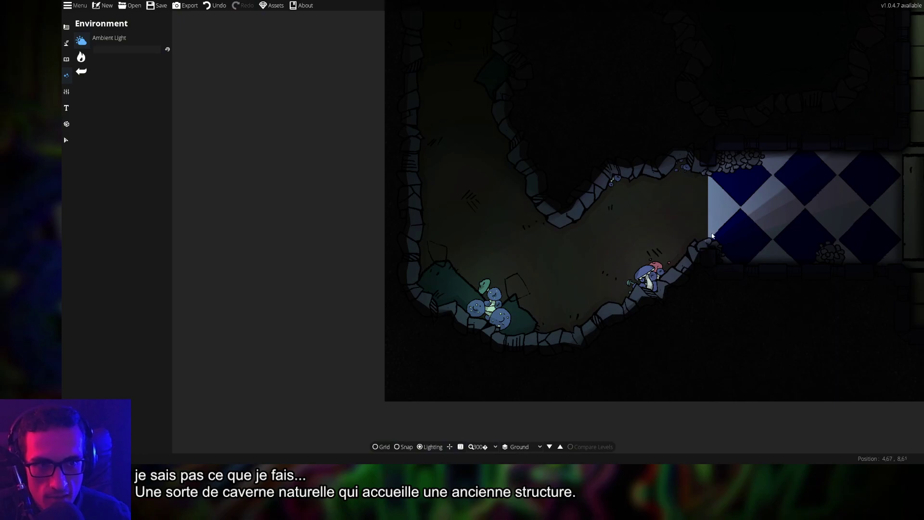
{"action": "scroll", "coordinate": [625, 144], "scroll_direction": "up", "scroll_amount": 3}
{"action": "left_click_drag", "start_coordinate": [691, 199], "coordinate": [589, 250]}
{"action": "scroll", "coordinate": [589, 250], "scroll_direction": "up", "scroll_amount": 2}
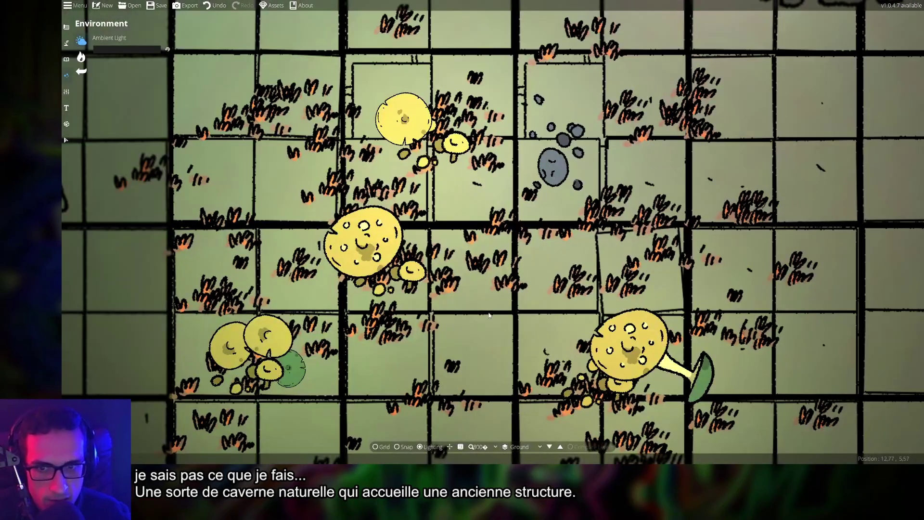
{"action": "scroll", "coordinate": [521, 237], "scroll_direction": "down", "scroll_amount": 3}
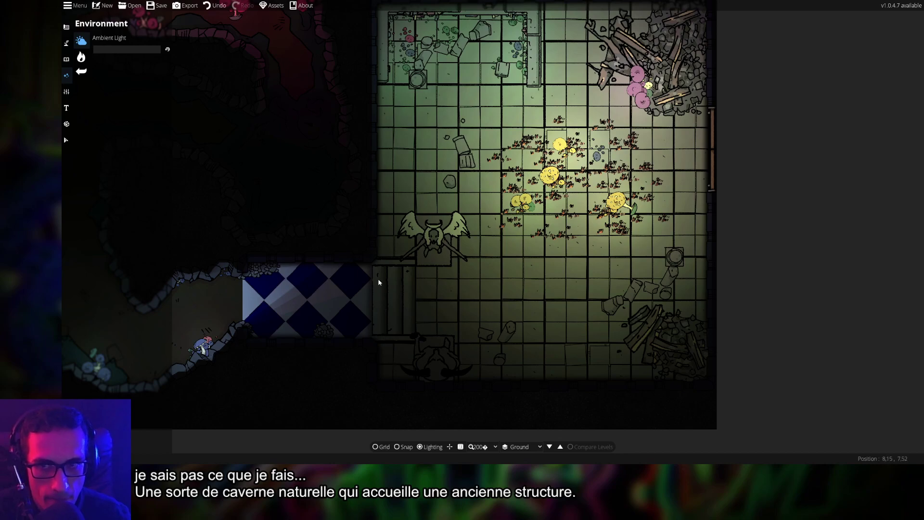
{"action": "left_click_drag", "start_coordinate": [434, 226], "coordinate": [445, 299]}
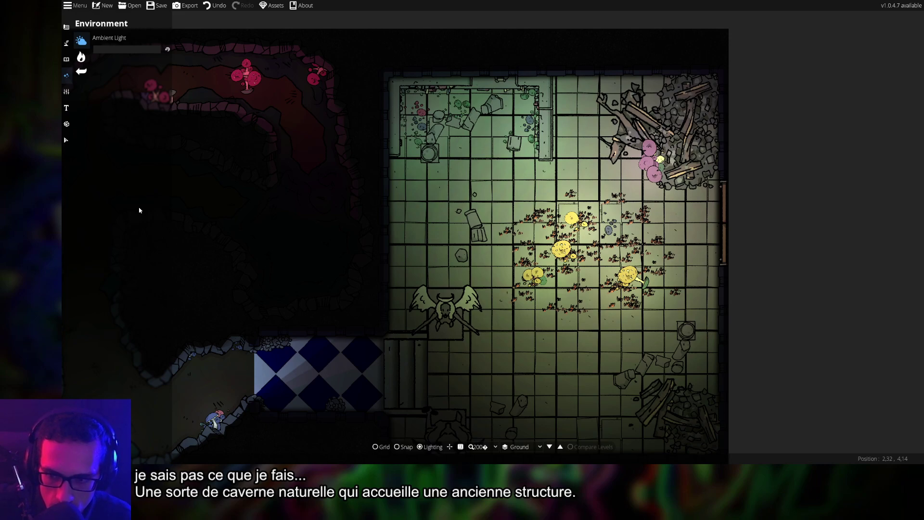
Save the map and activate the Select tool
{"action": "key", "text": "ctrl+s"}
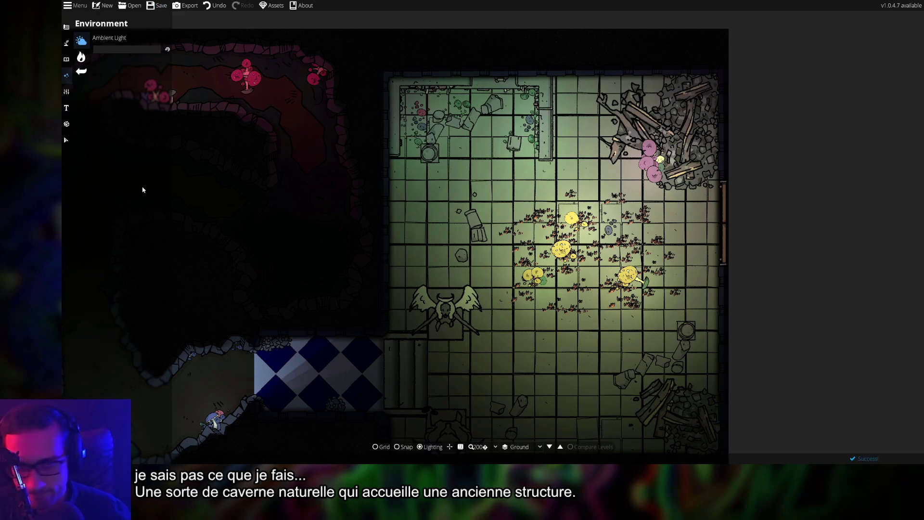
{"action": "left_click", "coordinate": [66, 140]}
Examine the light sources placed on the mushrooms throughout the cave, the corridor, the tiled room and its alcove
{"action": "left_click_drag", "start_coordinate": [545, 308], "coordinate": [589, 291]}
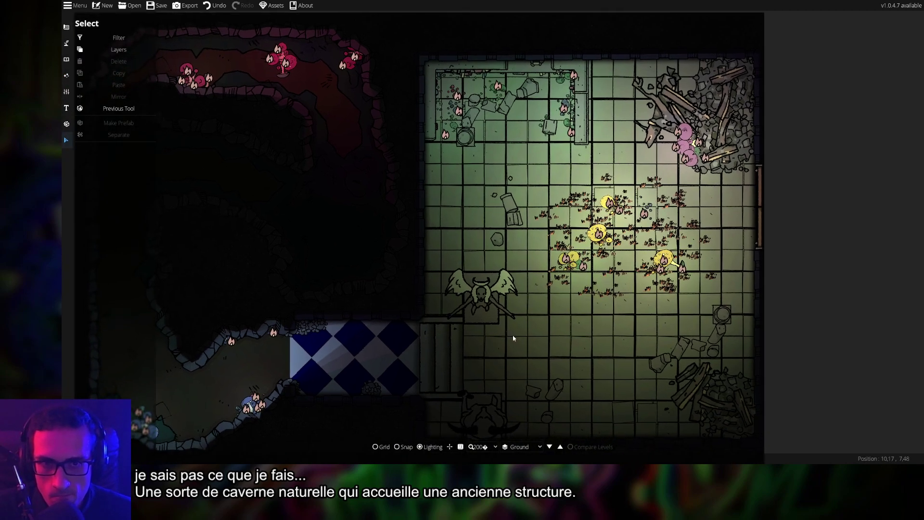
{"action": "left_click_drag", "start_coordinate": [602, 330], "coordinate": [679, 324]}
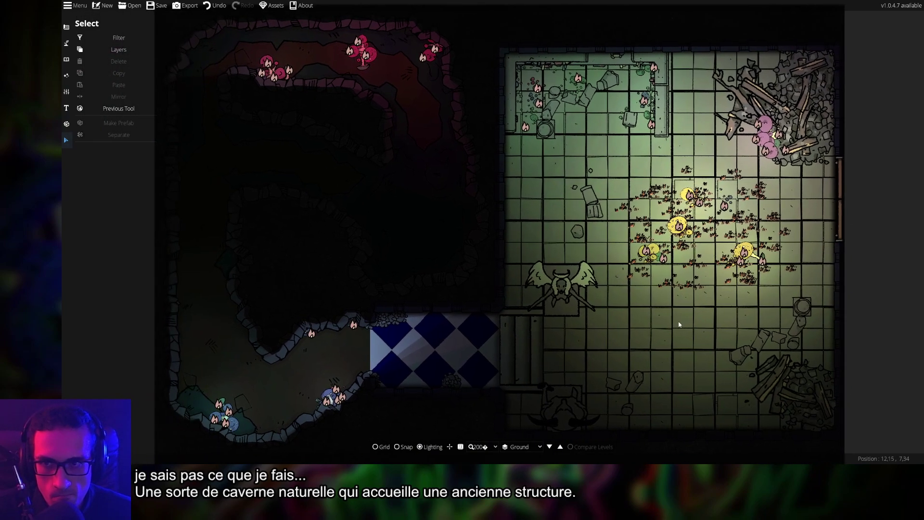
{"action": "left_click_drag", "start_coordinate": [433, 185], "coordinate": [506, 289]}
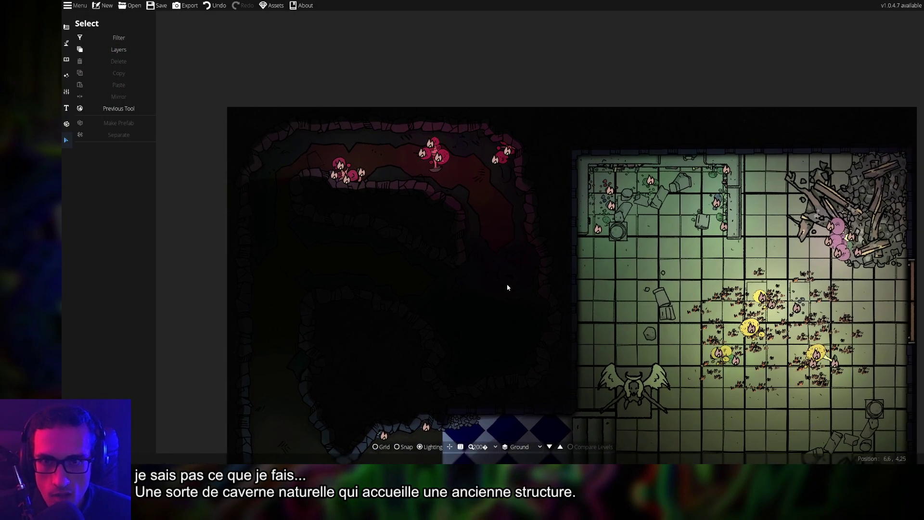
{"action": "scroll", "coordinate": [469, 183], "scroll_direction": "up", "scroll_amount": 3}
{"action": "scroll", "coordinate": [831, 231], "scroll_direction": "down", "scroll_amount": 4}
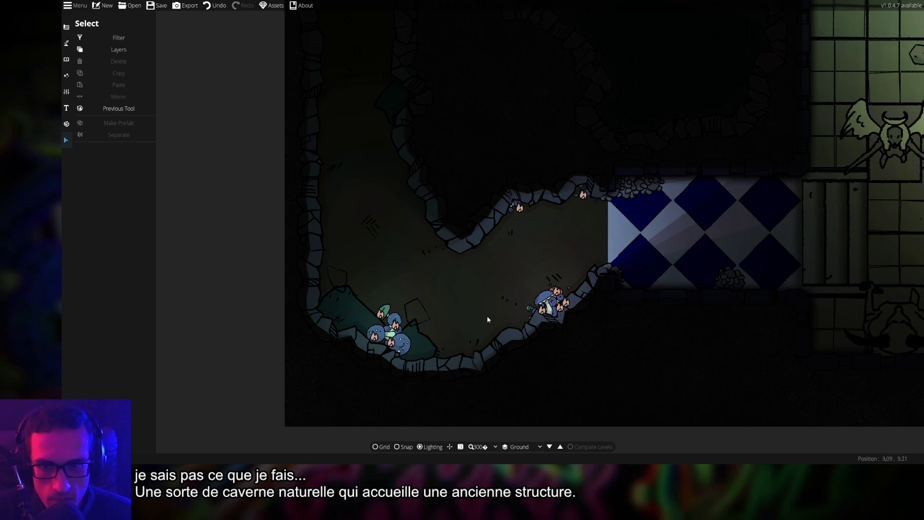
{"action": "scroll", "coordinate": [487, 287], "scroll_direction": "up", "scroll_amount": 5}
{"action": "scroll", "coordinate": [331, 207], "scroll_direction": "down", "scroll_amount": 5}
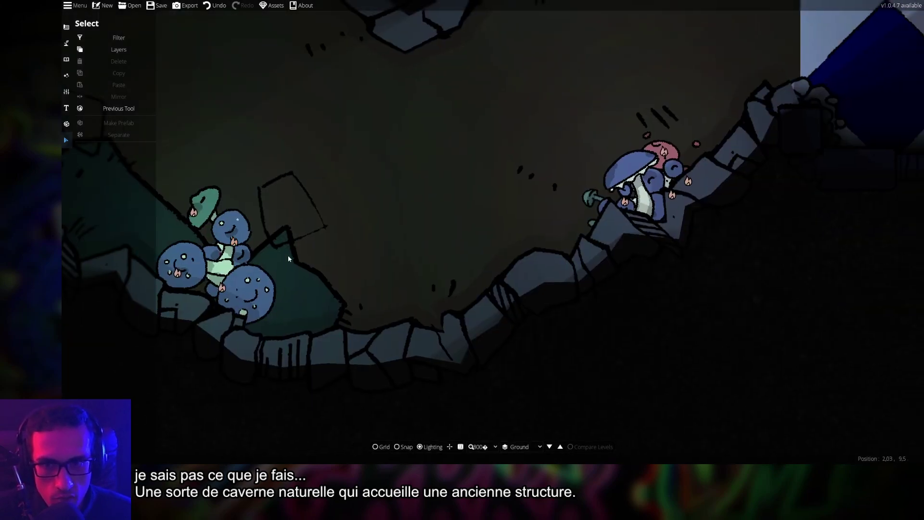
{"action": "left_click_drag", "start_coordinate": [440, 208], "coordinate": [449, 279]}
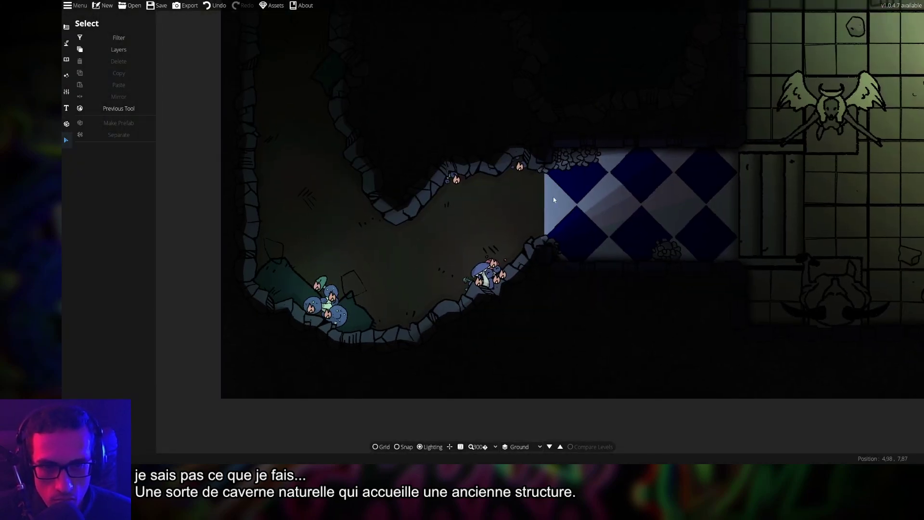
{"action": "left_click_drag", "start_coordinate": [553, 200], "coordinate": [348, 227]}
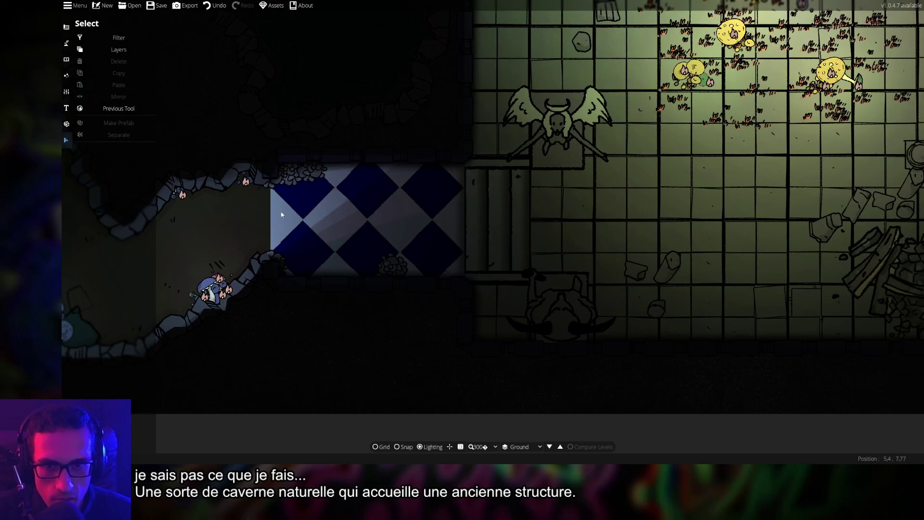
{"action": "key", "text": "Right"}
{"action": "key", "text": "Up"}
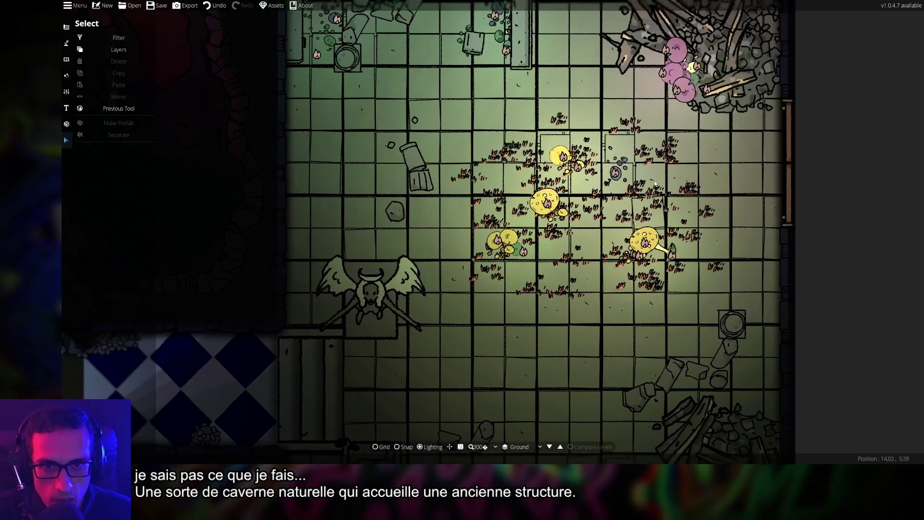
{"action": "key", "text": "Up"}
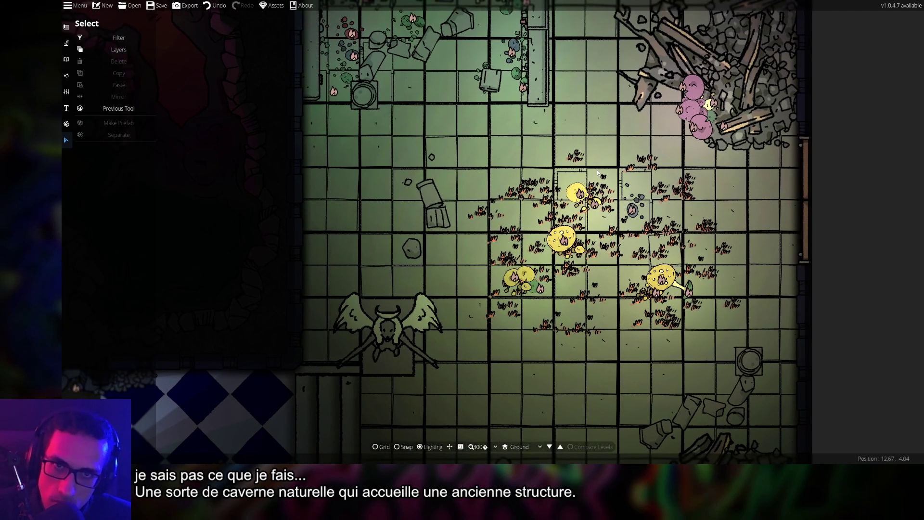
{"action": "key", "text": "Up"}
{"action": "scroll", "coordinate": [604, 238], "scroll_direction": "up", "scroll_amount": 5}
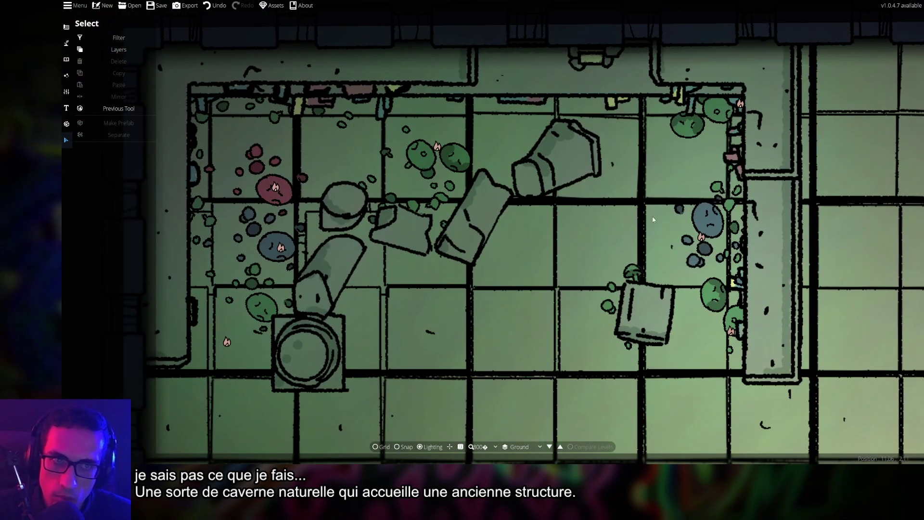
Delete the green light in the alcove's upper-right corner and the purple light on the middle purple mushroom beside the rubble
{"action": "left_click", "coordinate": [742, 103]}
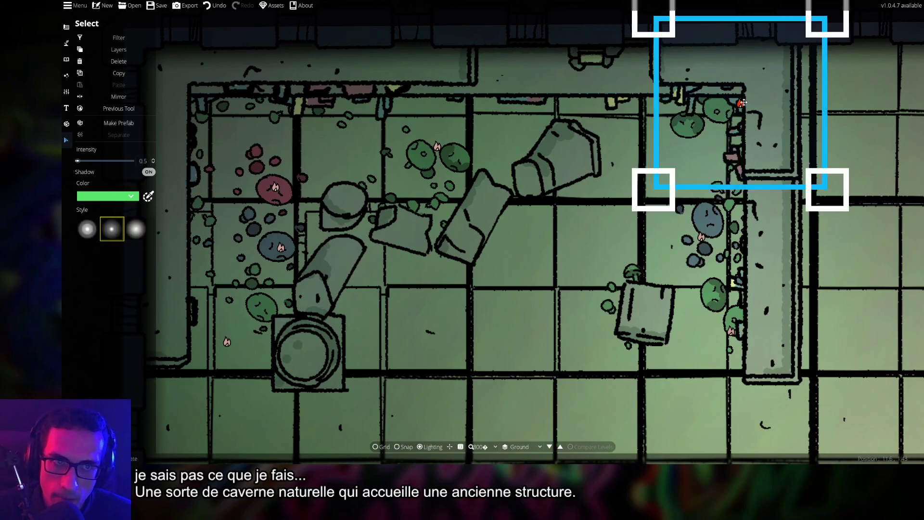
{"action": "key", "text": "Escape"}
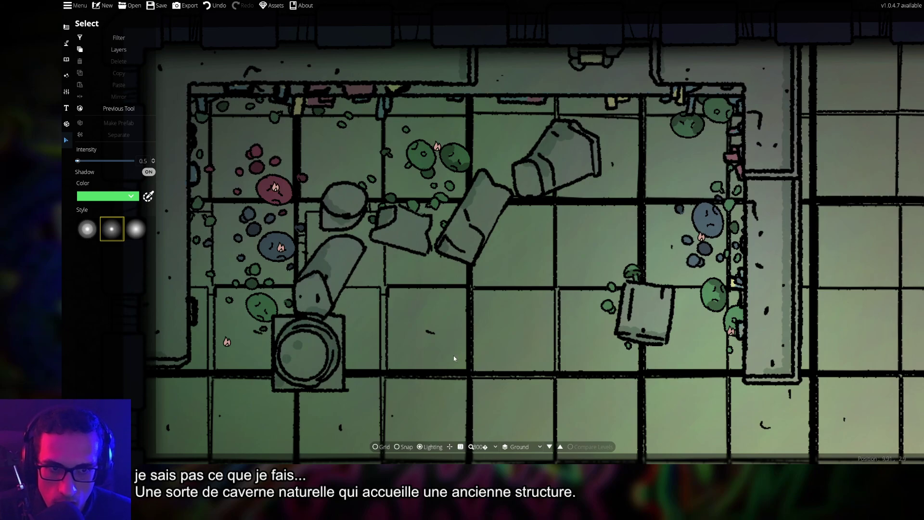
{"action": "scroll", "coordinate": [471, 346], "scroll_direction": "down", "scroll_amount": 5}
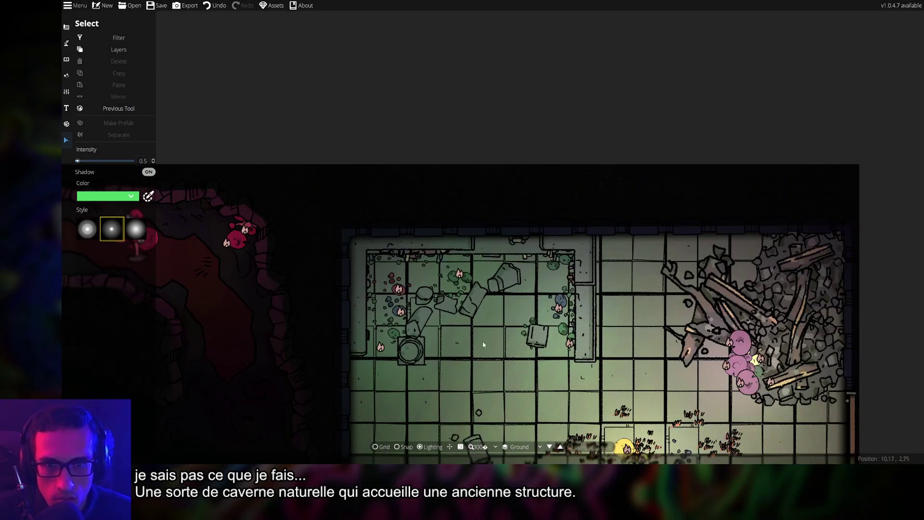
{"action": "left_click_drag", "start_coordinate": [802, 294], "coordinate": [586, 332]}
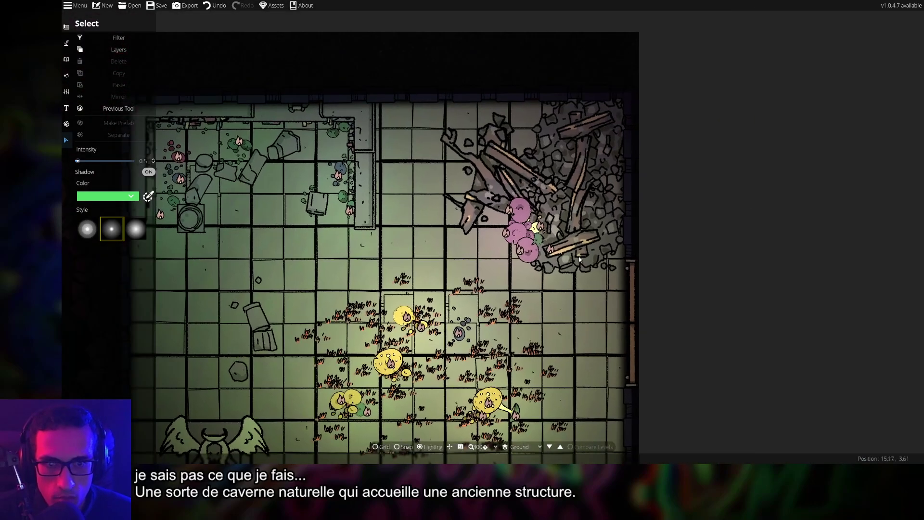
{"action": "scroll", "coordinate": [527, 230], "scroll_direction": "up", "scroll_amount": 5}
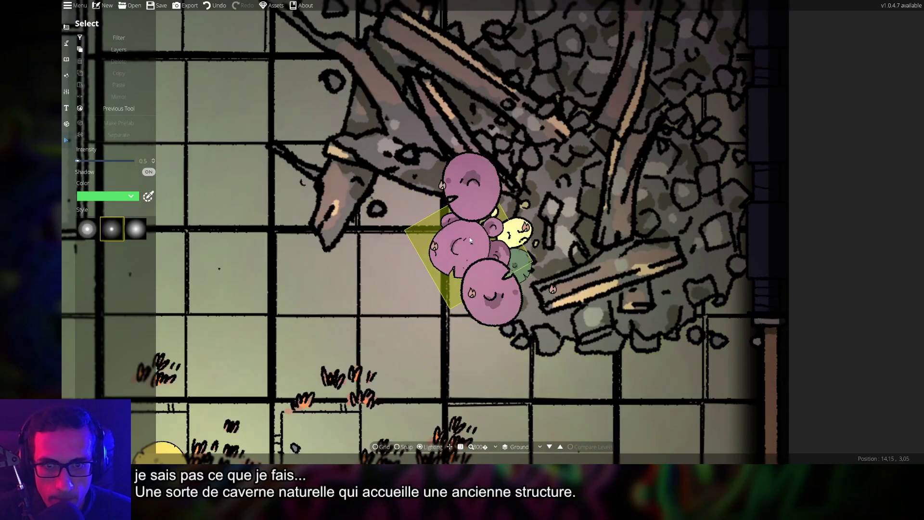
{"action": "left_click", "coordinate": [449, 268]}
{"action": "key", "text": "Escape"}
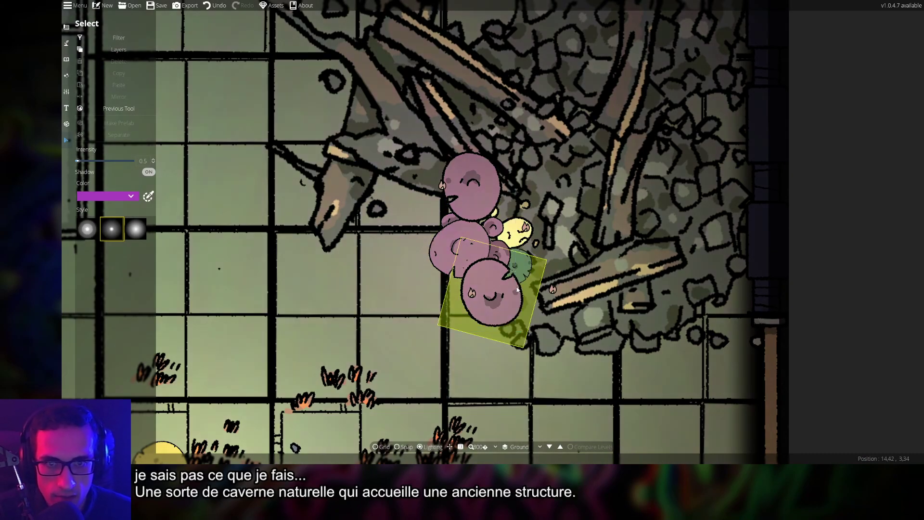
Delete the green light on the rubble's lower wooden beam next to the purple mushrooms
{"action": "scroll", "coordinate": [616, 357], "scroll_direction": "down", "scroll_amount": 5}
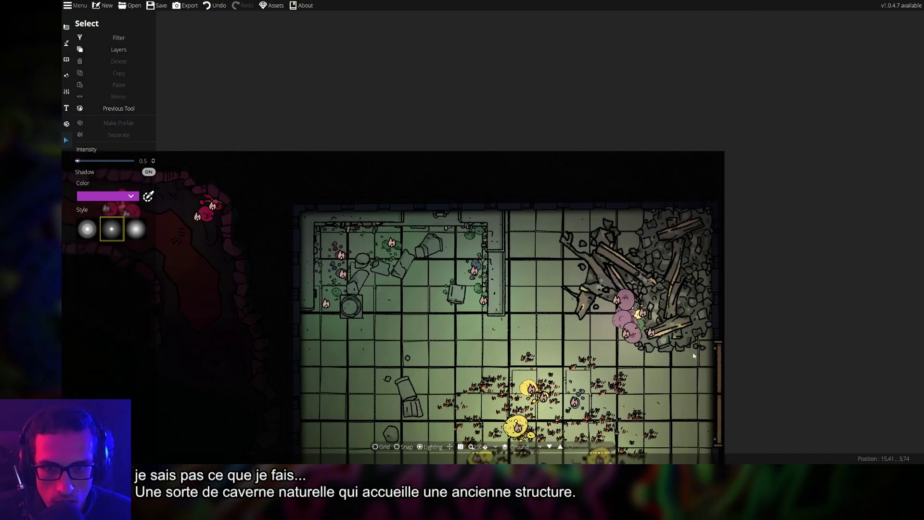
{"action": "left_click_drag", "start_coordinate": [688, 435], "coordinate": [692, 273]}
{"action": "scroll", "coordinate": [621, 241], "scroll_direction": "up", "scroll_amount": 2}
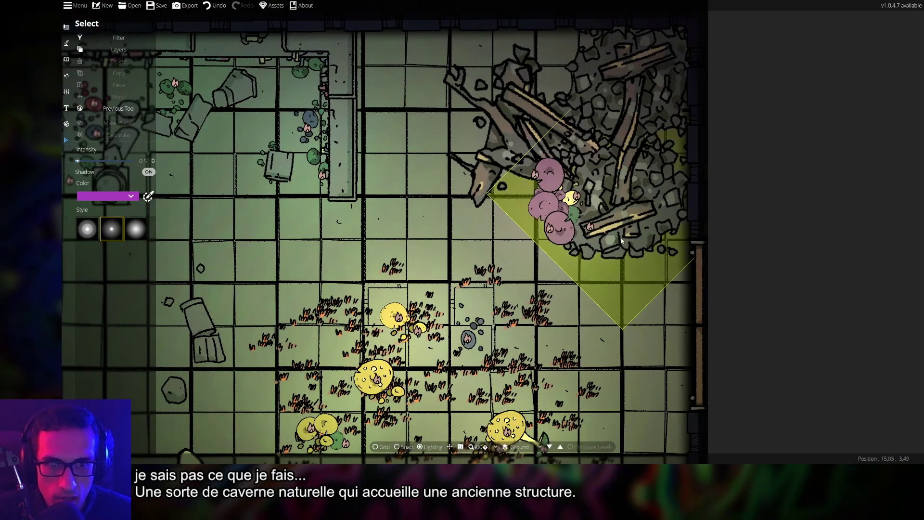
{"action": "left_click", "coordinate": [621, 241]}
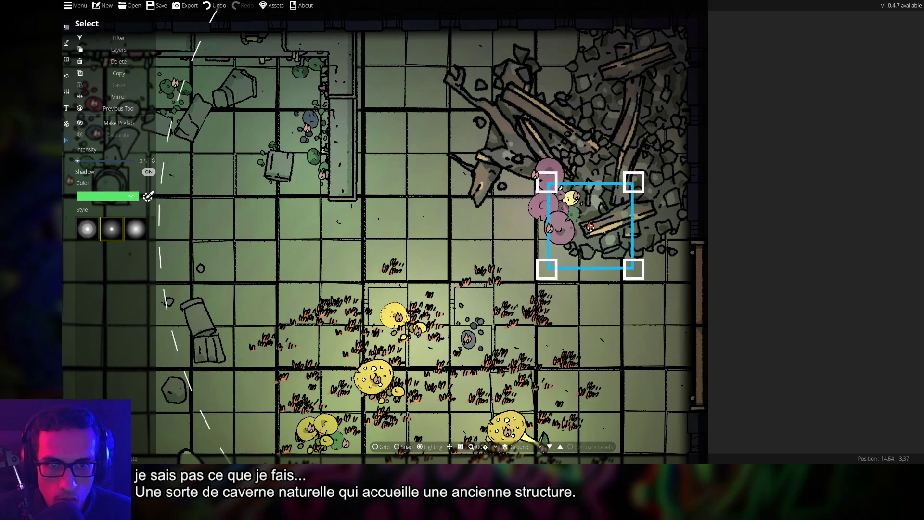
{"action": "key", "text": "Delete"}
Examine the lighting across the tiled room, the checkered corridor and the cave
{"action": "scroll", "coordinate": [632, 301], "scroll_direction": "down", "scroll_amount": 4}
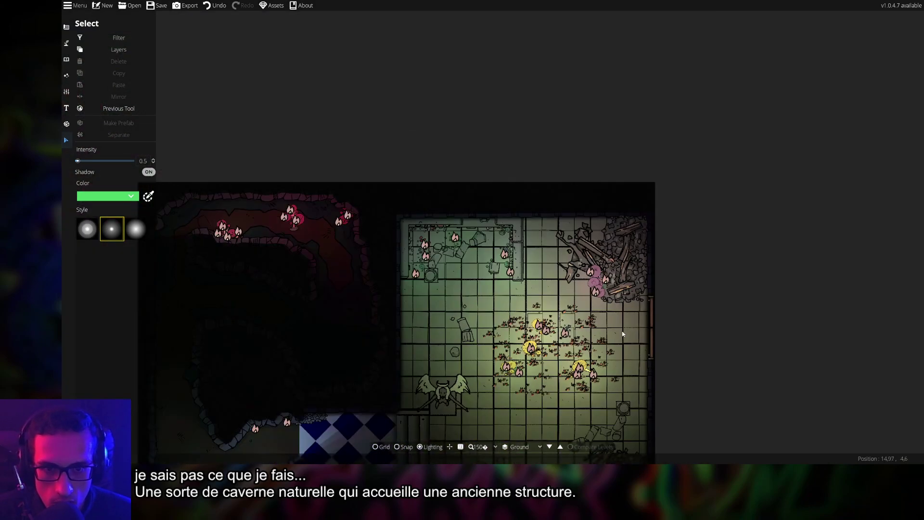
{"action": "scroll", "coordinate": [641, 287], "scroll_direction": "up", "scroll_amount": 2}
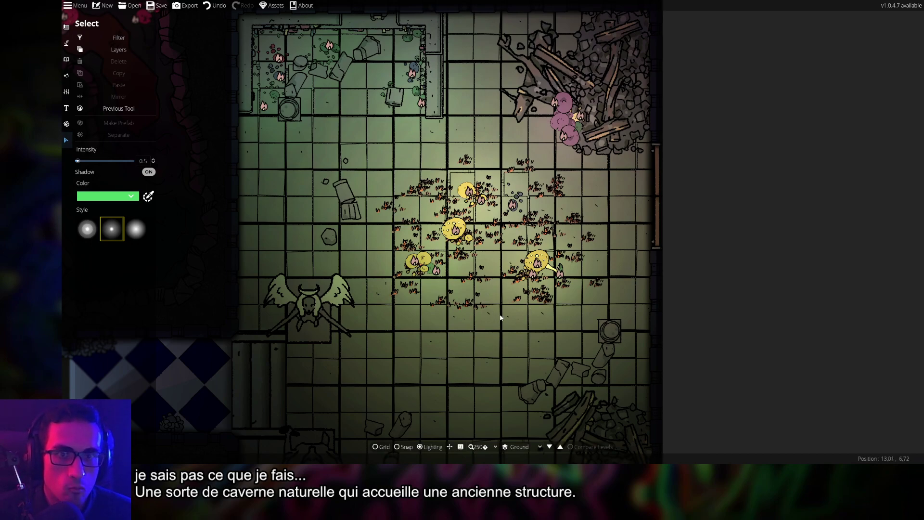
{"action": "left_click_drag", "start_coordinate": [487, 280], "coordinate": [504, 224]}
{"action": "left_click_drag", "start_coordinate": [482, 297], "coordinate": [598, 324]}
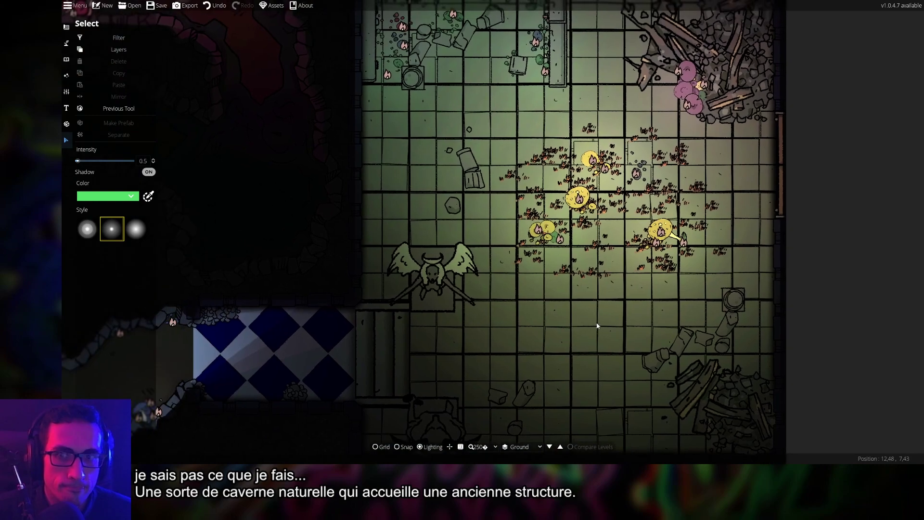
{"action": "scroll", "coordinate": [481, 313], "scroll_direction": "down", "scroll_amount": 1}
{"action": "left_click_drag", "start_coordinate": [480, 314], "coordinate": [573, 323]}
{"action": "key", "text": "Escape"}
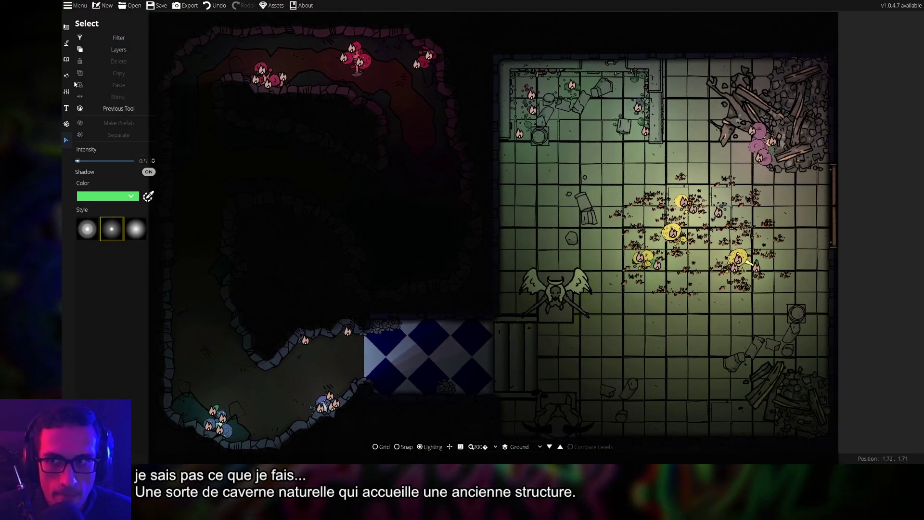
Leave the Select tool and save the map
{"action": "key", "text": "Escape"}
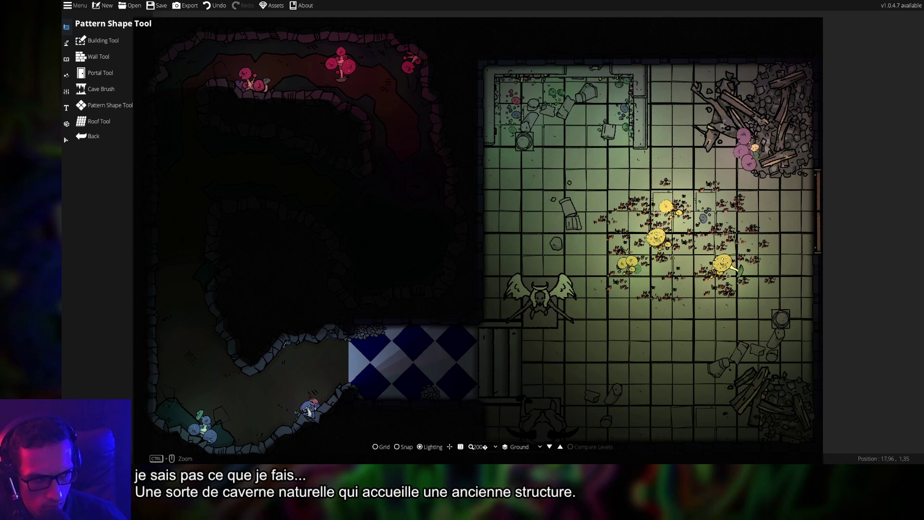
{"action": "key", "text": "ctrl+s"}
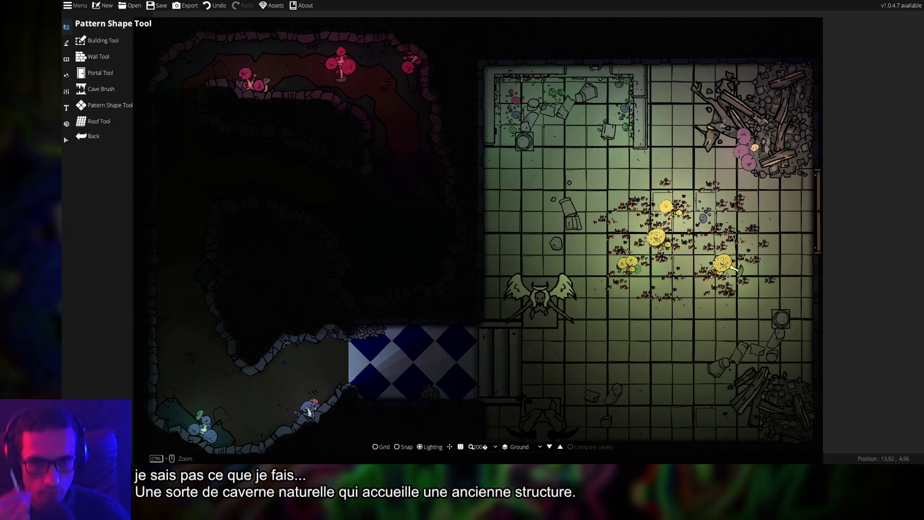
Set up the Light tool with the pale yellow preset color and a range of 3.6
{"action": "left_click_drag", "start_coordinate": [381, 188], "coordinate": [451, 211]}
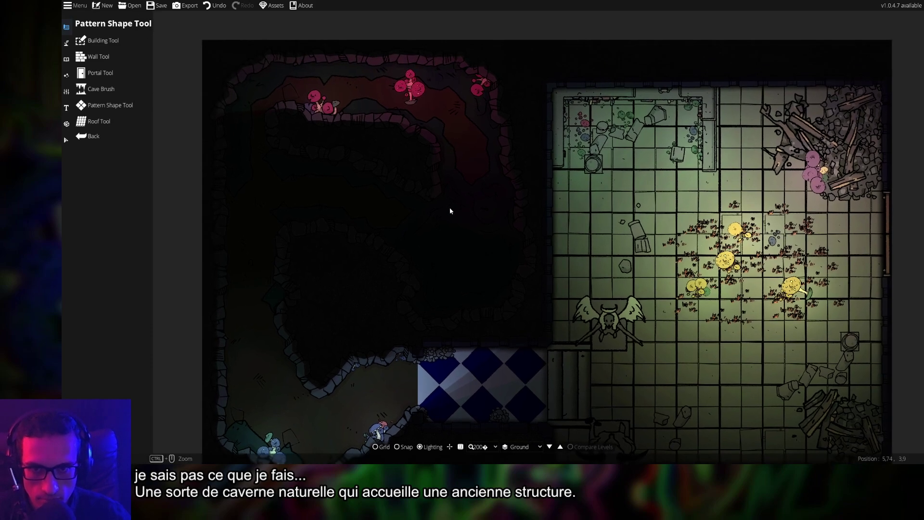
{"action": "left_click", "coordinate": [66, 75]}
{"action": "left_click", "coordinate": [99, 56]}
{"action": "left_click", "coordinate": [122, 118]}
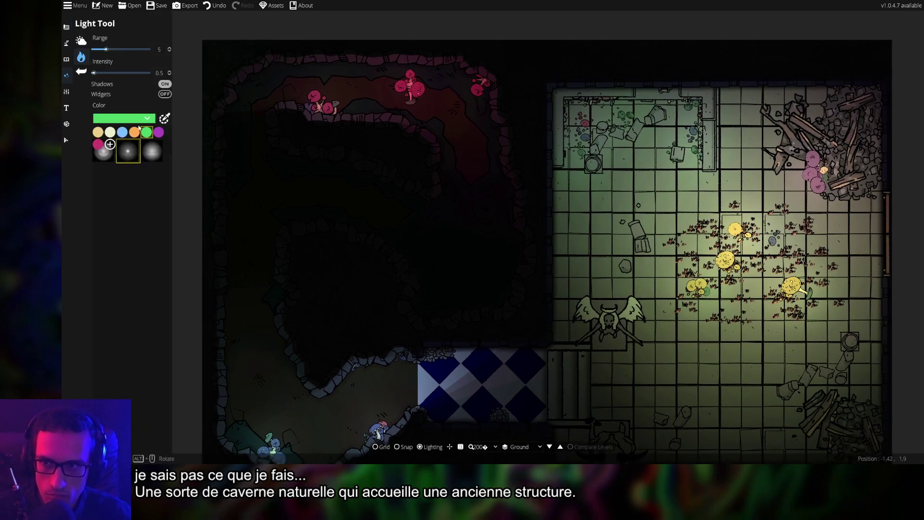
{"action": "left_click", "coordinate": [110, 132]}
{"action": "scroll", "coordinate": [496, 270], "scroll_direction": "up", "scroll_amount": 2}
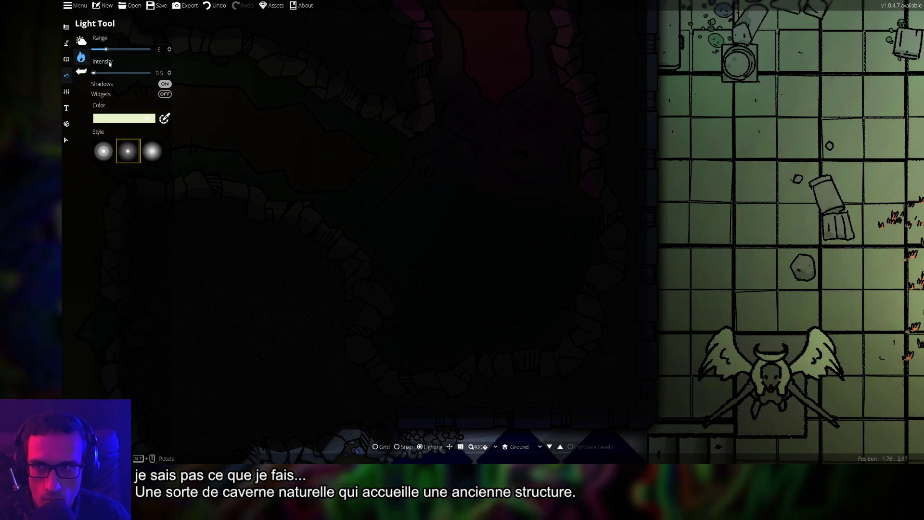
{"action": "left_click_drag", "start_coordinate": [105, 49], "coordinate": [102, 49]}
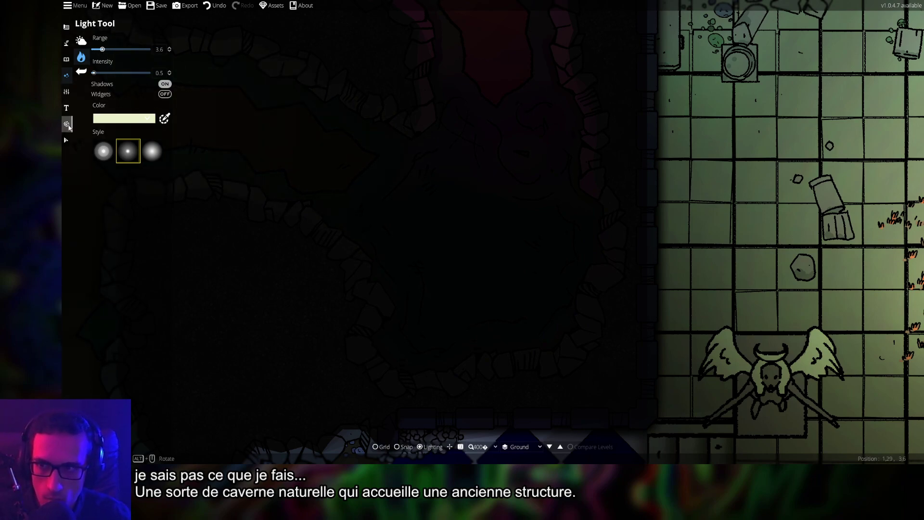
Delete the yellow and green lights on the lower-left mushroom cluster in the tiled room's grass patch
{"action": "left_click", "coordinate": [66, 139]}
{"action": "key", "text": "d"}
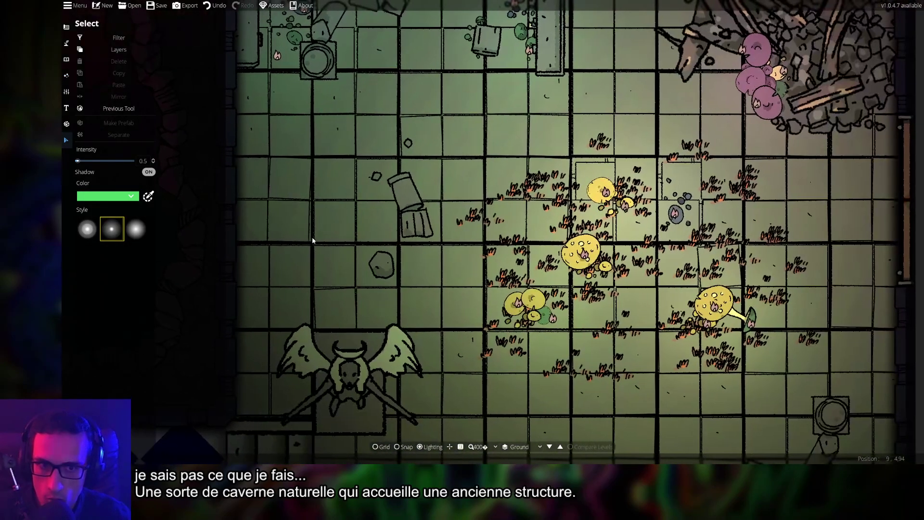
{"action": "key", "text": "s"}
{"action": "key", "text": "d"}
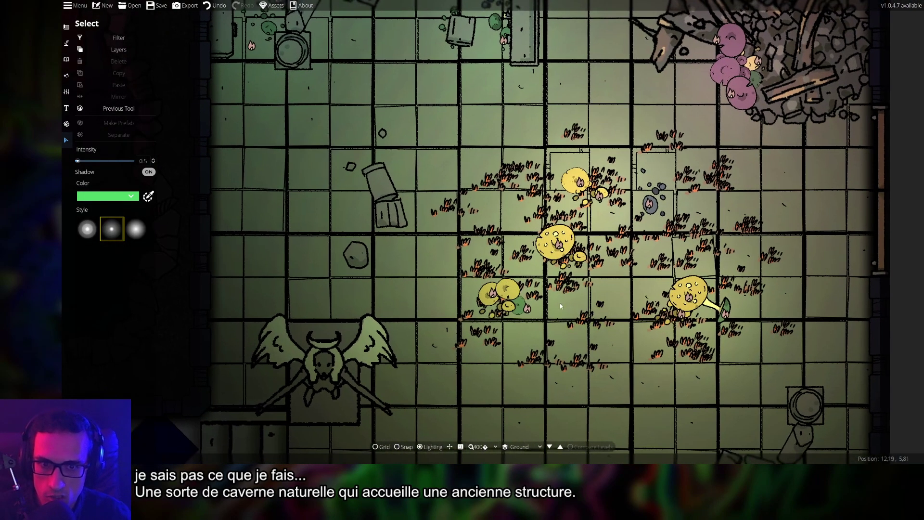
{"action": "scroll", "coordinate": [559, 303], "scroll_direction": "up", "scroll_amount": 2}
{"action": "left_click", "coordinate": [459, 286]}
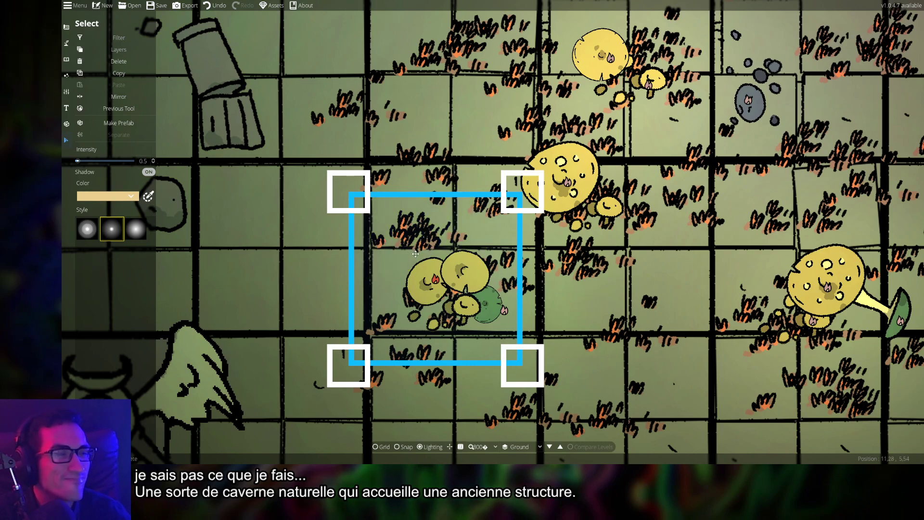
{"action": "left_click", "coordinate": [507, 302]}
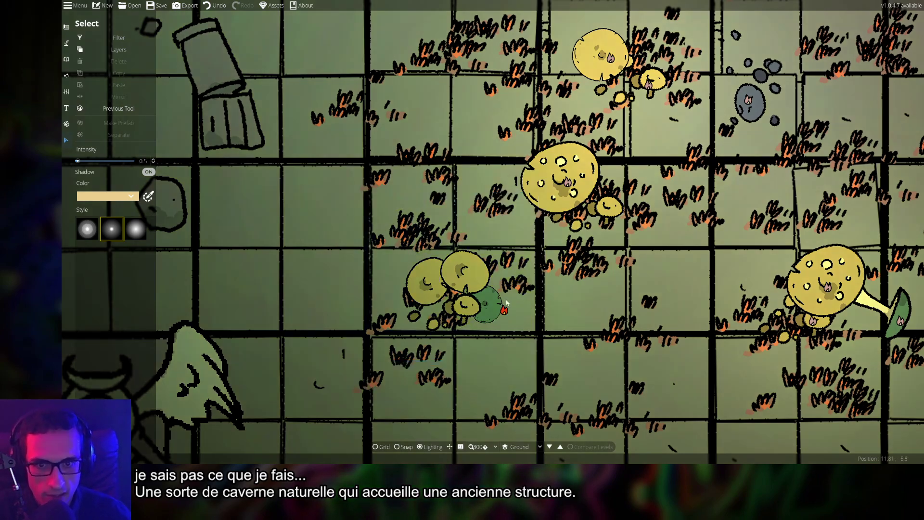
{"action": "left_click", "coordinate": [507, 313]}
{"action": "key", "text": "Escape"}
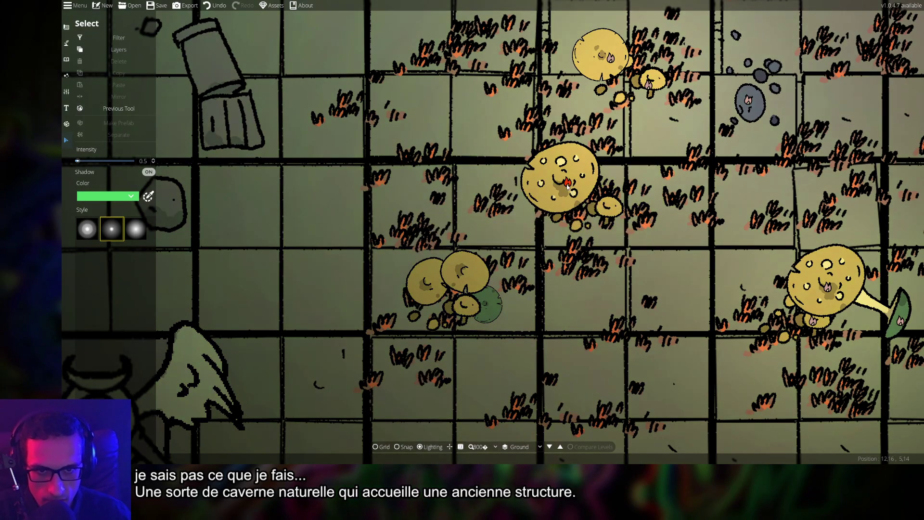
Delete the lights on the upper yellow mushrooms and the large right-hand yellow mushroom in the grass patch
{"action": "left_click", "coordinate": [611, 124]}
{"action": "left_click", "coordinate": [611, 124]}
{"action": "left_click", "coordinate": [759, 219]}
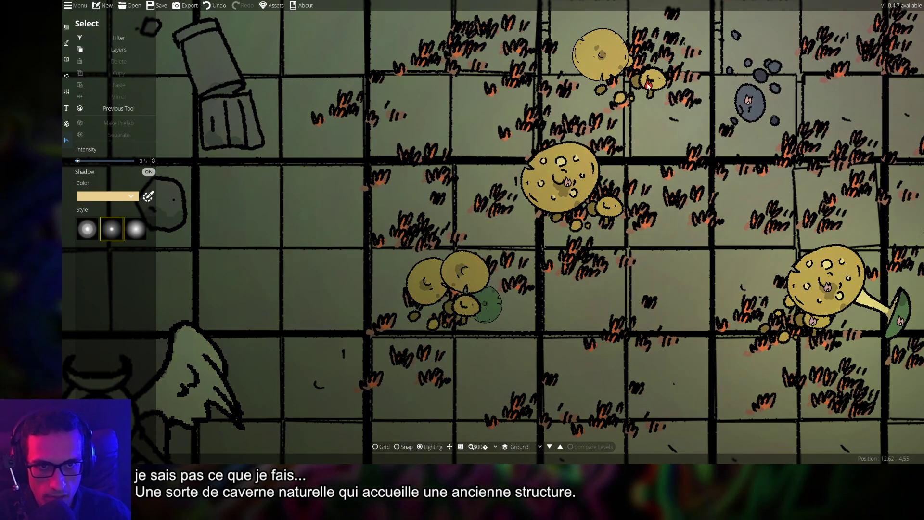
Delete the lights on the small mushrooms and green cap beside the right-hand yellow mushroom, and on the blue mushroom
{"action": "key", "text": "Right"}
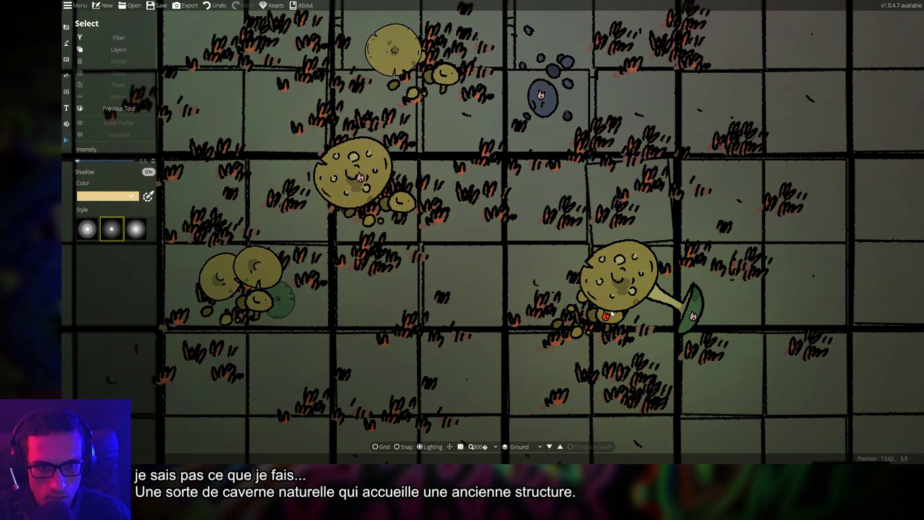
{"action": "right_click", "coordinate": [607, 316]}
{"action": "right_click", "coordinate": [694, 318]}
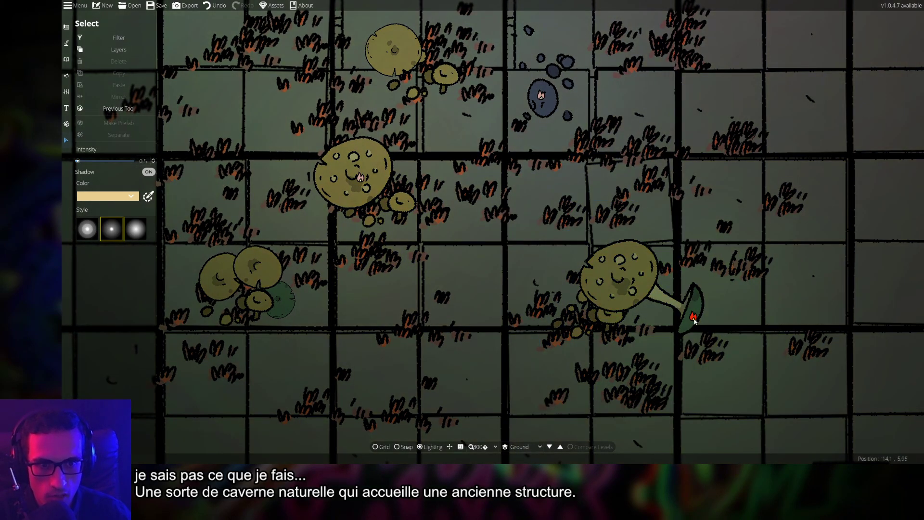
{"action": "left_click", "coordinate": [541, 95]}
Delete the remaining purple lights and the yellow light on the mushroom cluster beside the rubble
{"action": "key", "text": "Up"}
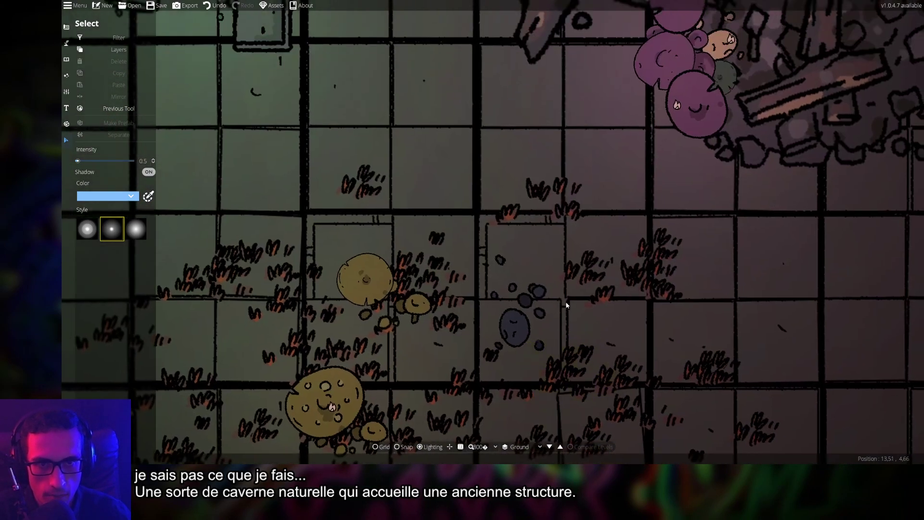
{"action": "left_click", "coordinate": [630, 248]}
{"action": "right_click", "coordinate": [630, 248]}
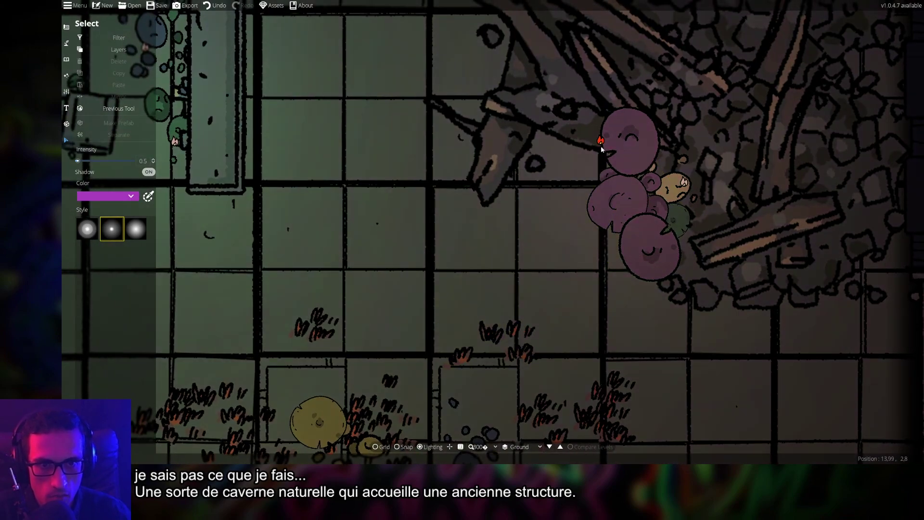
{"action": "right_click", "coordinate": [600, 140]}
{"action": "left_click", "coordinate": [676, 183]}
Delete the lights on the blue and green mushrooms along the alcove's right wall and on its upper green pair
{"action": "key", "text": "Up"}
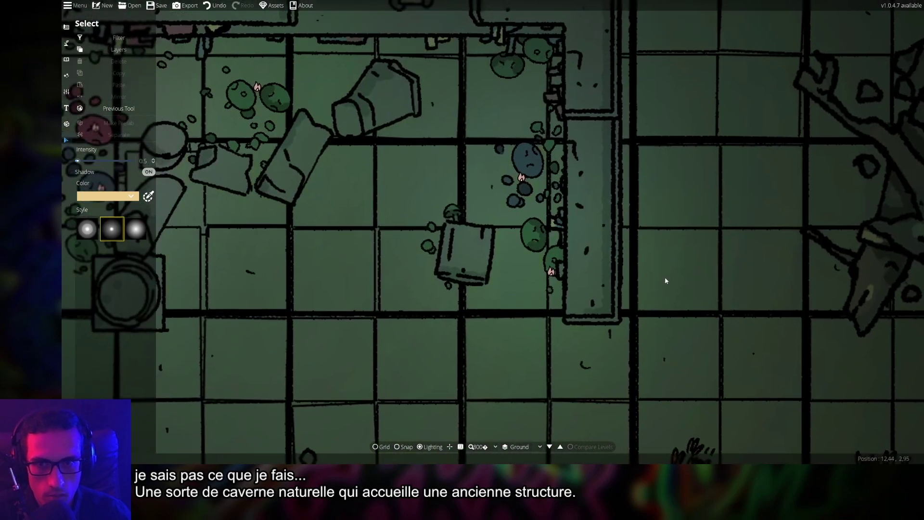
{"action": "right_click", "coordinate": [598, 253]}
{"action": "left_click", "coordinate": [560, 207]}
{"action": "right_click", "coordinate": [561, 208]}
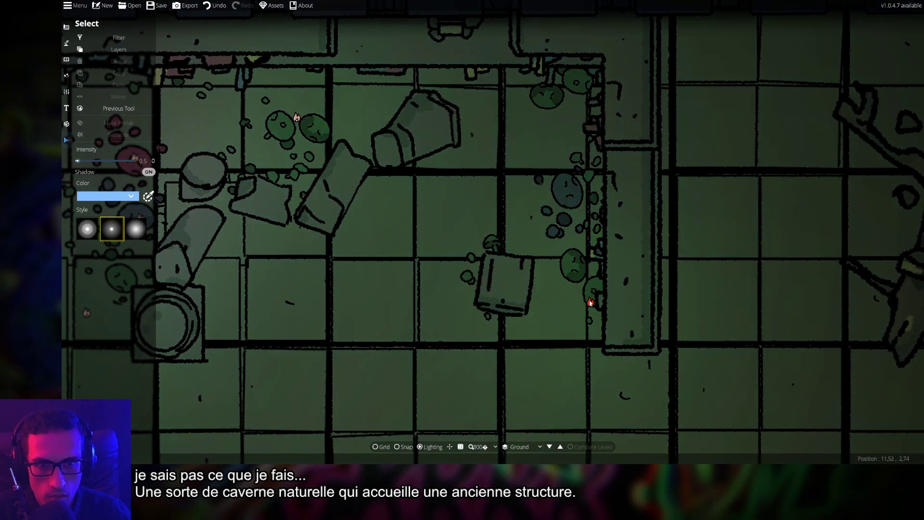
{"action": "left_click", "coordinate": [591, 302]}
{"action": "right_click", "coordinate": [591, 301]}
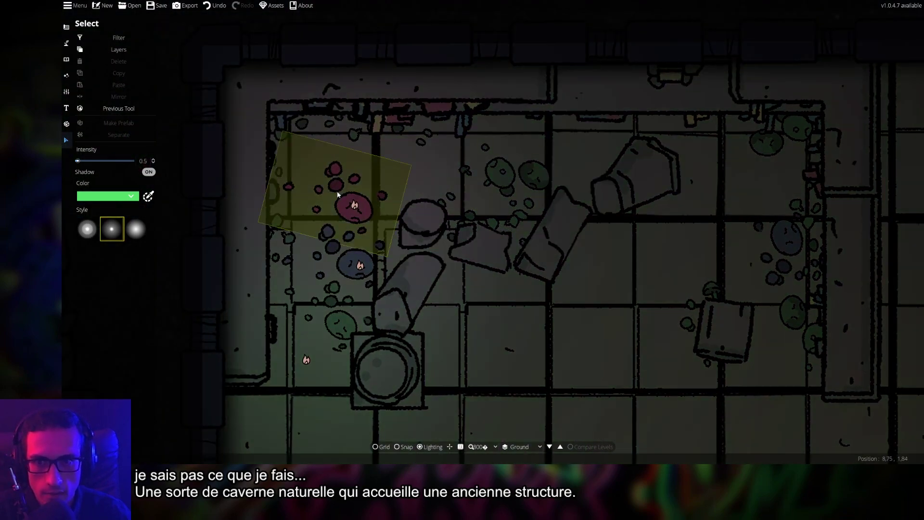
Delete the lights on the red, blue and green mushrooms along the alcove's left side
{"action": "left_click", "coordinate": [352, 205]}
{"action": "right_click", "coordinate": [352, 206]}
{"action": "left_click", "coordinate": [359, 265]}
{"action": "right_click", "coordinate": [358, 266]}
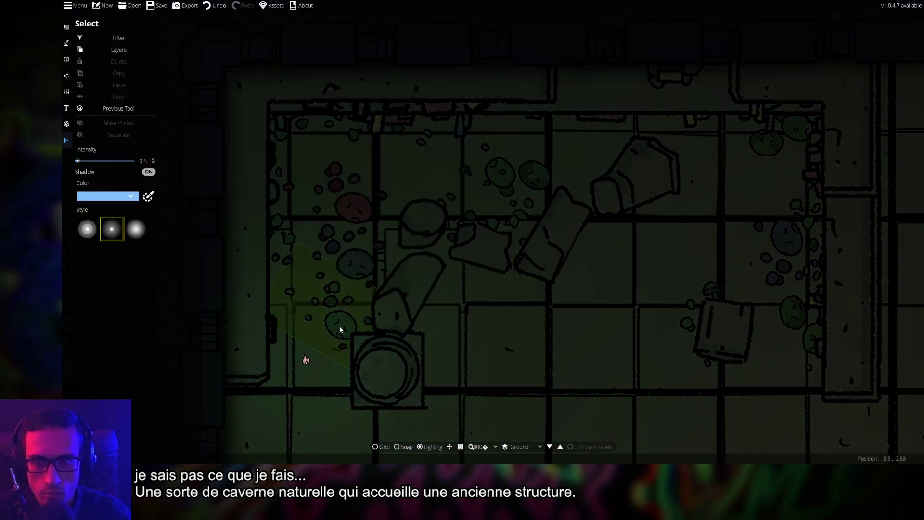
{"action": "left_click", "coordinate": [307, 360]}
{"action": "right_click", "coordinate": [306, 360]}
{"action": "scroll", "coordinate": [540, 154], "scroll_direction": "down", "scroll_amount": 1}
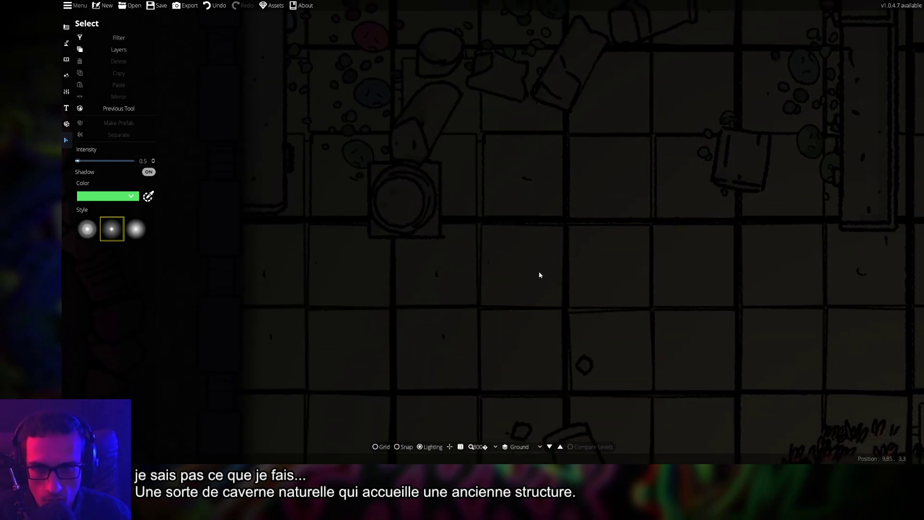
{"action": "scroll", "coordinate": [539, 275], "scroll_direction": "down", "scroll_amount": 3}
{"action": "left_click_drag", "start_coordinate": [620, 296], "coordinate": [598, 264]}
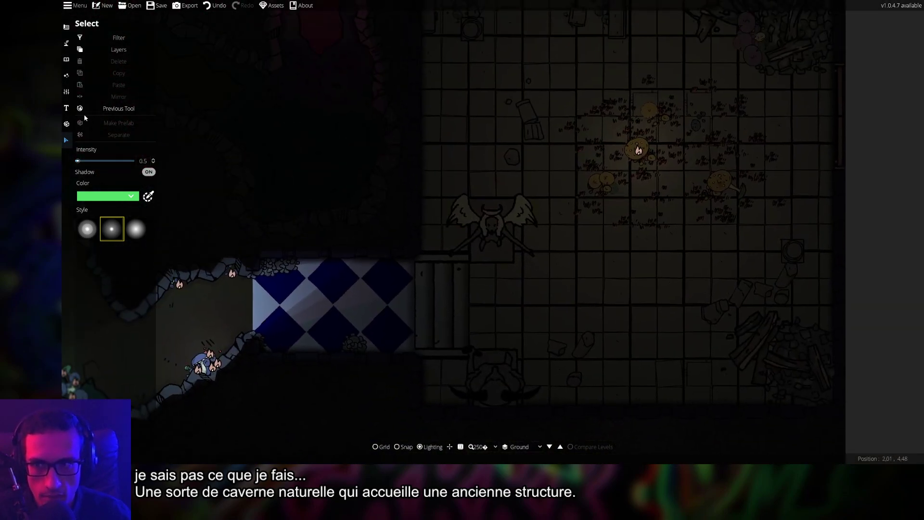
Activate the Light Tool and set the light range to 0.5
{"action": "left_click", "coordinate": [66, 57]}
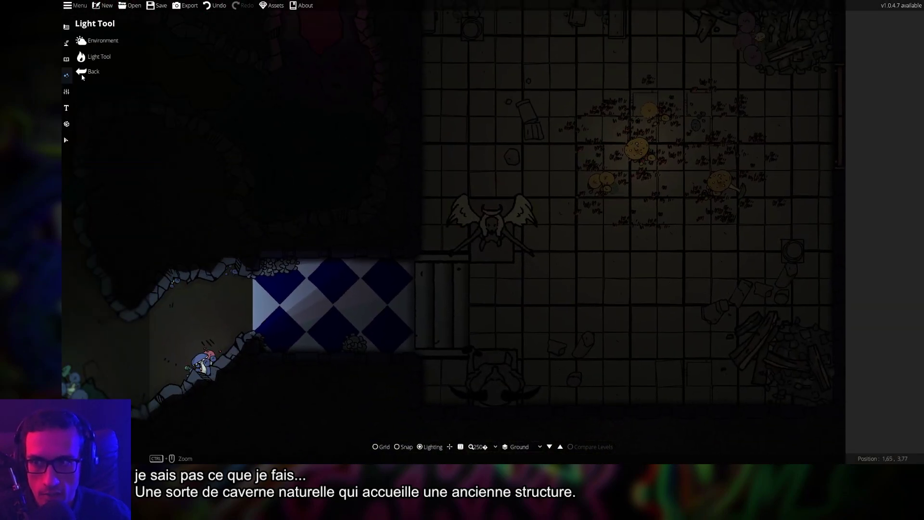
{"action": "left_click", "coordinate": [101, 55]}
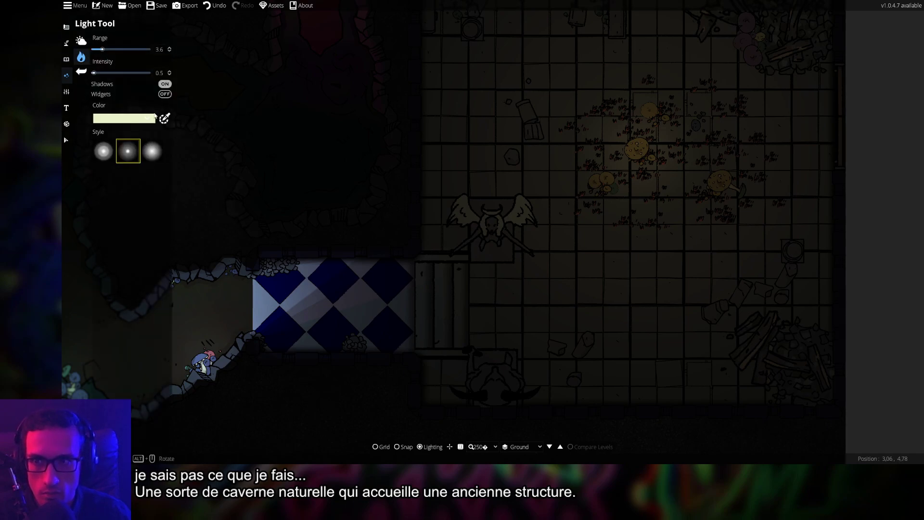
{"action": "left_click_drag", "start_coordinate": [102, 49], "coordinate": [92, 49]}
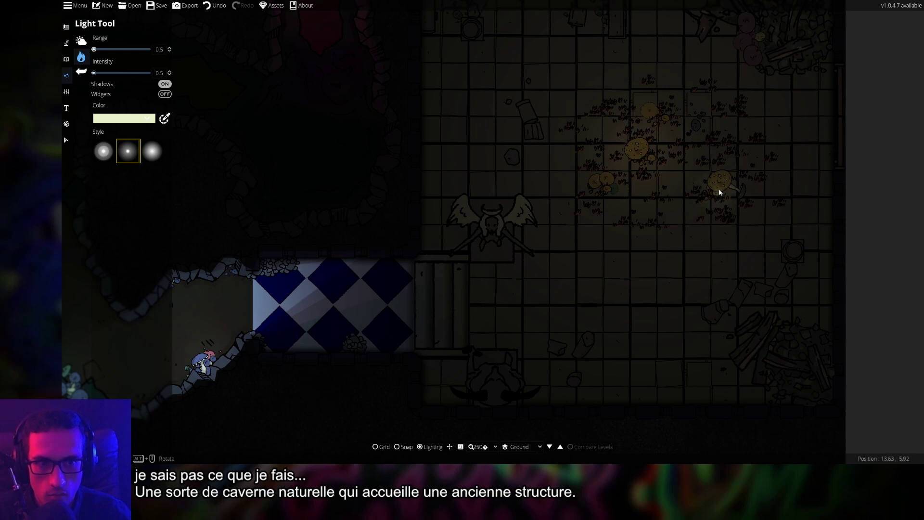
Place small orange lights on the yellow mushroom clusters in the middle of the tiled room
{"action": "key", "text": "Right"}
{"action": "key", "text": "Up"}
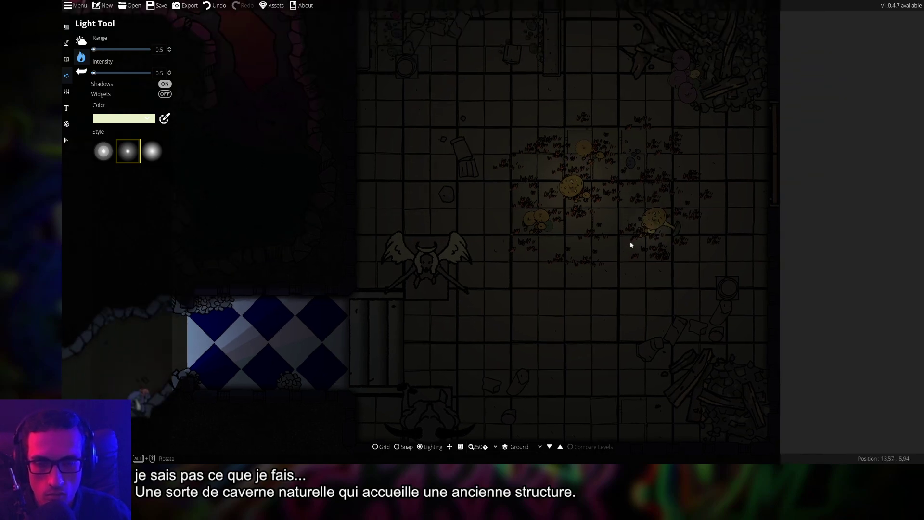
{"action": "scroll", "coordinate": [513, 264], "scroll_direction": "up", "scroll_amount": 5}
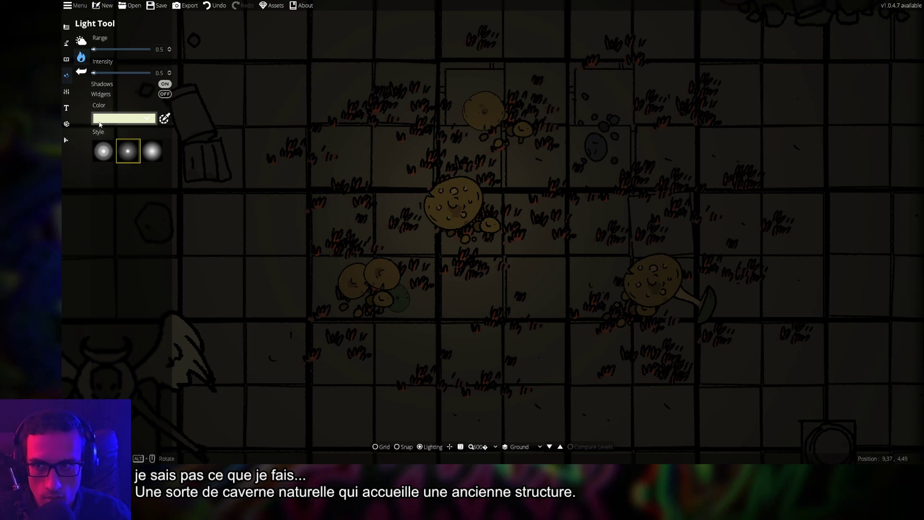
{"action": "left_click", "coordinate": [143, 117]}
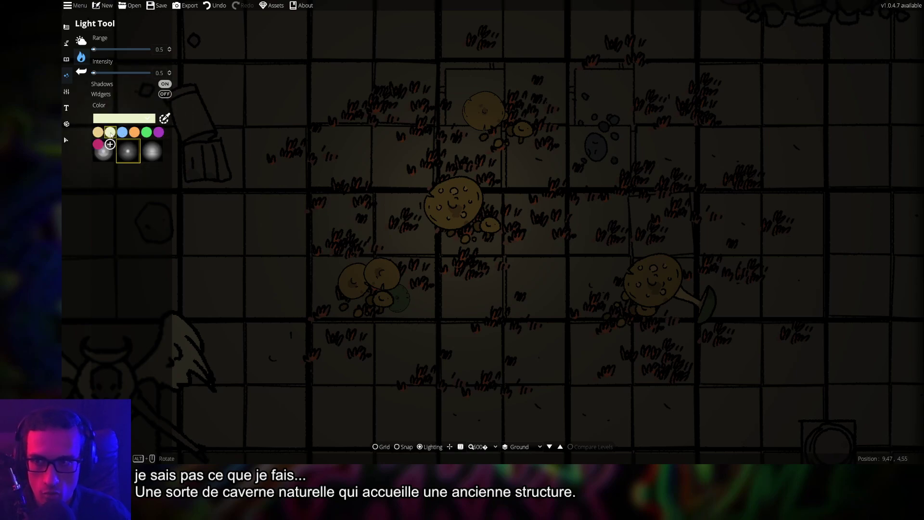
{"action": "left_click", "coordinate": [134, 132]}
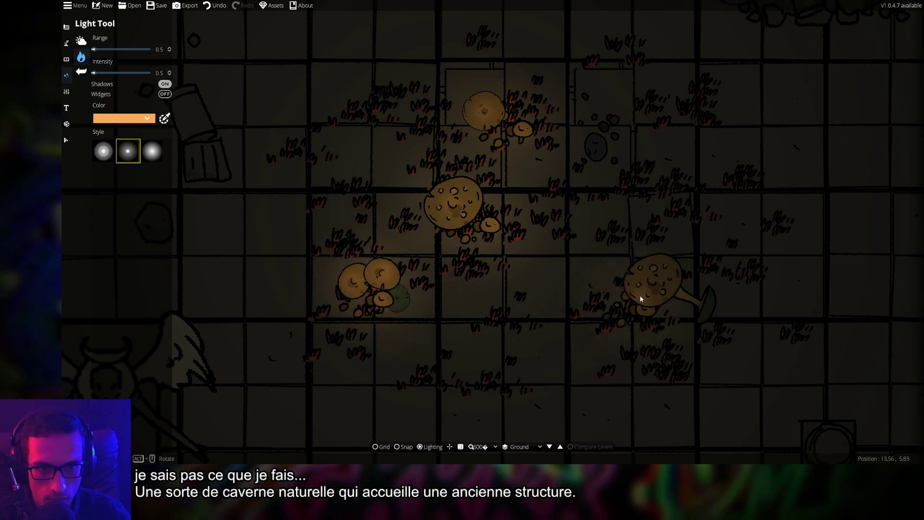
{"action": "left_click", "coordinate": [623, 323]}
Look over the rubble, the alcove, the checkered corridor and the cave passage for more mushrooms that need orange light
{"action": "key", "text": "Up"}
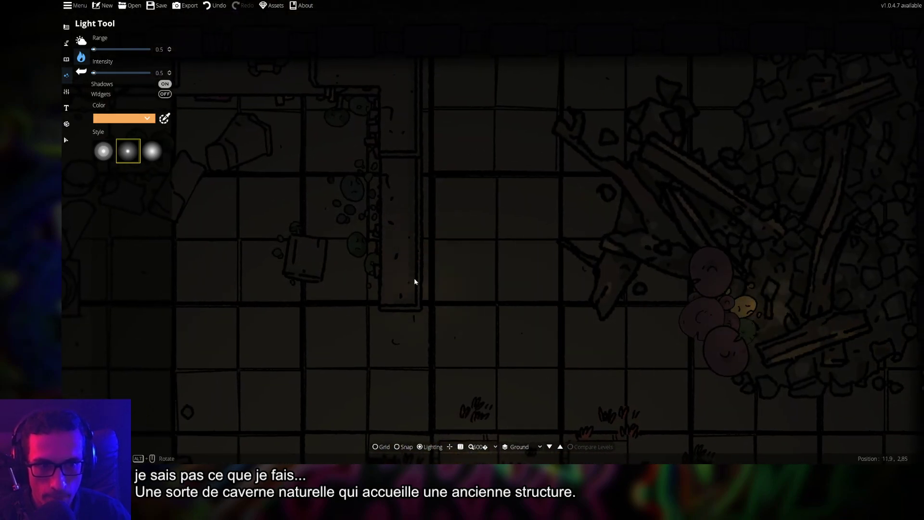
{"action": "key", "text": "Left"}
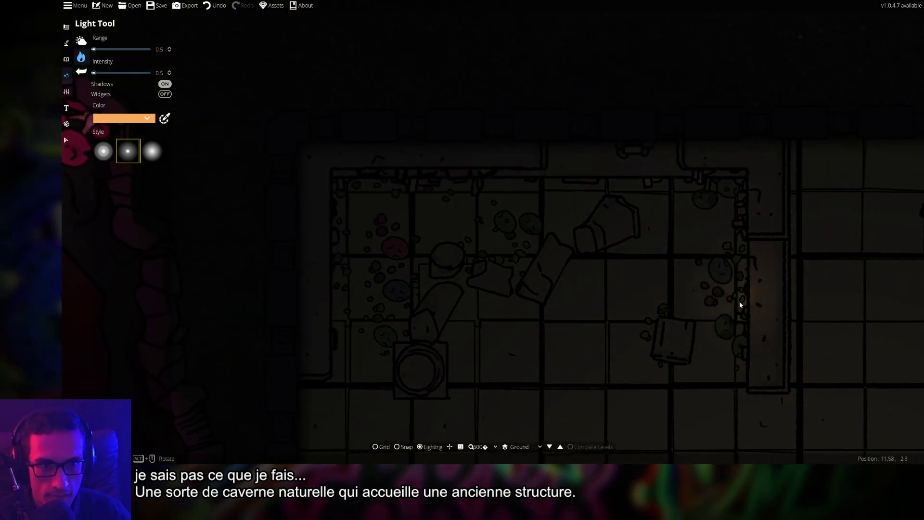
{"action": "key", "text": "Right"}
{"action": "key", "text": "Down"}
{"action": "key", "text": "Up"}
{"action": "key", "text": "Right"}
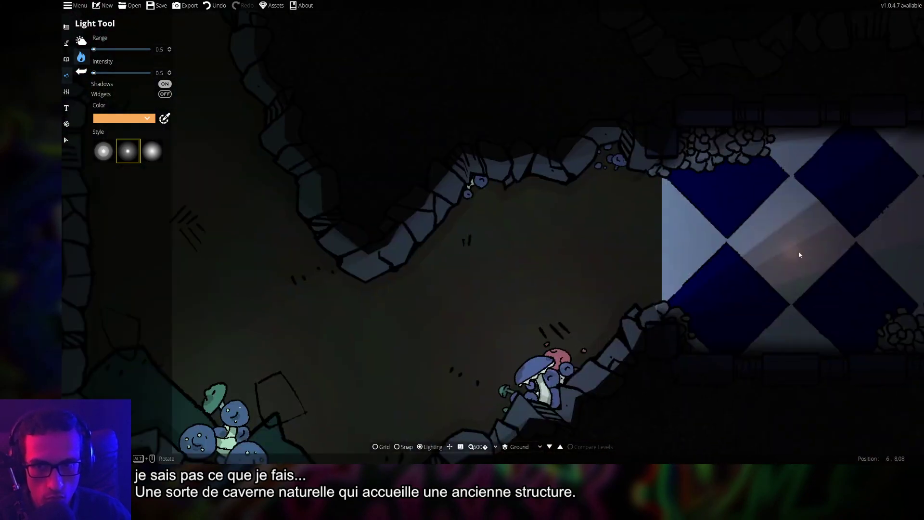
{"action": "key", "text": "Left"}
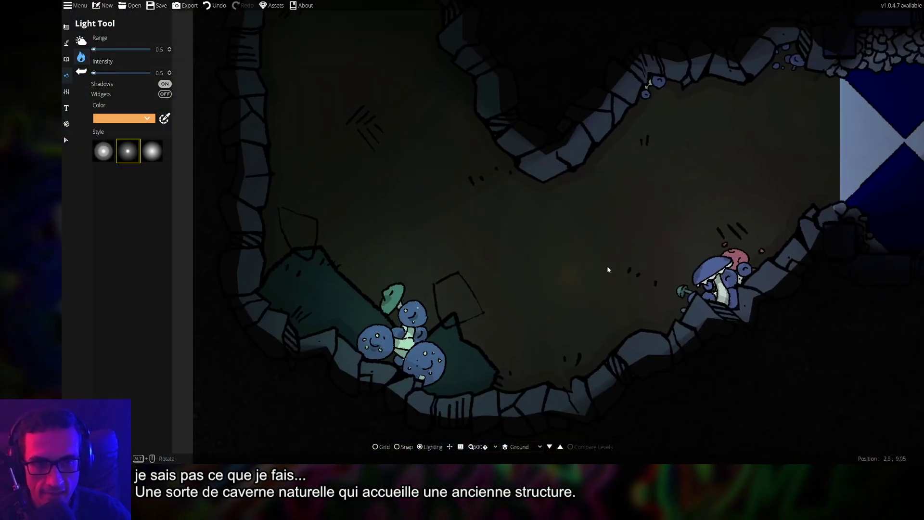
{"action": "key", "text": "Left"}
{"action": "key", "text": "Up"}
{"action": "key", "text": "Up"}
{"action": "key", "text": "Right"}
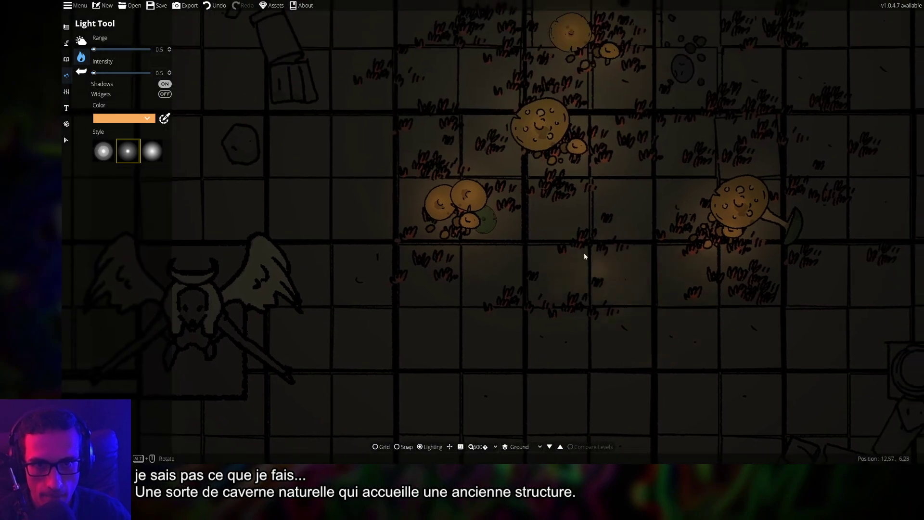
Place green lights on the green mushrooms beside the left and right yellow clusters and in the cluster by the rubble
{"action": "left_click", "coordinate": [138, 116]}
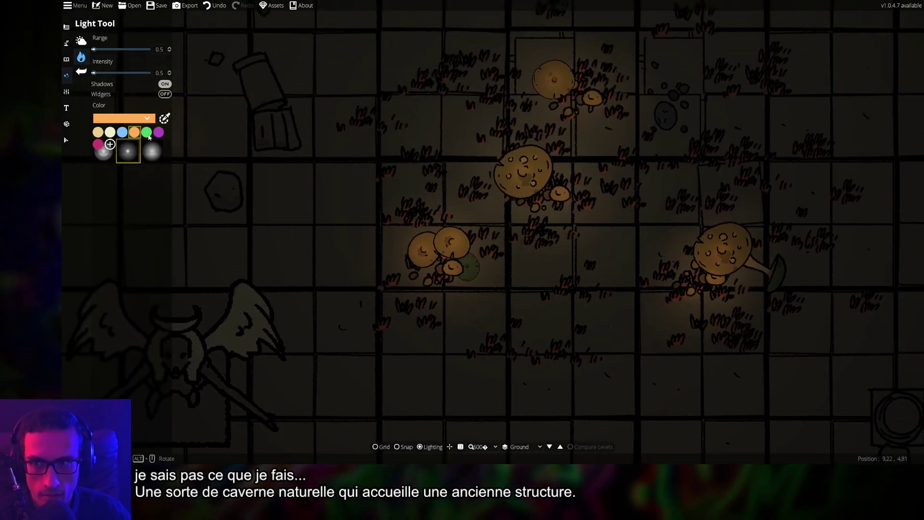
{"action": "left_click", "coordinate": [146, 132]}
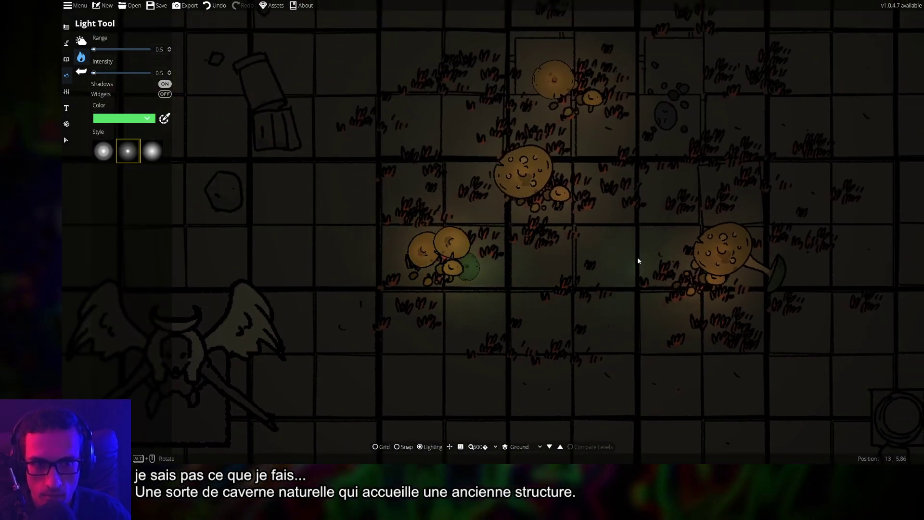
{"action": "key", "text": "Right"}
{"action": "key", "text": "Up"}
{"action": "key", "text": "Up"}
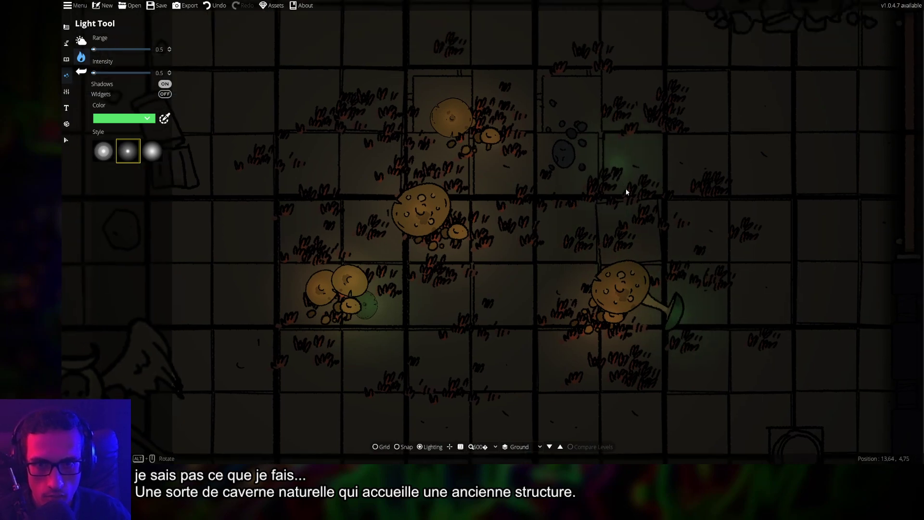
{"action": "key", "text": "Up"}
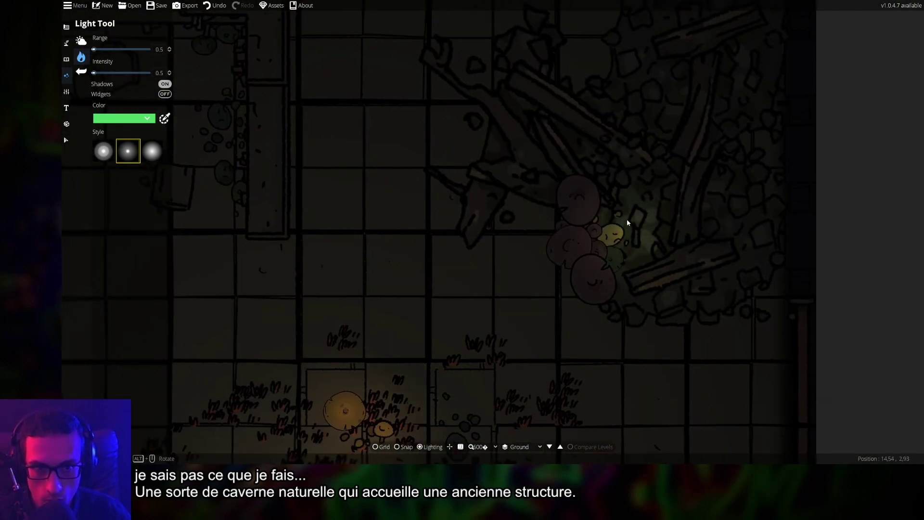
Place green lights on the alcove's green mushrooms: the upper corner pair, the right wall, the lower left and the central pair
{"action": "key", "text": "Up"}
{"action": "key", "text": "Up"}
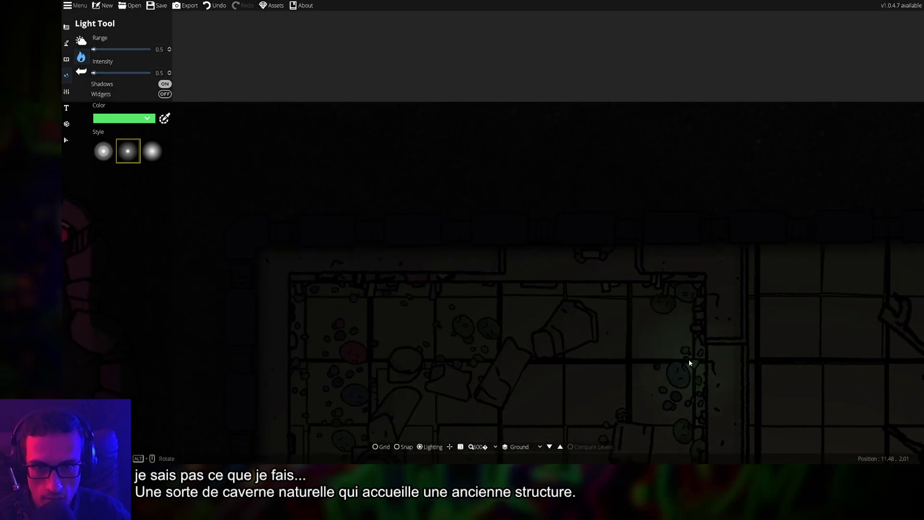
{"action": "key", "text": "Down"}
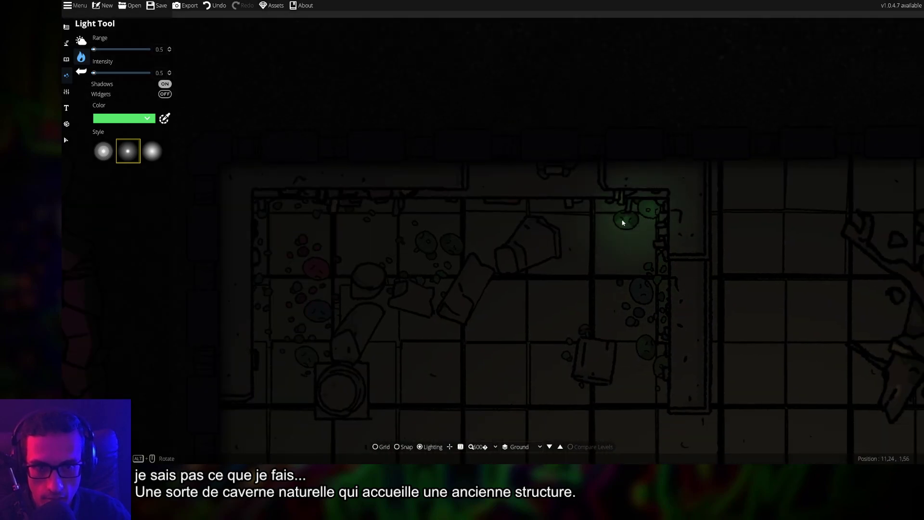
{"action": "key", "text": "Left"}
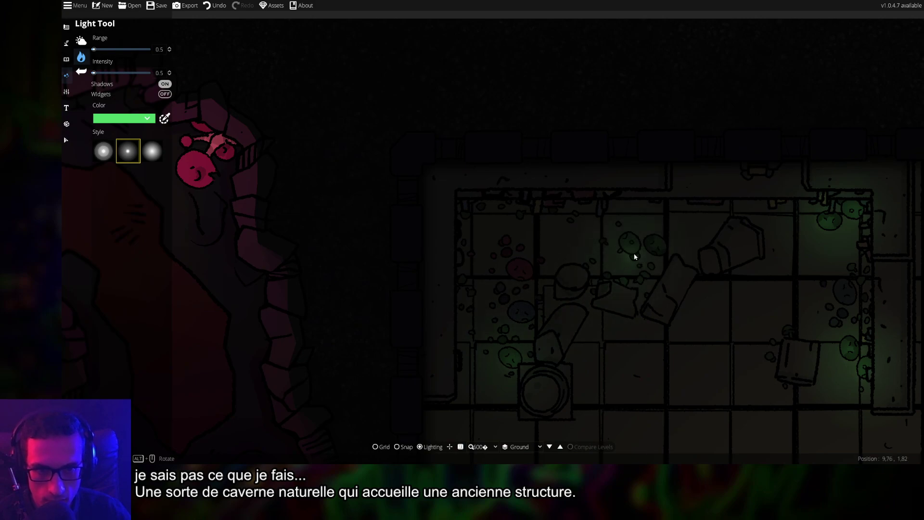
{"action": "key", "text": "Down"}
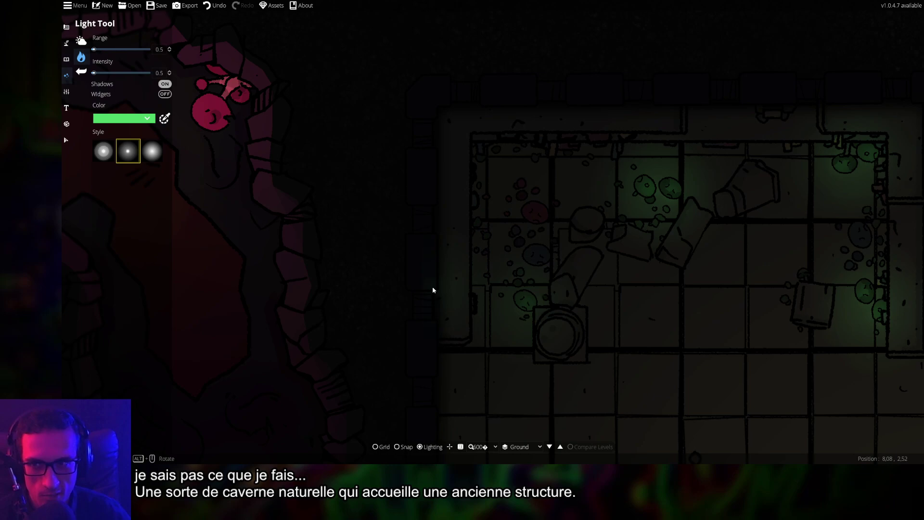
Check the winged statue area, stairs, checkered corridor and southern part of the tiled room for further green mushrooms
{"action": "key", "text": "Down"}
{"action": "key", "text": "Down"}
{"action": "key", "text": "Down"}
{"action": "key", "text": "Right"}
{"action": "key", "text": "Down"}
{"action": "key", "text": "Down"}
{"action": "key", "text": "Down"}
{"action": "key", "text": "Down"}
{"action": "key", "text": "Down"}
{"action": "key", "text": "Down"}
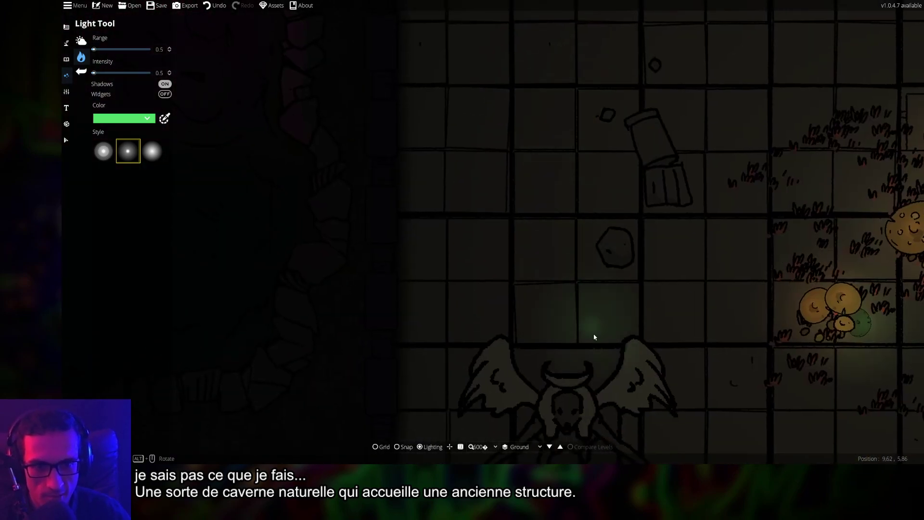
{"action": "key", "text": "Left"}
{"action": "key", "text": "Left"}
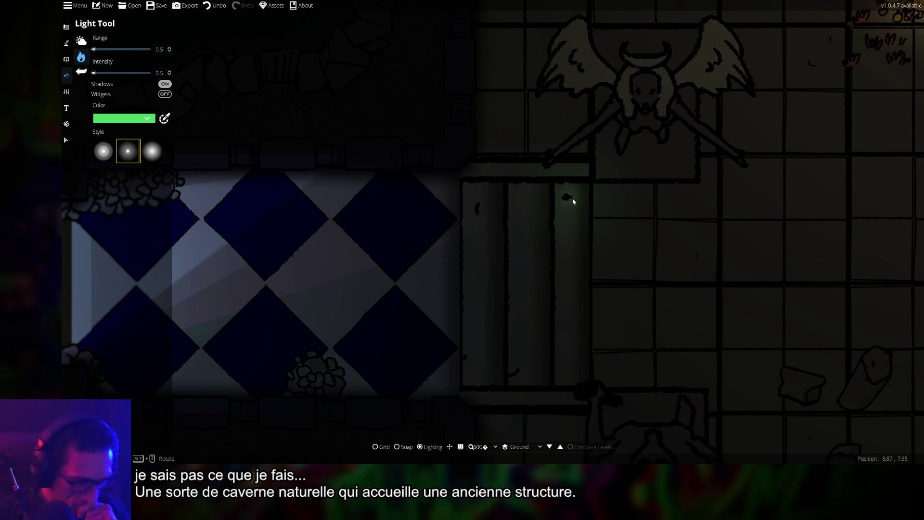
{"action": "key", "text": "Left"}
{"action": "key", "text": "Left"}
{"action": "key", "text": "Left"}
{"action": "key", "text": "Left"}
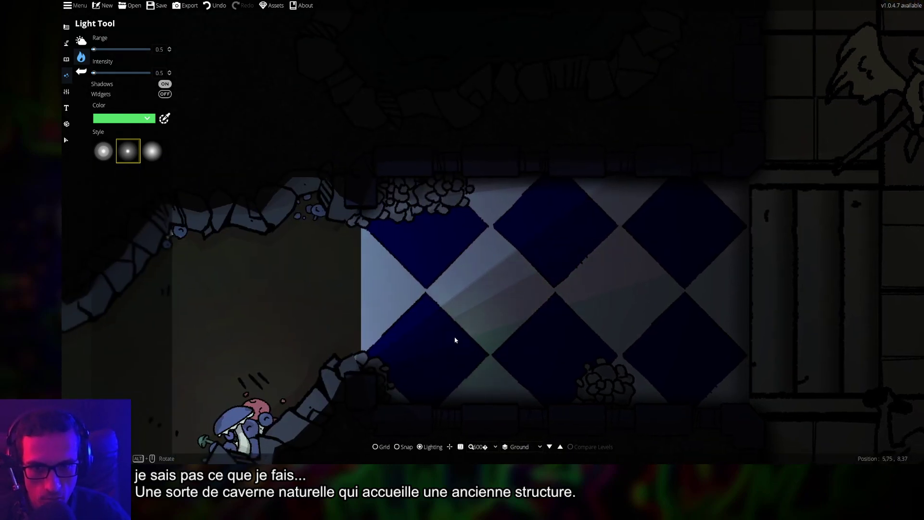
{"action": "key", "text": "Left"}
{"action": "key", "text": "Left"}
{"action": "key", "text": "Left"}
{"action": "key", "text": "Left"}
{"action": "key", "text": "Left"}
{"action": "key", "text": "Down"}
{"action": "key", "text": "Right"}
{"action": "key", "text": "Right"}
{"action": "key", "text": "Right"}
{"action": "key", "text": "Right"}
{"action": "key", "text": "Right"}
{"action": "key", "text": "Right"}
{"action": "key", "text": "Right"}
{"action": "key", "text": "Right"}
{"action": "key", "text": "Up"}
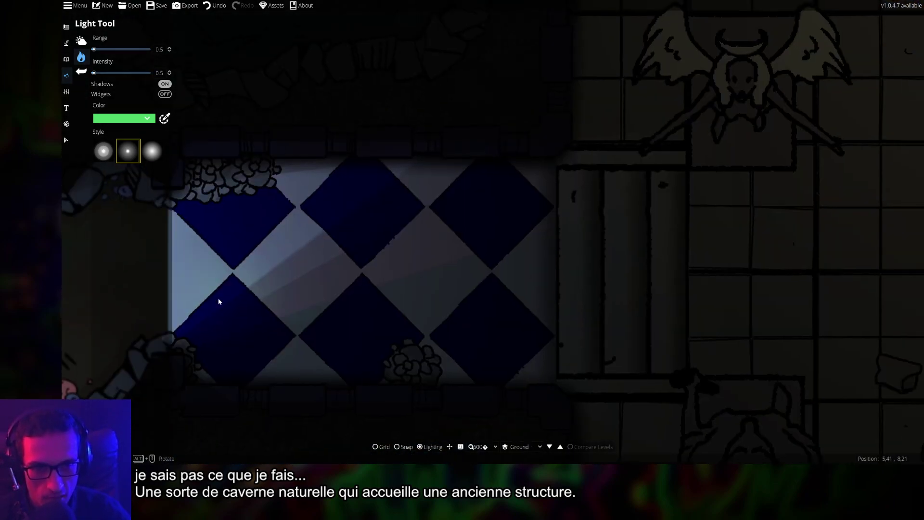
{"action": "key", "text": "Right"}
{"action": "key", "text": "Right"}
{"action": "key", "text": "Right"}
{"action": "key", "text": "Down"}
{"action": "key", "text": "Up"}
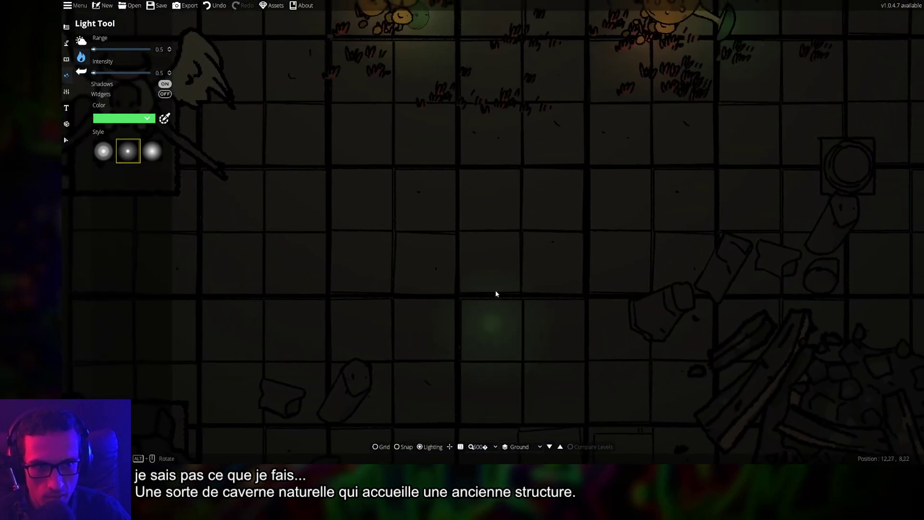
{"action": "key", "text": "Left"}
{"action": "key", "text": "Left"}
{"action": "key", "text": "Left"}
{"action": "key", "text": "Up"}
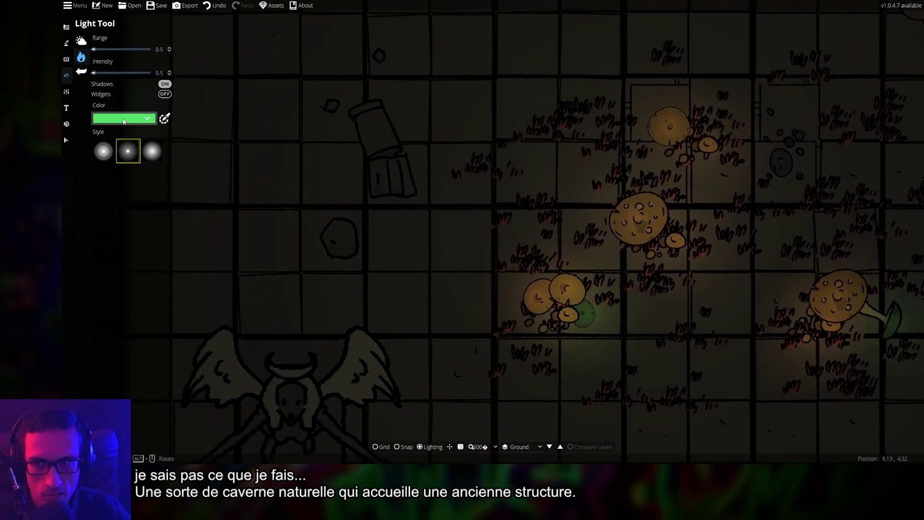
Switch the light color to light blue and light the blue mushrooms between the yellow clusters
{"action": "left_click", "coordinate": [145, 119]}
{"action": "left_click", "coordinate": [122, 133]}
{"action": "key", "text": "Left"}
{"action": "key", "text": "Left"}
{"action": "key", "text": "Up"}
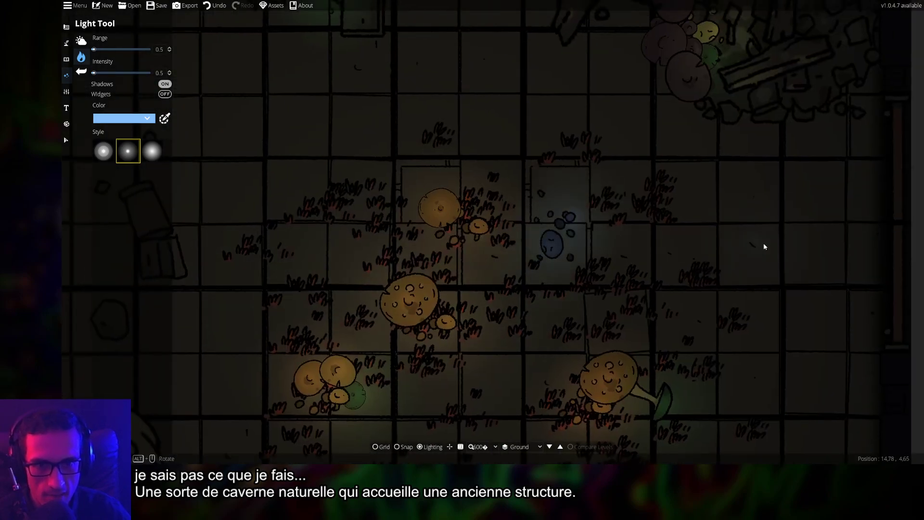
Place light blue lights on the blue mushrooms along the alcove's right wall and left side
{"action": "key", "text": "Up"}
{"action": "key", "text": "Up"}
{"action": "key", "text": "Left"}
{"action": "key", "text": "Left"}
{"action": "key", "text": "Up"}
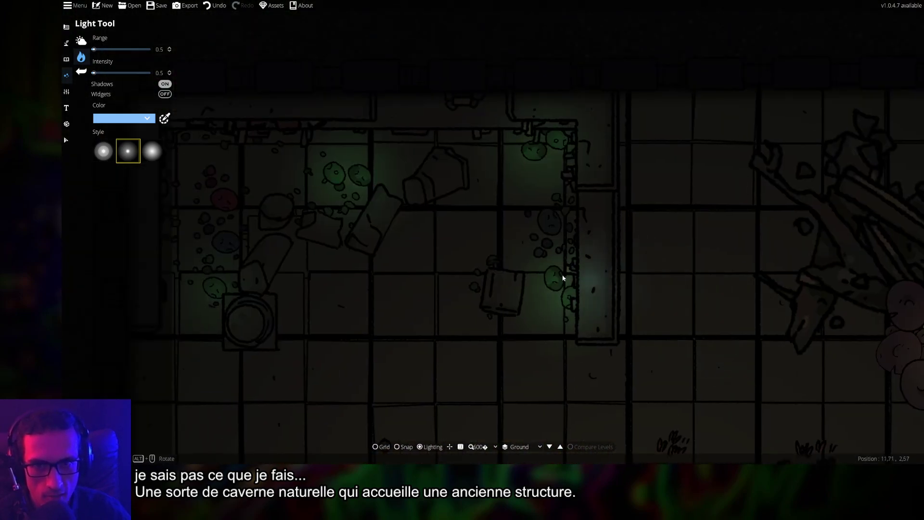
{"action": "key", "text": "Left"}
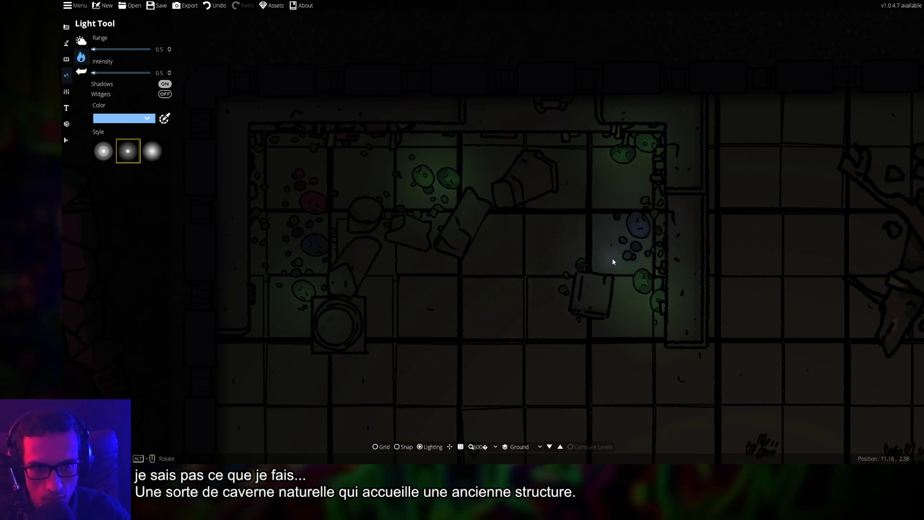
{"action": "key", "text": "Left"}
{"action": "key", "text": "Up"}
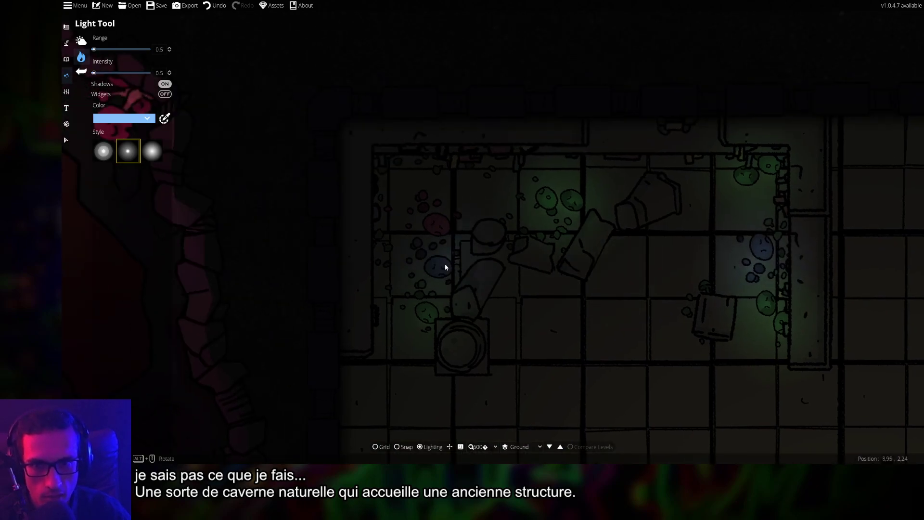
Look over the rubble, the central mushrooms, the stairs and the winged statue for remaining unlit blue mushrooms
{"action": "key", "text": "Right"}
{"action": "key", "text": "Down"}
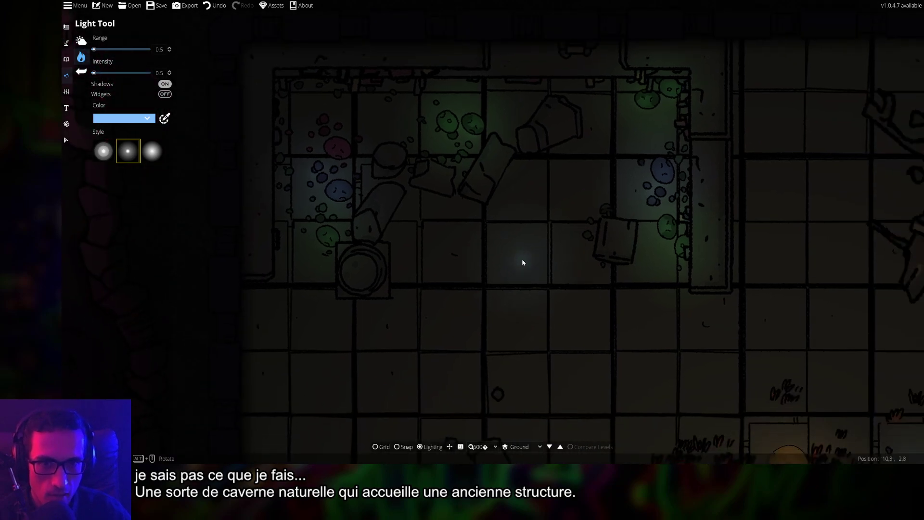
{"action": "key", "text": "Right"}
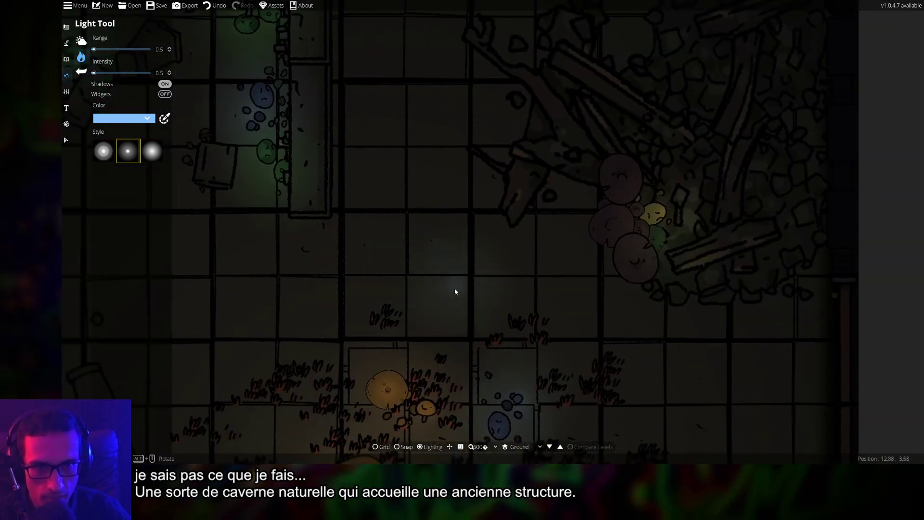
{"action": "key", "text": "Down"}
{"action": "key", "text": "Down"}
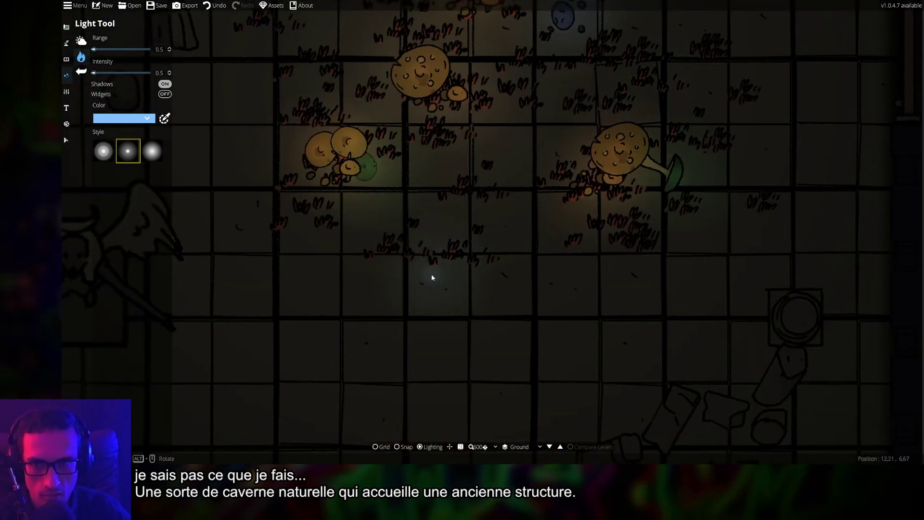
{"action": "key", "text": "Left"}
{"action": "key", "text": "Down"}
{"action": "left_click_drag", "start_coordinate": [428, 268], "coordinate": [762, 187]}
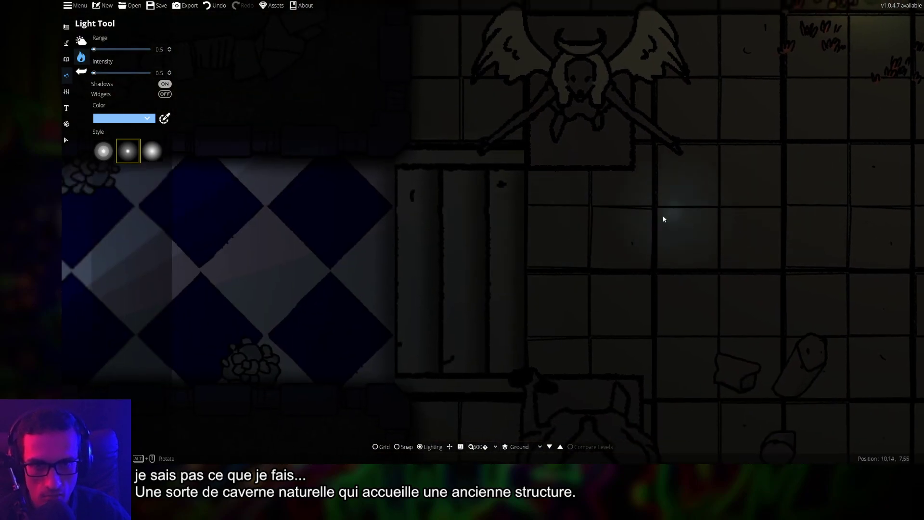
{"action": "left_click_drag", "start_coordinate": [678, 221], "coordinate": [375, 351]}
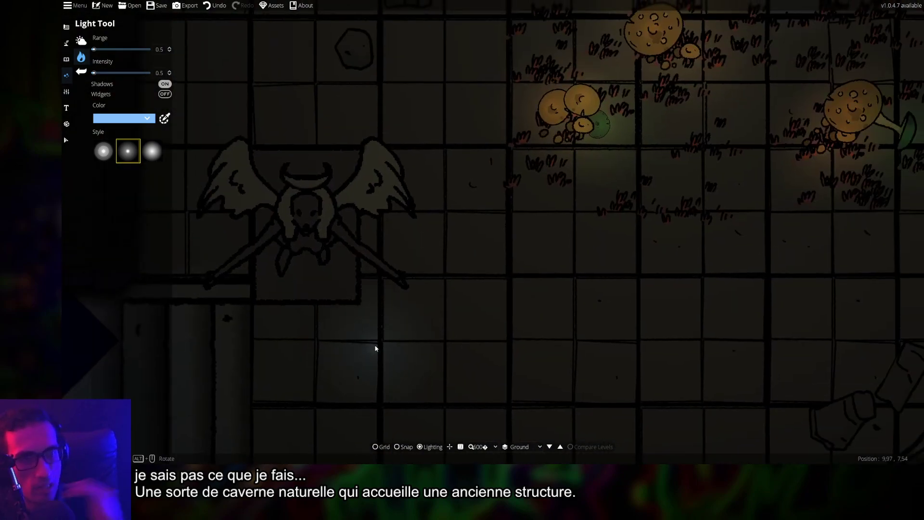
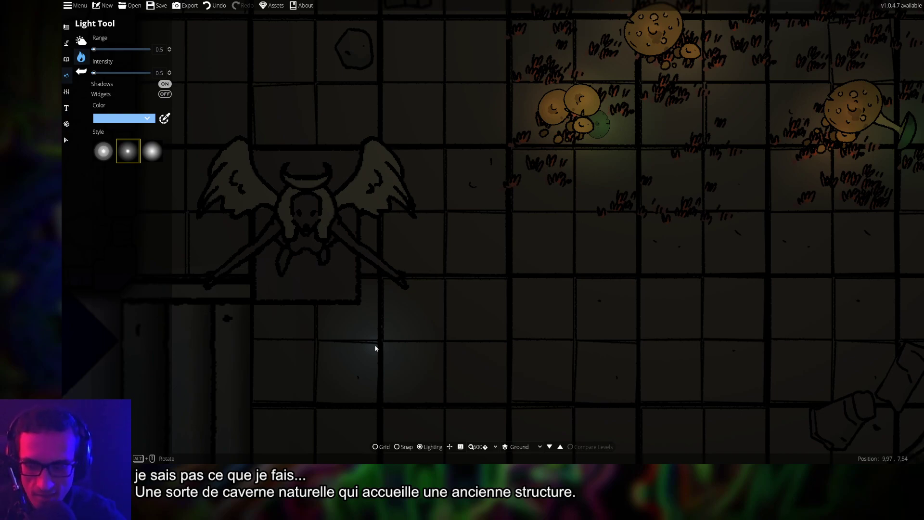
Survey the tiled room from the winged statue to the upper-left alcove for mushrooms without a matching light
{"action": "key", "text": "Up"}
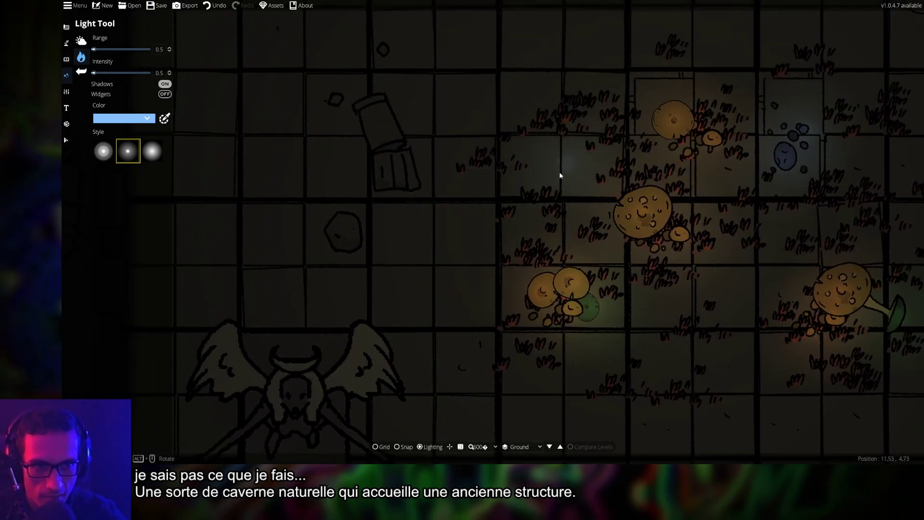
{"action": "key", "text": "Up"}
{"action": "key", "text": "Up"}
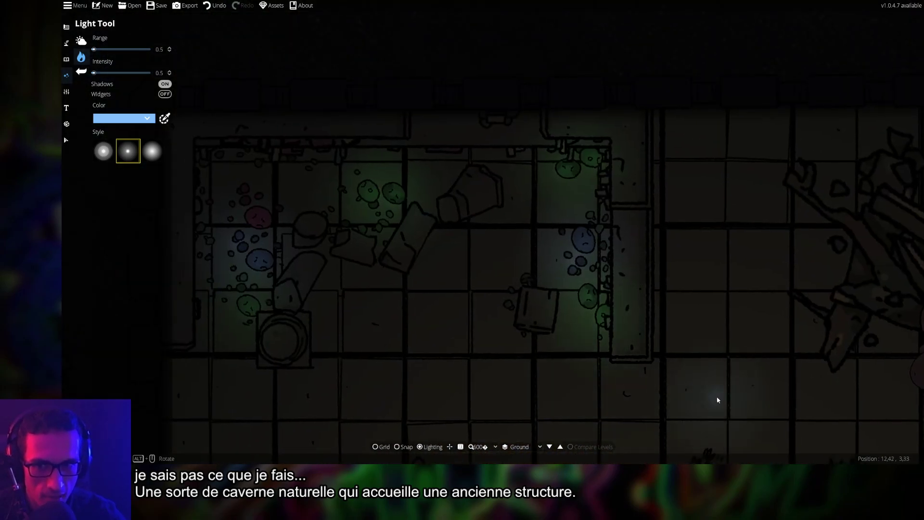
{"action": "scroll", "coordinate": [717, 400], "scroll_direction": "down", "scroll_amount": 3}
{"action": "key", "text": "Down"}
{"action": "key", "text": "Down"}
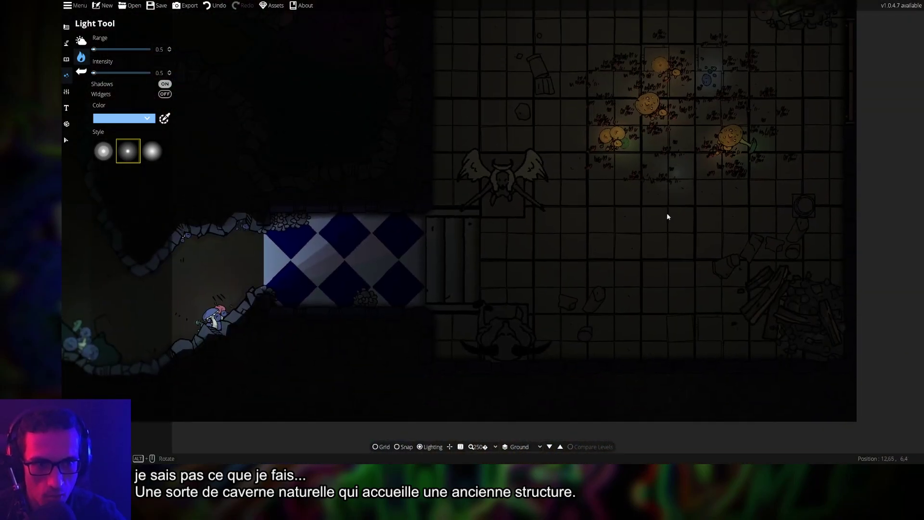
{"action": "key", "text": "Up"}
{"action": "scroll", "coordinate": [550, 248], "scroll_direction": "up", "scroll_amount": 3}
{"action": "key", "text": "Up"}
{"action": "key", "text": "Left"}
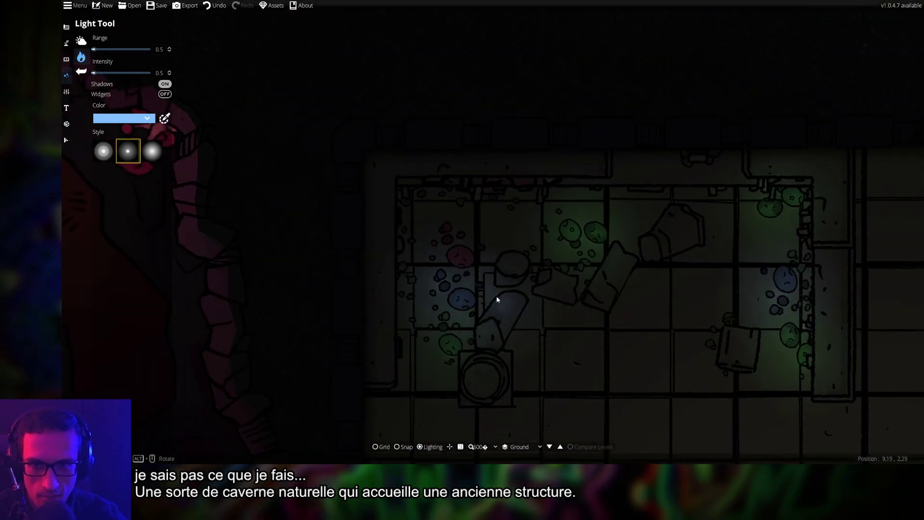
Switch the light color to magenta and light the red mushrooms in the alcove and the large pink mushrooms beside the upper rubble
{"action": "scroll", "coordinate": [497, 298], "scroll_direction": "up", "scroll_amount": 2}
{"action": "left_click", "coordinate": [140, 118]}
{"action": "left_click", "coordinate": [102, 141]}
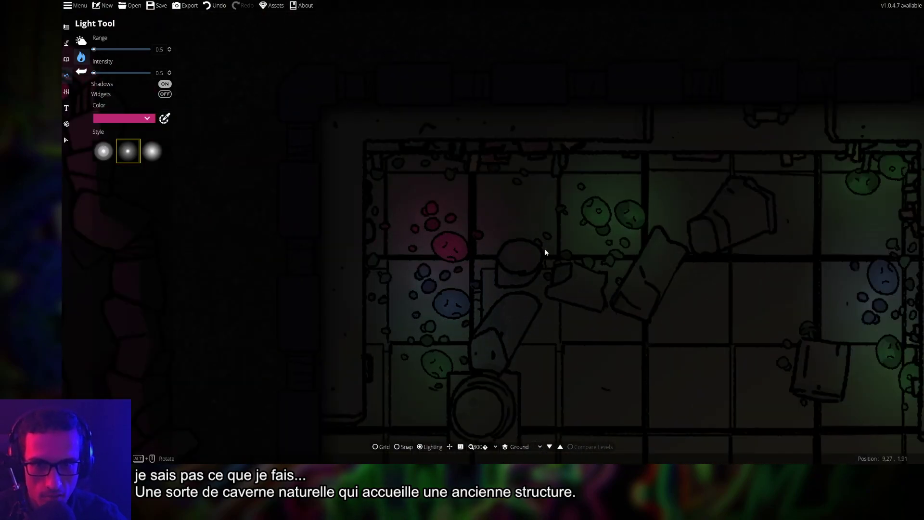
{"action": "key", "text": "Right"}
{"action": "key", "text": "Down"}
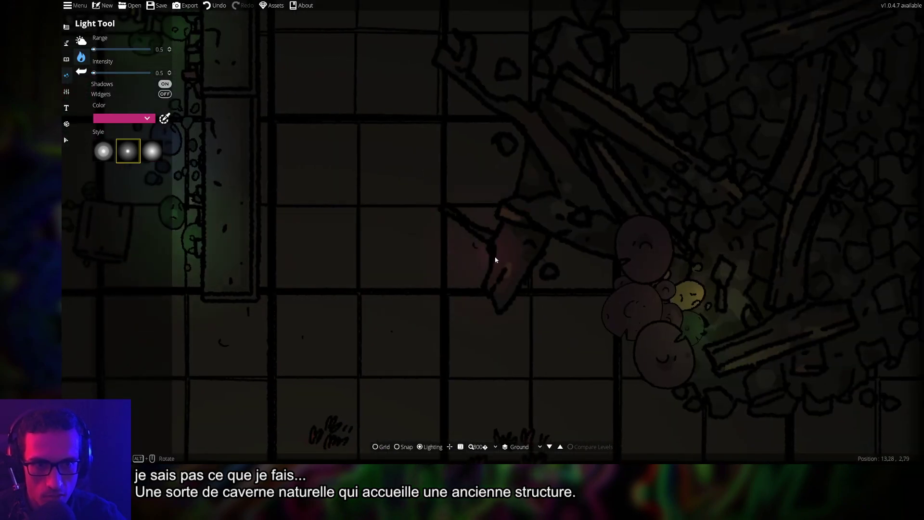
{"action": "key", "text": "Right"}
{"action": "key", "text": "Down"}
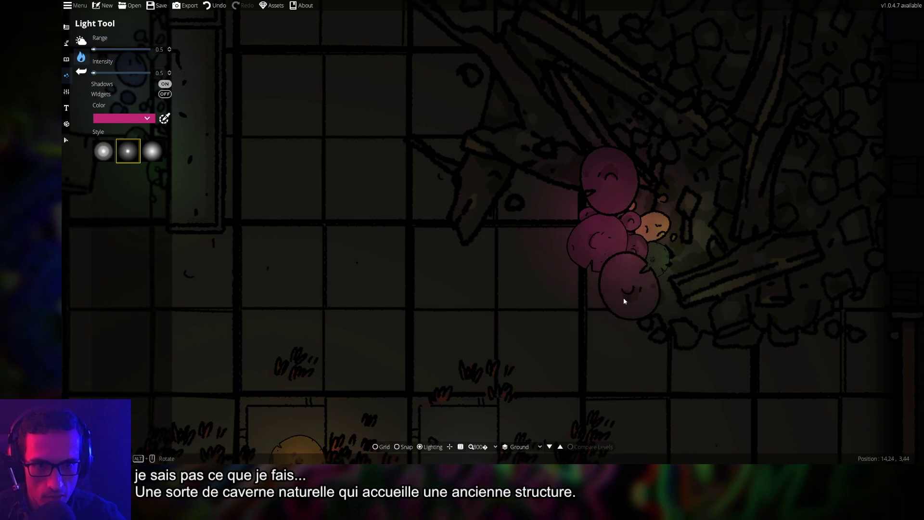
Check the central mushroom patch, the cave passages, the stairs and both statues for other pink or red mushrooms needing light
{"action": "scroll", "coordinate": [560, 340], "scroll_direction": "down", "scroll_amount": 3}
{"action": "left_click_drag", "start_coordinate": [470, 340], "coordinate": [612, 136]}
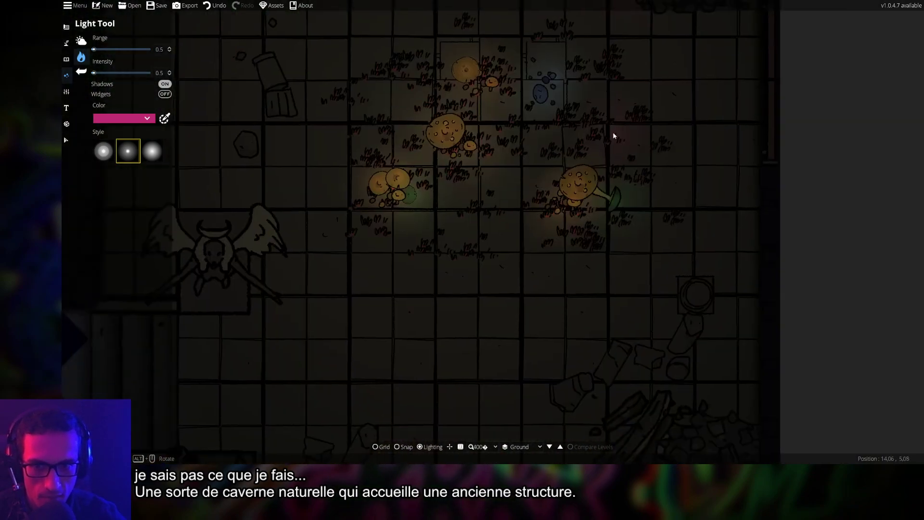
{"action": "scroll", "coordinate": [468, 273], "scroll_direction": "up", "scroll_amount": 3}
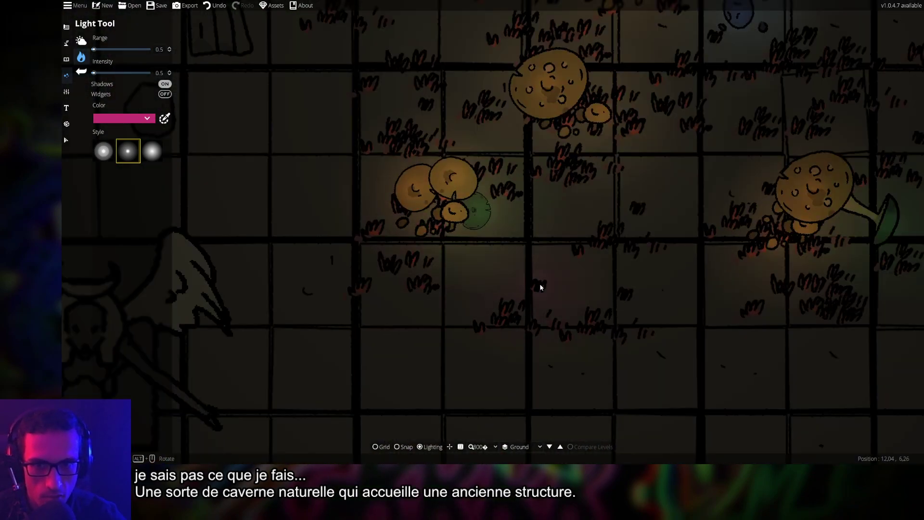
{"action": "scroll", "coordinate": [540, 287], "scroll_direction": "down", "scroll_amount": 5}
{"action": "scroll", "coordinate": [538, 284], "scroll_direction": "up", "scroll_amount": 2}
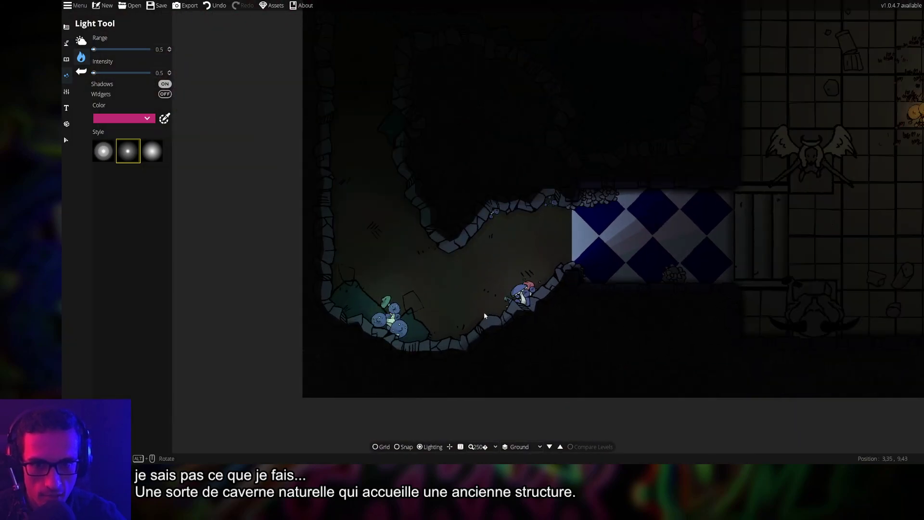
{"action": "scroll", "coordinate": [484, 315], "scroll_direction": "up", "scroll_amount": 1}
{"action": "scroll", "coordinate": [608, 231], "scroll_direction": "down", "scroll_amount": 2}
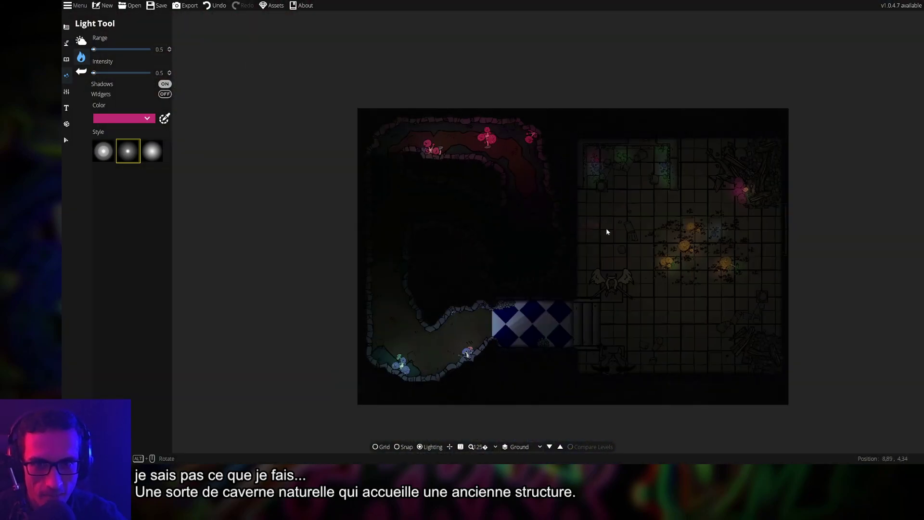
{"action": "left_click_drag", "start_coordinate": [607, 231], "coordinate": [395, 184]}
{"action": "scroll", "coordinate": [494, 228], "scroll_direction": "up", "scroll_amount": 2}
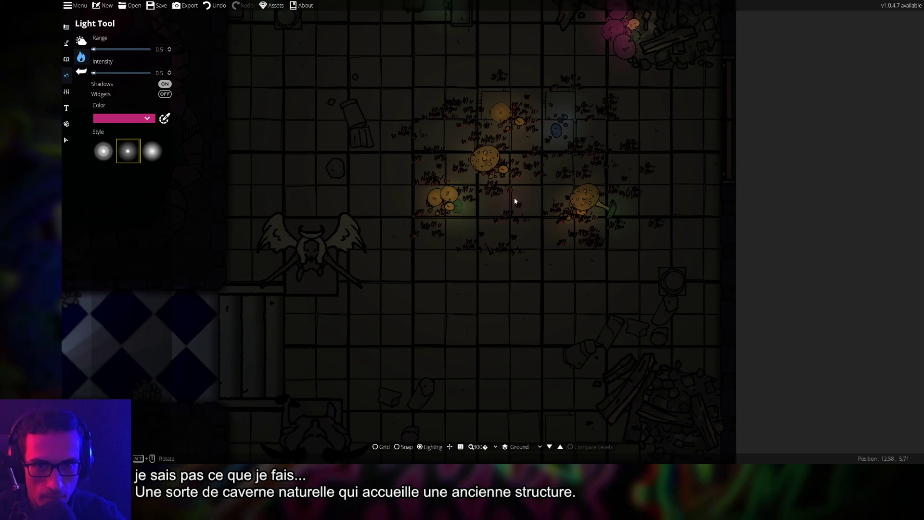
{"action": "left_click_drag", "start_coordinate": [534, 179], "coordinate": [539, 267]}
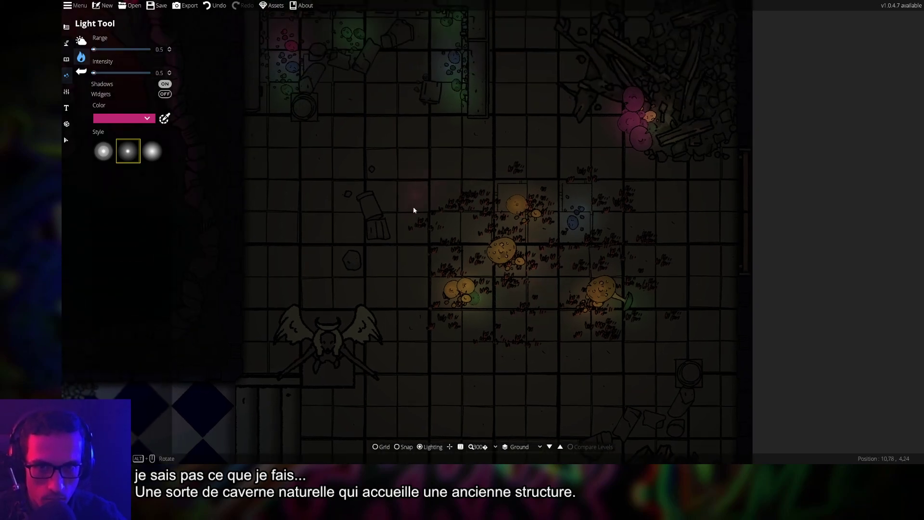
{"action": "left_click_drag", "start_coordinate": [414, 208], "coordinate": [416, 270]}
{"action": "scroll", "coordinate": [428, 272], "scroll_direction": "down", "scroll_amount": 5}
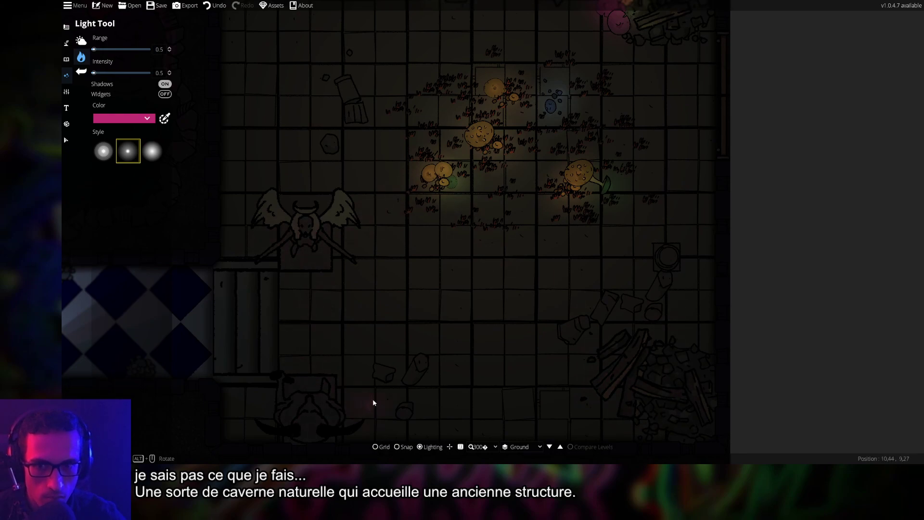
{"action": "scroll", "coordinate": [374, 402], "scroll_direction": "up", "scroll_amount": 5}
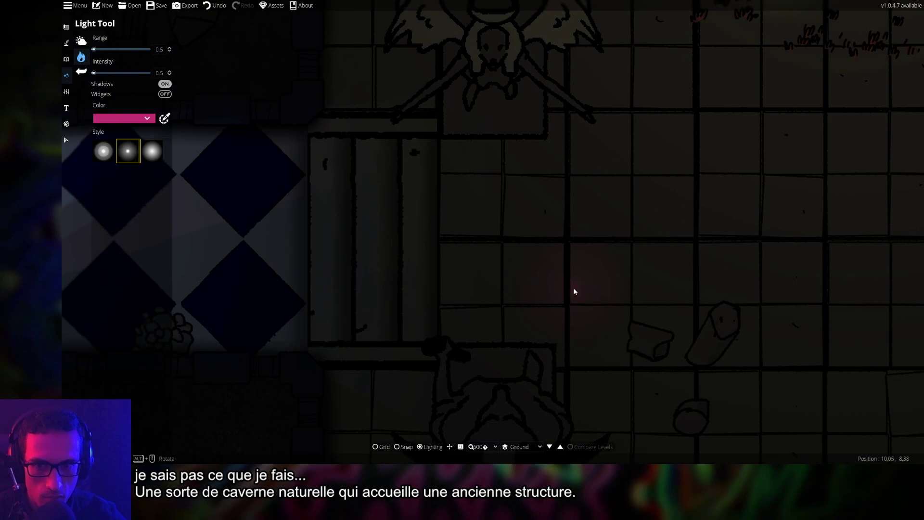
Switch the light color to pale yellow and place dim lights on the winged statue and the horned statue flanking the stairs
{"action": "left_click", "coordinate": [147, 119]}
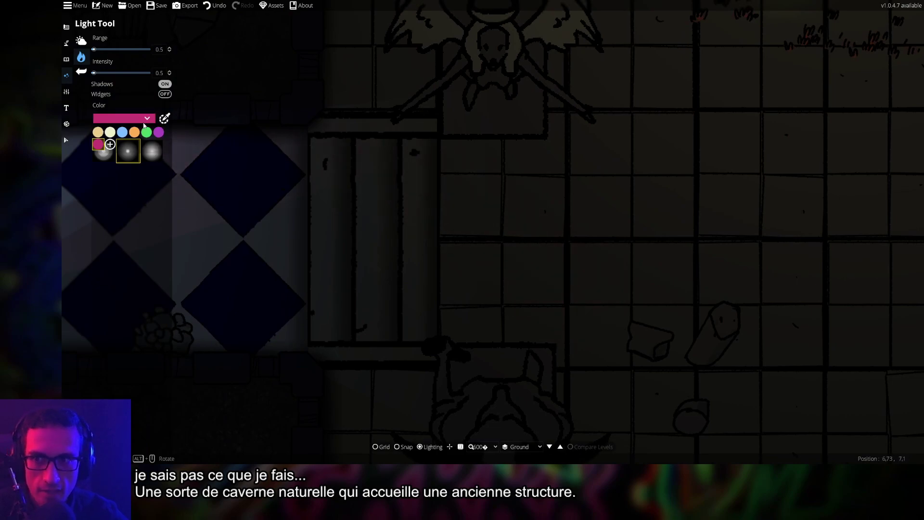
{"action": "left_click", "coordinate": [111, 132]}
{"action": "left_click_drag", "start_coordinate": [495, 117], "coordinate": [491, 201]}
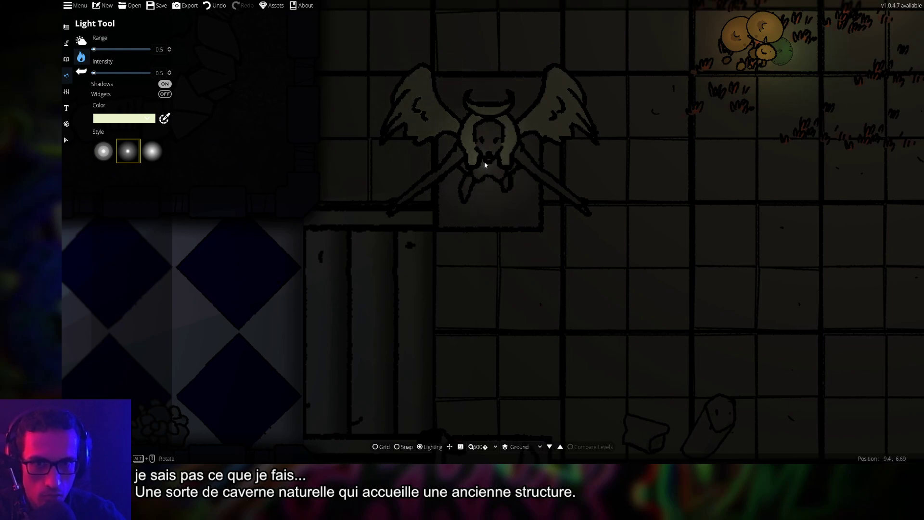
{"action": "scroll", "coordinate": [510, 240], "scroll_direction": "down", "scroll_amount": 5}
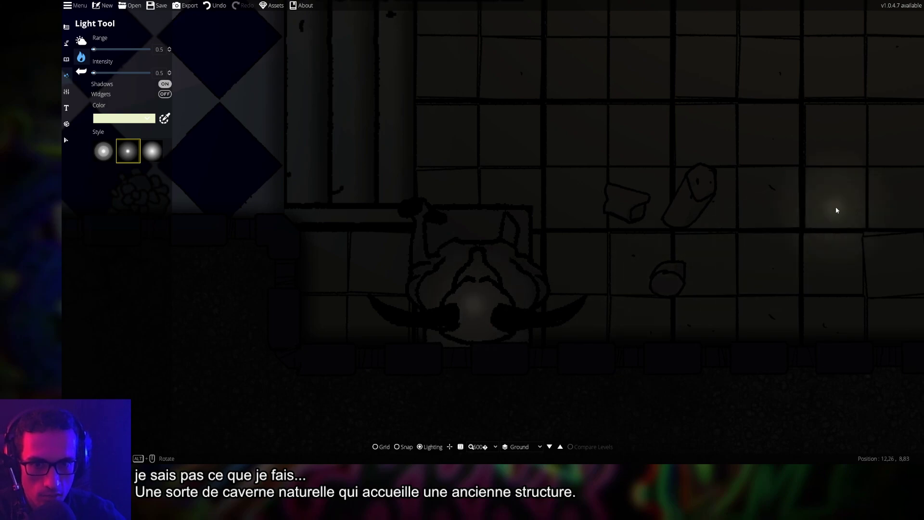
Place dim pale yellow lights on the rubble piles in the tiled room's lower-right and upper-right corners
{"action": "left_click_drag", "start_coordinate": [835, 208], "coordinate": [337, 239]}
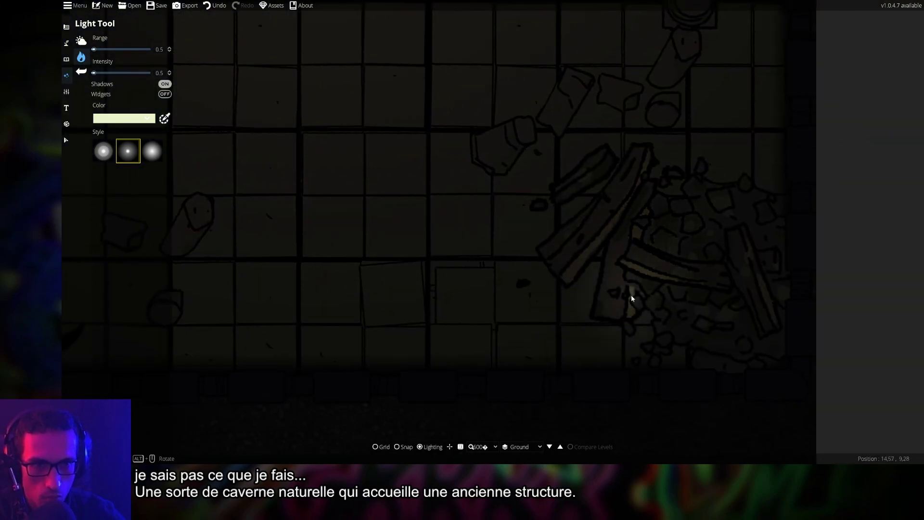
{"action": "key", "text": "Down"}
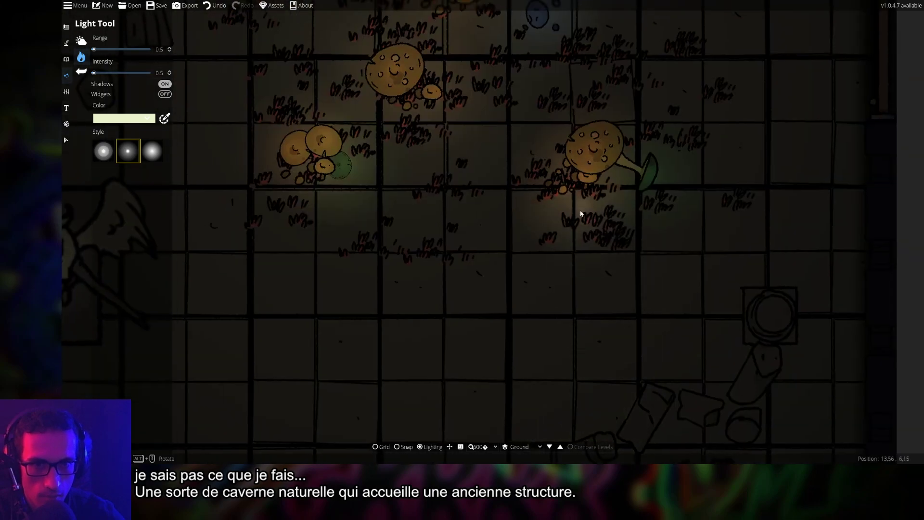
{"action": "key", "text": "Up"}
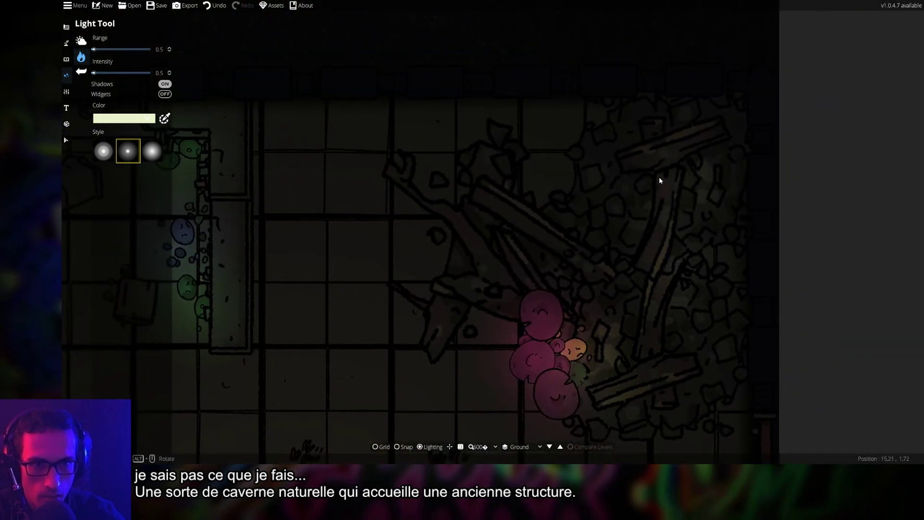
Place dim pale yellow lights on the floor along the tiled room's left side, between the alcove and the winged statue
{"action": "left_click_drag", "start_coordinate": [423, 200], "coordinate": [635, 204]}
{"action": "left_click_drag", "start_coordinate": [303, 254], "coordinate": [515, 264]}
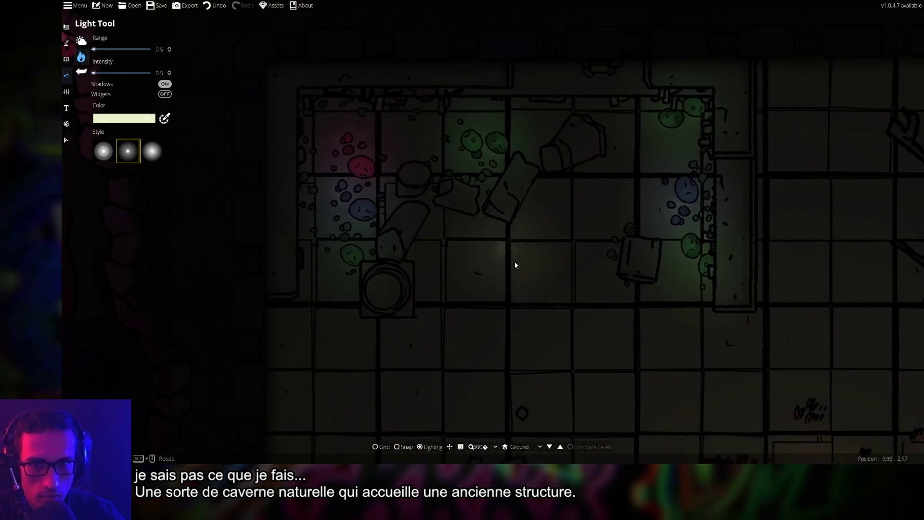
{"action": "key", "text": "Down"}
{"action": "left_click_drag", "start_coordinate": [598, 299], "coordinate": [677, 252]}
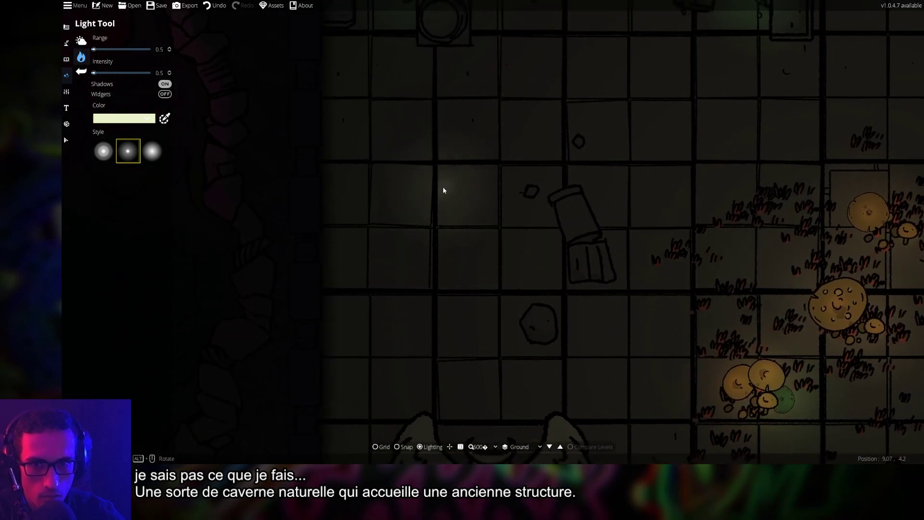
Place dim pale yellow lights on the broken column pieces in the southern part of the tiled room
{"action": "key", "text": "Down"}
{"action": "key", "text": "Right"}
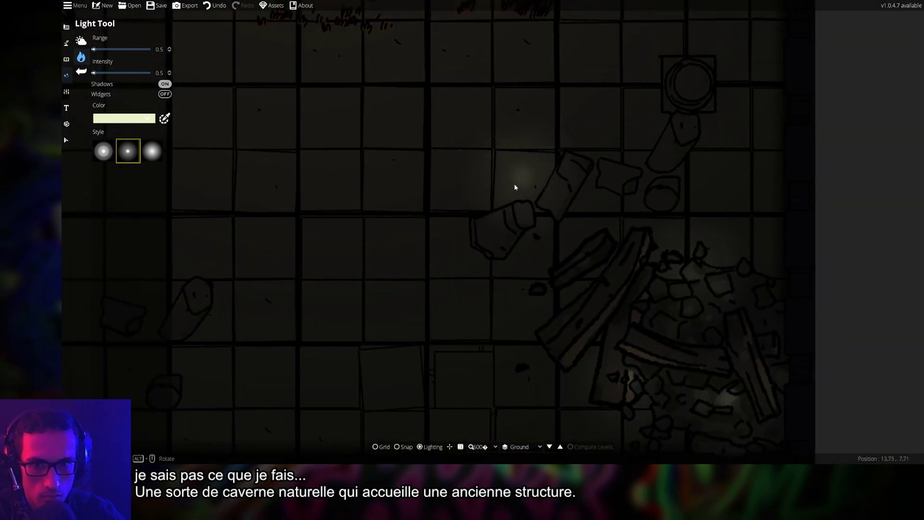
{"action": "left_click_drag", "start_coordinate": [515, 187], "coordinate": [666, 159]}
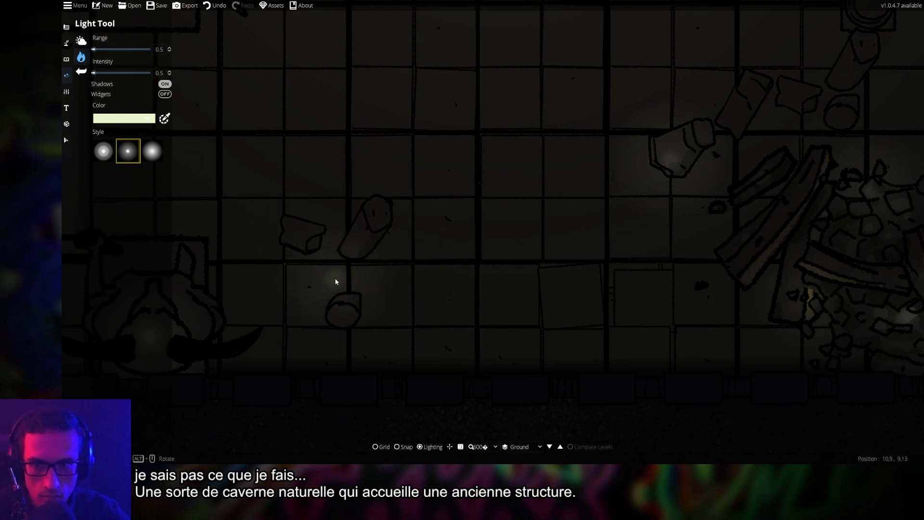
Place two dim pale yellow lights on the floor beside the doorway in the tiled room's right wall
{"action": "scroll", "coordinate": [578, 328], "scroll_direction": "down", "scroll_amount": 4}
{"action": "left_click_drag", "start_coordinate": [540, 276], "coordinate": [543, 372]}
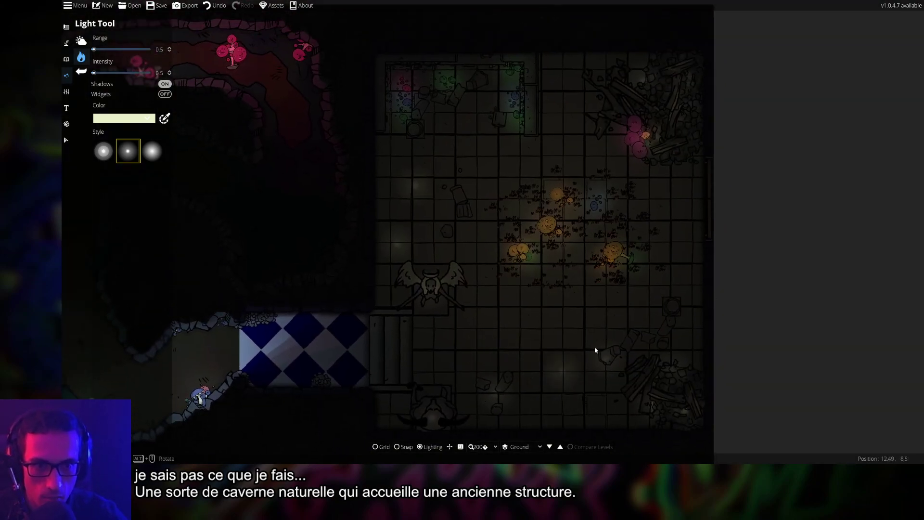
{"action": "scroll", "coordinate": [581, 274], "scroll_direction": "up", "scroll_amount": 5}
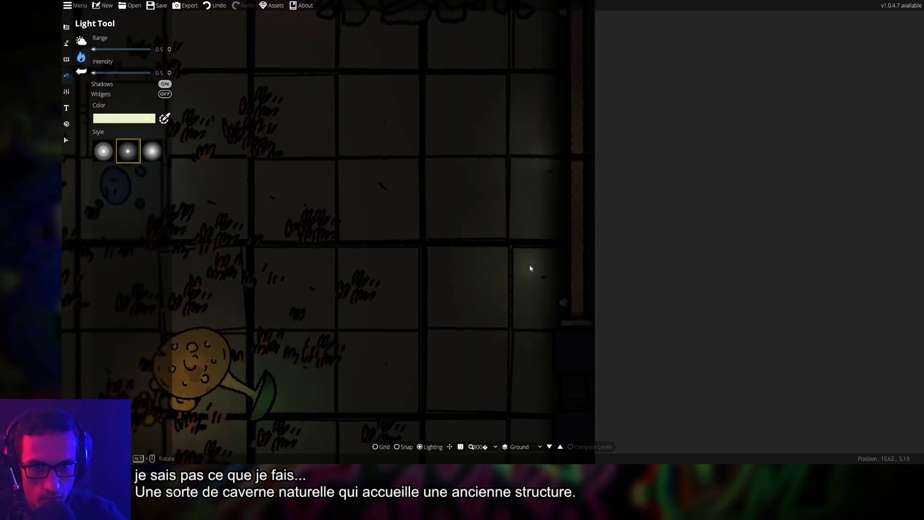
{"action": "left_click_drag", "start_coordinate": [551, 117], "coordinate": [549, 221]}
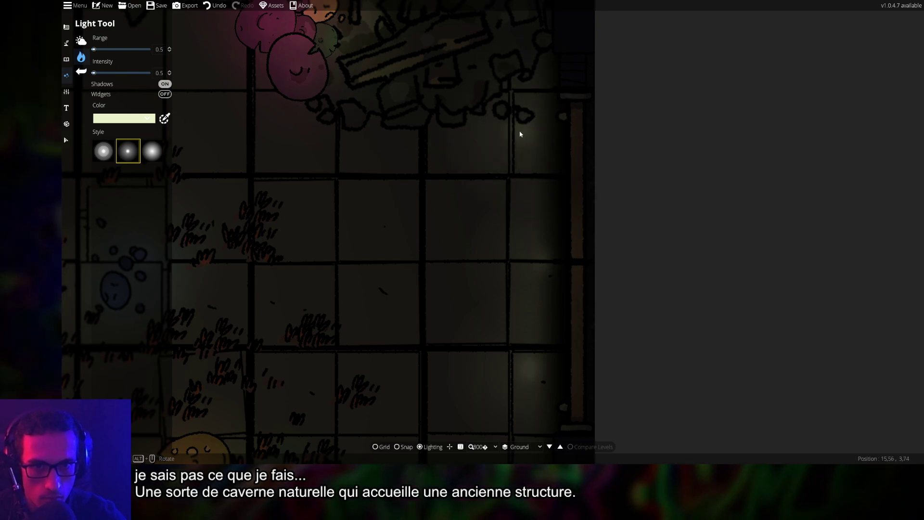
Examine the lighting of the lower-left cave and the blue-and-white checkered corridor
{"action": "scroll", "coordinate": [500, 255], "scroll_direction": "down", "scroll_amount": 5}
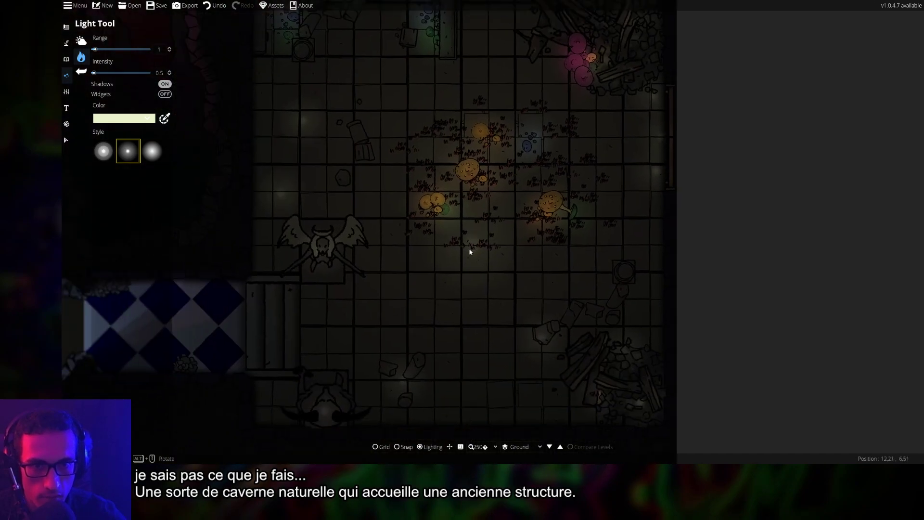
{"action": "left_click_drag", "start_coordinate": [396, 306], "coordinate": [688, 246]}
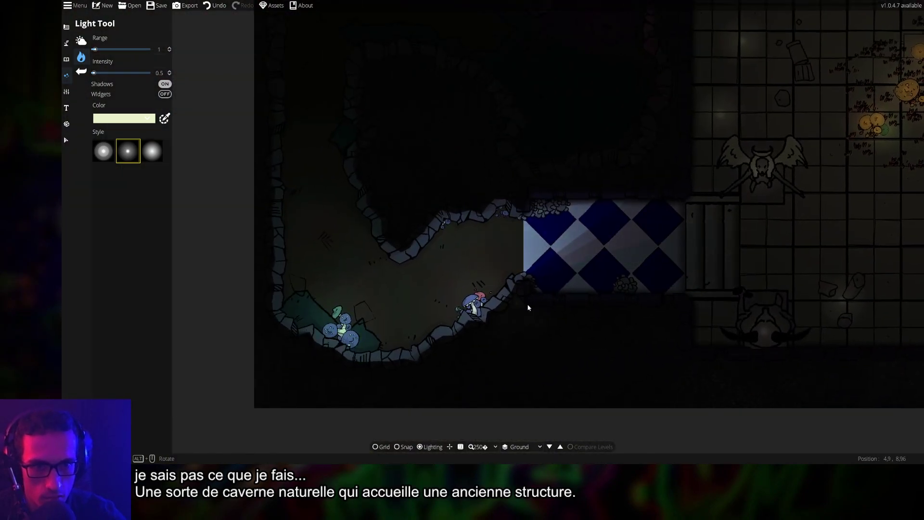
{"action": "scroll", "coordinate": [612, 262], "scroll_direction": "up", "scroll_amount": 3}
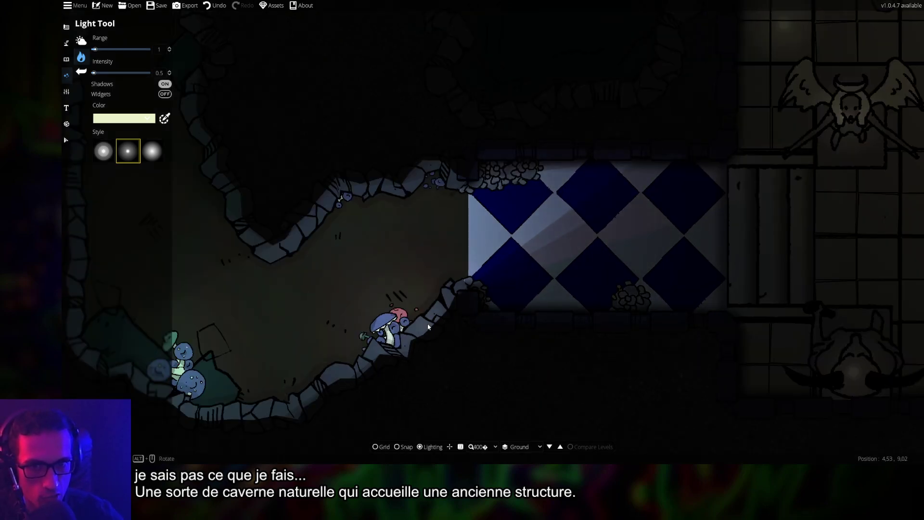
{"action": "left_click_drag", "start_coordinate": [428, 327], "coordinate": [640, 327]}
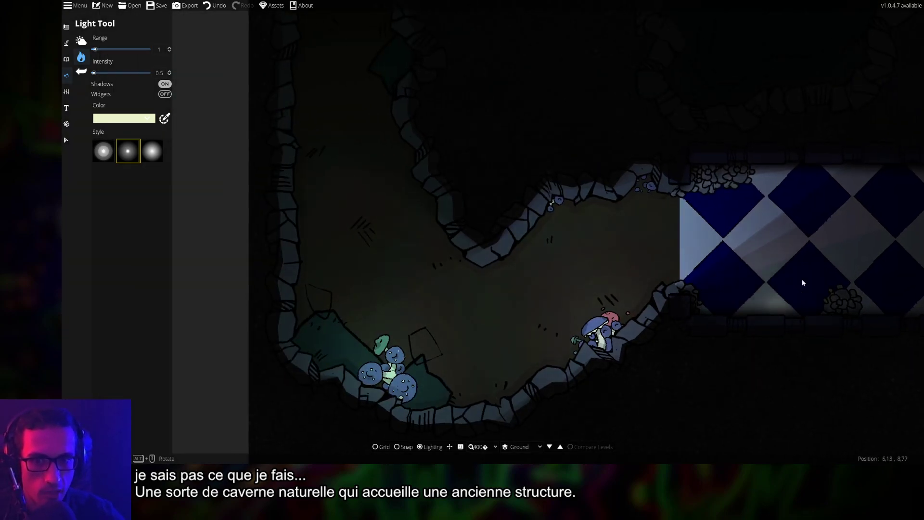
{"action": "left_click_drag", "start_coordinate": [703, 264], "coordinate": [515, 239]}
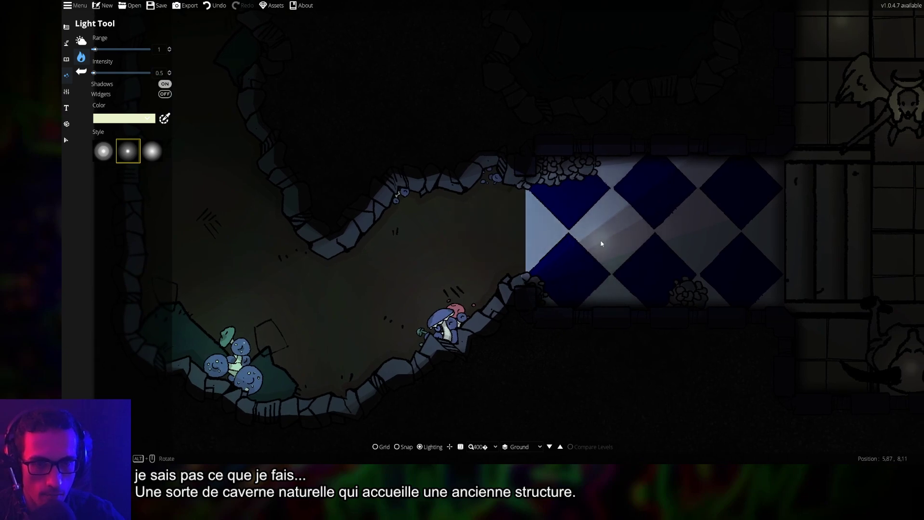
{"action": "left_click_drag", "start_coordinate": [631, 246], "coordinate": [530, 277]}
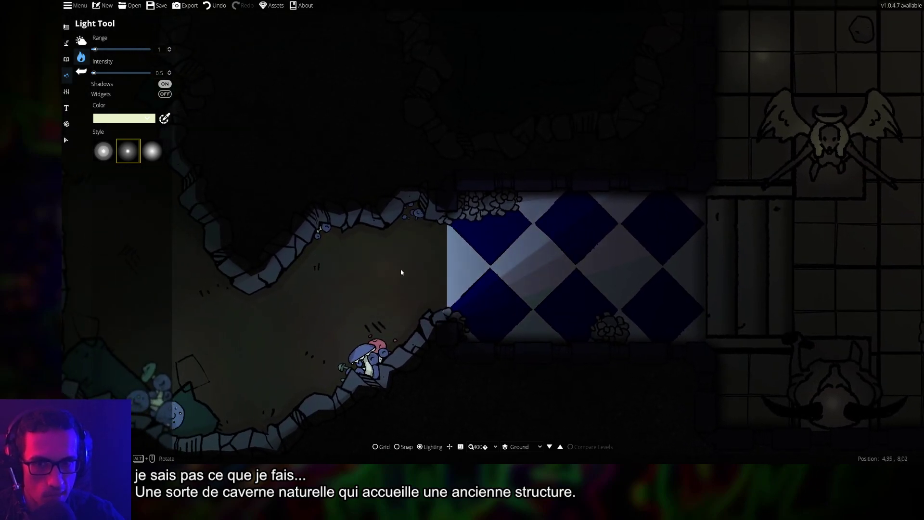
{"action": "scroll", "coordinate": [499, 297], "scroll_direction": "down", "scroll_amount": 5}
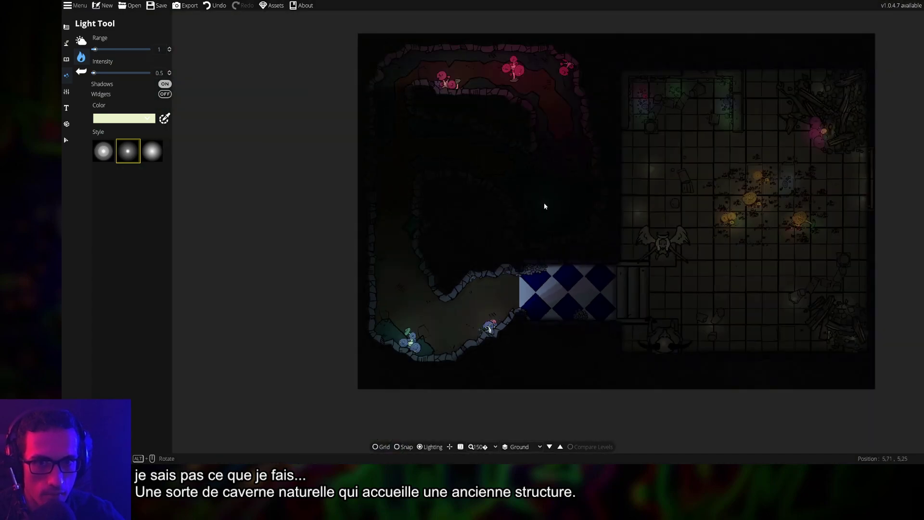
Check a dim light of range 1 over the dark green cave chamber and save the map
{"action": "scroll", "coordinate": [496, 227], "scroll_direction": "up", "scroll_amount": 6}
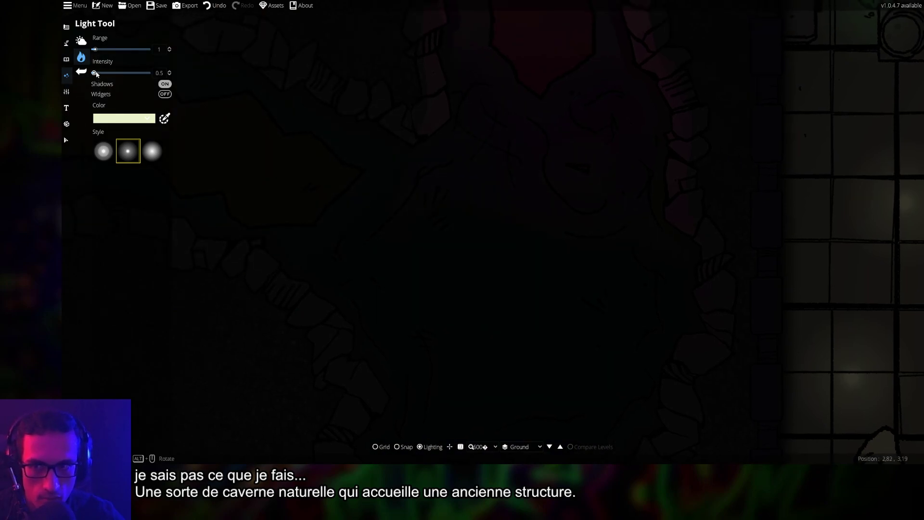
{"action": "left_click_drag", "start_coordinate": [630, 365], "coordinate": [625, 221]}
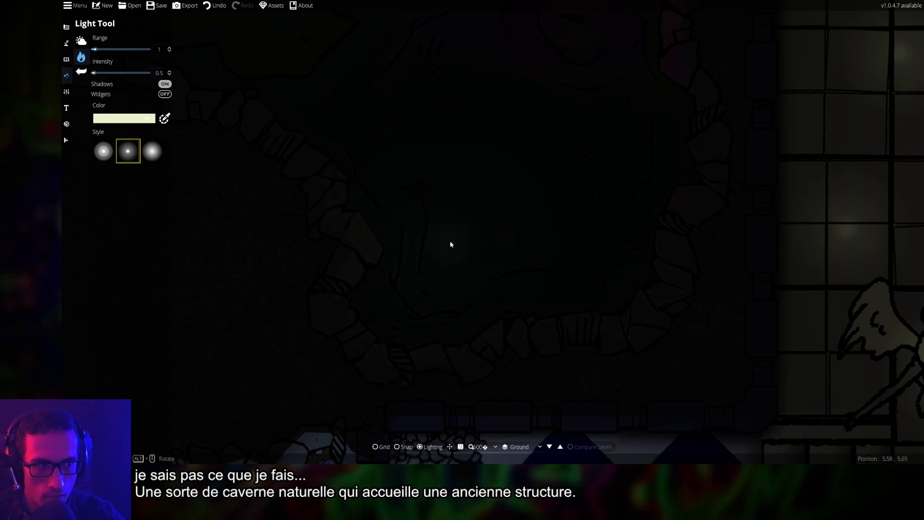
{"action": "left_click_drag", "start_coordinate": [503, 227], "coordinate": [517, 238]}
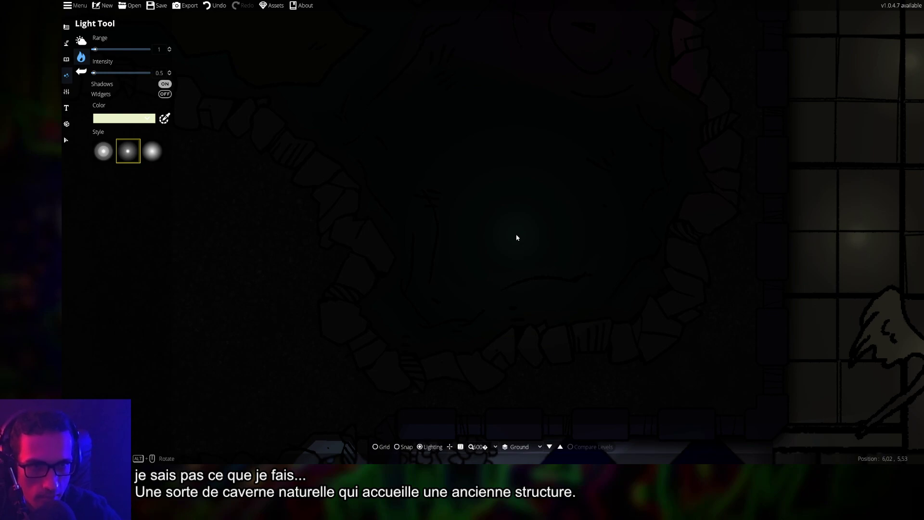
{"action": "key", "text": "ctrl+s"}
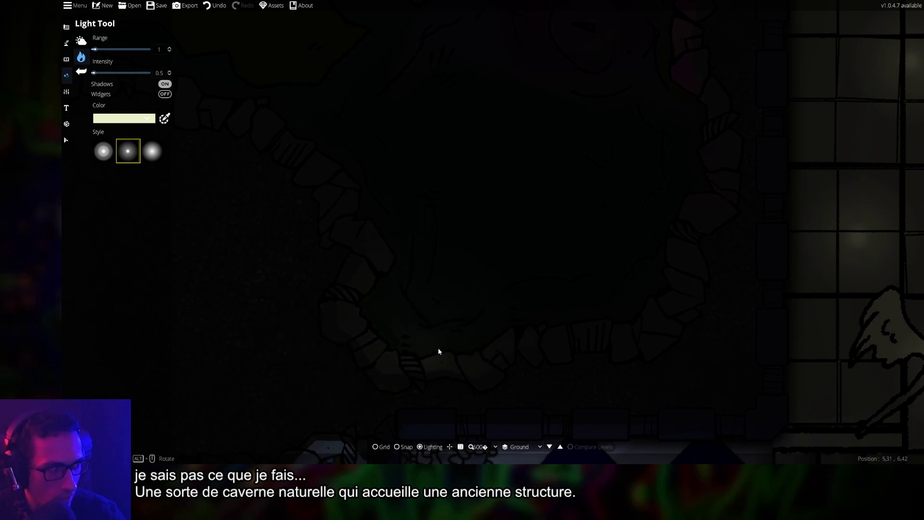
Place a pale yellow light with range 3 and intensity 0.7 in the middle of the green cave chamber
{"action": "left_click_drag", "start_coordinate": [505, 163], "coordinate": [509, 257]}
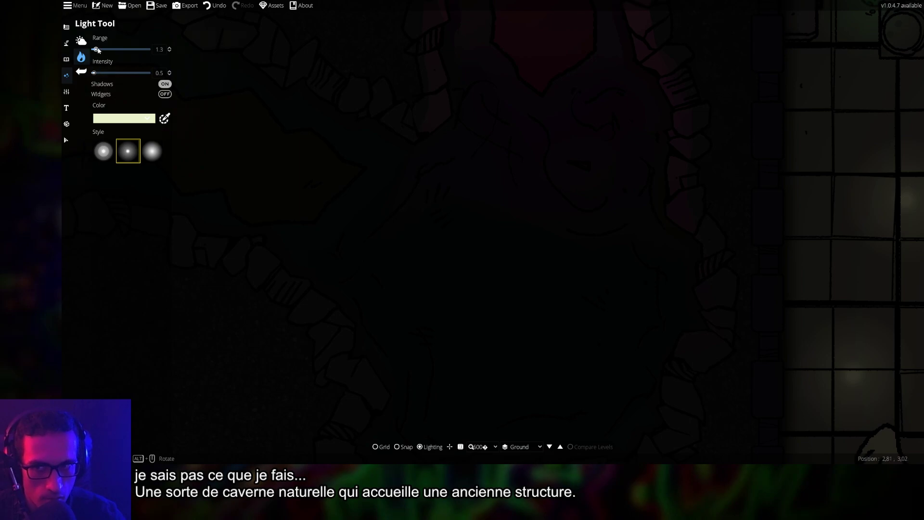
{"action": "left_click_drag", "start_coordinate": [97, 50], "coordinate": [115, 50]}
{"action": "scroll", "coordinate": [462, 291], "scroll_direction": "down", "scroll_amount": 4}
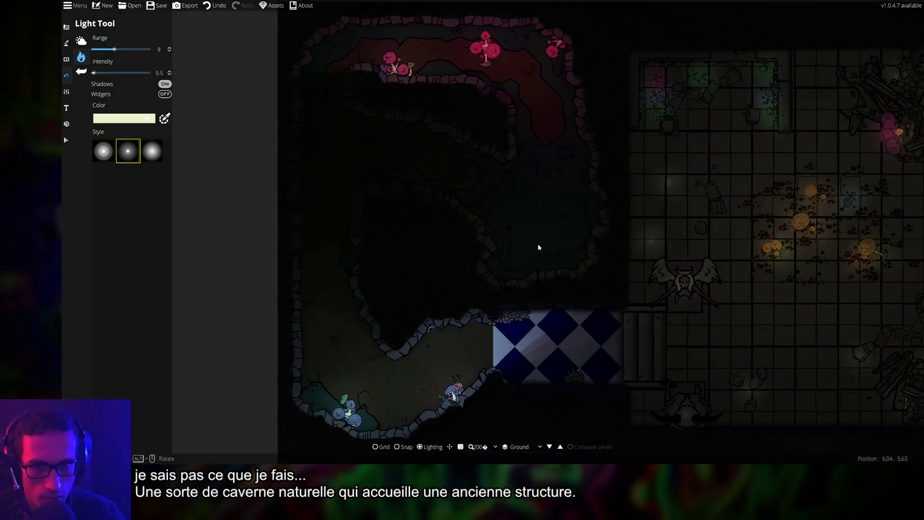
{"action": "scroll", "coordinate": [529, 248], "scroll_direction": "up", "scroll_amount": 1}
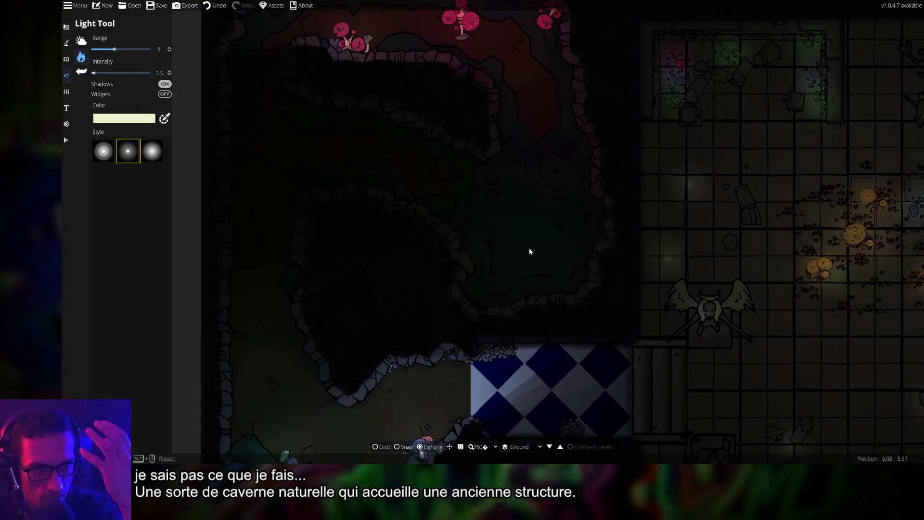
{"action": "scroll", "coordinate": [512, 220], "scroll_direction": "up", "scroll_amount": 1}
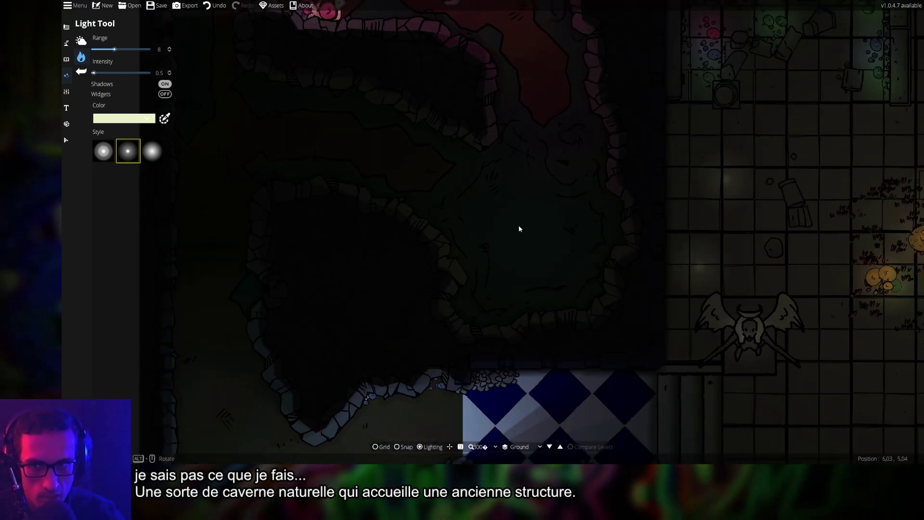
{"action": "left_click_drag", "start_coordinate": [94, 73], "coordinate": [104, 72]}
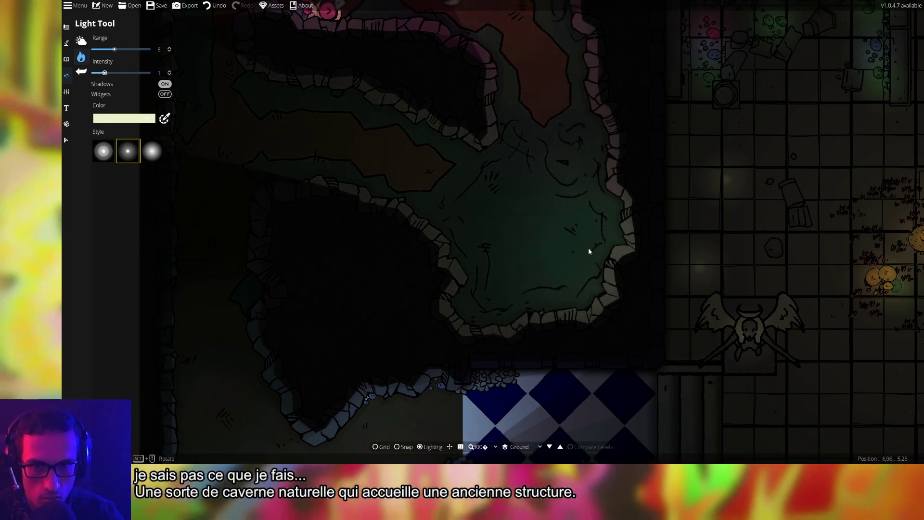
{"action": "left_click_drag", "start_coordinate": [540, 248], "coordinate": [628, 343]}
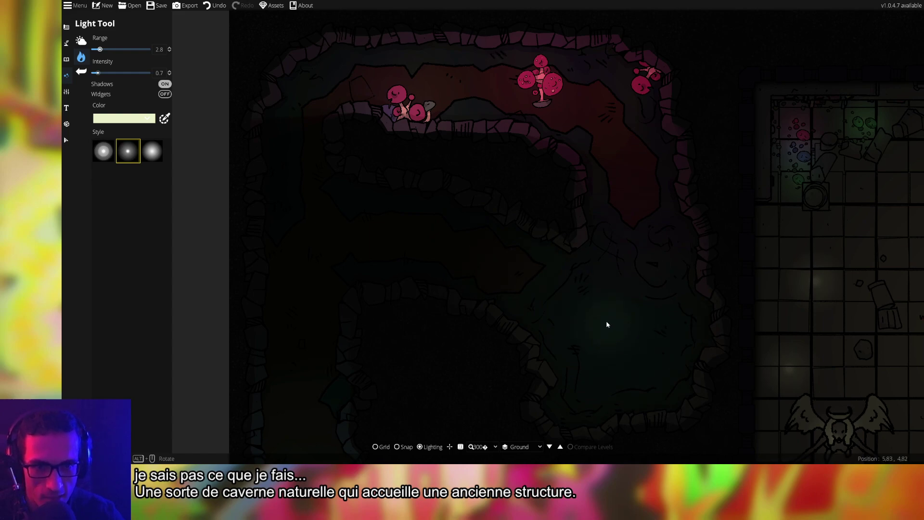
{"action": "left_click_drag", "start_coordinate": [605, 320], "coordinate": [595, 251]}
{"action": "left_click", "coordinate": [170, 48]}
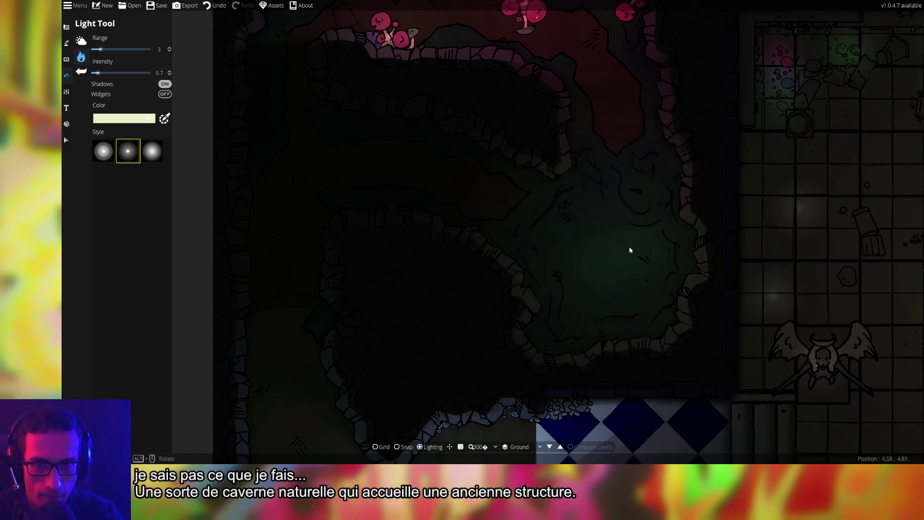
Place pale yellow lights of range 0.5 and intensity 0.5 along the brown path and green banks west of the chamber
{"action": "left_click_drag", "start_coordinate": [435, 185], "coordinate": [634, 223]}
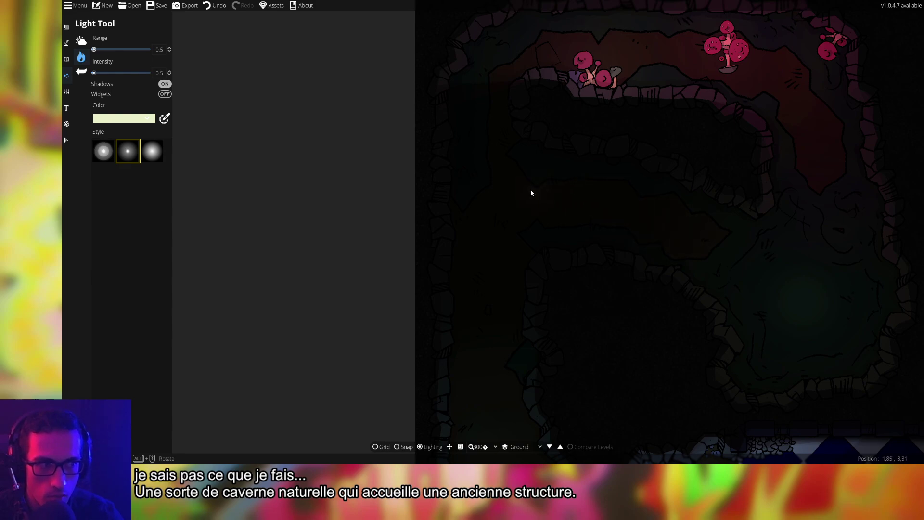
{"action": "scroll", "coordinate": [626, 229], "scroll_direction": "up", "scroll_amount": 5}
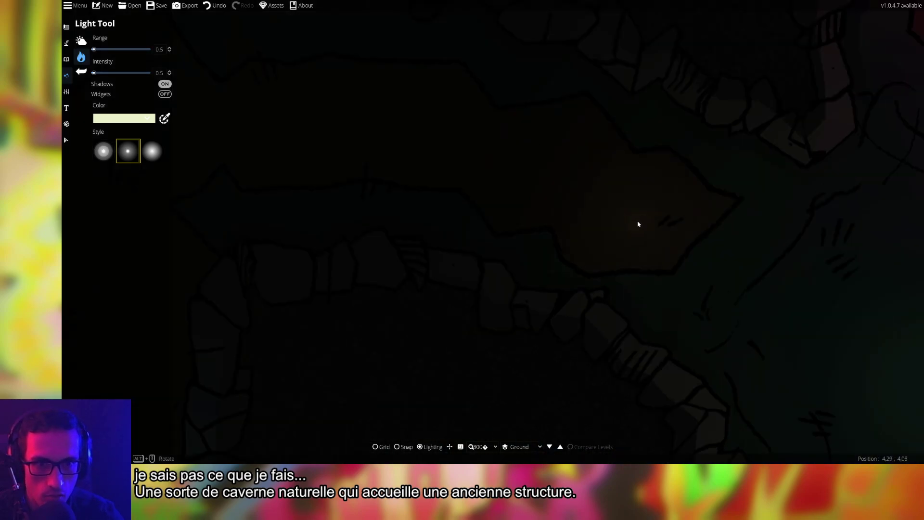
{"action": "scroll", "coordinate": [527, 202], "scroll_direction": "up", "scroll_amount": 2}
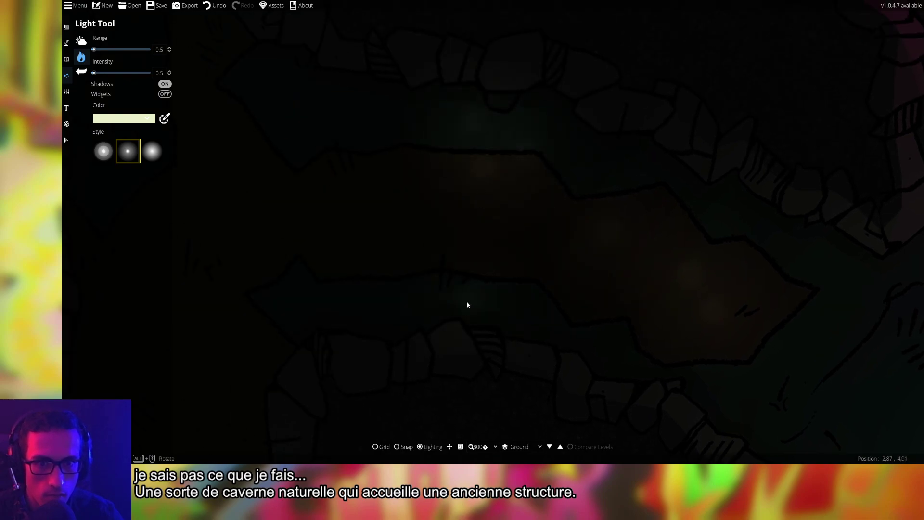
Place more dim pale yellow lights around the cave's western path junction and at the start of its southern branch
{"action": "left_click_drag", "start_coordinate": [304, 249], "coordinate": [514, 196]}
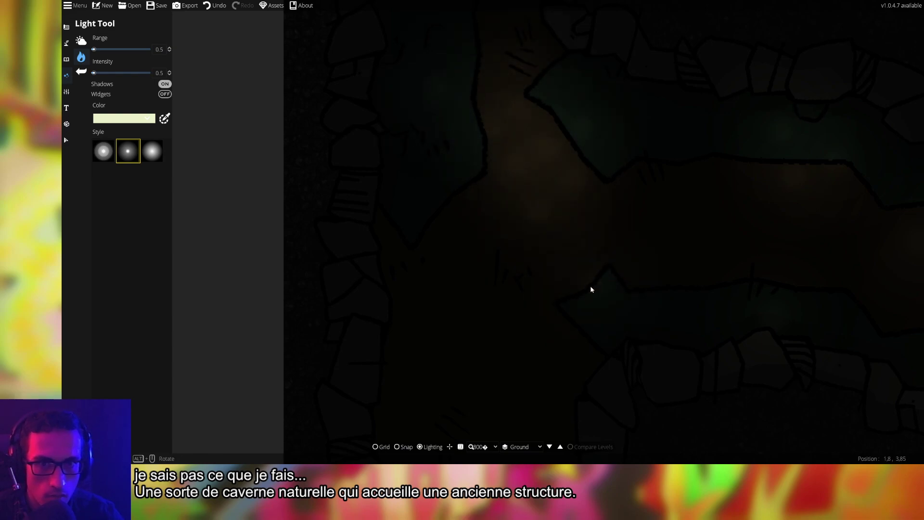
{"action": "left_click_drag", "start_coordinate": [592, 289], "coordinate": [533, 194]}
{"action": "left_click", "coordinate": [408, 176]}
{"action": "left_click", "coordinate": [466, 131]}
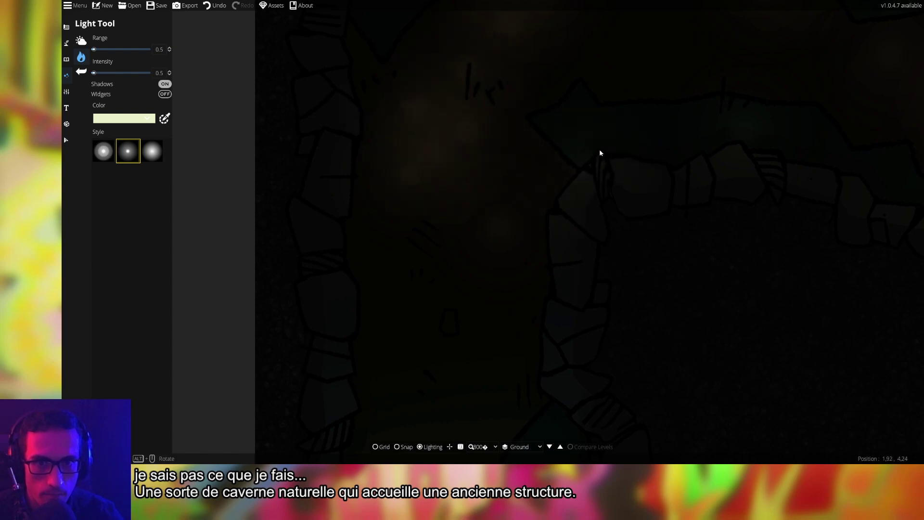
Examine the new lights along the brown path between the western junction and the green chamber
{"action": "scroll", "coordinate": [619, 332], "scroll_direction": "down", "scroll_amount": 3}
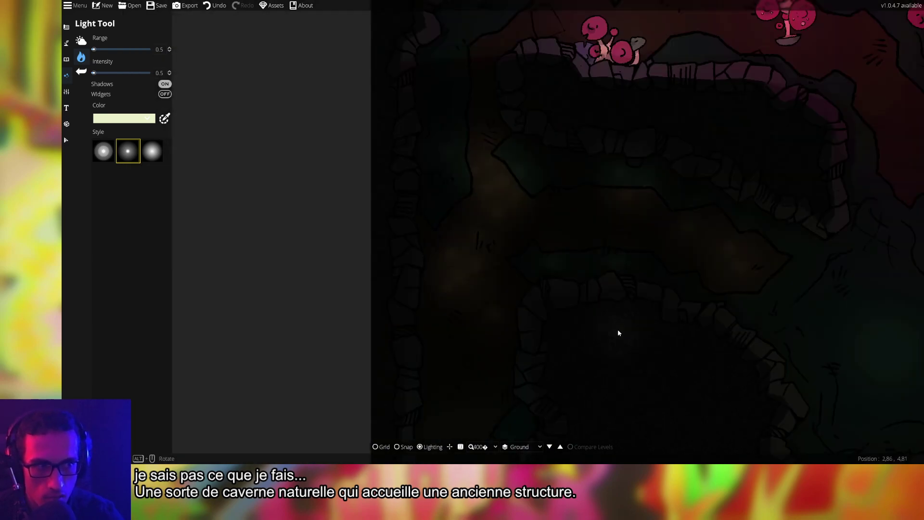
{"action": "left_click_drag", "start_coordinate": [655, 315], "coordinate": [562, 280]}
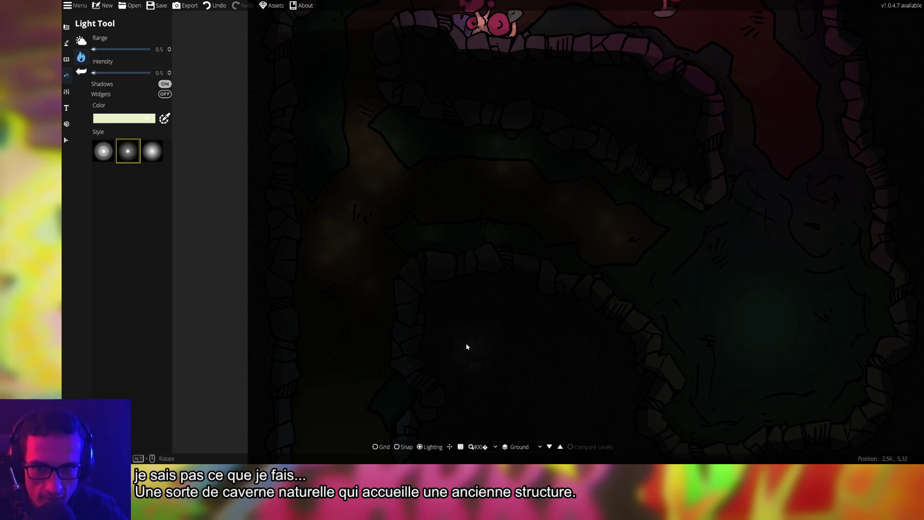
{"action": "scroll", "coordinate": [521, 267], "scroll_direction": "up", "scroll_amount": 2}
{"action": "left_click_drag", "start_coordinate": [521, 273], "coordinate": [640, 357]}
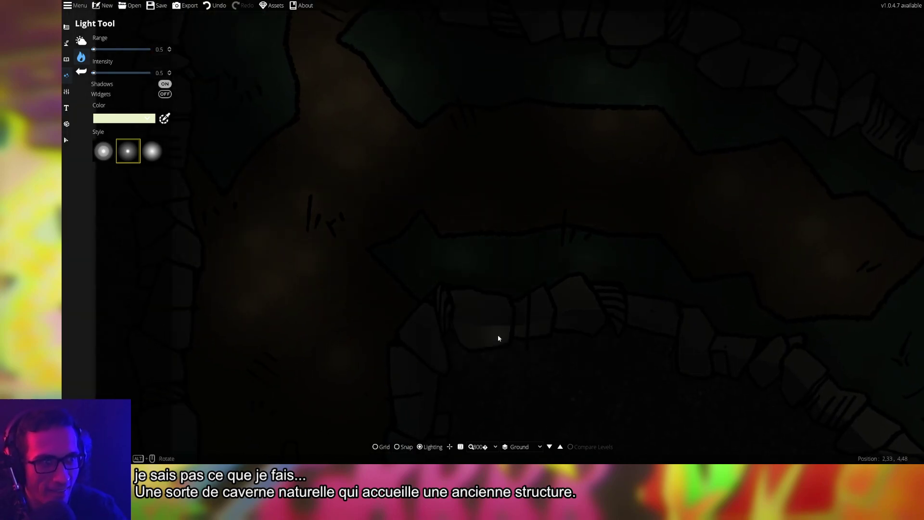
{"action": "scroll", "coordinate": [504, 182], "scroll_direction": "down", "scroll_amount": 5}
{"action": "left_click_drag", "start_coordinate": [609, 238], "coordinate": [563, 271]}
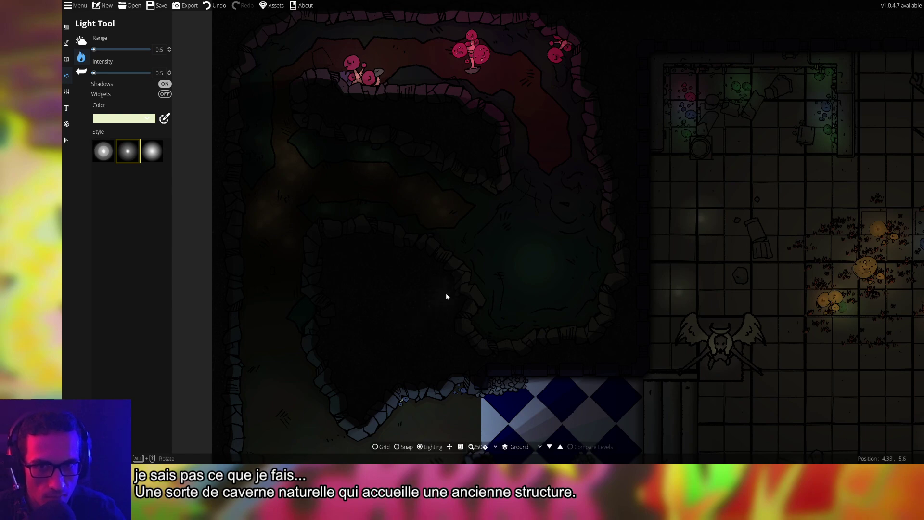
{"action": "left_click_drag", "start_coordinate": [446, 296], "coordinate": [512, 234]}
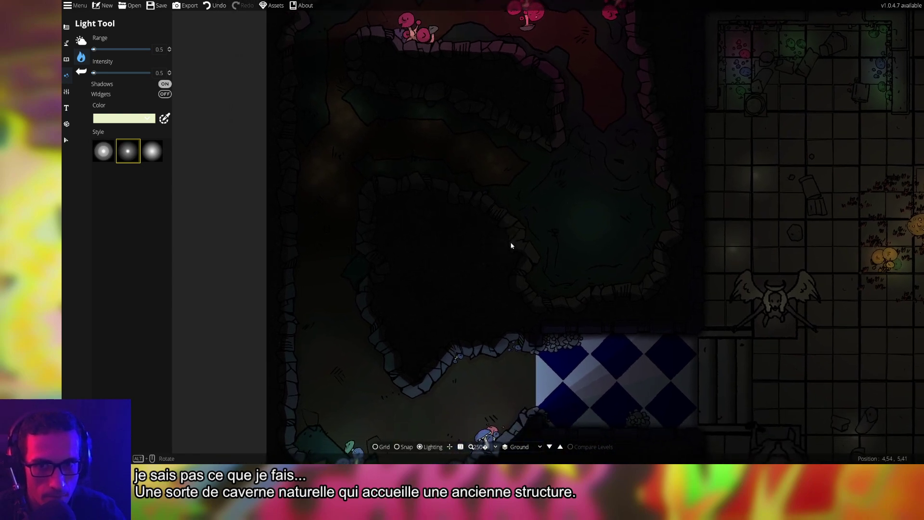
{"action": "left_click_drag", "start_coordinate": [487, 266], "coordinate": [553, 270]}
{"action": "scroll", "coordinate": [553, 270], "scroll_direction": "up", "scroll_amount": 4}
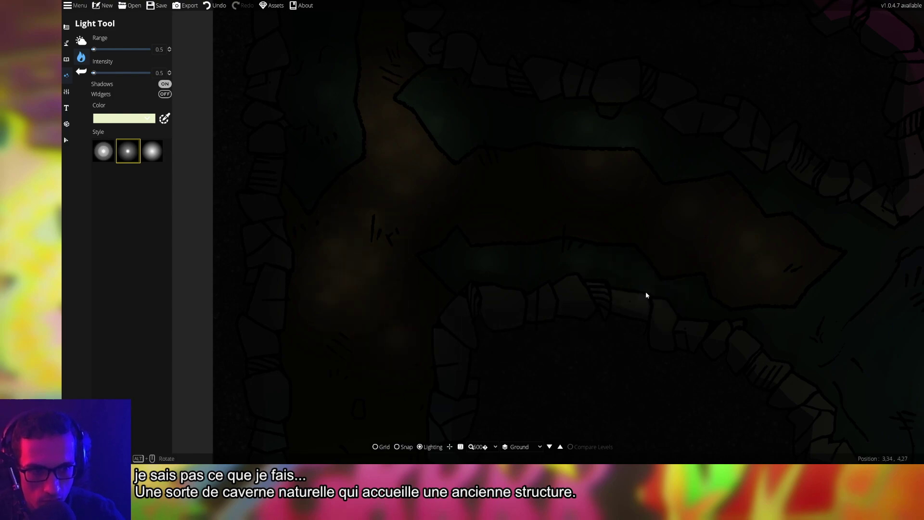
Review the lighting from the cave's northwestern bend down to the lower cave and checkered corridor
{"action": "scroll", "coordinate": [663, 275], "scroll_direction": "down", "scroll_amount": 3}
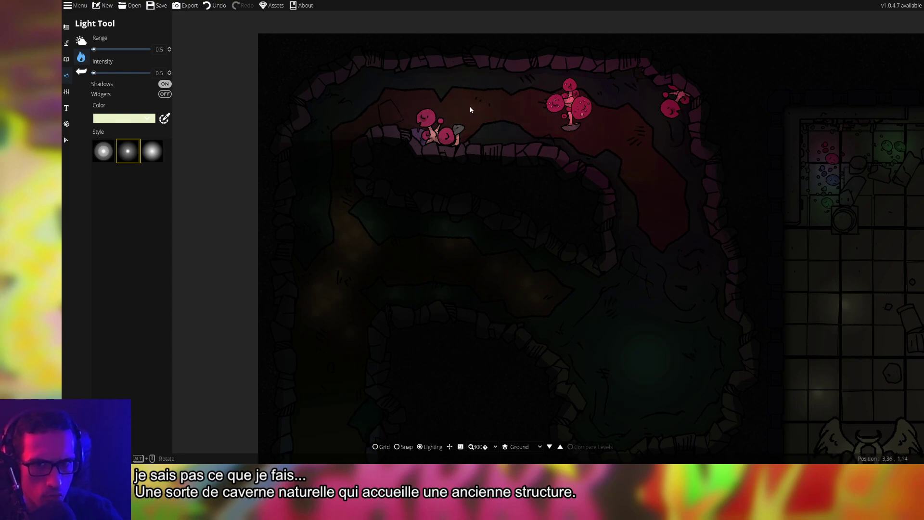
{"action": "scroll", "coordinate": [342, 176], "scroll_direction": "up", "scroll_amount": 4}
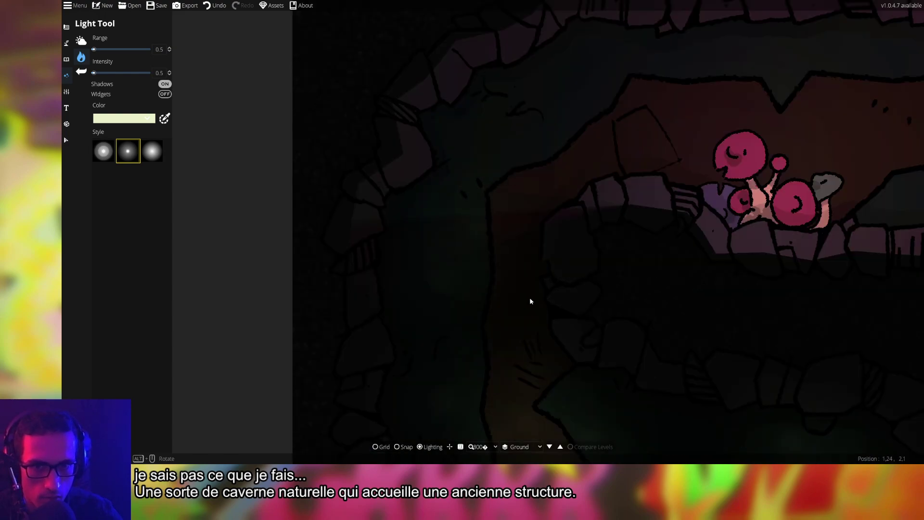
{"action": "scroll", "coordinate": [623, 324], "scroll_direction": "down", "scroll_amount": 4}
{"action": "key", "text": "s"}
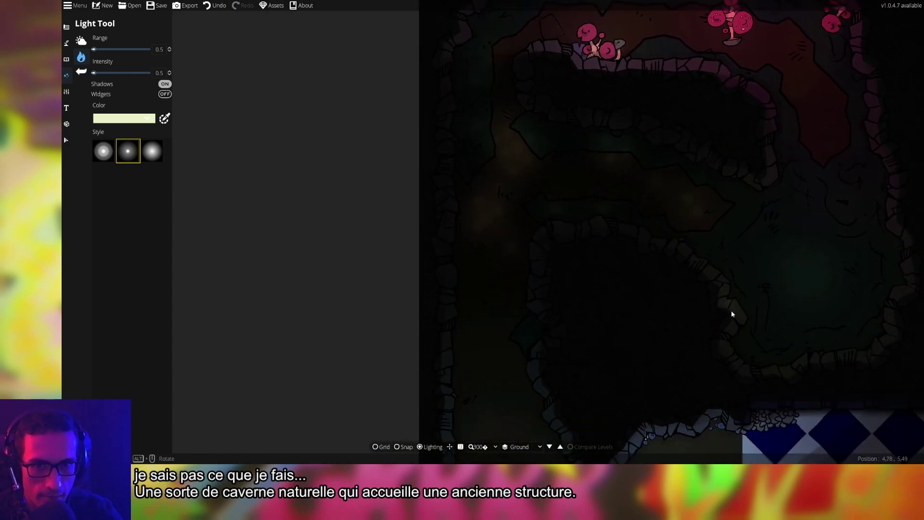
{"action": "key", "text": "s"}
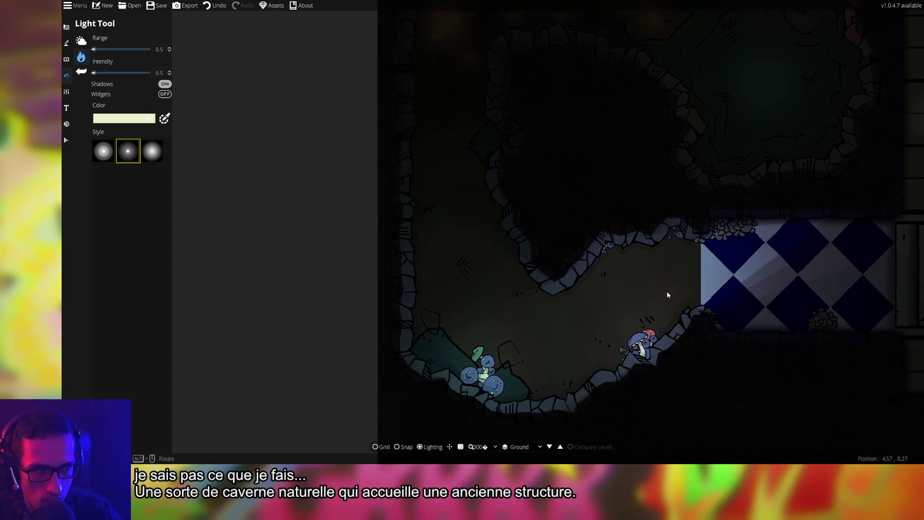
{"action": "key", "text": "d"}
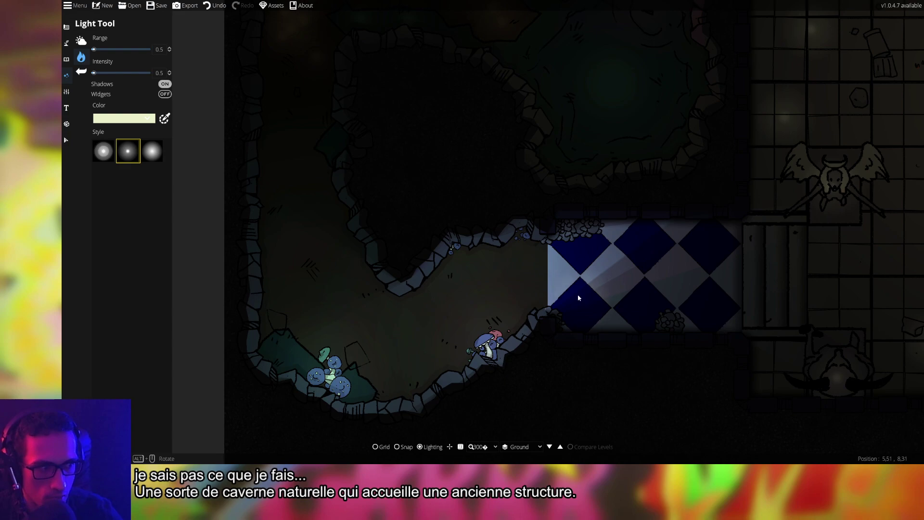
{"action": "key", "text": "d"}
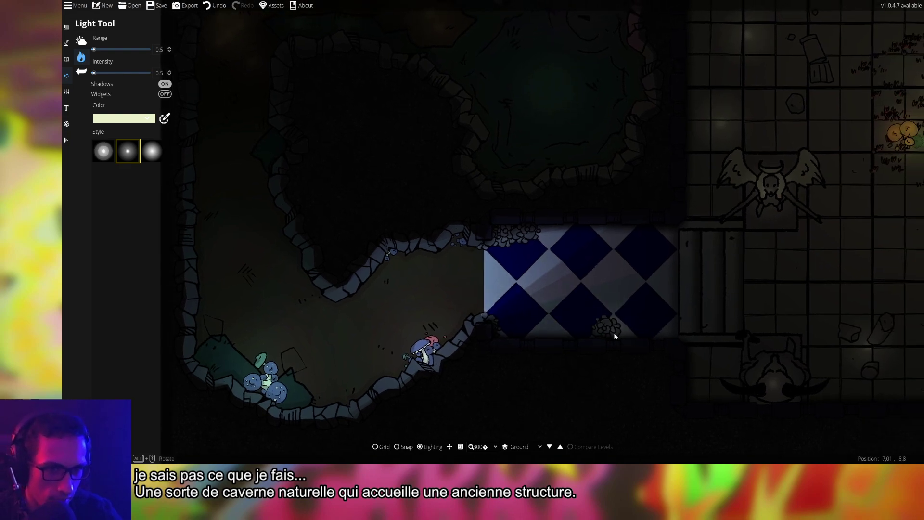
Review the lighting across the tiled hall, from the checkered corridor and entrance statues to the mushroom patch and northern rubble
{"action": "left_click_drag", "start_coordinate": [722, 291], "coordinate": [505, 264]}
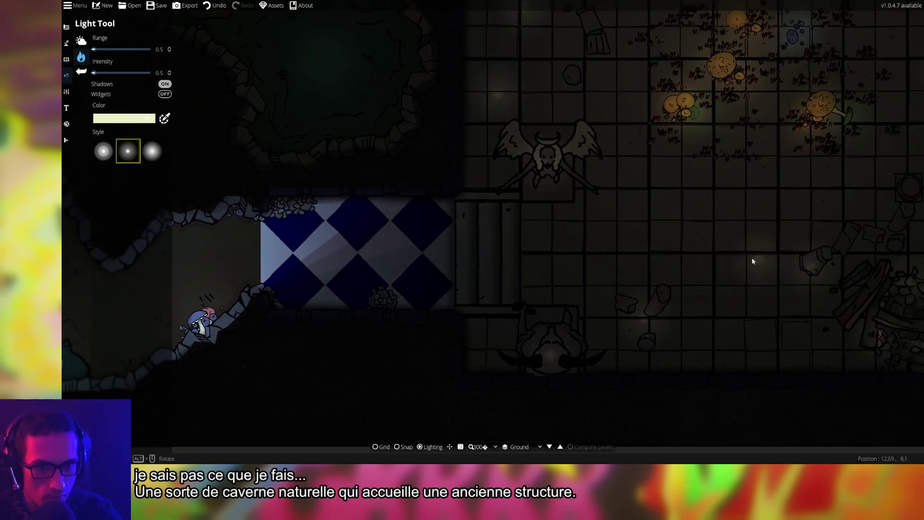
{"action": "key", "text": "d"}
{"action": "key", "text": "d"}
{"action": "key", "text": "w"}
{"action": "key", "text": "w"}
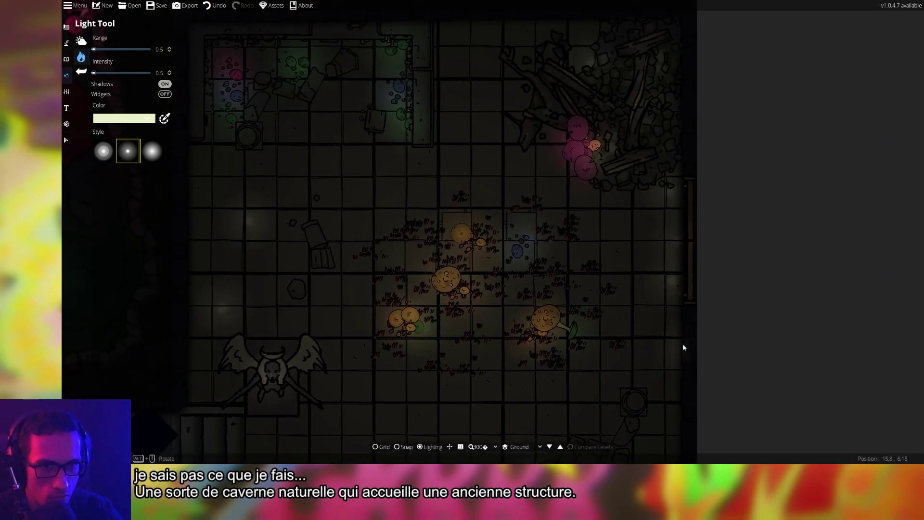
{"action": "left_click_drag", "start_coordinate": [613, 326], "coordinate": [670, 354]}
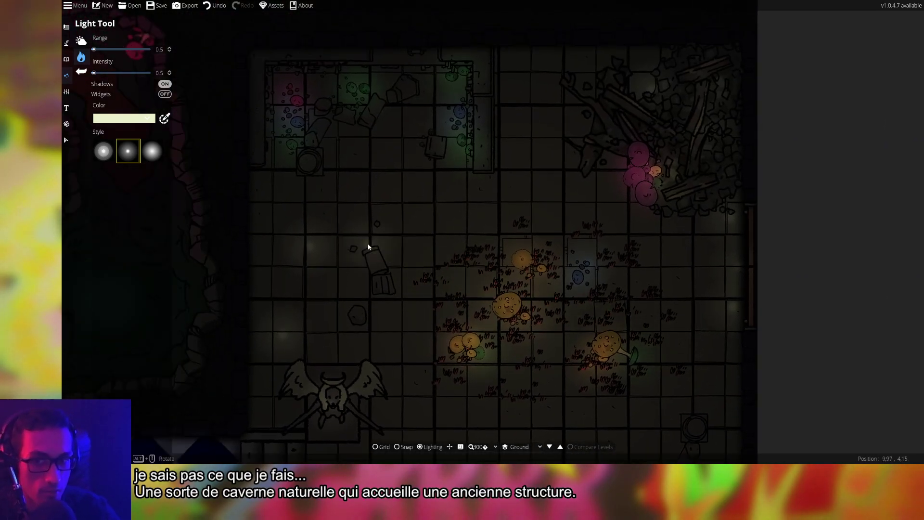
{"action": "key", "text": "s"}
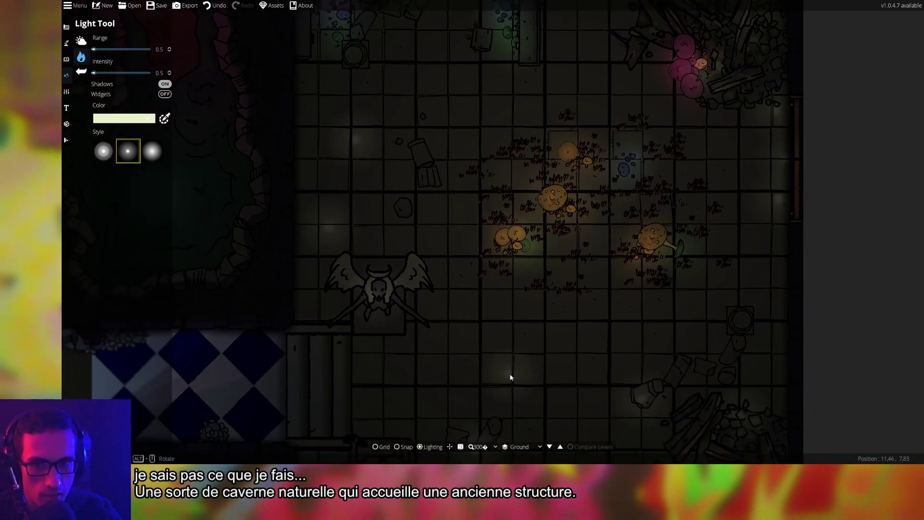
{"action": "key", "text": "s"}
{"action": "key", "text": "s"}
{"action": "key", "text": "a"}
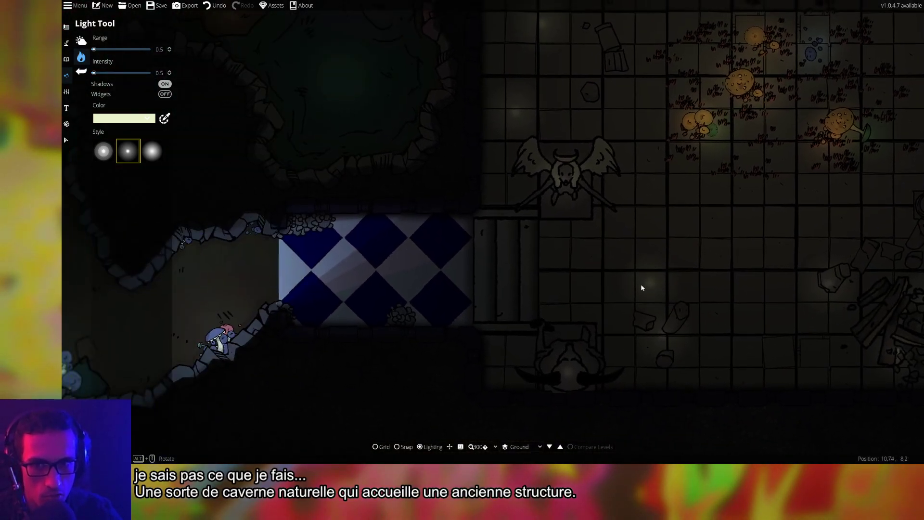
Review the cave's lighting from the lower passage up to the brown path junction and the red mushroom passage
{"action": "key", "text": "a"}
{"action": "key", "text": "a"}
{"action": "key", "text": "w"}
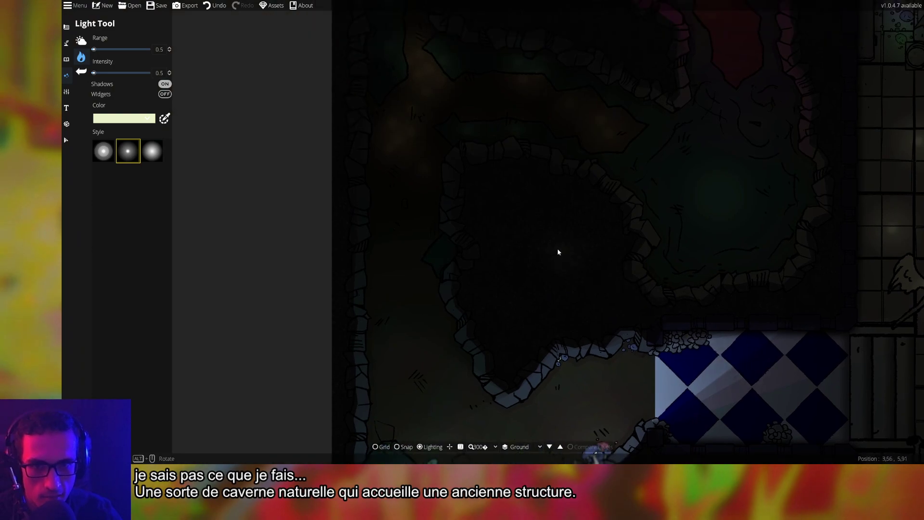
{"action": "key", "text": "w"}
{"action": "key", "text": "w"}
{"action": "key", "text": "a"}
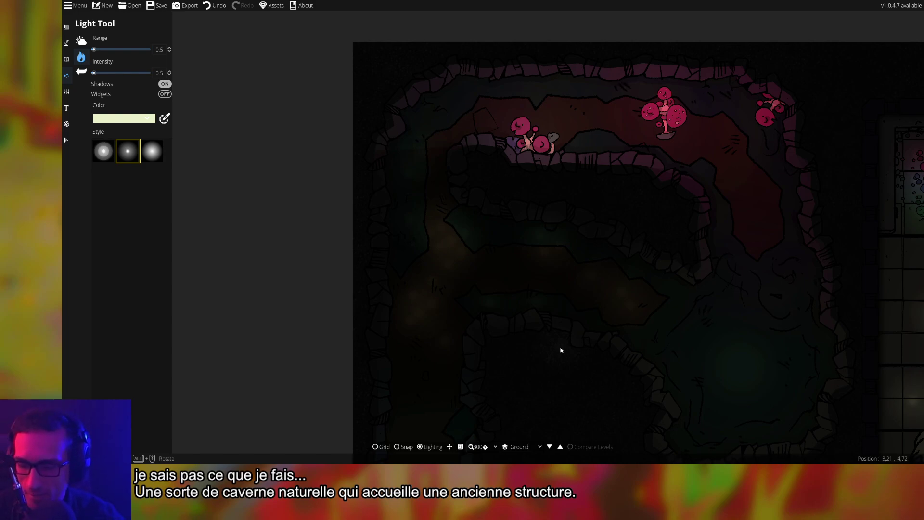
{"action": "left_click_drag", "start_coordinate": [538, 312], "coordinate": [579, 333]}
{"action": "key", "text": "Down"}
{"action": "key", "text": "Right"}
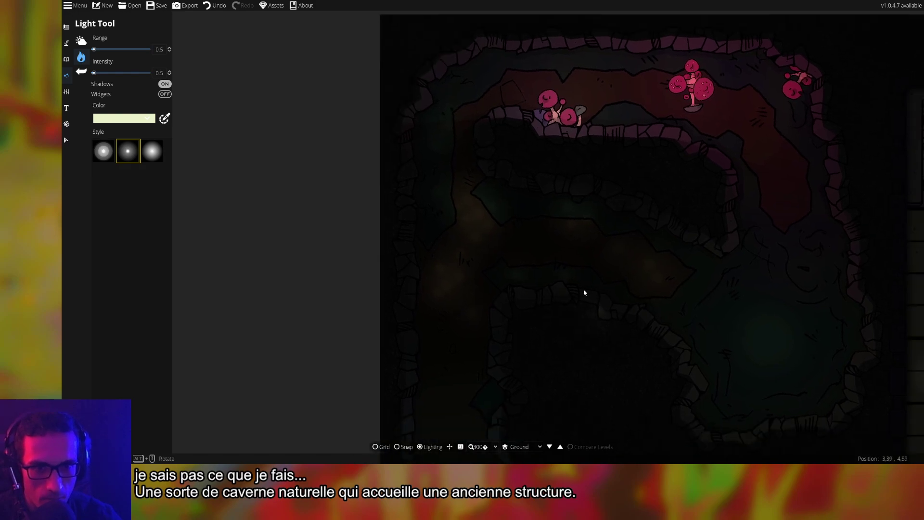
{"action": "key", "text": "Right"}
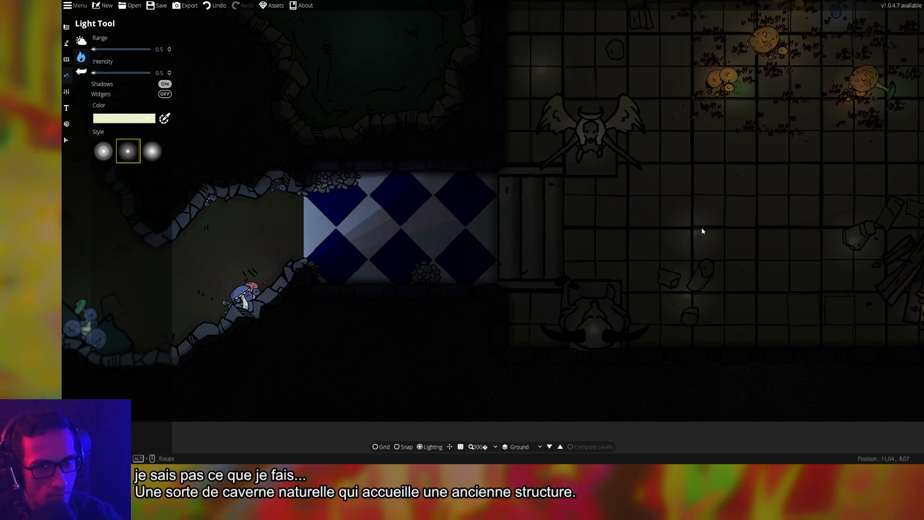
Examine the lighting around the winged and horned statues at the hall entrance, up close and across the surrounding floor
{"action": "key", "text": "Right"}
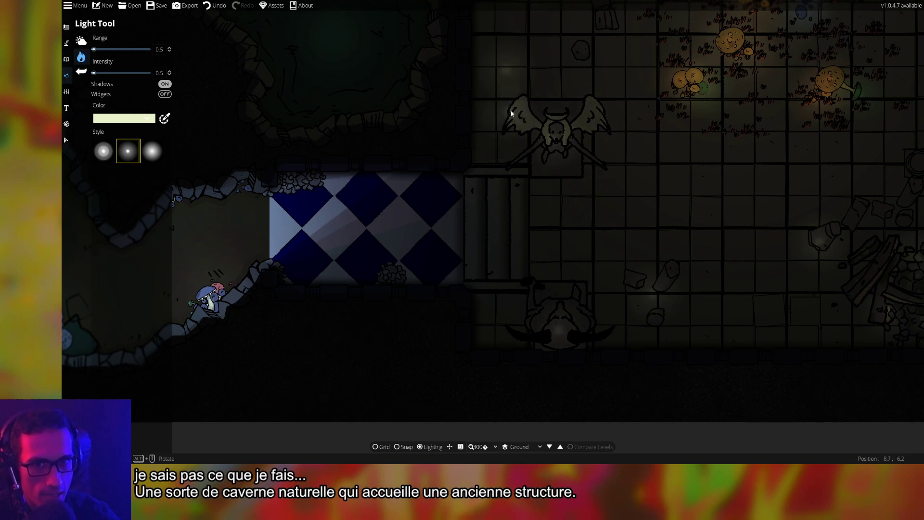
{"action": "left_click_drag", "start_coordinate": [730, 250], "coordinate": [544, 232]}
{"action": "left_click_drag", "start_coordinate": [489, 186], "coordinate": [592, 276]}
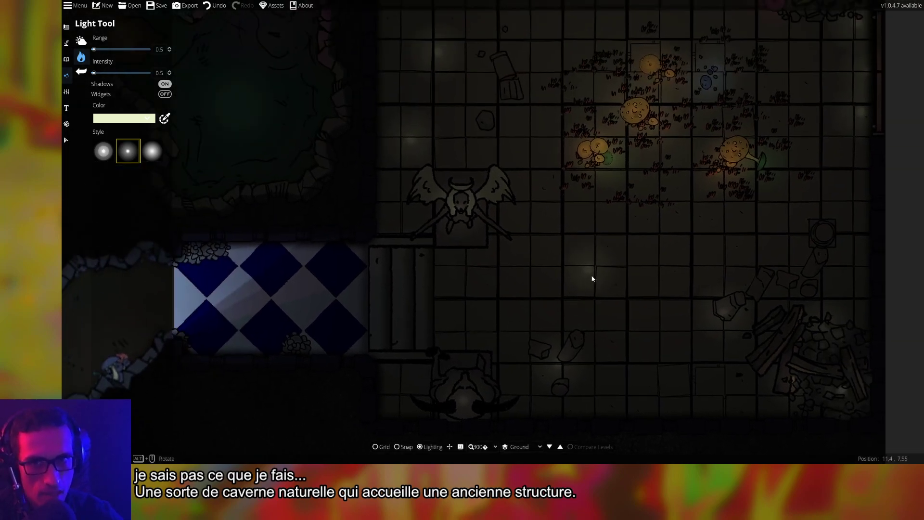
{"action": "scroll", "coordinate": [469, 200], "scroll_direction": "up", "scroll_amount": 5}
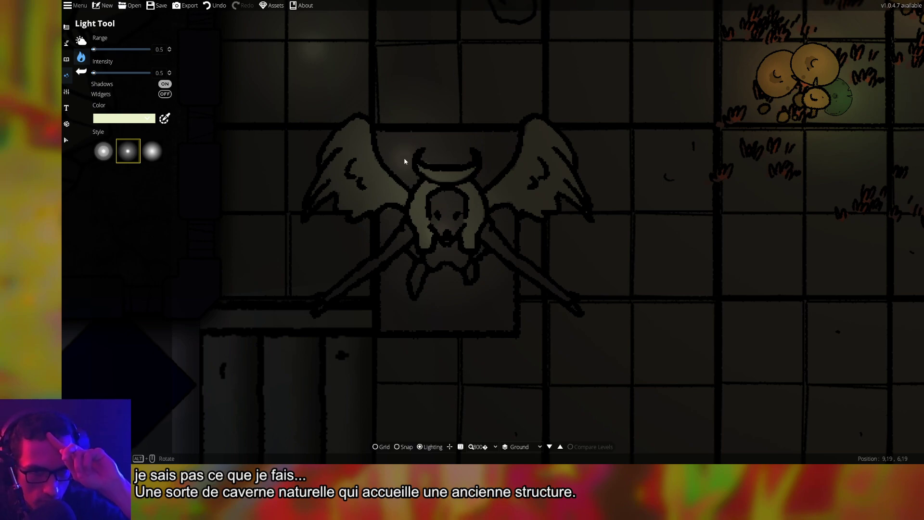
{"action": "scroll", "coordinate": [404, 162], "scroll_direction": "down", "scroll_amount": 5}
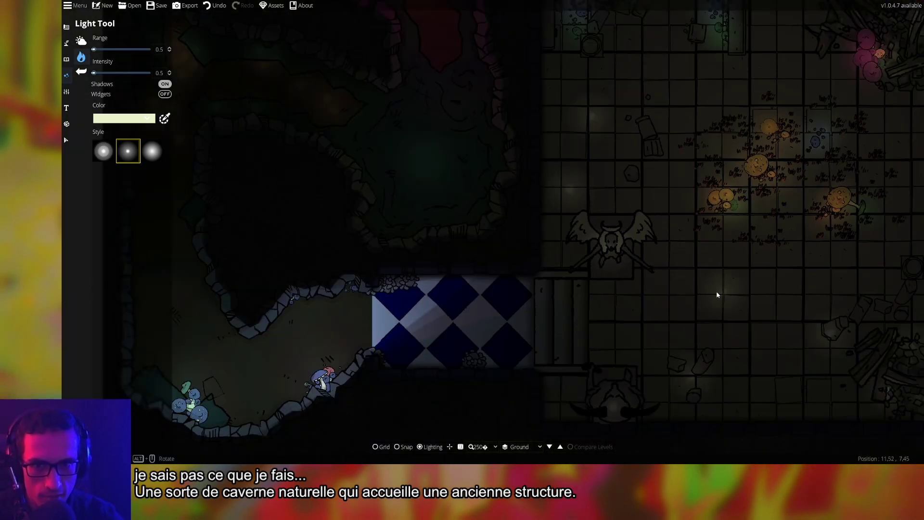
{"action": "left_click_drag", "start_coordinate": [717, 295], "coordinate": [639, 291]}
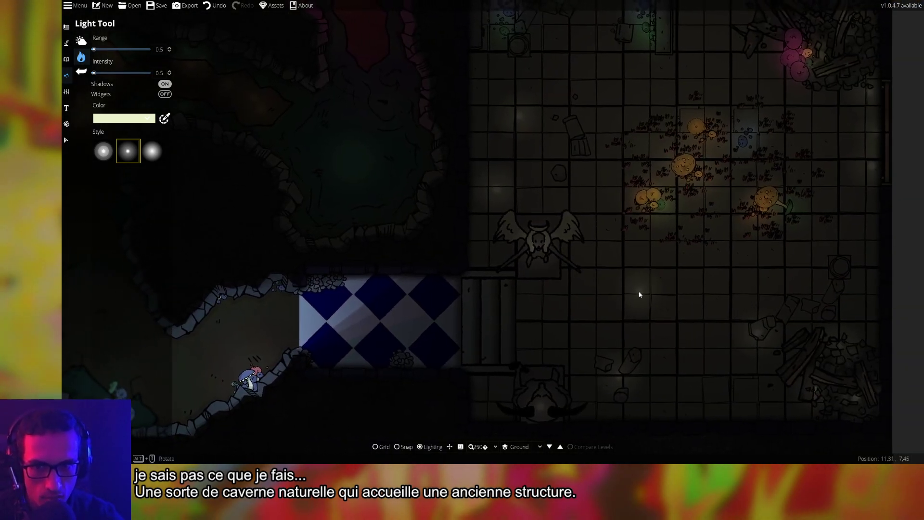
{"action": "left_click_drag", "start_coordinate": [707, 301], "coordinate": [581, 355]}
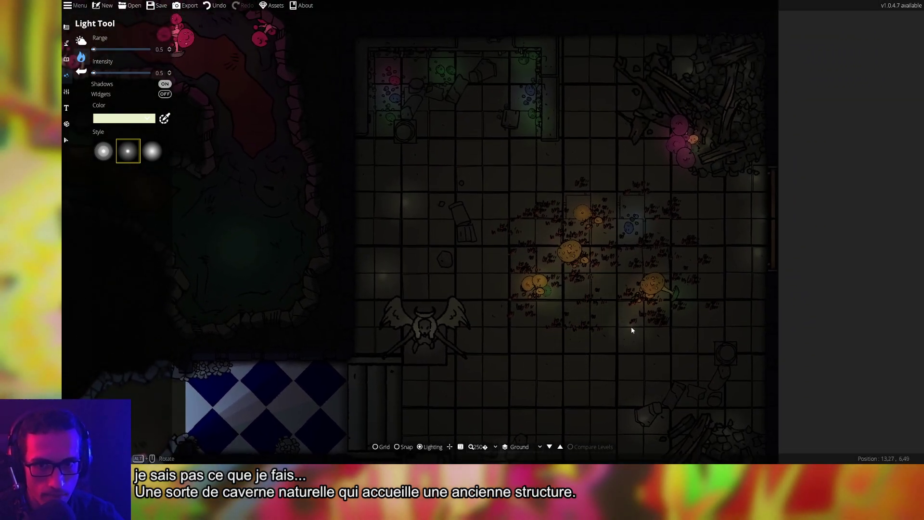
{"action": "left_click_drag", "start_coordinate": [555, 365], "coordinate": [630, 274]}
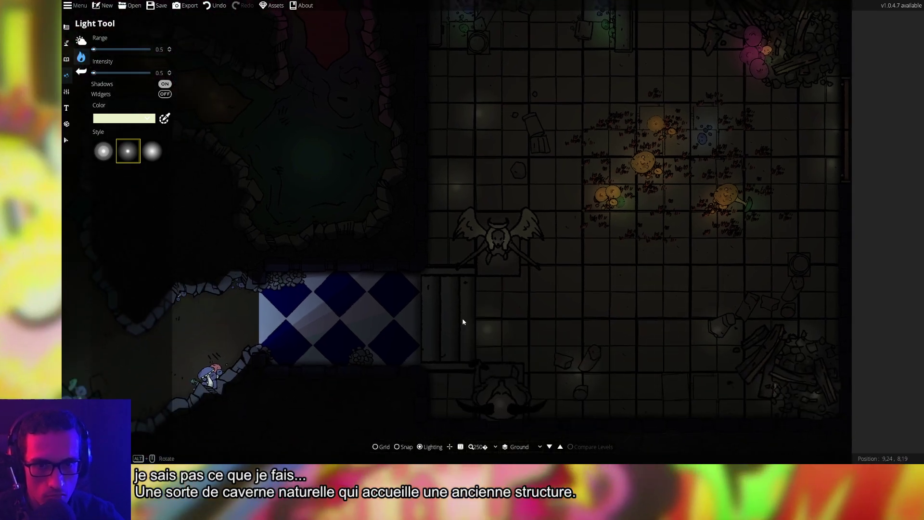
{"action": "left_click_drag", "start_coordinate": [496, 308], "coordinate": [632, 276]}
{"action": "left_click_drag", "start_coordinate": [718, 294], "coordinate": [521, 313]}
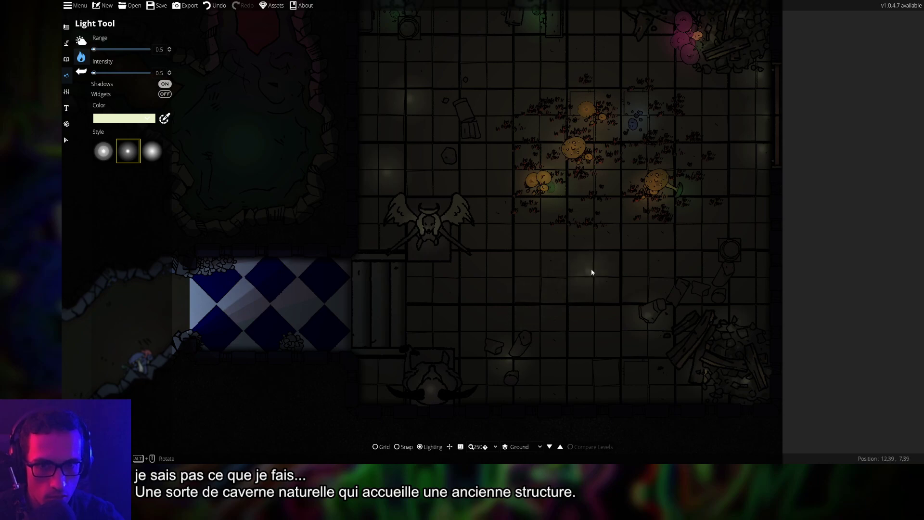
{"action": "left_click_drag", "start_coordinate": [576, 267], "coordinate": [612, 165]}
{"action": "scroll", "coordinate": [437, 319], "scroll_direction": "up", "scroll_amount": 5}
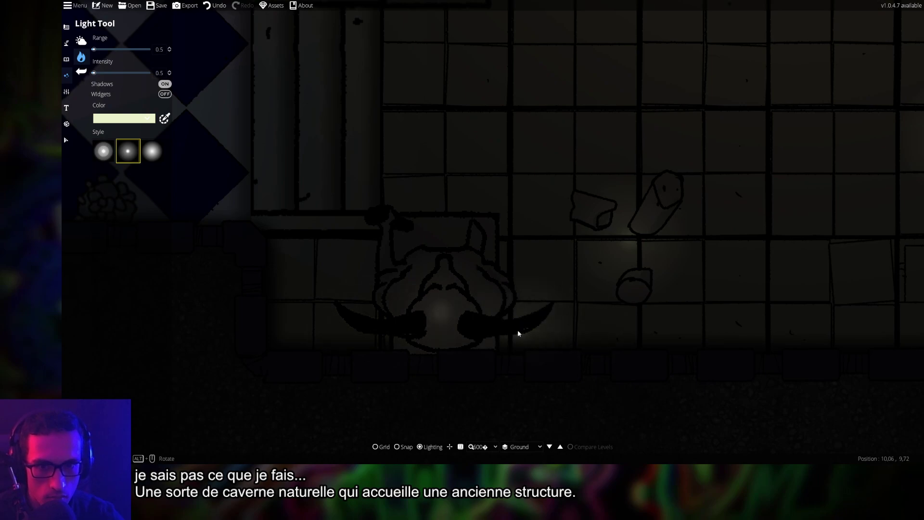
{"action": "left_click_drag", "start_coordinate": [551, 30], "coordinate": [689, 354]}
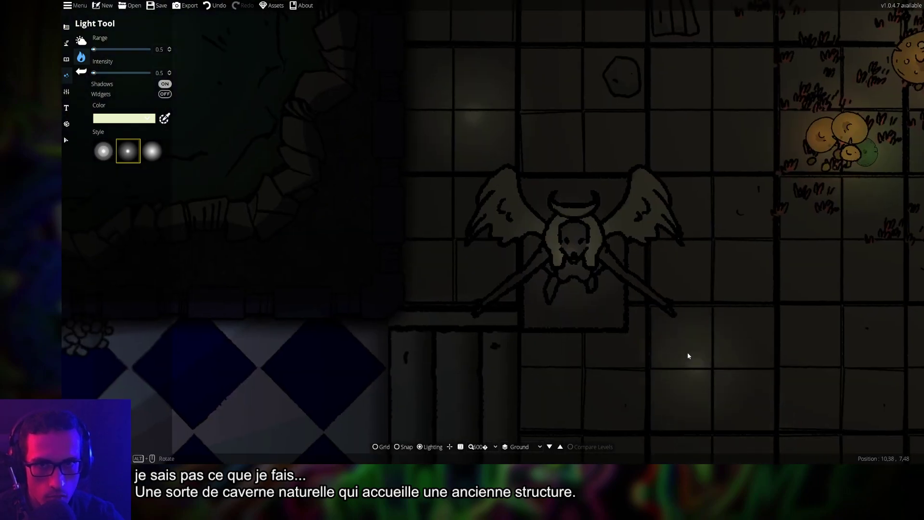
{"action": "scroll", "coordinate": [751, 316], "scroll_direction": "down", "scroll_amount": 5}
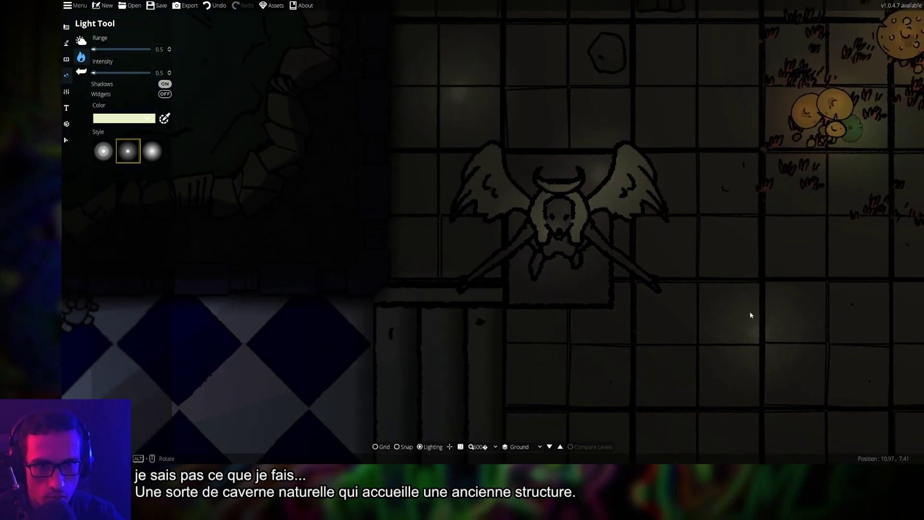
{"action": "left_click_drag", "start_coordinate": [751, 286], "coordinate": [732, 367]}
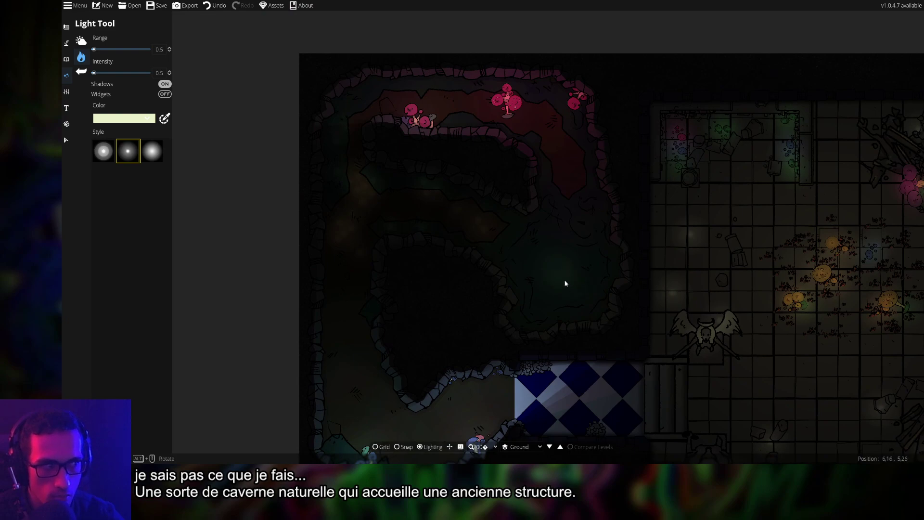
Examine the green cave chamber's lighting up close and compare it with the neighbouring passages and tiled hall
{"action": "left_click_drag", "start_coordinate": [609, 315], "coordinate": [612, 208]}
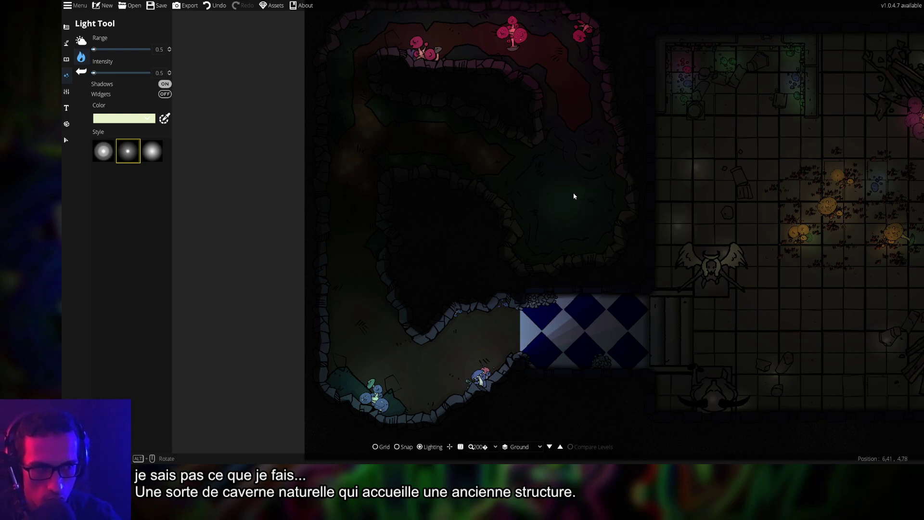
{"action": "left_click_drag", "start_coordinate": [575, 195], "coordinate": [501, 204]}
{"action": "left_click_drag", "start_coordinate": [467, 177], "coordinate": [480, 320]}
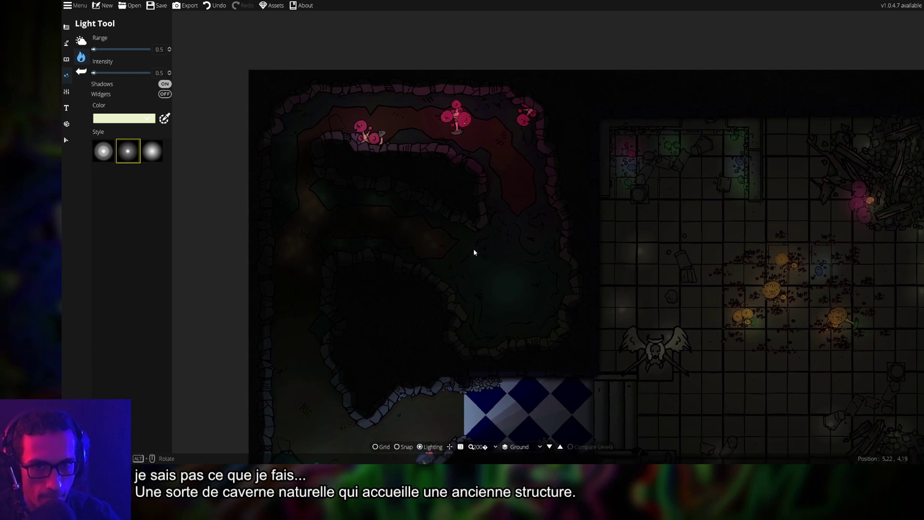
{"action": "scroll", "coordinate": [512, 253], "scroll_direction": "up", "scroll_amount": 4}
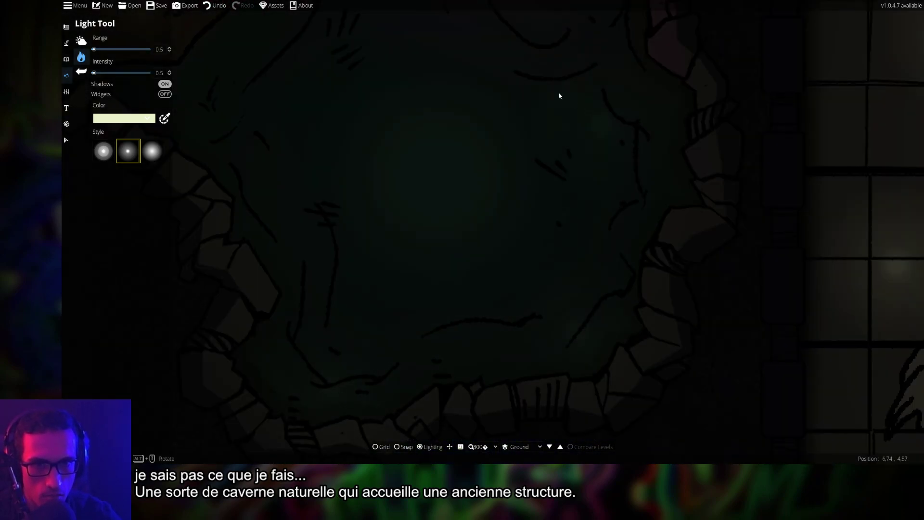
{"action": "left_click_drag", "start_coordinate": [558, 96], "coordinate": [633, 194]}
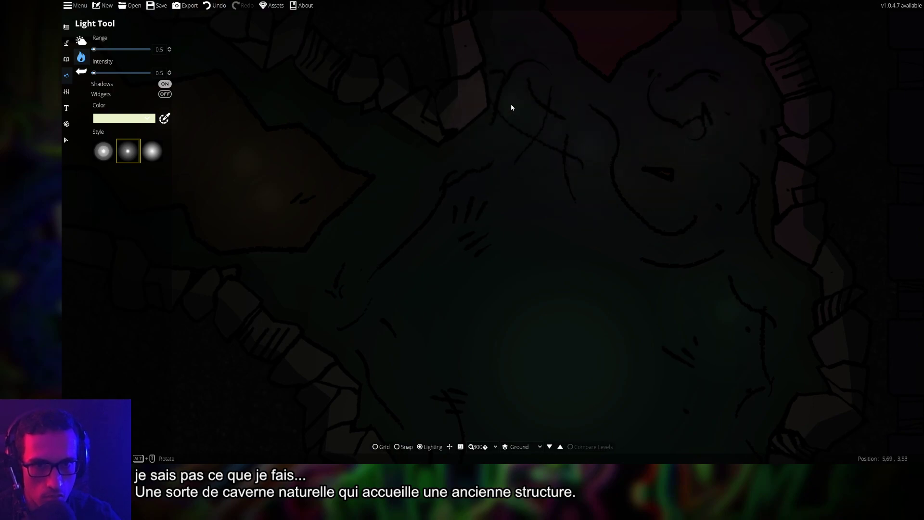
{"action": "scroll", "coordinate": [558, 279], "scroll_direction": "down", "scroll_amount": 4}
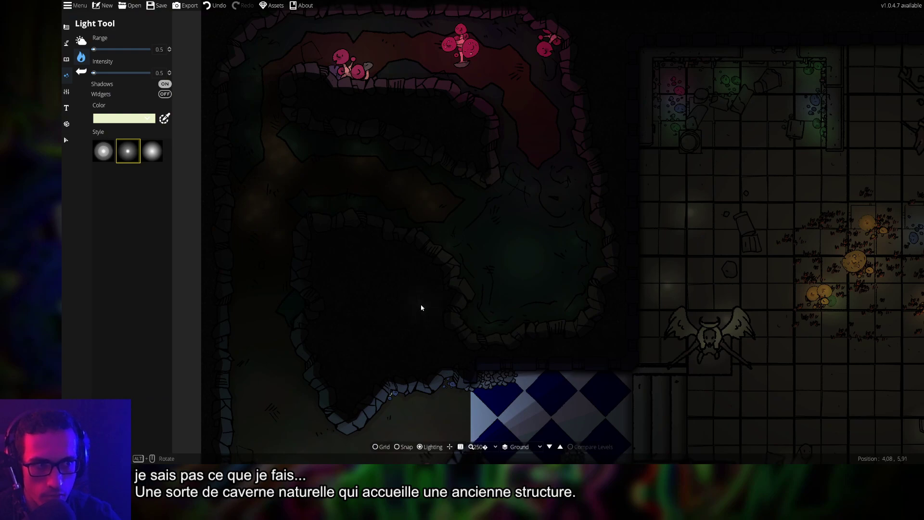
{"action": "left_click_drag", "start_coordinate": [421, 307], "coordinate": [175, 307]}
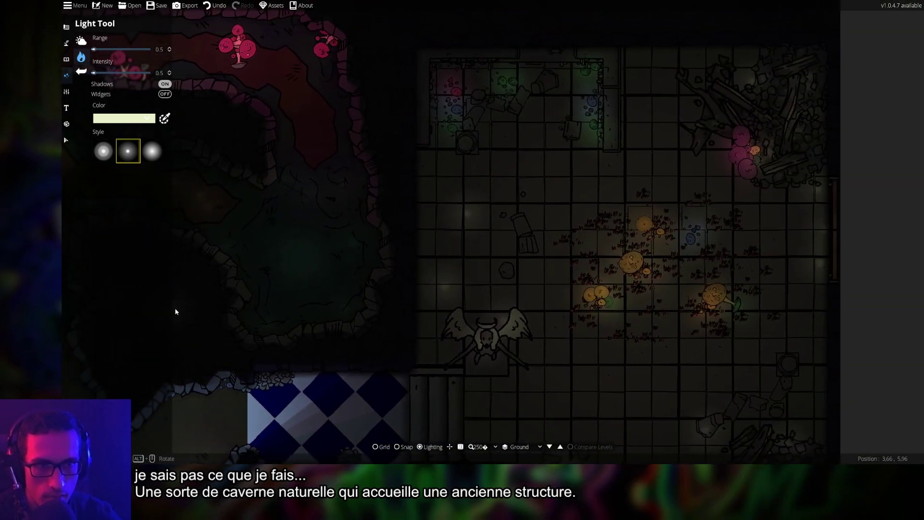
{"action": "left_click_drag", "start_coordinate": [355, 304], "coordinate": [388, 202]}
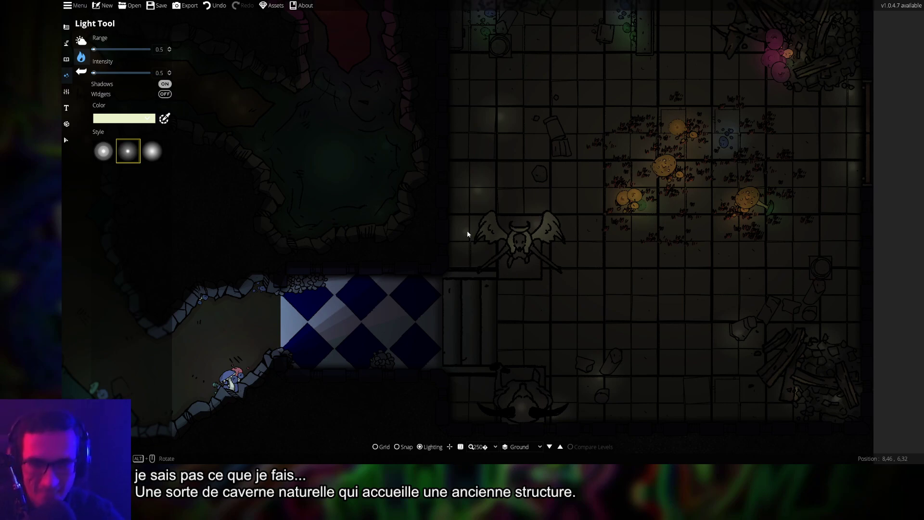
Save the dungeon map with its current lighting
{"action": "key", "text": "Left"}
{"action": "key", "text": "Up"}
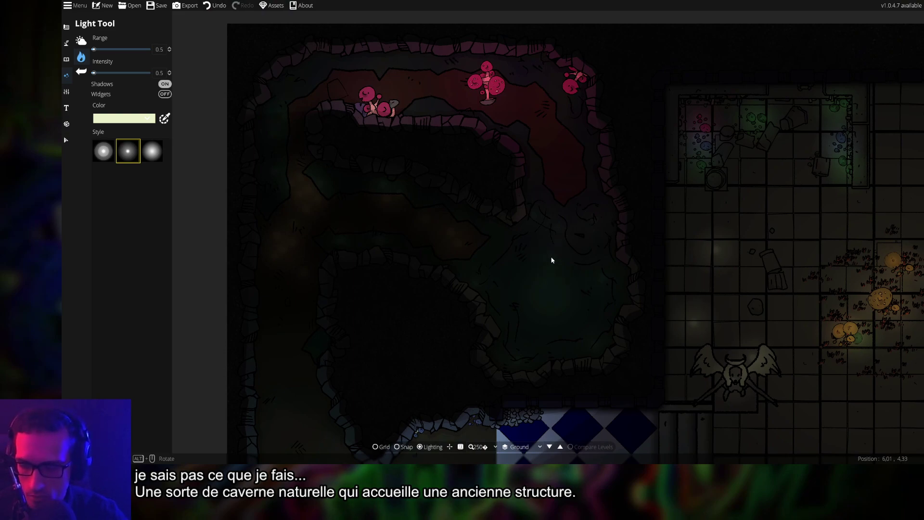
{"action": "key", "text": "ctrl+s"}
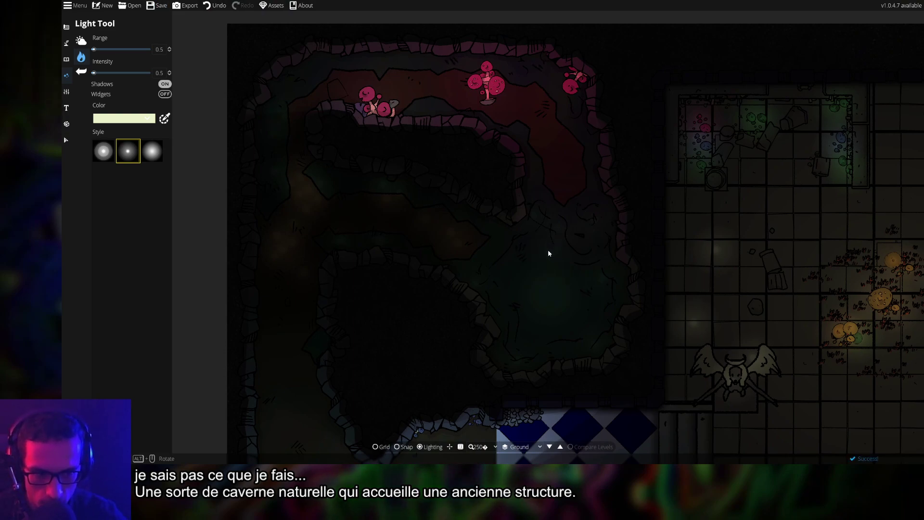
Inspect the tiled hall's lighting once more, covering the orange mushroom patch, broken columns, rubble piles and both statues
{"action": "key", "text": "Right"}
{"action": "key", "text": "Down"}
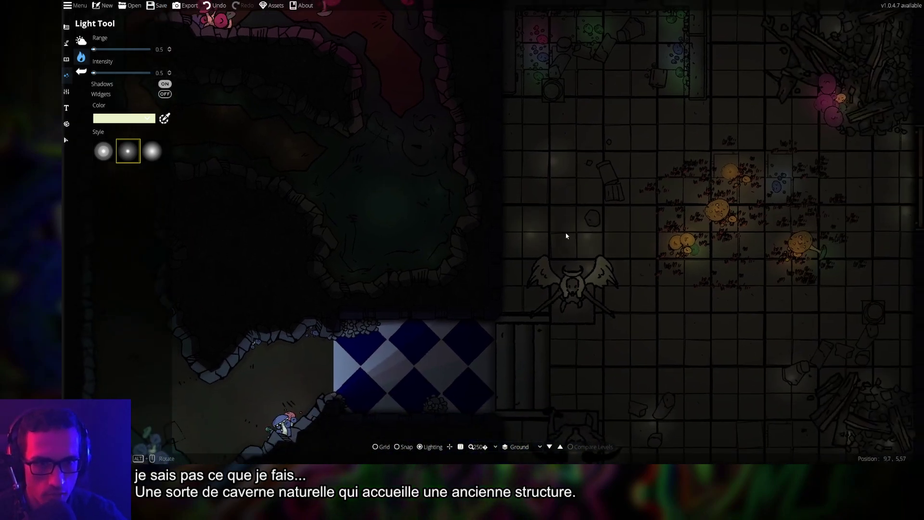
{"action": "key", "text": "Right"}
{"action": "key", "text": "Down"}
{"action": "key", "text": "Up"}
{"action": "key", "text": "Left"}
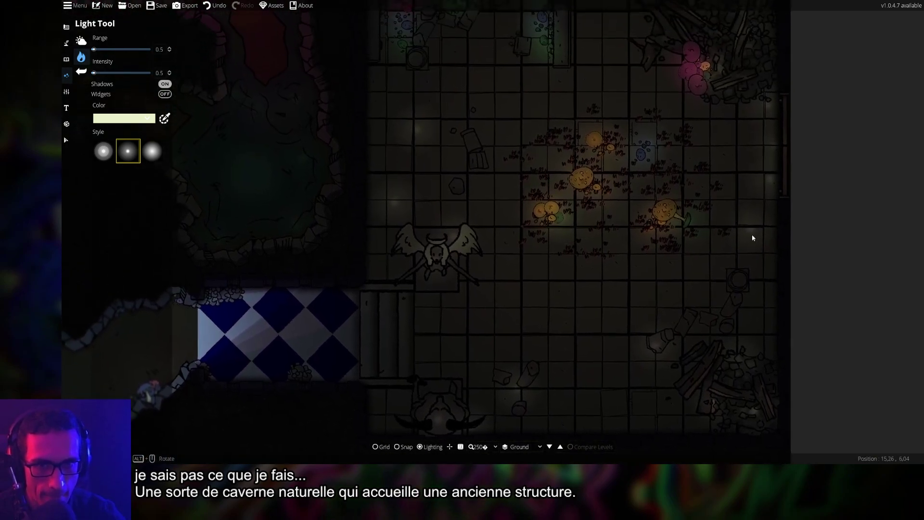
{"action": "left_click_drag", "start_coordinate": [438, 207], "coordinate": [654, 257]}
{"action": "left_click_drag", "start_coordinate": [634, 332], "coordinate": [626, 186]}
{"action": "key", "text": "Right"}
{"action": "key", "text": "Down"}
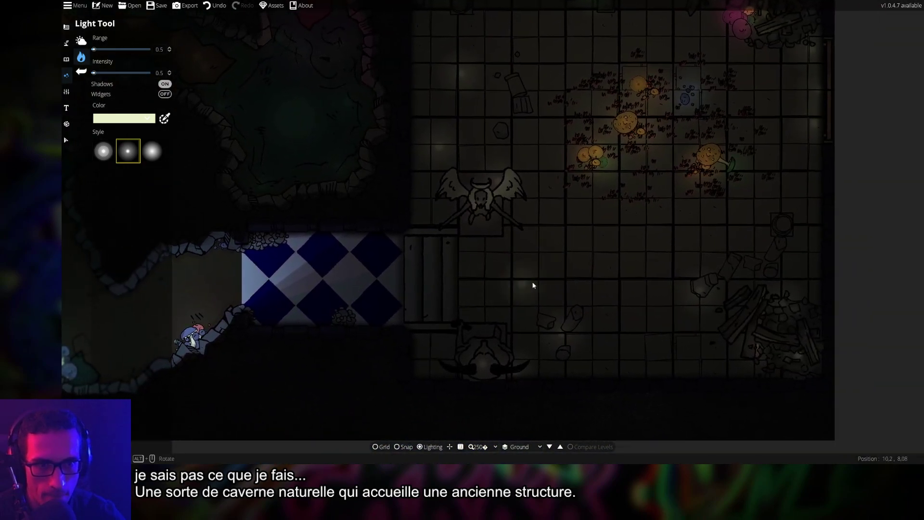
{"action": "left_click_drag", "start_coordinate": [674, 262], "coordinate": [678, 423]}
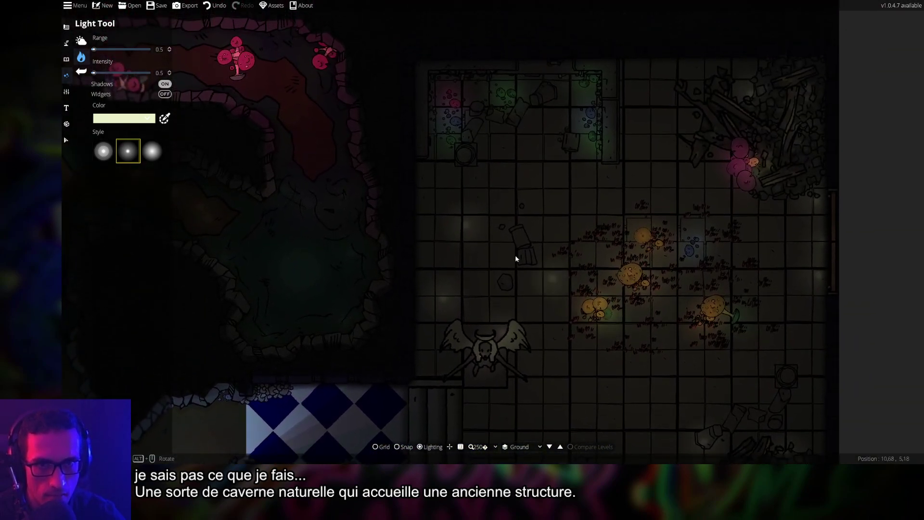
{"action": "left_click_drag", "start_coordinate": [516, 258], "coordinate": [406, 196]}
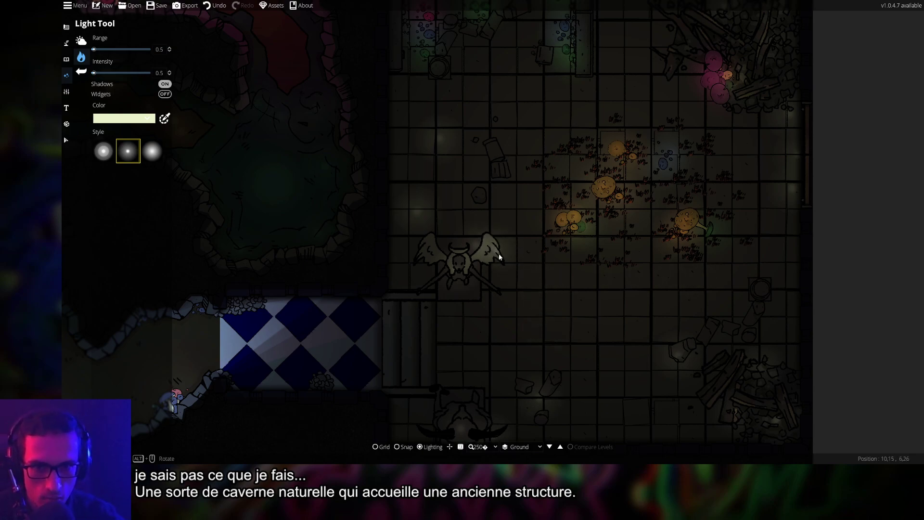
Review the tiled hall's lighting around the mushroom patch, rubble piles and statues, and save the map
{"action": "left_click_drag", "start_coordinate": [497, 254], "coordinate": [477, 199]}
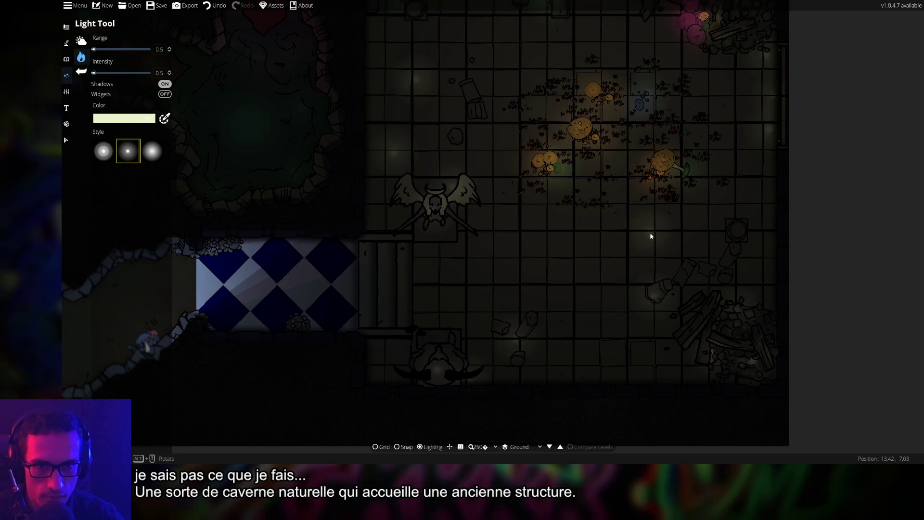
{"action": "key", "text": "Up"}
{"action": "key", "text": "Right"}
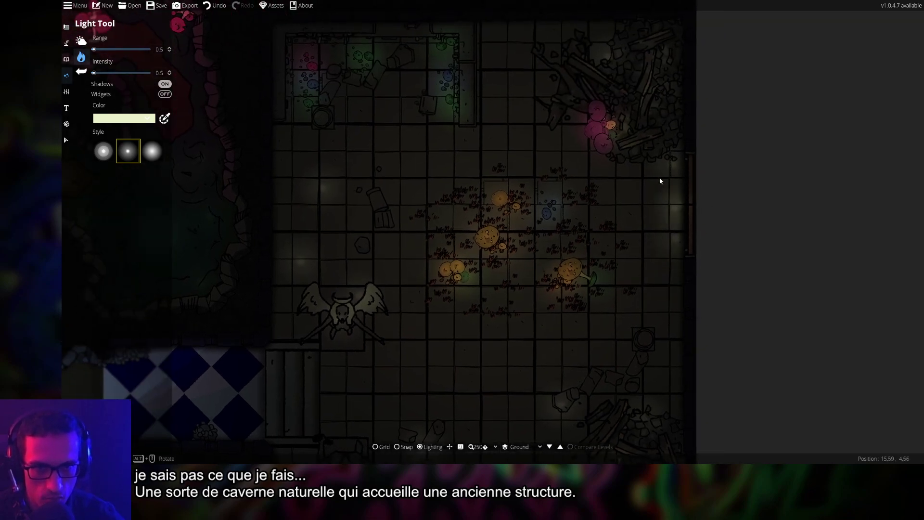
{"action": "key", "text": "Down"}
{"action": "key", "text": "Left"}
{"action": "key", "text": "Down"}
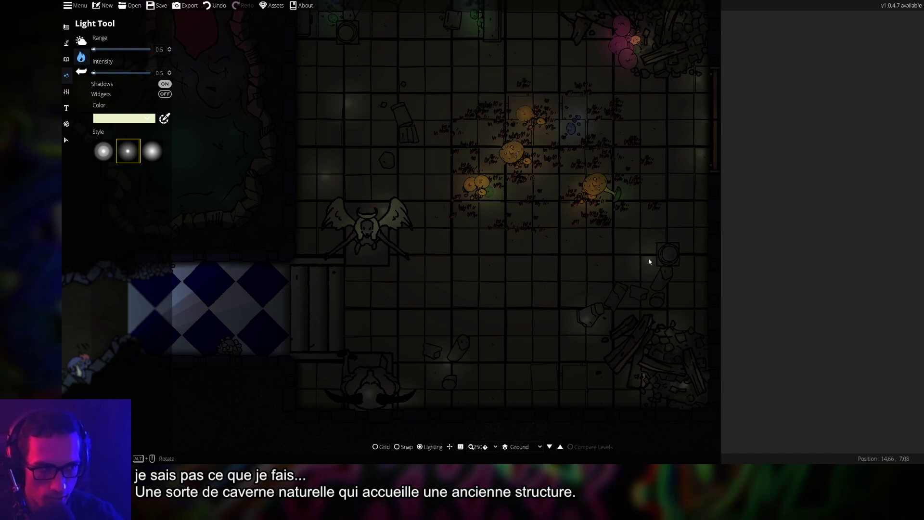
{"action": "key", "text": "Right"}
{"action": "key", "text": "Down"}
{"action": "key", "text": "Left"}
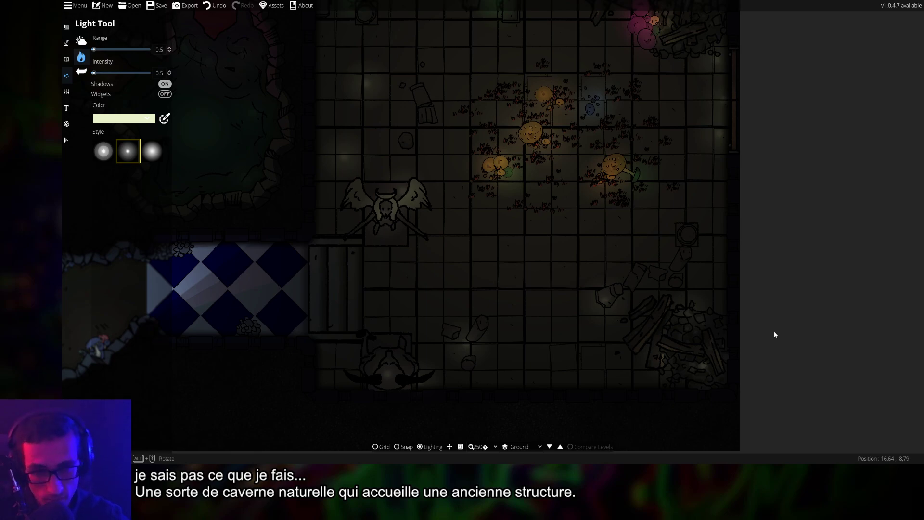
{"action": "key", "text": "ctrl+s"}
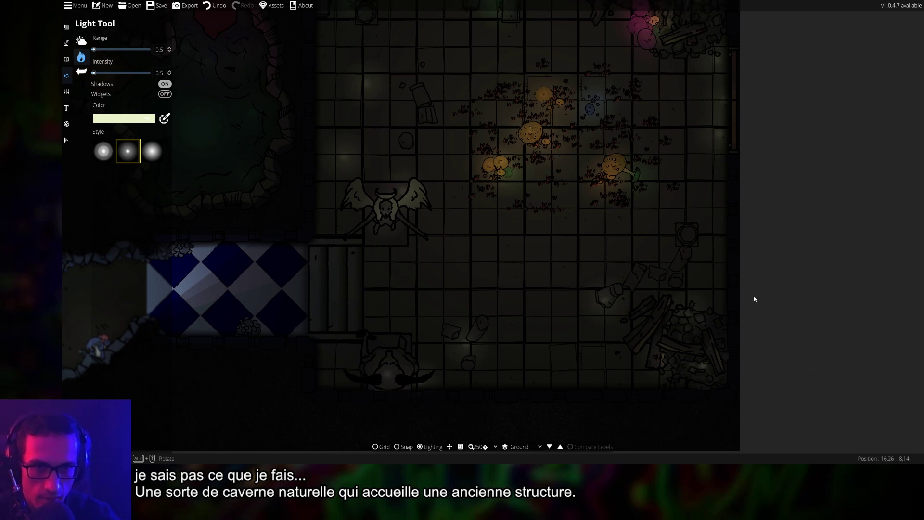
Recheck the hall's lighting from the glowing mushroom alcove down to the horned statue, and save the map again
{"action": "key", "text": "Up"}
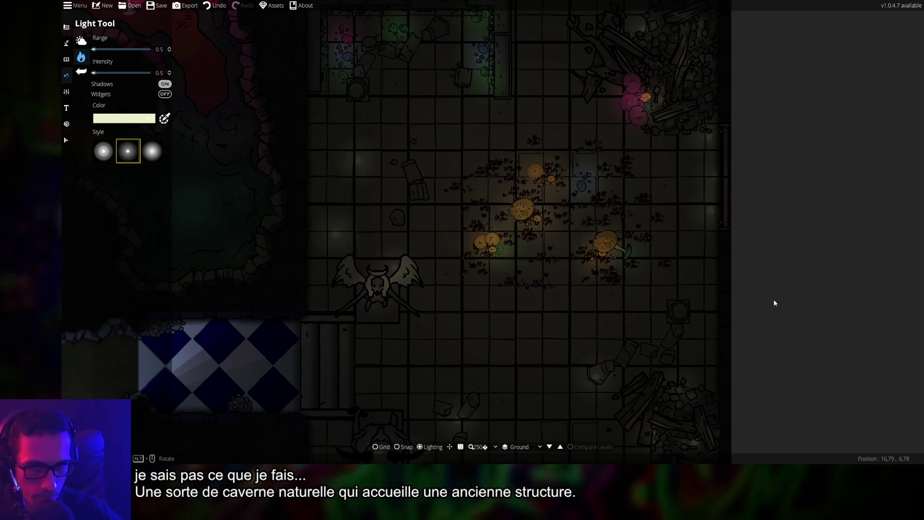
{"action": "left_click_drag", "start_coordinate": [551, 103], "coordinate": [570, 197]}
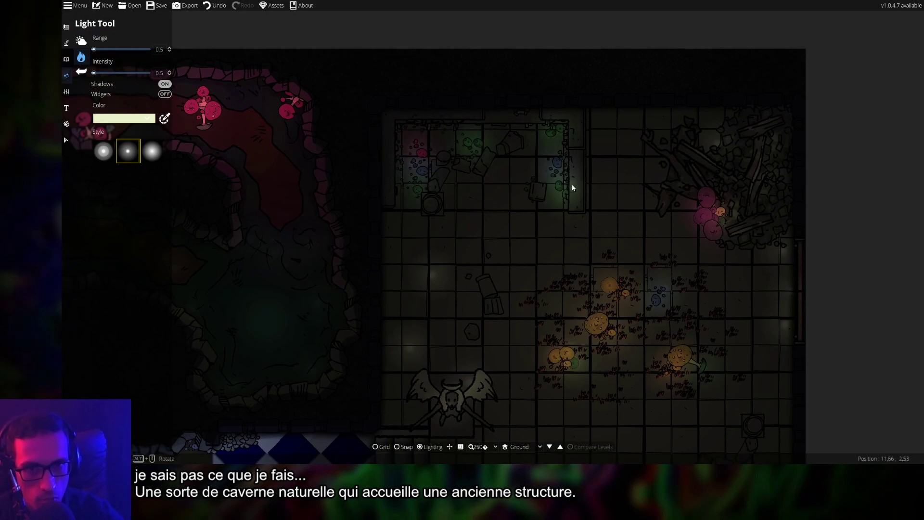
{"action": "key", "text": "s"}
{"action": "key", "text": "d"}
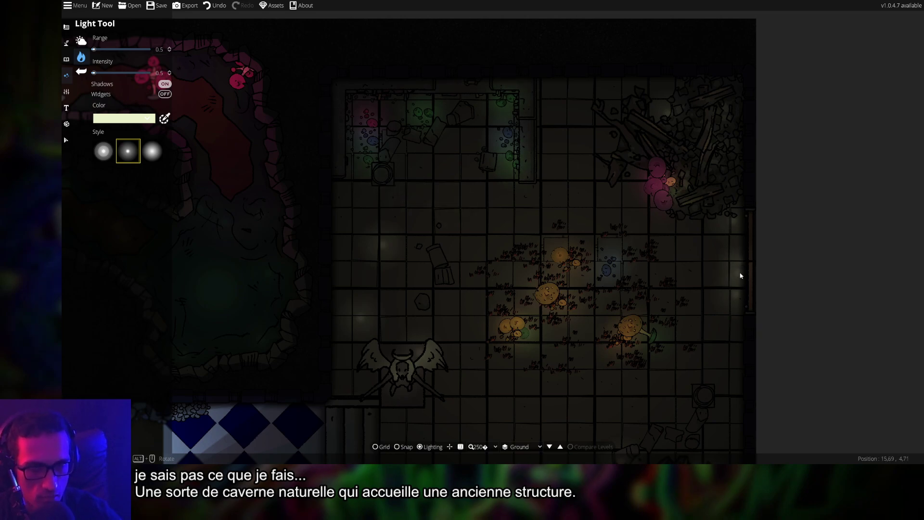
{"action": "key", "text": "s"}
{"action": "key", "text": "d"}
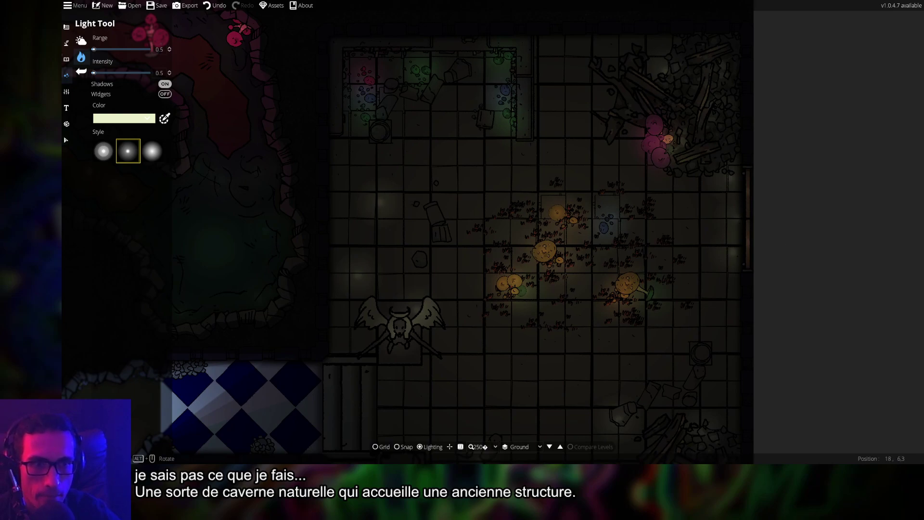
{"action": "left_click_drag", "start_coordinate": [915, 350], "coordinate": [903, 245]}
{"action": "key", "text": "Left"}
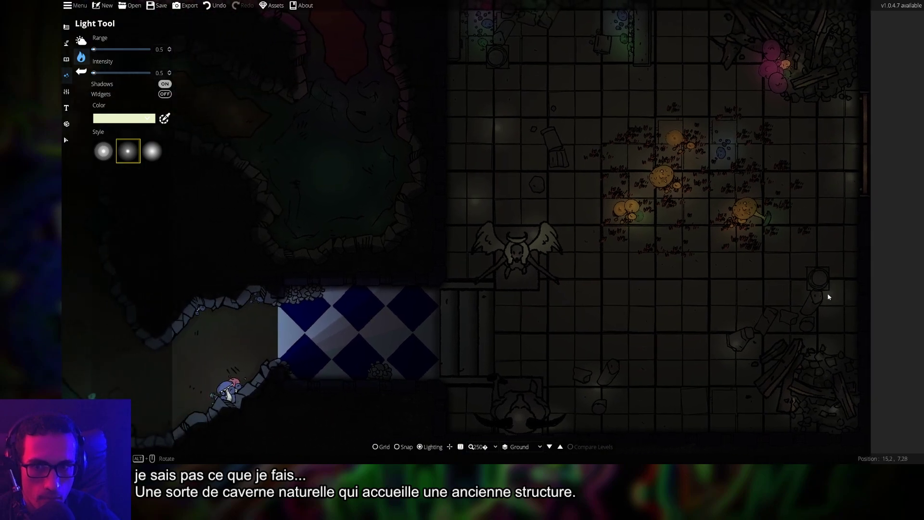
{"action": "key", "text": "Up"}
{"action": "key", "text": "Right"}
{"action": "key", "text": "Down"}
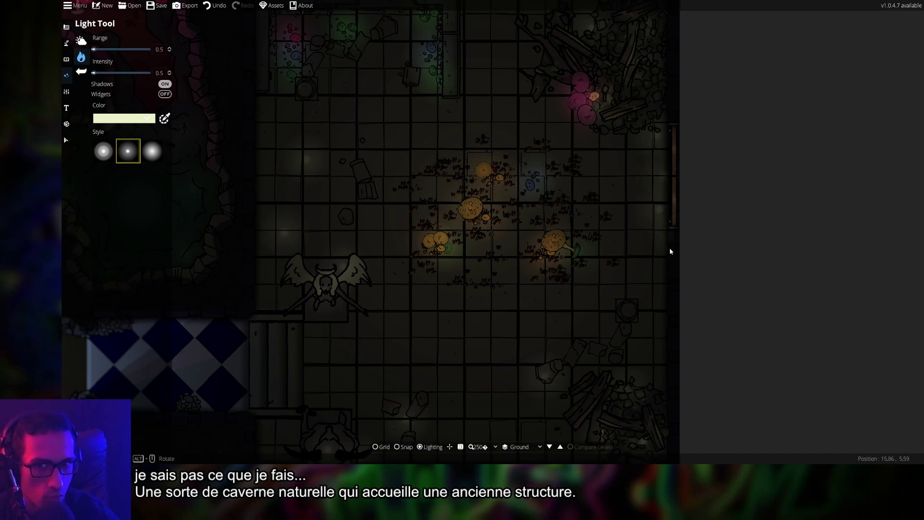
{"action": "left_click_drag", "start_coordinate": [692, 275], "coordinate": [731, 243]}
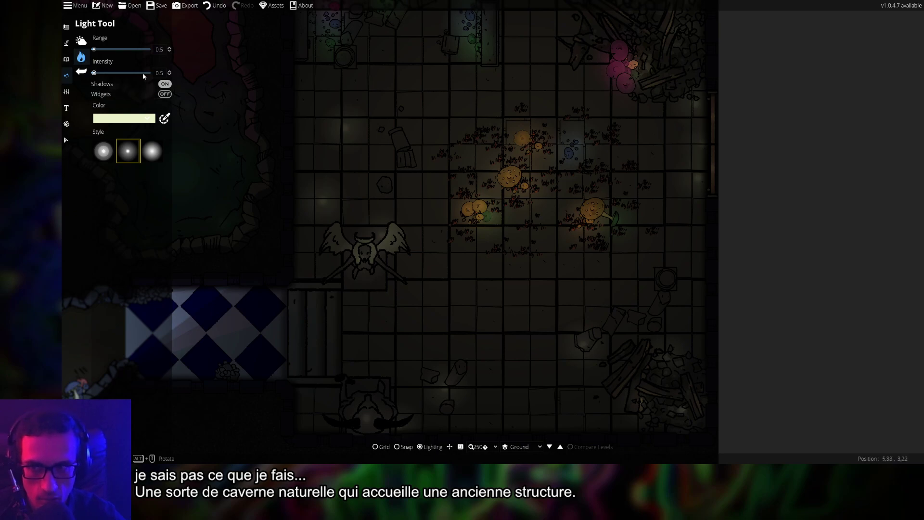
{"action": "key", "text": "ctrl+s"}
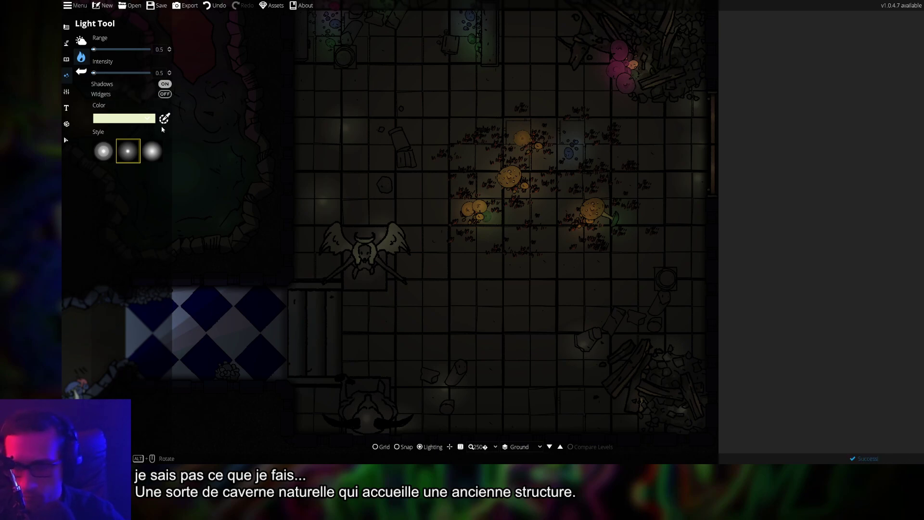
Find mushroom objects in the library and choose the spotted round cap for the dark western cave passage
{"action": "scroll", "coordinate": [501, 221], "scroll_direction": "down", "scroll_amount": 5}
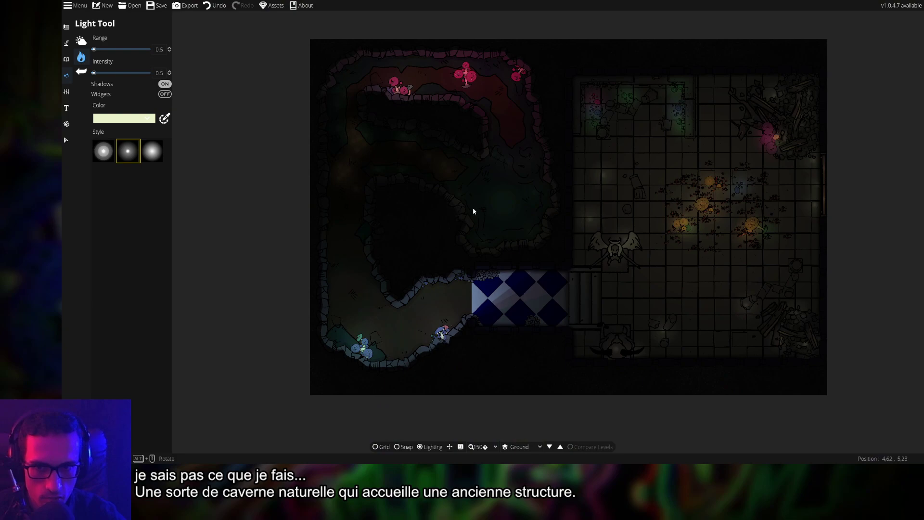
{"action": "left_click_drag", "start_coordinate": [473, 211], "coordinate": [587, 266]}
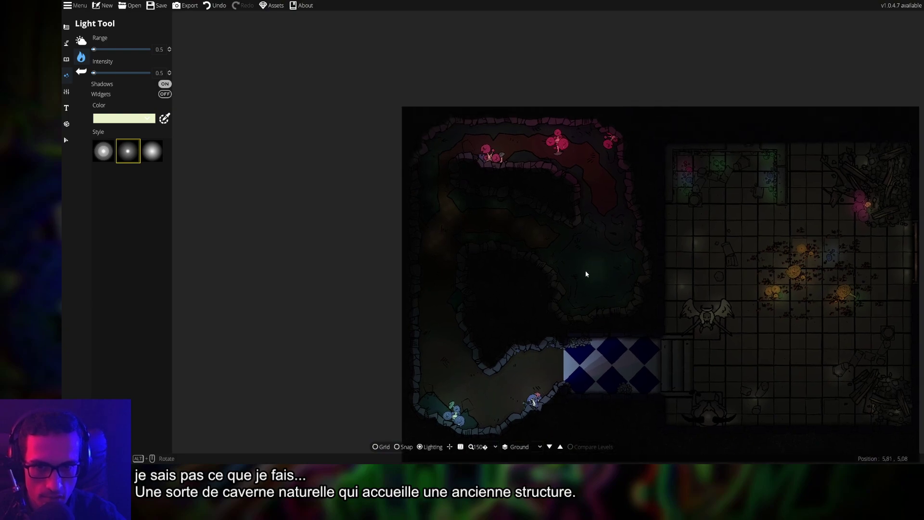
{"action": "scroll", "coordinate": [450, 308], "scroll_direction": "up", "scroll_amount": 8}
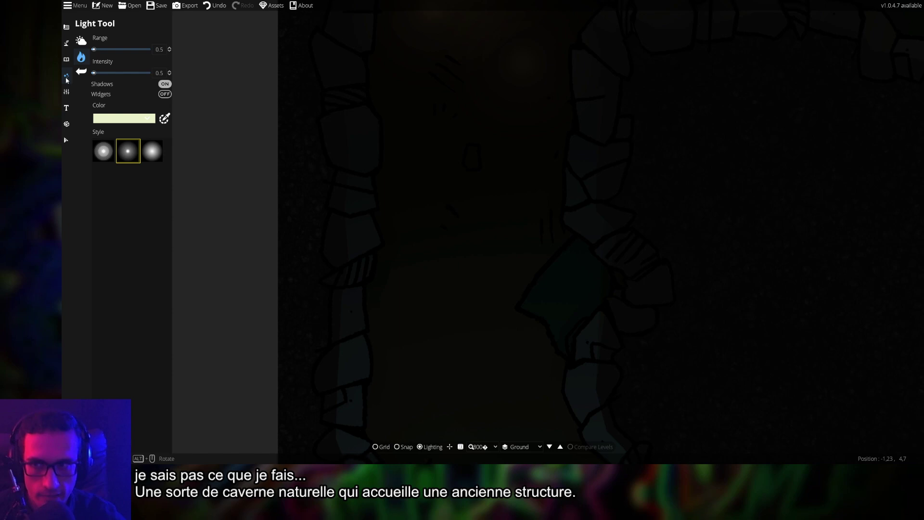
{"action": "left_click", "coordinate": [66, 59]}
{"action": "left_click", "coordinate": [97, 39]}
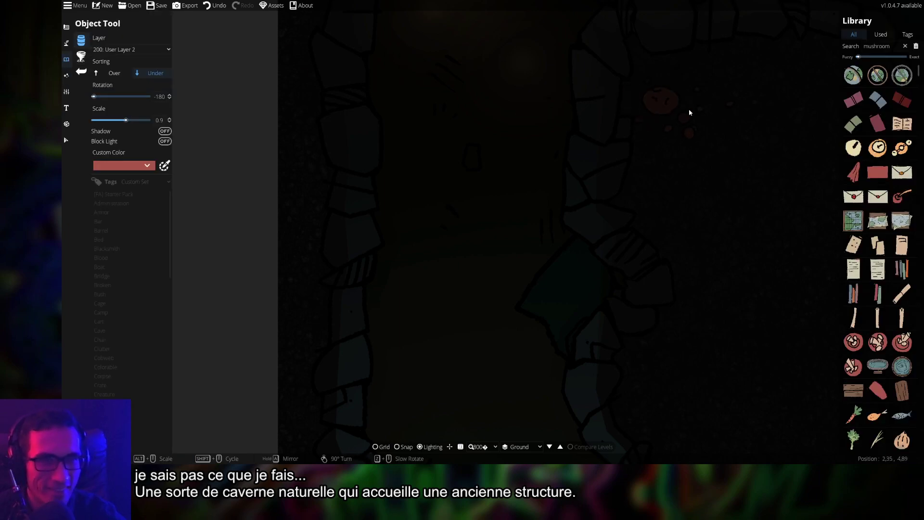
{"action": "left_click", "coordinate": [866, 46]}
{"action": "key", "text": "Return"}
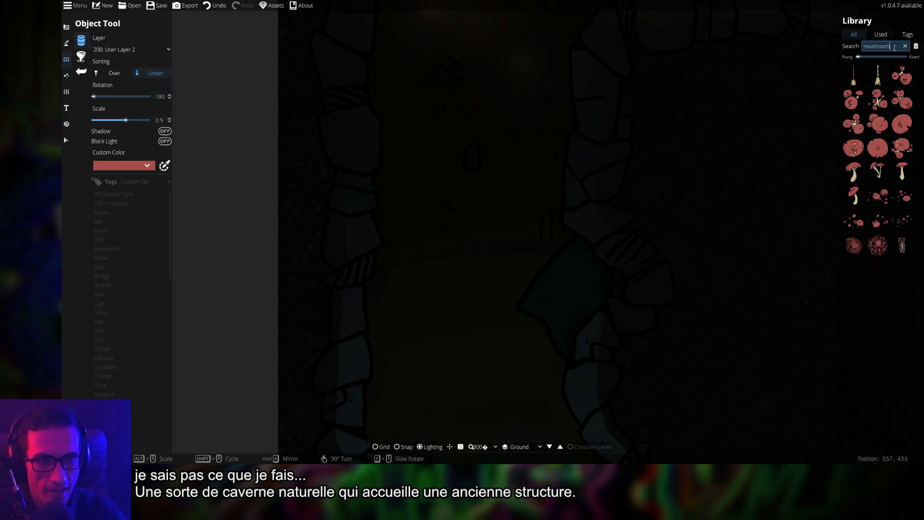
{"action": "left_click", "coordinate": [895, 129]}
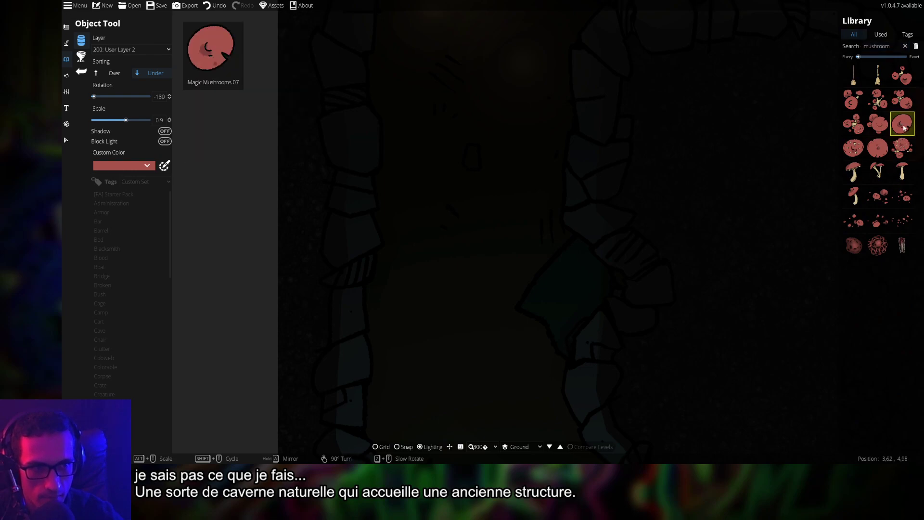
{"action": "left_click", "coordinate": [853, 148]}
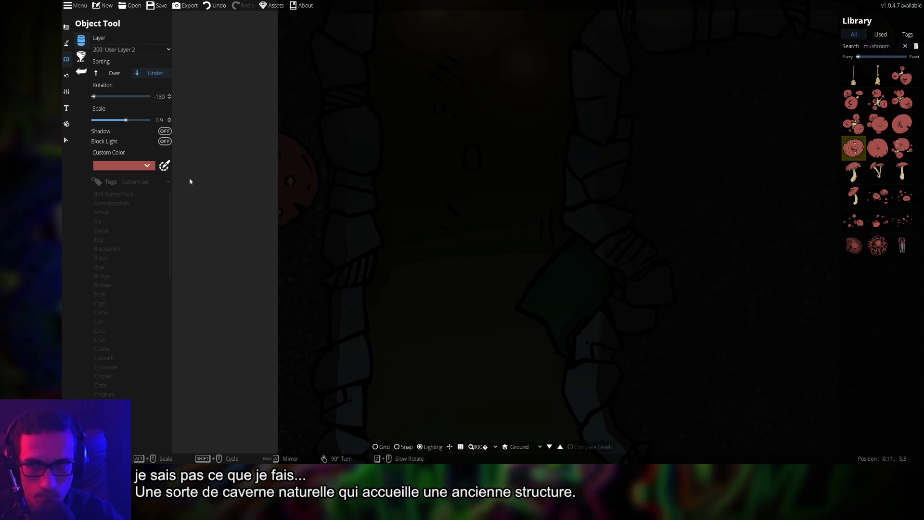
Set the mushroom's custom color to medium green
{"action": "left_click", "coordinate": [140, 165]}
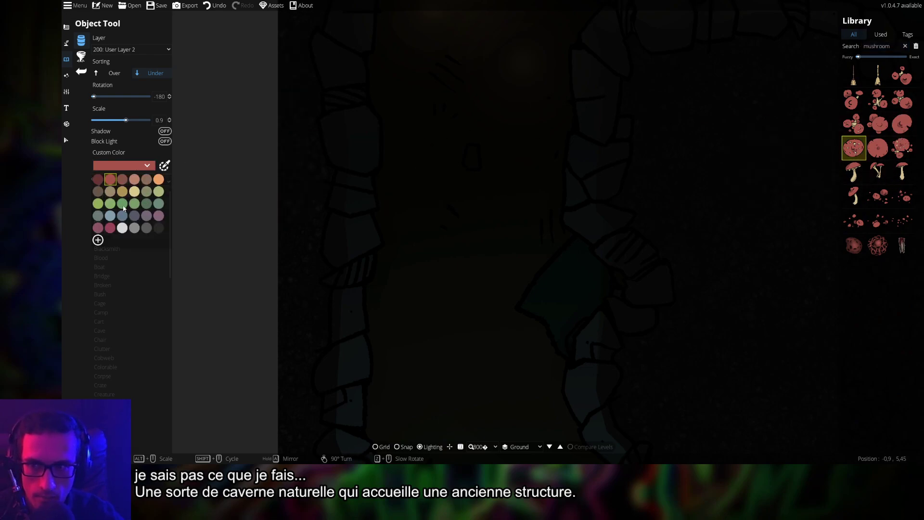
{"action": "left_click", "coordinate": [135, 193]}
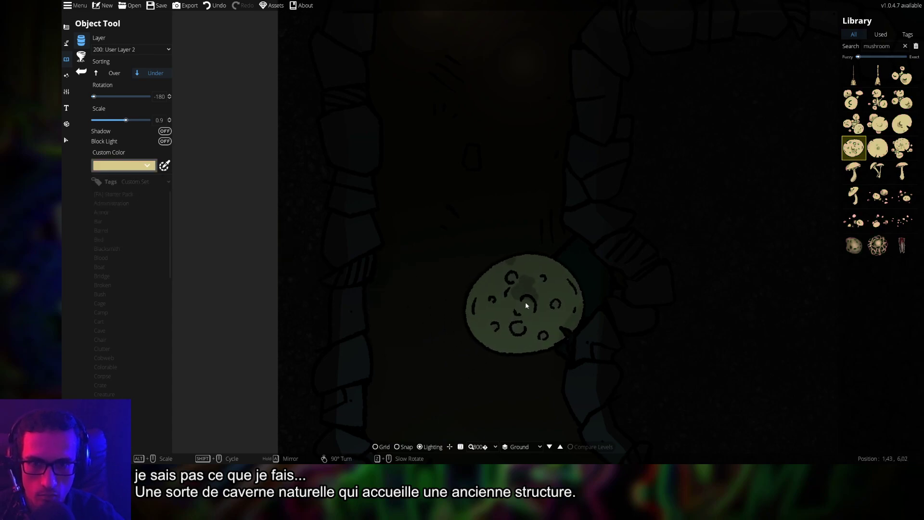
{"action": "left_click", "coordinate": [132, 165]}
{"action": "left_click", "coordinate": [126, 166]}
{"action": "left_click", "coordinate": [126, 165]}
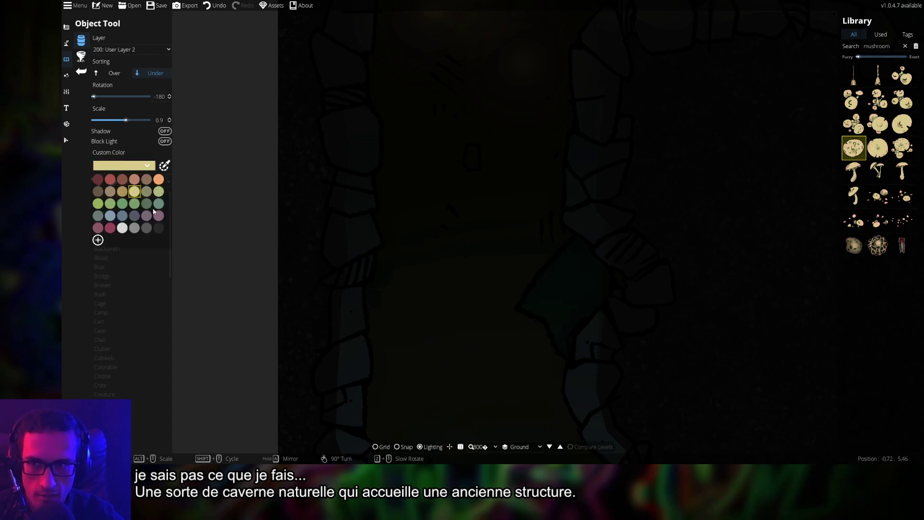
{"action": "left_click", "coordinate": [119, 204]}
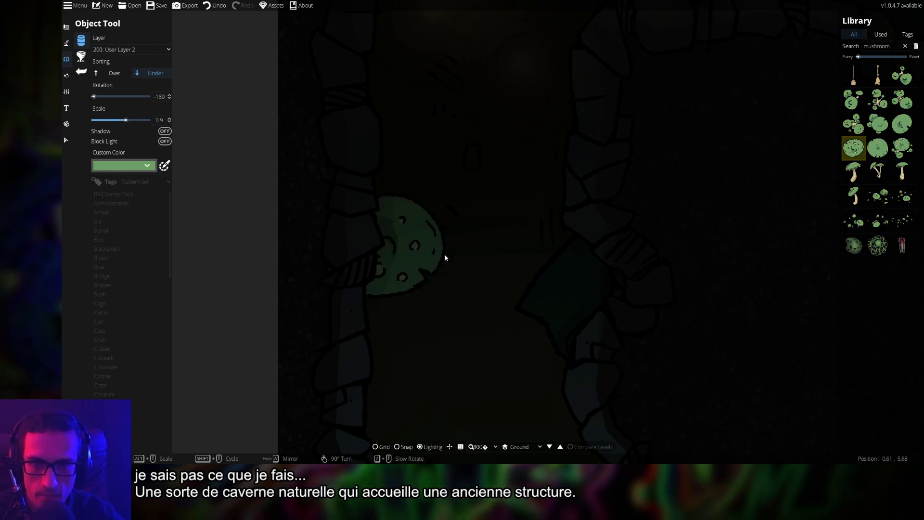
Place the green mushroom at rotation -105 and scale 0.5 against the passage's inner wall, on the dark green ground patch
{"action": "scroll", "coordinate": [529, 277], "scroll_direction": "up", "scroll_amount": 1}
{"action": "scroll", "coordinate": [567, 291], "scroll_direction": "up", "scroll_amount": 1}
{"action": "scroll", "coordinate": [567, 290], "scroll_direction": "down", "scroll_amount": 4, "text": "alt"}
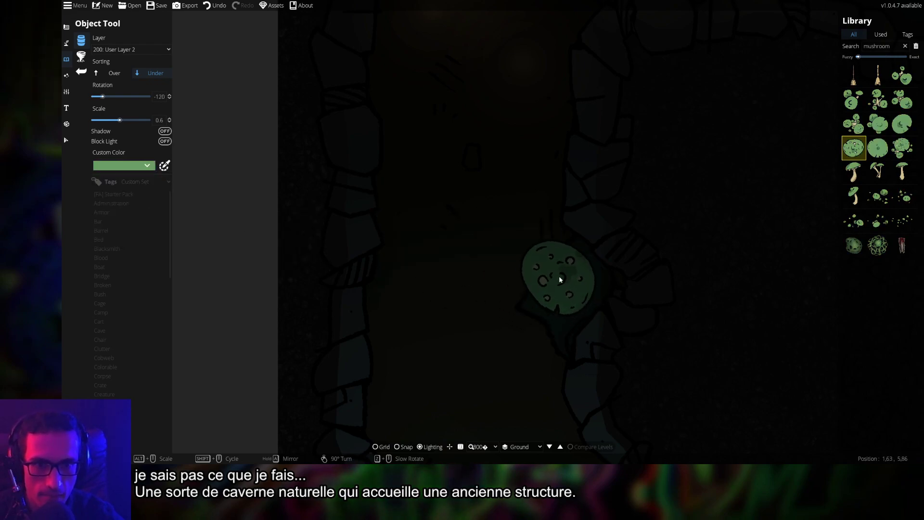
{"action": "scroll", "coordinate": [572, 278], "scroll_direction": "down", "scroll_amount": 2}
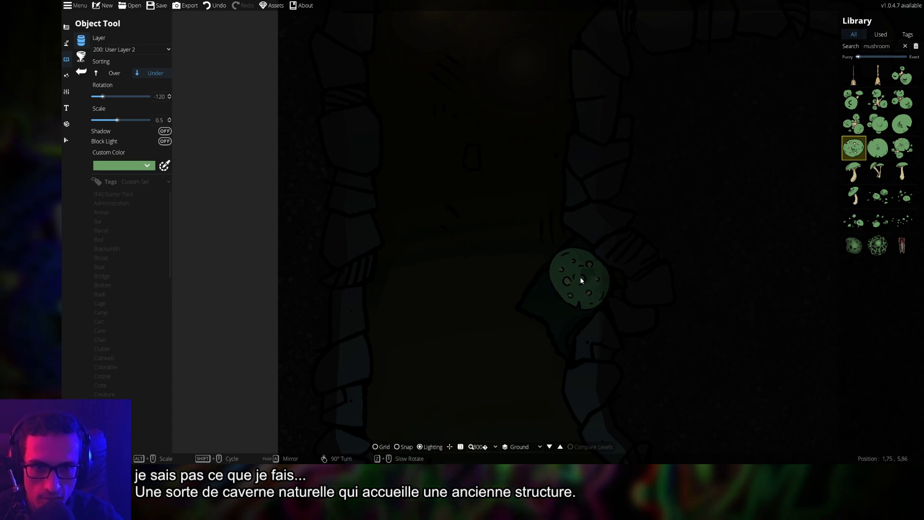
{"action": "scroll", "coordinate": [582, 280], "scroll_direction": "up", "scroll_amount": 3}
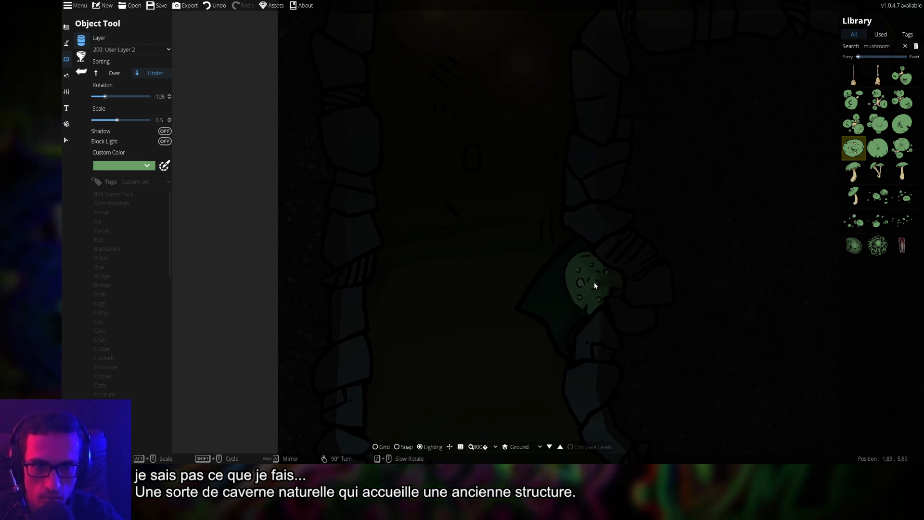
{"action": "left_click", "coordinate": [594, 279]}
Light the new mushroom with a bright green glow of range 0.5 and intensity 0.5
{"action": "left_click", "coordinate": [66, 76]}
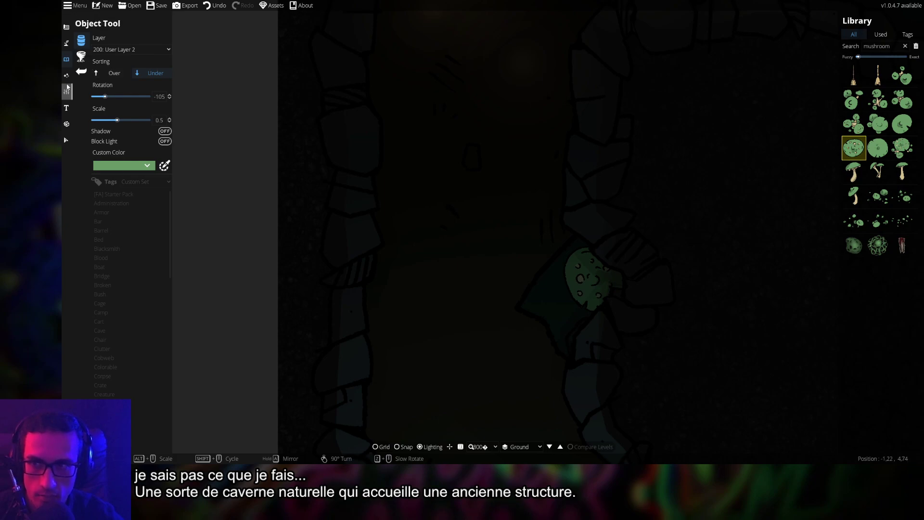
{"action": "left_click", "coordinate": [107, 58]}
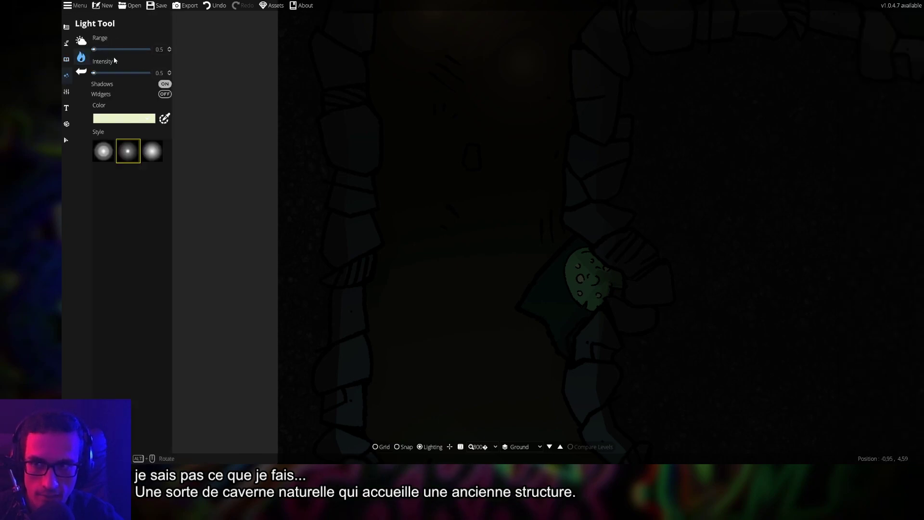
{"action": "left_click", "coordinate": [124, 118]}
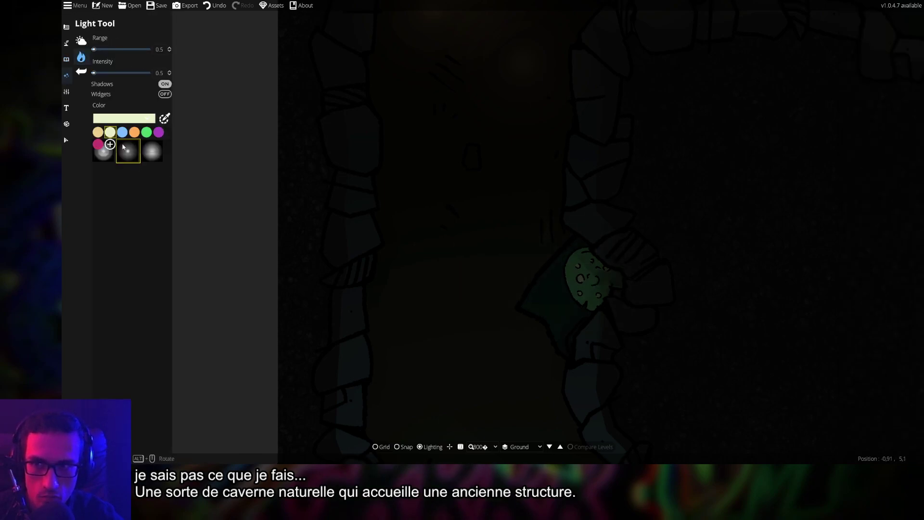
{"action": "left_click", "coordinate": [146, 133]}
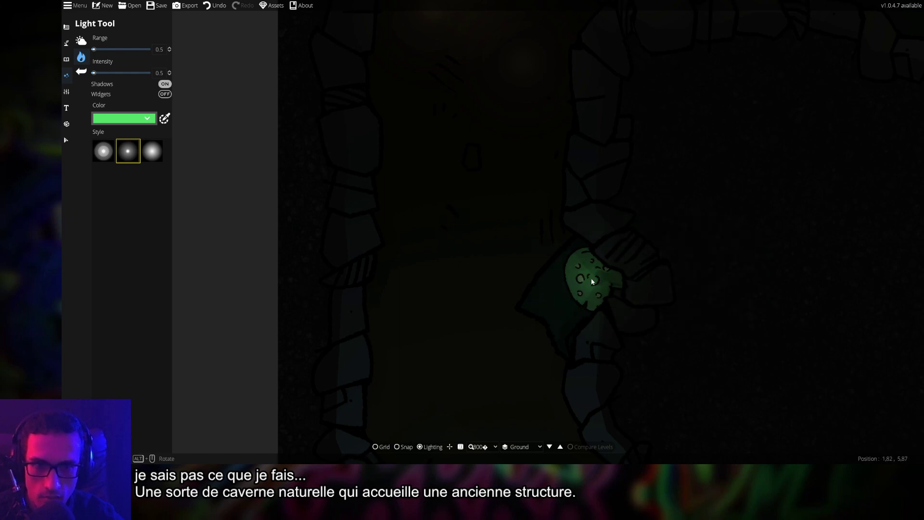
{"action": "left_click_drag", "start_coordinate": [588, 278], "coordinate": [578, 265]}
{"action": "left_click_drag", "start_coordinate": [593, 305], "coordinate": [570, 279]}
Inspect the new mushroom's green glow and compare it with the blue mushroom clusters in the lower cave passage
{"action": "scroll", "coordinate": [645, 291], "scroll_direction": "down", "scroll_amount": 5}
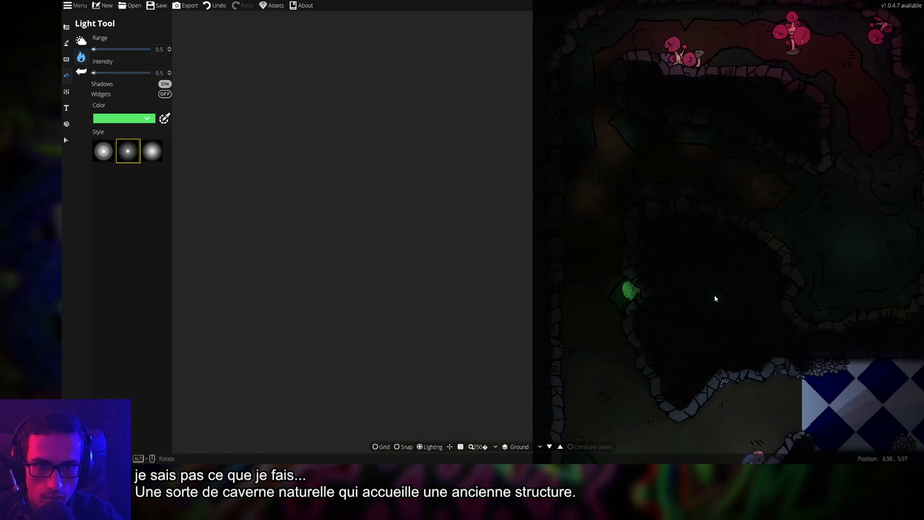
{"action": "left_click_drag", "start_coordinate": [580, 234], "coordinate": [718, 315]}
{"action": "scroll", "coordinate": [673, 293], "scroll_direction": "up", "scroll_amount": 5}
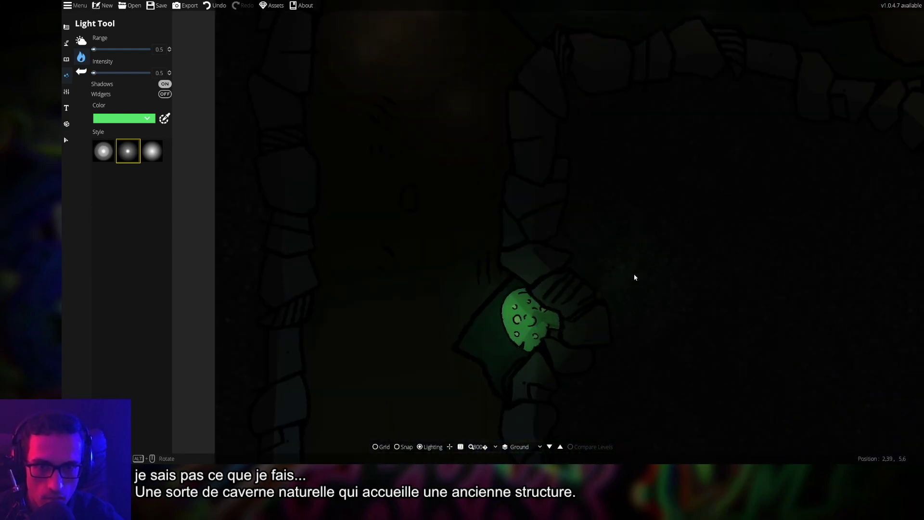
{"action": "left_click_drag", "start_coordinate": [809, 347], "coordinate": [717, 233]}
{"action": "key", "text": "Down"}
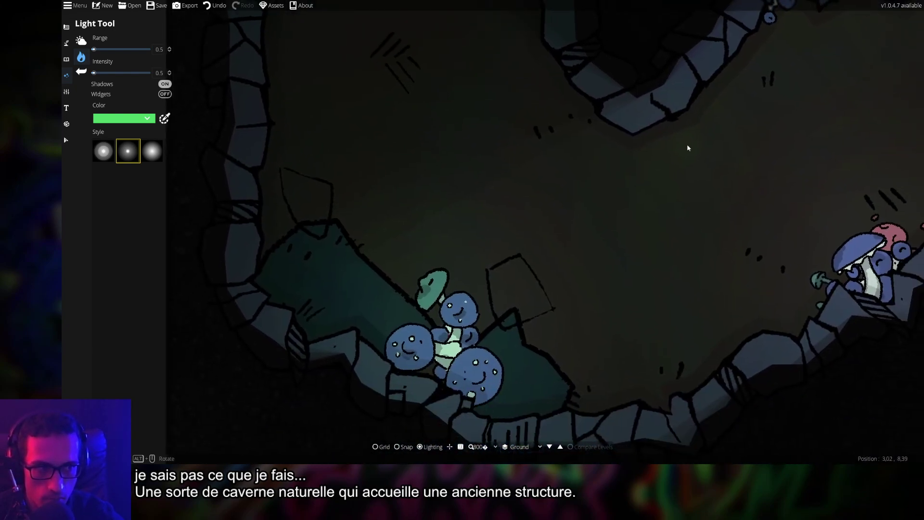
{"action": "left_click_drag", "start_coordinate": [687, 147], "coordinate": [330, 204]}
{"action": "scroll", "coordinate": [589, 247], "scroll_direction": "down", "scroll_amount": 3}
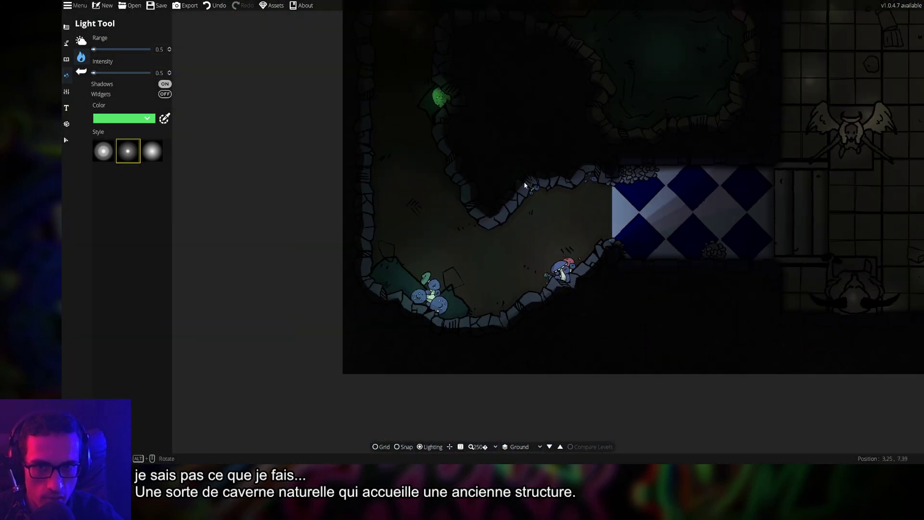
Set the light color to pale yellow near the green mushroom and save the map
{"action": "left_click_drag", "start_coordinate": [444, 106], "coordinate": [581, 274]}
{"action": "scroll", "coordinate": [581, 275], "scroll_direction": "up", "scroll_amount": 3}
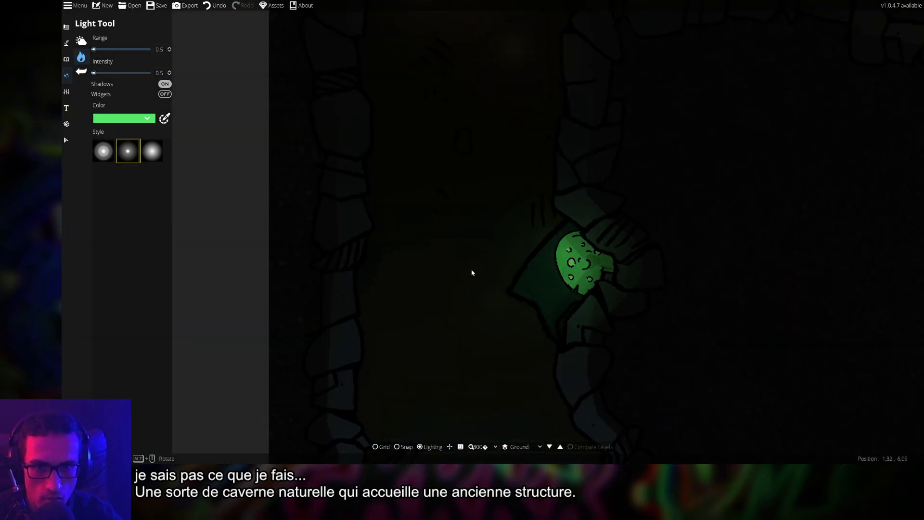
{"action": "left_click", "coordinate": [135, 121]}
{"action": "left_click", "coordinate": [110, 133]}
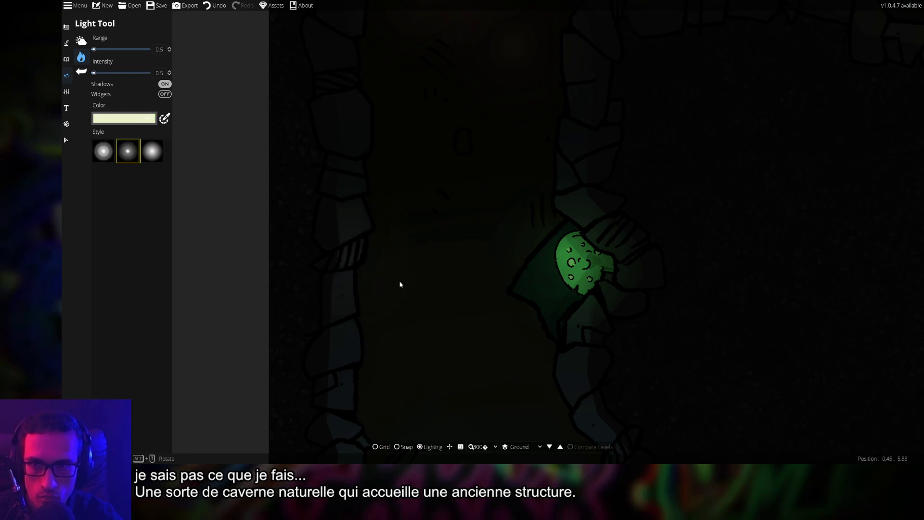
{"action": "scroll", "coordinate": [698, 338], "scroll_direction": "down", "scroll_amount": 3}
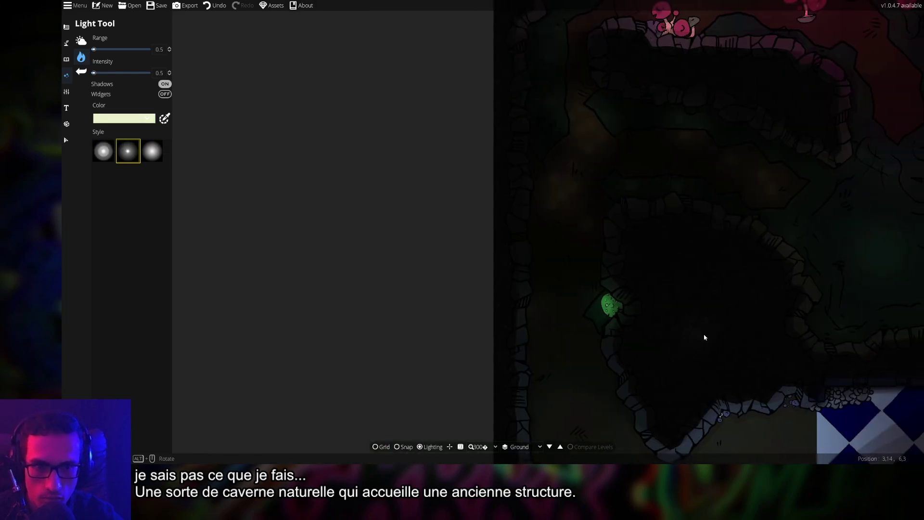
{"action": "scroll", "coordinate": [651, 305], "scroll_direction": "down", "scroll_amount": 3}
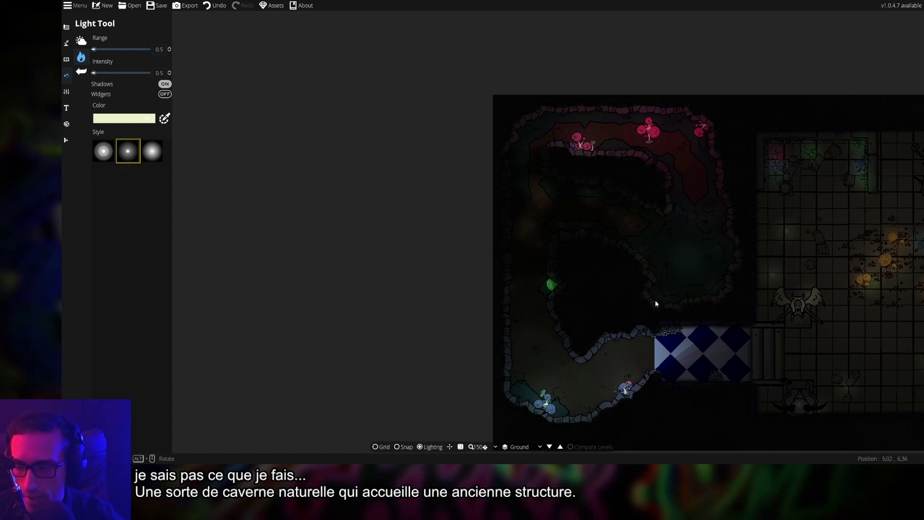
{"action": "key", "text": "ctrl+s"}
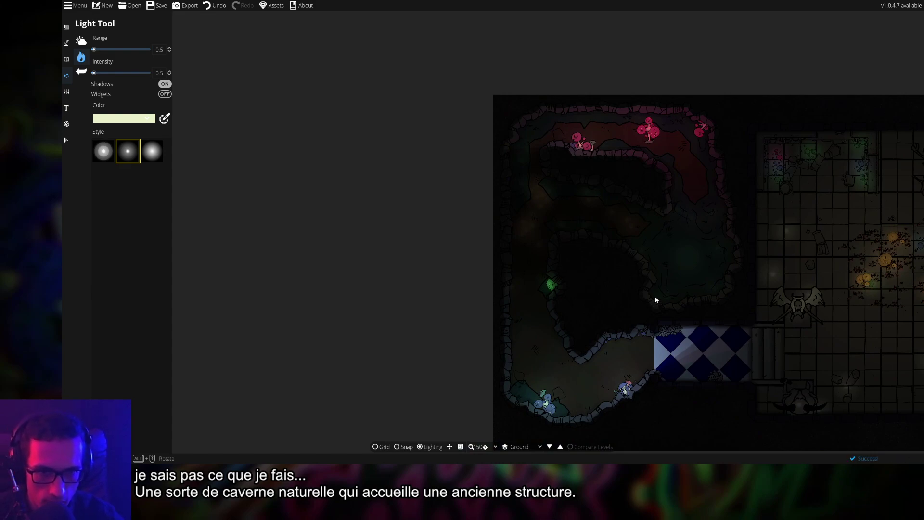
Examine the lighting in the cave passages, around the green mushroom and across the tiled hall
{"action": "scroll", "coordinate": [626, 274], "scroll_direction": "up", "scroll_amount": 5}
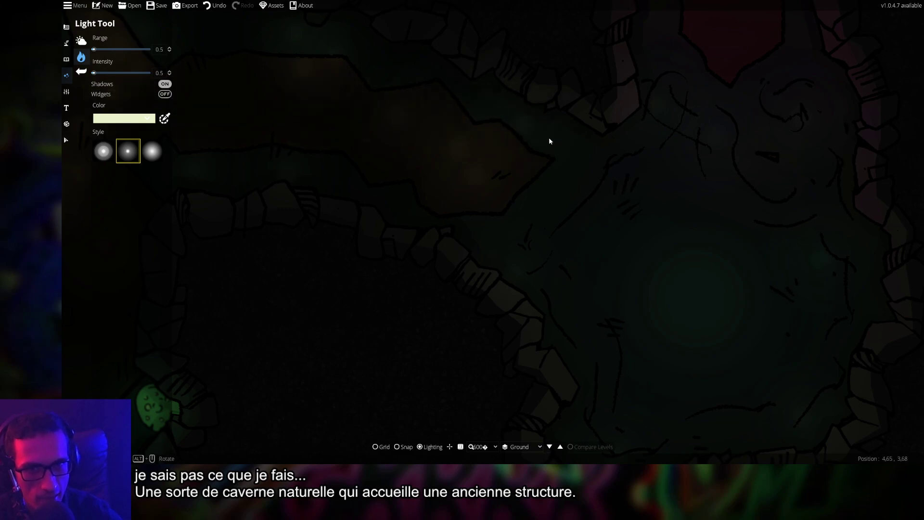
{"action": "key", "text": "Right"}
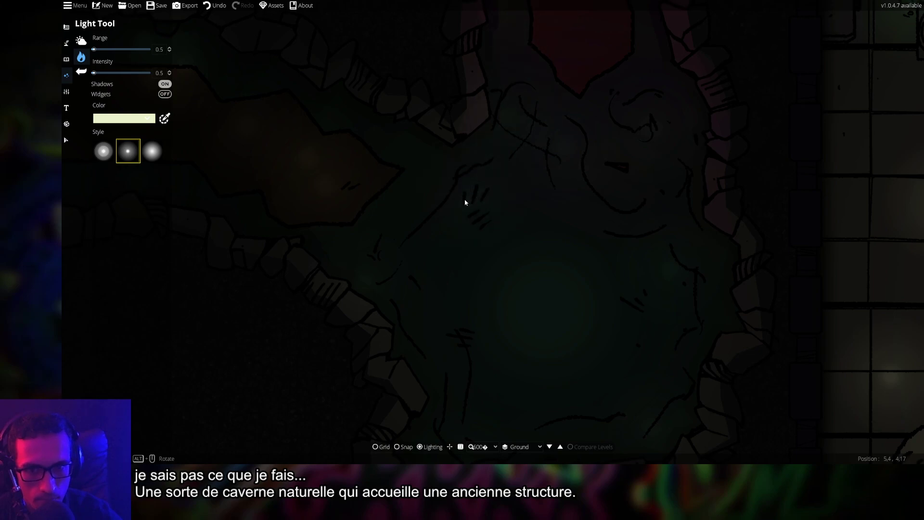
{"action": "key", "text": "Left"}
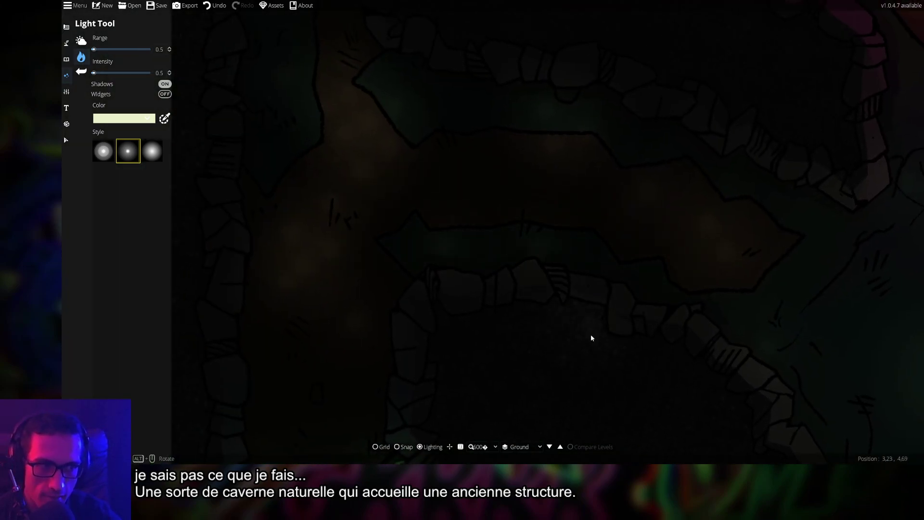
{"action": "key", "text": "Down"}
{"action": "key", "text": "Right"}
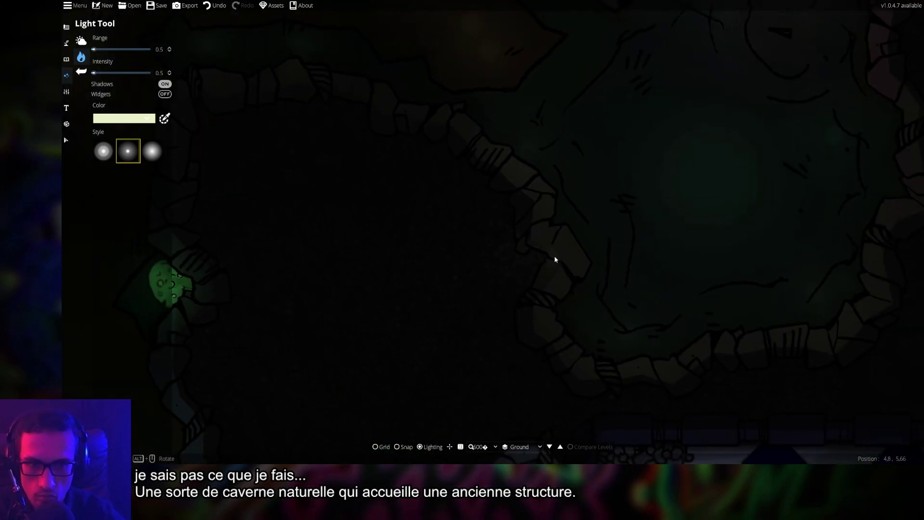
{"action": "scroll", "coordinate": [590, 327], "scroll_direction": "down", "scroll_amount": 5}
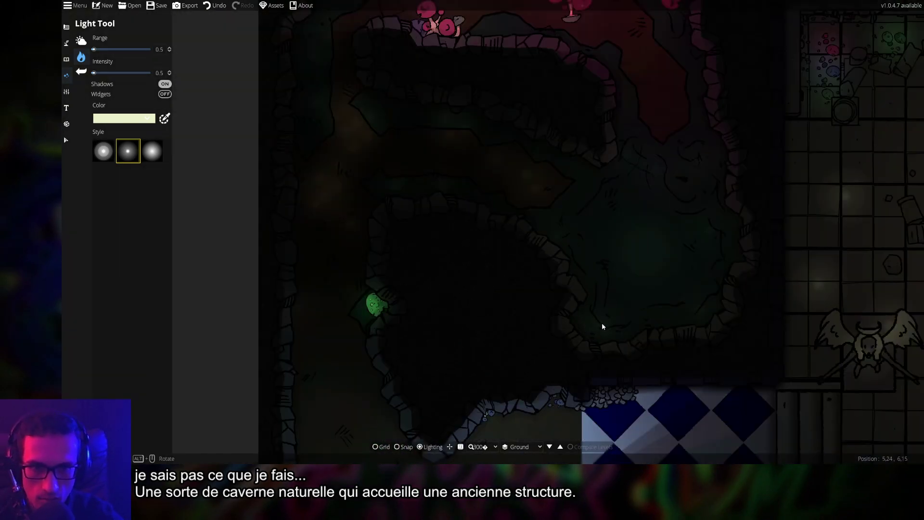
{"action": "key", "text": "Down"}
{"action": "key", "text": "Right"}
{"action": "key", "text": "Right"}
{"action": "scroll", "coordinate": [547, 283], "scroll_direction": "down", "scroll_amount": 1}
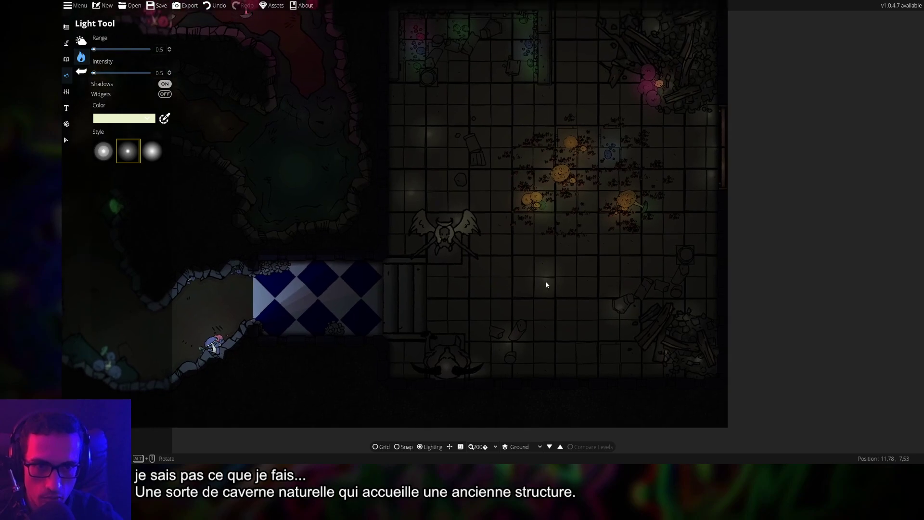
{"action": "key", "text": "Up"}
{"action": "key", "text": "Left"}
{"action": "key", "text": "Up"}
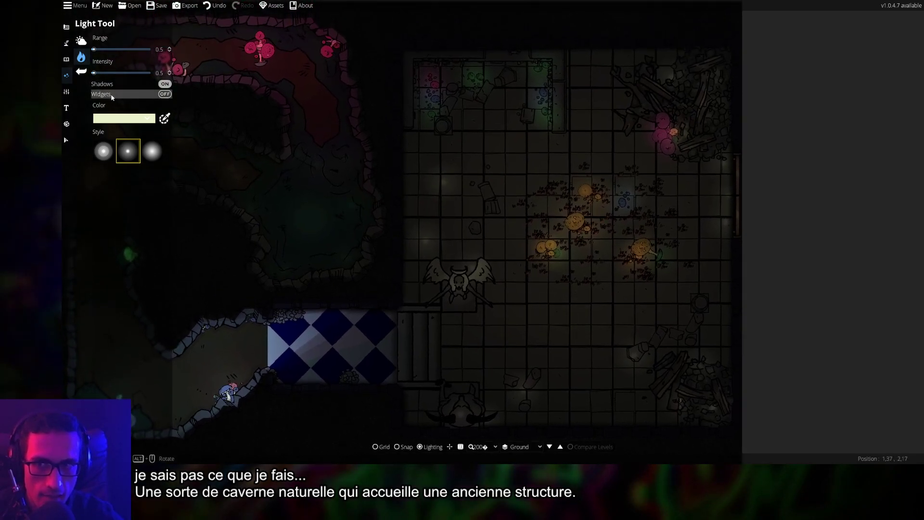
Try dark red 310000, dark blue 000431 and black 000000 as the map's ambient light and check the cave passages
{"action": "left_click", "coordinate": [81, 40]}
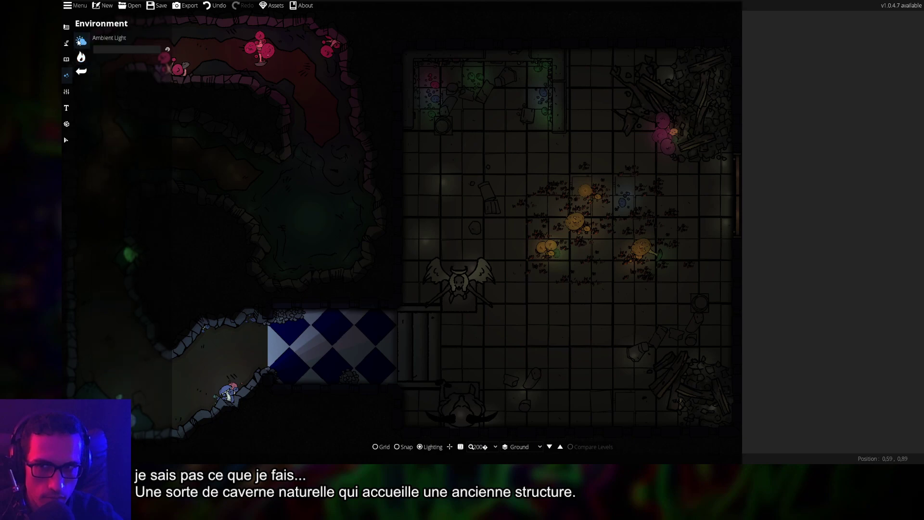
{"action": "left_click", "coordinate": [122, 50]}
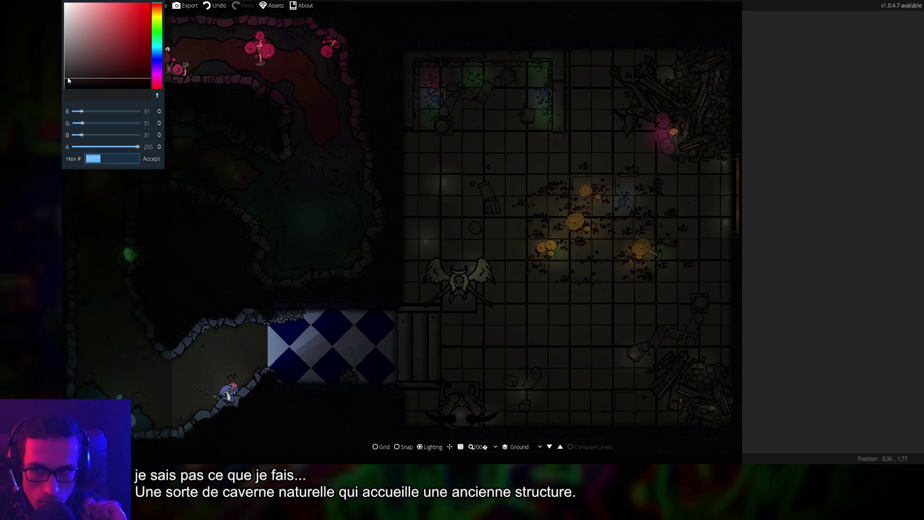
{"action": "left_click_drag", "start_coordinate": [68, 81], "coordinate": [164, 76]}
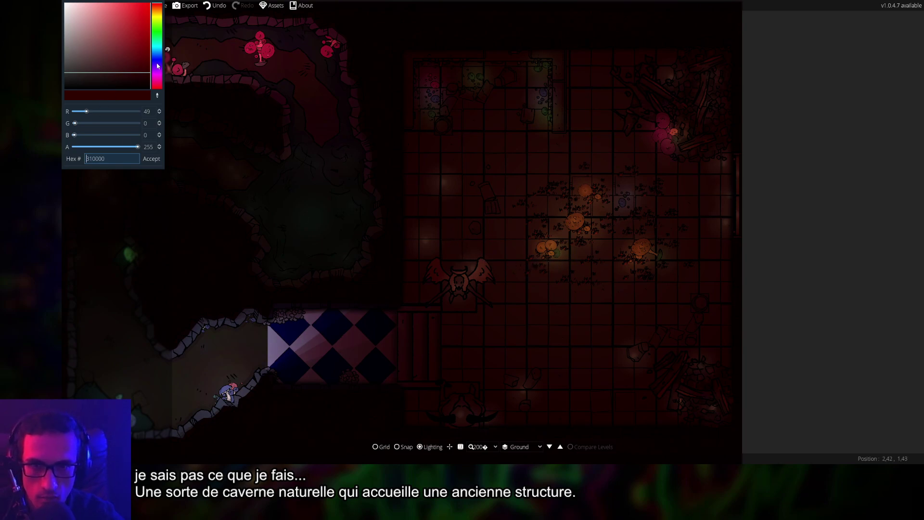
{"action": "left_click_drag", "start_coordinate": [158, 66], "coordinate": [159, 61]}
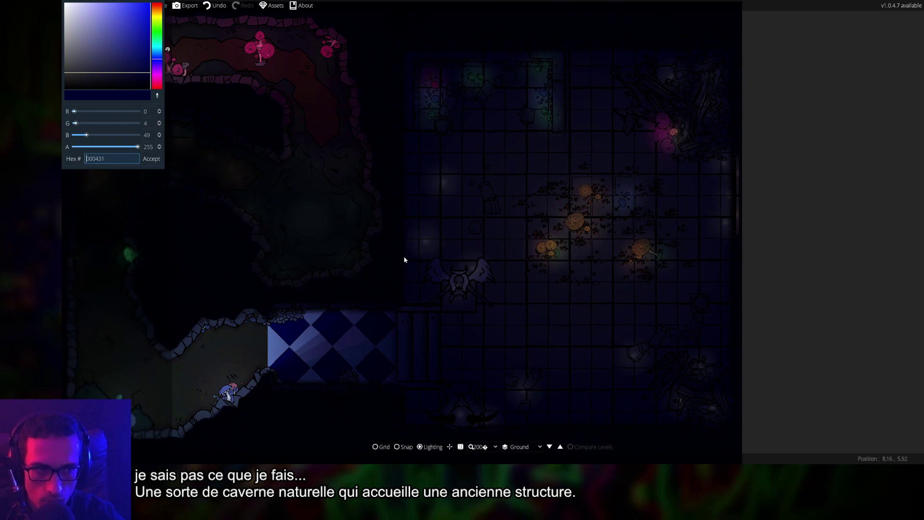
{"action": "left_click_drag", "start_coordinate": [152, 58], "coordinate": [62, 120]}
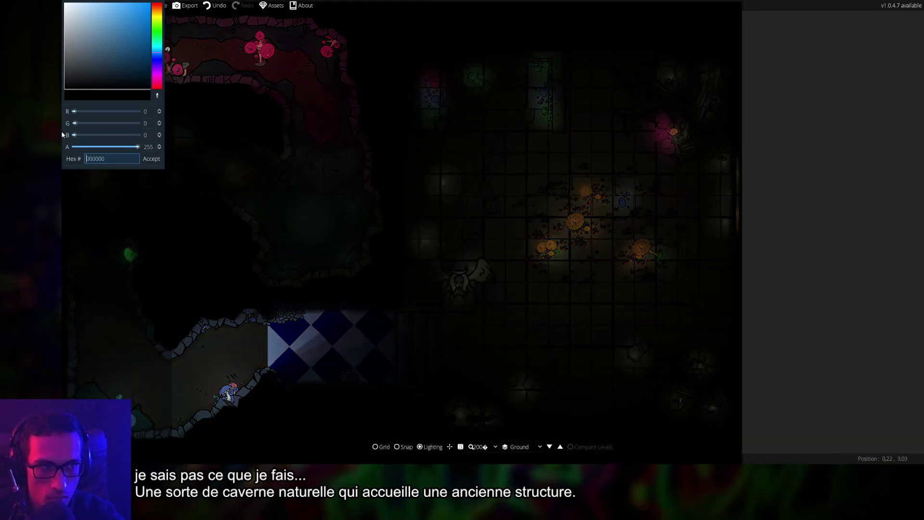
{"action": "left_click_drag", "start_coordinate": [255, 204], "coordinate": [513, 236]}
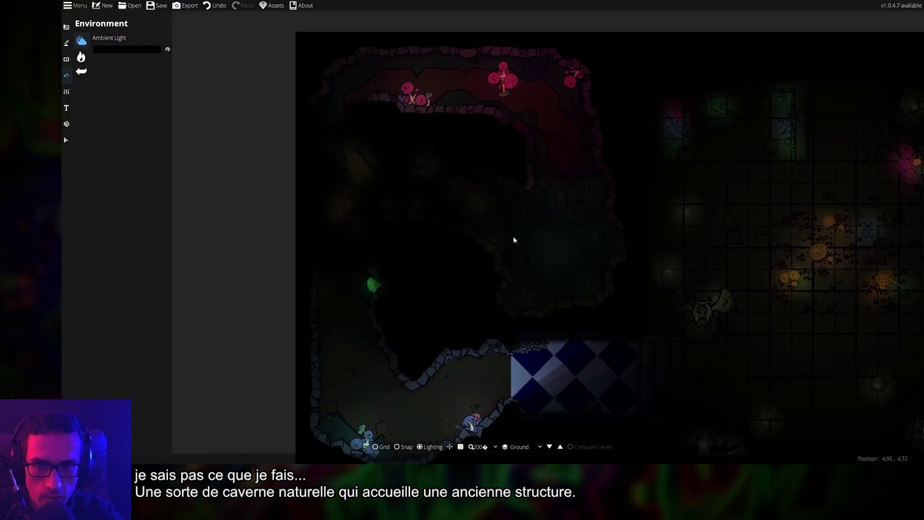
{"action": "left_click_drag", "start_coordinate": [603, 271], "coordinate": [473, 246]}
{"action": "scroll", "coordinate": [472, 241], "scroll_direction": "up", "scroll_amount": 5}
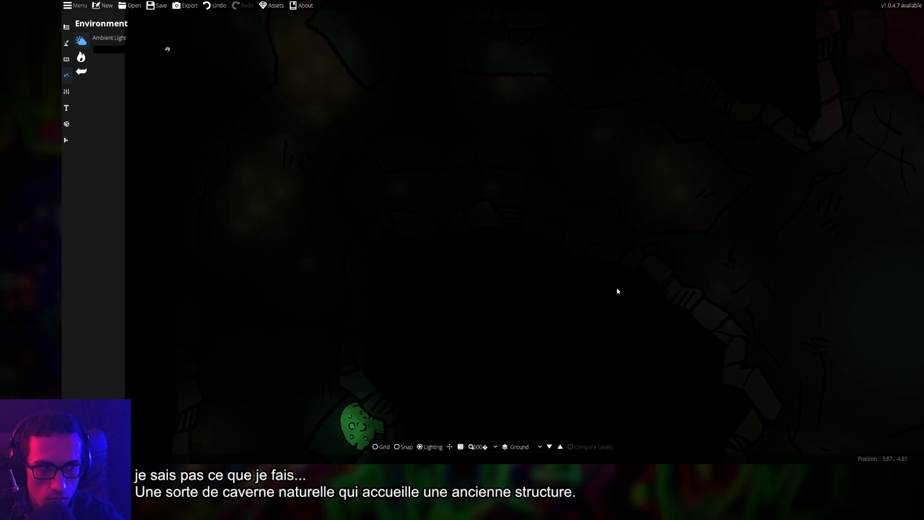
Set the ambient light to dark gray 202020 and save the map
{"action": "left_click", "coordinate": [126, 49]}
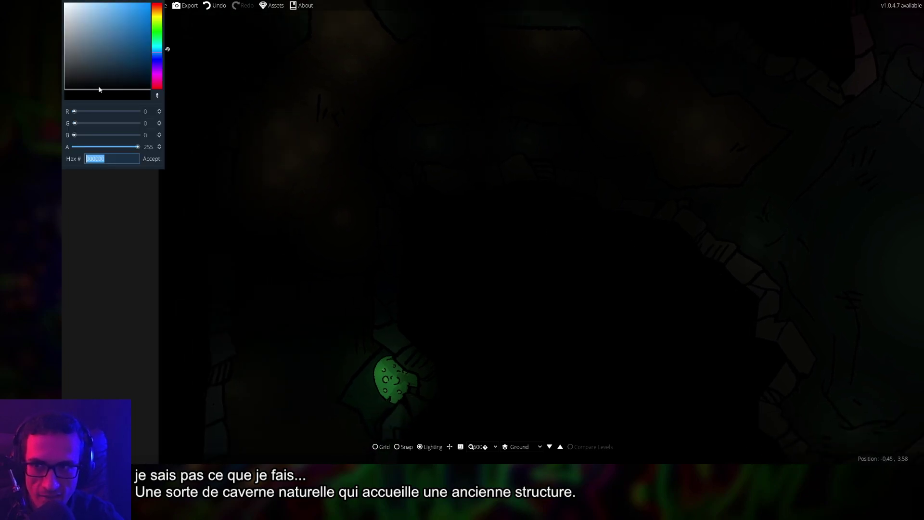
{"action": "left_click", "coordinate": [63, 80]}
{"action": "left_click_drag", "start_coordinate": [63, 80], "coordinate": [63, 81]}
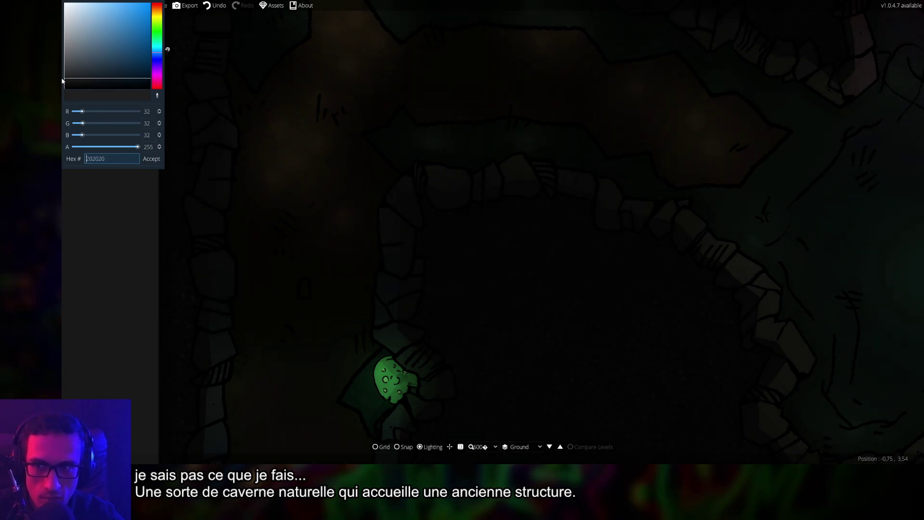
{"action": "scroll", "coordinate": [385, 173], "scroll_direction": "down", "scroll_amount": 3}
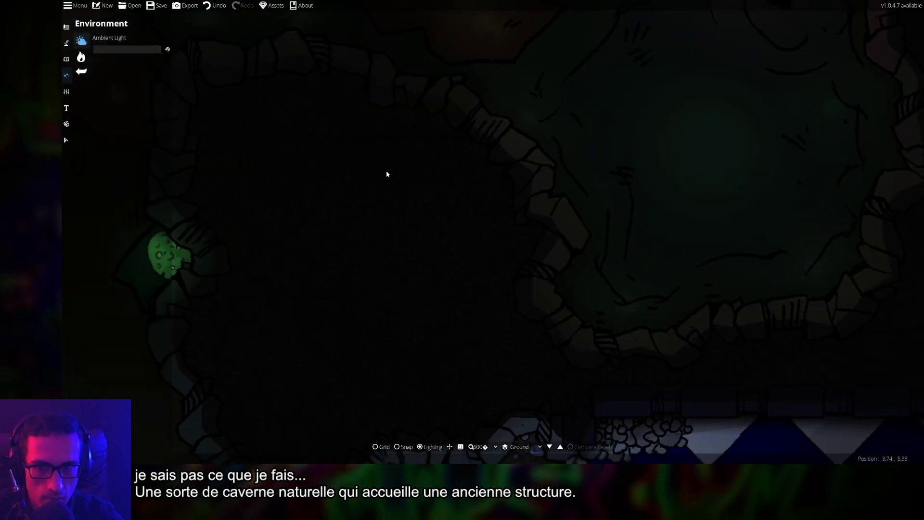
{"action": "scroll", "coordinate": [608, 274], "scroll_direction": "down", "scroll_amount": 1}
{"action": "left_click_drag", "start_coordinate": [608, 275], "coordinate": [402, 232]}
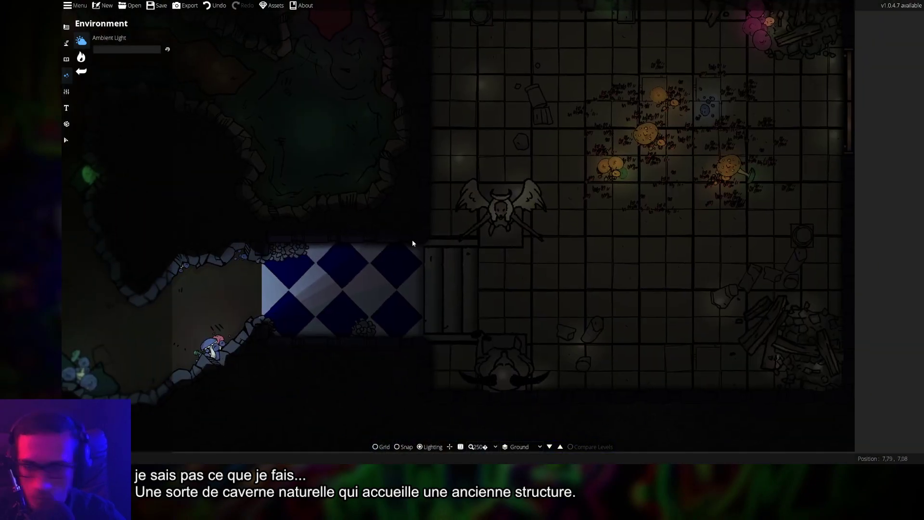
{"action": "key", "text": "ctrl+s"}
{"action": "scroll", "coordinate": [595, 264], "scroll_direction": "down", "scroll_amount": 1}
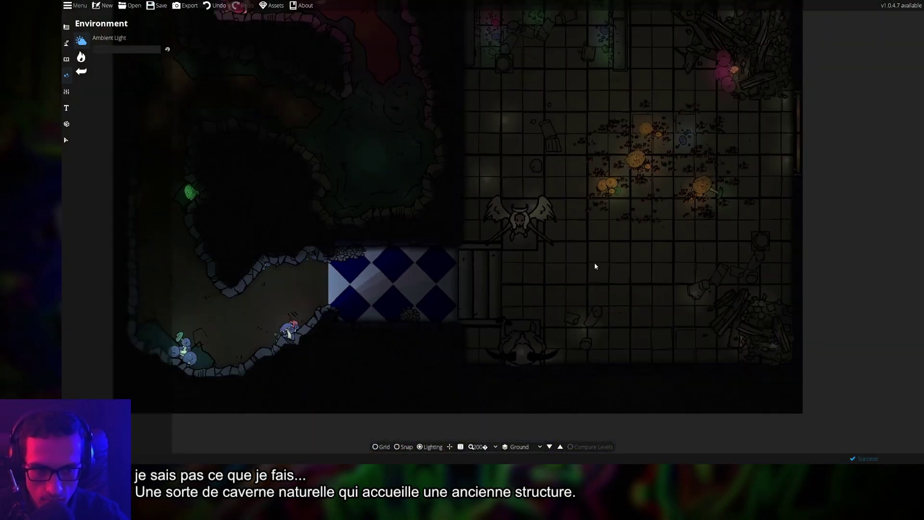
{"action": "scroll", "coordinate": [595, 267], "scroll_direction": "down", "scroll_amount": 2}
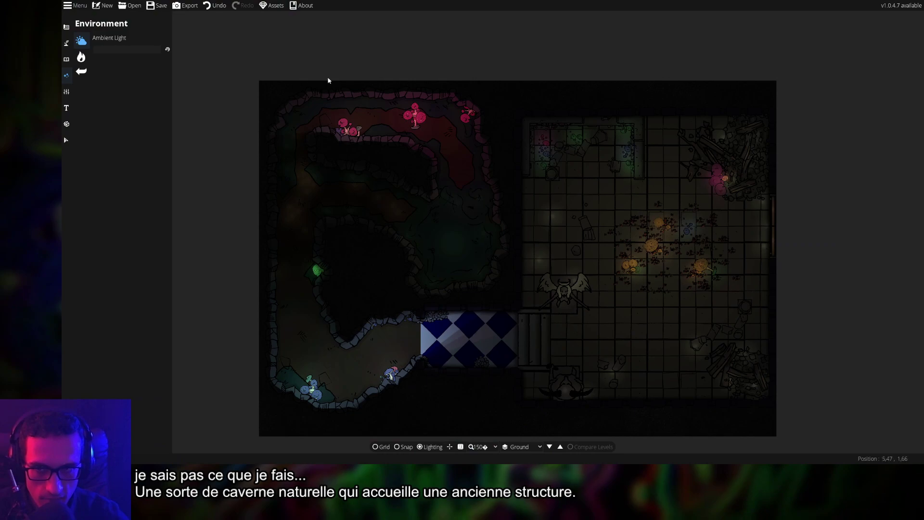
Export the map as PNG with lighting on, grid off, no camera filter and the Custom grid preset at 140 pixels
{"action": "left_click", "coordinate": [186, 6]}
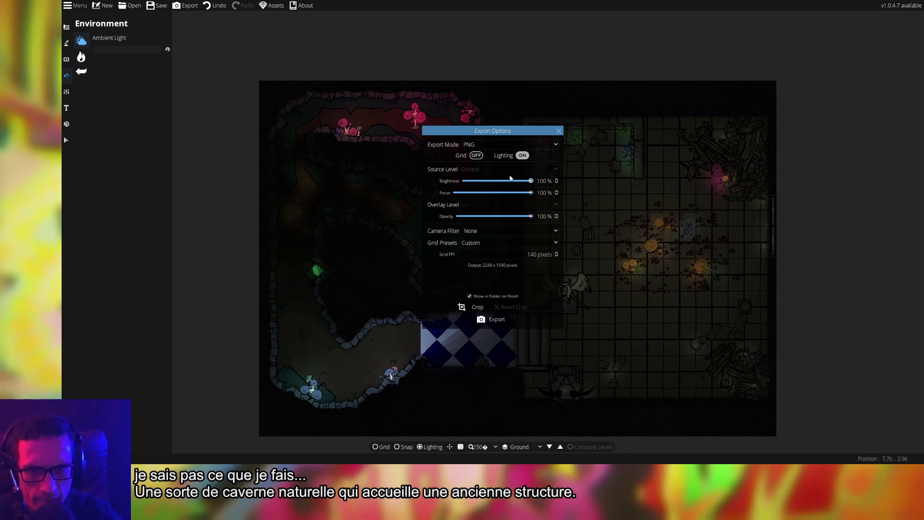
{"action": "left_click", "coordinate": [514, 235]}
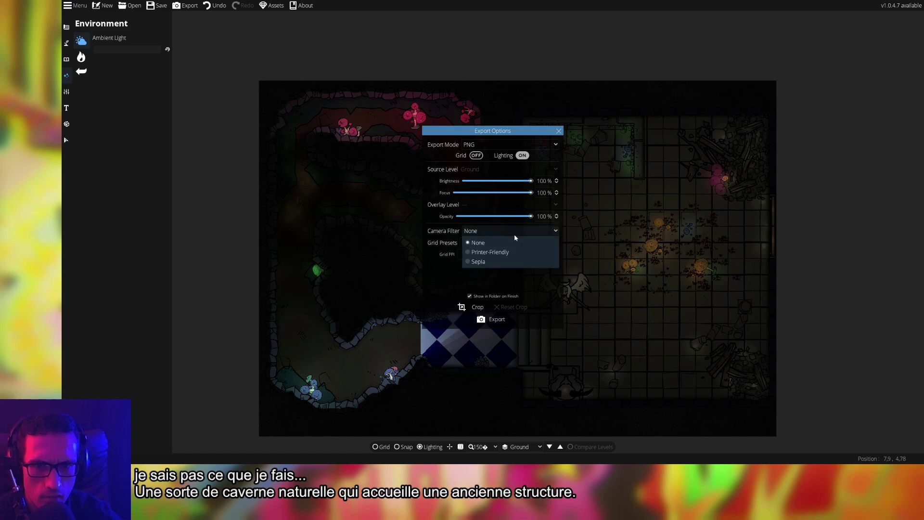
{"action": "left_click", "coordinate": [514, 233]}
{"action": "left_click", "coordinate": [518, 243]}
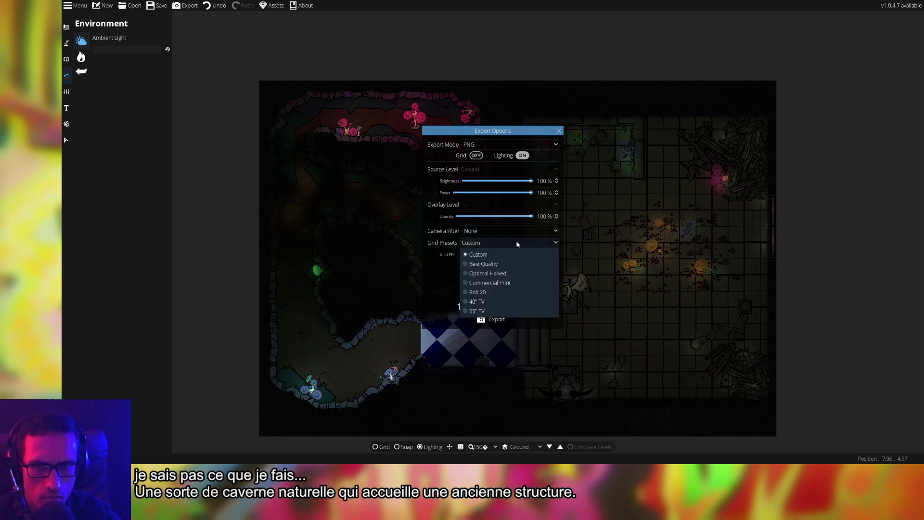
{"action": "left_click", "coordinate": [481, 254]}
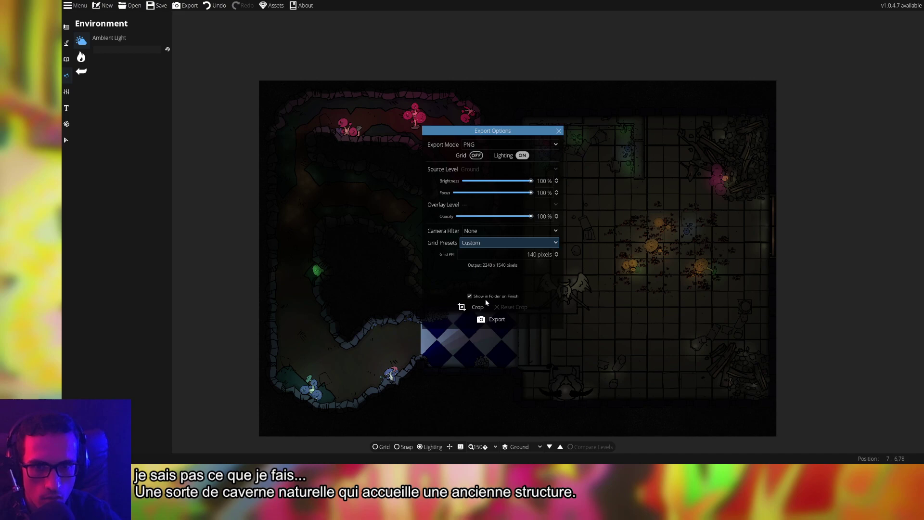
{"action": "left_click", "coordinate": [494, 323]}
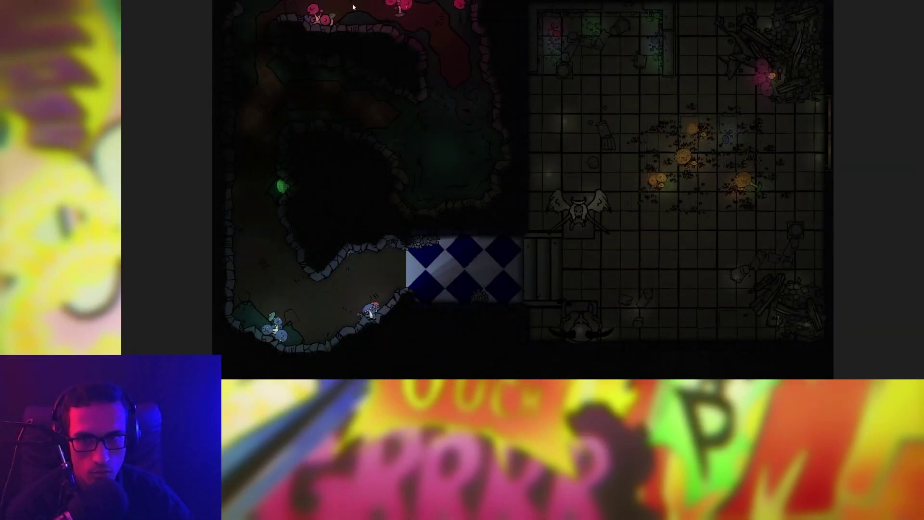
Inspect the exported map image, checking the cave, the orange mushrooms and the tiled hall with its statues and rubble
{"action": "scroll", "coordinate": [499, 95], "scroll_direction": "up", "scroll_amount": 3}
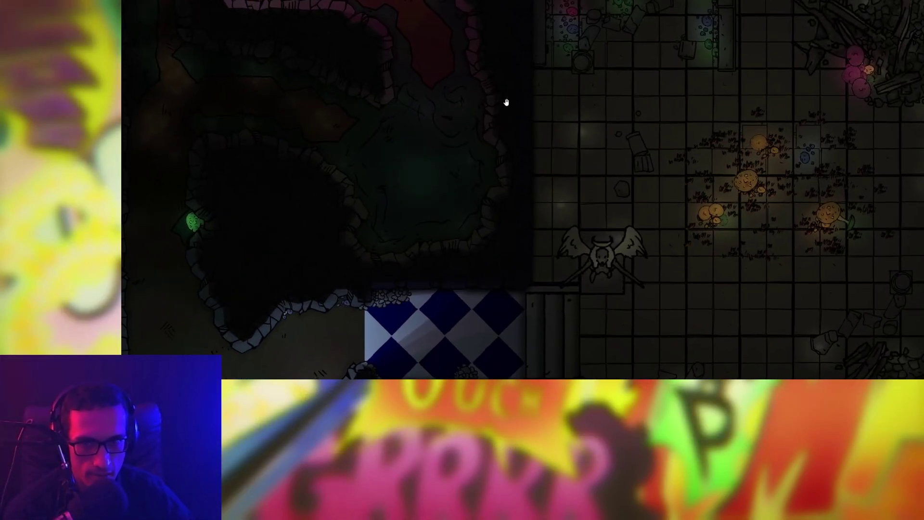
{"action": "scroll", "coordinate": [504, 99], "scroll_direction": "down", "scroll_amount": 3}
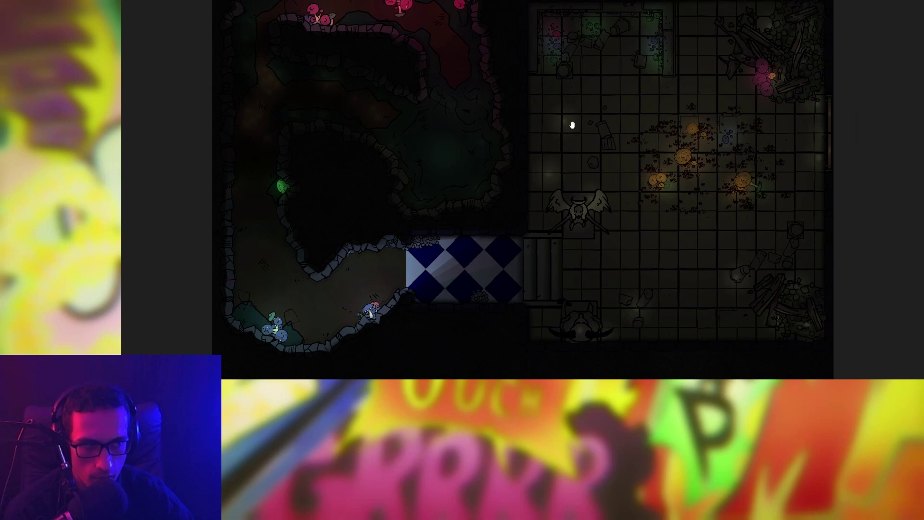
{"action": "scroll", "coordinate": [571, 124], "scroll_direction": "up", "scroll_amount": 5}
{"action": "left_click_drag", "start_coordinate": [809, 248], "coordinate": [460, 170]}
{"action": "key", "text": "d"}
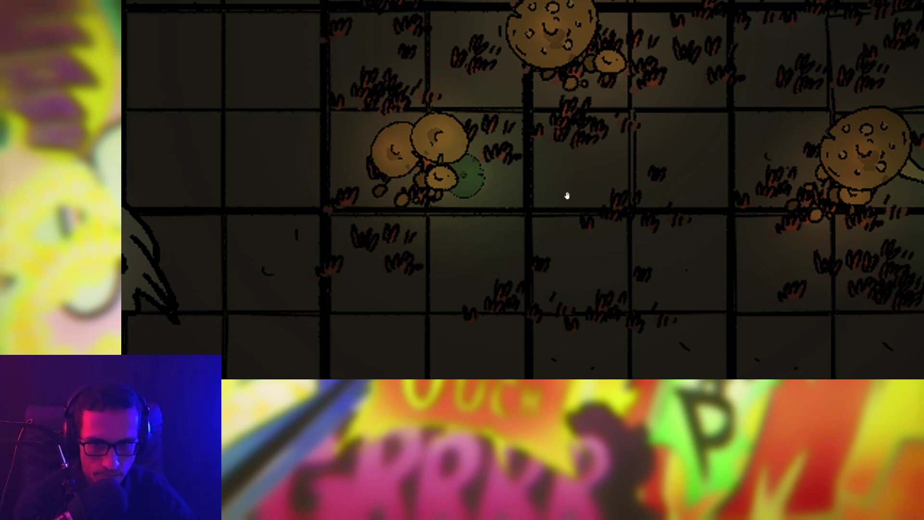
{"action": "scroll", "coordinate": [567, 198], "scroll_direction": "down", "scroll_amount": 3}
{"action": "left_click_drag", "start_coordinate": [659, 310], "coordinate": [602, 118]}
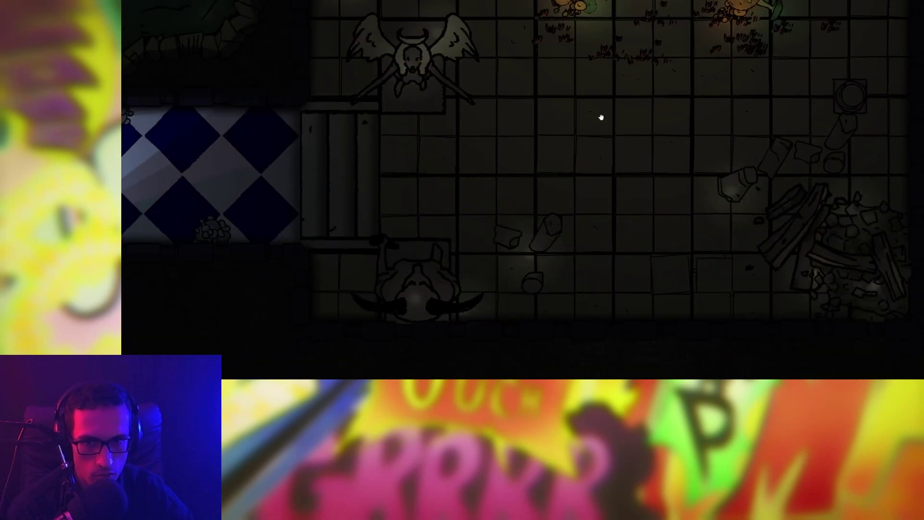
{"action": "left_click_drag", "start_coordinate": [633, 146], "coordinate": [653, 172]}
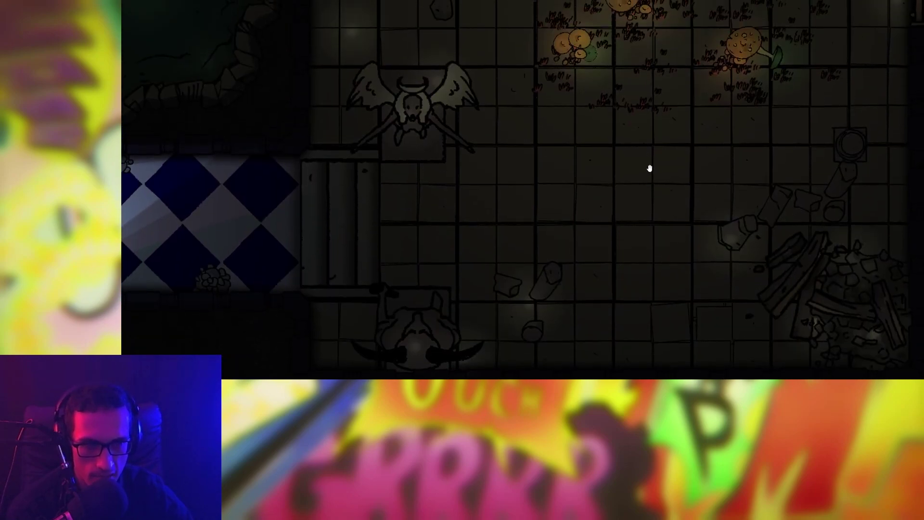
Examine the exported map's rubble, glowing mushrooms and cave passages, and close the export options
{"action": "key", "text": "w"}
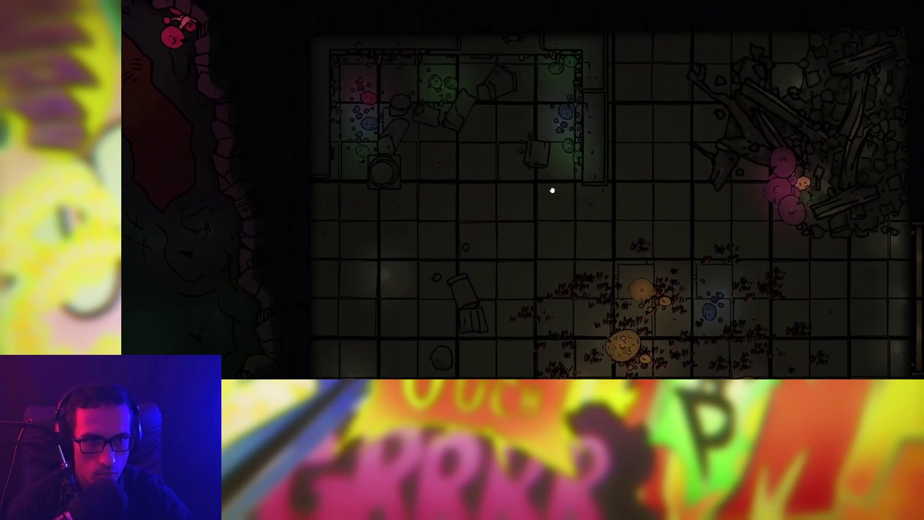
{"action": "key", "text": "a"}
{"action": "key", "text": "w"}
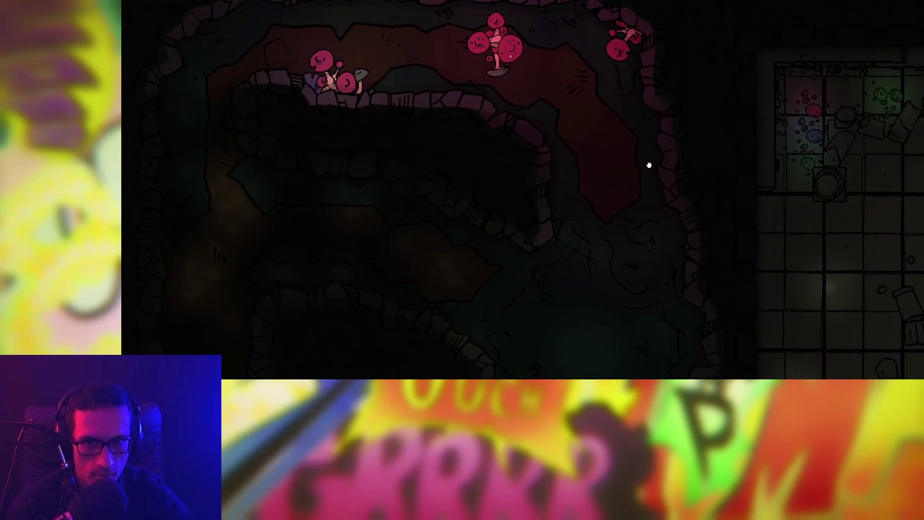
{"action": "key", "text": "s"}
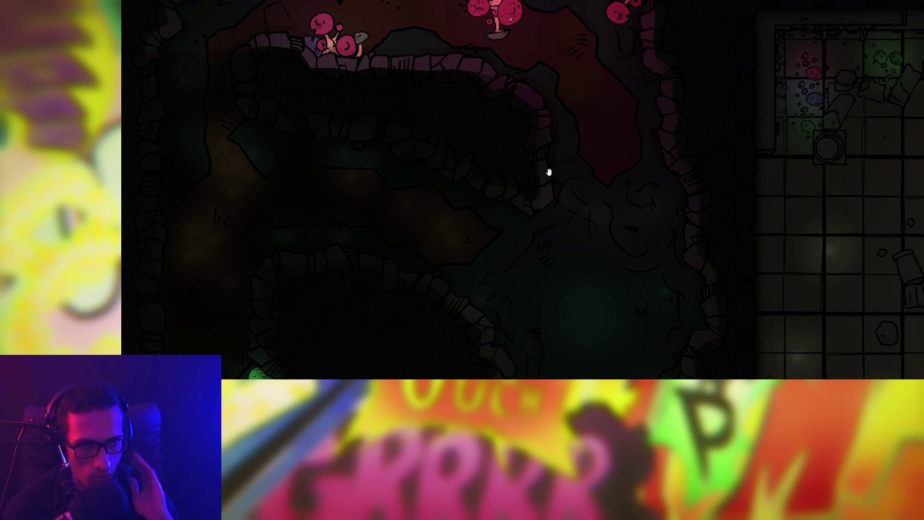
{"action": "scroll", "coordinate": [534, 154], "scroll_direction": "down", "scroll_amount": 3}
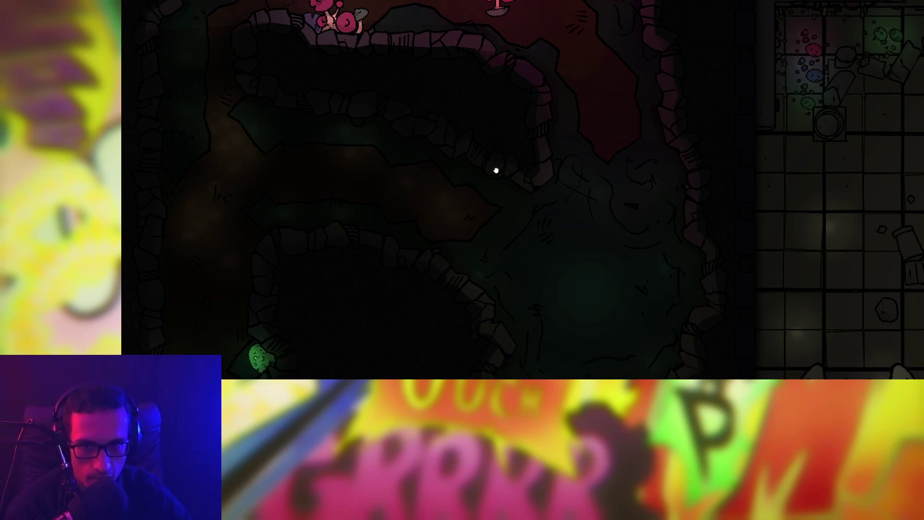
{"action": "scroll", "coordinate": [487, 157], "scroll_direction": "down", "scroll_amount": 3}
{"action": "scroll", "coordinate": [491, 181], "scroll_direction": "down", "scroll_amount": 3}
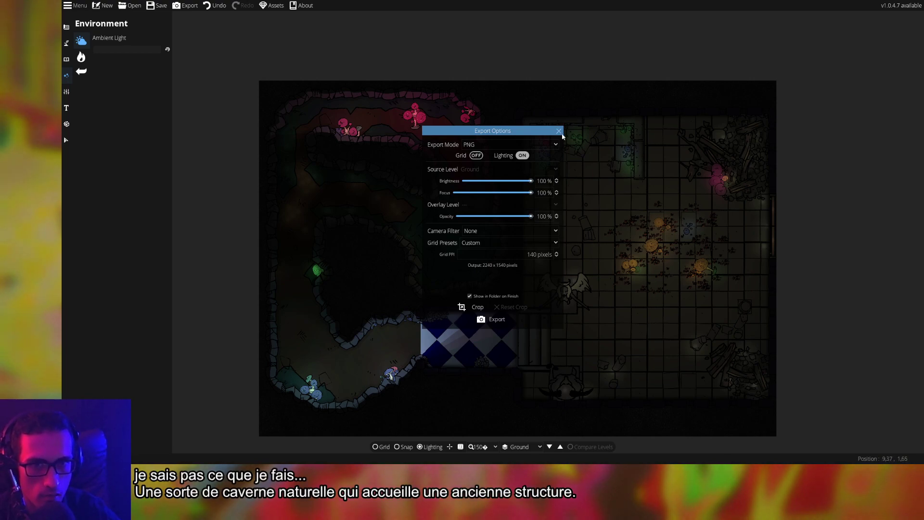
{"action": "left_click", "coordinate": [558, 130]}
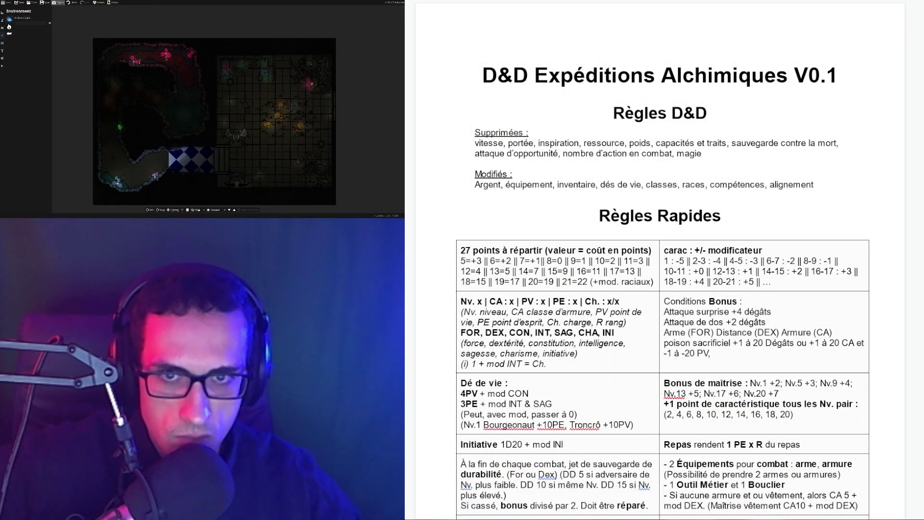
Skim the D&D Expéditions Alchimiques V0.1 rules document in Google Docs, from the quick rules through weapons and characteristics to equipment creation
{"action": "scroll", "coordinate": [663, 260], "scroll_direction": "down", "scroll_amount": 15}
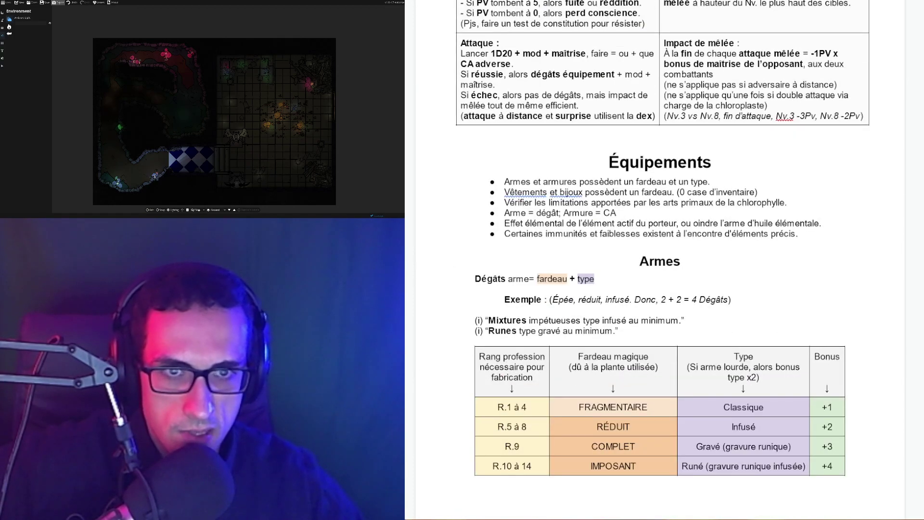
{"action": "scroll", "coordinate": [663, 260], "scroll_direction": "up", "scroll_amount": 15}
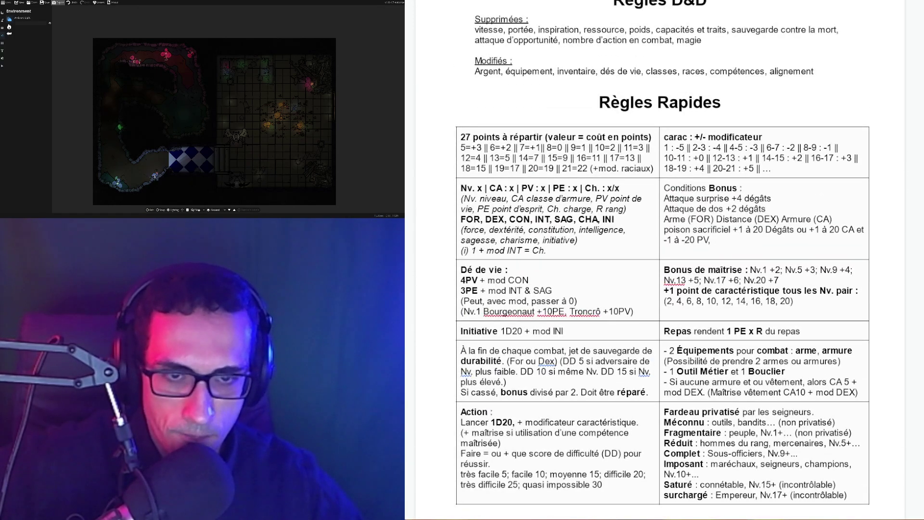
{"action": "scroll", "coordinate": [663, 260], "scroll_direction": "down", "scroll_amount": 20}
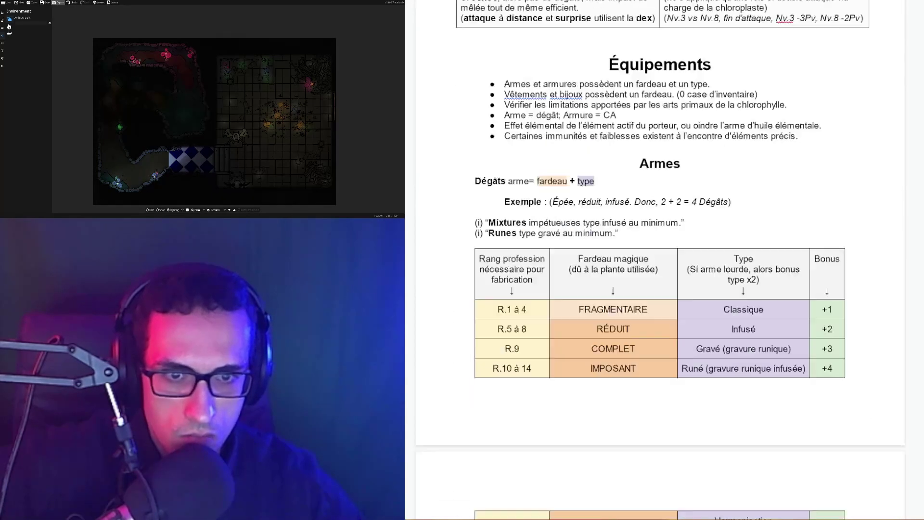
{"action": "scroll", "coordinate": [659, 260], "scroll_direction": "down", "scroll_amount": 20}
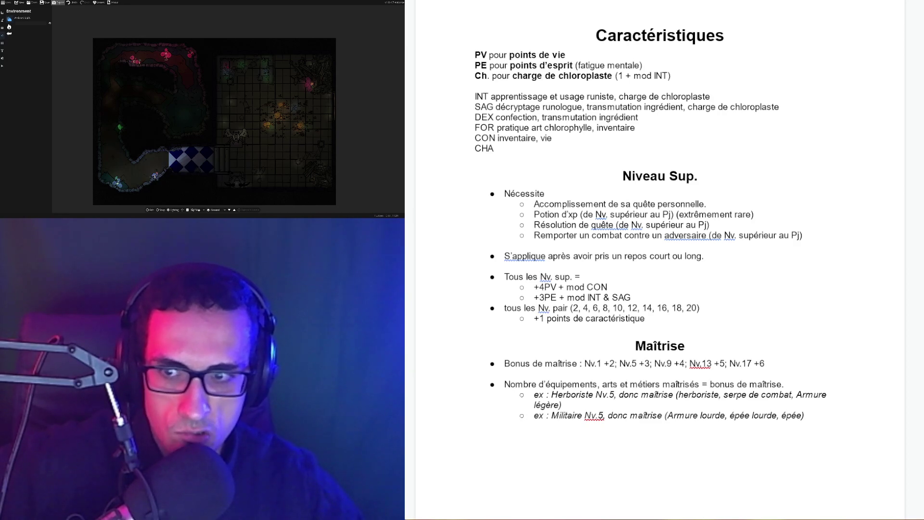
{"action": "scroll", "coordinate": [684, 269], "scroll_direction": "down", "scroll_amount": 10}
{"action": "scroll", "coordinate": [683, 269], "scroll_direction": "down", "scroll_amount": 10}
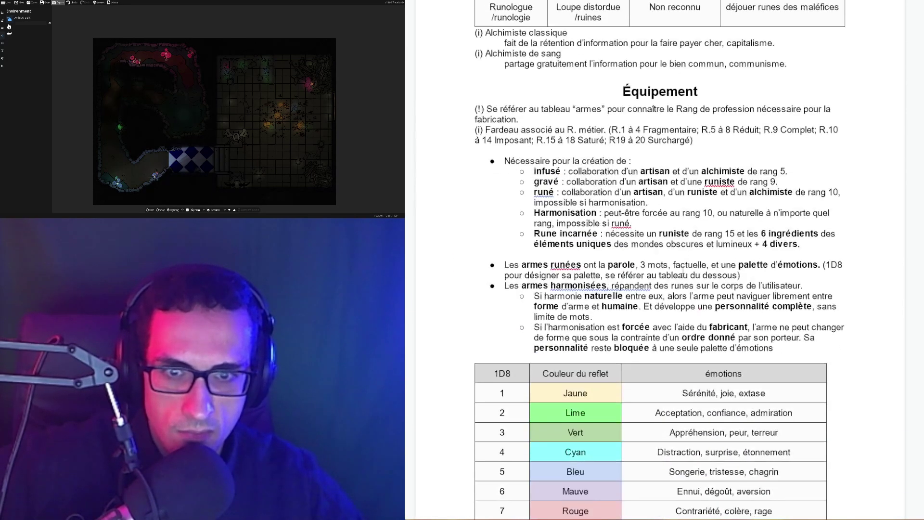
Read the Récolte section, covering its conditions, difficulty, 1D20 roll, harvest outcomes and critical results
{"action": "scroll", "coordinate": [683, 269], "scroll_direction": "down", "scroll_amount": 12}
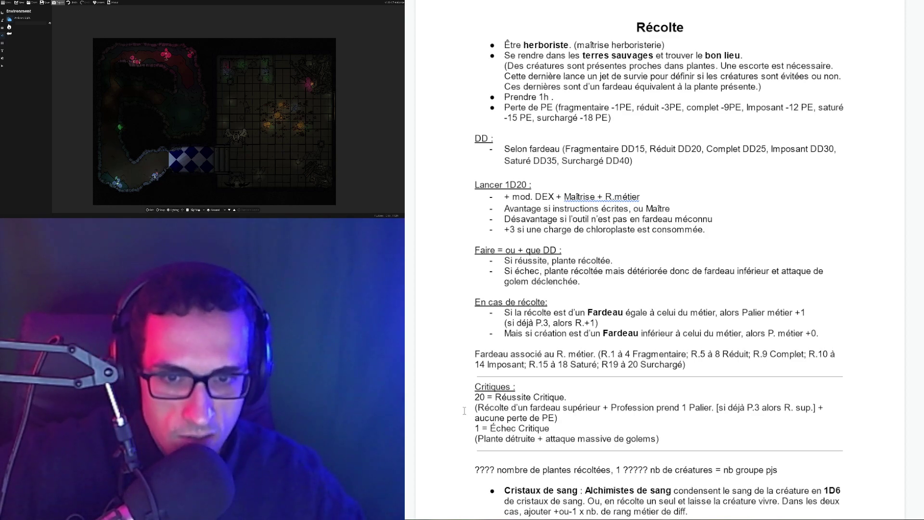
{"action": "scroll", "coordinate": [578, 394], "scroll_direction": "down", "scroll_amount": 1}
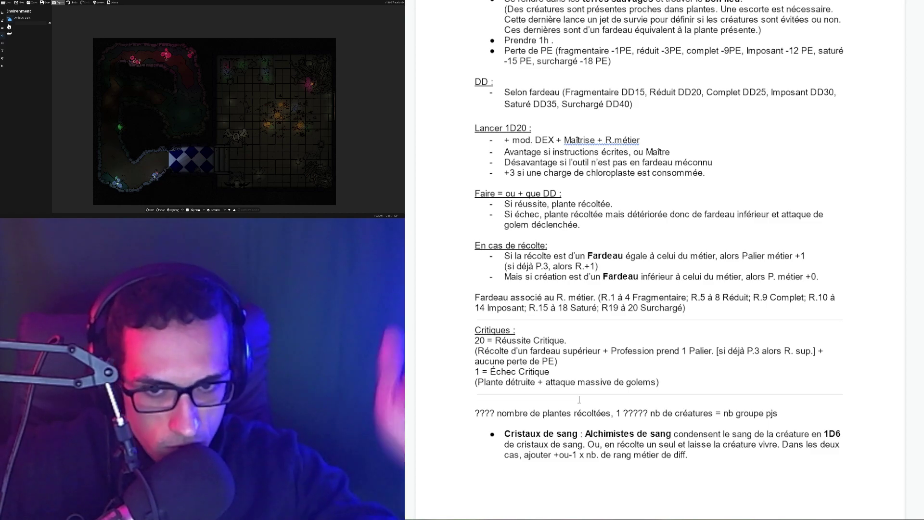
{"action": "scroll", "coordinate": [640, 202], "scroll_direction": "up", "scroll_amount": 3}
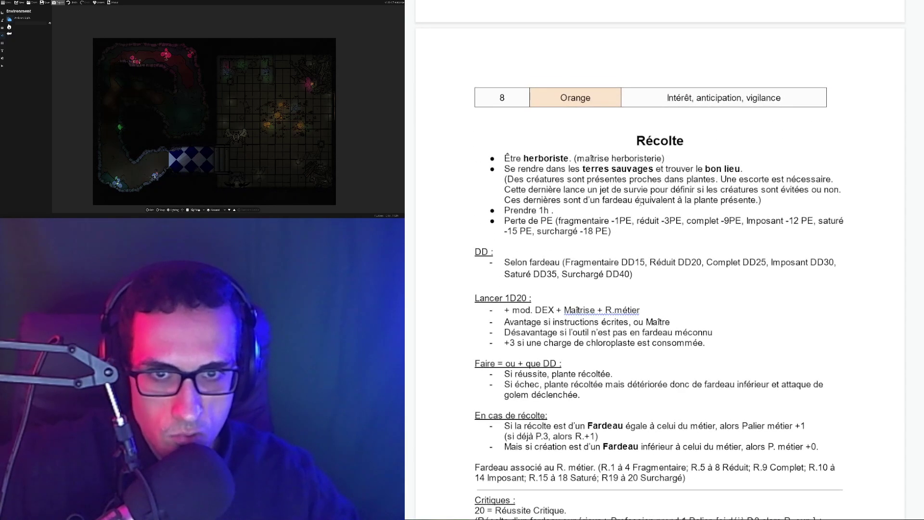
{"action": "scroll", "coordinate": [605, 189], "scroll_direction": "down", "scroll_amount": 10}
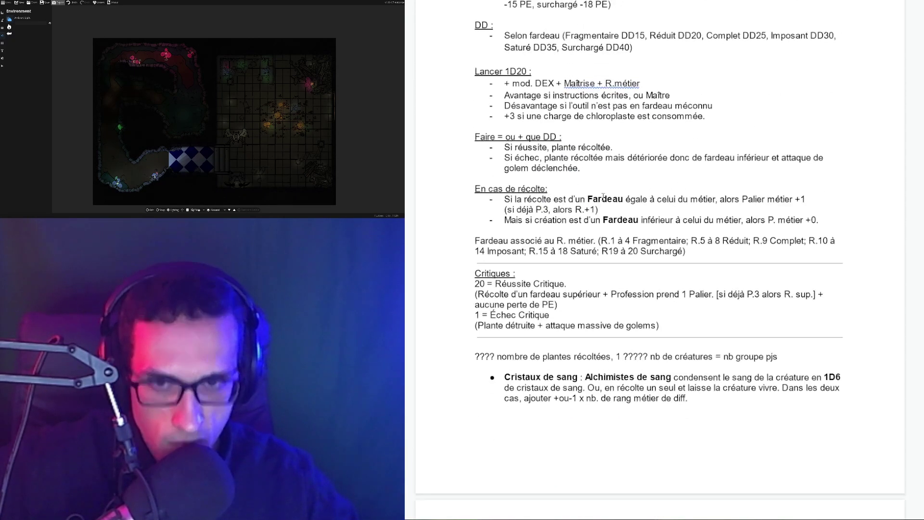
Review the Transmutation Ingrédients section, highlighting the difficulty values by fardeau and checking the 1D20 roll modifiers
{"action": "scroll", "coordinate": [602, 198], "scroll_direction": "down", "scroll_amount": 3}
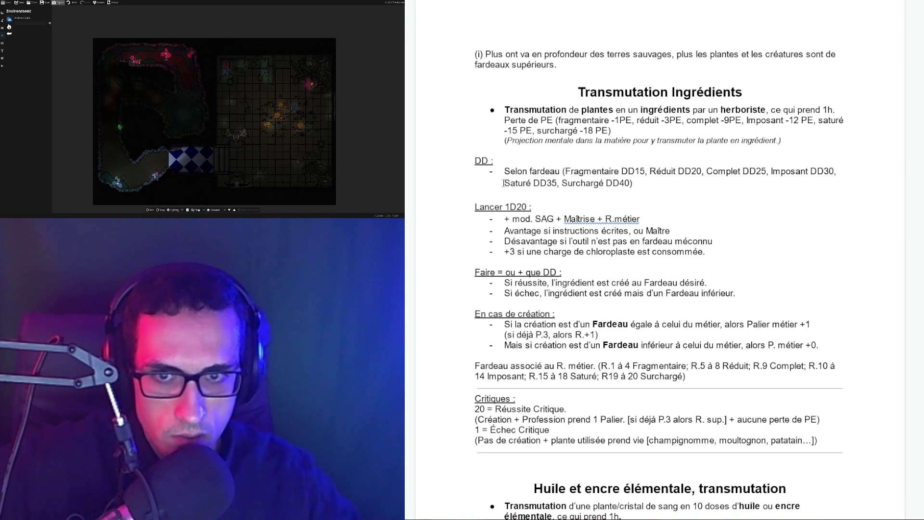
{"action": "left_click_drag", "start_coordinate": [640, 187], "coordinate": [497, 174]}
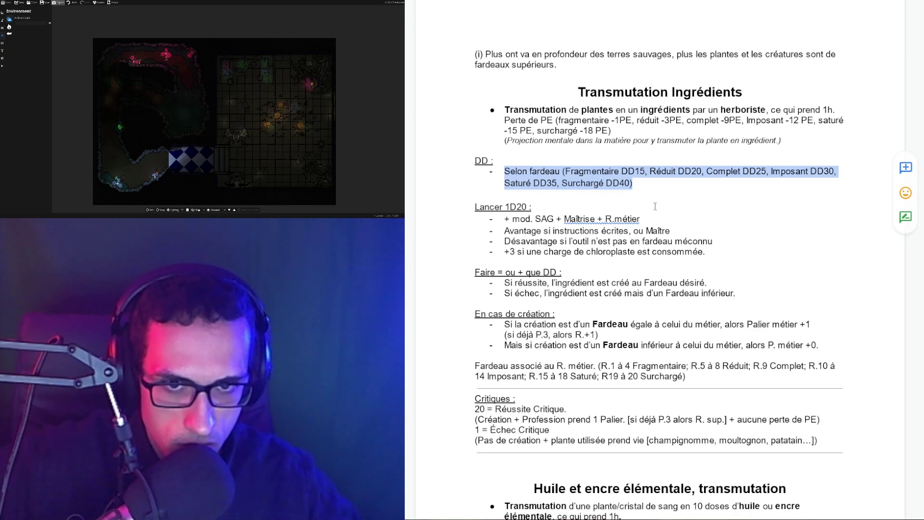
{"action": "left_click", "coordinate": [643, 172]}
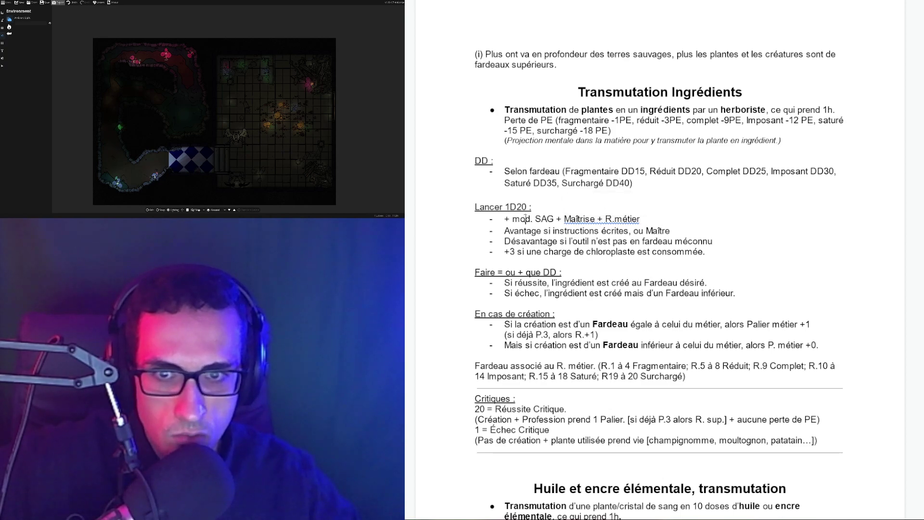
{"action": "left_click_drag", "start_coordinate": [504, 220], "coordinate": [680, 230]}
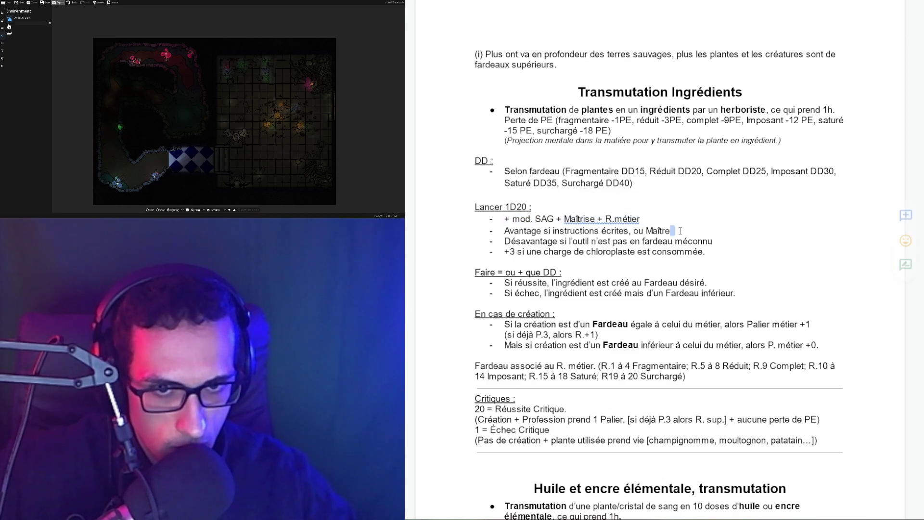
{"action": "left_click", "coordinate": [648, 221]}
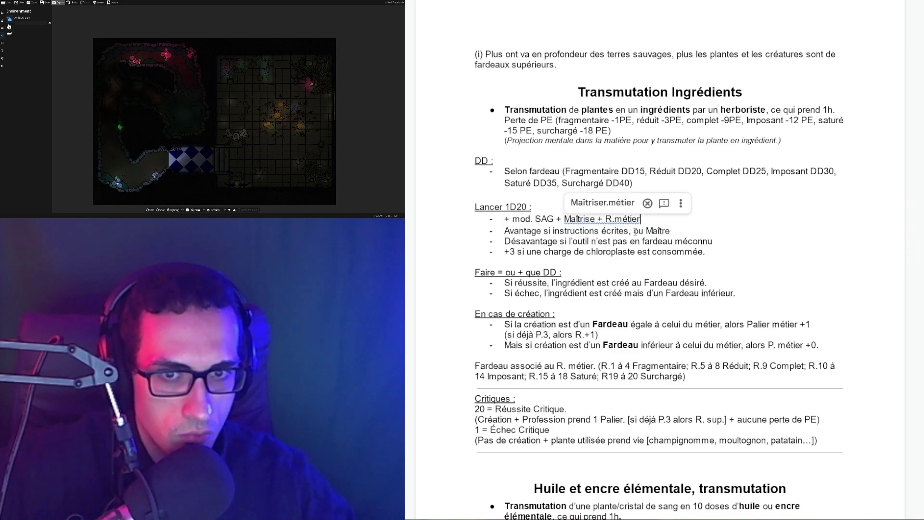
{"action": "left_click", "coordinate": [695, 257]}
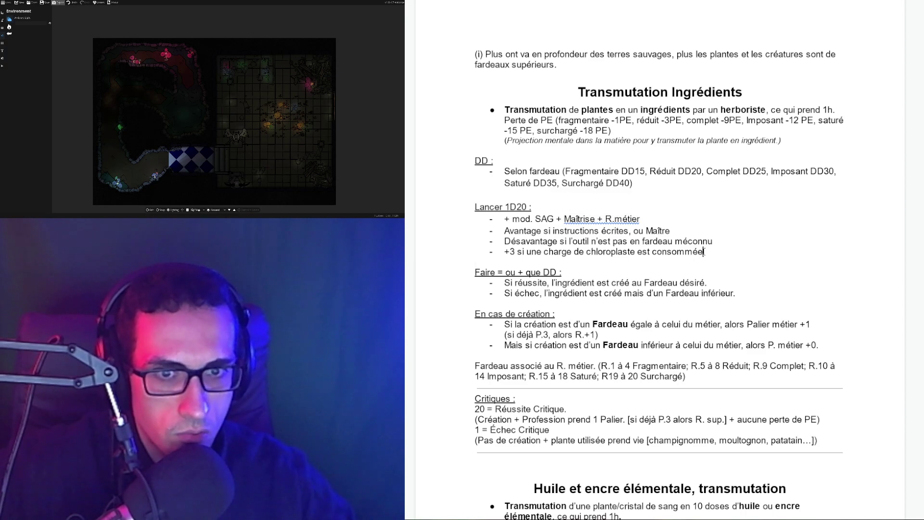
{"action": "left_click_drag", "start_coordinate": [637, 184], "coordinate": [565, 171]}
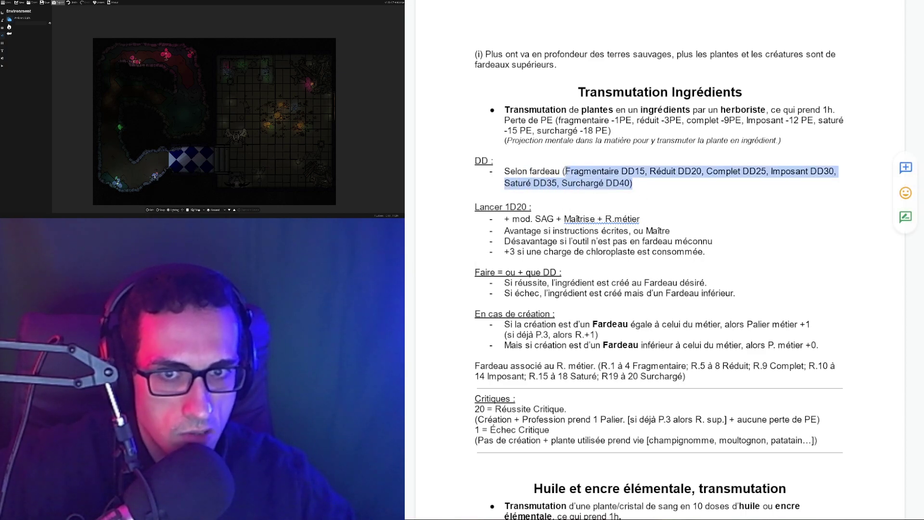
{"action": "key", "text": "Right"}
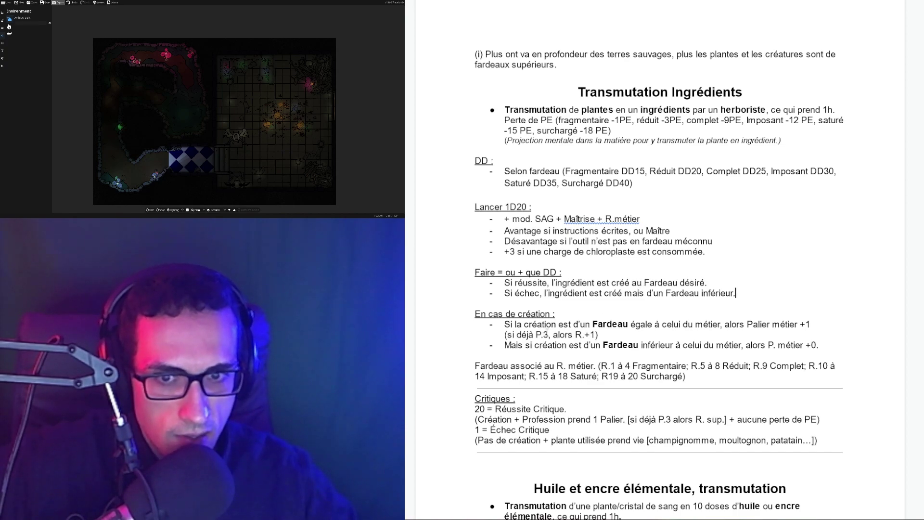
Review the "En cas de création" rules under Transmutation Ingrédients, highlighting the Palier métier +1, R.+1 and P. métier +0 outcomes
{"action": "left_click_drag", "start_coordinate": [828, 346], "coordinate": [448, 312]}
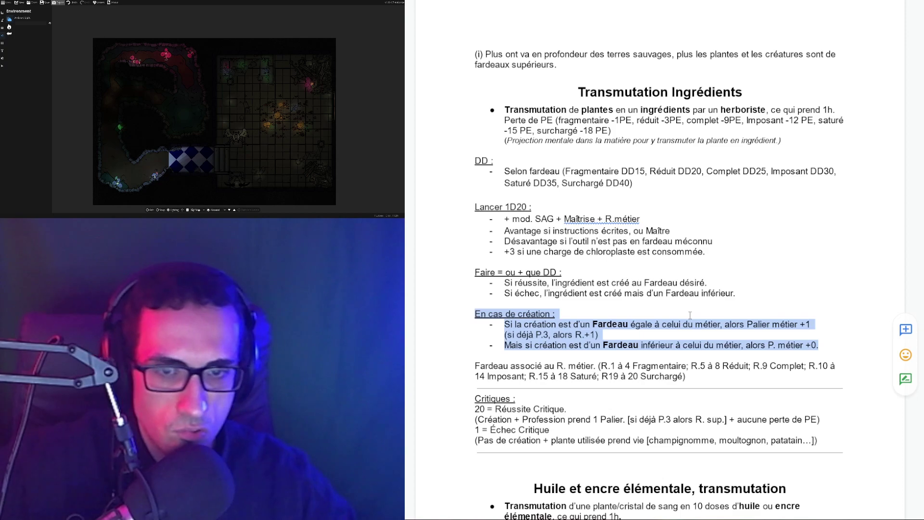
{"action": "left_click", "coordinate": [613, 331]}
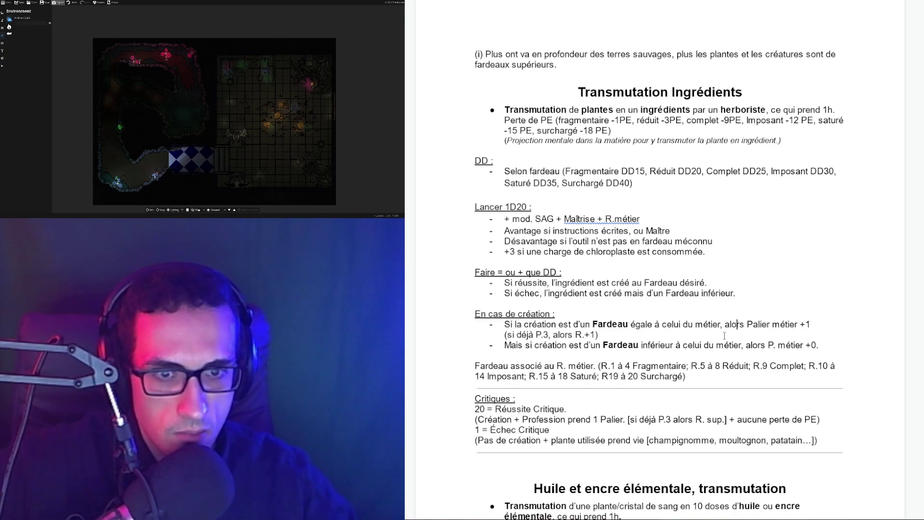
{"action": "left_click_drag", "start_coordinate": [746, 325], "coordinate": [818, 331]}
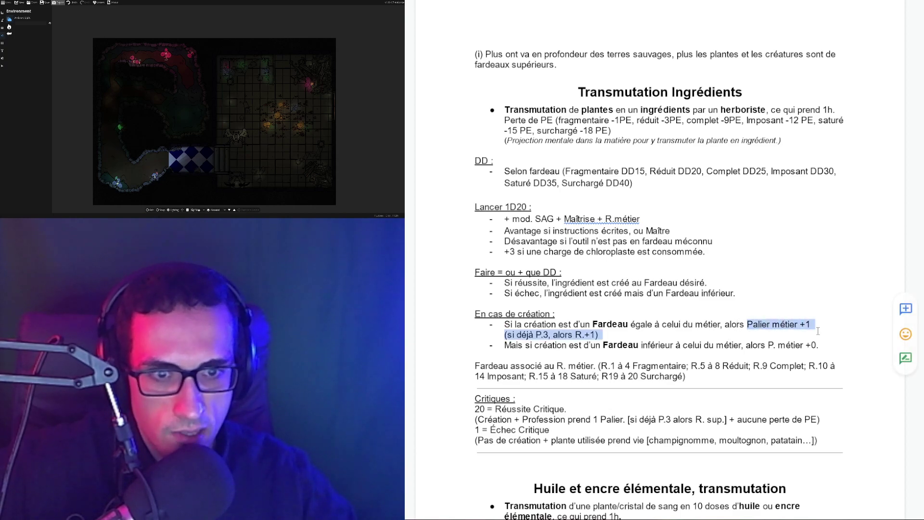
{"action": "left_click", "coordinate": [799, 333]}
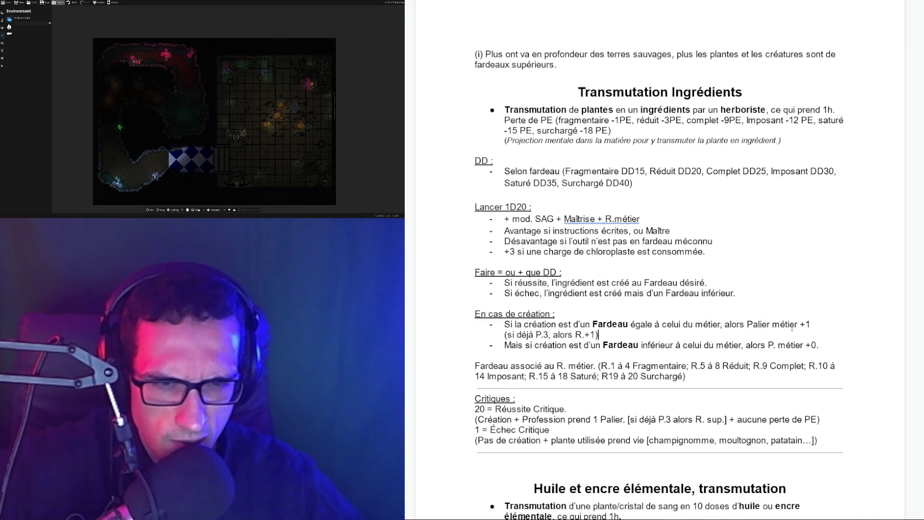
{"action": "left_click_drag", "start_coordinate": [798, 324], "coordinate": [587, 334]}
{"action": "left_click_drag", "start_coordinate": [529, 334], "coordinate": [617, 334]}
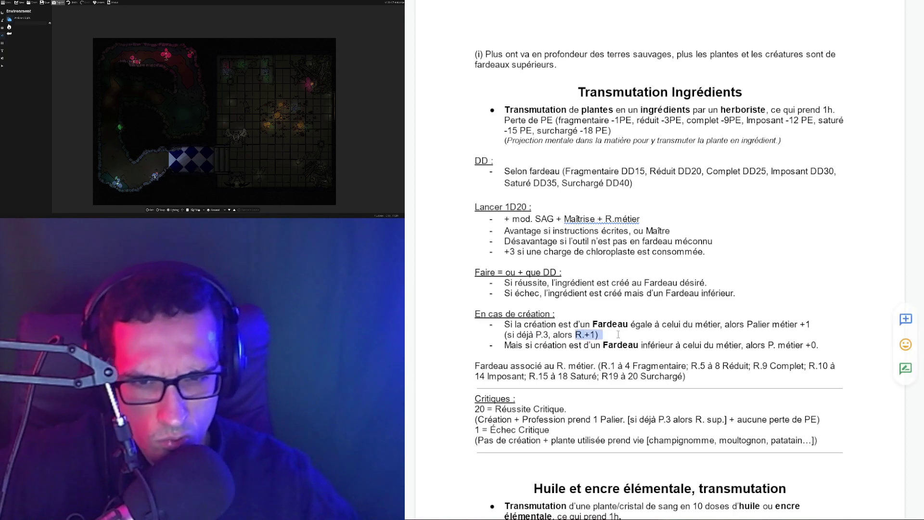
{"action": "left_click", "coordinate": [618, 334]}
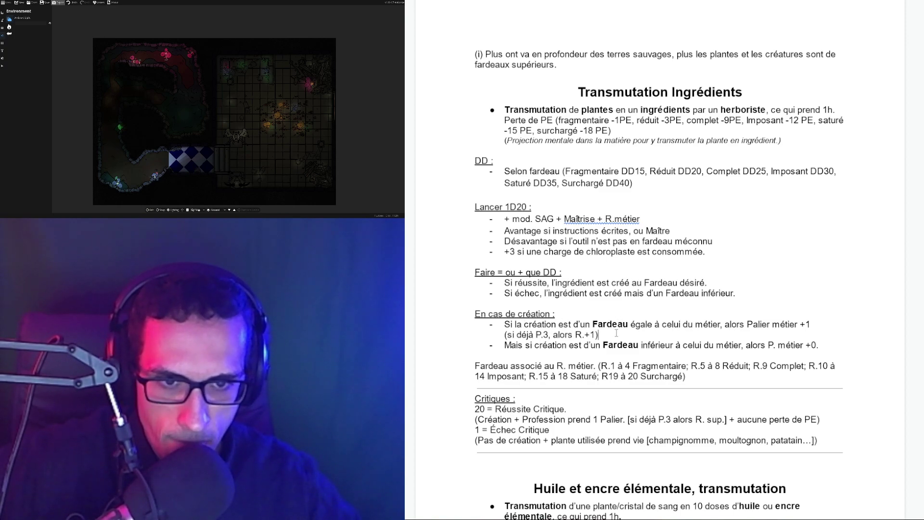
{"action": "left_click_drag", "start_coordinate": [609, 334], "coordinate": [495, 328]}
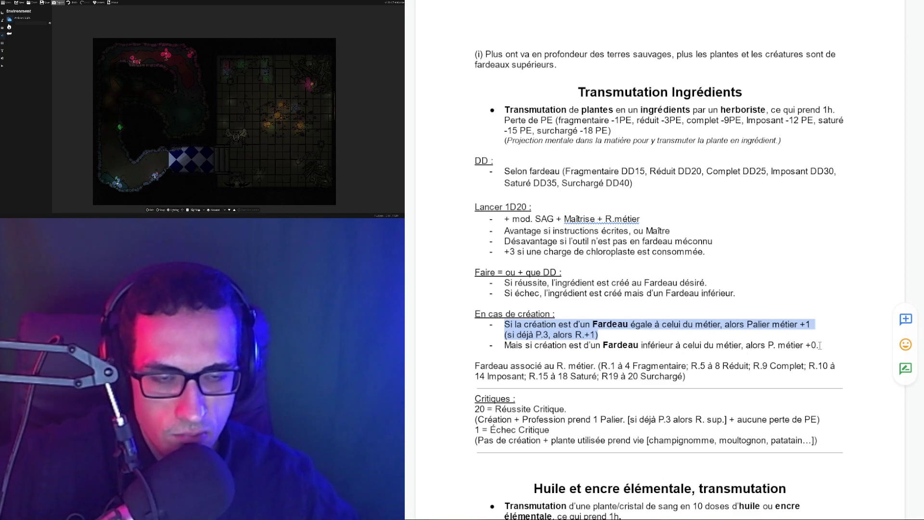
{"action": "left_click_drag", "start_coordinate": [820, 345], "coordinate": [768, 347]}
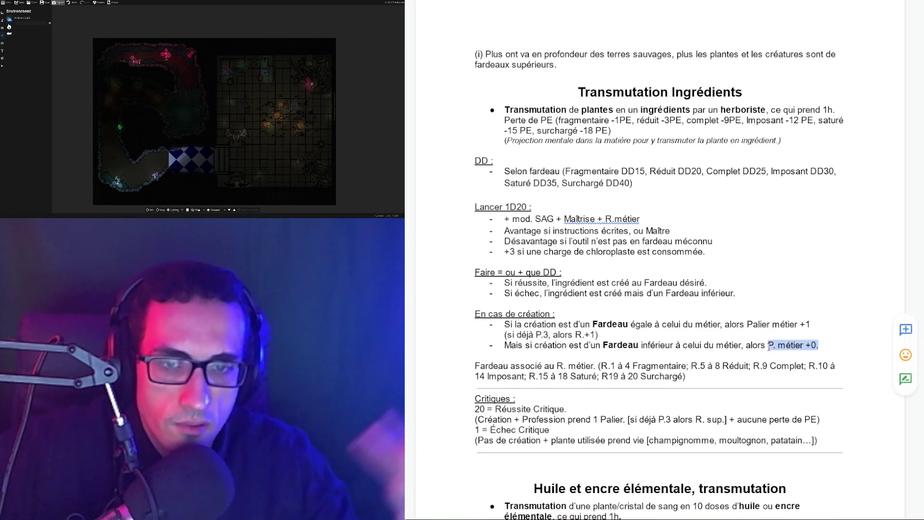
{"action": "left_click", "coordinate": [830, 344]}
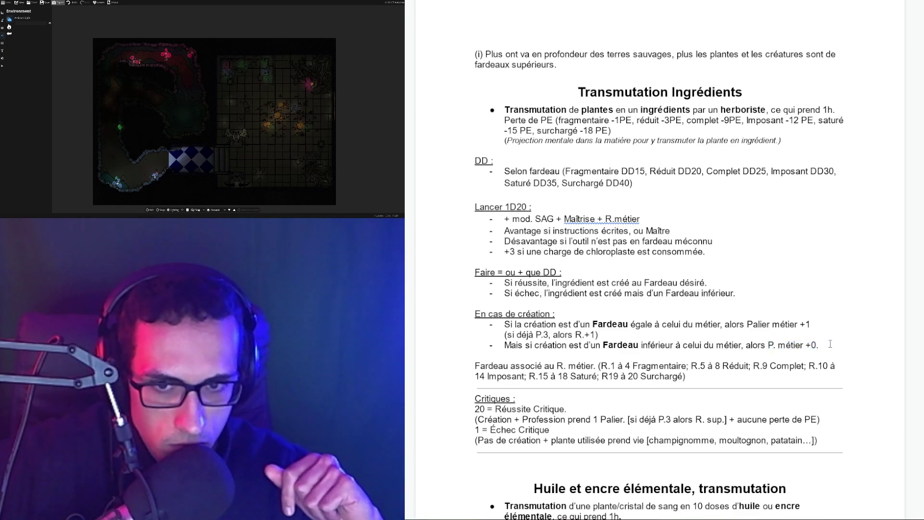